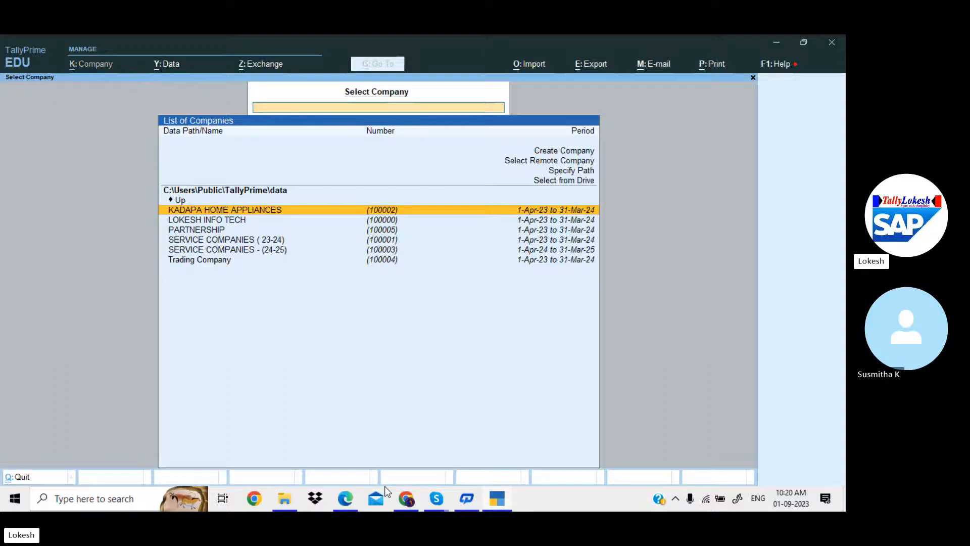
Step: Copy the word MANUFACTURING from the heading of the PDF course material in Edge and return to TallyPrime
click(346, 501)
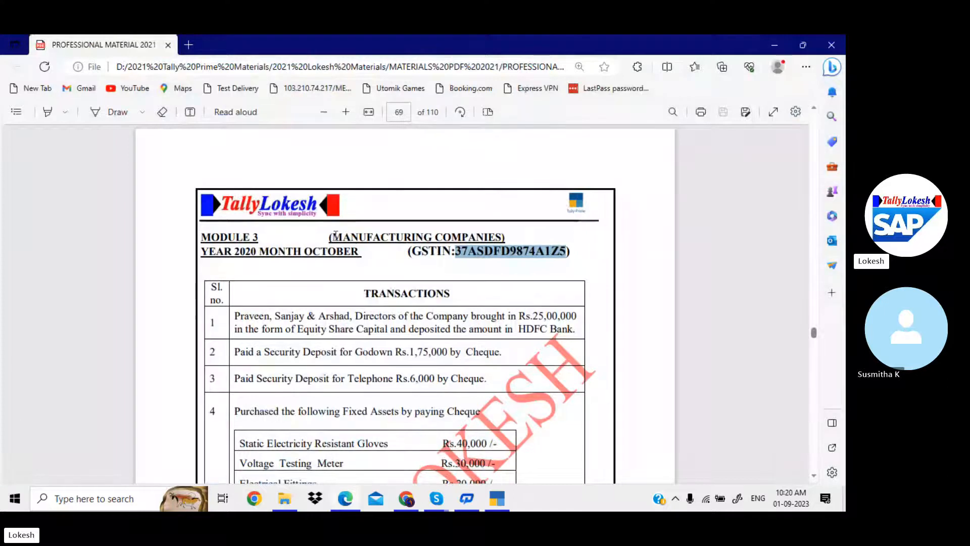
drag(330, 237, 434, 238)
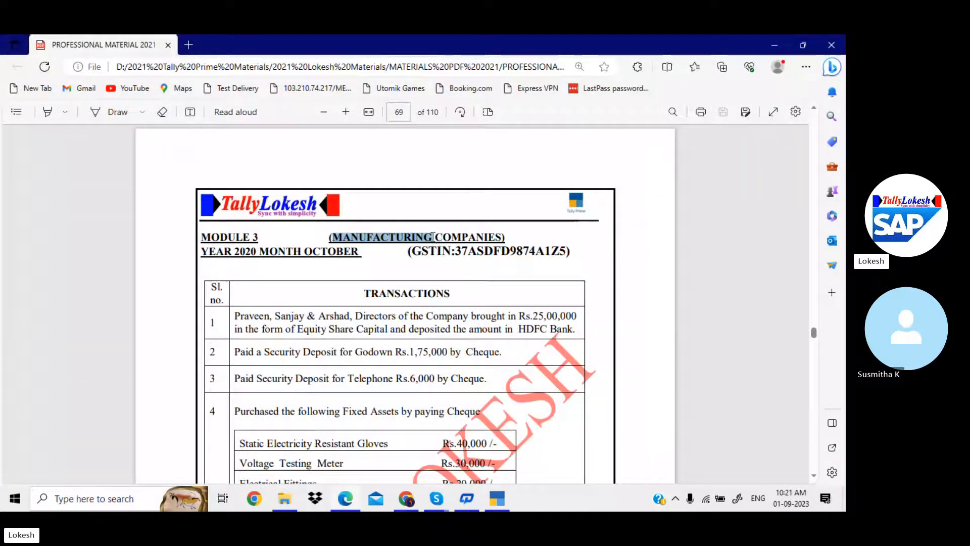
click(496, 501)
key(ctrl+alt+v)
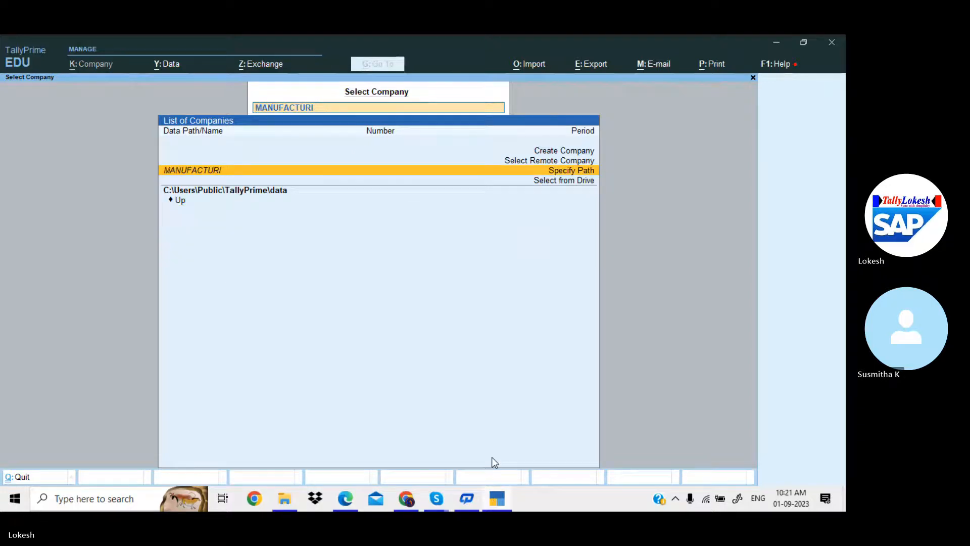
key(BackSpace)
key(BackSpace)
key(BackSpace)
key(BackSpace)
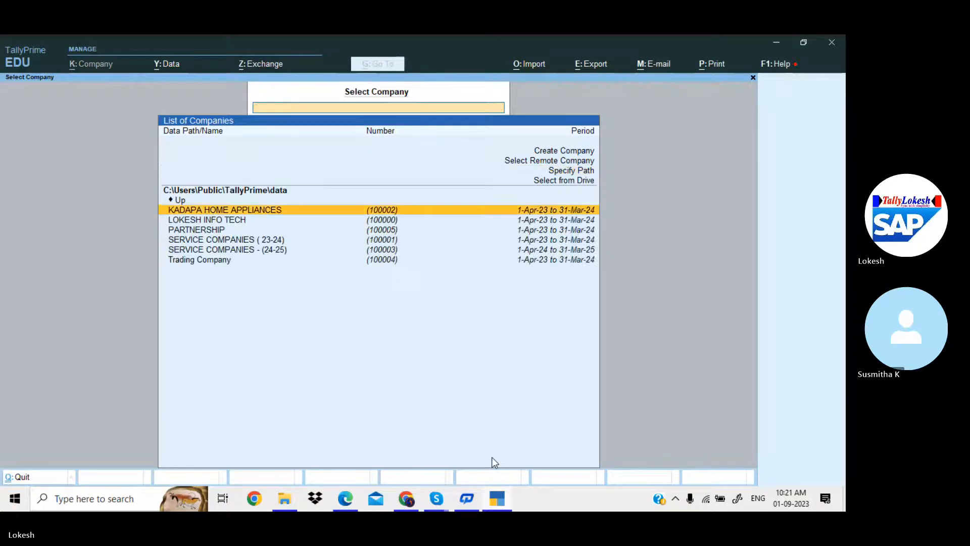
Step: Start a new company with the copied text MANUFACTURING as its company name and mailing name
key(Up)
key(Up)
key(Up)
key(Up)
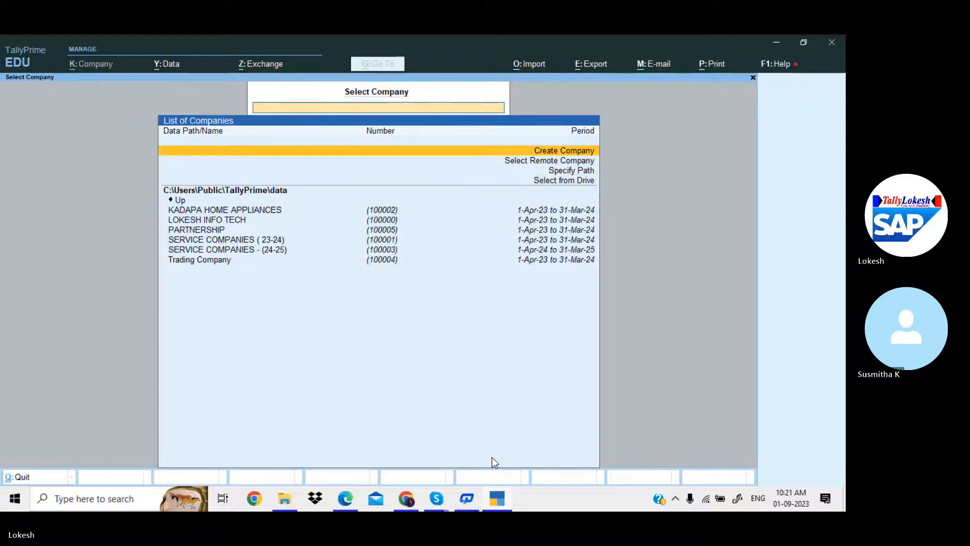
key(Return)
key(ctrl+alt+v)
key(Return)
key(Return)
key(Return)
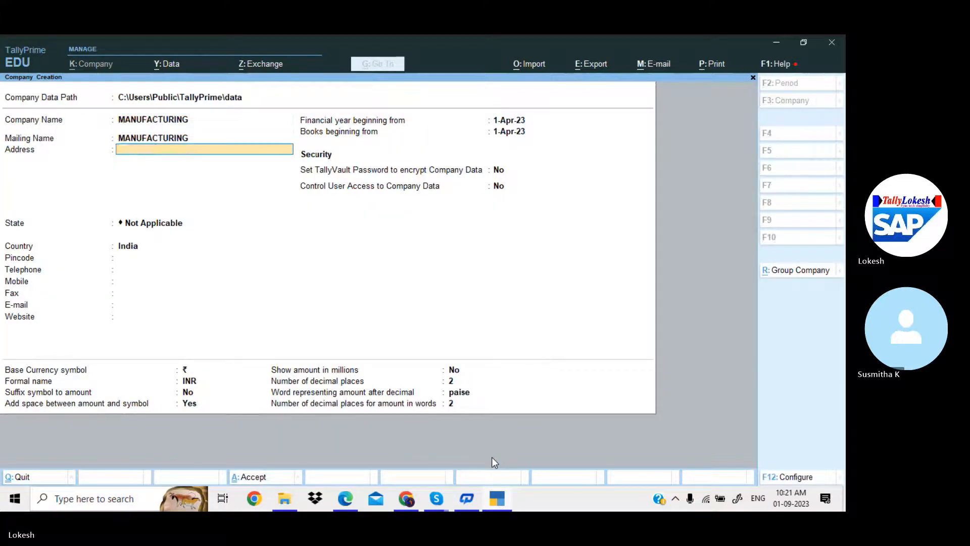
Step: Leave the address blank, set the company's state to Andhra Pradesh and save the new company
key(Down)
key(Down)
key(Return)
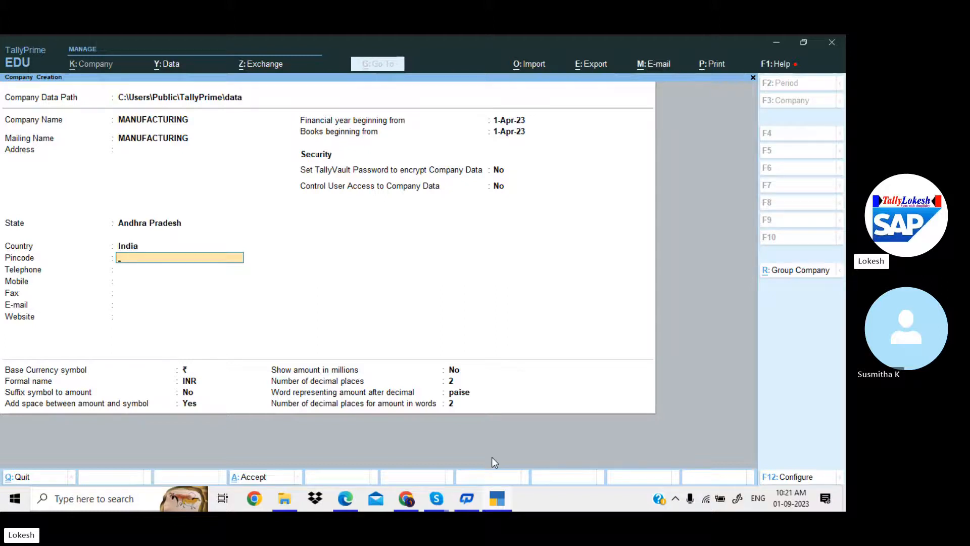
key(ctrl+a)
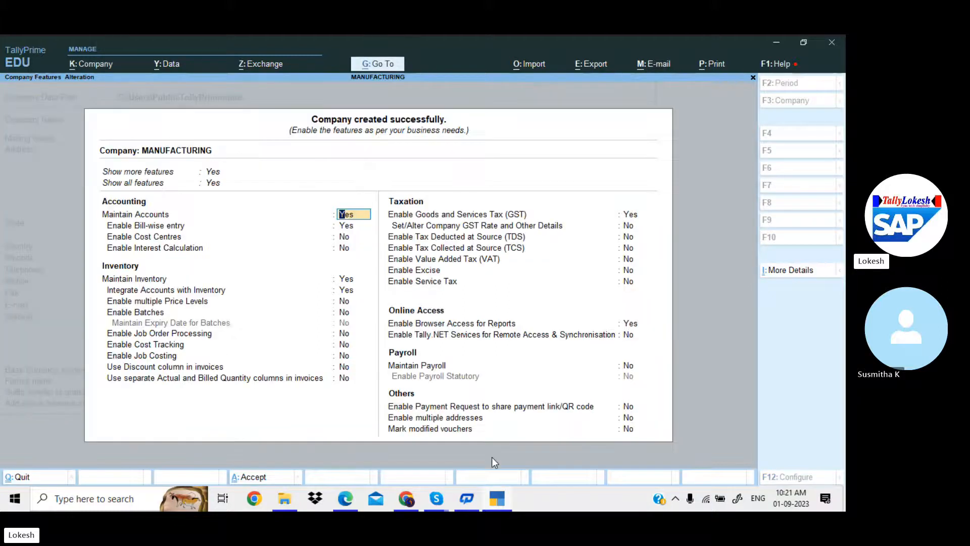
Step: Disable bill-wise entry and keep the other accounting and inventory features at their defaults
key(Return)
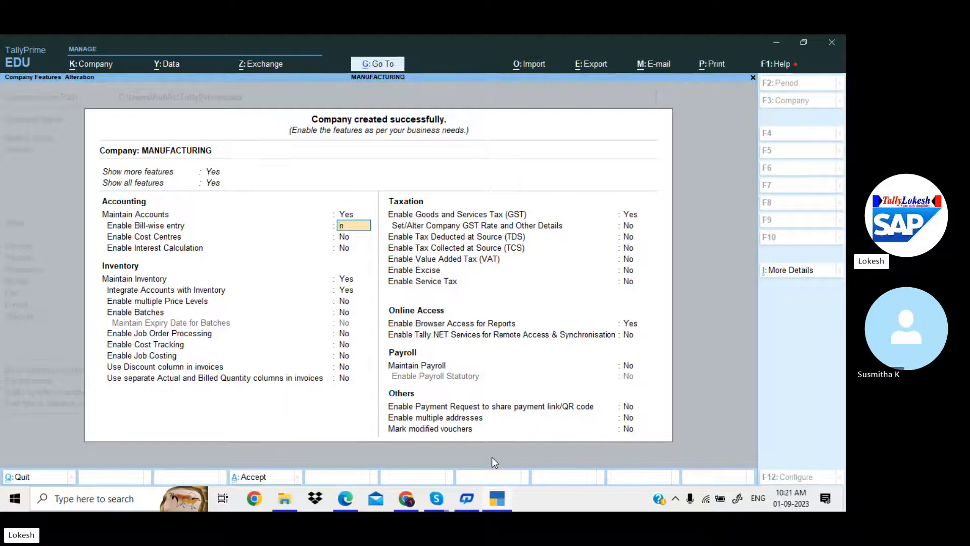
key(Return)
key(Return)
key(Return)
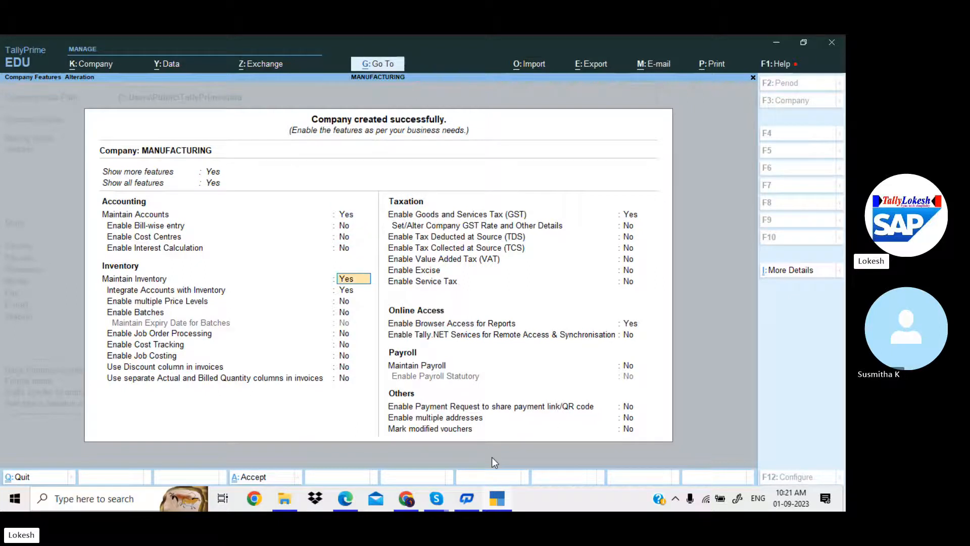
key(Return)
key(Return)
key(Return)
key(Return)
key(Return)
key(Return)
key(Return)
key(Return)
key(Return)
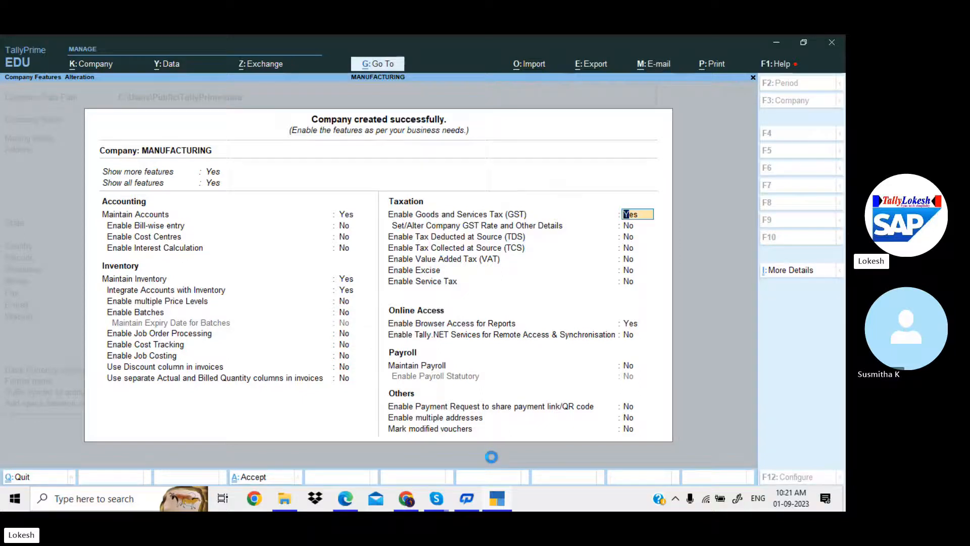
Step: Keep GST enabled and fill in the Andhra Pradesh Regular registration's GSTIN with the number copied from the PDF
key(Return)
key(Return)
key(Return)
key(Return)
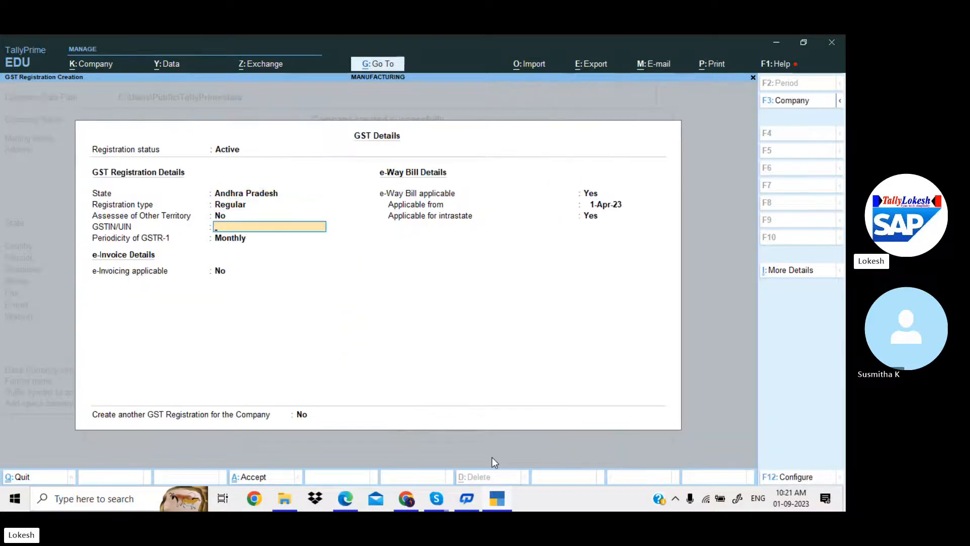
key(alt+Tab)
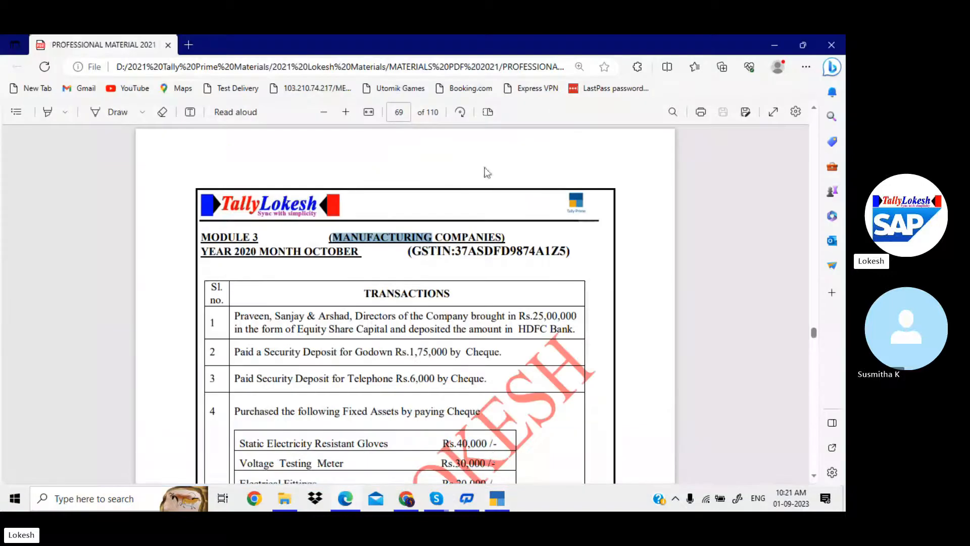
drag(456, 251, 568, 252)
key(ctrl+c)
click(496, 499)
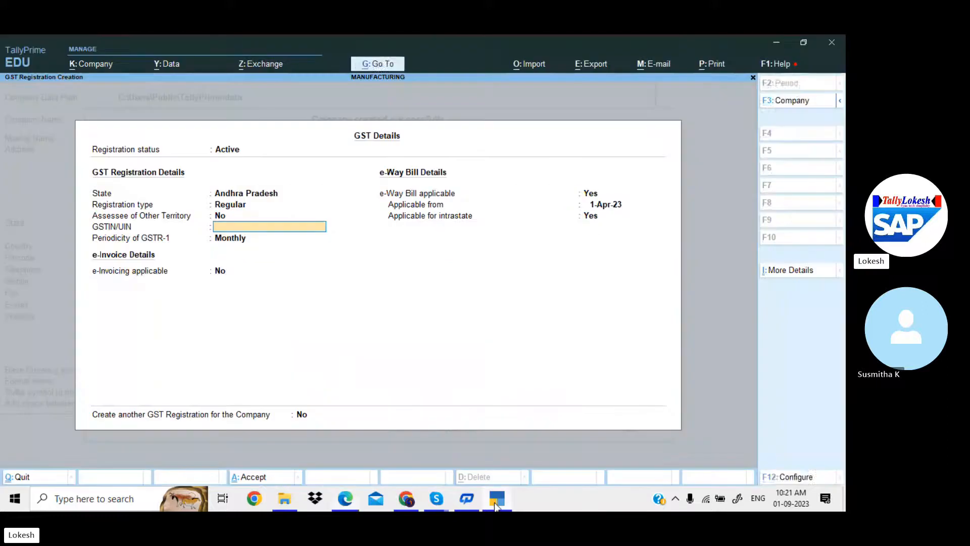
key(ctrl+v)
key(Return)
key(Return)
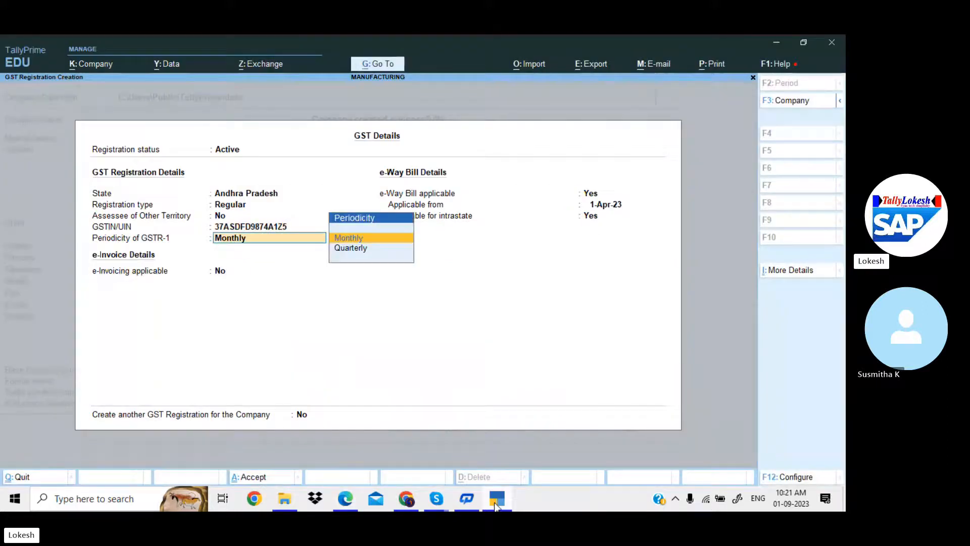
Step: Keep monthly GSTR-1 periodicity, no e-invoicing and e-Way Bill applicable from 1-Apr-23, and accept the GST registration
key(Return)
key(Return)
key(Return)
key(Return)
key(Return)
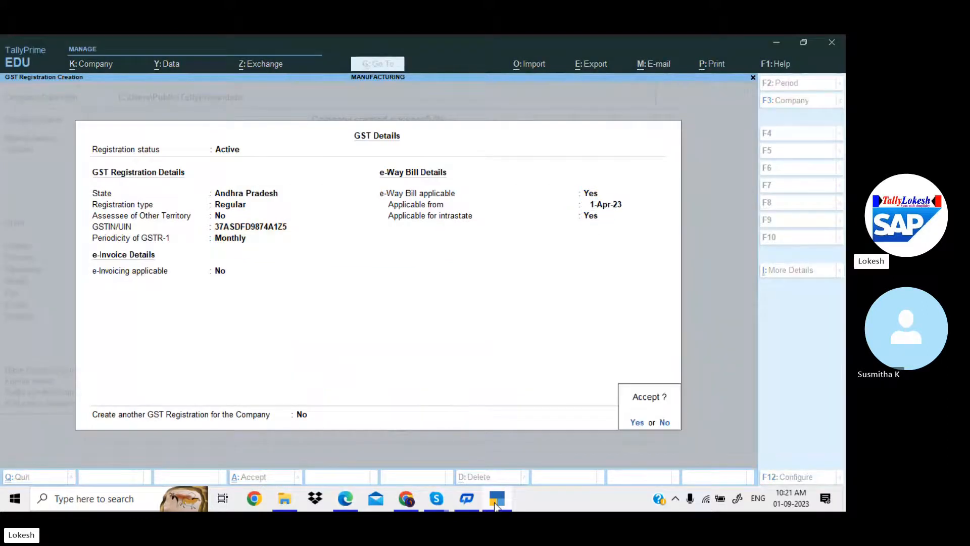
key(Return)
Step: Reopen the Andhra Pradesh GST registration and choose to create another GST registration for the company
key(y)
key(Return)
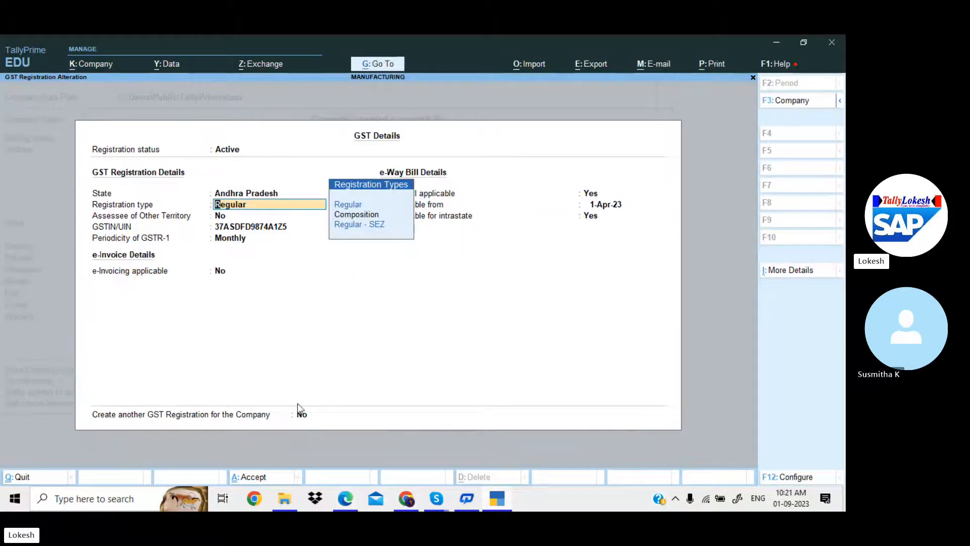
click(310, 418)
click(304, 415)
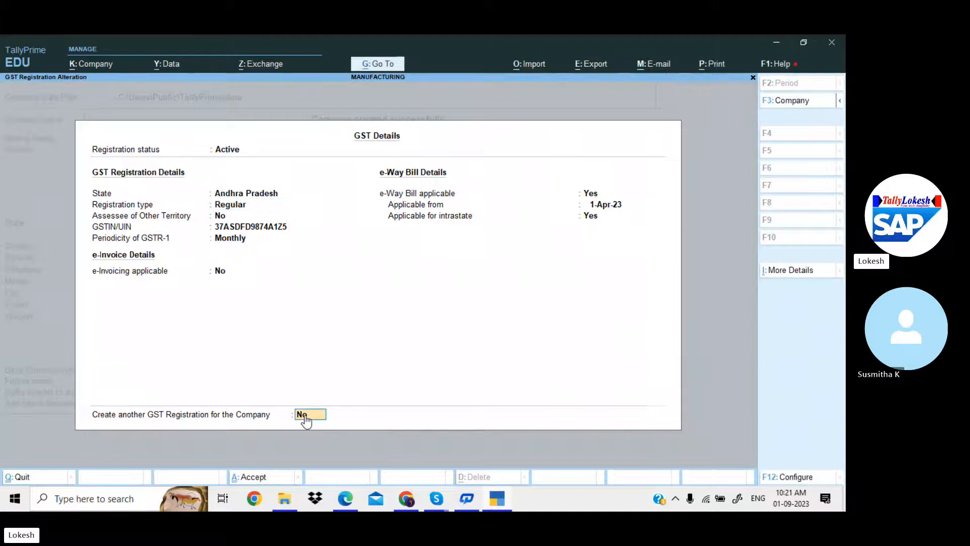
text(y)
key(Return)
key(Return)
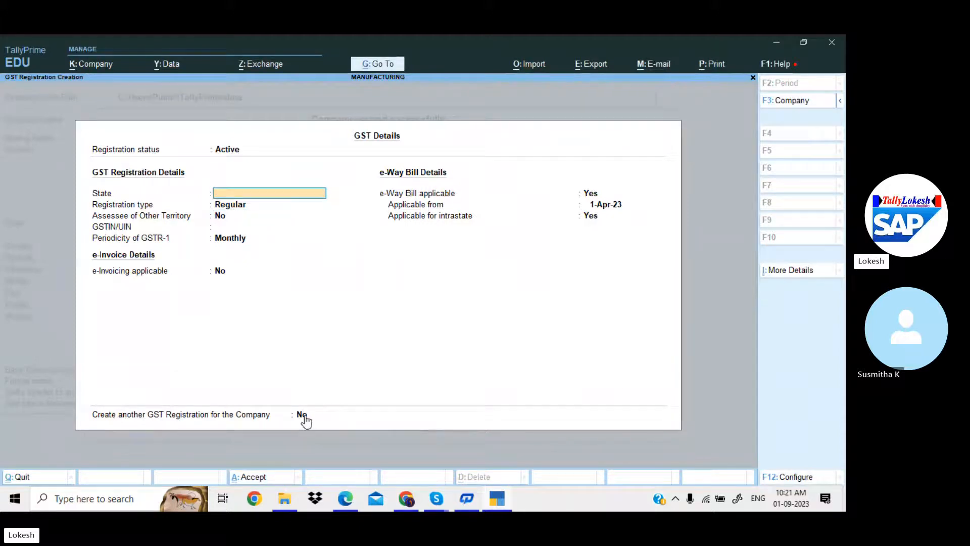
Step: Set the second GST registration to Telangana with Regular type and enter its GSTIN
text(T)
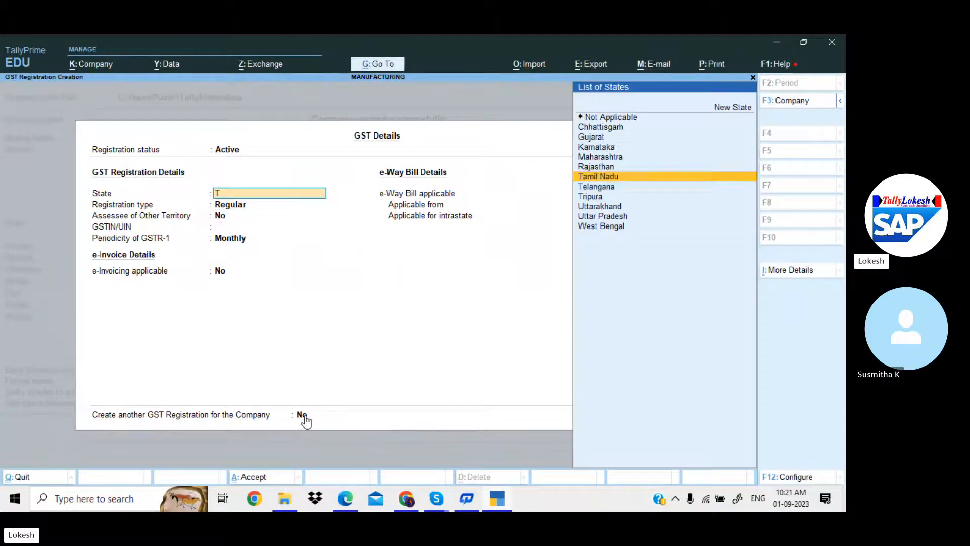
key(Down)
key(Return)
key(Return)
key(Return)
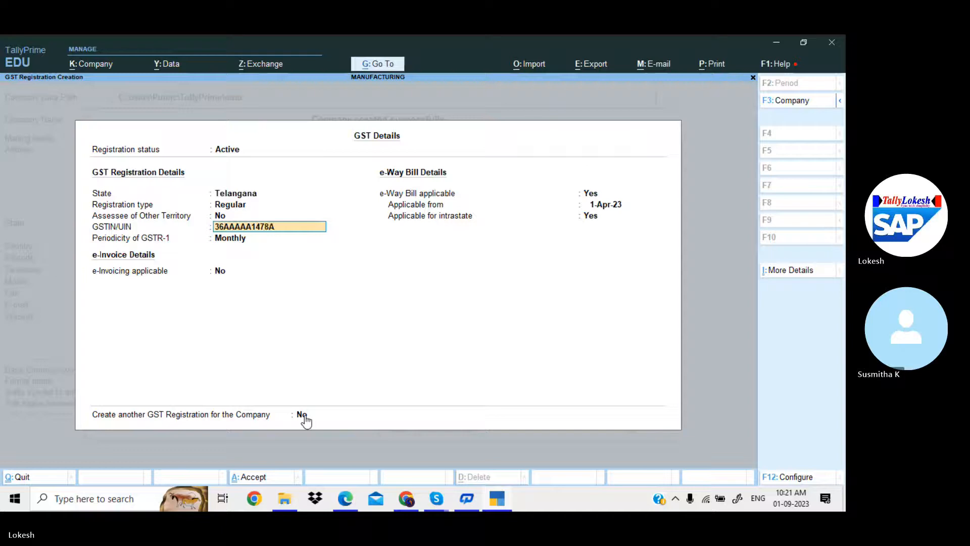
text(36AAAAA1478A1)
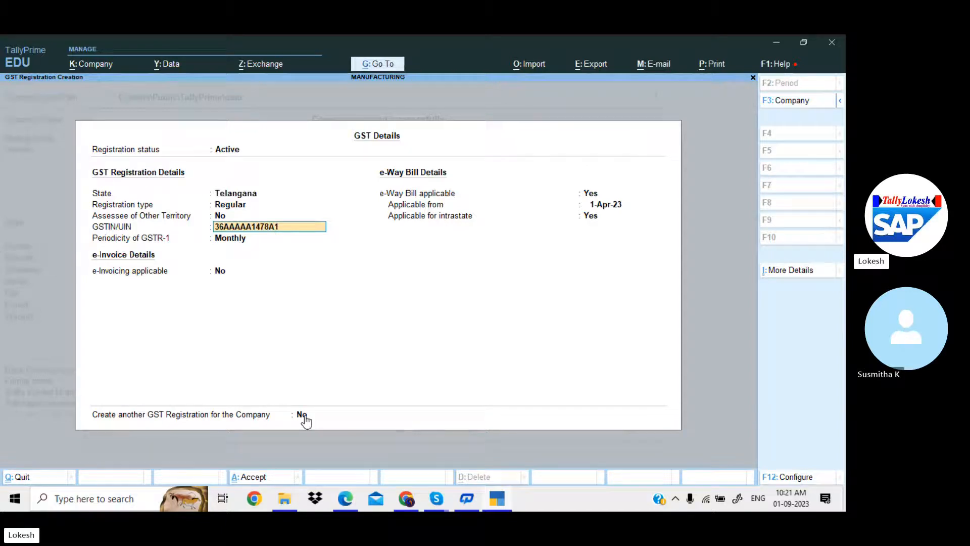
key(BackSpace)
text(Z)
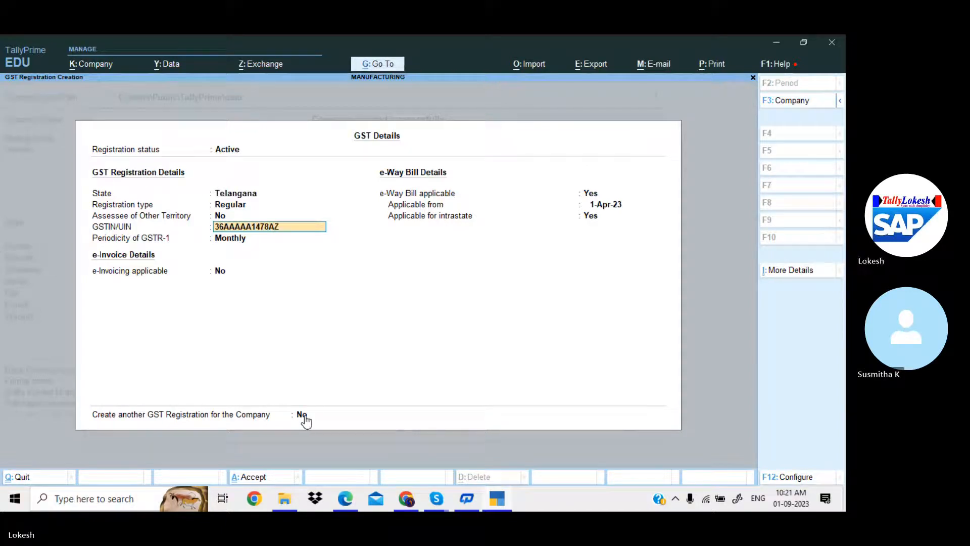
text(1)
Step: Keep the Telangana registration's monthly periodicity, e-invoicing and e-Way Bill defaults and save it
key(Return)
key(Return)
key(Return)
key(Return)
key(Return)
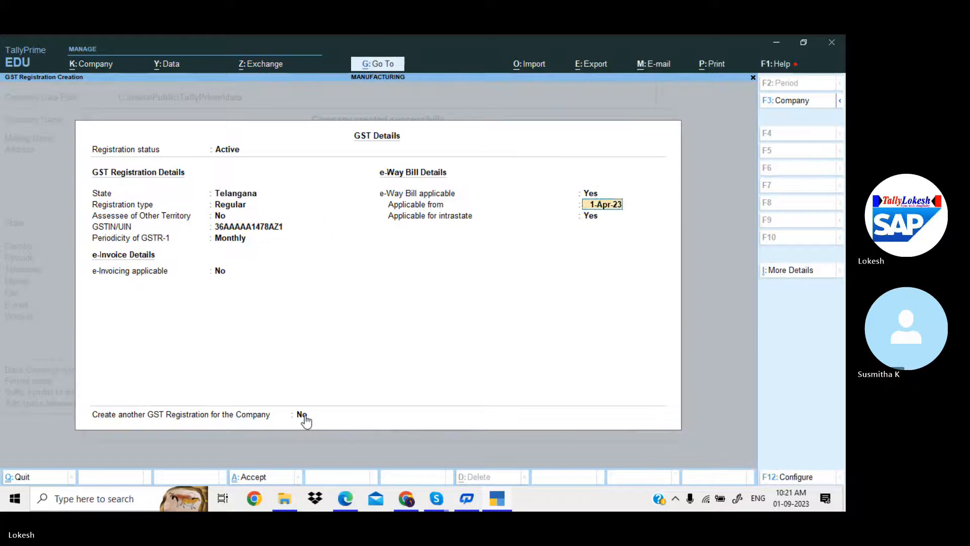
key(Return)
key(Return)
key(Return)
key(Return)
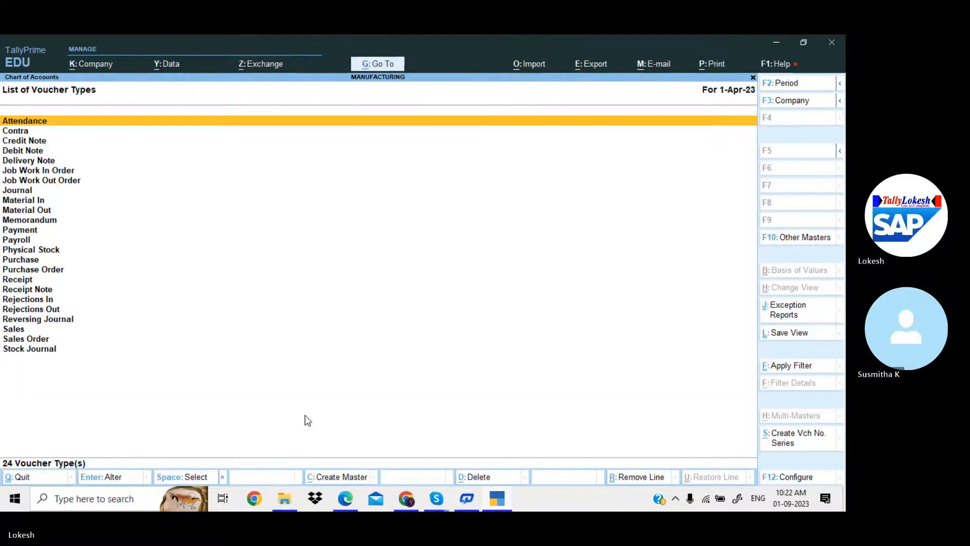
Step: Leave the voucher type list, disable browser access for reports and save the company features
key(Escape)
key(Return)
key(Return)
key(Return)
key(Return)
key(Return)
key(Return)
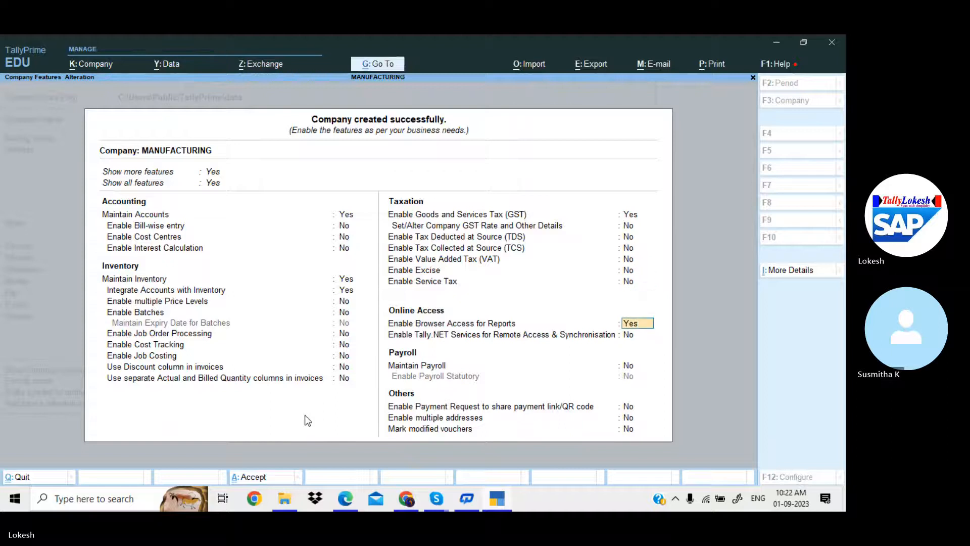
key(n)
key(Return)
key(Return)
key(Return)
key(Return)
key(Return)
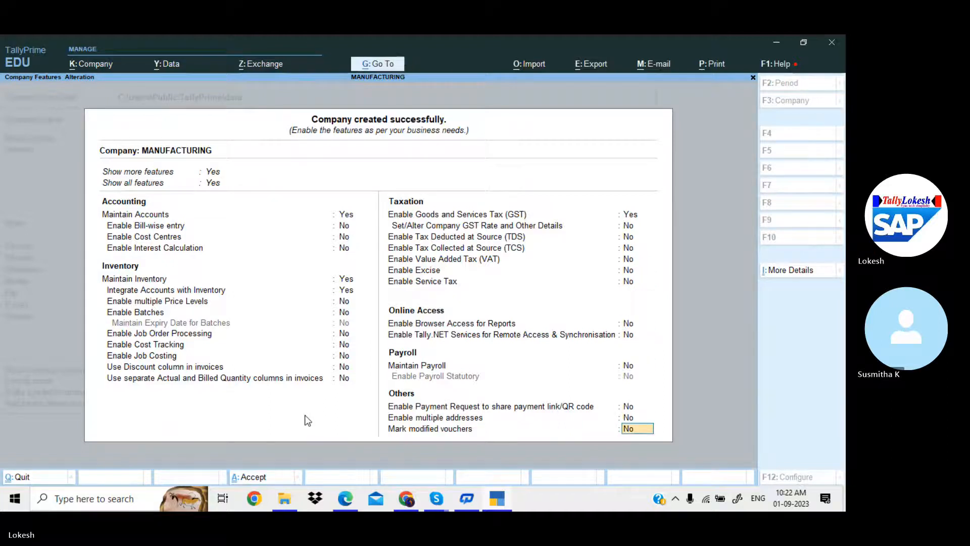
key(Return)
Step: Open voucher entry for the MANUFACTURING company and switch to a Receipt voucher
key(Down)
key(Down)
key(Down)
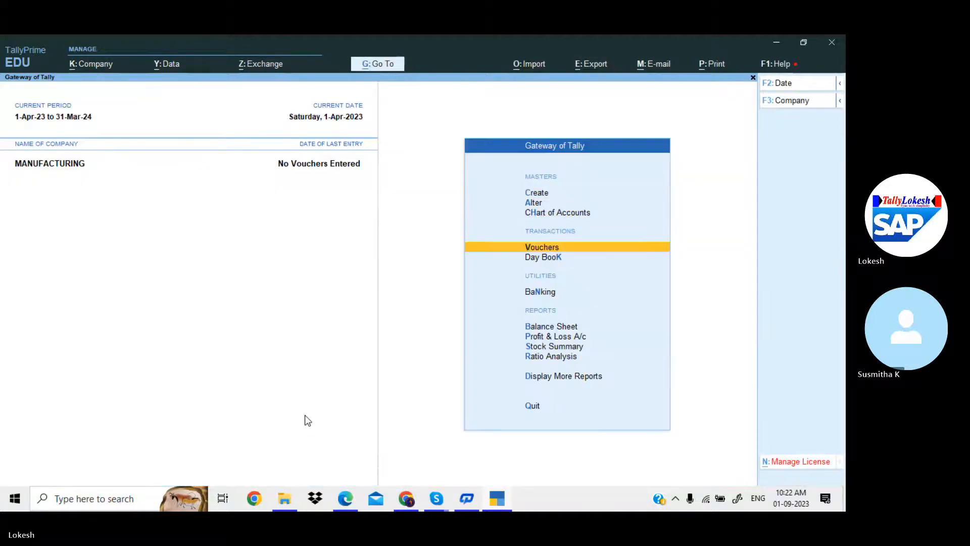
key(Return)
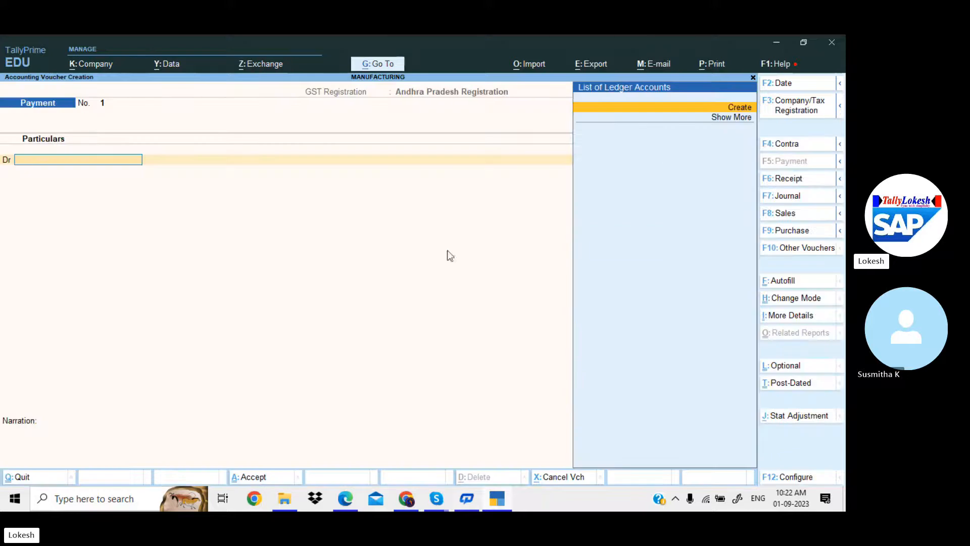
click(803, 184)
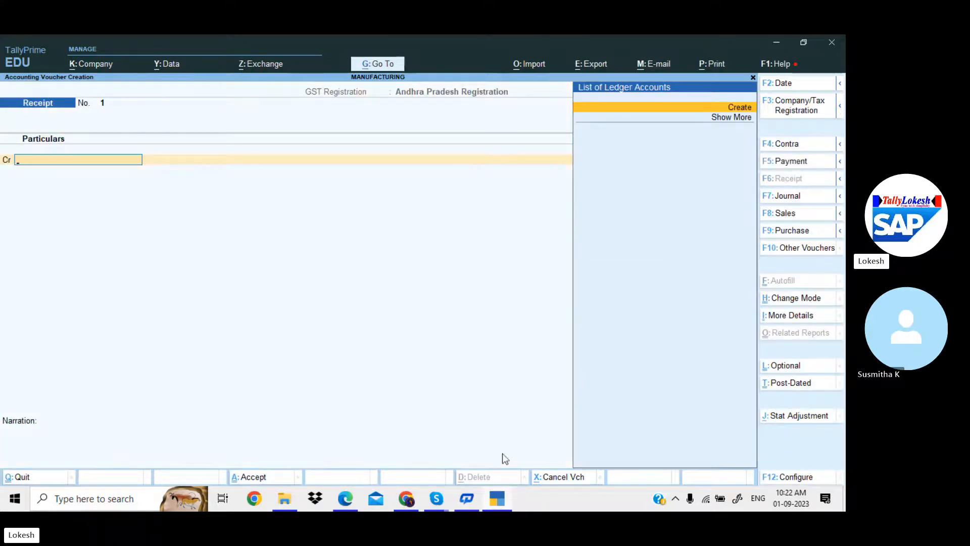
Step: Copy the words Equity Share Capital from transaction 1 in the PDF and return to TallyPrime
click(346, 500)
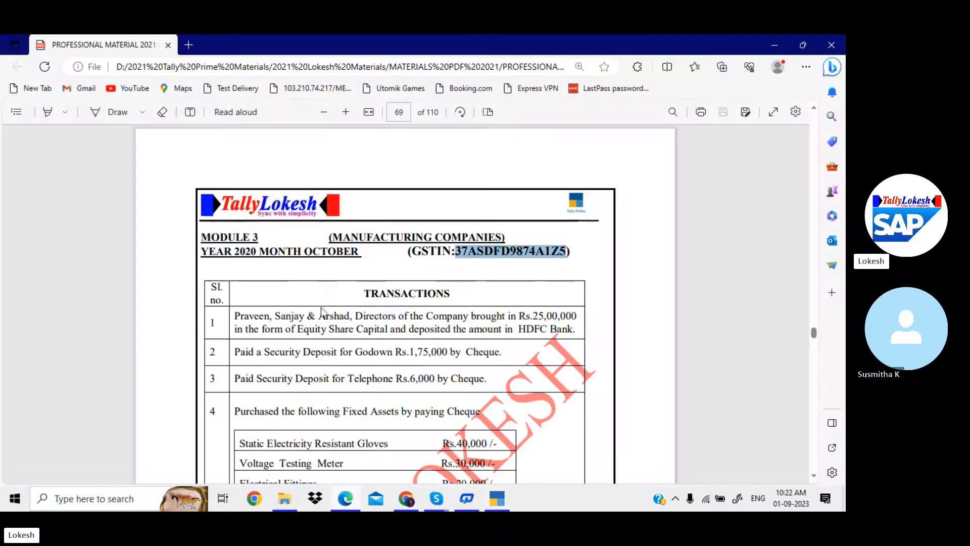
drag(297, 329, 388, 329)
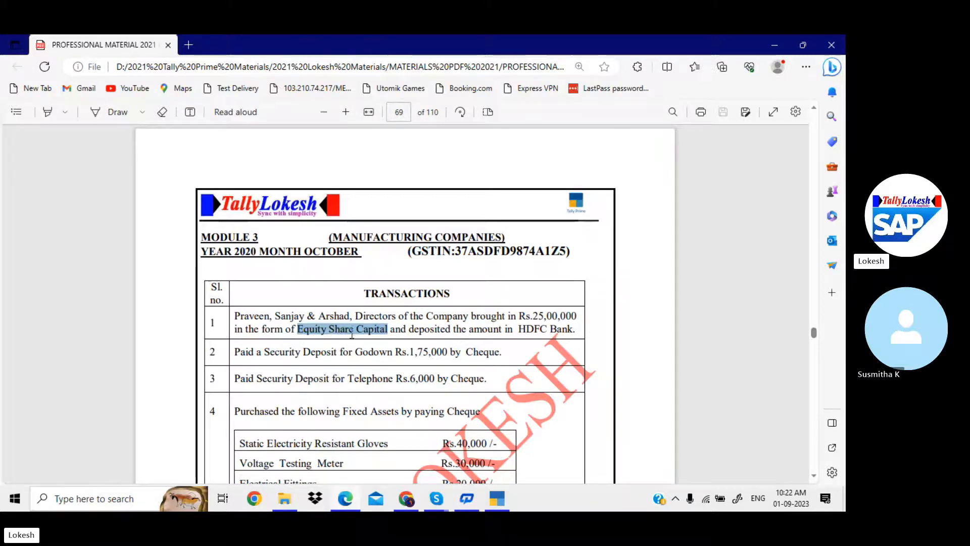
click(495, 499)
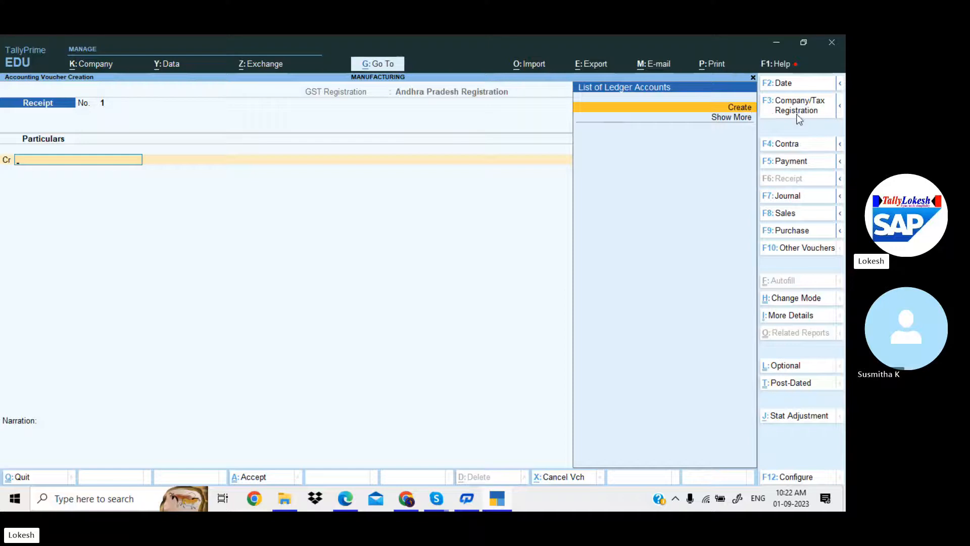
Step: Create the ledger Equity Share Capital under Capital Account, keeping its default mailing, banking and tax details, and save it
key(Return)
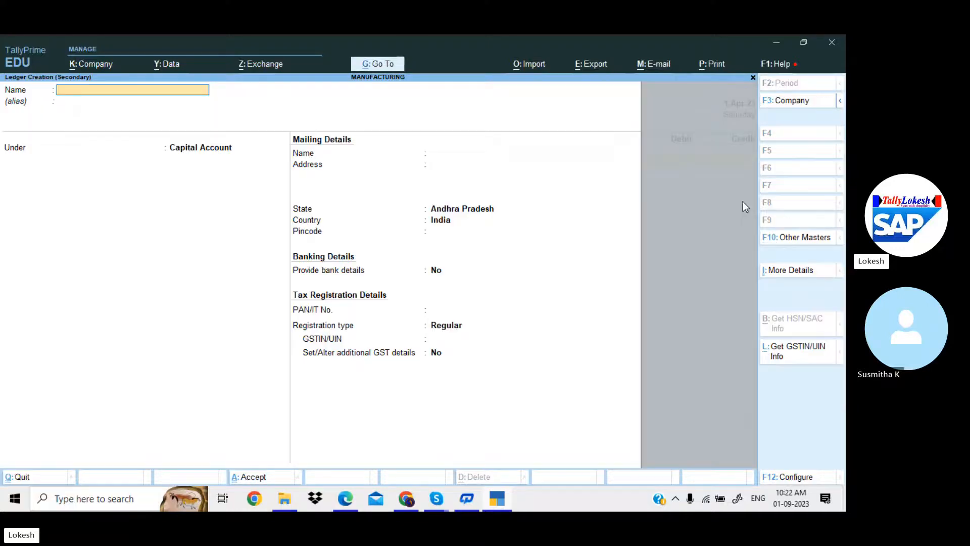
key(ctrl+alt+v)
key(Return)
key(Return)
key(Return)
key(Return)
key(Return)
key(Return)
key(Return)
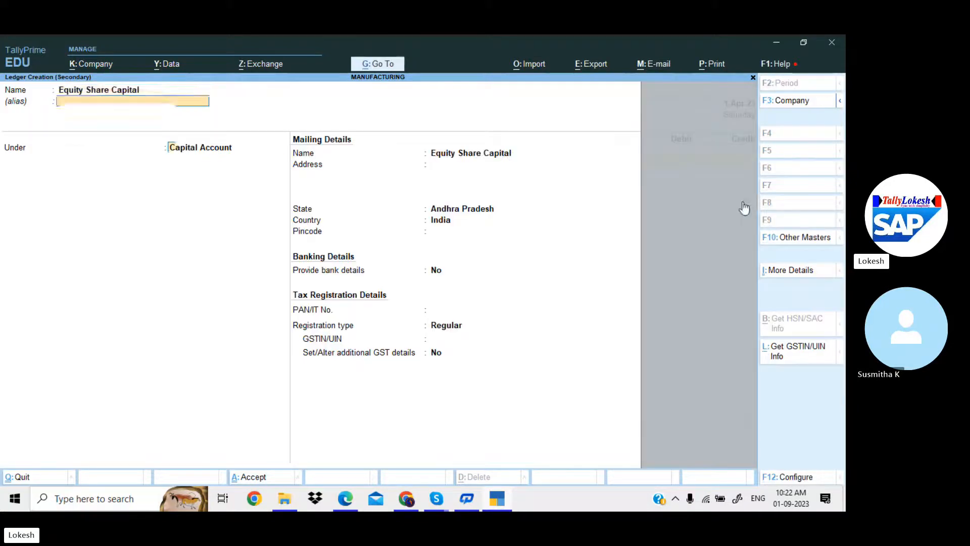
key(Return)
key(Return)
key(Return)
key(Return)
key(Return)
key(Return)
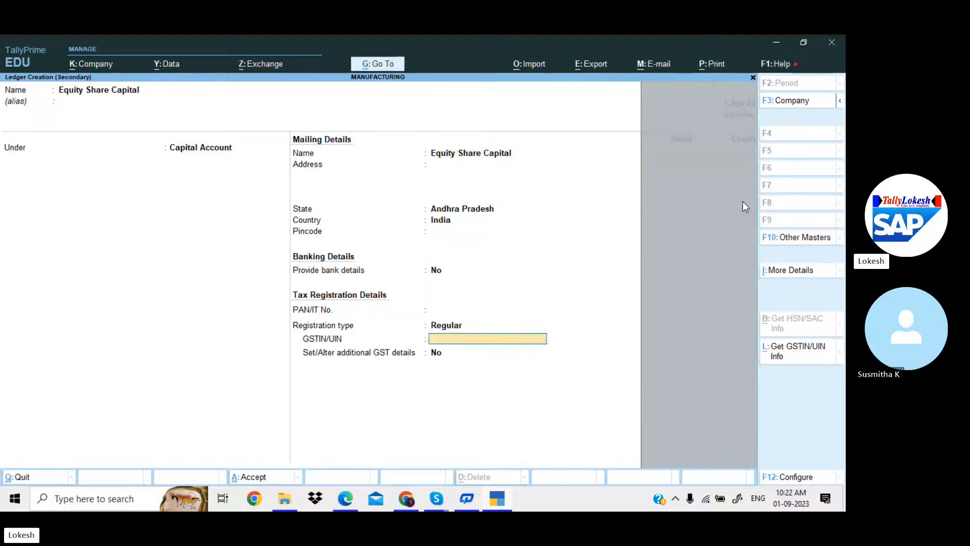
Step: Check the amount of transaction 1 in the PDF and credit Equity Share Capital with 25,00,000 in the receipt
key(alt+Tab)
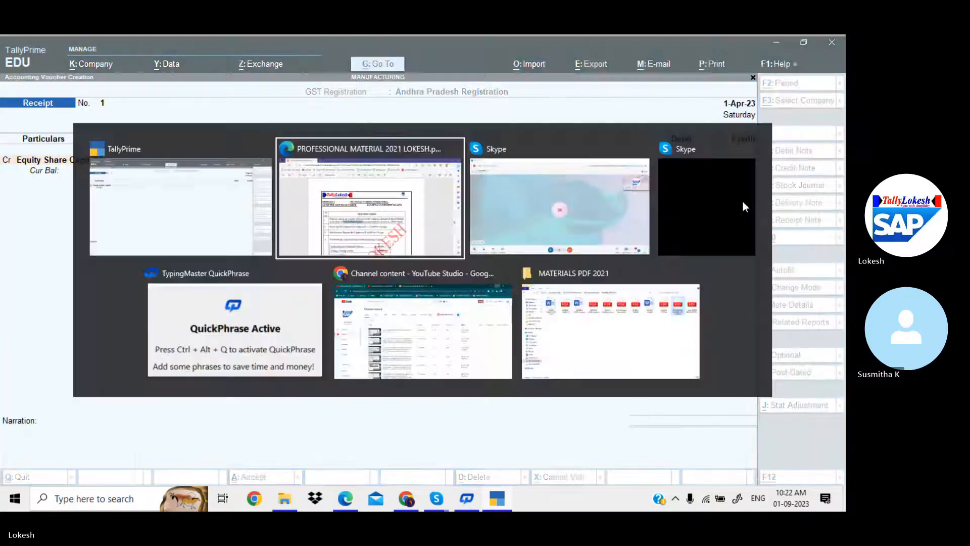
key(alt+Tab)
text(25,00,000)
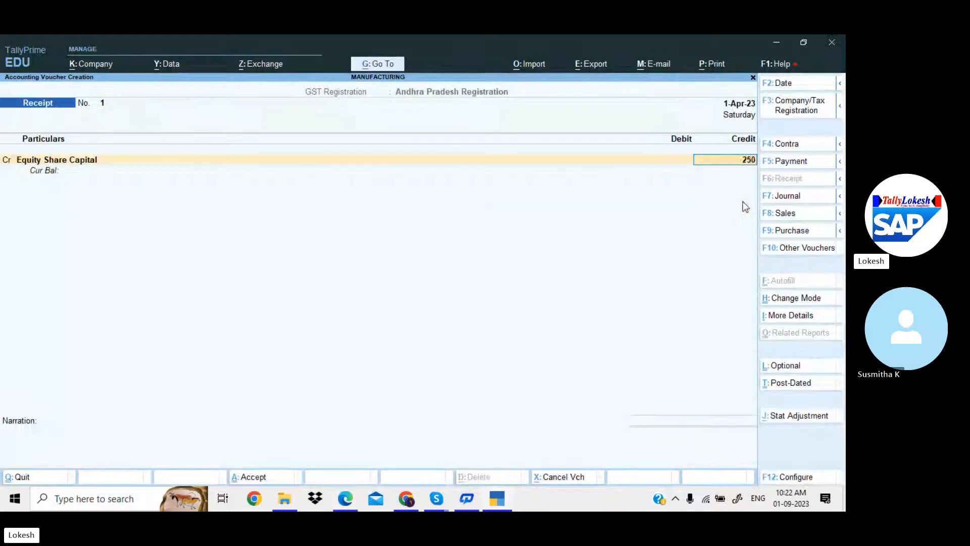
key(Return)
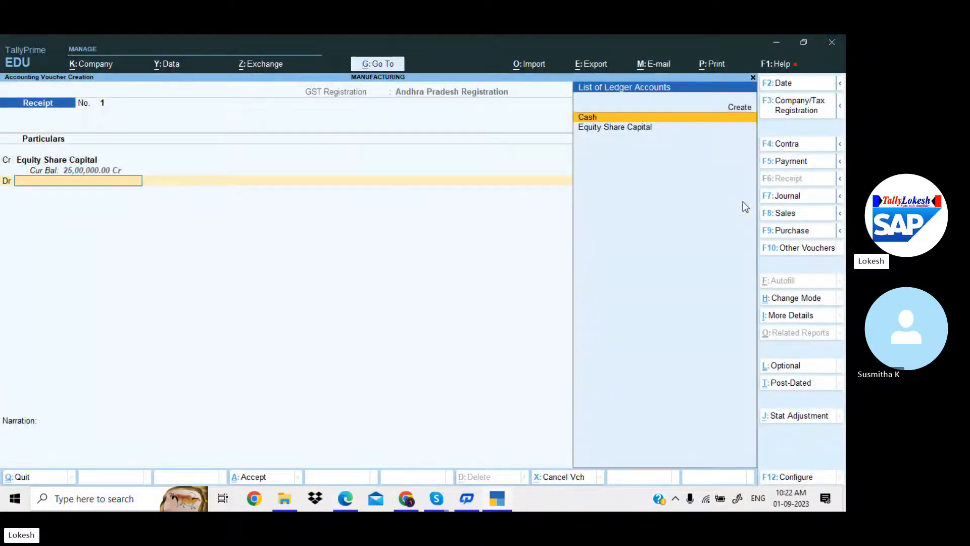
Step: Start a new ledger for the debit line, copy the words HDFC Bank from transaction 1 in the PDF and return to TallyPrime
key(alt+c)
key(alt+Tab)
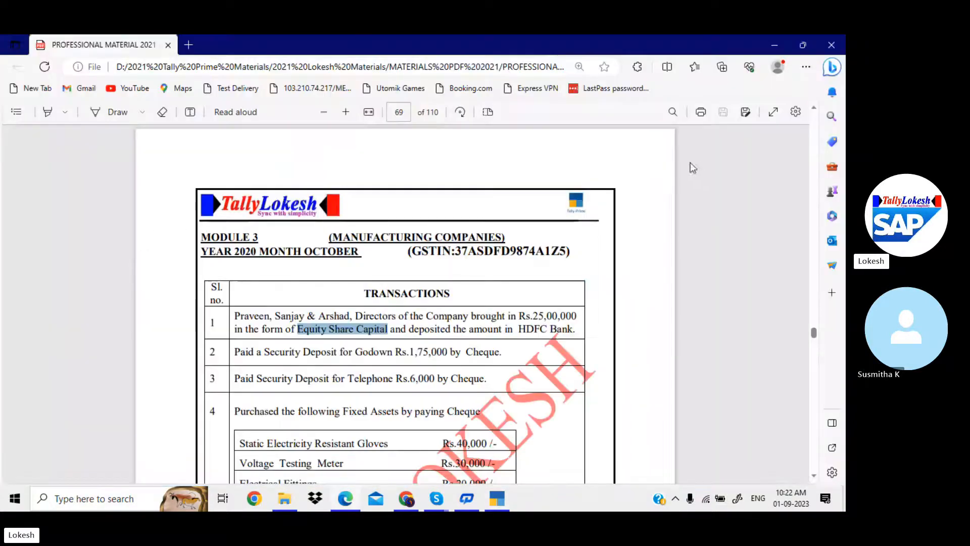
scroll(584, 194, down, 3)
drag(520, 215, 574, 218)
key(ctrl+c)
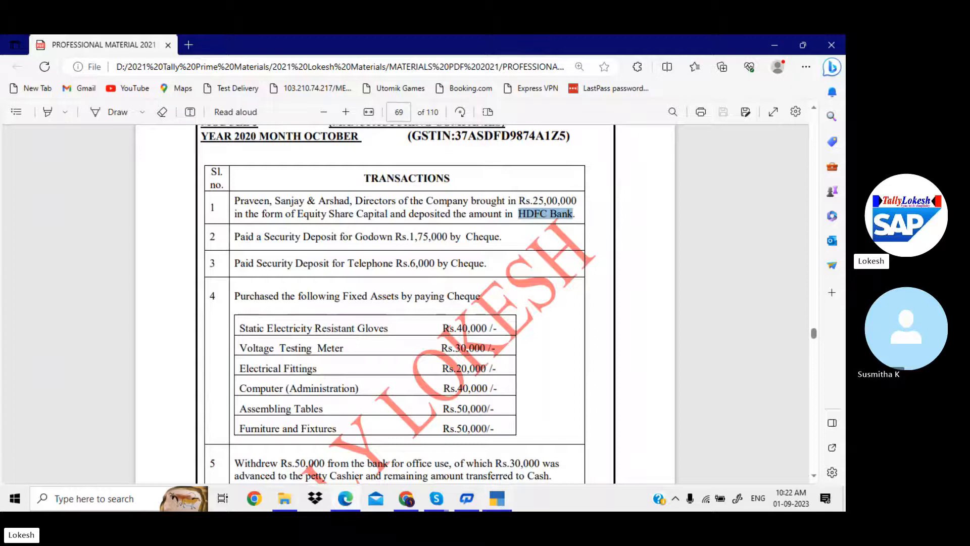
click(496, 499)
Step: Name the new ledger HDFC Bank and place it under the Bank Accounts group
key(ctrl+v)
key(Return)
key(Return)
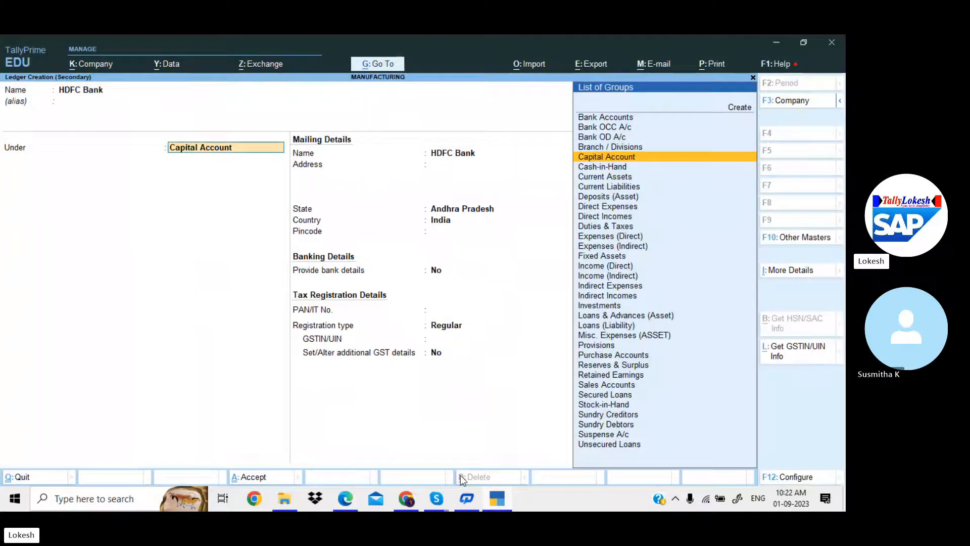
text(ba)
key(Return)
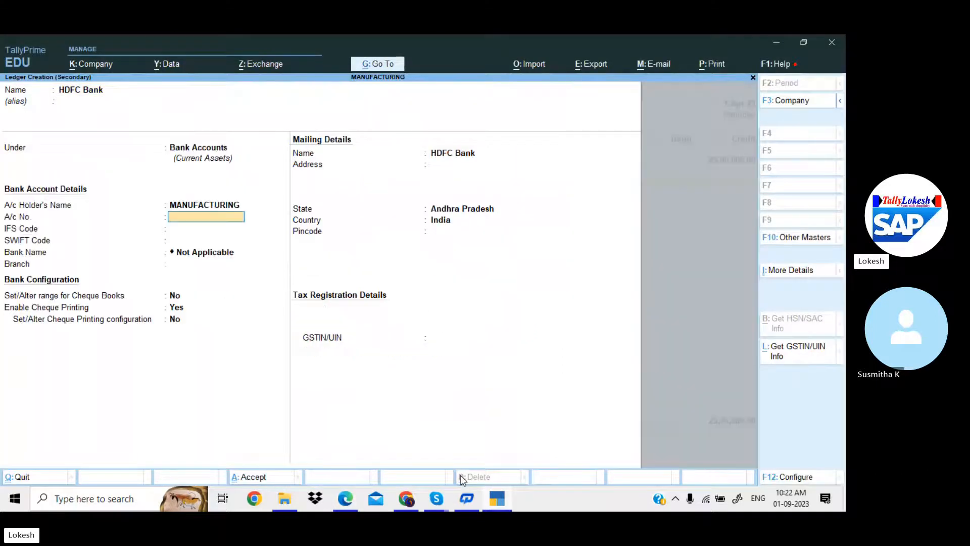
Step: Keep the HDFC Bank ledger's default account, cheque, mailing and tax details and save it
key(Return)
key(Return)
key(Return)
key(Return)
key(Return)
key(Return)
key(Return)
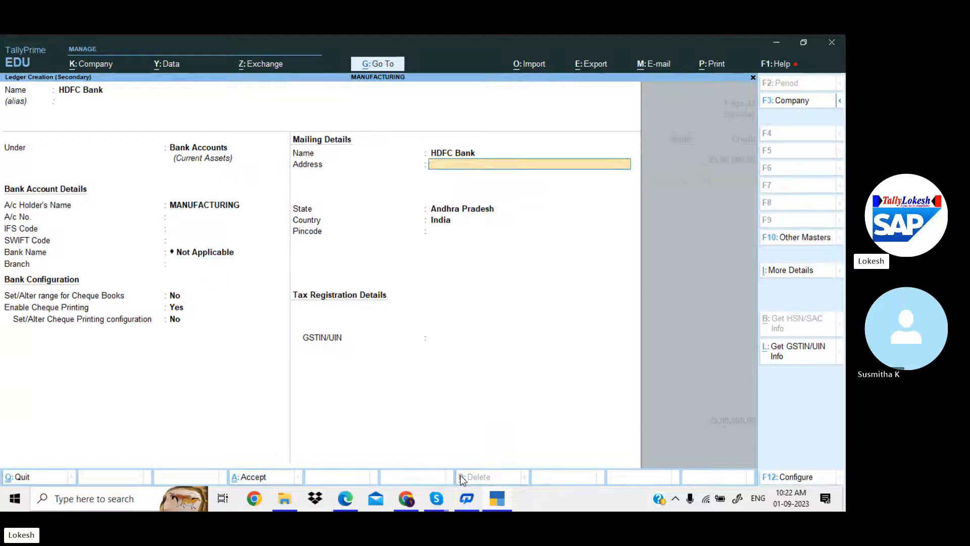
key(Return)
key(Return)
key(Return)
key(Return)
key(Return)
key(Return)
key(Return)
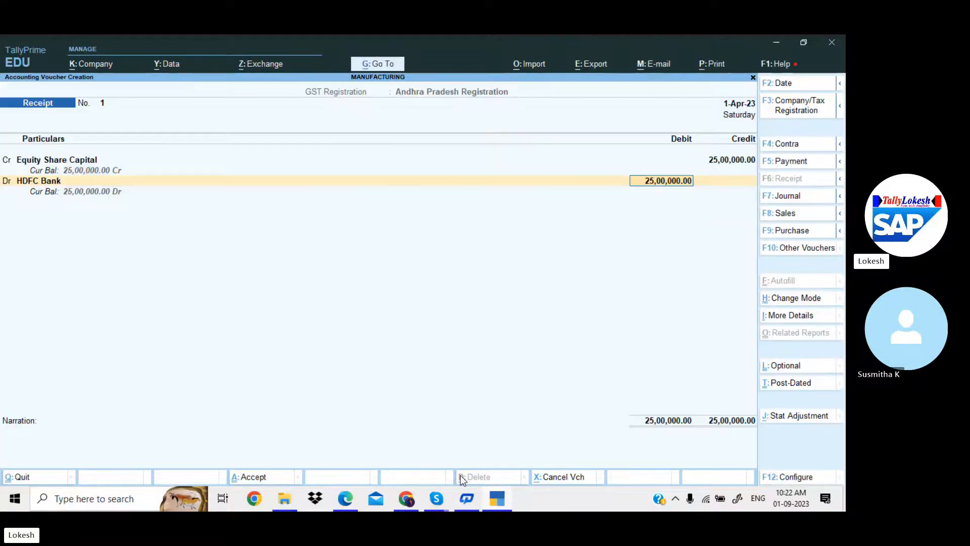
Step: Debit HDFC Bank with 25,00,000, keep the Cheque/DD bank allocation dated 1-Apr-23 and save the receipt
key(Return)
key(Return)
key(Return)
key(Return)
key(Return)
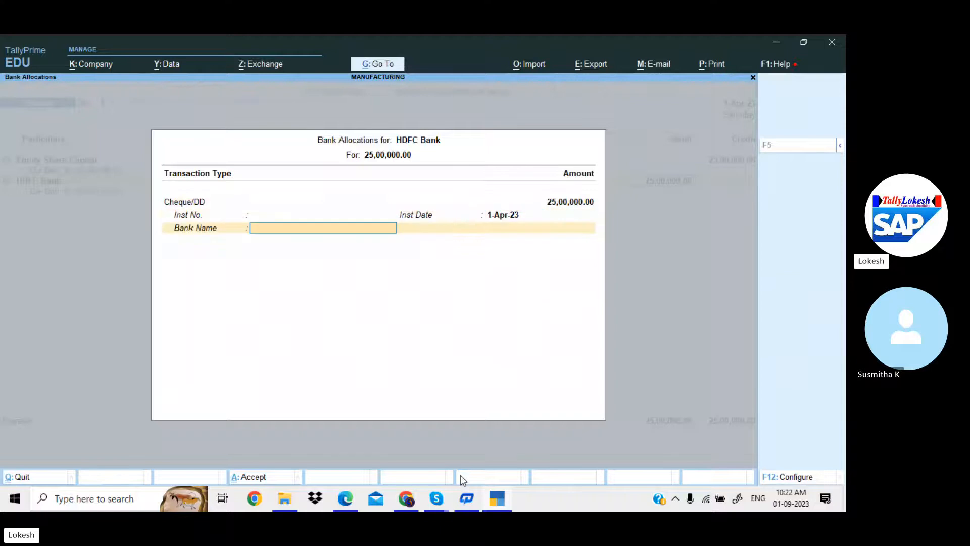
key(Return)
key(Return)
key(Return)
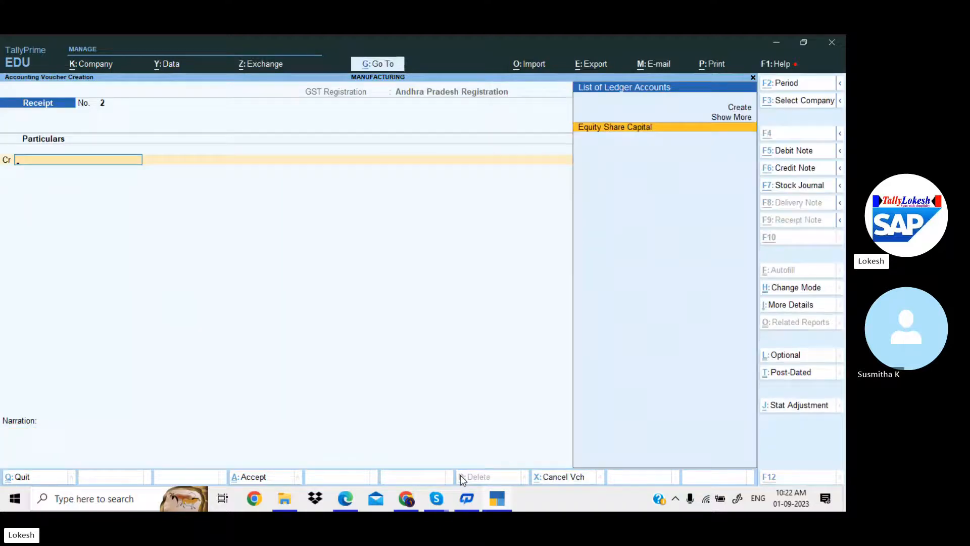
Step: Read transaction 2 in the PDF and switch the voucher type to Payment in TallyPrime
key(alt+Tab)
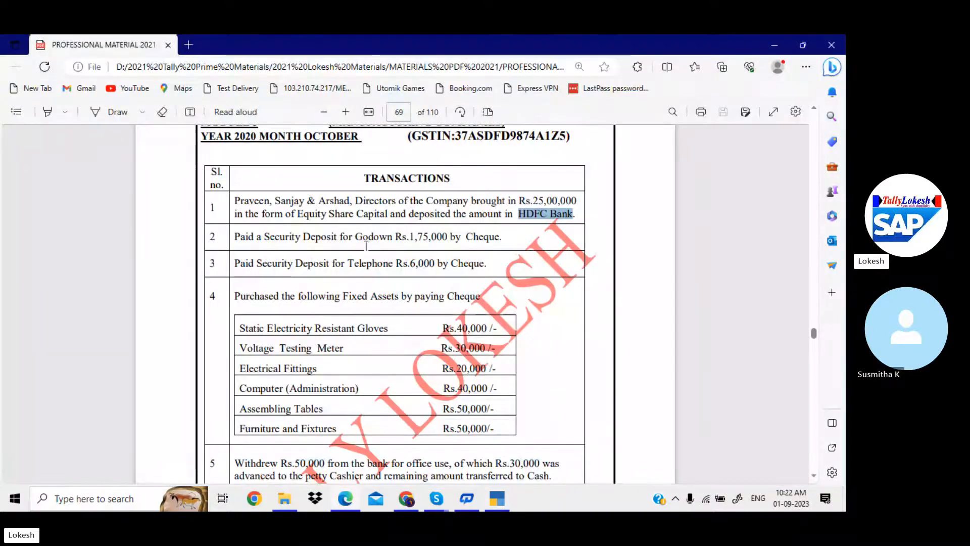
key(alt+Tab)
click(799, 161)
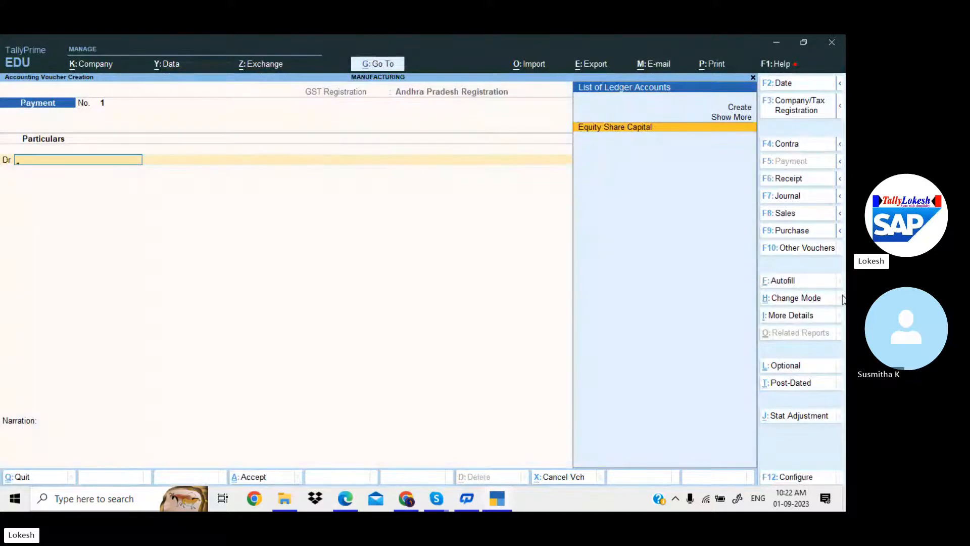
Step: Create the ledger Sd Godown under Deposits (Asset), keeping its default mailing and tax details, and save it
key(alt+c)
text(Sd Godon)
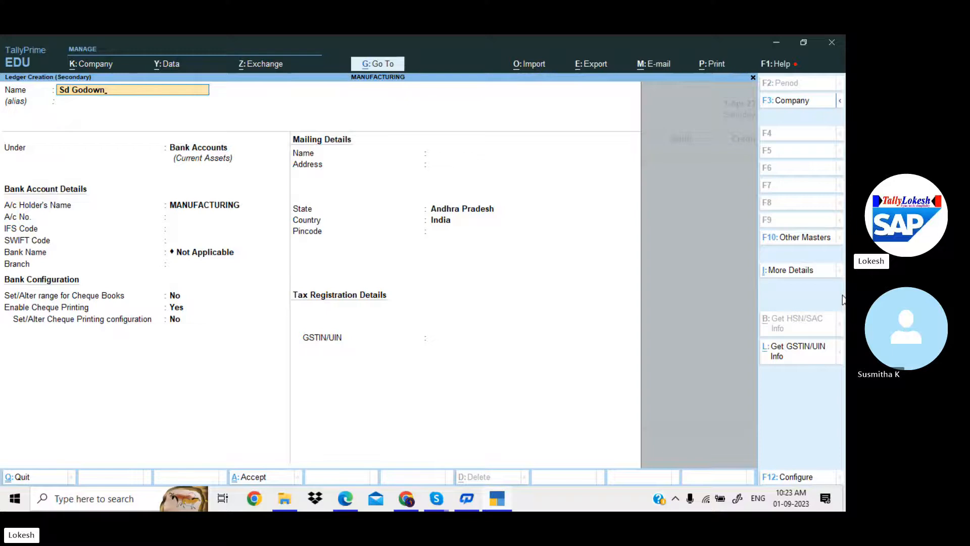
key(Return)
text(De)
key(Return)
key(Return)
key(Return)
key(Return)
key(Return)
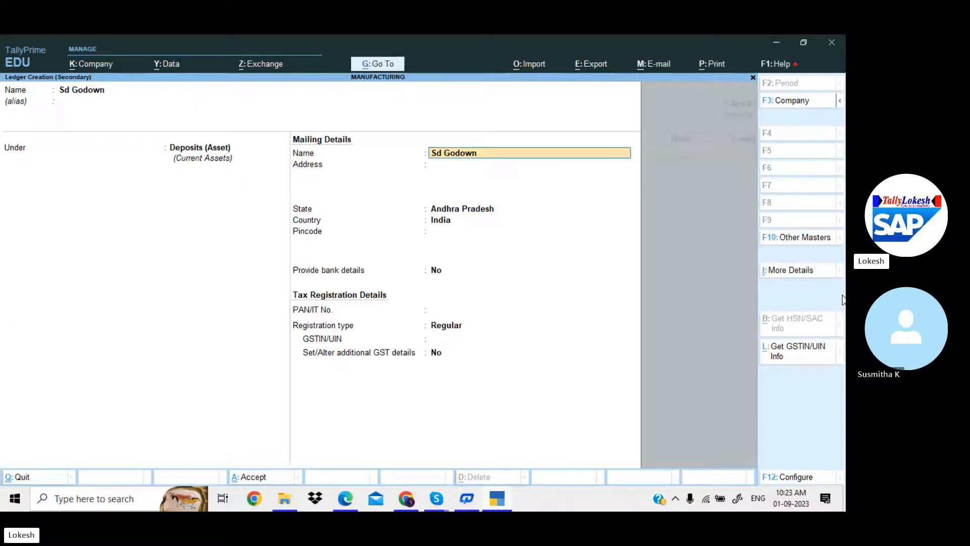
key(Return)
key(Return)
key(Return)
key(Return)
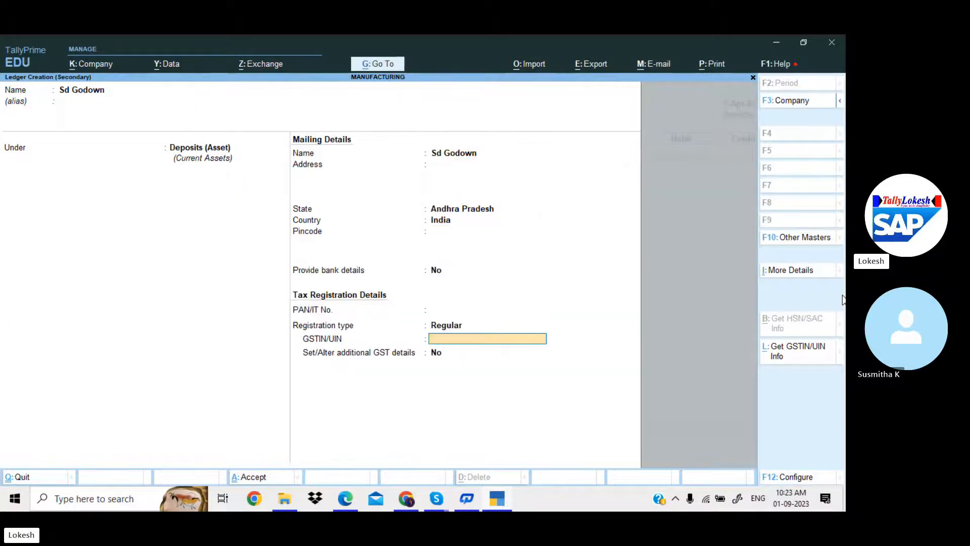
Step: Check the godown deposit amount in the PDF and debit Sd Godown with 1,75,000 in the payment
key(alt+Tab)
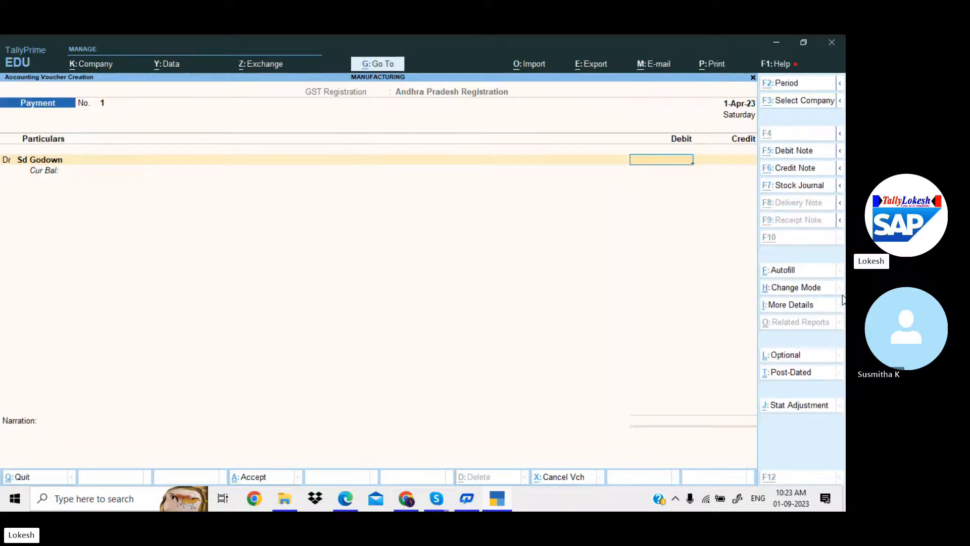
key(alt+Tab)
text(17)
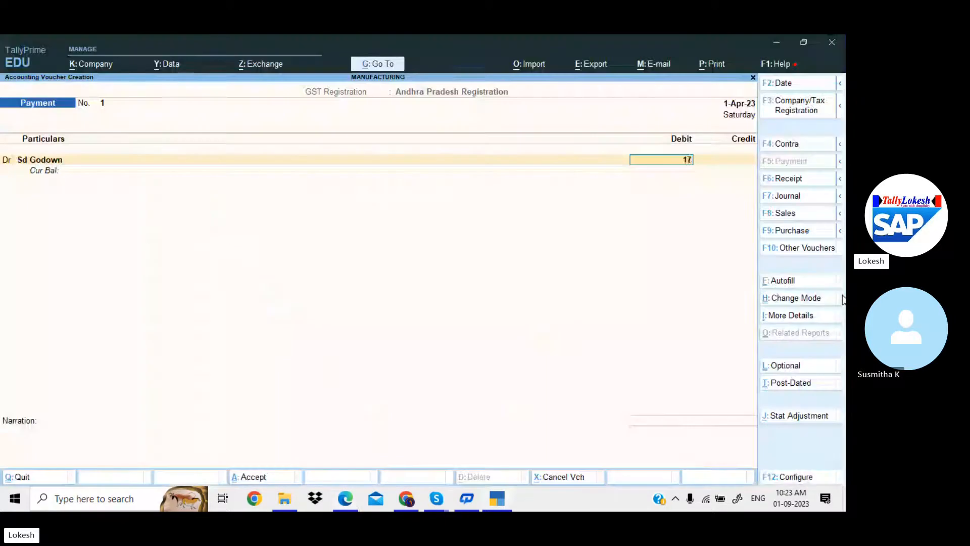
key(Return)
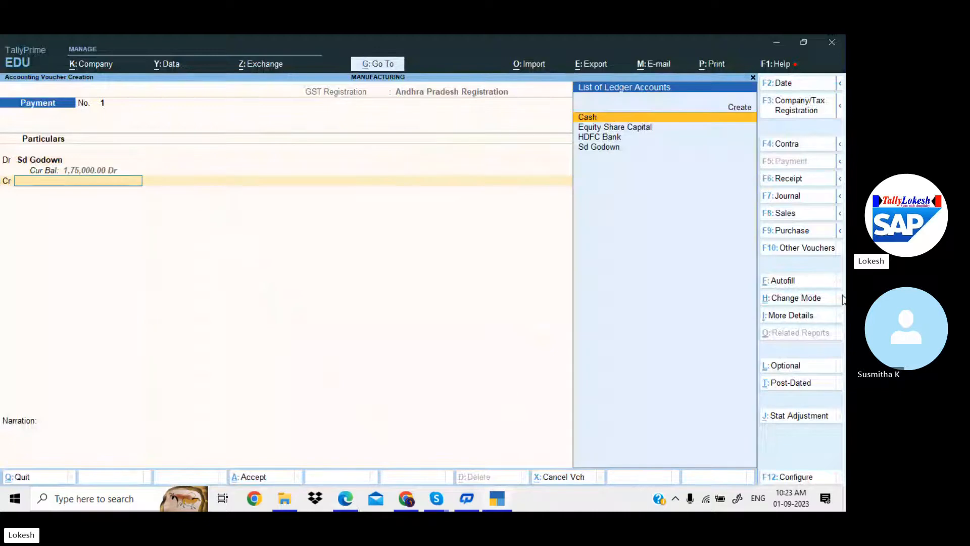
Step: Credit HDFC Bank with 1,75,000, keep the default bank allocation and save the godown deposit payment
text(l)
key(BackSpace)
key(Down)
key(Down)
key(Return)
key(Return)
key(Return)
key(Return)
key(Return)
key(Return)
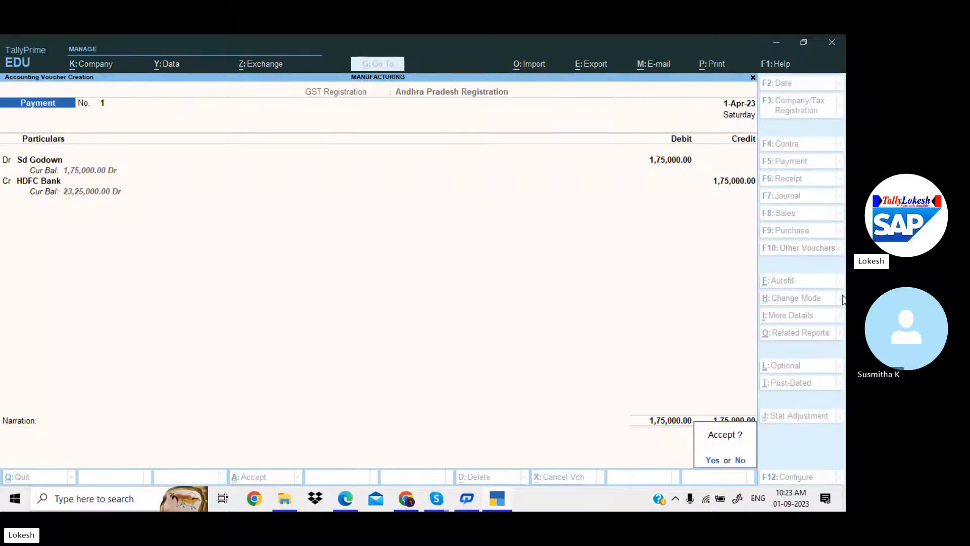
key(Return)
Step: Check transaction 3 in the PDF and create the ledger Sd Telephone under Deposits (Asset) with default details for the next payment
key(alt+Tab)
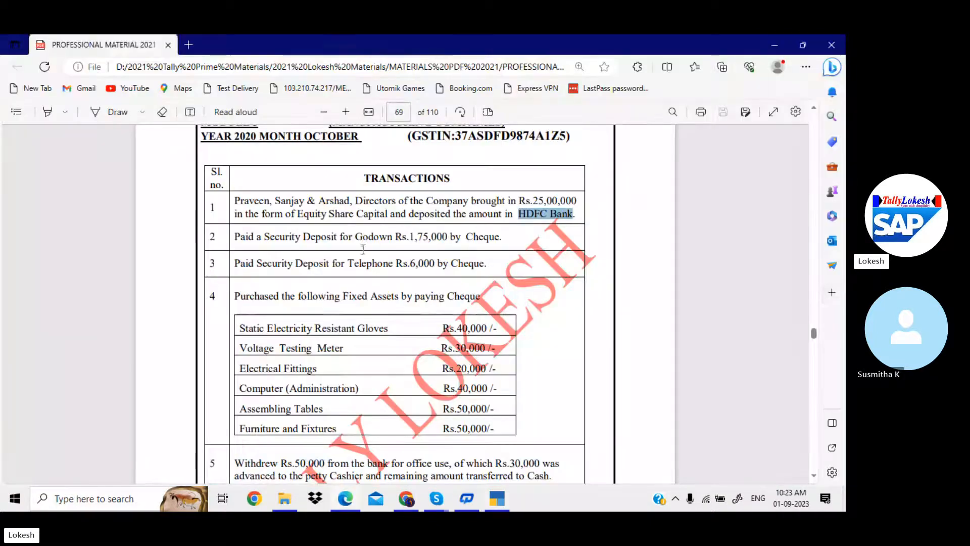
key(alt+Tab)
key(alt+c)
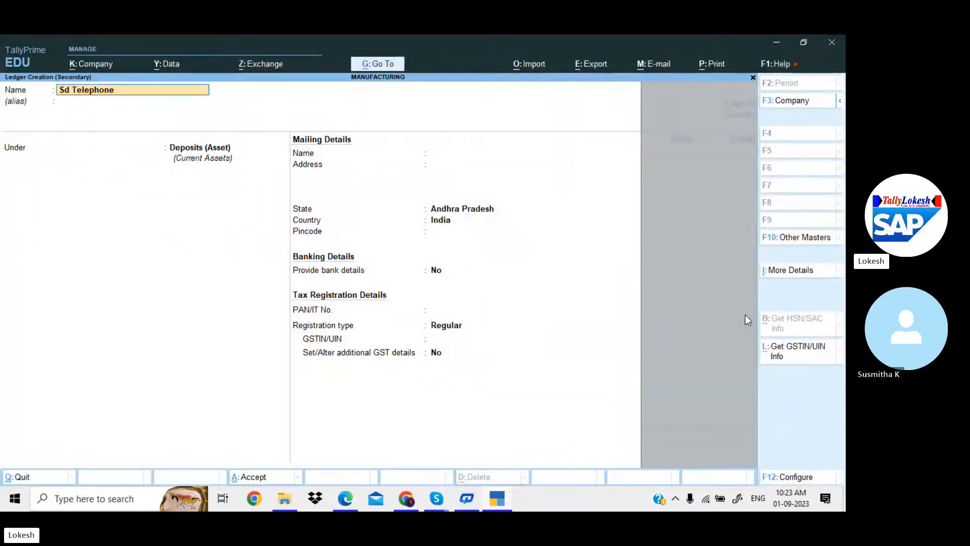
text(Sd Telephone)
key(Return)
key(Return)
key(Return)
key(Return)
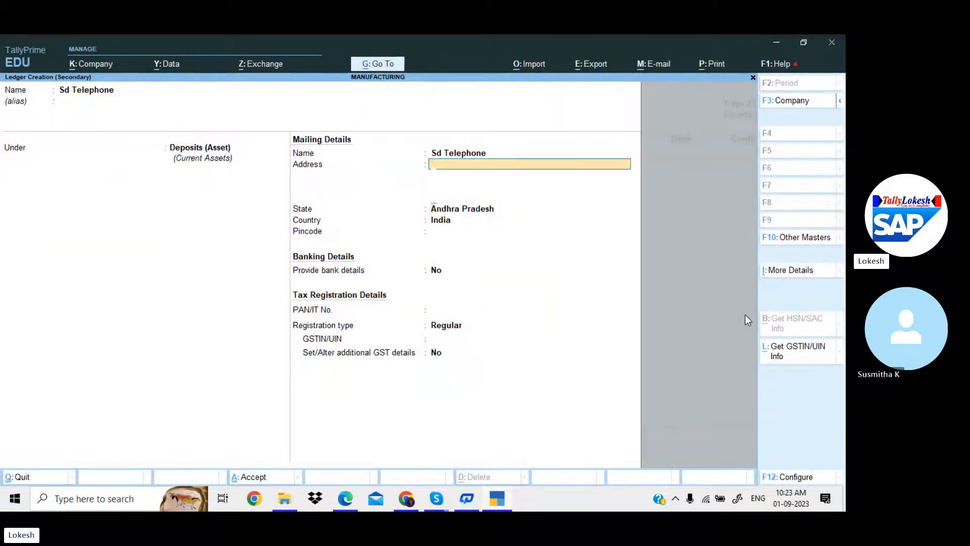
key(Return)
key(Return)
key(Return)
key(Return)
key(Return)
key(Return)
key(Return)
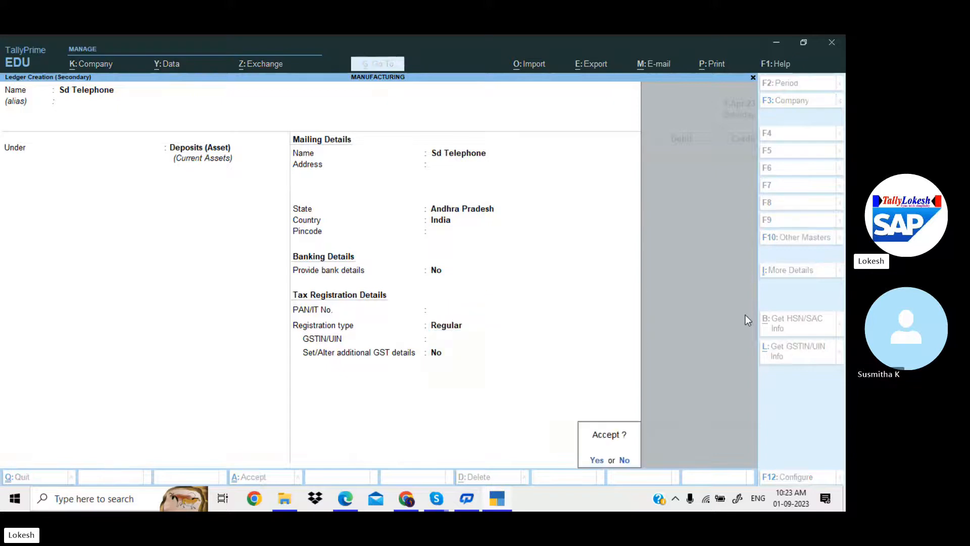
key(Return)
Step: Check the telephone deposit amount in the PDF and debit Sd Telephone with 6,000
key(alt+Tab)
key(alt+Tab)
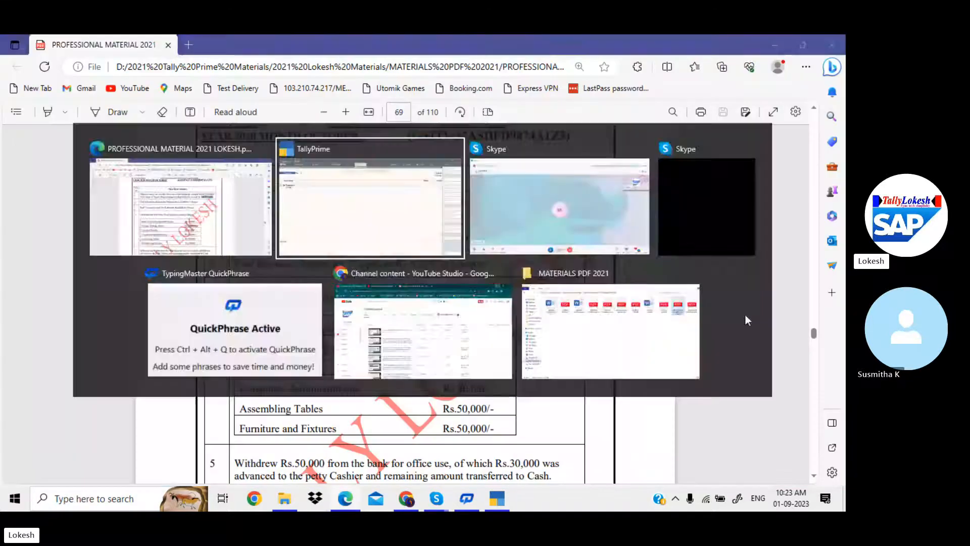
text(6000)
key(Return)
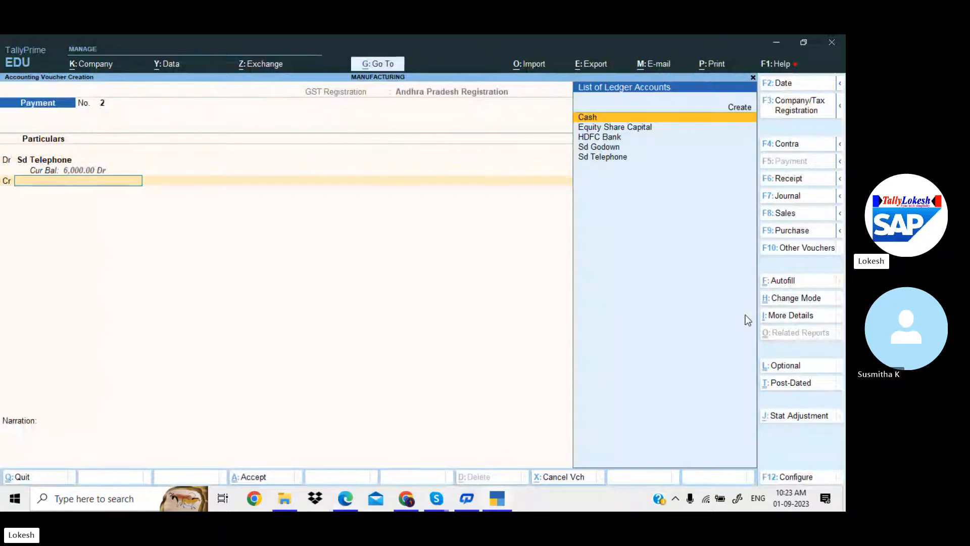
Step: Credit HDFC Bank with 6,000, keep the Cheque allocation dated 1-Apr-23 and save the telephone deposit payment
text(h)
key(Return)
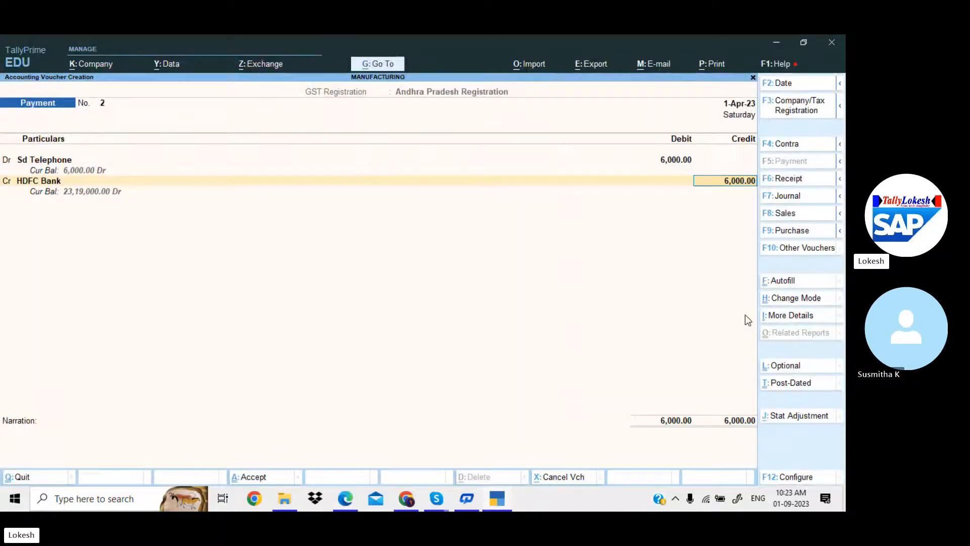
key(Return)
key(Return)
key(Return)
key(Return)
key(Return)
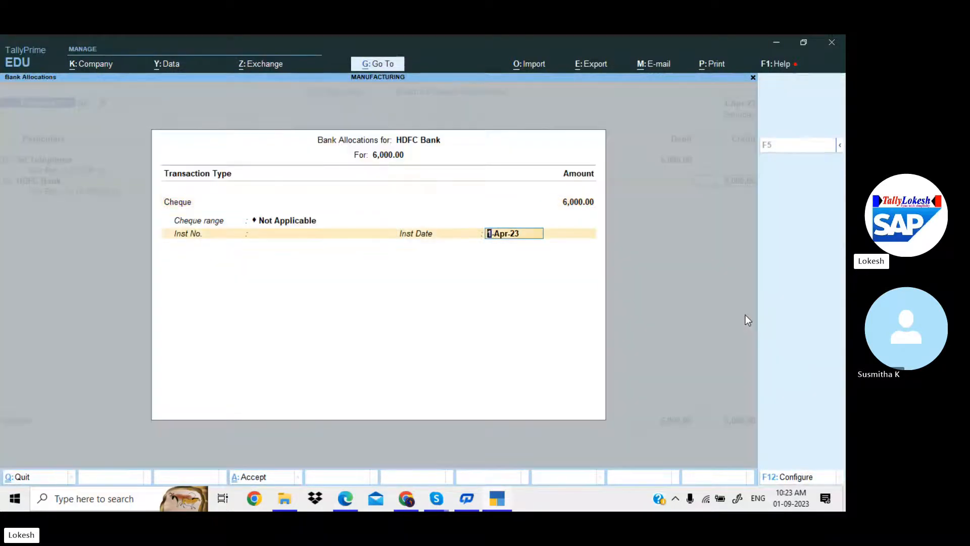
key(Return)
Step: Copy the words Static Electricity Resistant Gloves from transaction 4 in the PDF and return to TallyPrime
key(alt+Tab)
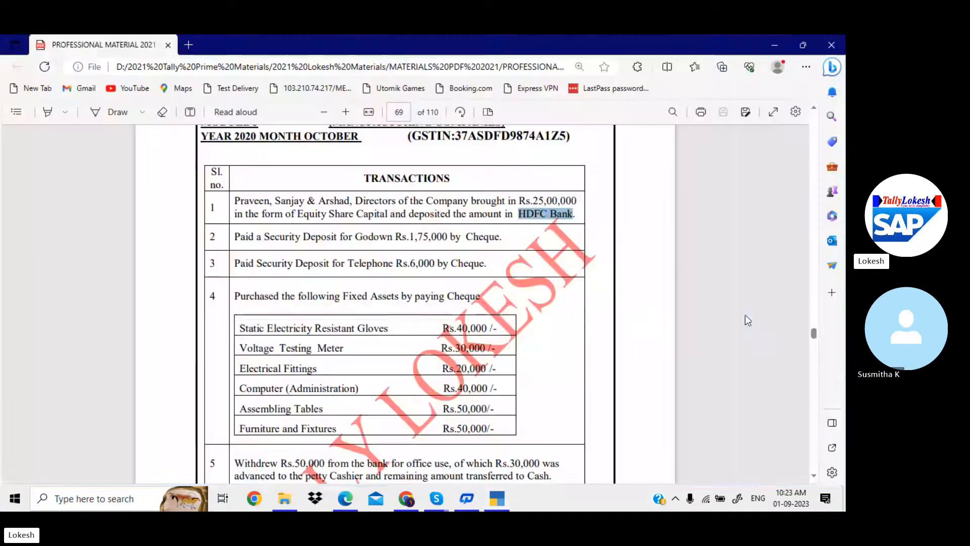
scroll(294, 335, down, 2)
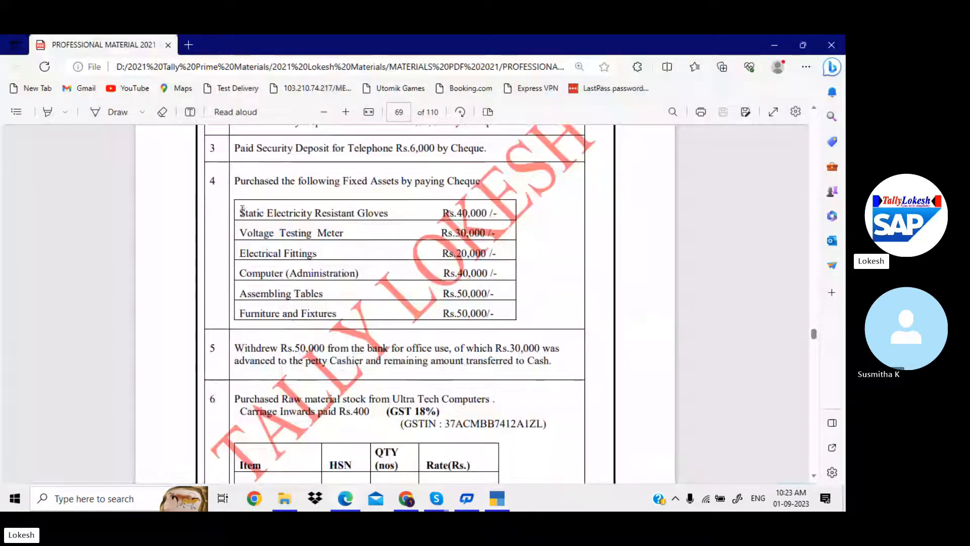
drag(240, 212, 393, 217)
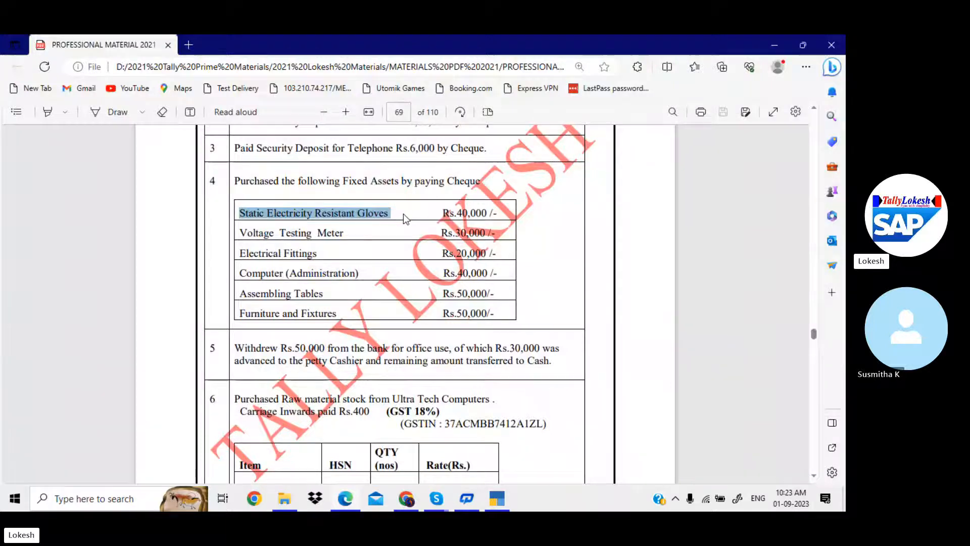
click(504, 503)
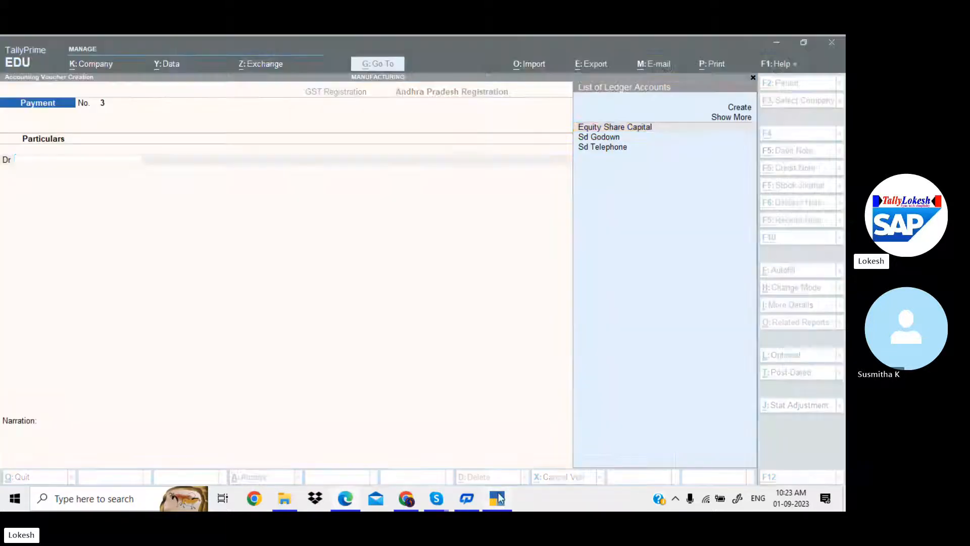
Step: Create the ledger Static Electricity Resistant Gloves under Fixed Assets with default details from the payment's debit line
key(alt+c)
key(ctrl+alt+v)
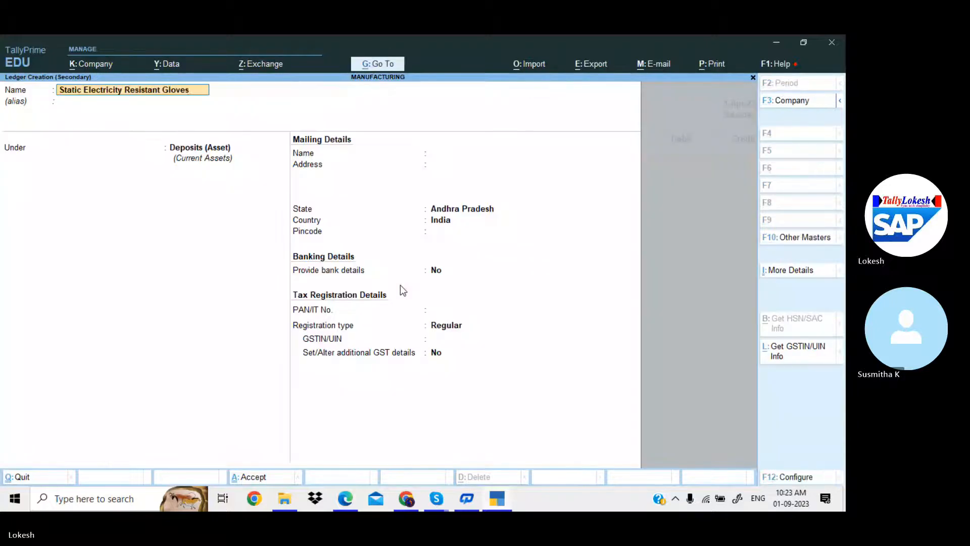
key(Return)
text(fix)
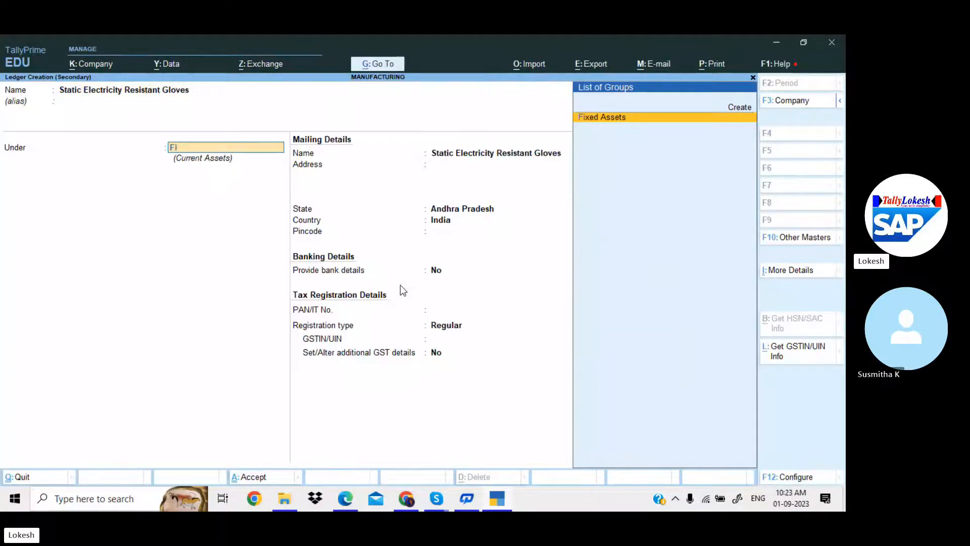
key(Return)
key(Return)
key(Return)
key(Return)
key(Return)
key(Return)
key(Return)
key(Return)
key(Return)
key(Return)
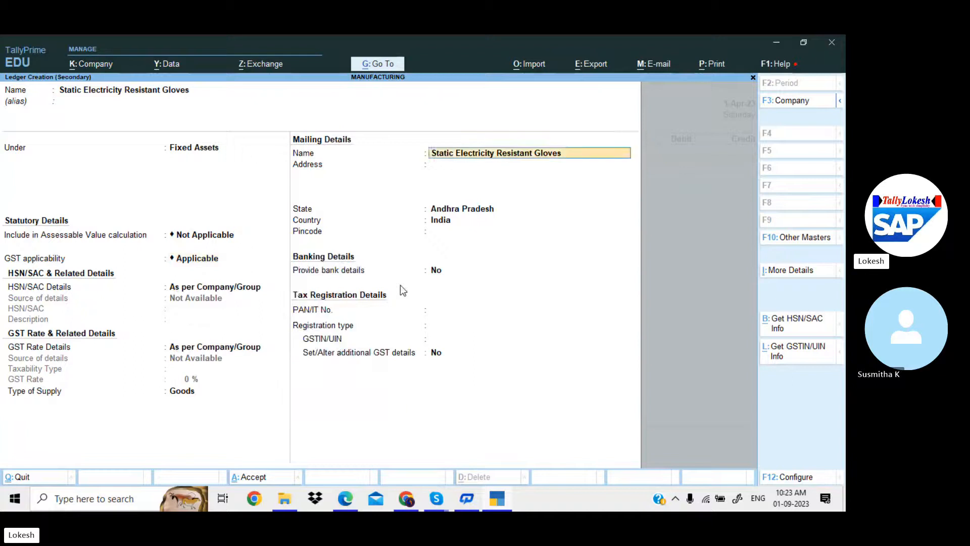
key(Return)
key(Return)
key(ctrl+a)
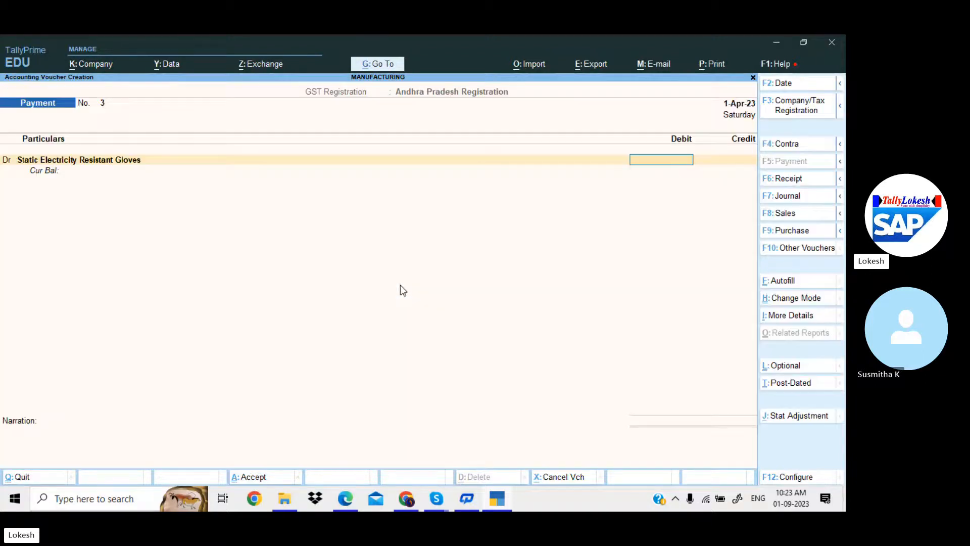
Step: Check the gloves' amount in the PDF and debit Static Electricity Resistant Gloves with 40,000
key(alt+Tab)
key(alt+Tab)
text(40000)
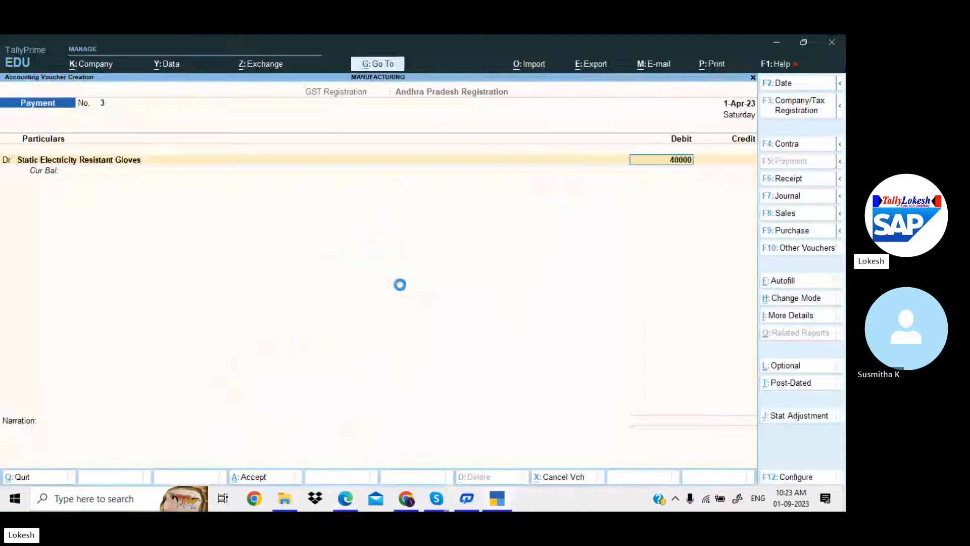
key(Return)
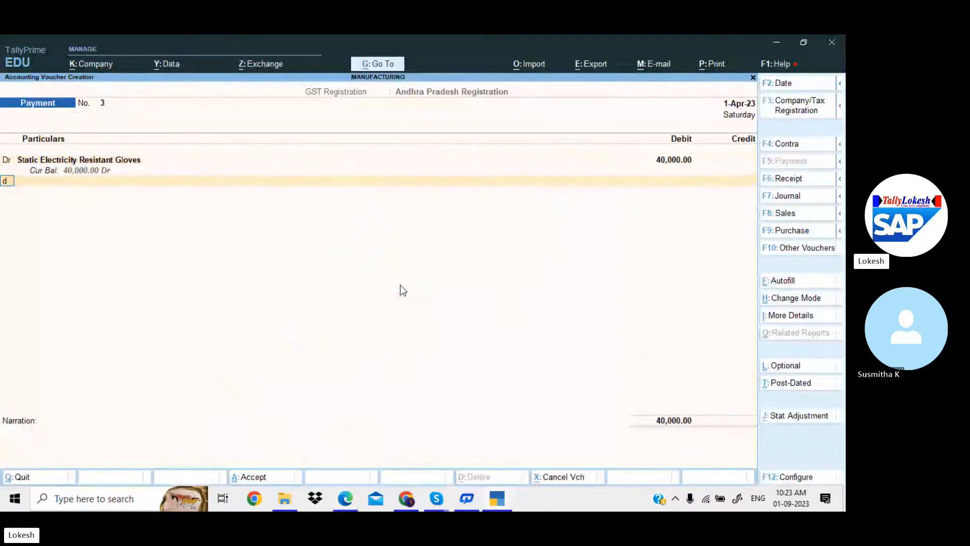
Step: Open a new ledger for a second debit line, copy Voltage Testing Meter from the PDF and return to TallyPrime
key(Return)
key(alt+c)
key(alt+Tab)
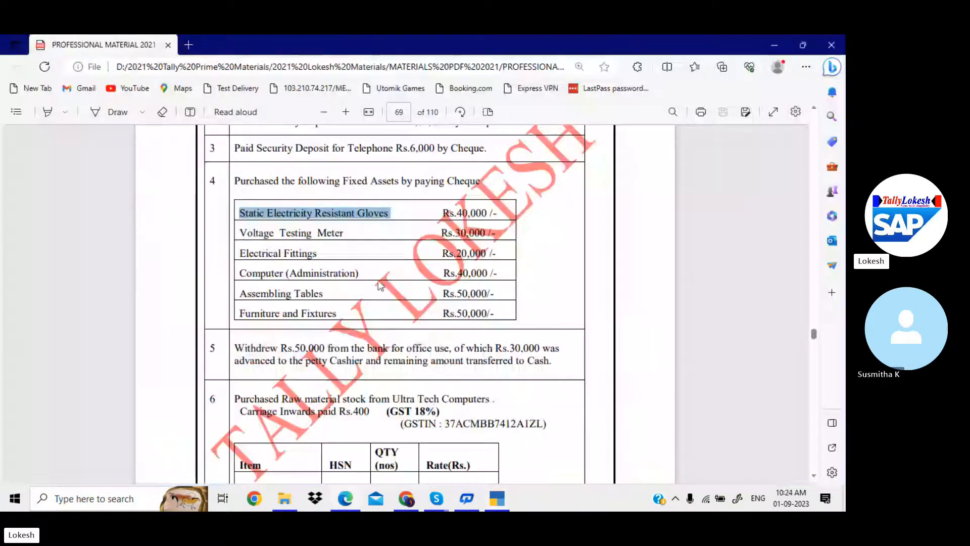
drag(239, 233, 348, 236)
key(ctrl+c)
click(498, 499)
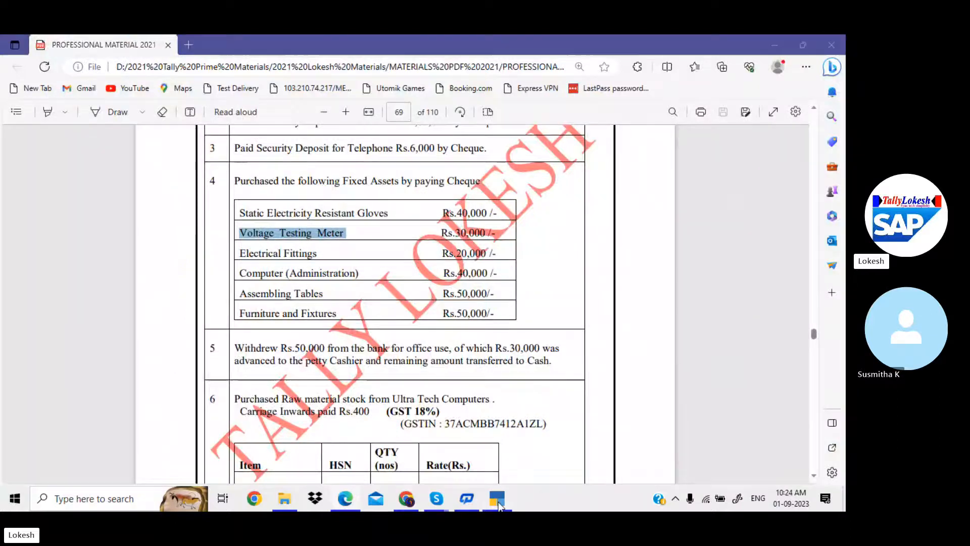
Step: Create the ledger Voltage Testing Meter under Fixed Assets, keeping the default statutory and mailing details
key(ctrl+v)
key(Return)
key(Return)
key(Return)
key(Return)
key(Return)
key(Return)
key(Return)
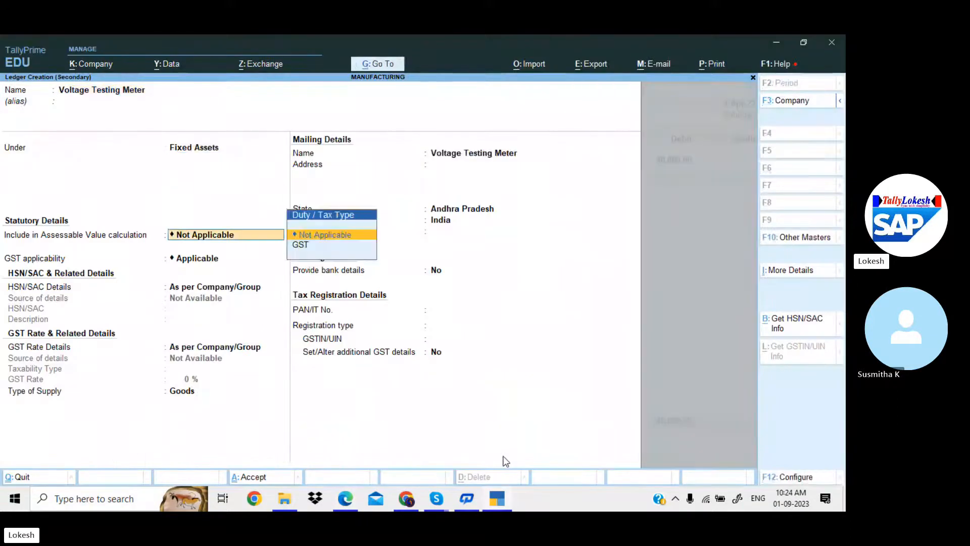
key(Return)
key(Return)
key(Return)
key(Return)
key(Return)
key(Return)
key(Return)
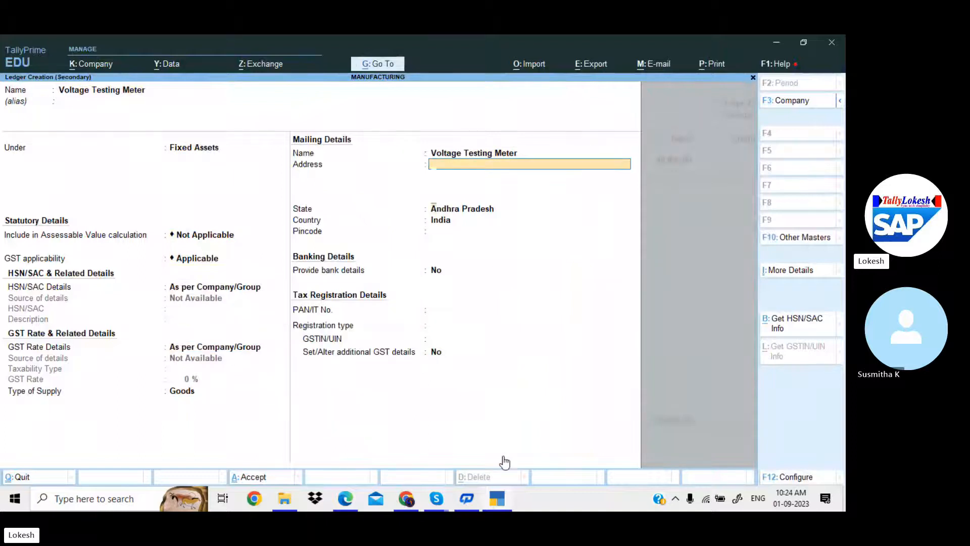
key(Return)
Step: Check the testing meter's amount in the PDF and debit Voltage Testing Meter with 30,000
key(alt+Tab)
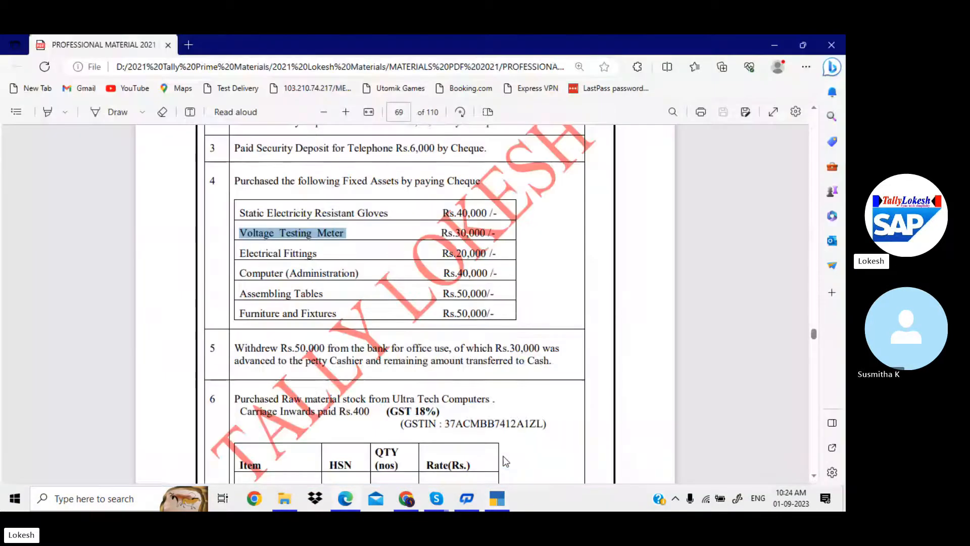
key(alt+Tab)
text(30)
text(00)
key(Return)
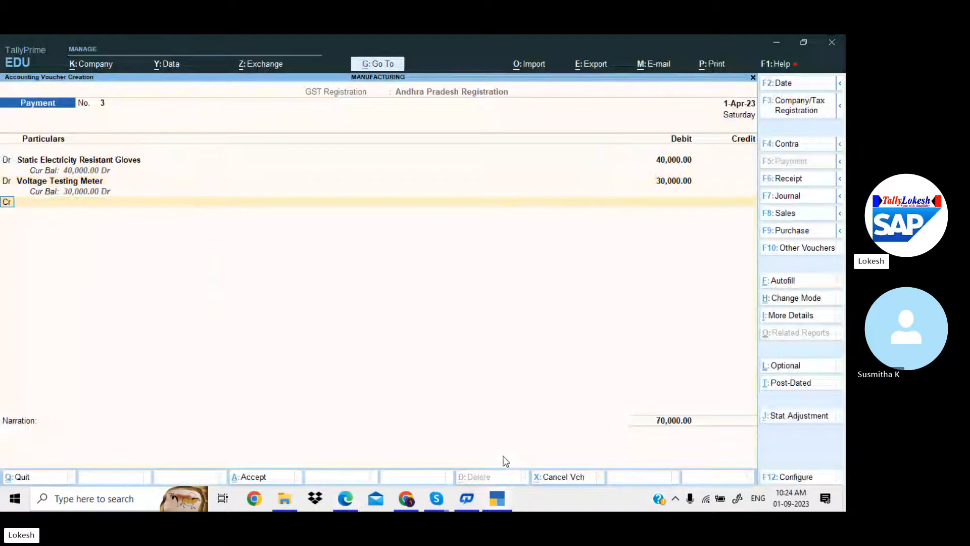
Step: Open a new ledger for a third debit line, copy Electrical Fittings from the PDF and return to TallyPrime
text(d)
key(Return)
key(alt+c)
key(alt+Tab)
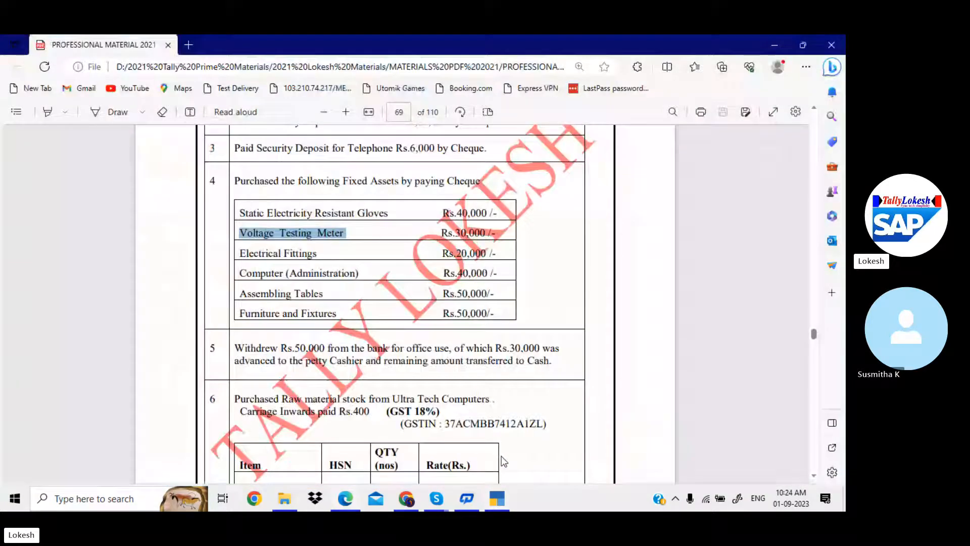
drag(239, 253, 317, 249)
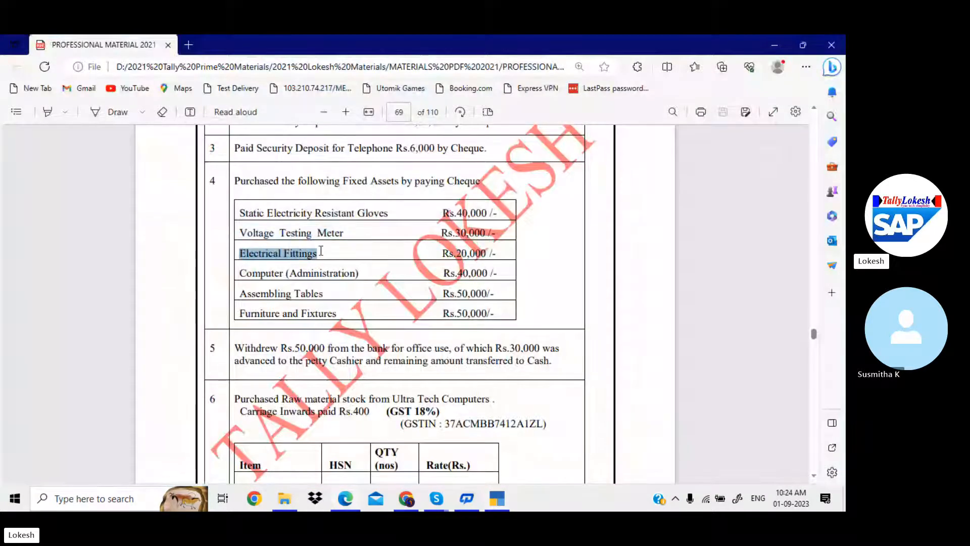
key(alt+Tab)
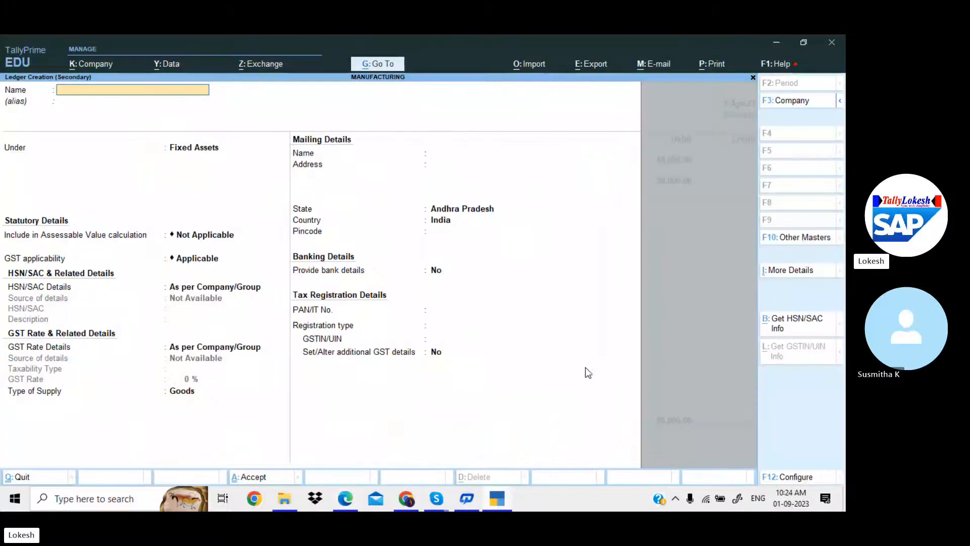
Step: Create the ledger Electrical Fittings under Fixed Assets with Services as its type of supply and the other details at default
key(ctrl+alt+v)
key(Return)
key(Return)
key(Return)
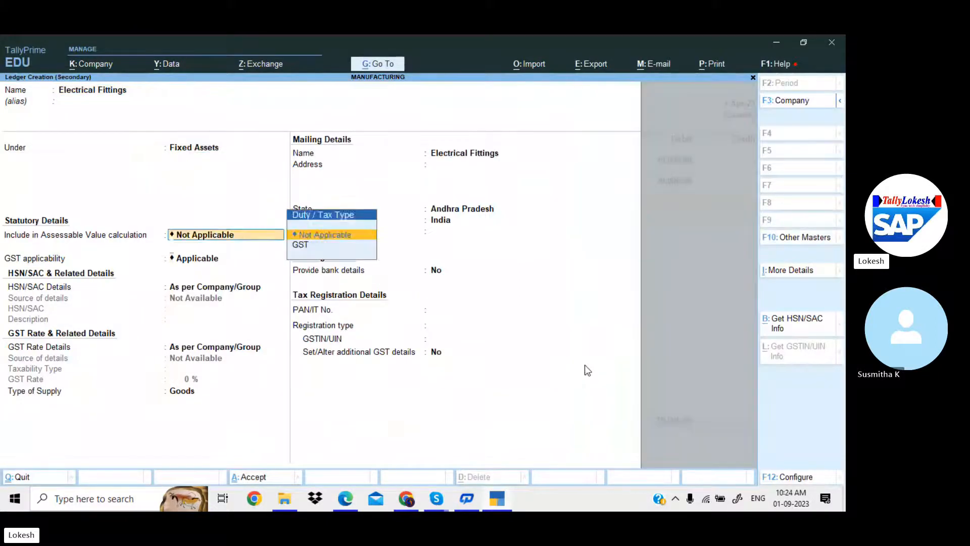
key(Return)
key(Return)
key(Return)
key(Return)
key(Return)
key(BackSpace)
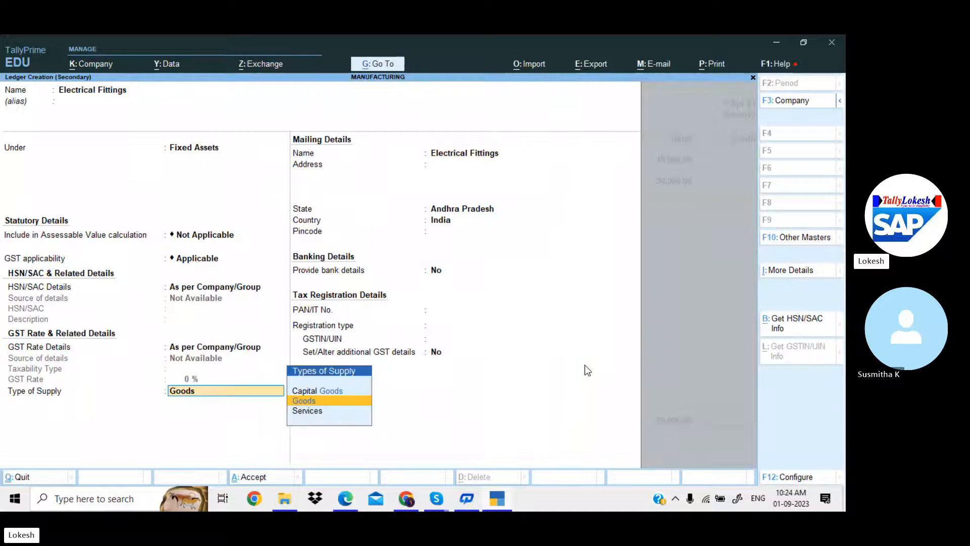
key(Down)
key(Return)
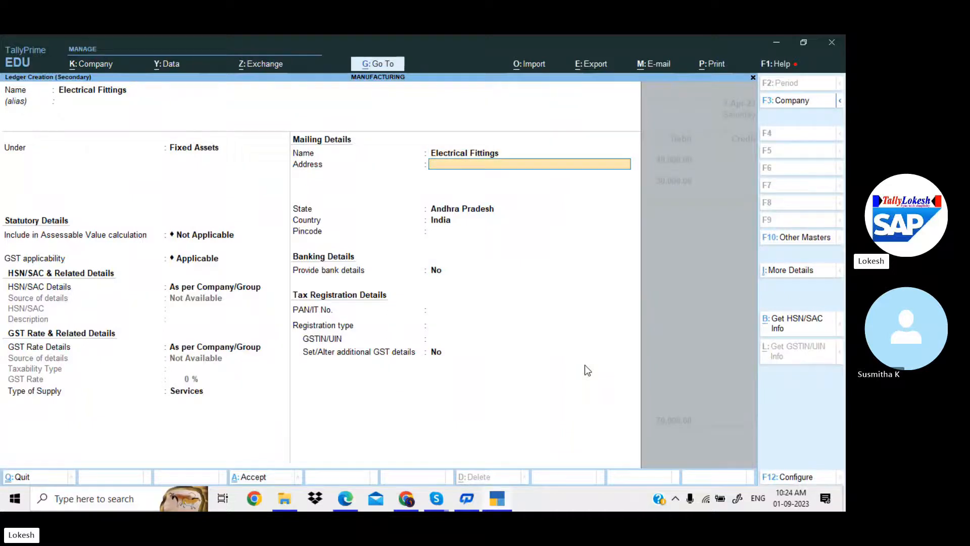
key(Return)
key(Return)
key(Return)
key(Return)
key(Return)
key(Return)
key(Return)
key(Return)
key(Return)
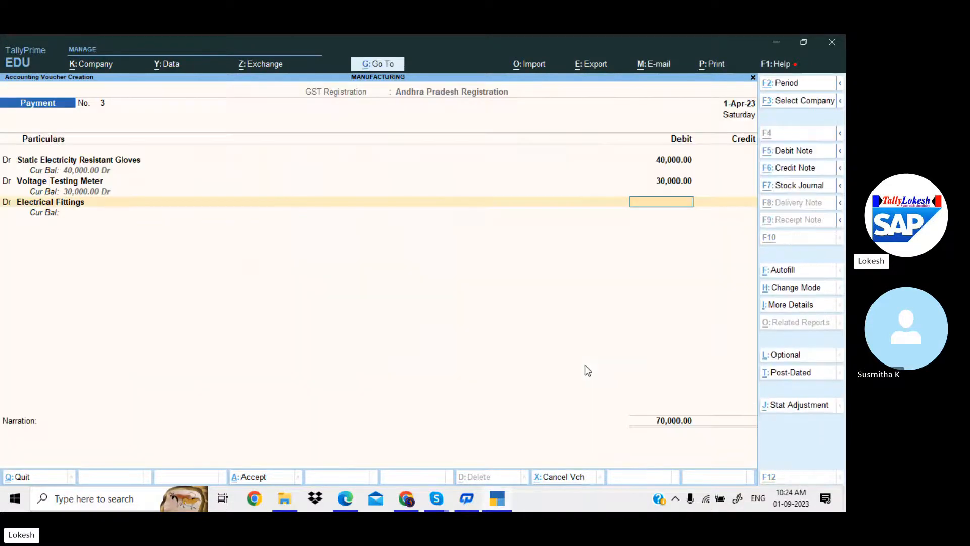
Step: Check the fittings' amount in the PDF and debit Electrical Fittings with 20,000
key(alt+Tab)
key(alt+Tab)
text(20,00)
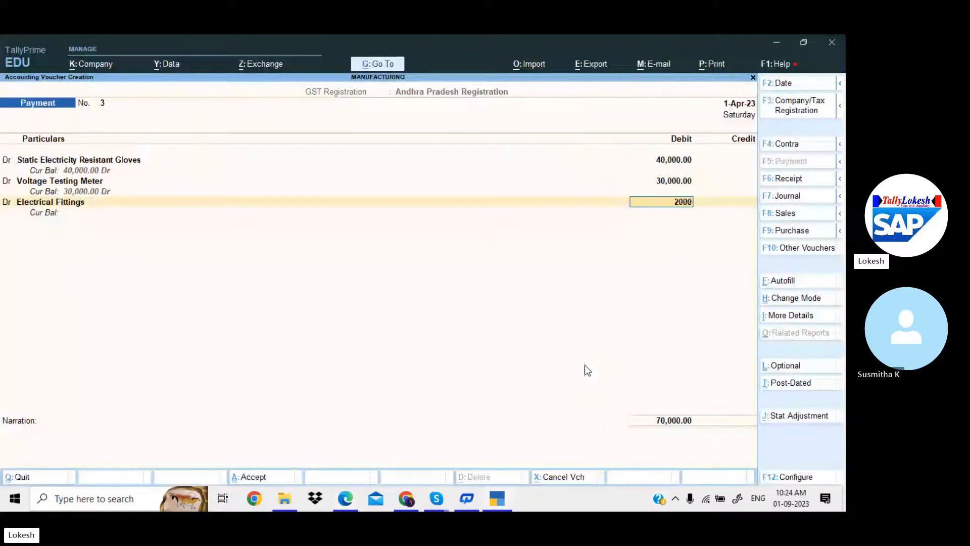
text(0)
key(Return)
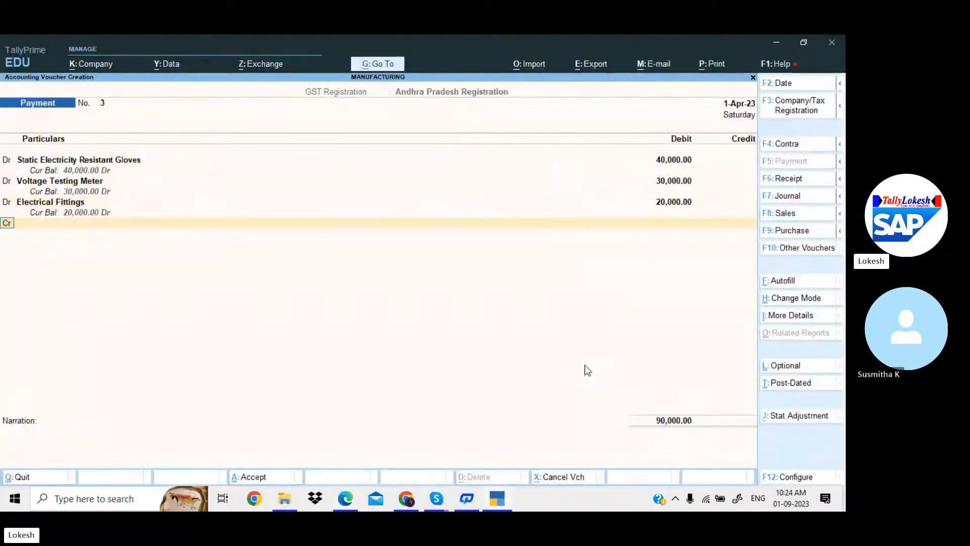
Step: Open a new ledger for a fourth debit line, copy Computer (Administration) from the PDF and return to TallyPrime
key(alt+c)
key(alt+Tab)
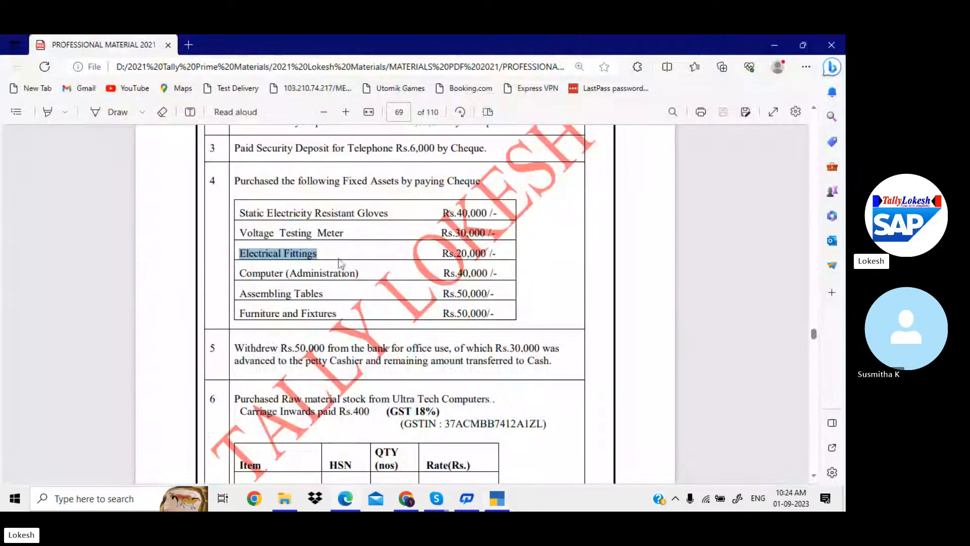
drag(241, 274, 365, 271)
click(494, 491)
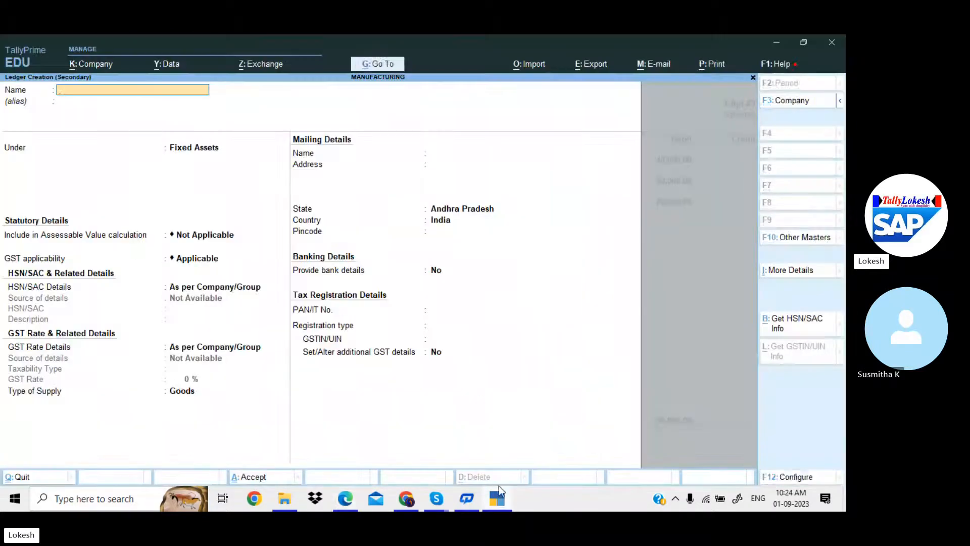
Step: Create the ledger Computer (Administration) under Fixed Assets with Services as its type of supply and the other details at default
key(ctrl+alt+v)
key(Return)
key(Return)
key(Return)
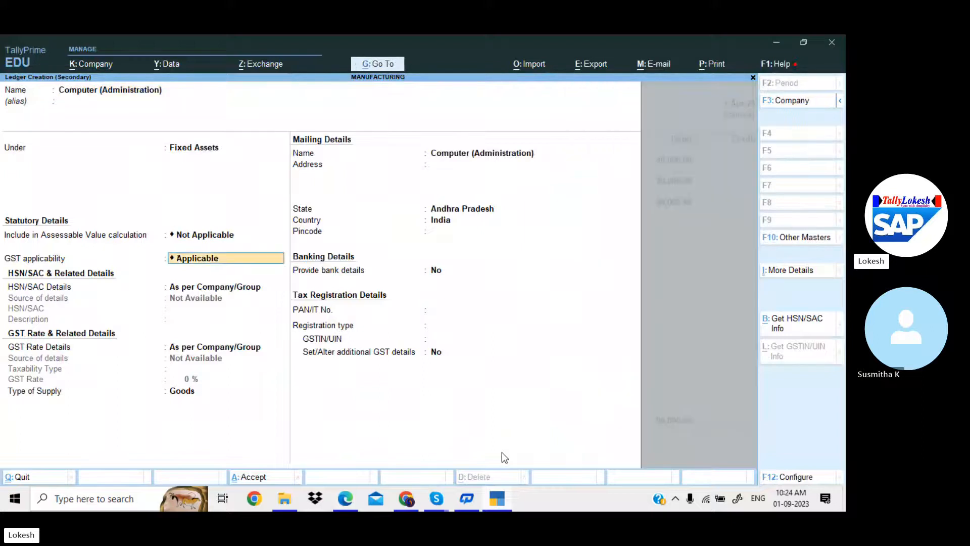
key(Return)
key(Return)
key(Return)
key(Up)
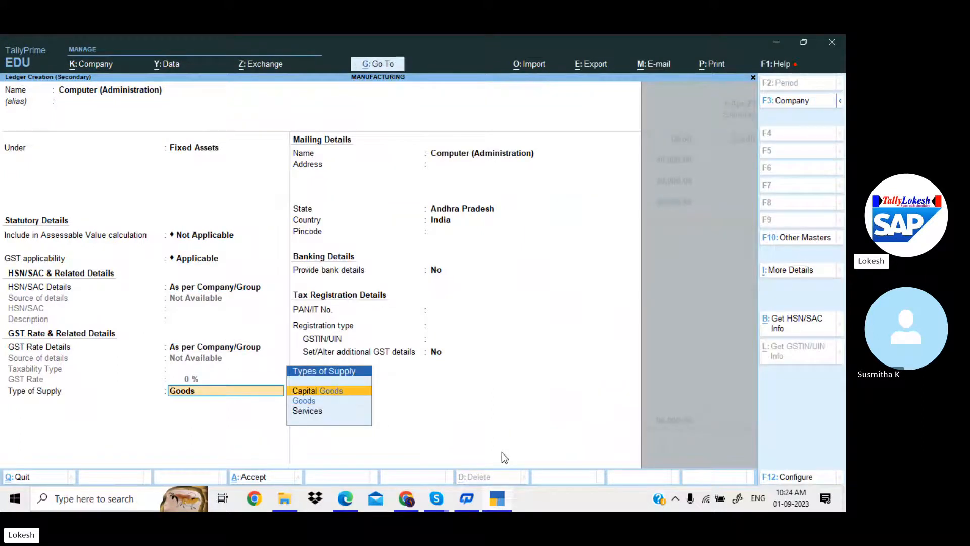
key(Down)
key(Down)
key(Return)
key(Return)
key(Return)
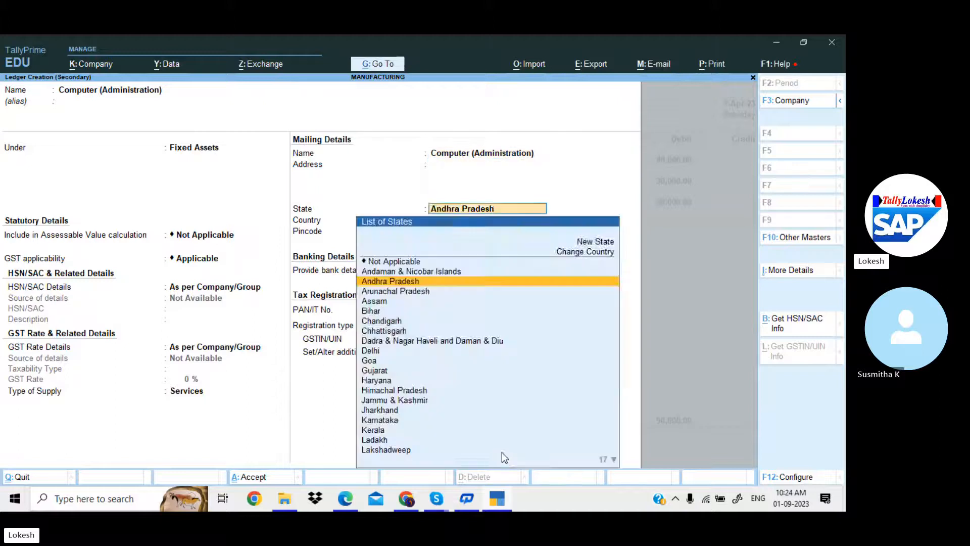
key(Return)
key(Return)
key(Return)
key(Return)
key(Return)
key(Return)
Step: Check the computer's amount in the PDF and debit Computer (Administration) with 40,000
key(alt+Tab)
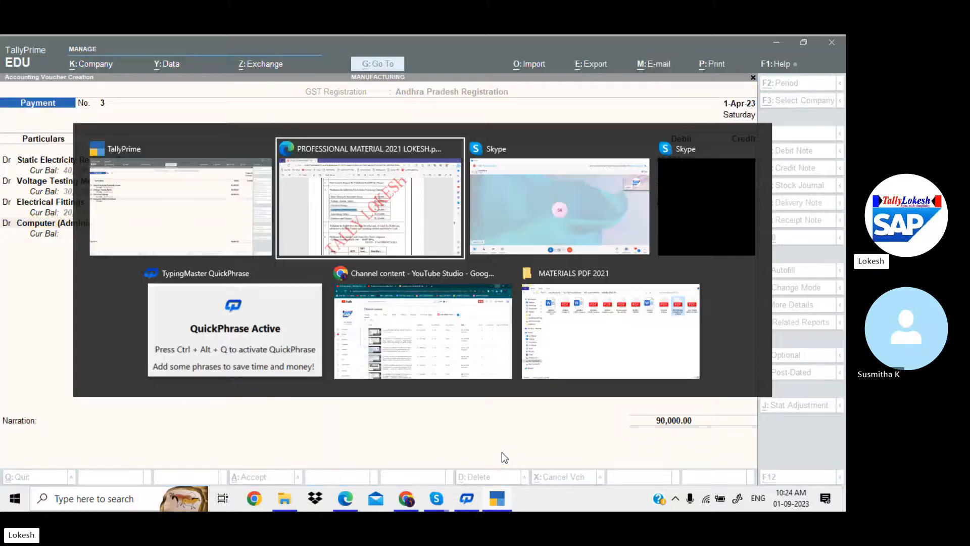
key(alt+Tab)
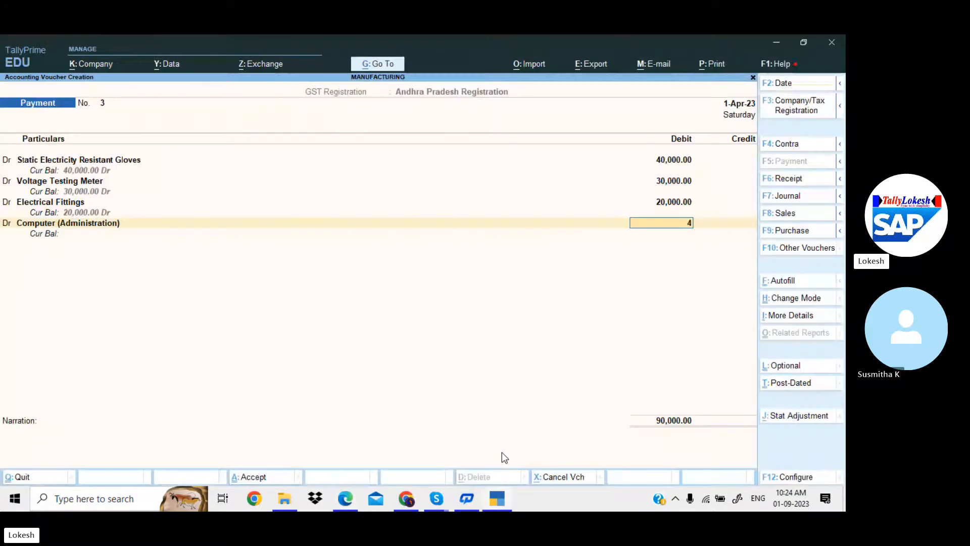
text(40000)
key(Return)
Step: Open a new ledger for a fifth debit line, copy Assembling Tables from the PDF and return to TallyPrime
key(d)
key(Return)
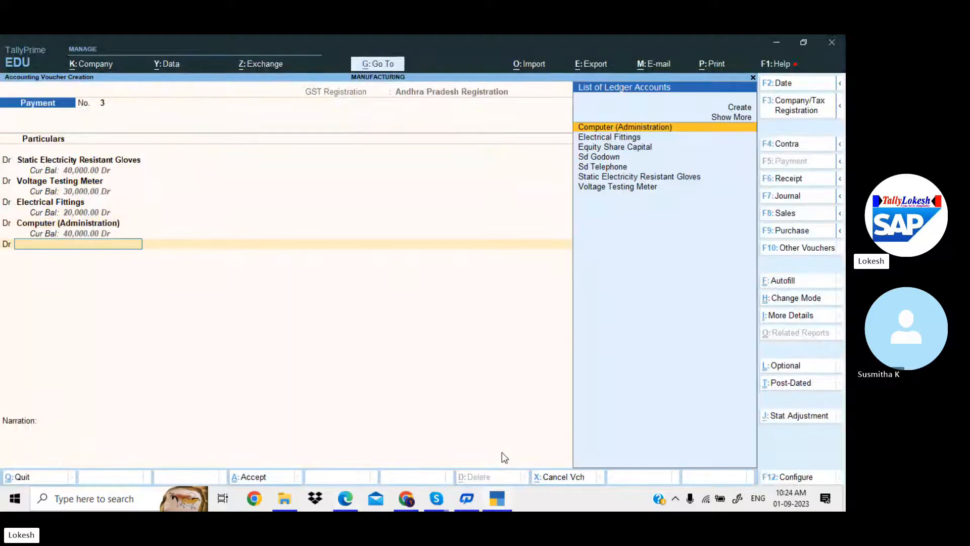
key(alt+c)
key(alt+Tab)
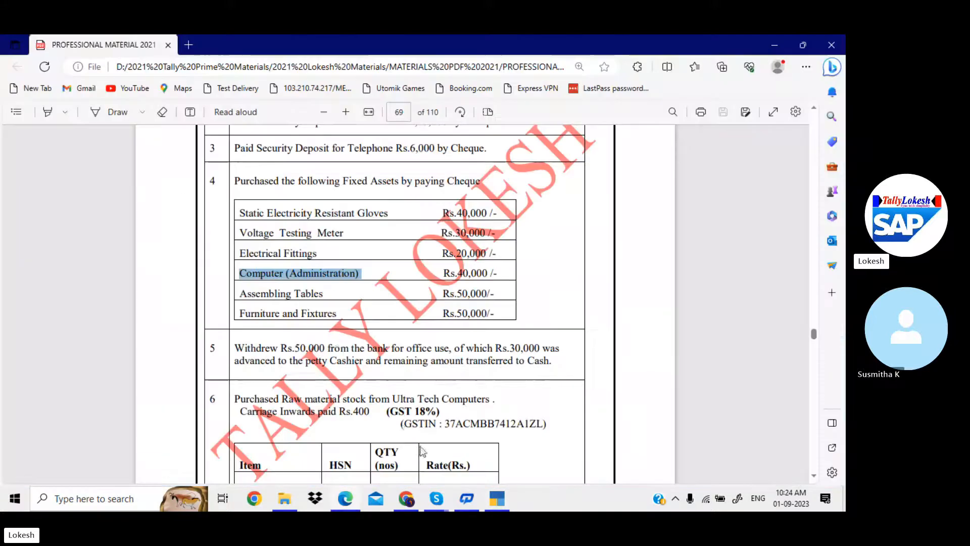
drag(242, 294, 325, 290)
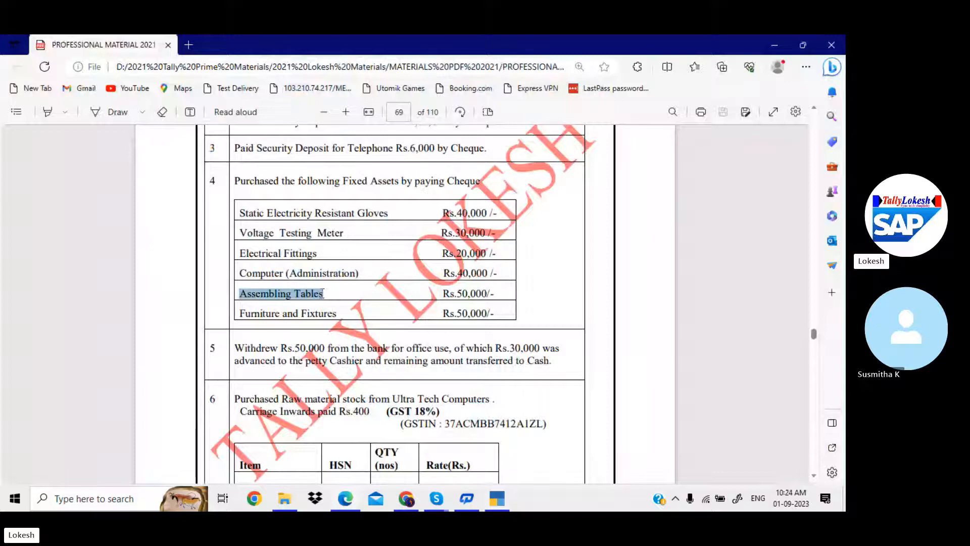
key(ctrl+c)
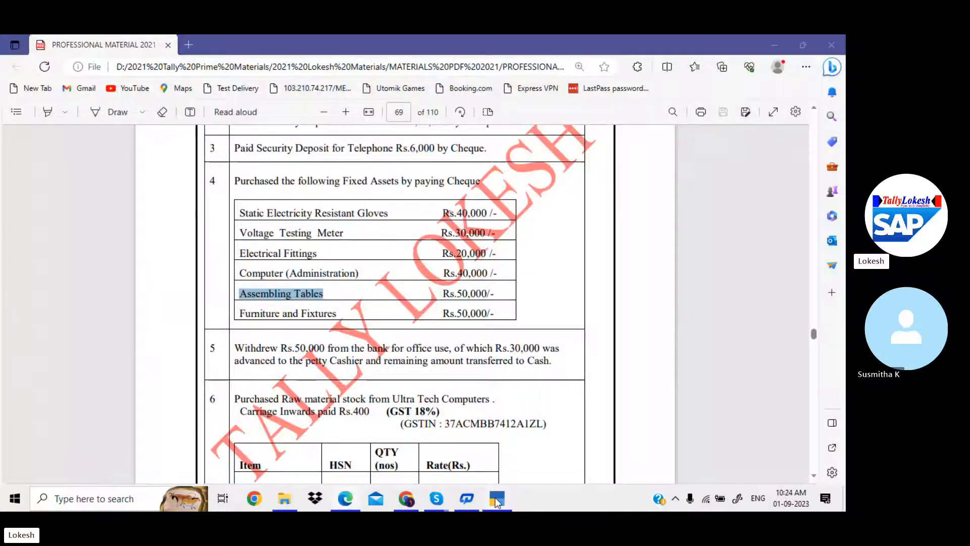
key(alt+Tab)
Step: Create the ledger Assembling Tables under Fixed Assets with Services as its type of supply and the other details at default
key(ctrl+alt+v)
key(Return)
key(Return)
key(Return)
key(Return)
key(Return)
key(Return)
key(Return)
key(Return)
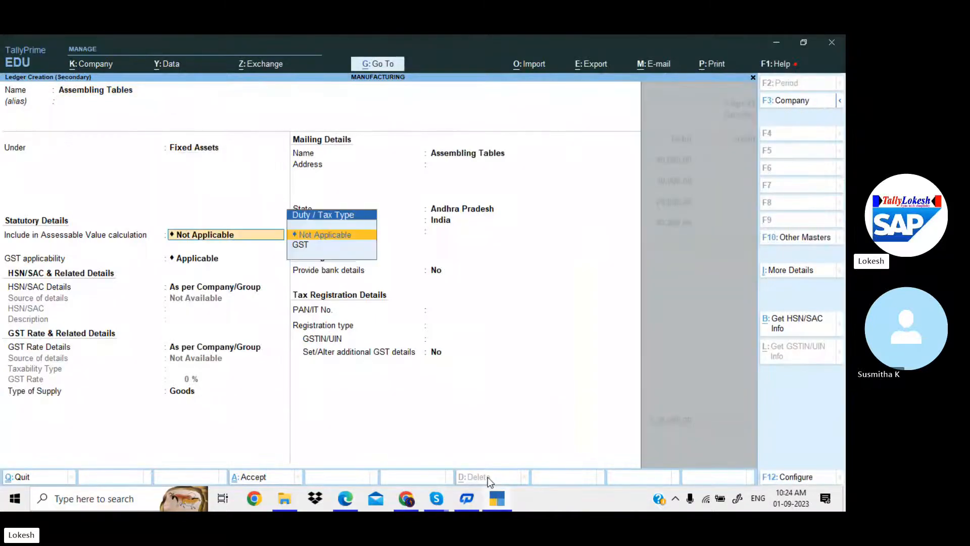
key(Down)
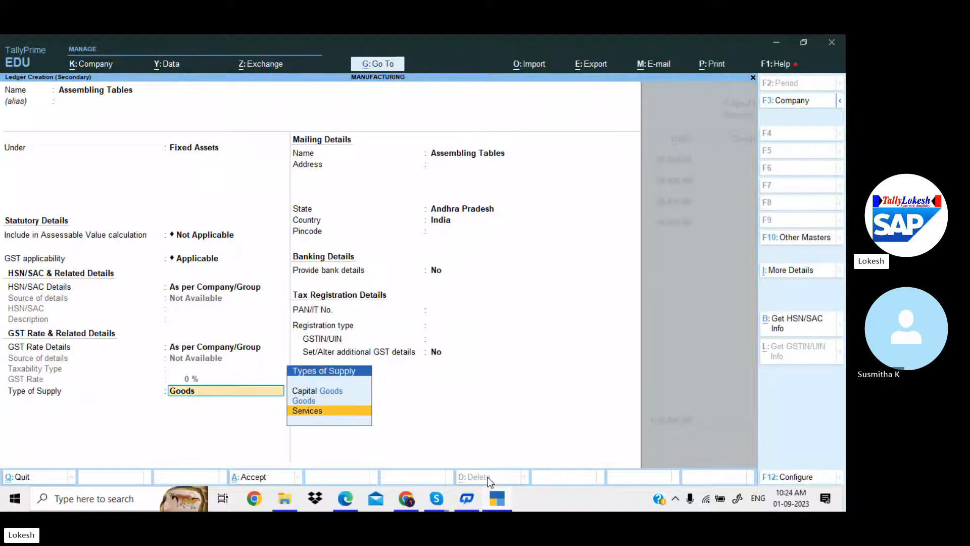
key(Return)
key(Return)
key(Return)
key(Return)
key(Return)
key(Return)
key(Return)
key(Return)
key(Return)
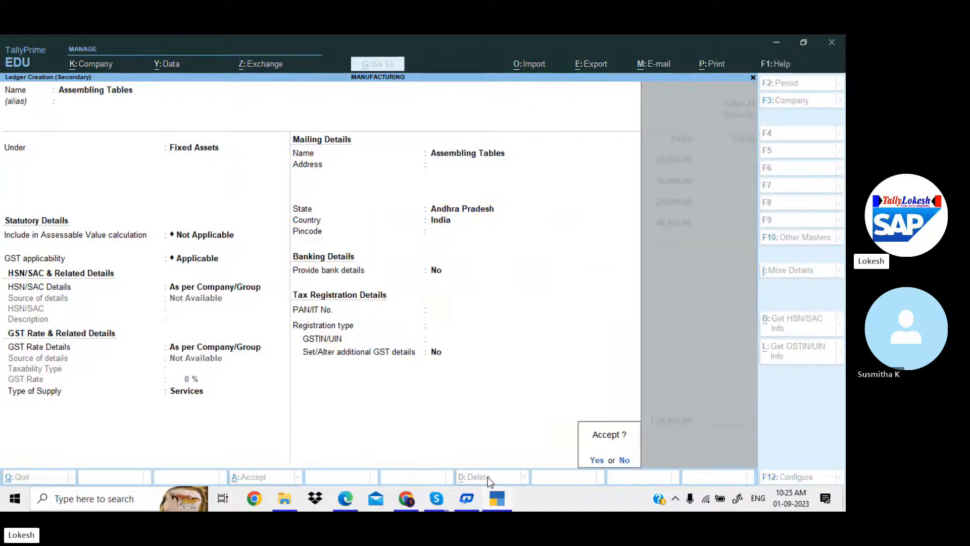
key(Return)
Step: Check the assembling tables' amount in the PDF and debit Assembling Tables with 50,000
key(alt+Tab)
key(alt+Tab)
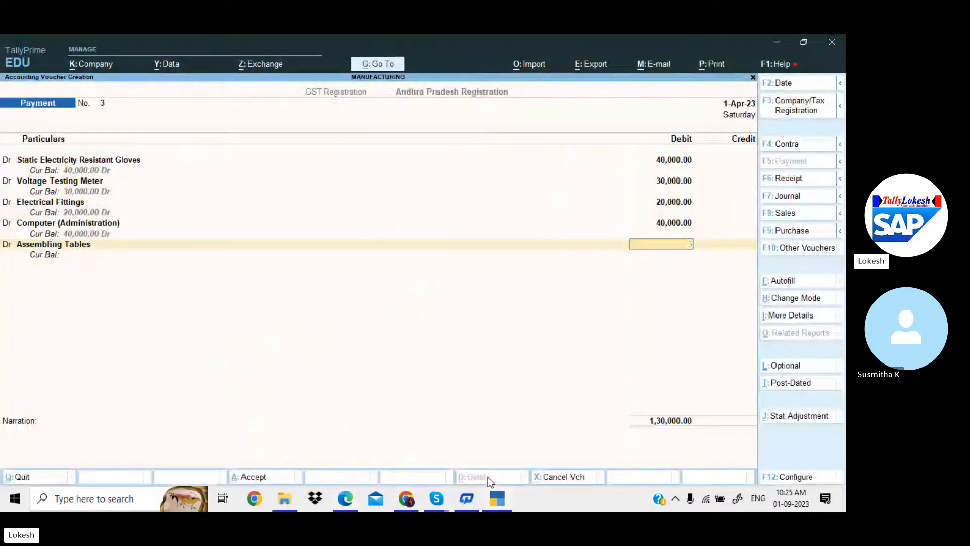
text(50000)
key(Return)
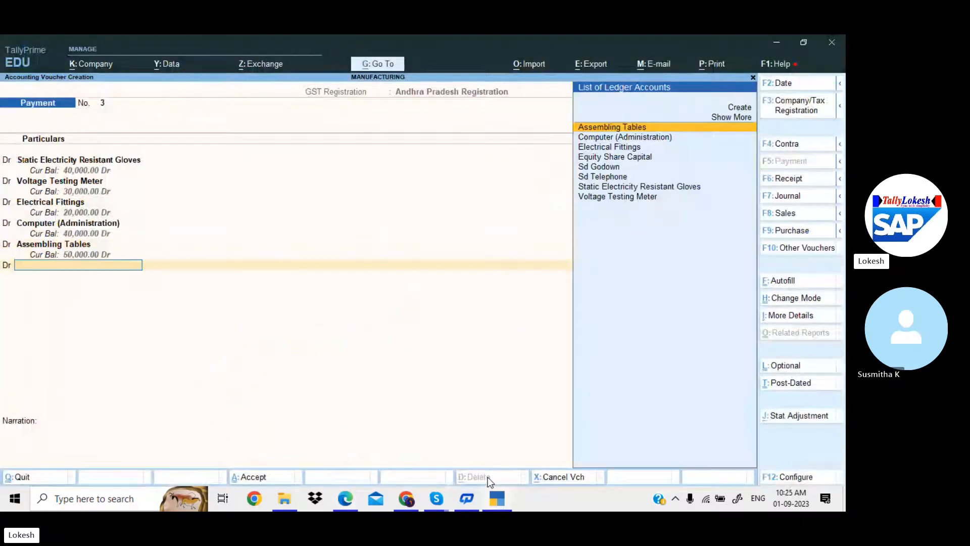
Step: Open a new ledger for a sixth debit line, copy Furniture and Fixtures from the PDF and return to TallyPrime
key(alt+c)
key(alt+Tab)
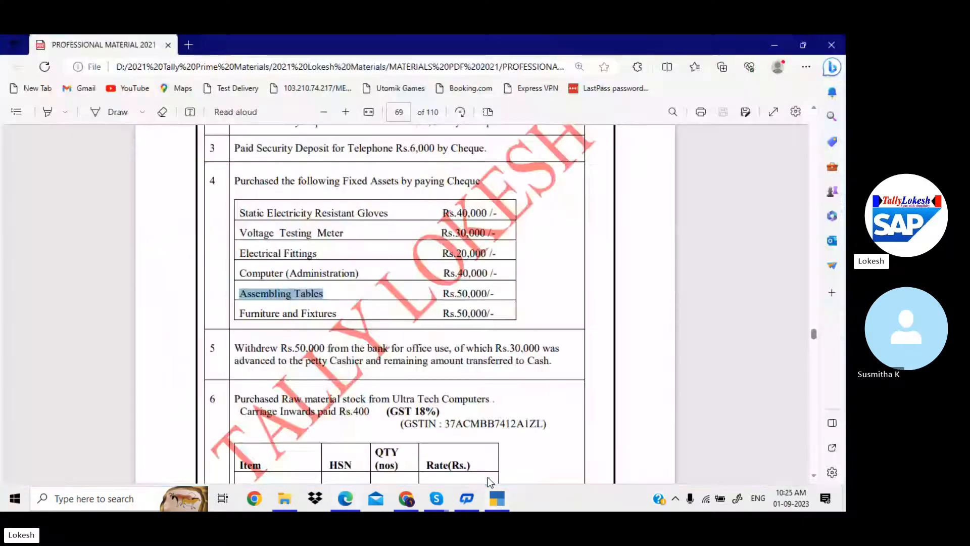
drag(241, 314, 335, 311)
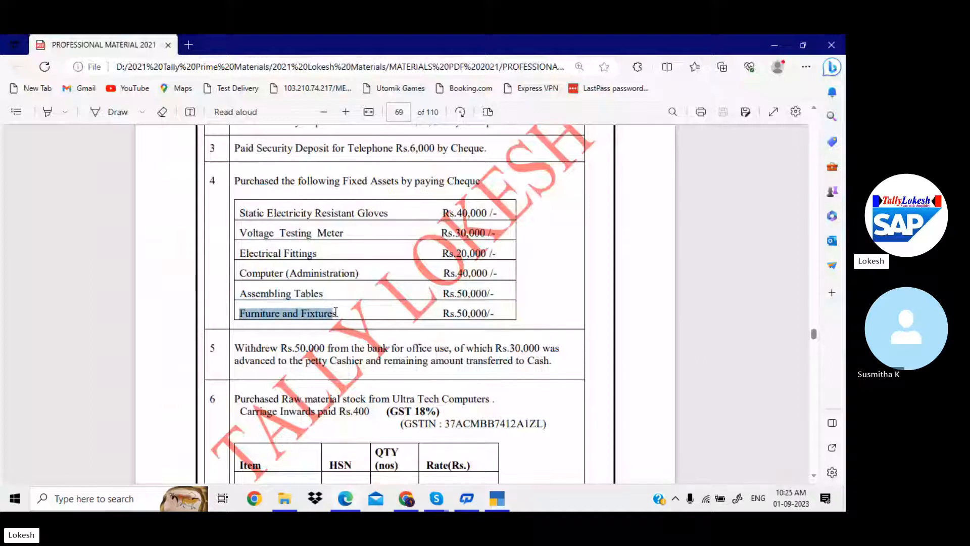
click(496, 500)
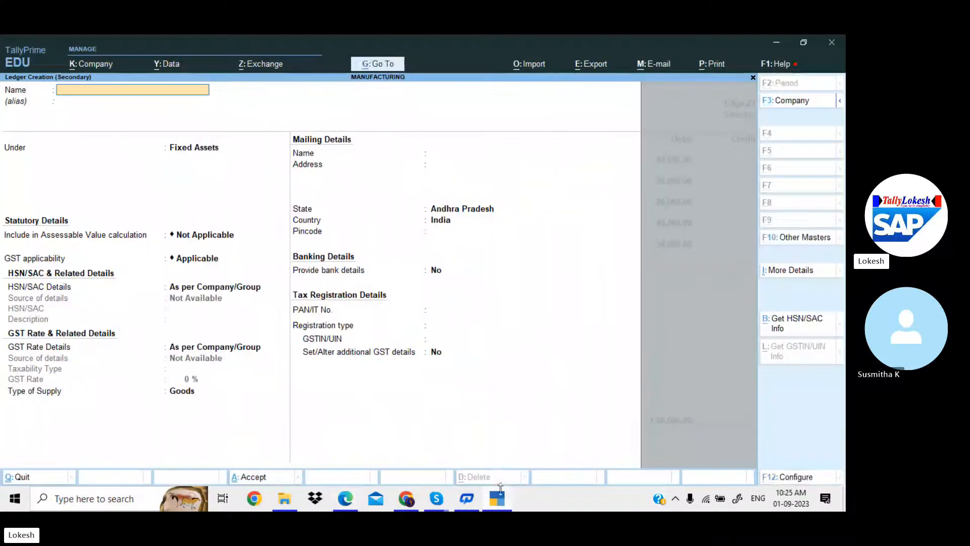
Step: Create the ledger Furniture and Fixtures under Fixed Assets with Services as its type of supply and the other details at default
key(ctrl+alt+v)
key(Return)
key(Return)
key(Return)
key(Return)
key(Return)
key(Return)
key(Return)
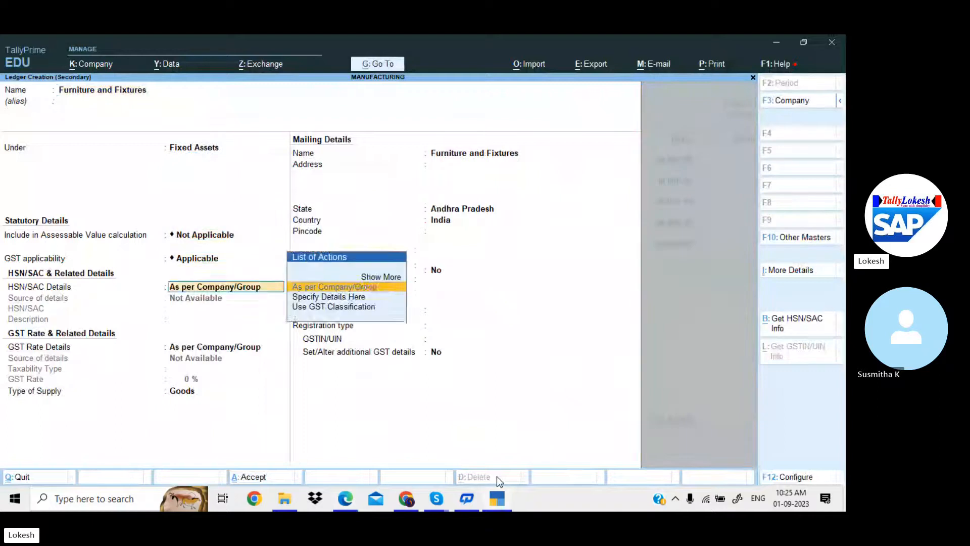
key(Down)
key(Down)
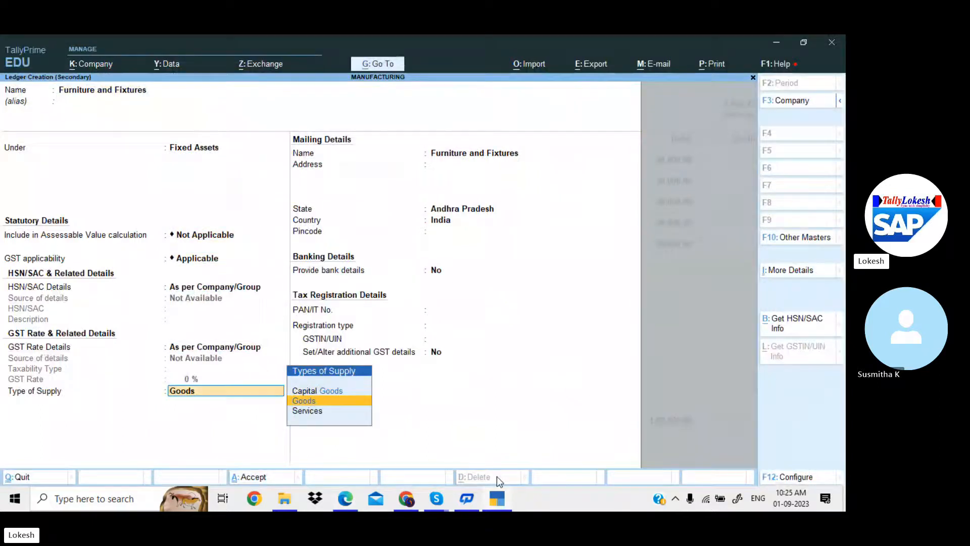
key(Return)
key(Return)
key(Return)
key(Return)
key(Return)
key(Return)
key(Return)
key(Return)
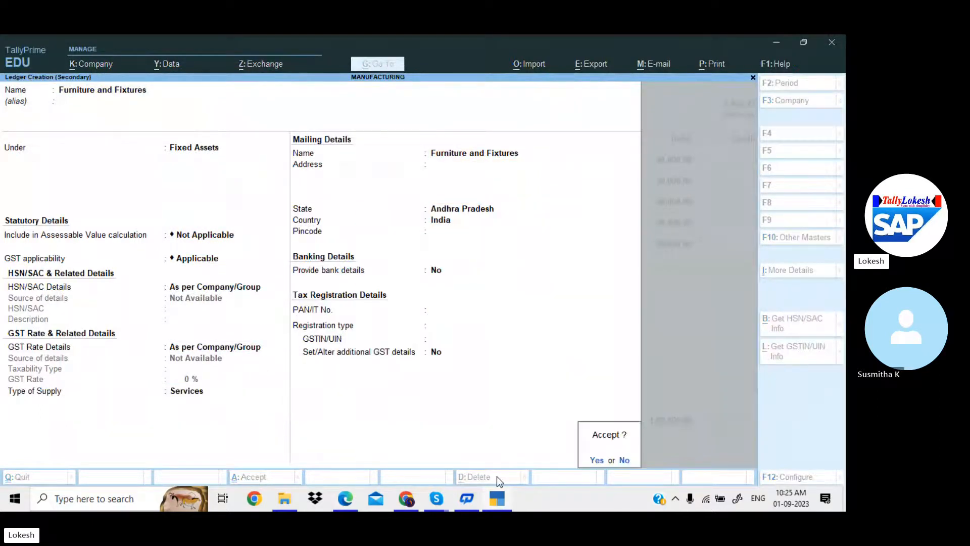
key(Return)
Step: Check the furniture's amount in the PDF, debit Furniture and Fixtures with 50,000 and end the debit lines
key(alt+Tab)
key(alt+Tab)
text(5)
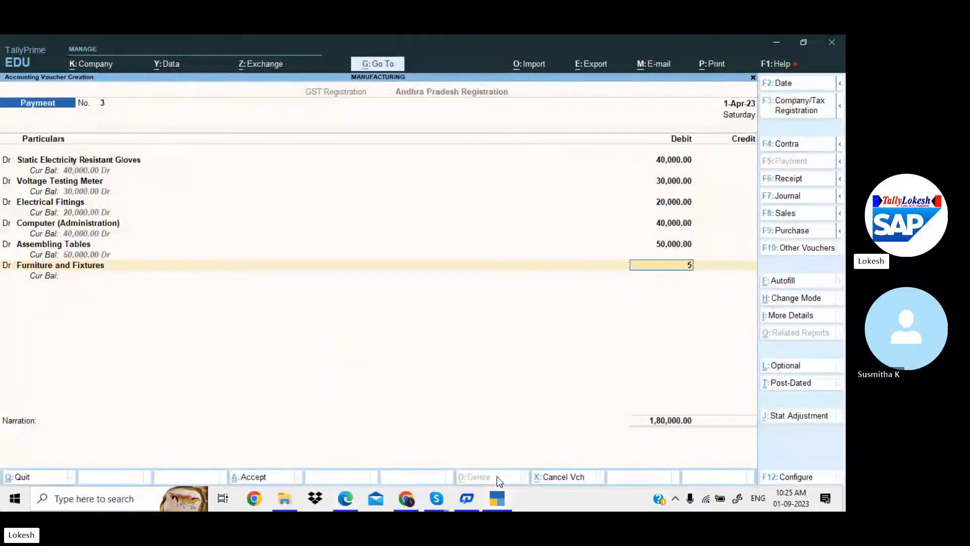
key(Return)
key(Return)
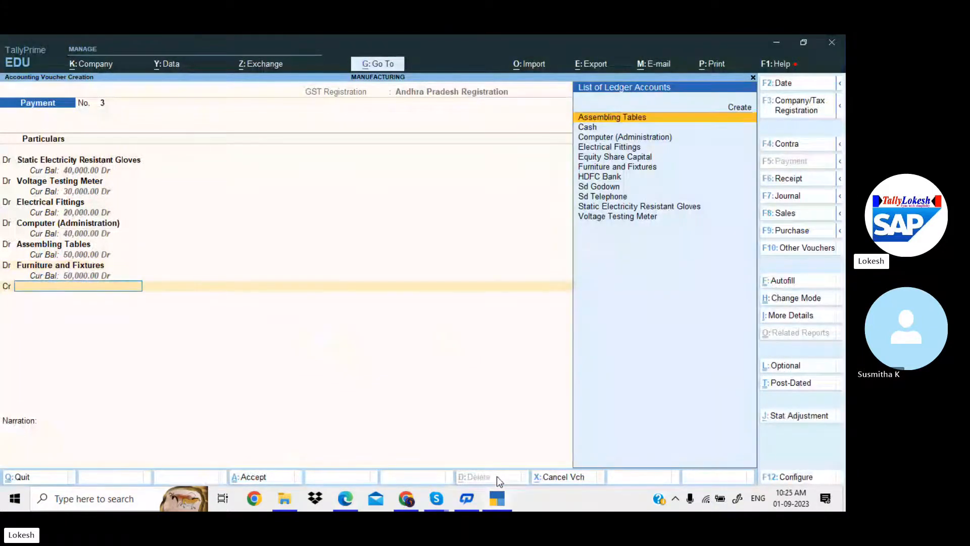
Step: Credit HDFC Bank with 2,30,000, keep the default bank allocation and save the payment voucher without a narration
key(alt+Tab)
key(alt+Tab)
text(h)
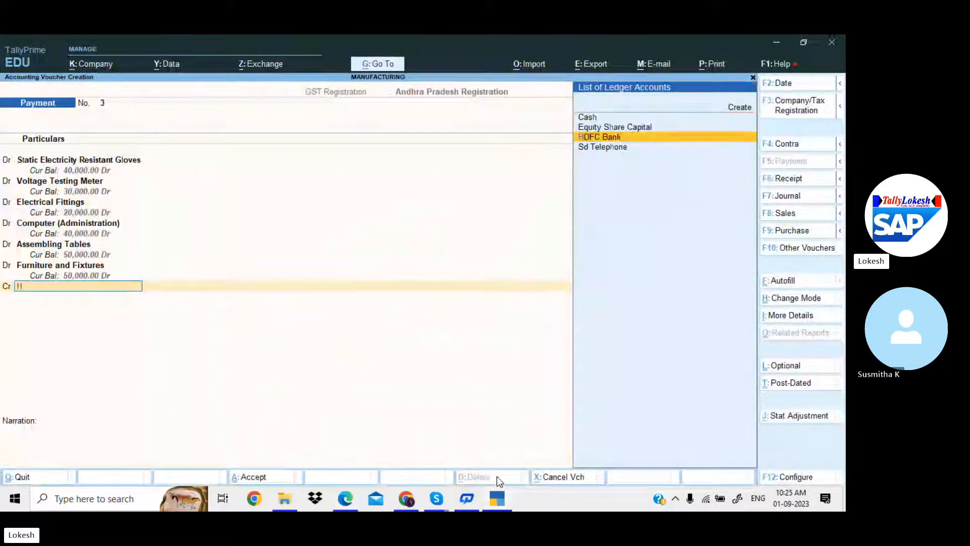
key(Return)
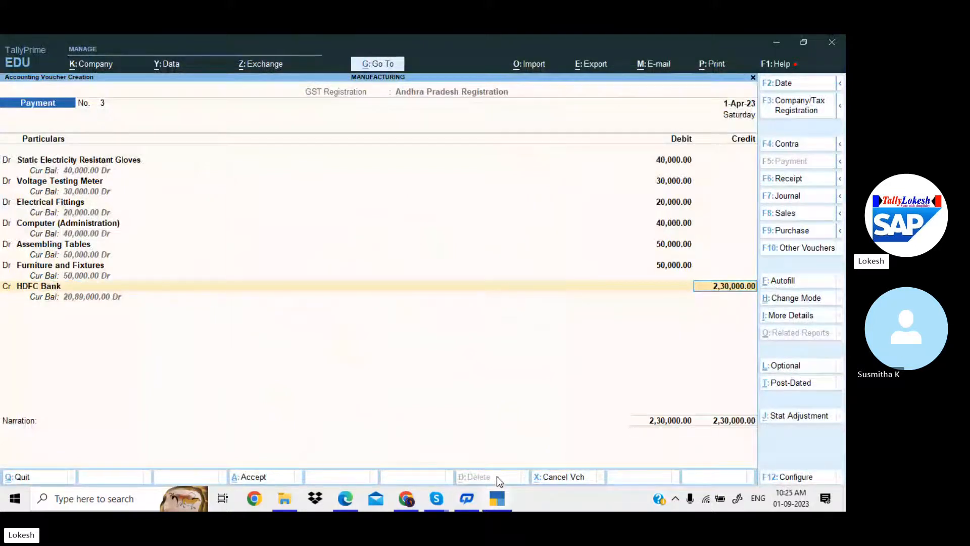
key(Return)
key(Return)
key(Return)
key(Return)
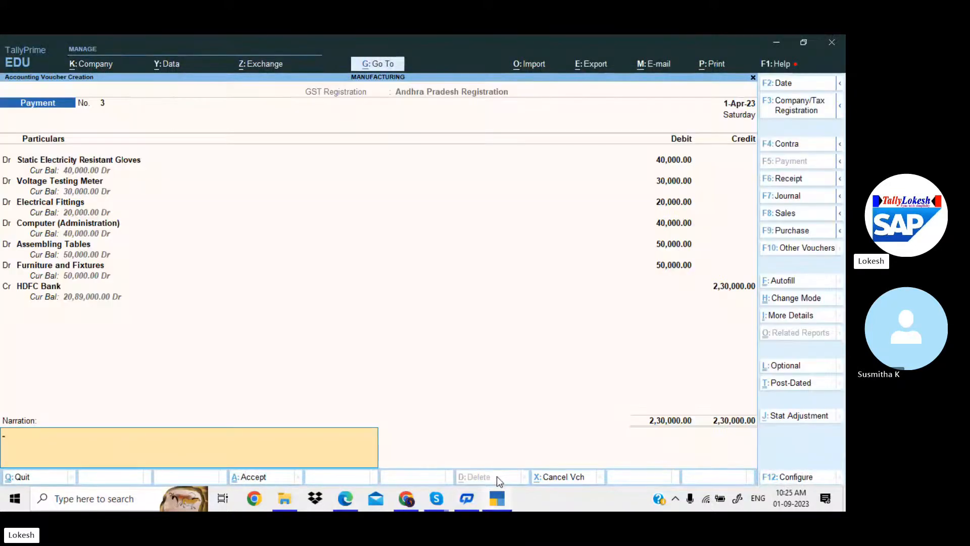
key(Return)
key(Return)
Step: Examine the withdrawn and petty cashier amounts of transaction 5 in the PDF and return to TallyPrime
key(alt+Tab)
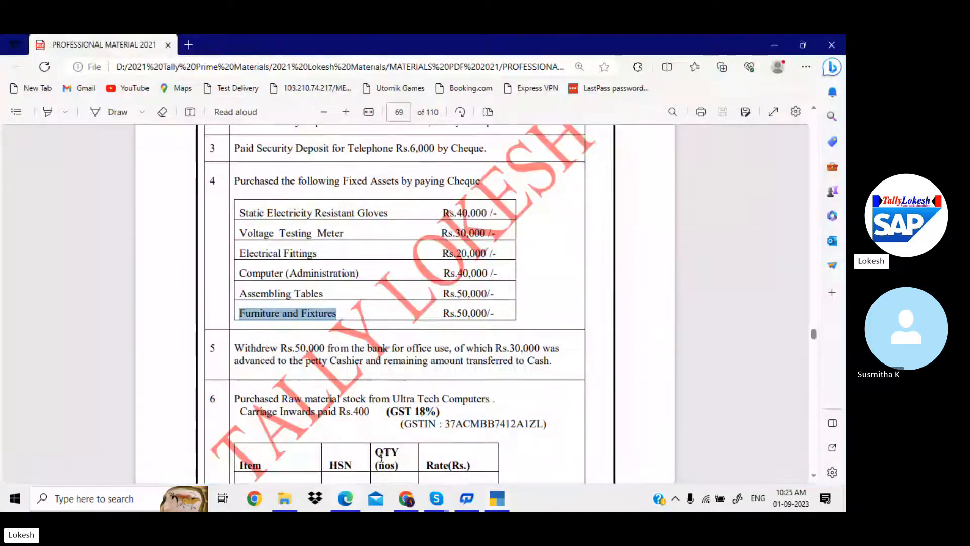
scroll(381, 457, down, 3)
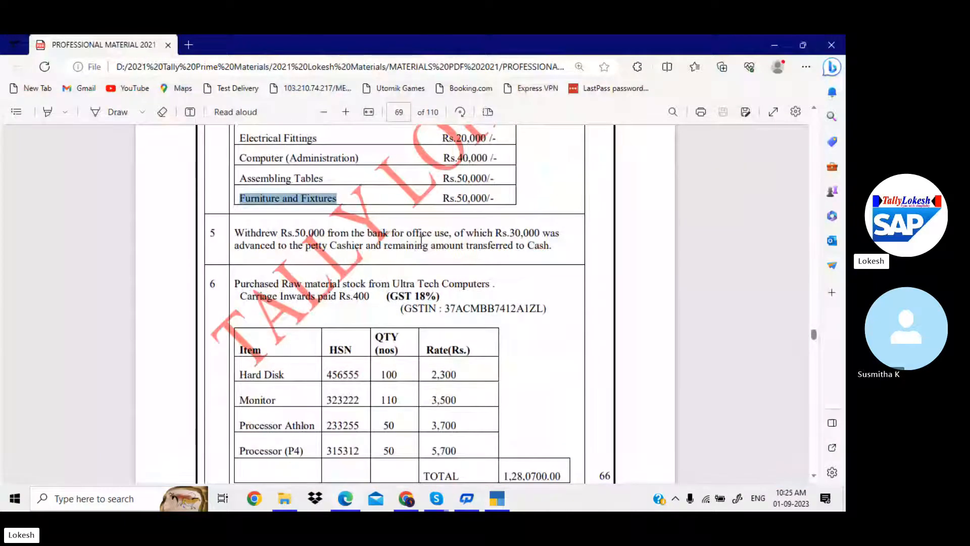
double_click(307, 233)
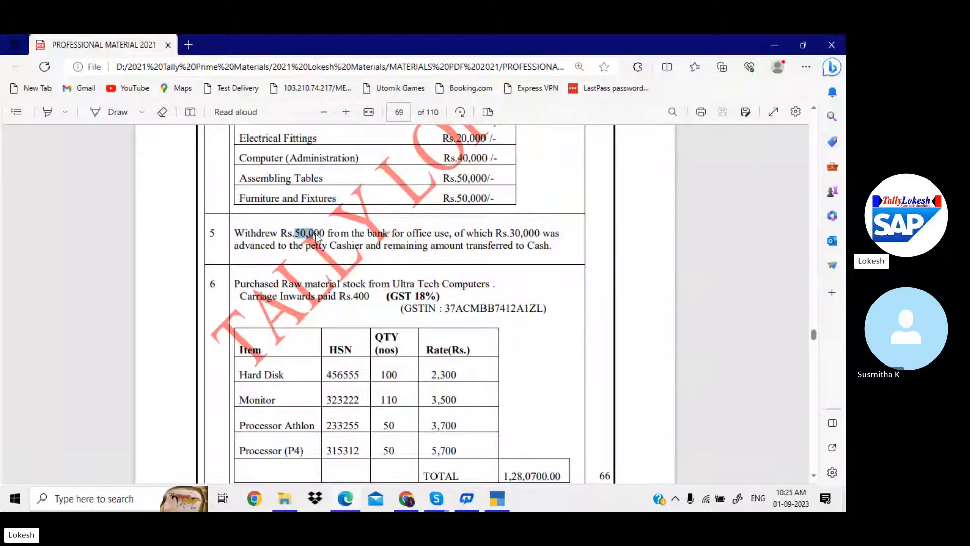
click(518, 232)
double_click(518, 232)
key(alt+Tab)
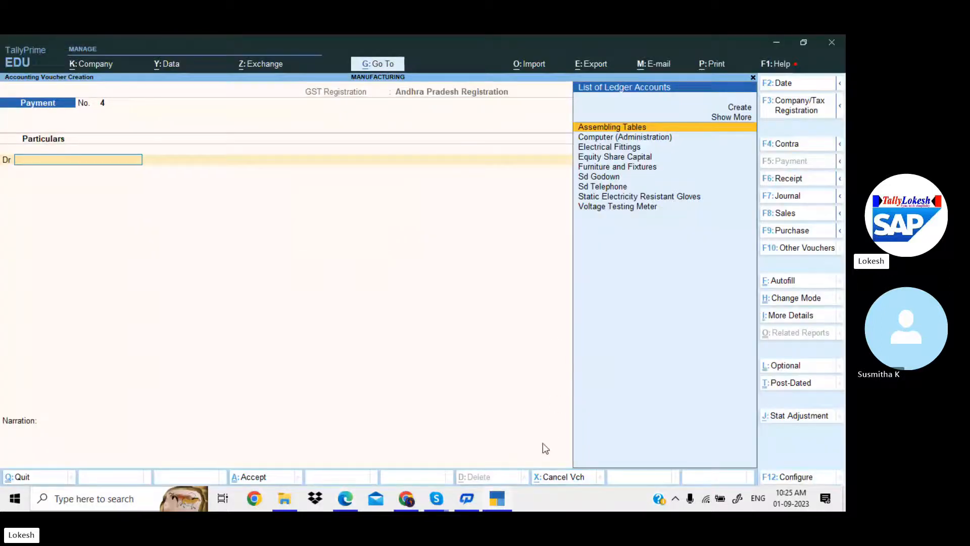
Step: Start a contra voucher and credit HDFC Bank with 80,000, keeping the default cheque allocation
click(803, 145)
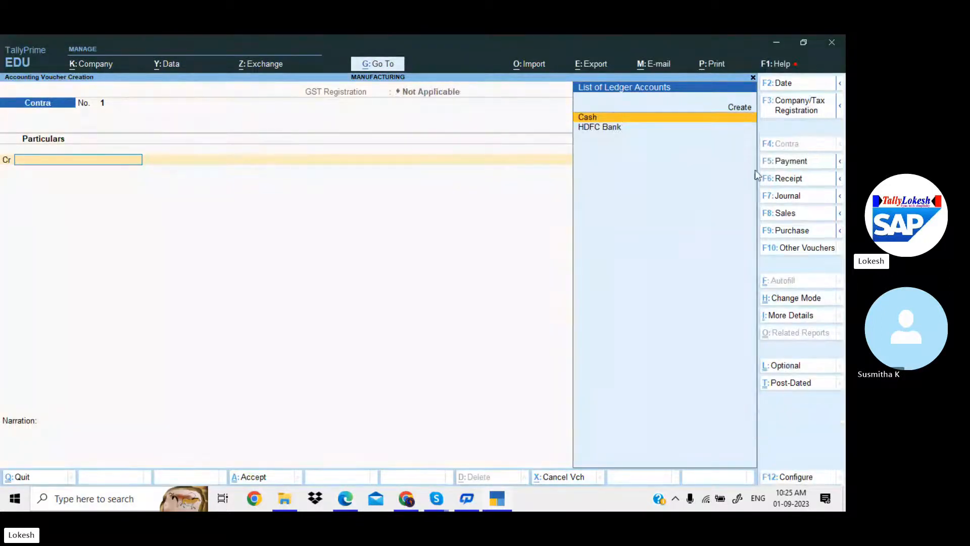
key(Down)
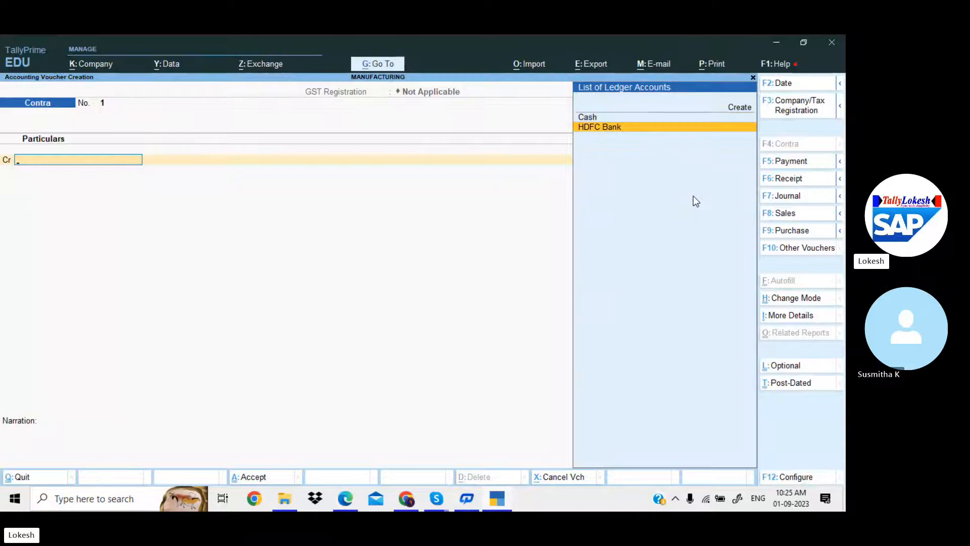
key(Return)
text(800000)
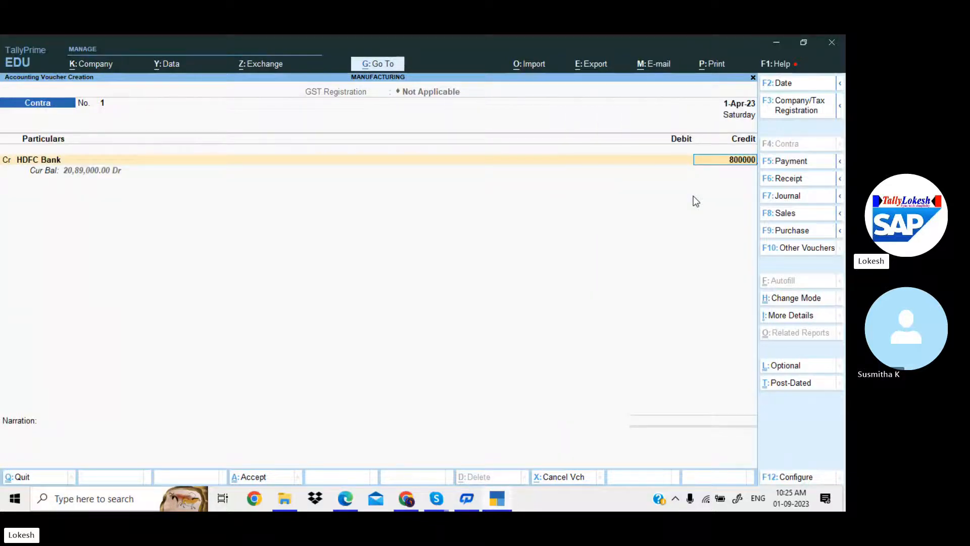
key(BackSpace)
key(Return)
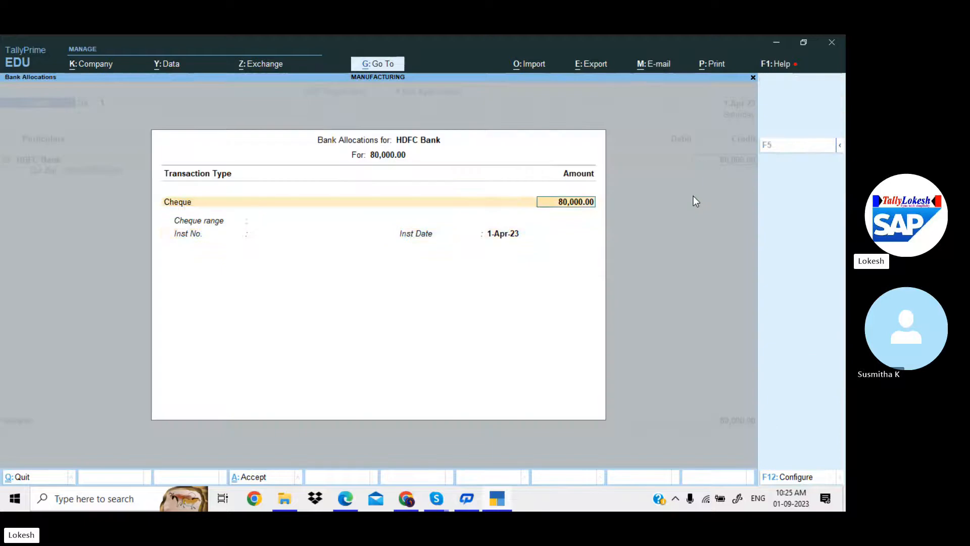
key(Return)
key(Return)
key(Return)
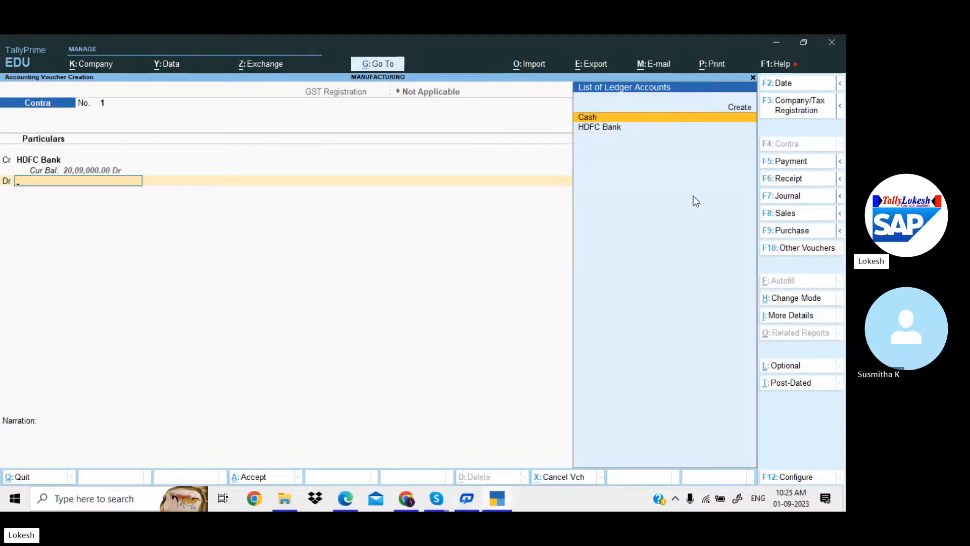
key(Return)
key(Return)
key(alt+Tab)
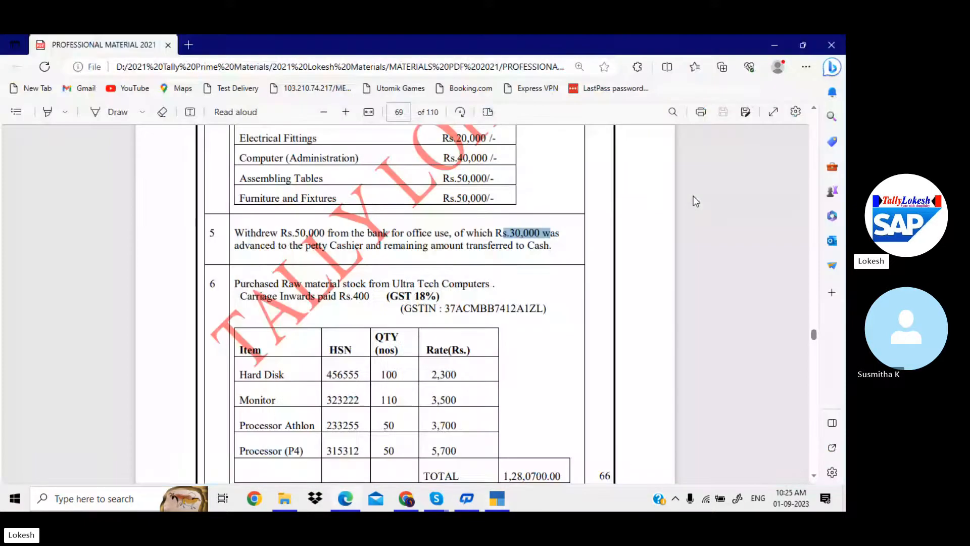
key(alt+Tab)
key(BackSpace)
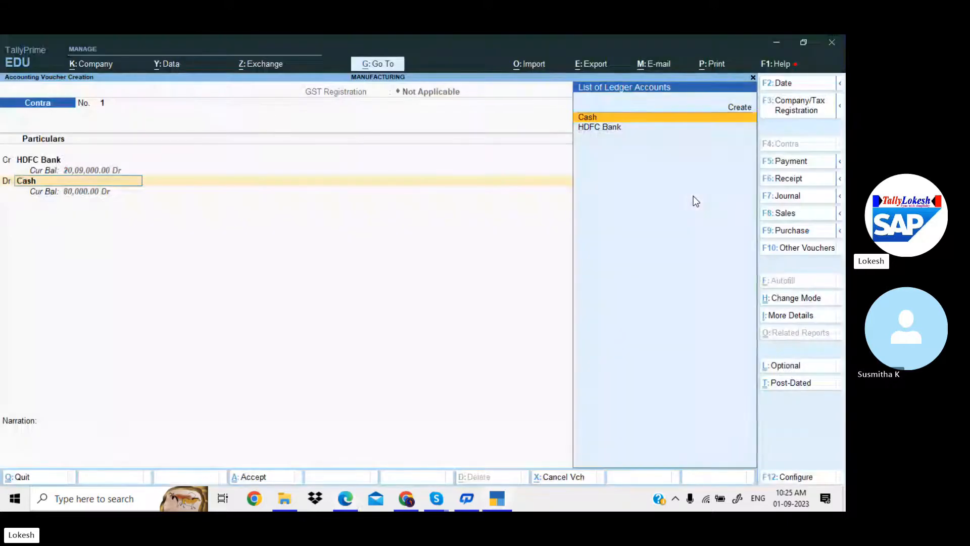
Step: Create the ledger Petty Cash under Cash-in-Hand from the contra voucher's debit line
key(alt+c)
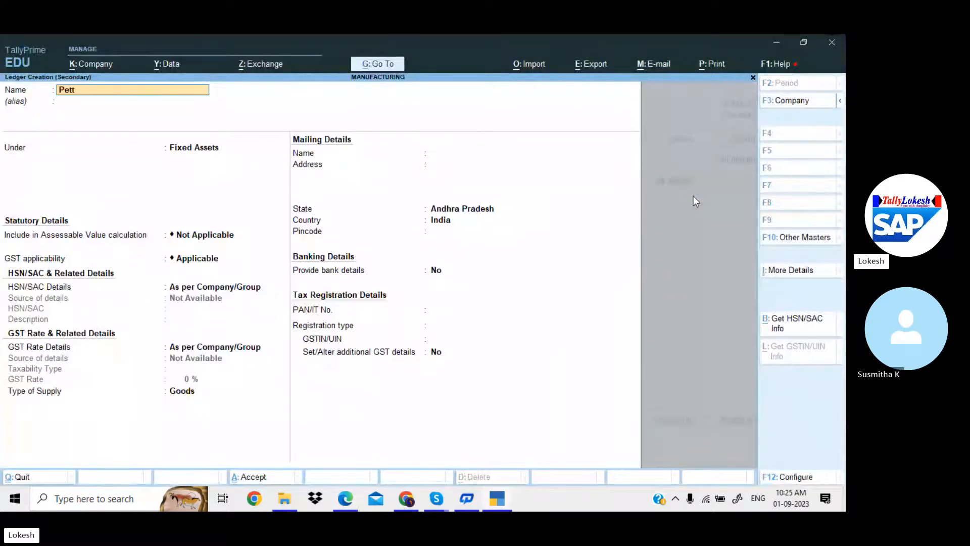
key(Return)
key(Return)
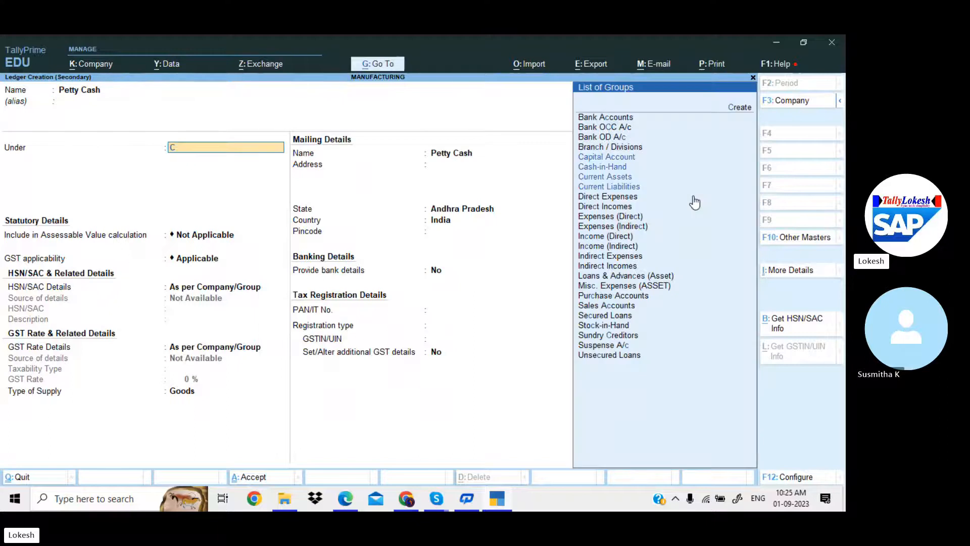
text(cash)
key(Return)
key(Return)
key(Return)
key(Return)
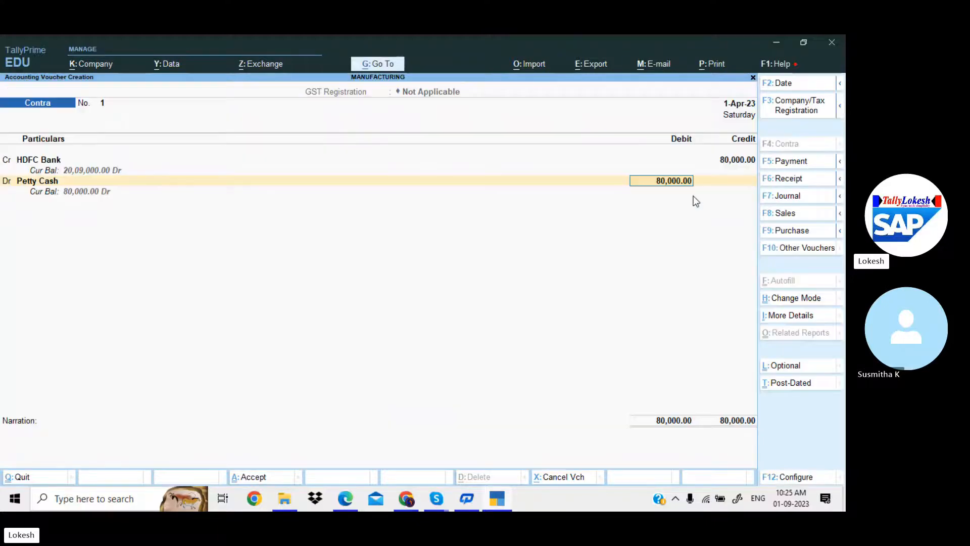
Step: Check the petty cashier's advance in the PDF and debit Petty Cash with 30,000
key(alt+Tab)
key(alt+Tab)
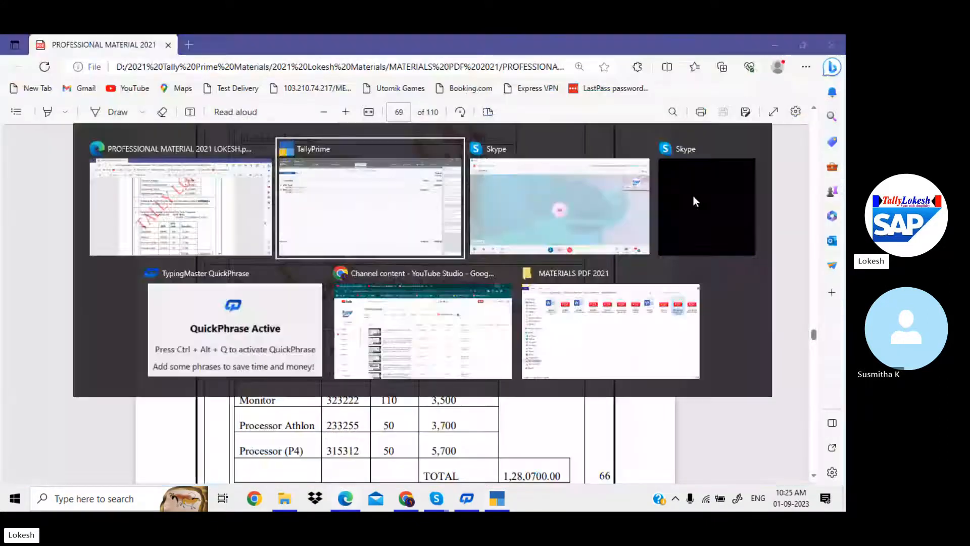
text(30000)
key(Return)
key(Return)
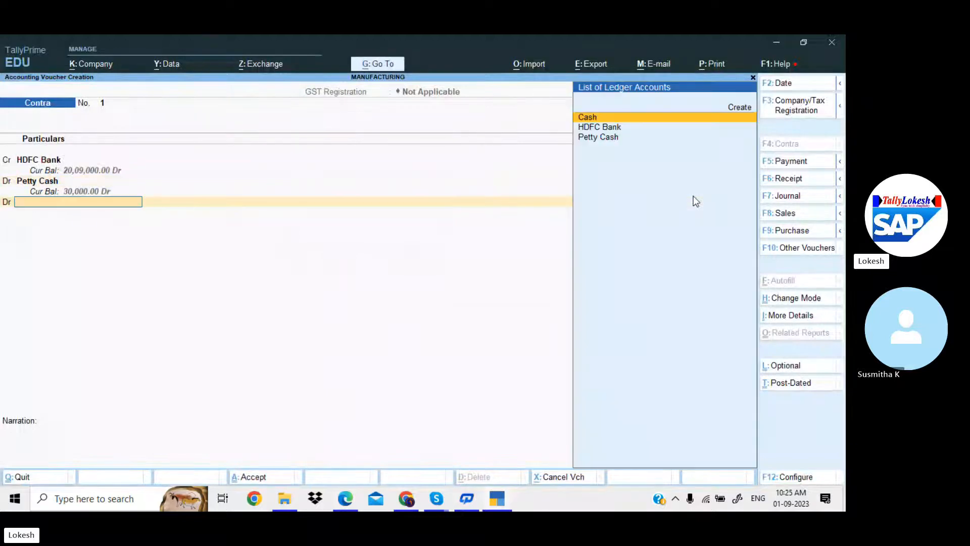
Step: Debit Cash with the remaining 50,000 and save the contra voucher without a narration
key(Return)
key(Return)
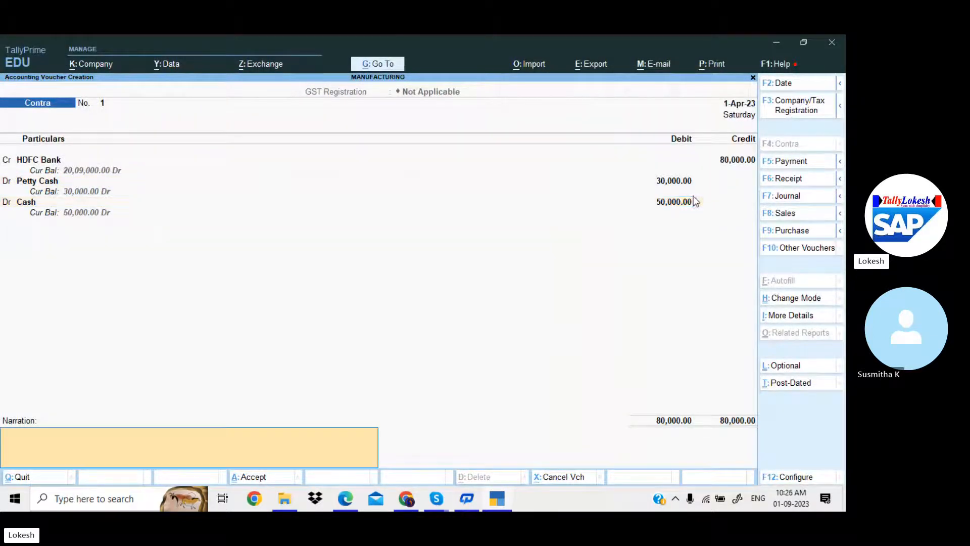
key(Return)
key(Return)
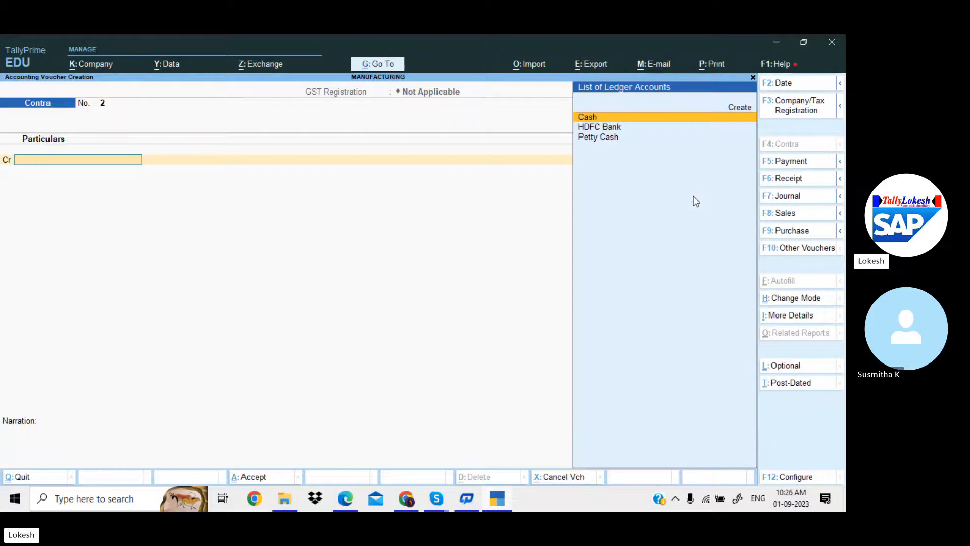
Step: Copy the supplier name Ultra Tech Computers from transaction 6 in the PDF and start a purchase voucher in TallyPrime
key(alt+Tab)
scroll(509, 217, down, 3)
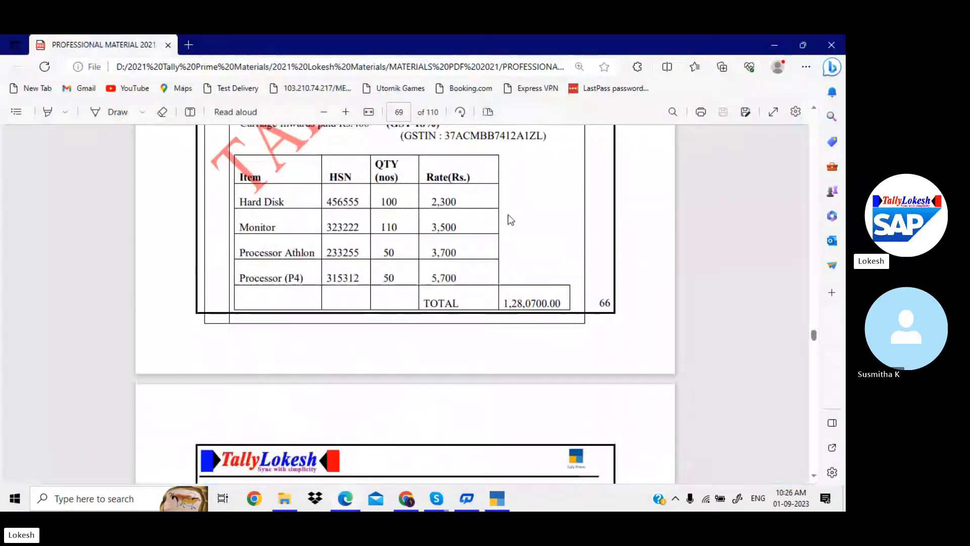
scroll(455, 217, up, 2)
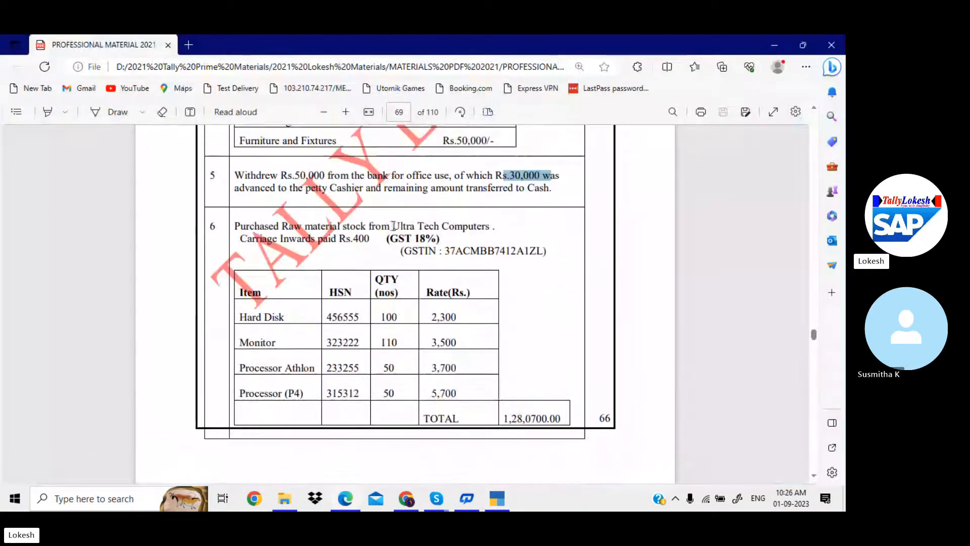
drag(393, 226, 489, 228)
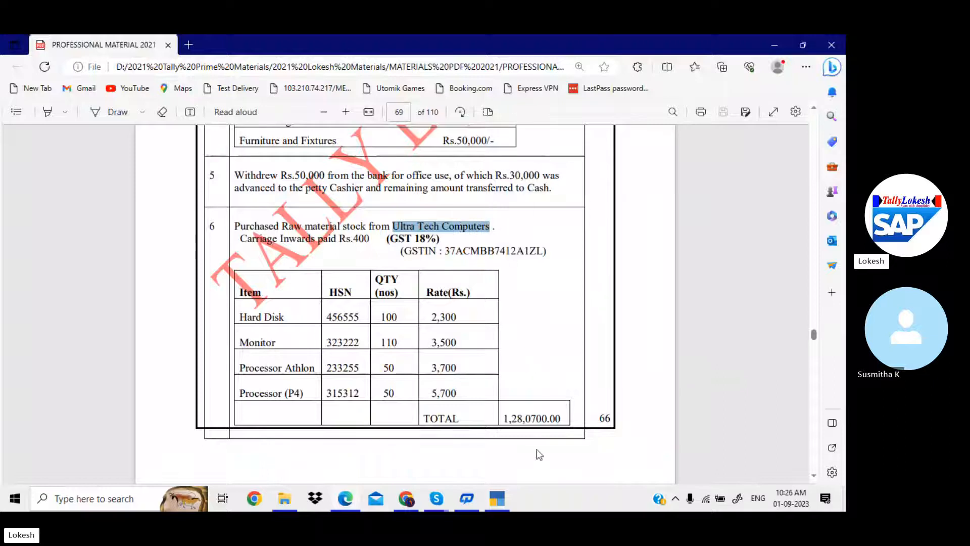
click(504, 507)
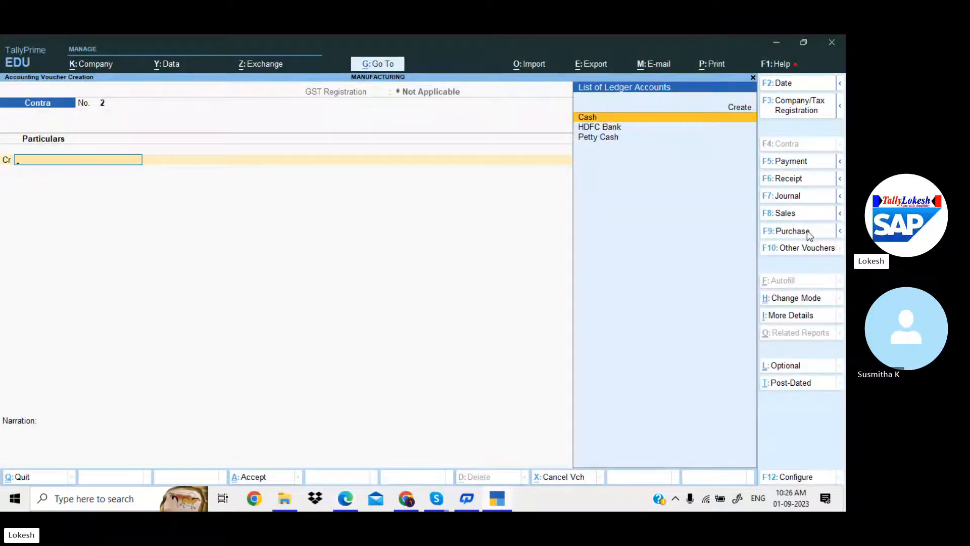
click(792, 231)
key(Return)
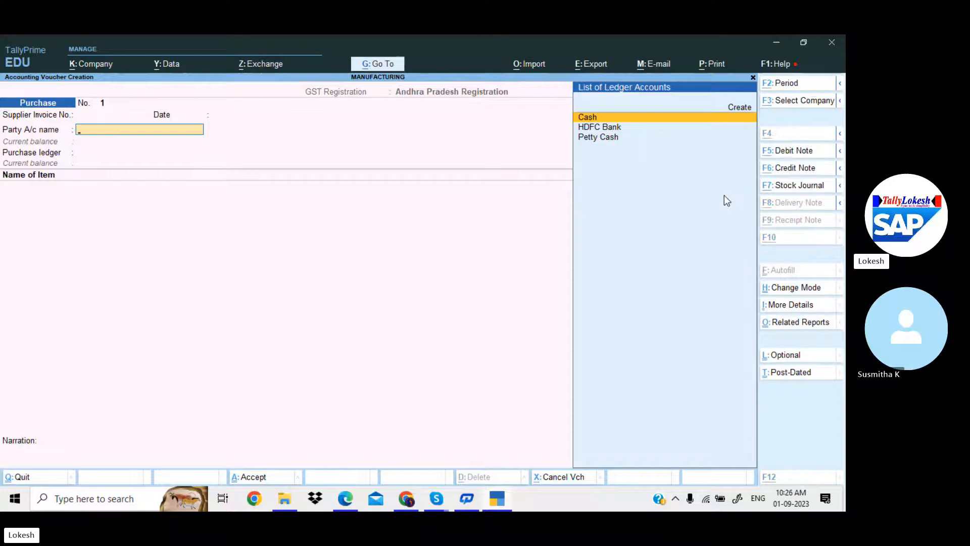
Step: Begin a party ledger named Ultra Tech Computers under Sundry Creditors, keeping Andhra Pradesh, India and the default mailing details
key(alt+c)
text(Ultra Tech Computers)
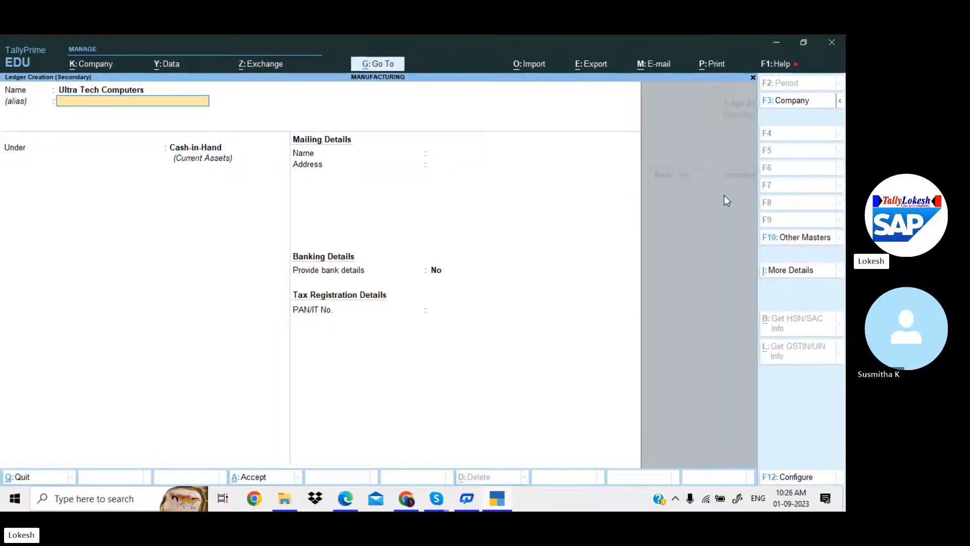
key(Return)
text(Sun)
key(Down)
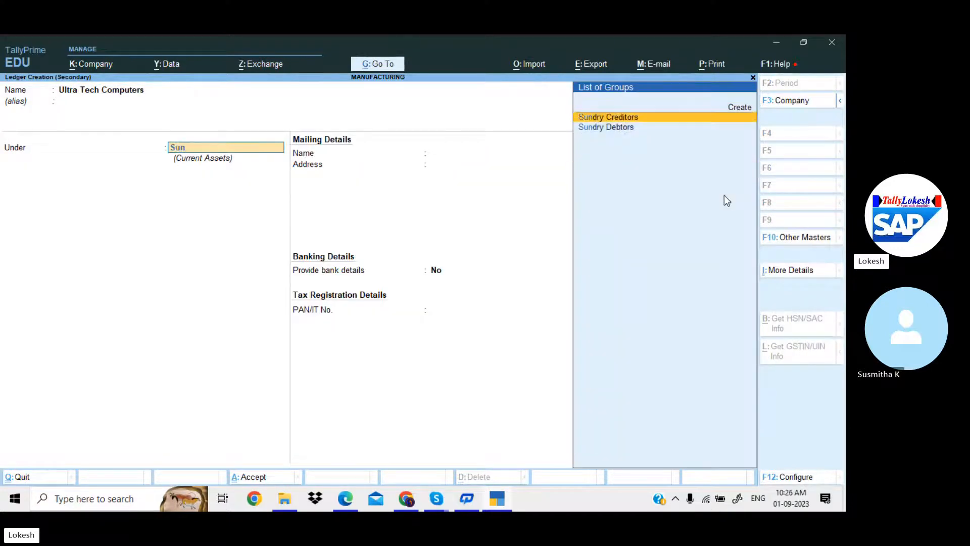
key(Return)
key(Return)
key(Return)
key(Return)
key(Return)
key(Return)
key(Return)
key(Return)
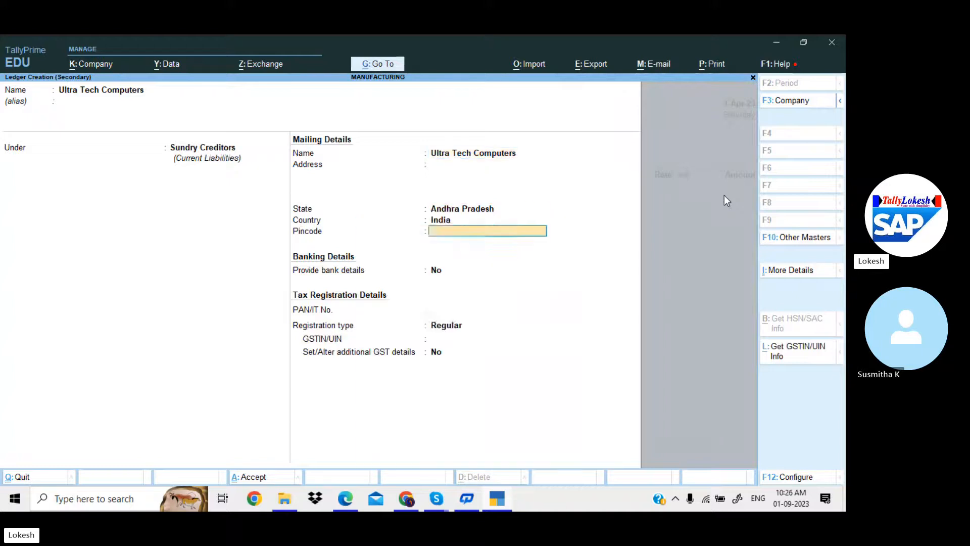
key(Return)
Step: Copy the supplier's GSTIN from the PDF into the Ultra Tech Computers ledger and save the ledger
key(alt+Tab)
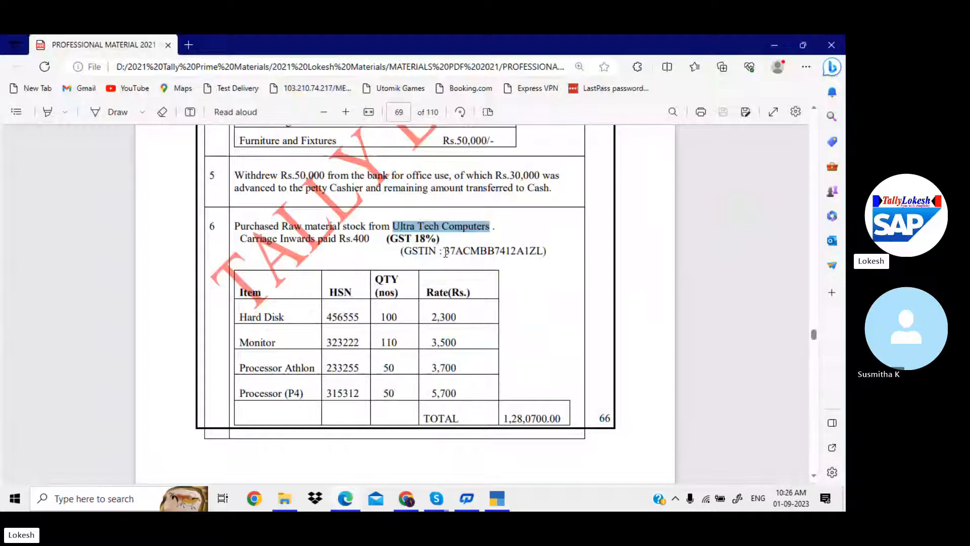
drag(446, 251, 542, 251)
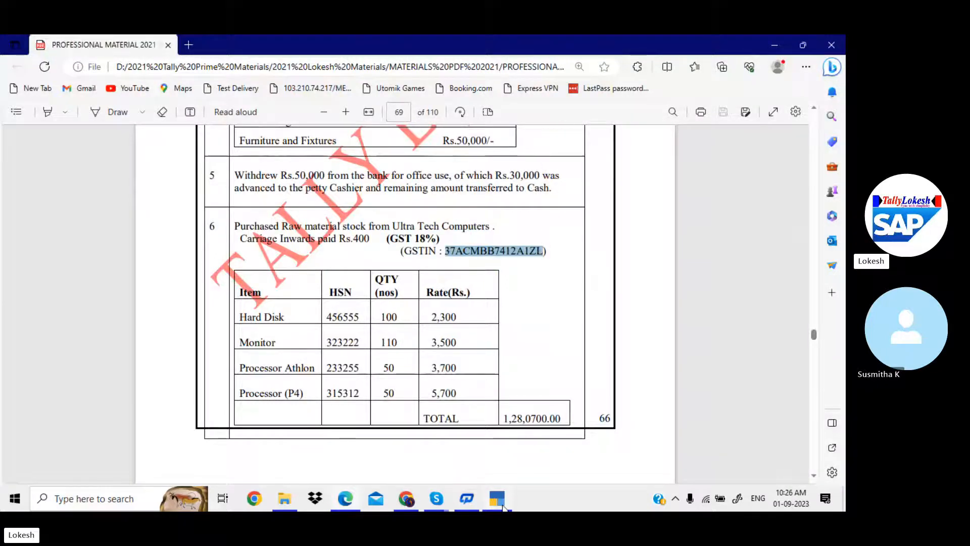
click(498, 500)
key(ctrl+alt+v)
key(Return)
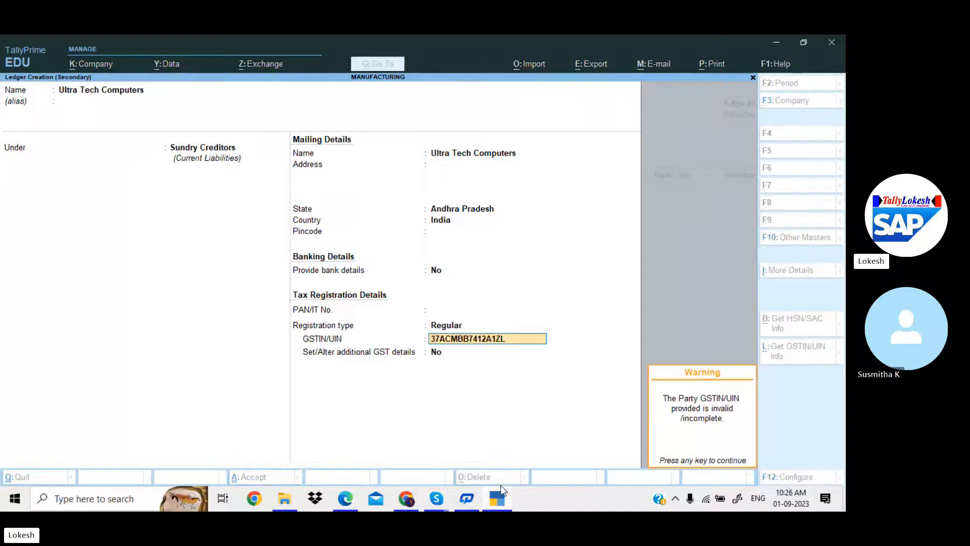
key(Return)
key(Return)
key(Return)
Step: Accept the purchase voucher's receipt and party details for Ultra Tech Computers without adding anything
key(Return)
key(Return)
key(Return)
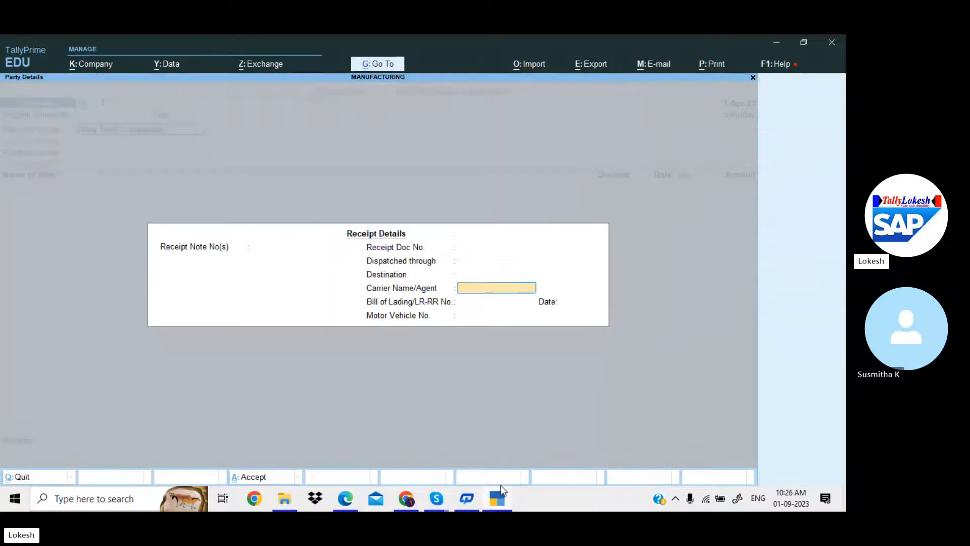
key(Return)
key(Return)
key(Return)
key(Return)
key(Return)
key(Return)
key(Return)
key(Return)
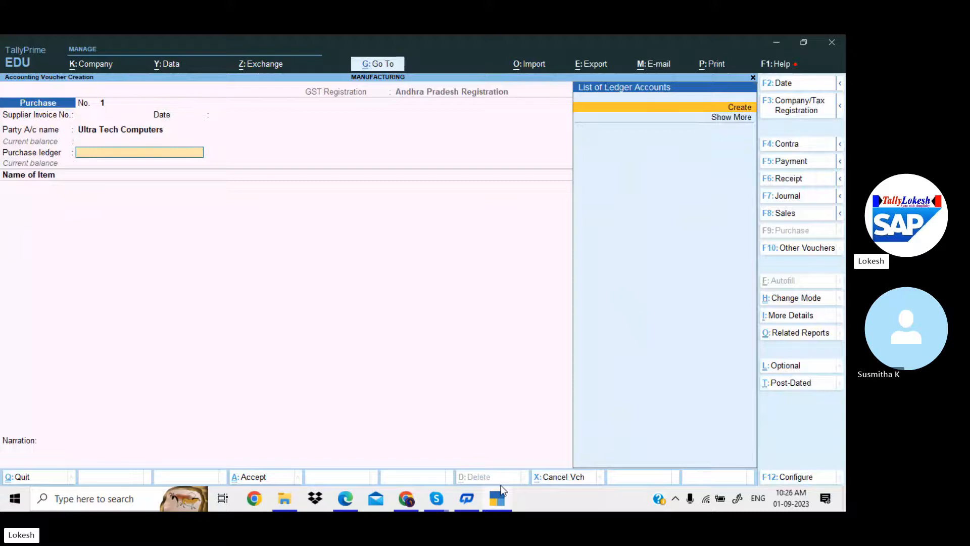
Step: Begin a new ledger named Purchase under Purchase Accounts for the voucher's purchase ledger
key(alt+c)
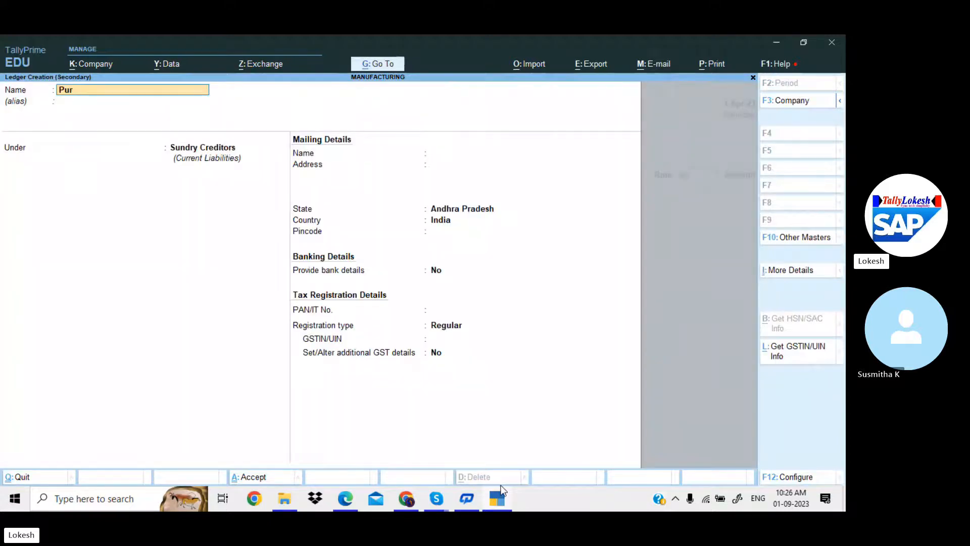
key(Return)
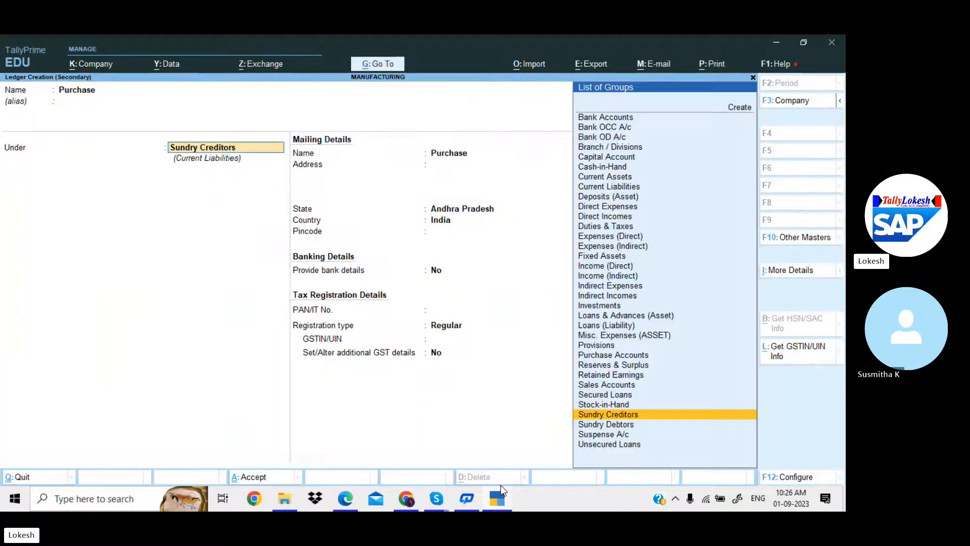
text(Pu)
key(Return)
Step: Set the Purchase ledger's type of supply to Goods, keep the other statutory defaults and save it
key(Return)
key(Return)
key(Return)
key(Return)
key(Return)
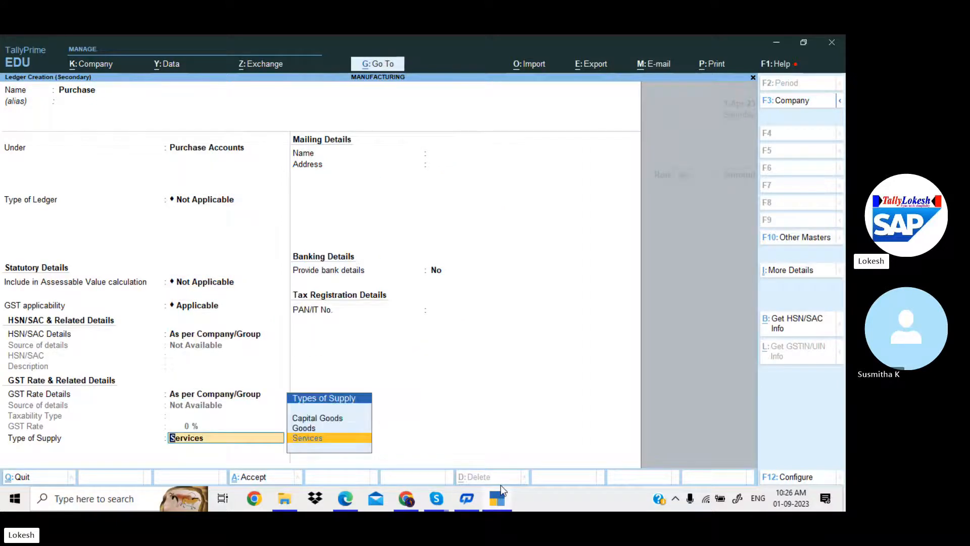
key(Up)
key(Return)
key(Return)
key(Return)
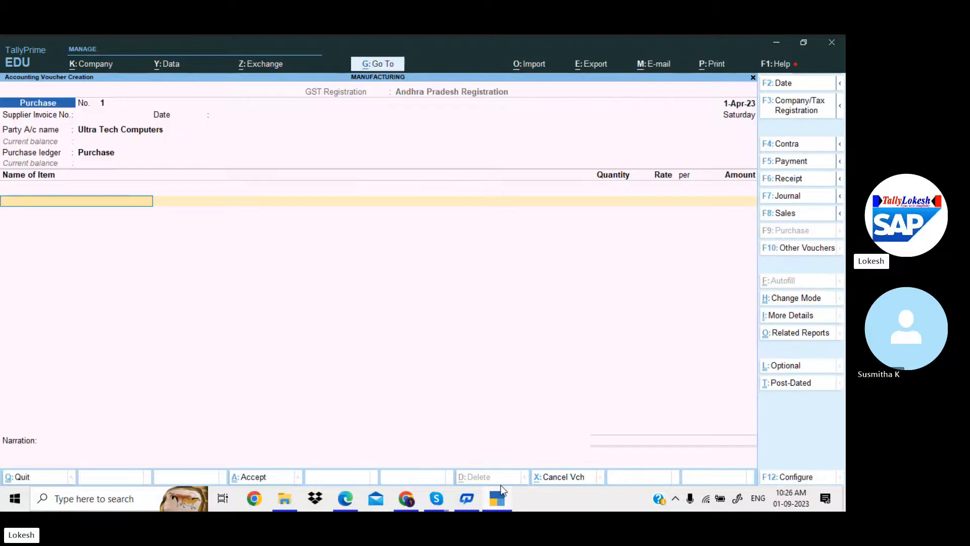
Step: Start a new stock item from the voucher's item line and name it Hard Disk, copied from the PDF's item table
key(alt+c)
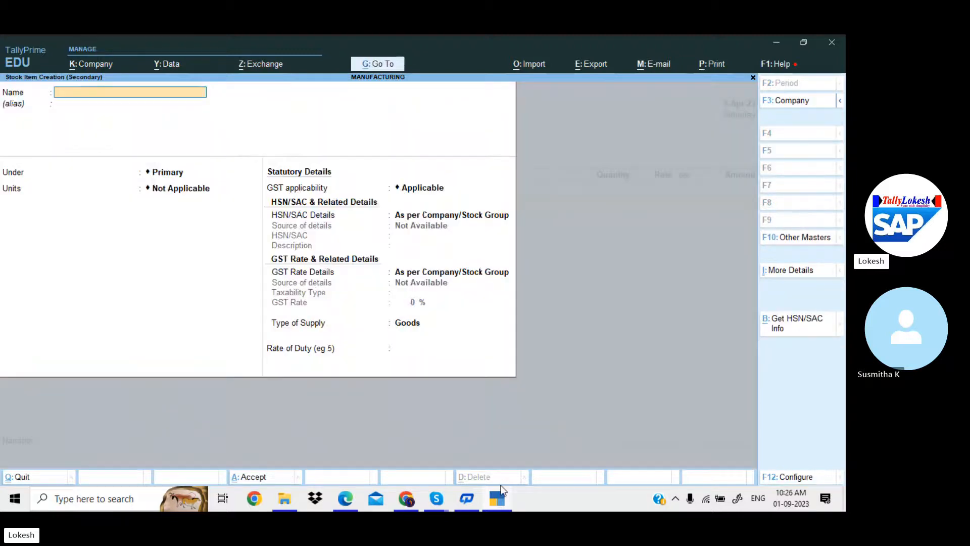
key(alt+Tab)
drag(241, 317, 285, 318)
right_click(284, 322)
click(496, 499)
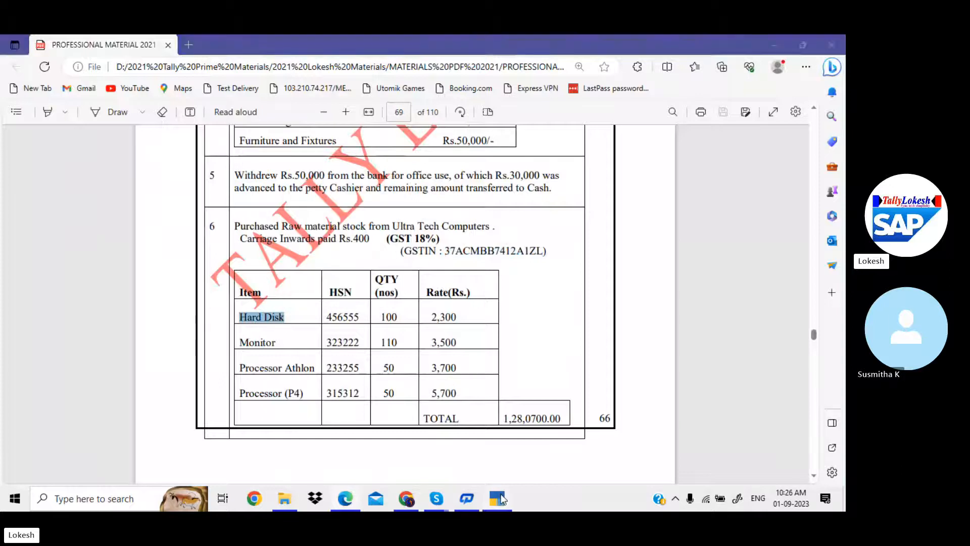
click(493, 488)
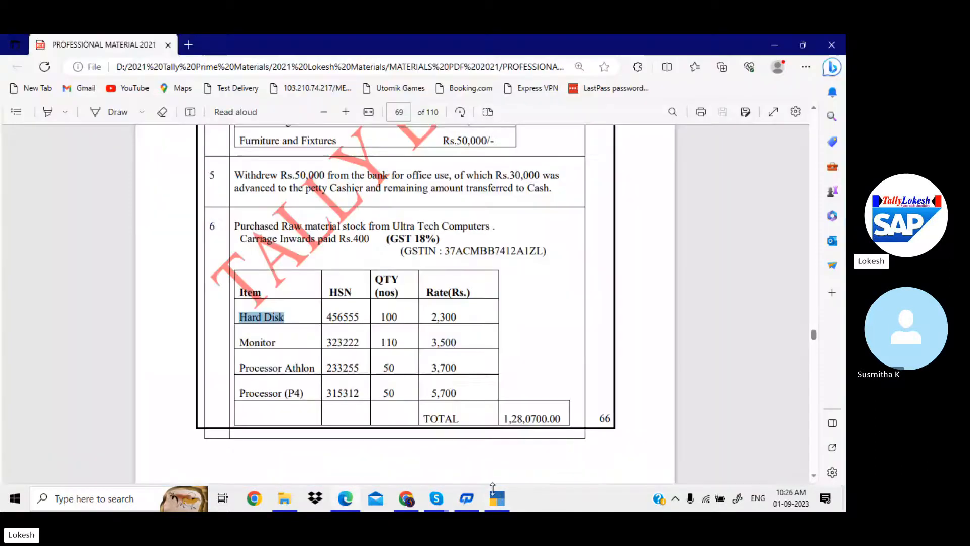
key(alt+Tab)
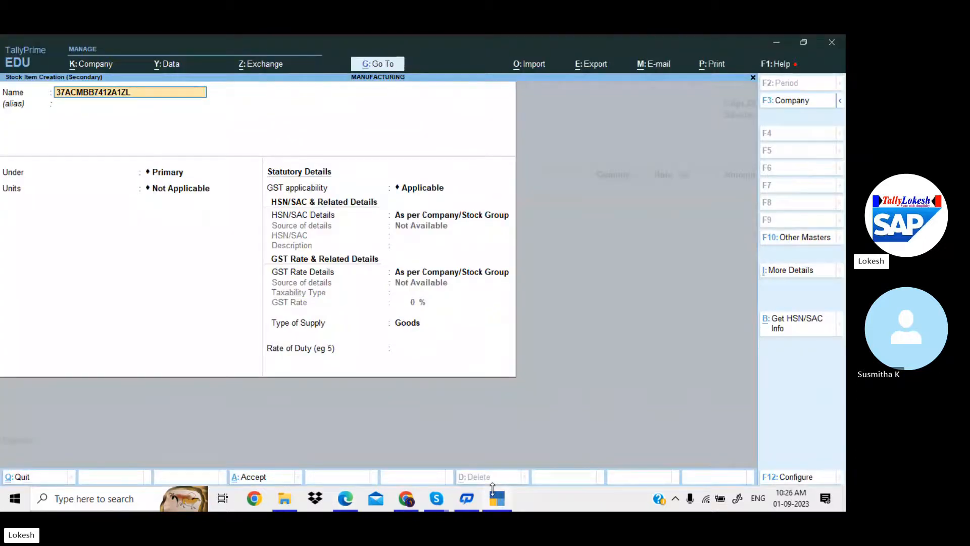
key(BackSpace)
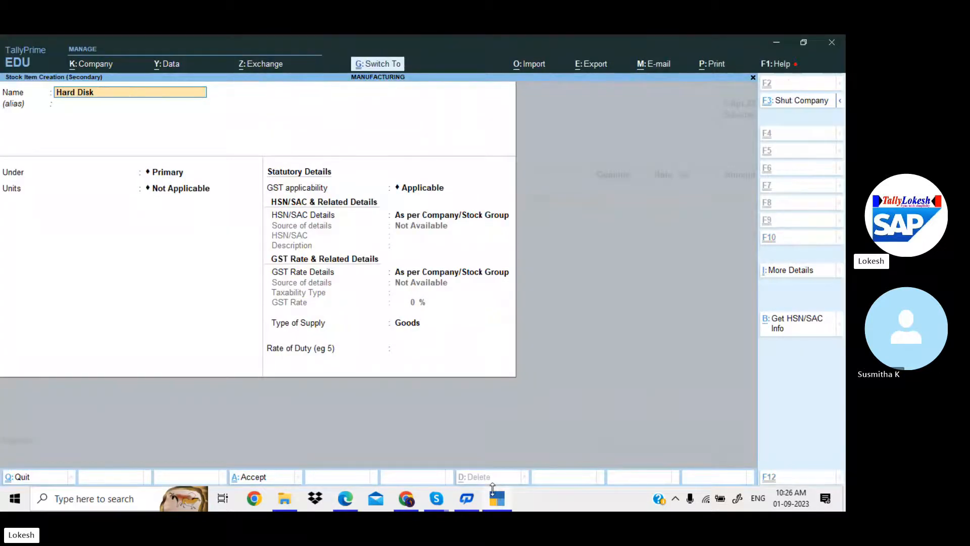
key(Return)
Step: Start a new stock group for the Hard Disk item and copy the words "Raw material" from transaction 6 in the PDF
key(alt)
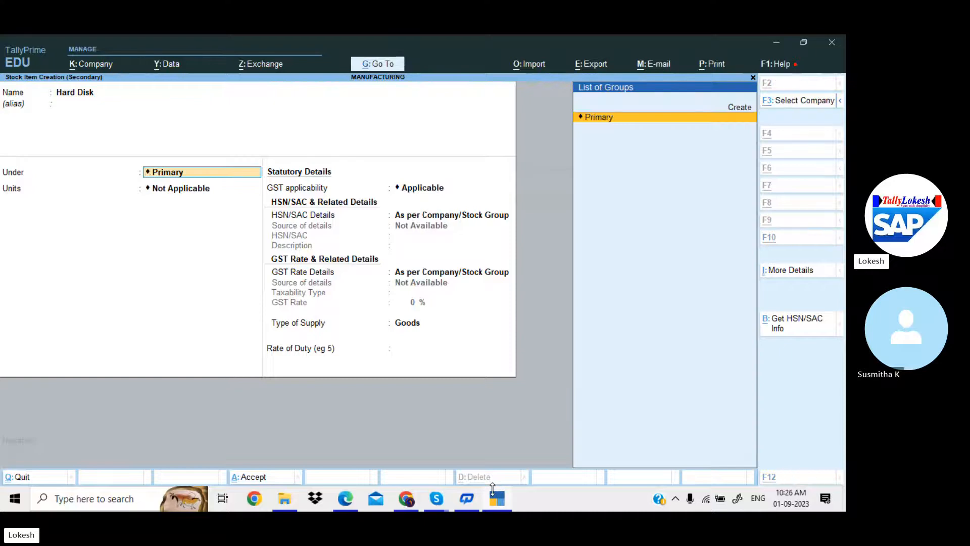
key(alt+c)
key(alt+Tab)
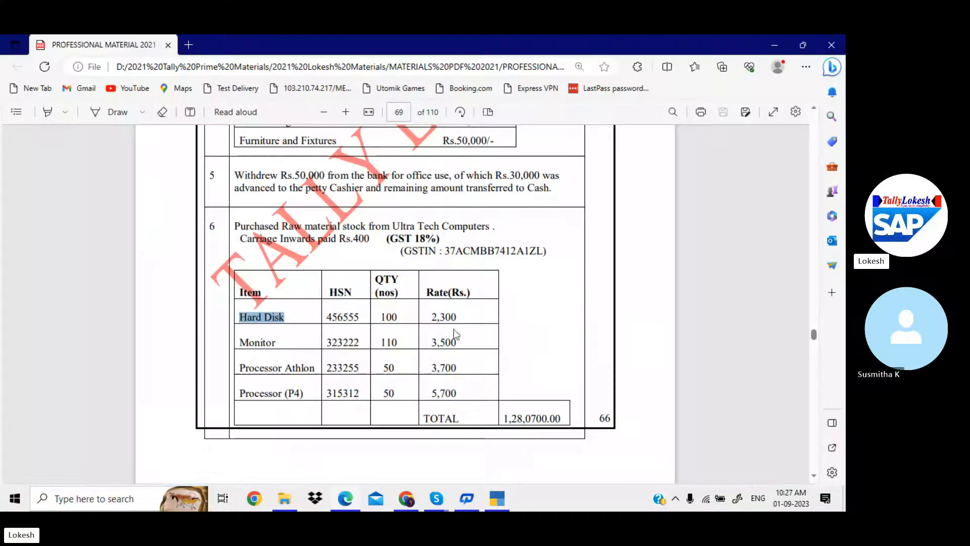
drag(282, 226, 302, 226)
click(336, 226)
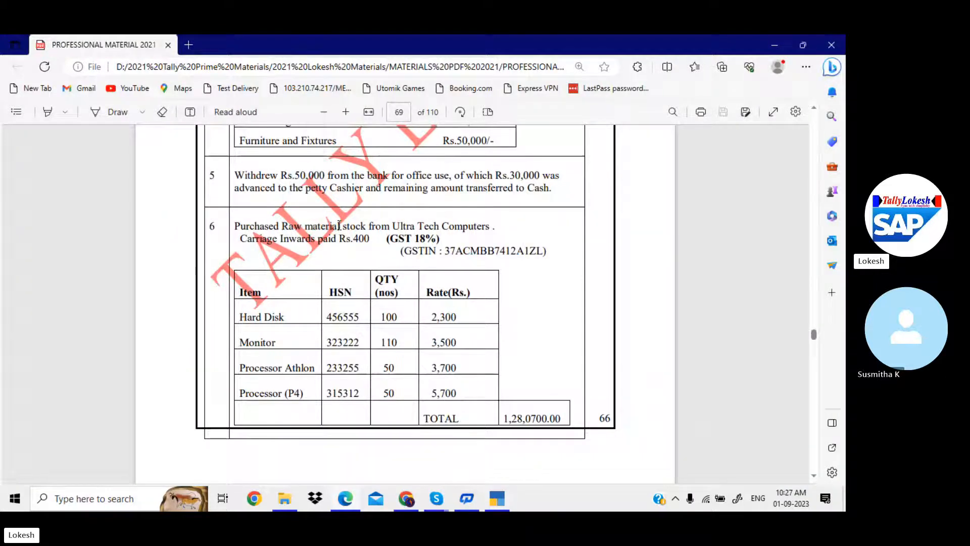
drag(284, 226, 342, 226)
key(ctrl+c)
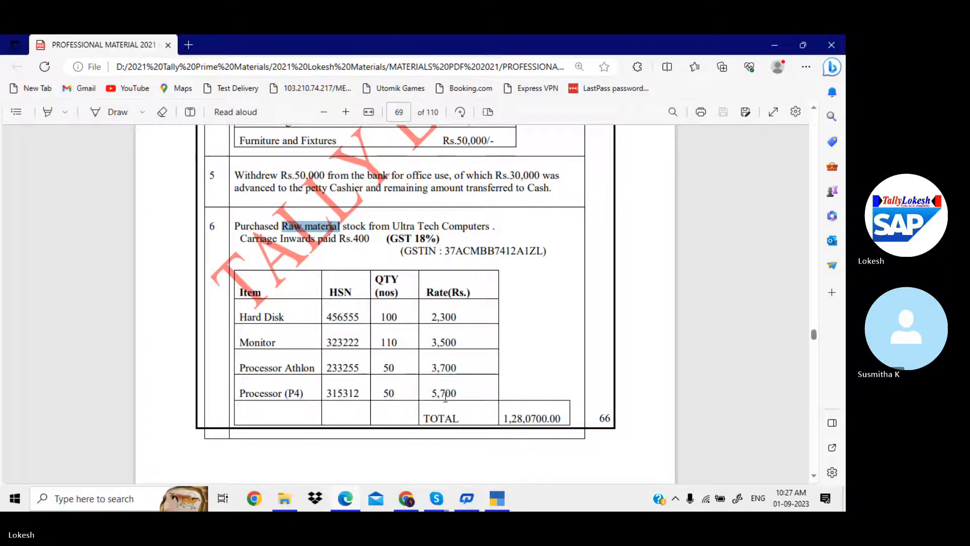
Step: Name the stock group Raw material, keep it under Primary with the default settings and save it
click(497, 497)
key(ctrl+v)
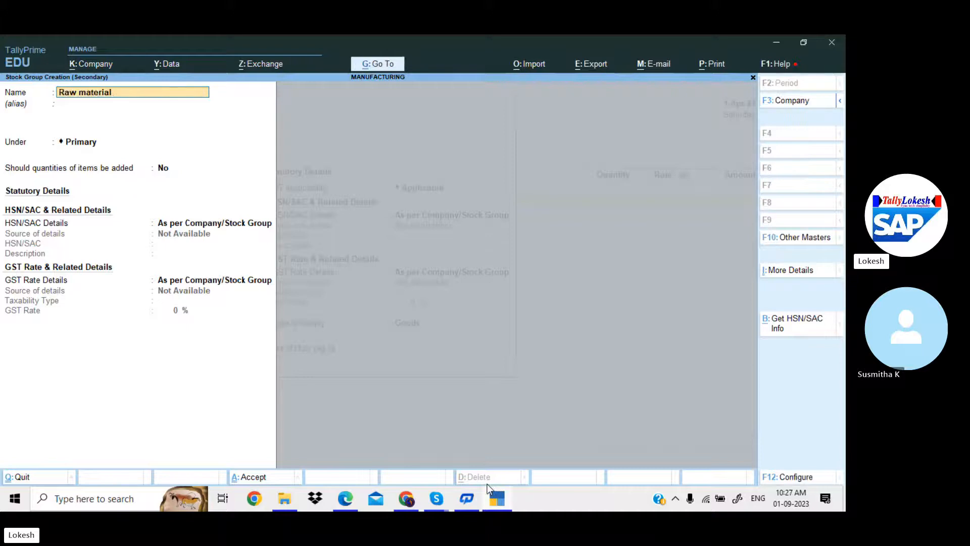
key(Return)
key(Return)
key(Return)
key(Return)
key(Return)
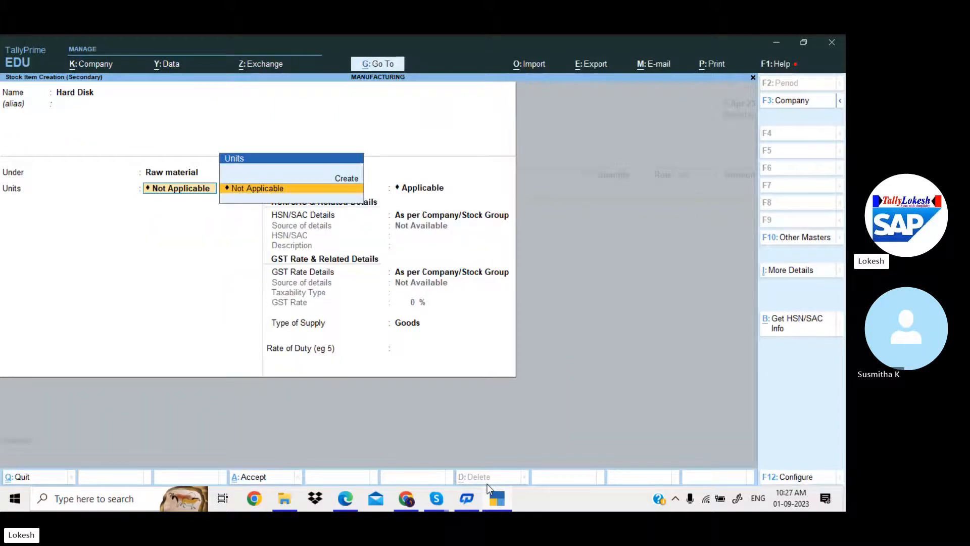
Step: Create the simple unit nos with the quantity code NOS-NUMBERS for Hard Disk, leaving alternate units not applicable
key(alt+c)
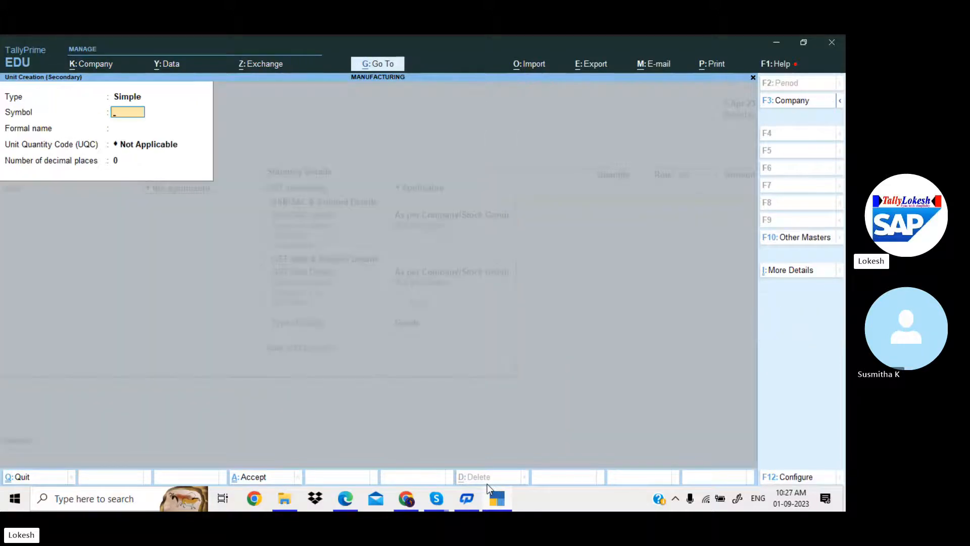
key(Return)
key(Return)
text(no)
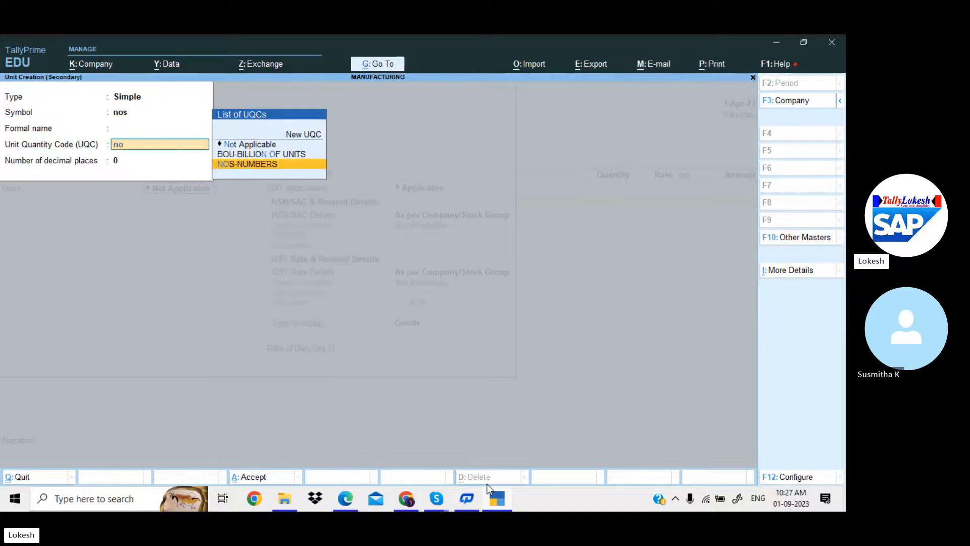
key(Return)
key(Return)
key(Return)
key(Return)
key(Return)
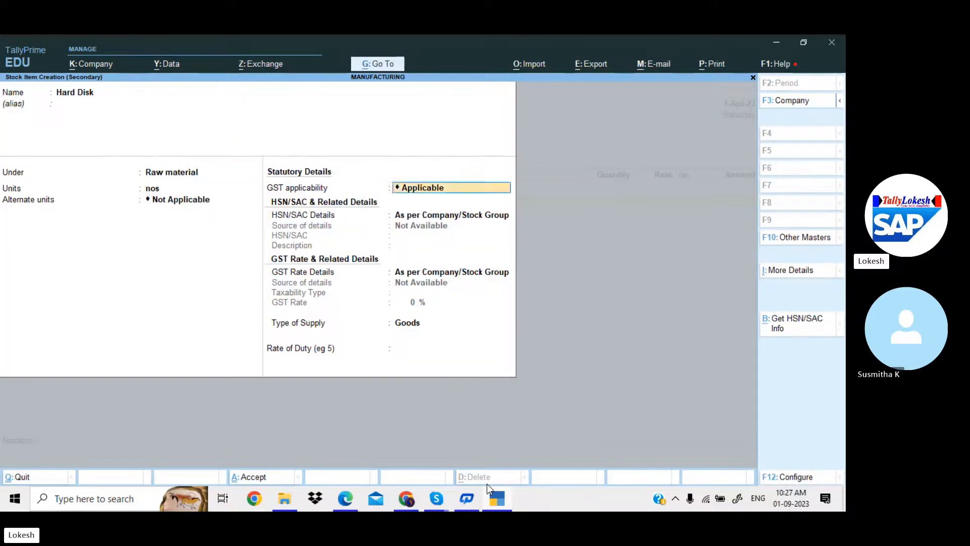
Step: Specify the HSN/SAC details directly on the Hard Disk item and enter code 456555, copied from the PDF's item table
key(Down)
key(Return)
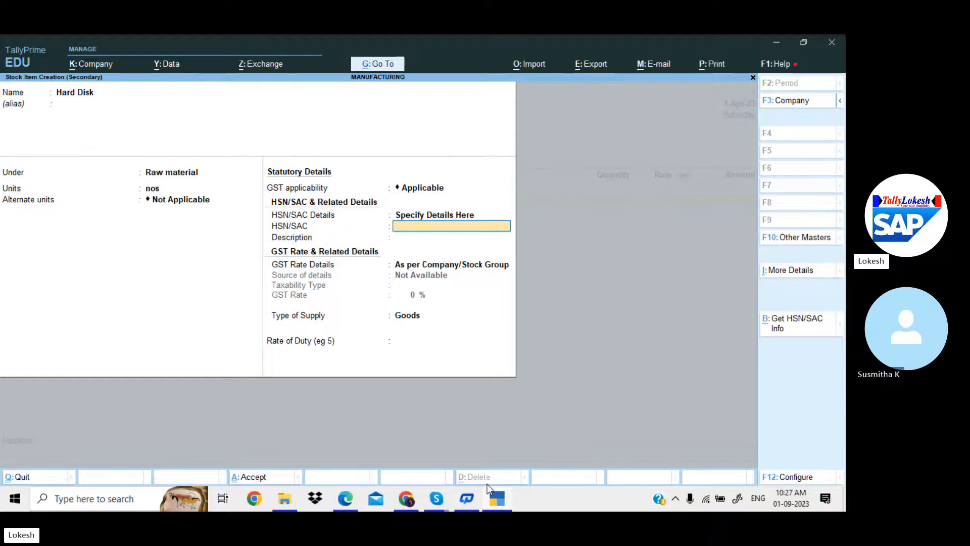
key(alt+Tab)
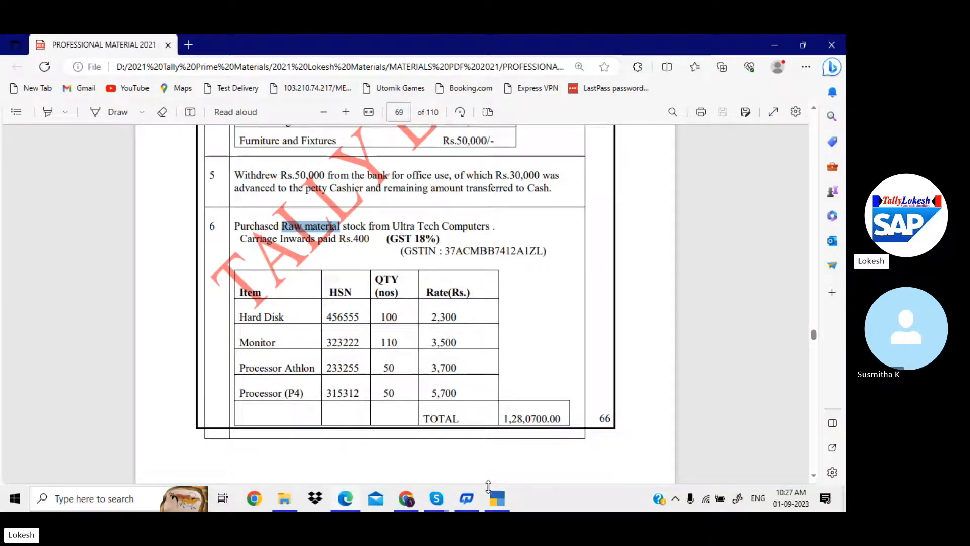
drag(326, 317, 358, 316)
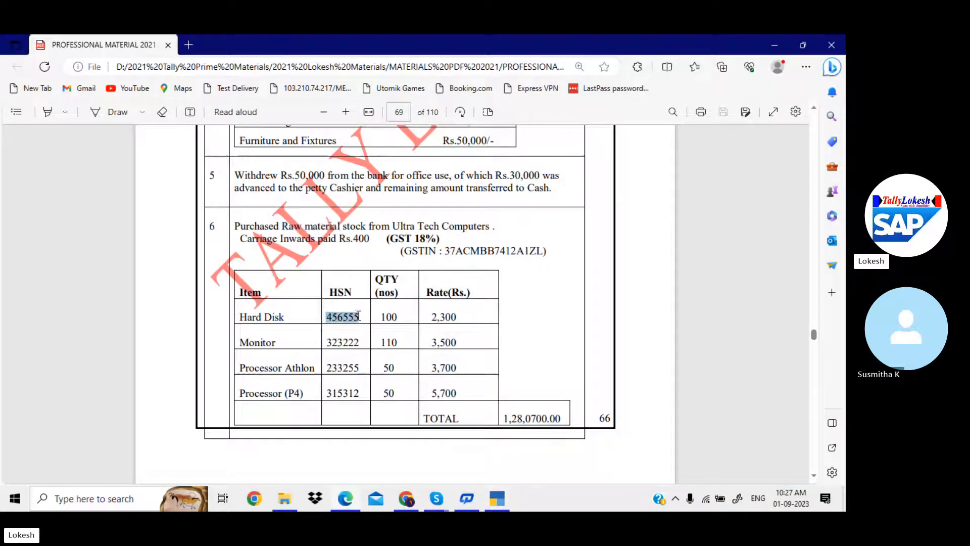
click(497, 499)
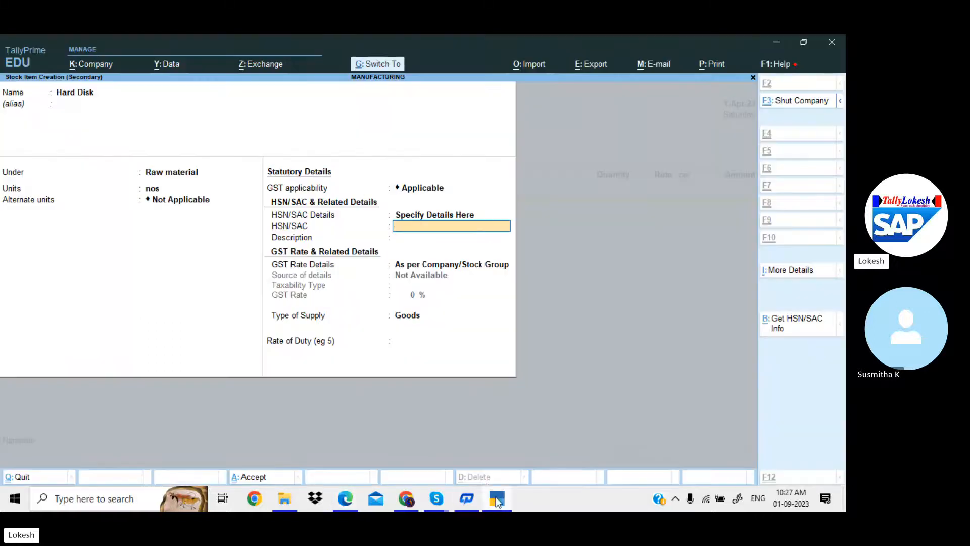
key(ctrl+alt+v)
key(Return)
Step: Specify Hard Disk's GST rate details on the item as Taxable at 18% for Goods and save the stock item
key(Return)
key(Down)
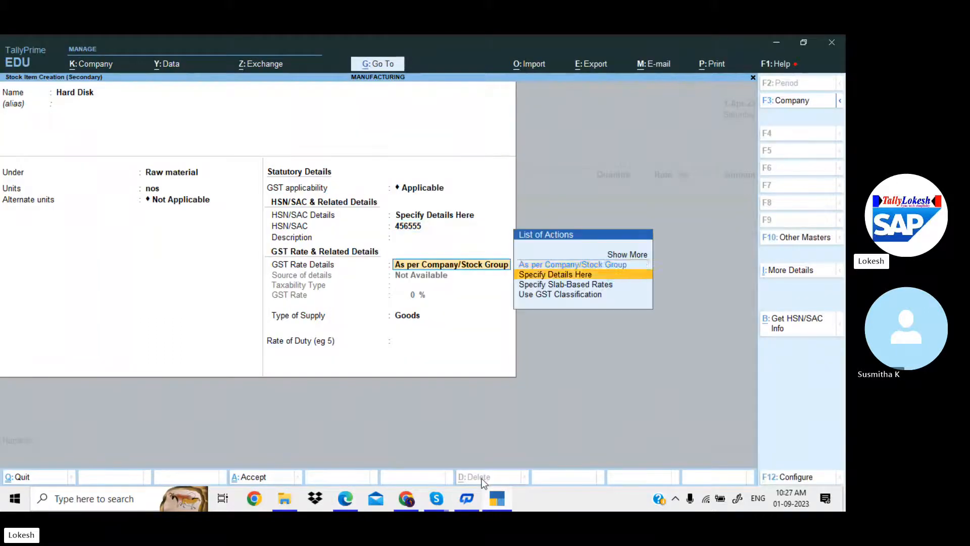
key(Return)
key(Return)
key(alt+Tab)
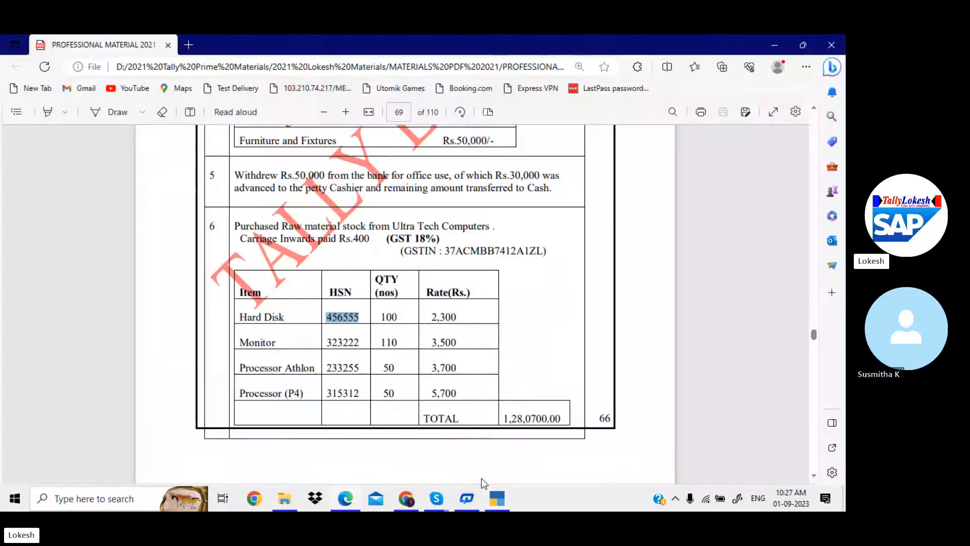
key(alt+Tab)
key(Return)
key(Return)
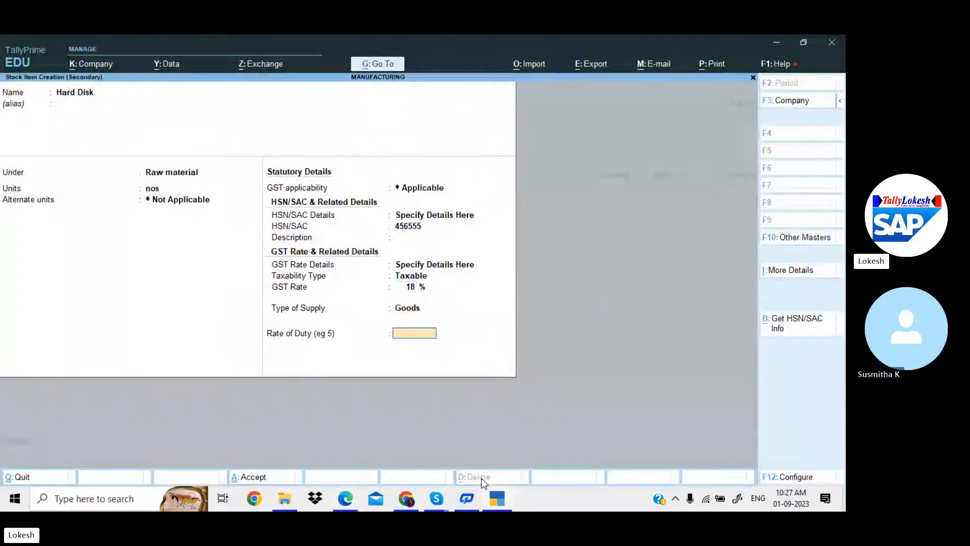
key(Return)
key(Return)
Step: Enter the Hard Disk line of the purchase voucher with quantity 100 nos and rate 2300, as in the PDF
key(alt+Tab)
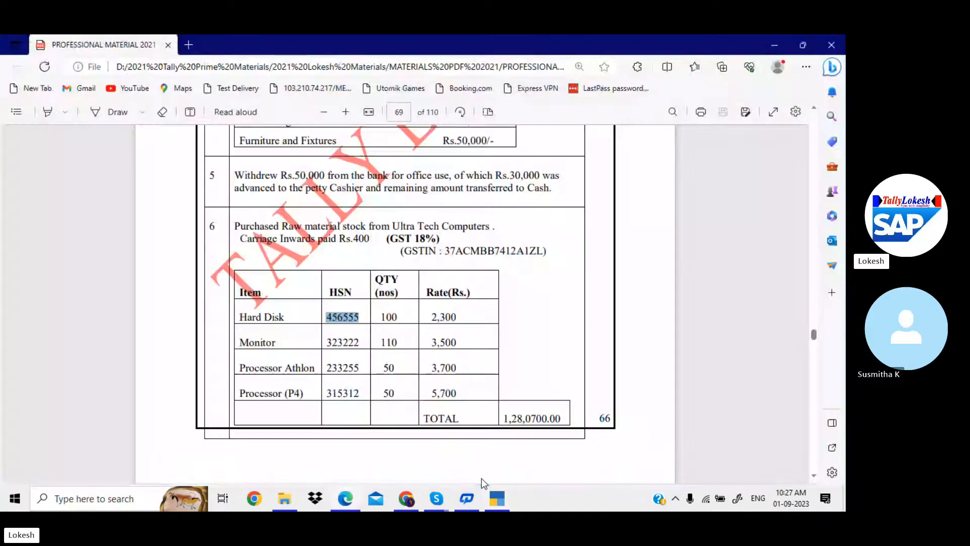
key(alt+Tab)
text(100)
key(Return)
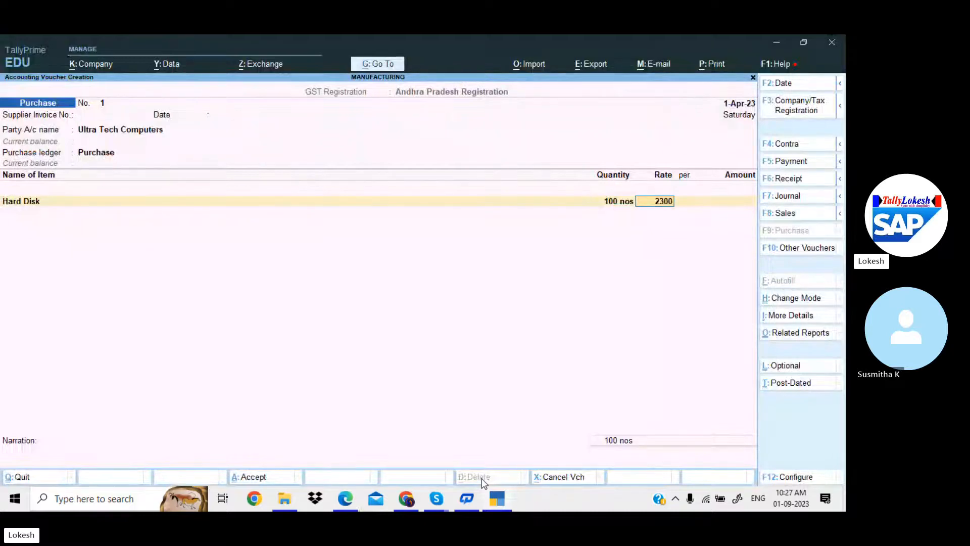
key(Return)
key(Return)
Step: Start a new stock item from the voucher's next item line and name it Monitor, copied from the PDF's item table
key(alt+c)
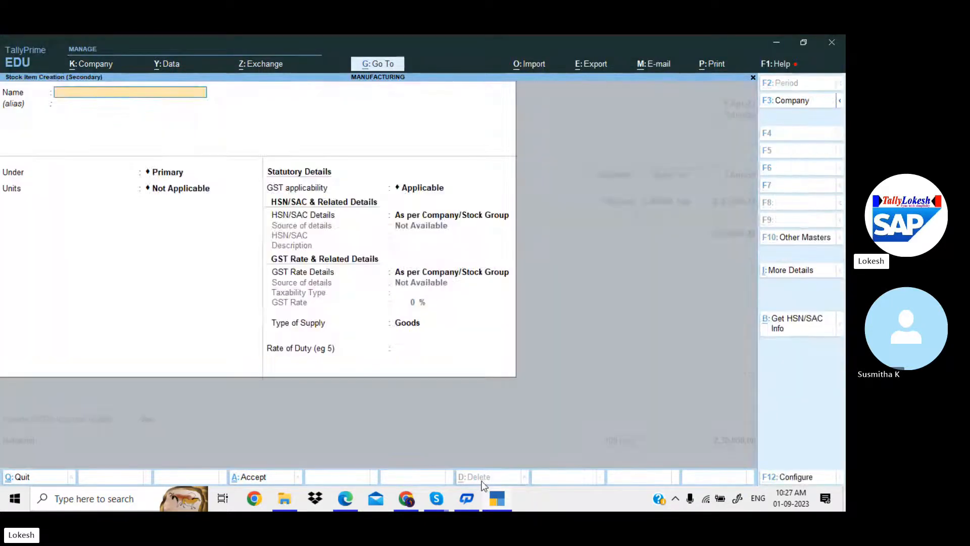
key(alt+Tab)
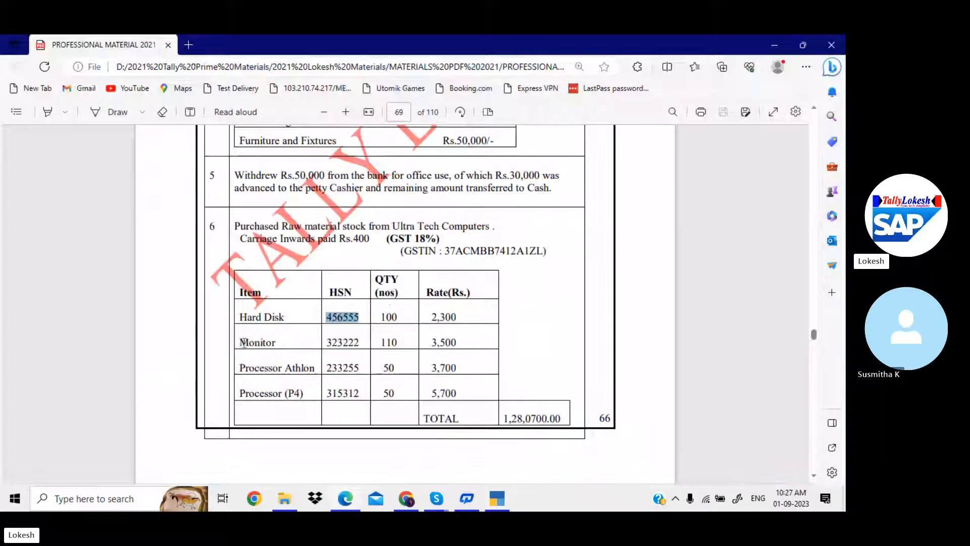
drag(244, 342, 279, 343)
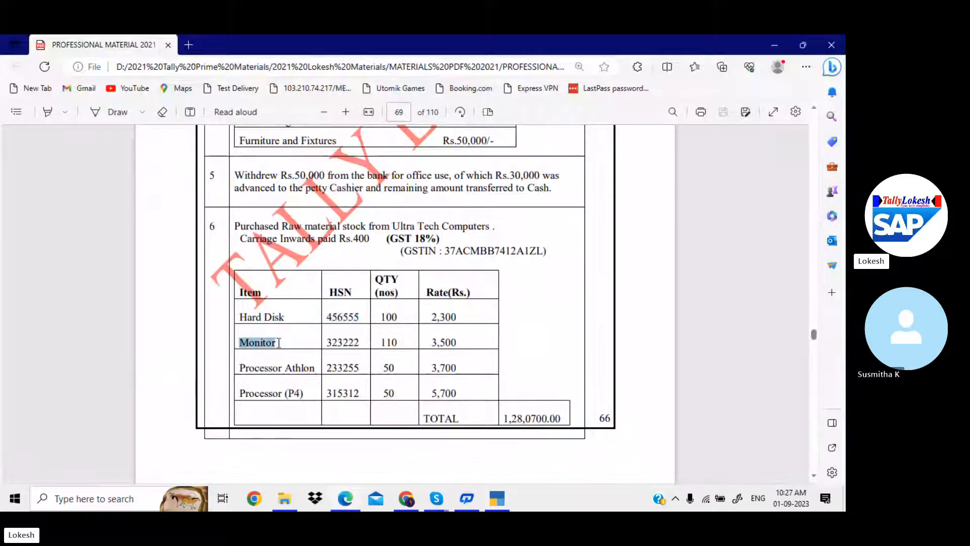
click(497, 500)
key(ctrl+alt+v)
key(Return)
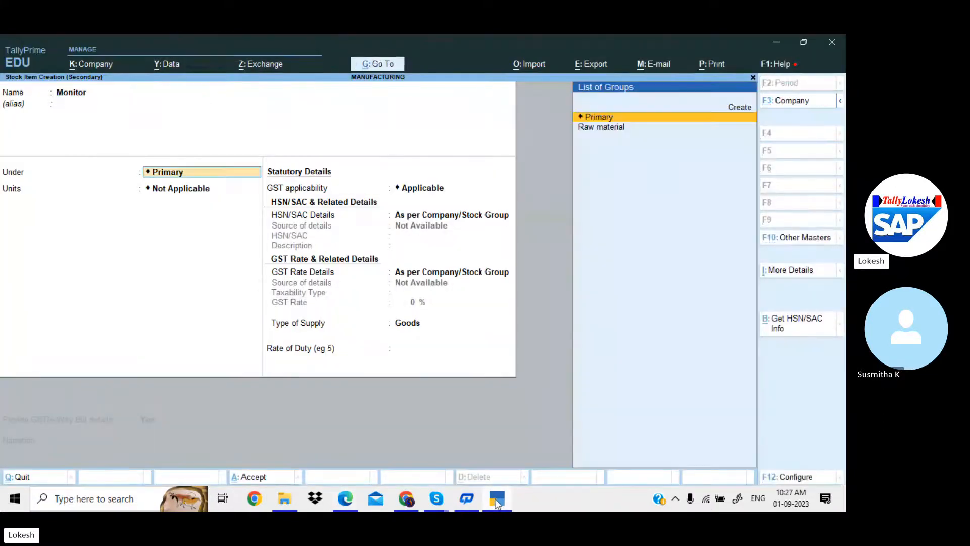
Step: Place the Monitor item under the Raw material group with unit nos, leaving alternate units not applicable
key(Down)
key(Return)
key(Down)
key(Return)
key(Return)
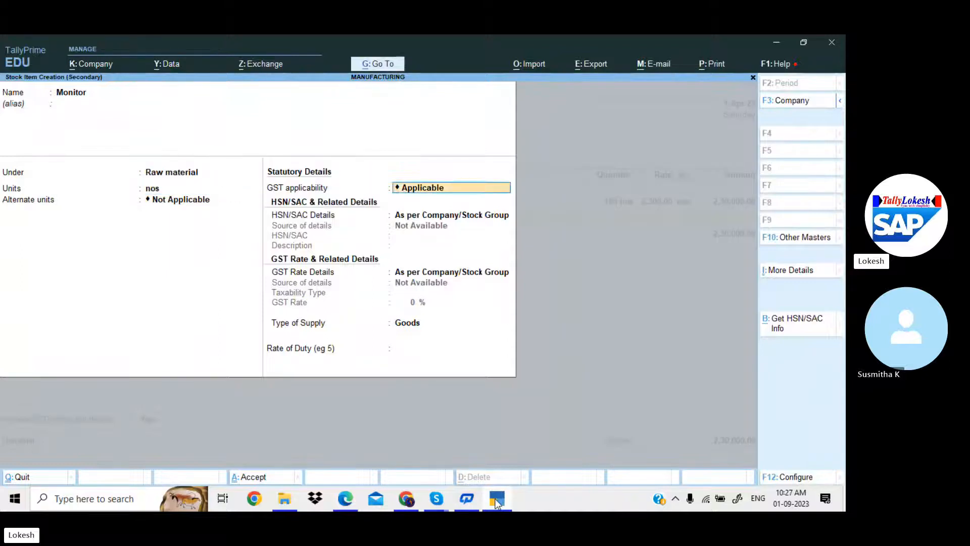
Step: Keep GST applicable for Monitor and specify HSN/SAC code 323222 on the item, copied from the PDF
key(Return)
key(Down)
key(Return)
key(alt+Tab)
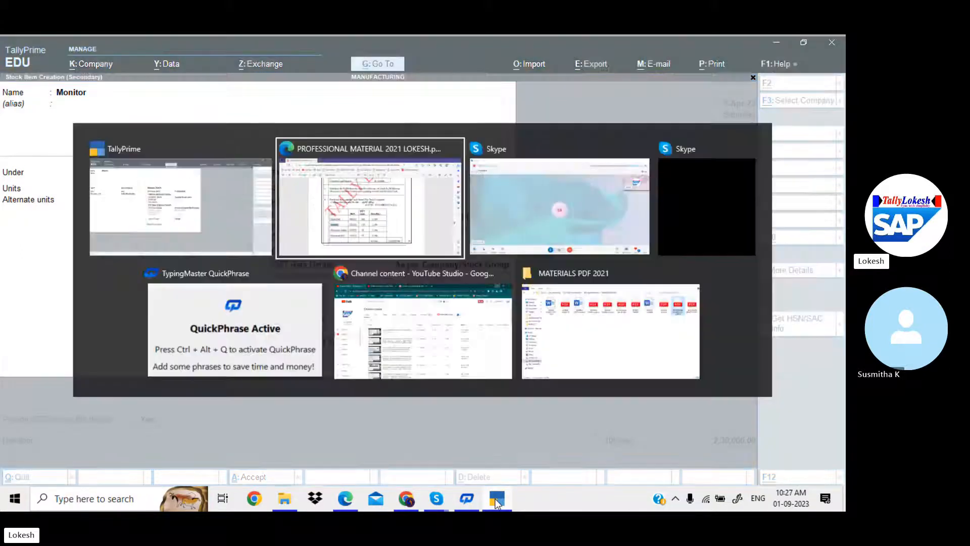
drag(326, 342, 365, 348)
key(ctrl+c)
click(493, 500)
key(ctrl+alt+v)
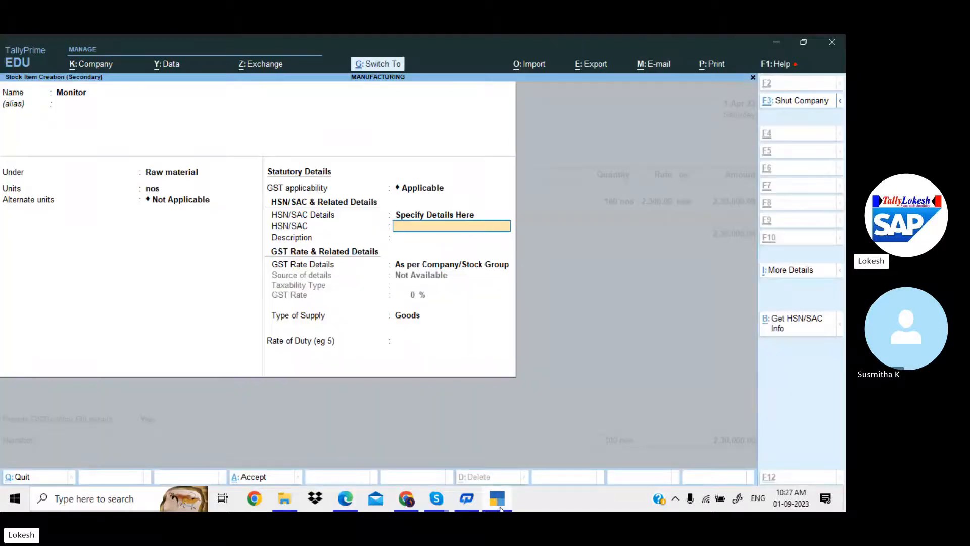
key(Return)
Step: Specify Monitor's GST rate details on the item as Taxable at 18% with supply type Goods and save the stock item
key(Return)
key(Return)
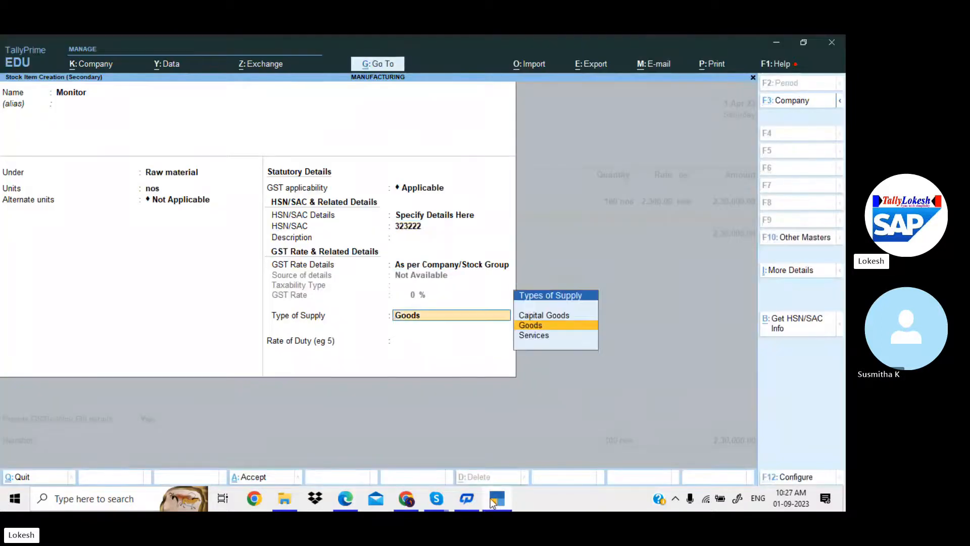
key(BackSpace)
key(Down)
key(Return)
key(Return)
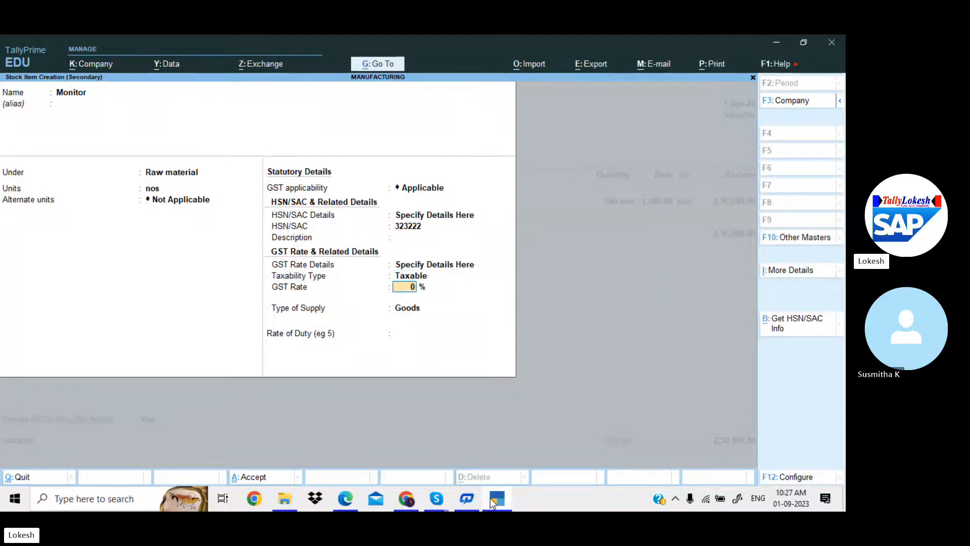
key(alt+Tab)
key(alt+Tab)
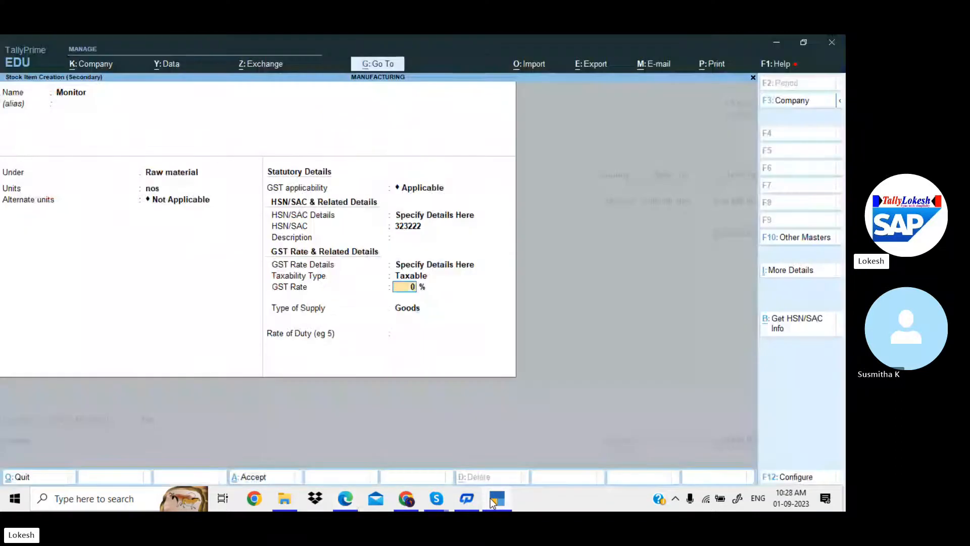
text(18)
key(Return)
key(Return)
key(Return)
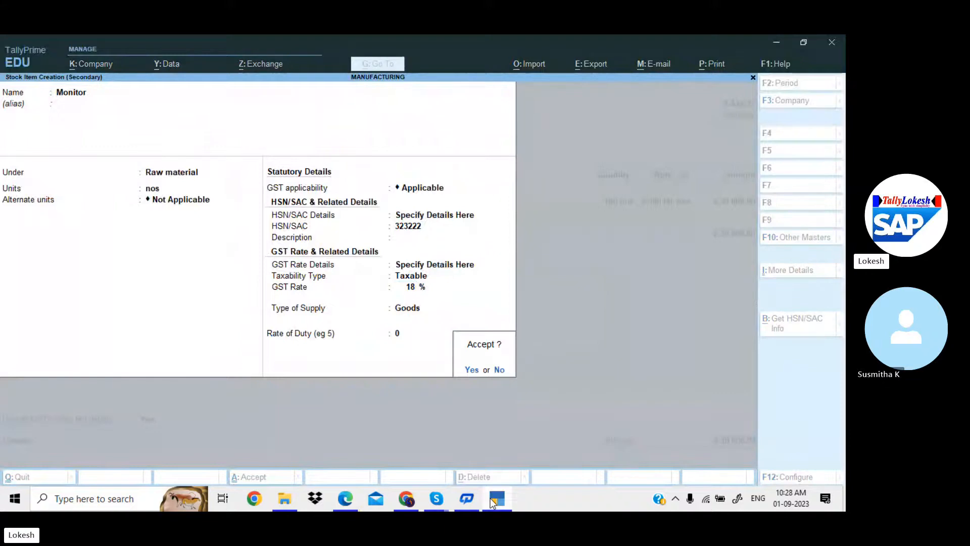
key(Return)
Step: Enter the Monitor line of the purchase voucher with quantity 110 nos and rate 3500, as in the PDF
key(alt+Tab)
key(alt+Tab)
text(110)
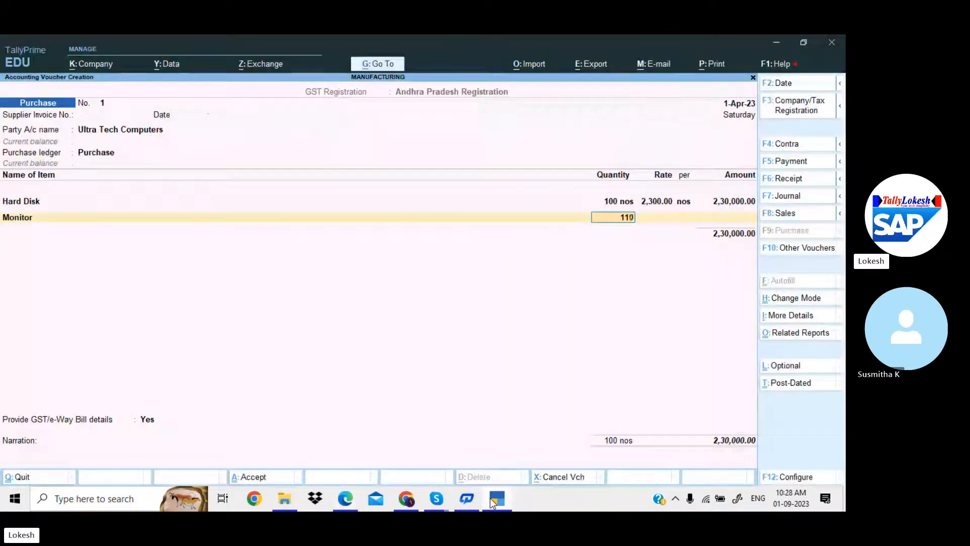
key(Return)
text(3500)
key(Return)
key(Return)
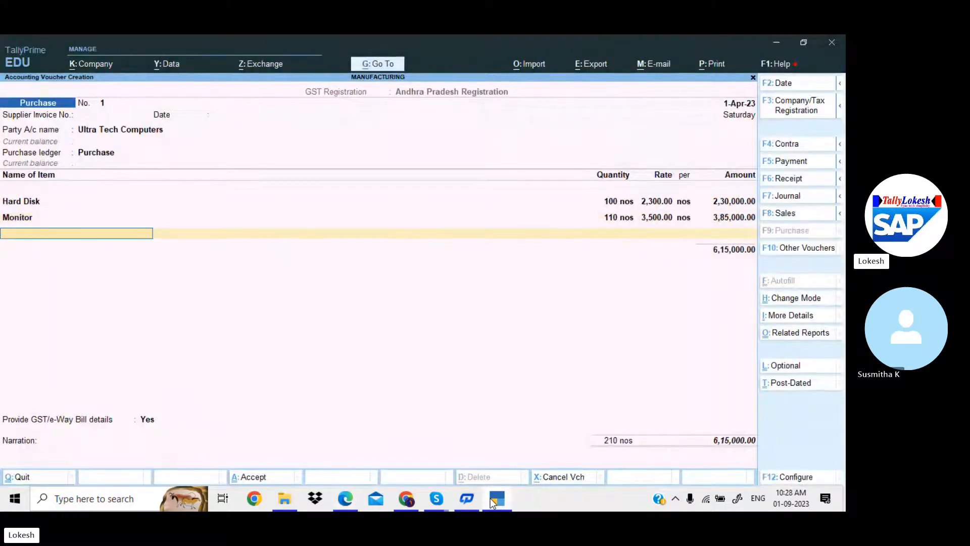
Step: Start a new stock item from the voucher's item line and name it Processor Athlon, copied from the PDF's item table
key(alt+c)
key(alt+Tab)
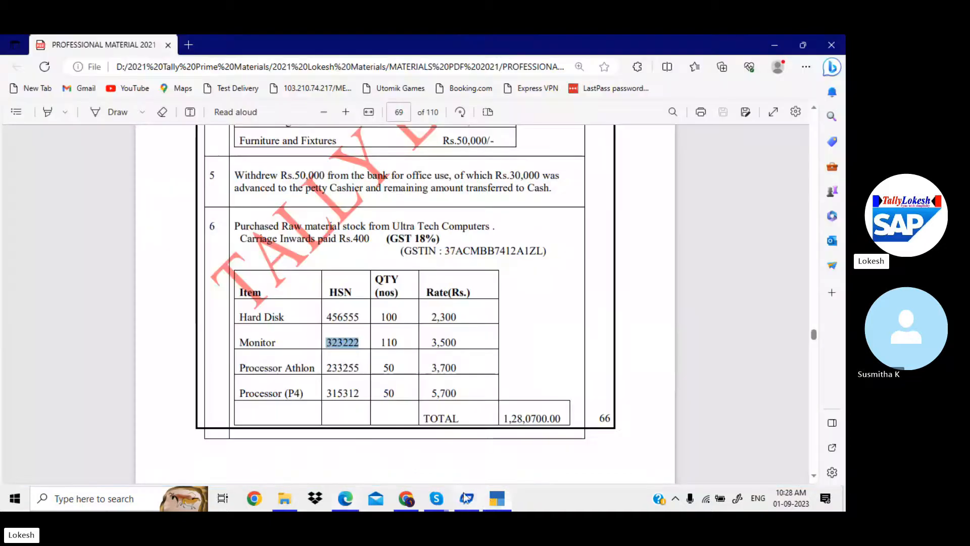
drag(238, 368, 316, 372)
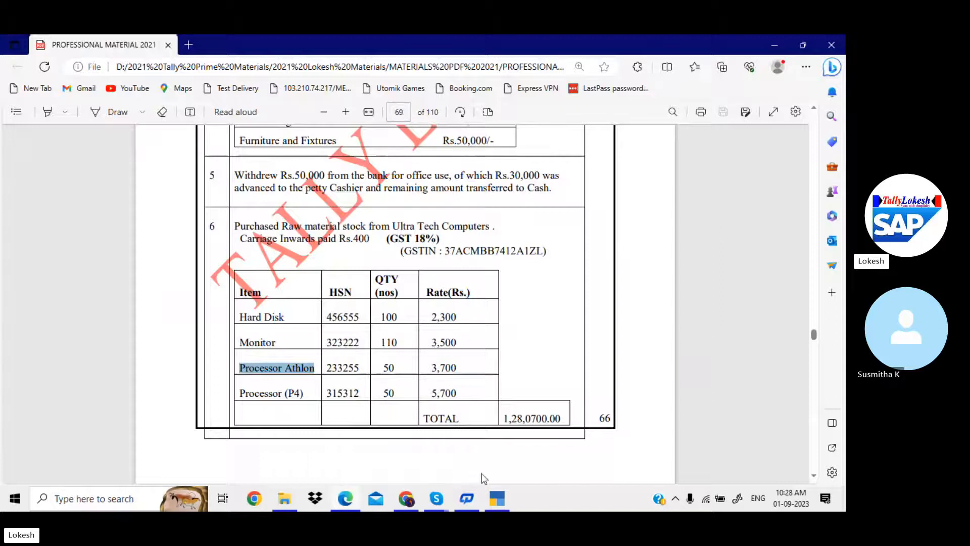
click(498, 499)
key(ctrl+v)
key(Return)
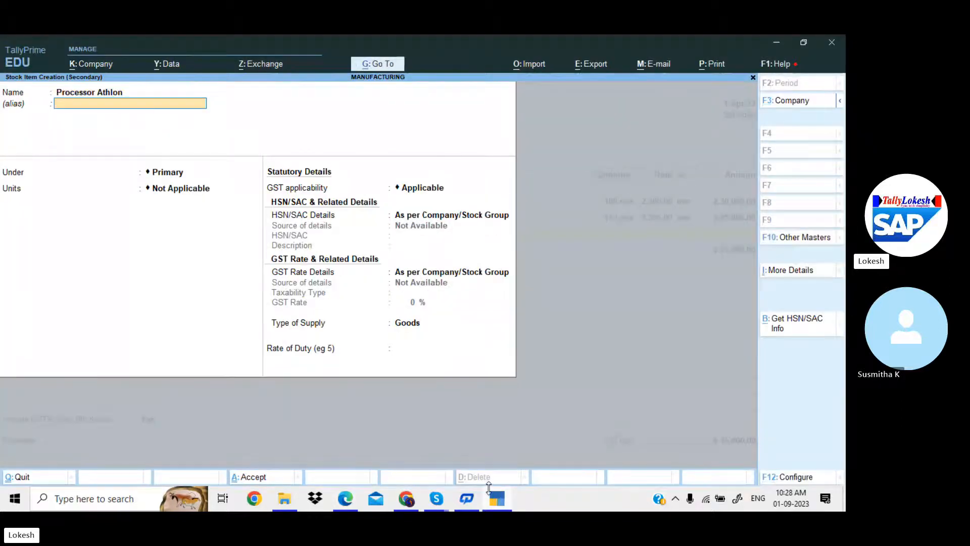
Step: Place the Processor Athlon item under the Raw material group with unit nos, leaving alternate units not applicable
key(Return)
key(Down)
key(Return)
key(Return)
key(Return)
key(Return)
key(Return)
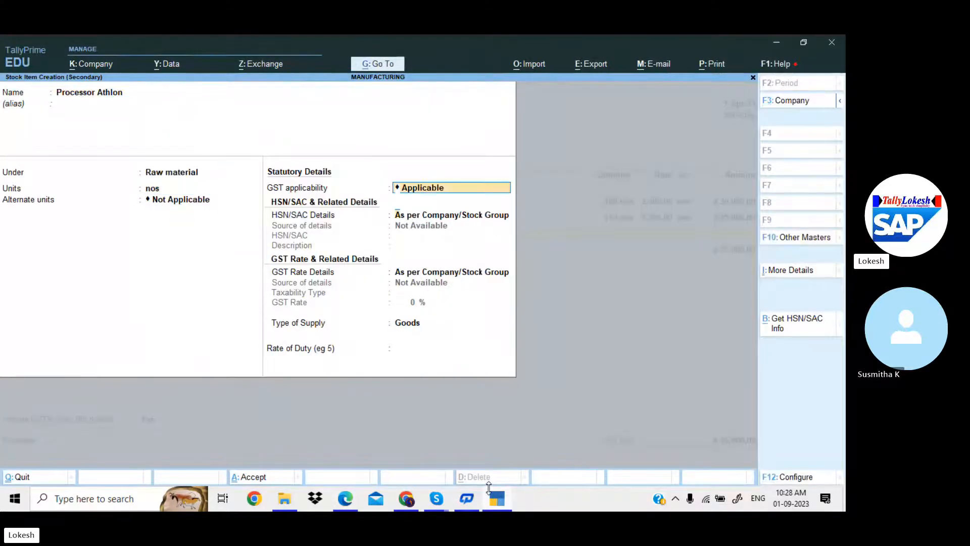
Step: Specify the HSN/SAC details directly on the Processor Athlon item and enter code 233255, copied from the PDF
key(BackSpace)
key(Down)
key(Return)
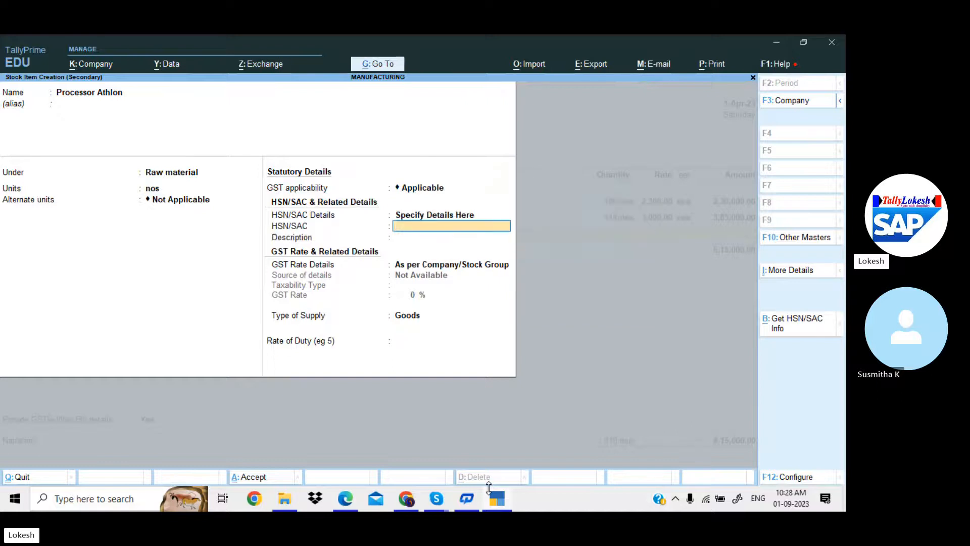
key(alt+Tab)
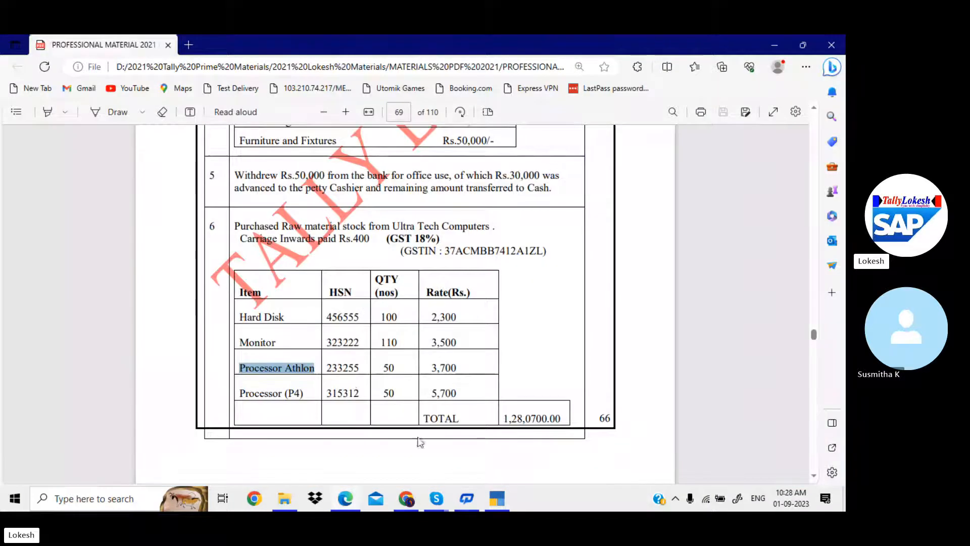
drag(325, 368, 362, 371)
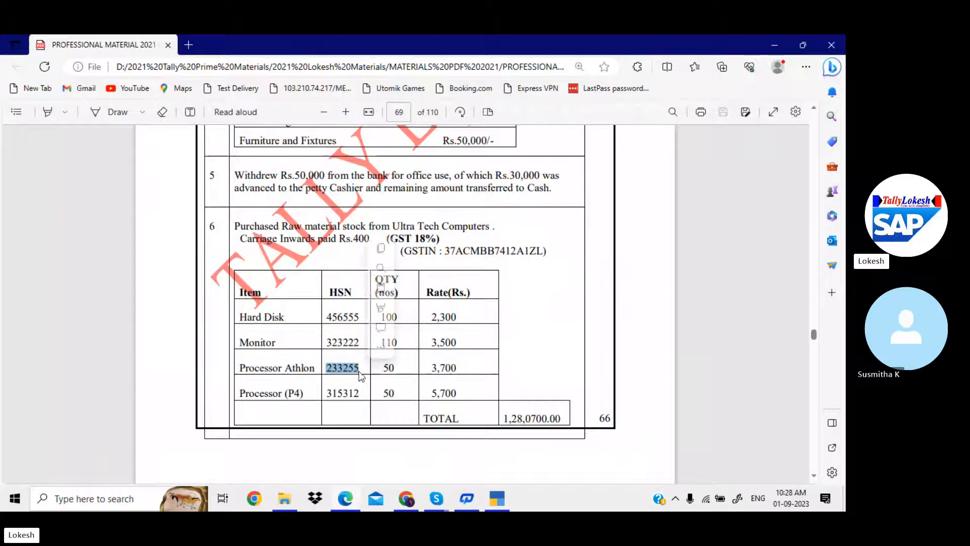
key(ctrl+c)
click(499, 499)
key(ctrl+v)
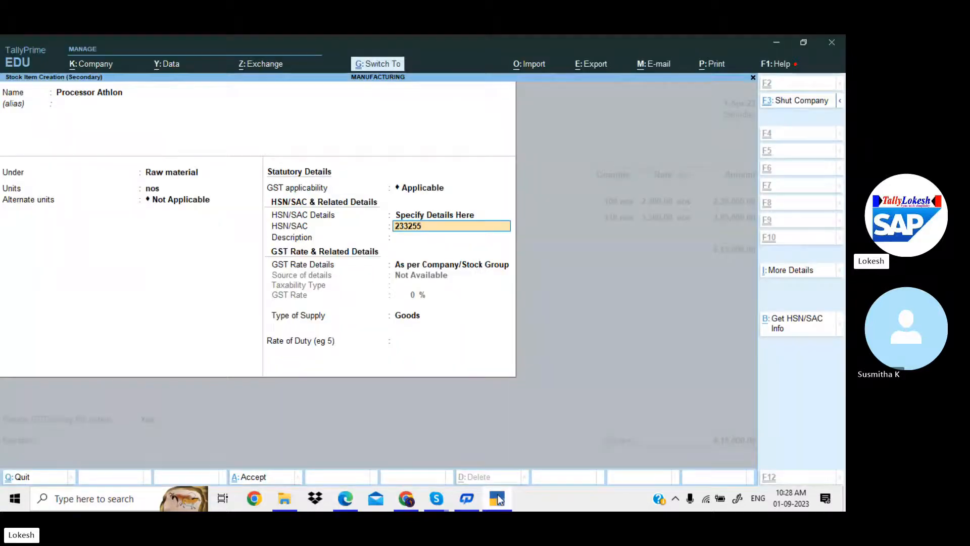
key(Return)
Step: Specify Processor Athlon's GST rate details on the item as Taxable at 18% for Goods and save the stock item
key(Return)
key(Down)
key(Return)
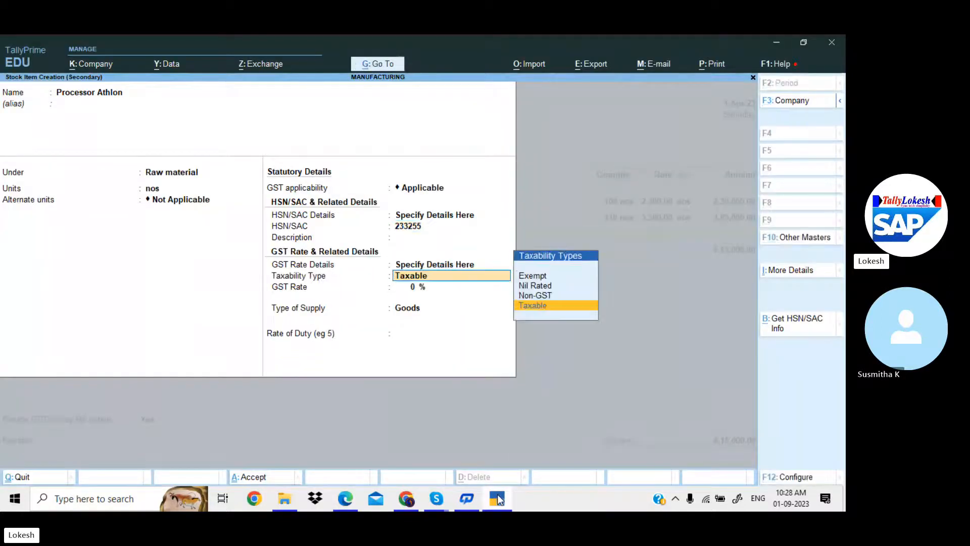
key(Return)
text(18)
key(Return)
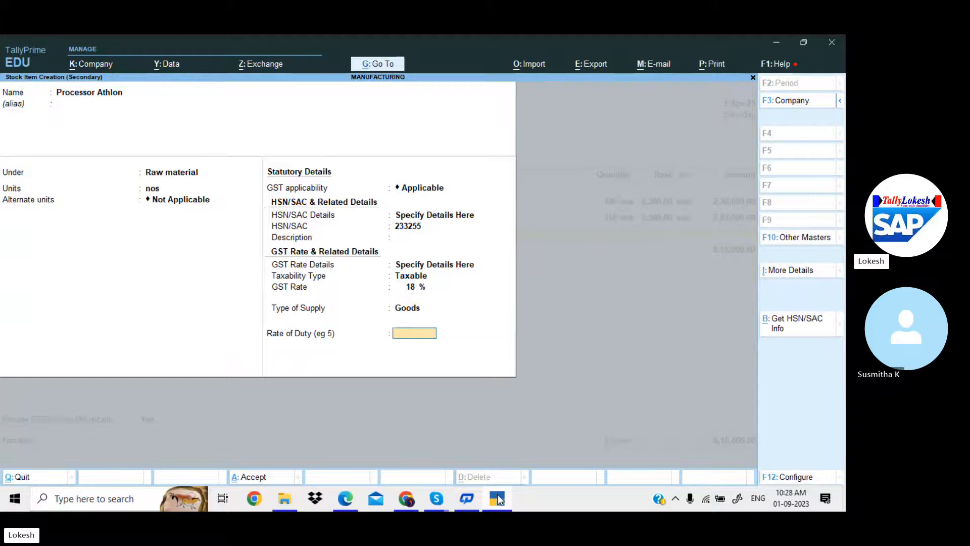
key(Return)
key(Return)
Step: Enter the Processor Athlon line of the purchase voucher with quantity 50 nos and rate 3700, as in the PDF
click(498, 498)
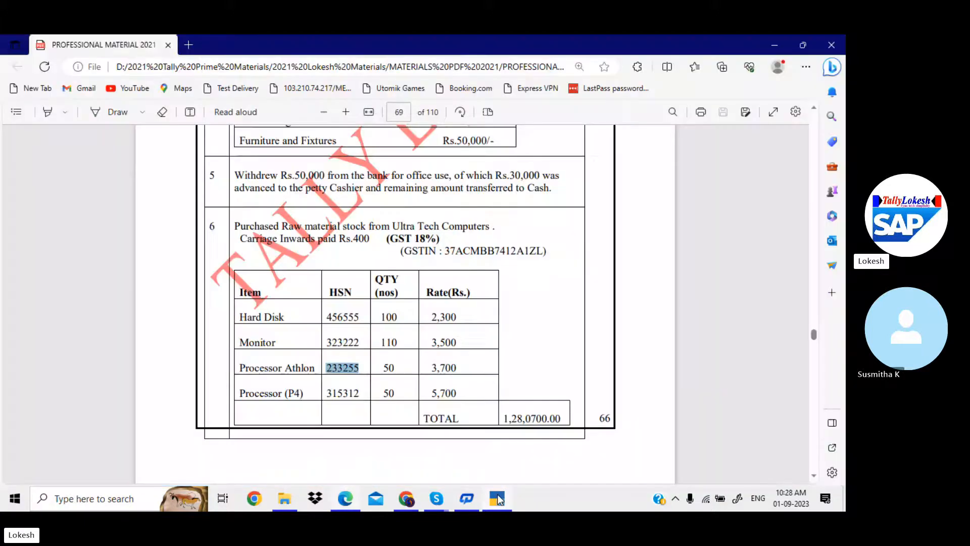
click(498, 499)
text(50)
key(Return)
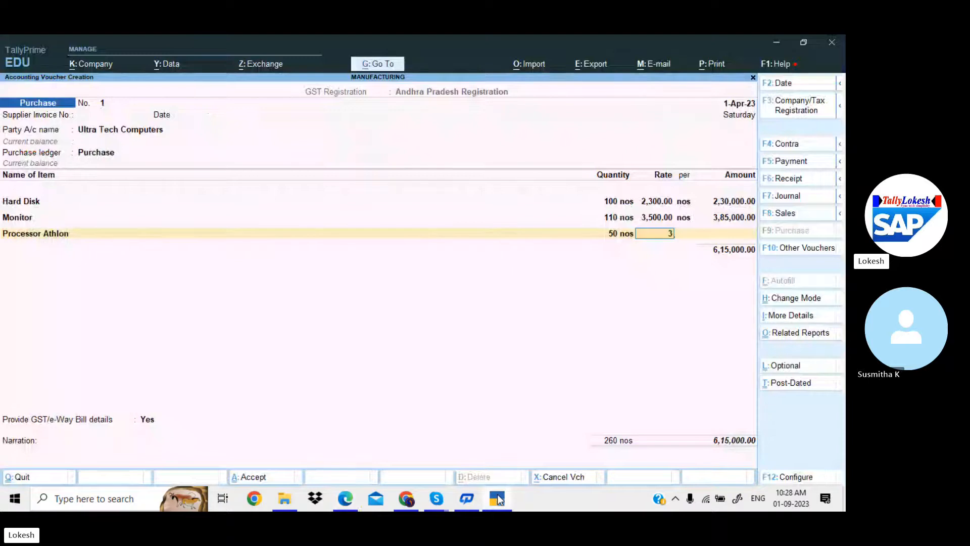
key(Return)
key(Return)
key(Return)
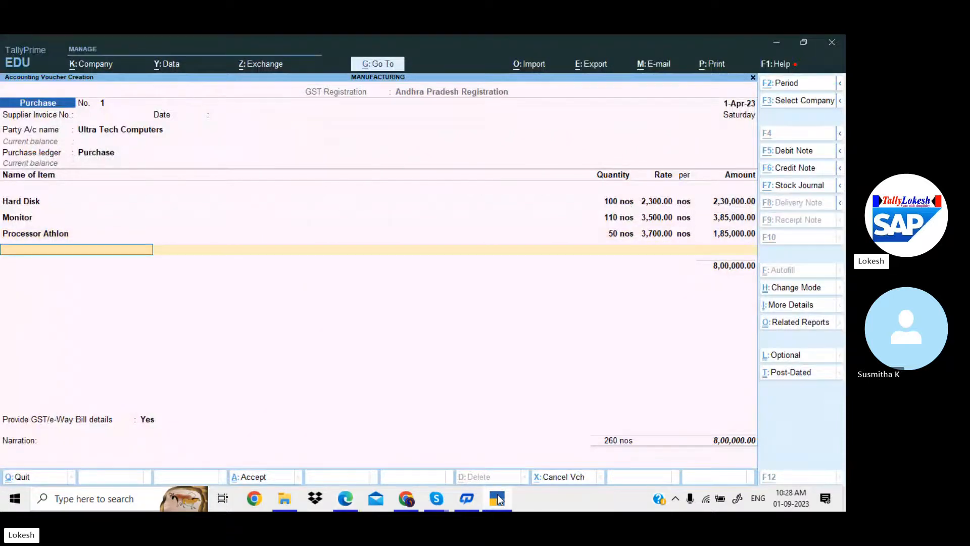
Step: Start a new stock item from the purchase voucher and name it Processor (P4), copied from the PDF
key(alt+c)
click(498, 499)
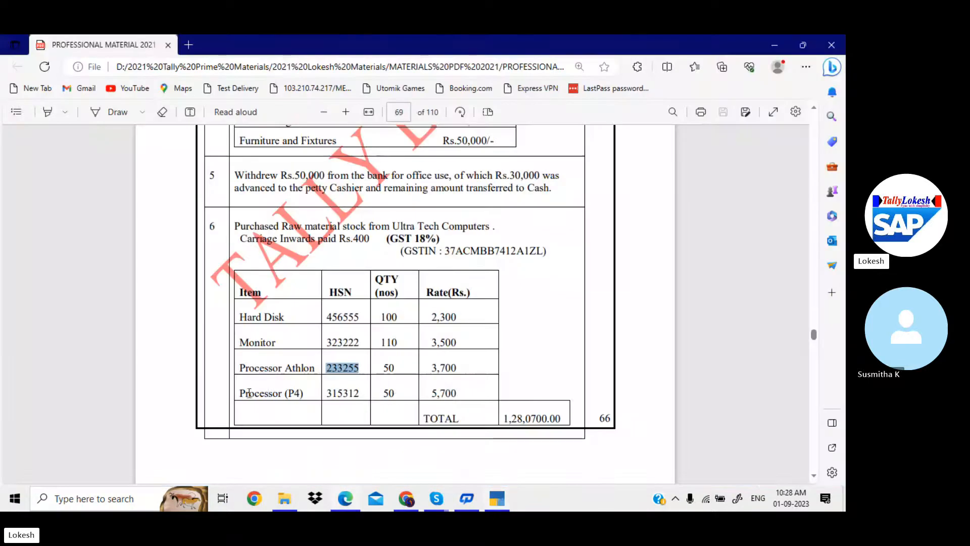
drag(239, 394, 299, 394)
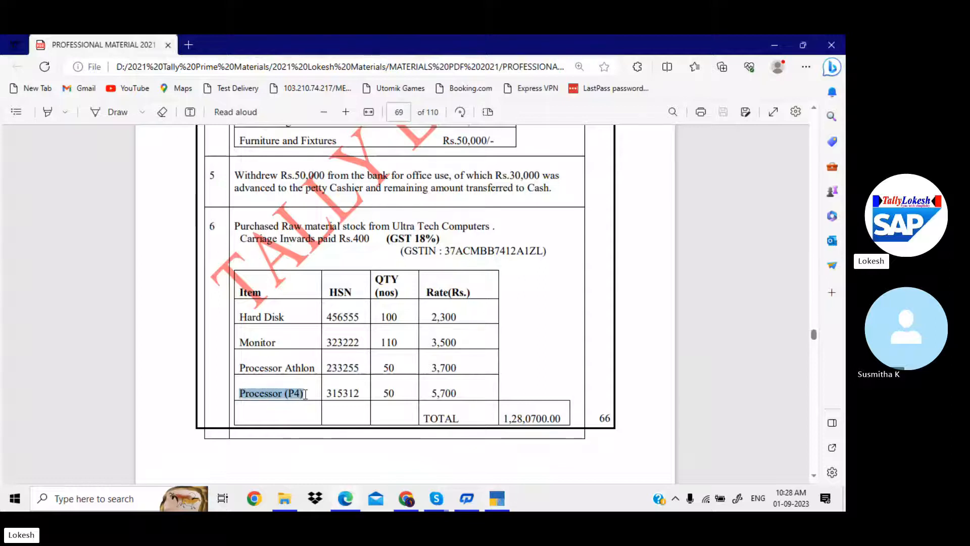
key(ctrl+c)
click(497, 498)
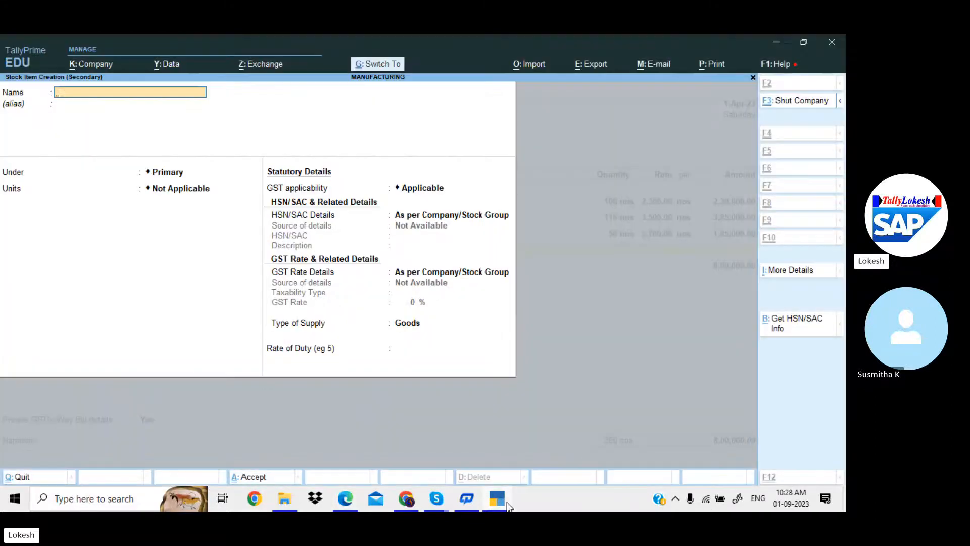
key(ctrl+v)
key(Return)
Step: Place the Processor (P4) item under the Raw material group with unit nos, leaving alternate units not applicable
key(Return)
key(Return)
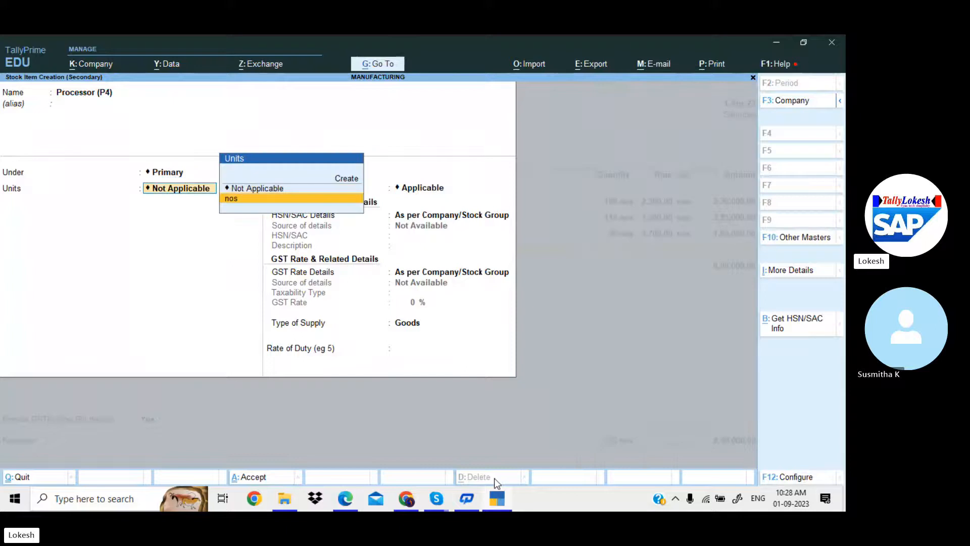
key(BackSpace)
key(Down)
key(Return)
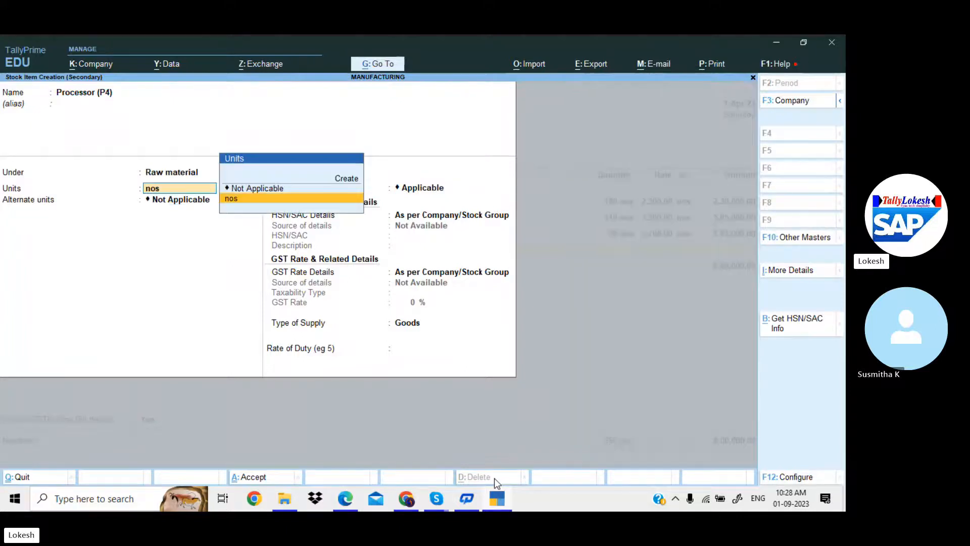
key(Return)
key(Return)
Step: Specify the HSN/SAC details directly on the Processor (P4) item and enter code 315312, copied from the PDF
key(Return)
key(Down)
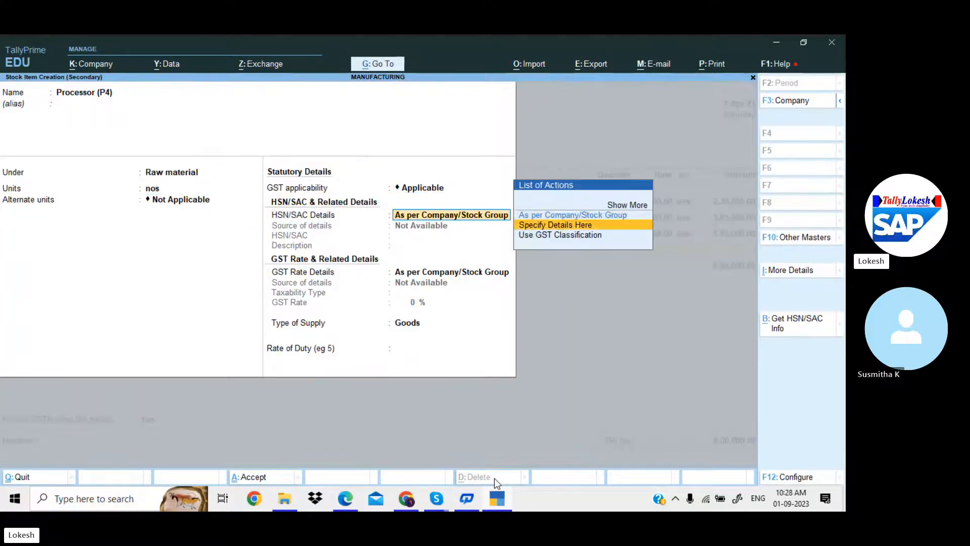
key(Return)
key(alt+Tab)
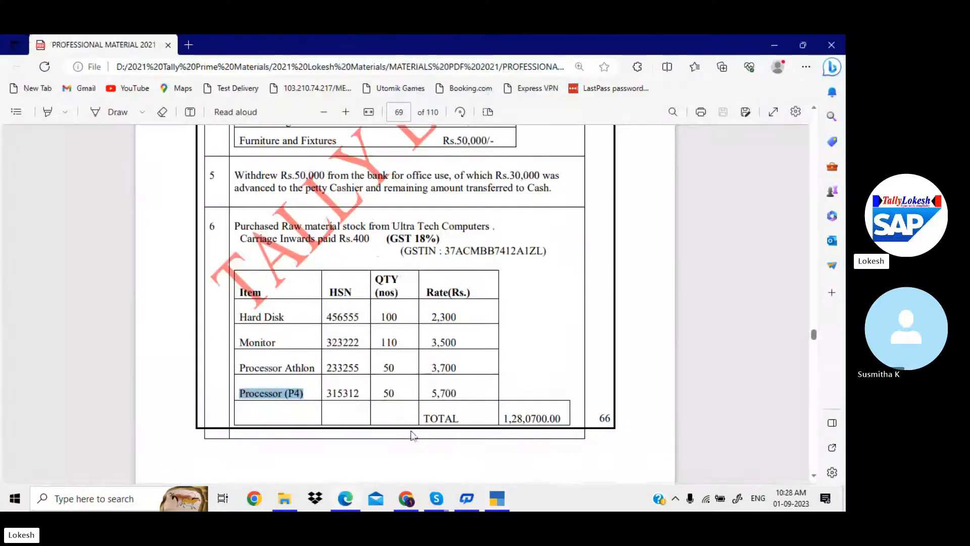
drag(327, 393, 358, 392)
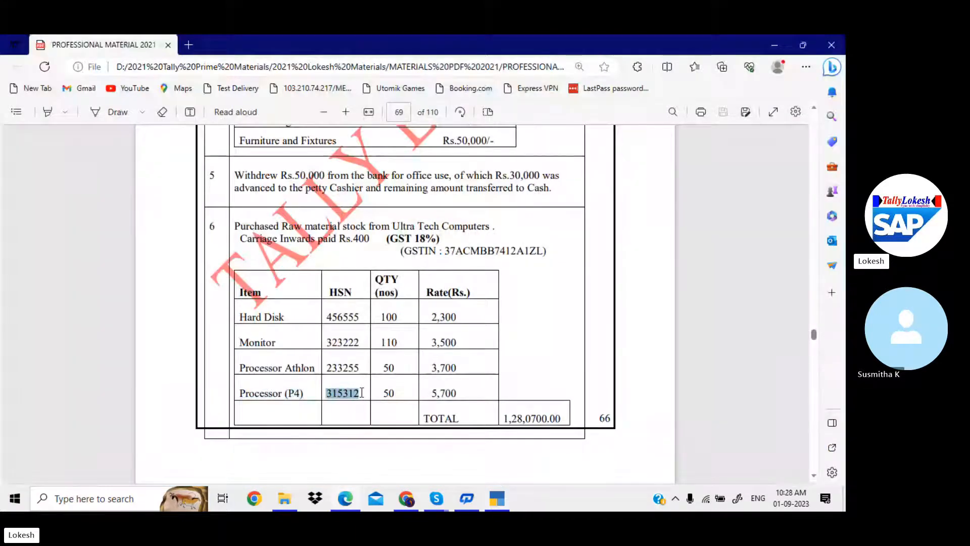
click(498, 498)
key(ctrl+alt+v)
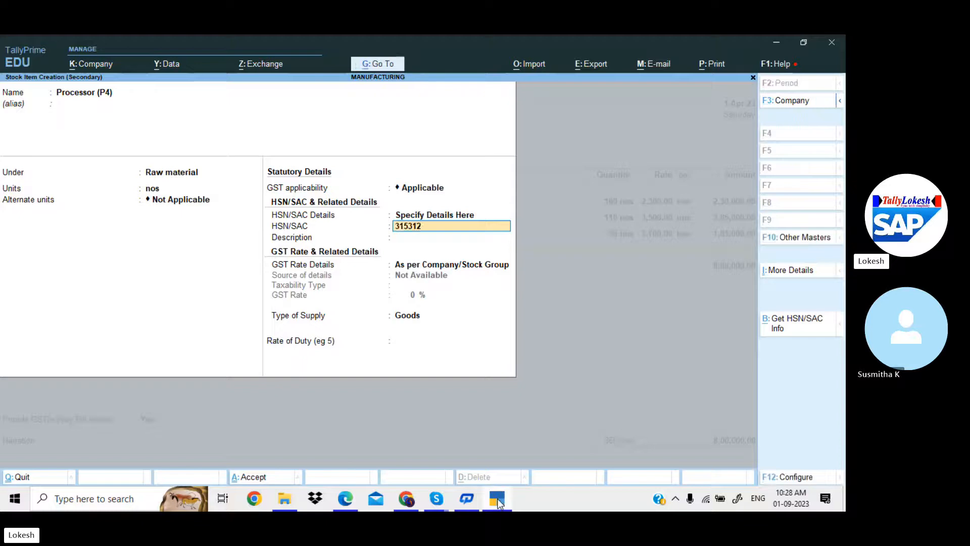
key(Return)
Step: Specify Processor (P4)'s GST rate details on the item as Taxable at 18% for Goods and save the stock item
key(Return)
key(Return)
key(Return)
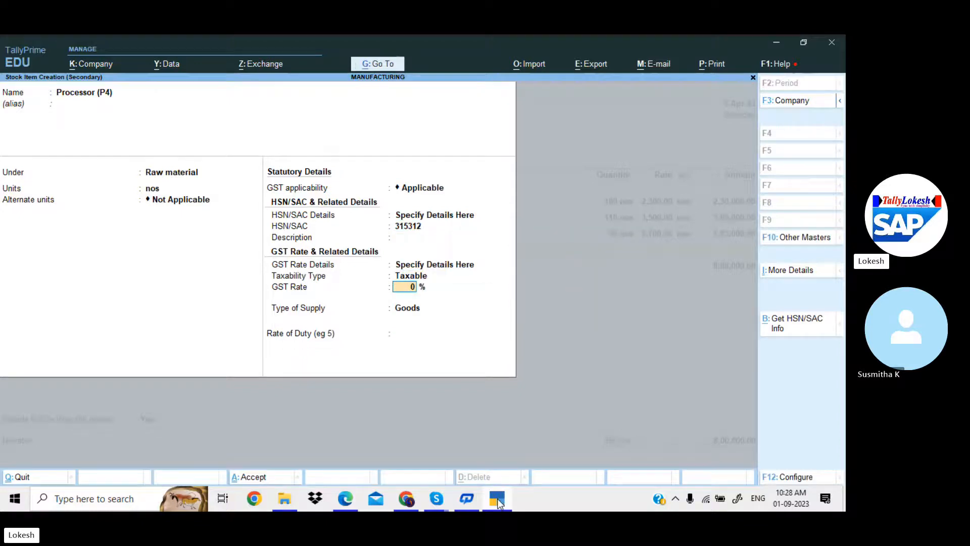
key(Return)
key(Return)
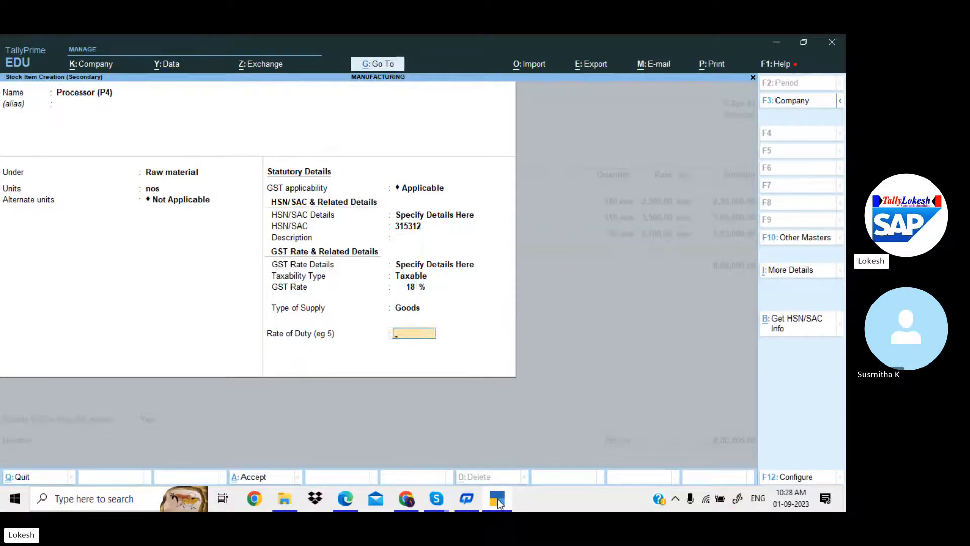
key(Return)
Step: Enter the Processor (P4) line of the purchase voucher with quantity 50 nos and rate 5,700, and finish the item list
key(alt+Tab)
key(alt+Tab)
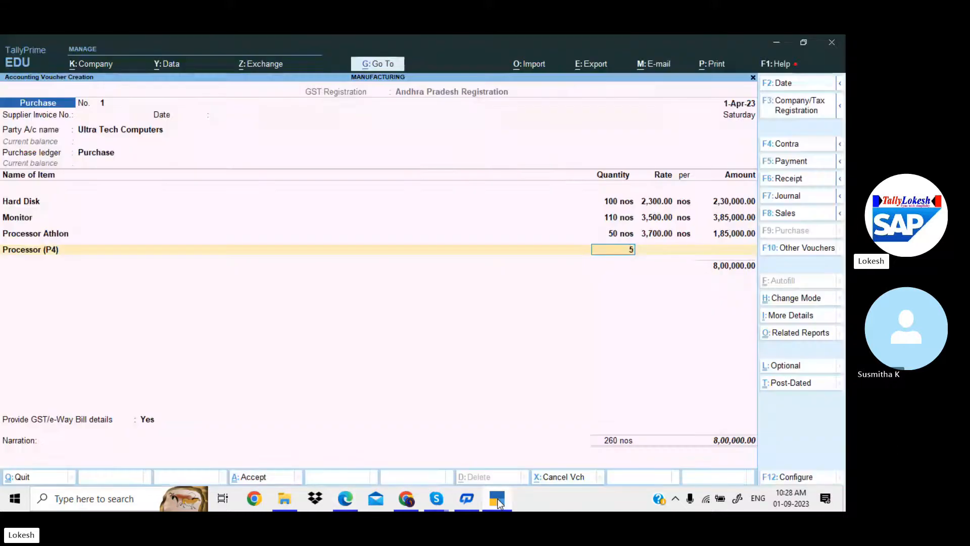
text(50)
key(Return)
text(5,700)
key(Return)
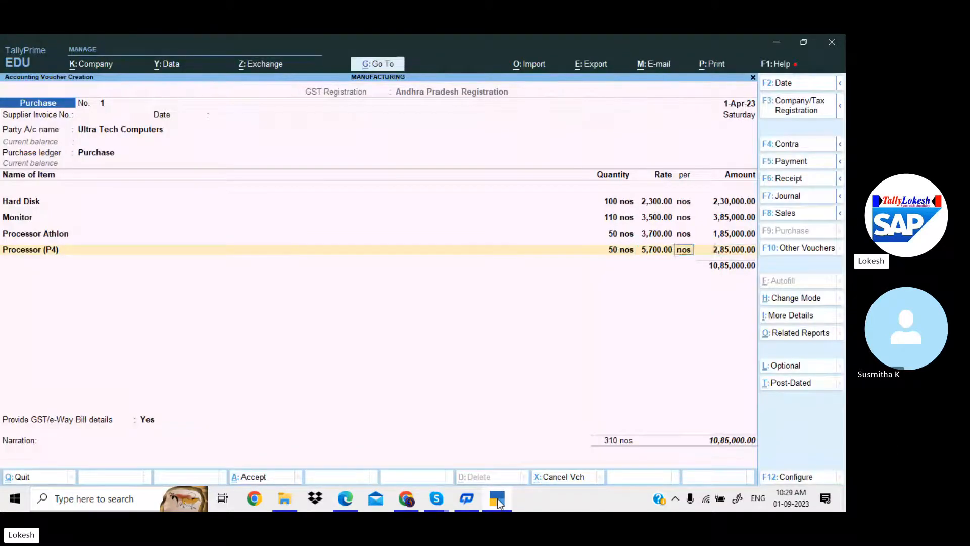
key(Return)
key(Return)
Step: Start a new tax ledger from the purchase voucher, named CGST, under Duties & Taxes
key(alt+c)
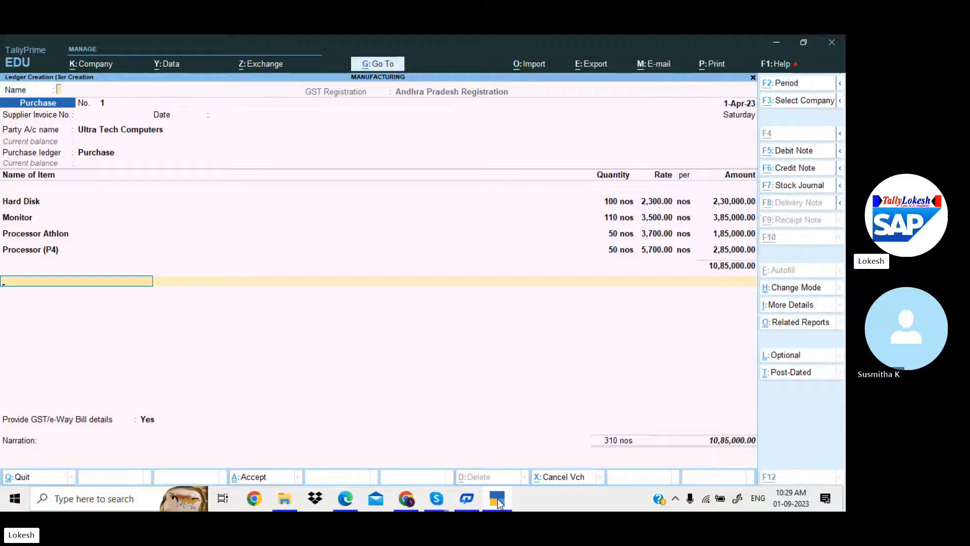
text(CGST)
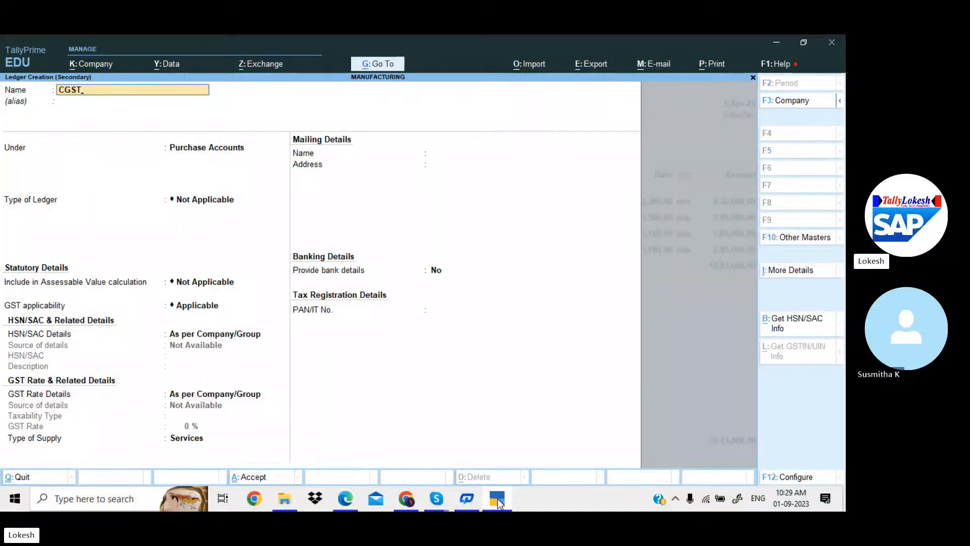
key(Return)
text(du)
key(Return)
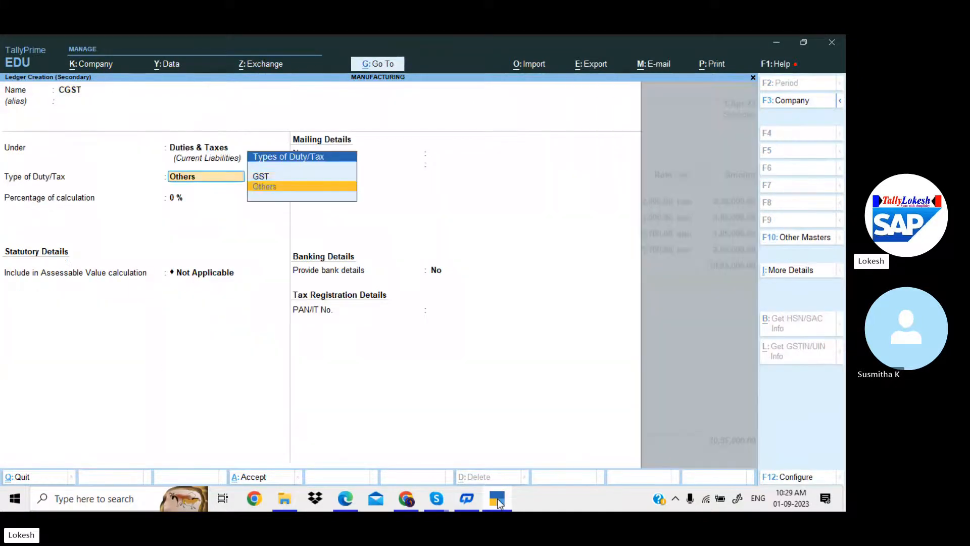
Step: Set the CGST ledger's duty type to GST and tax type to CGST, save it and add its line to the voucher
key(Up)
key(Return)
key(Down)
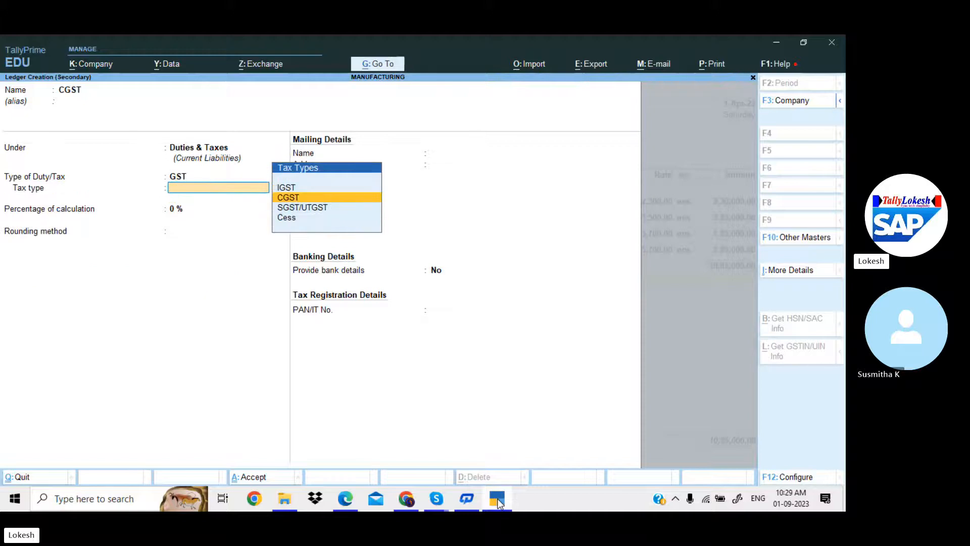
key(Return)
key(Return)
key(Return)
key(Return)
key(Return)
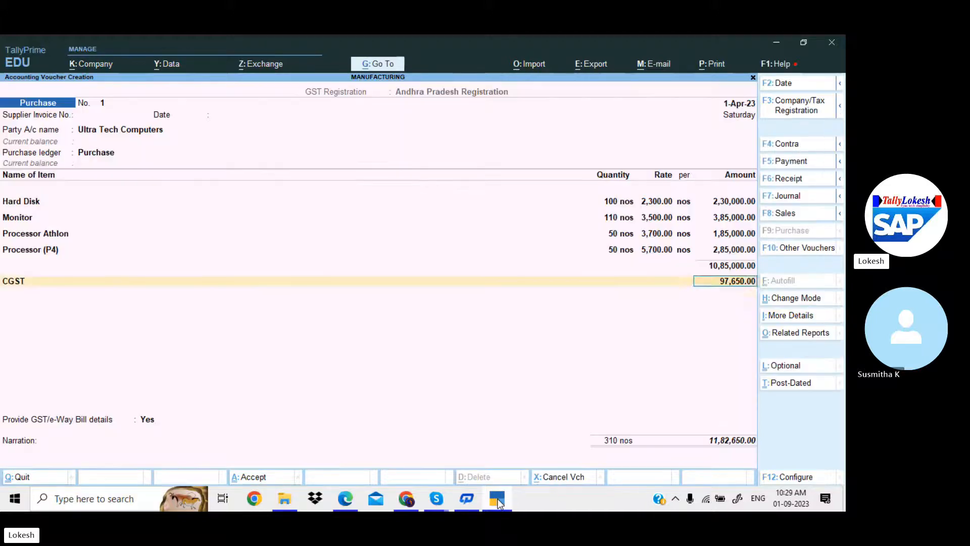
key(Return)
Step: Start a second tax ledger from the purchase voucher, named SGST, under Duties & Taxes
key(alt+c)
text(SGST)
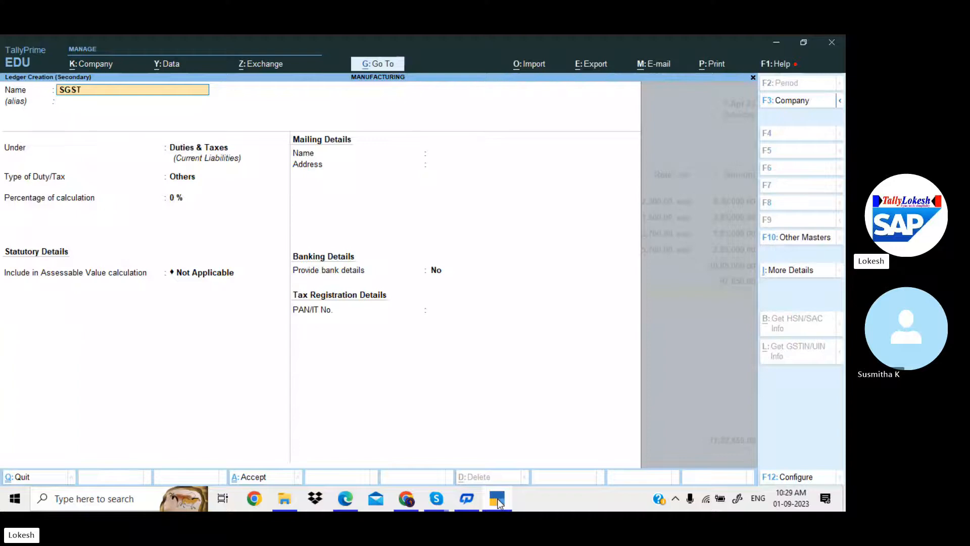
key(Return)
key(Return)
key(Return)
Step: Set the SGST ledger's duty type to GST and tax type to SGST/UTGST, save it and add its line to the voucher
key(Up)
key(Return)
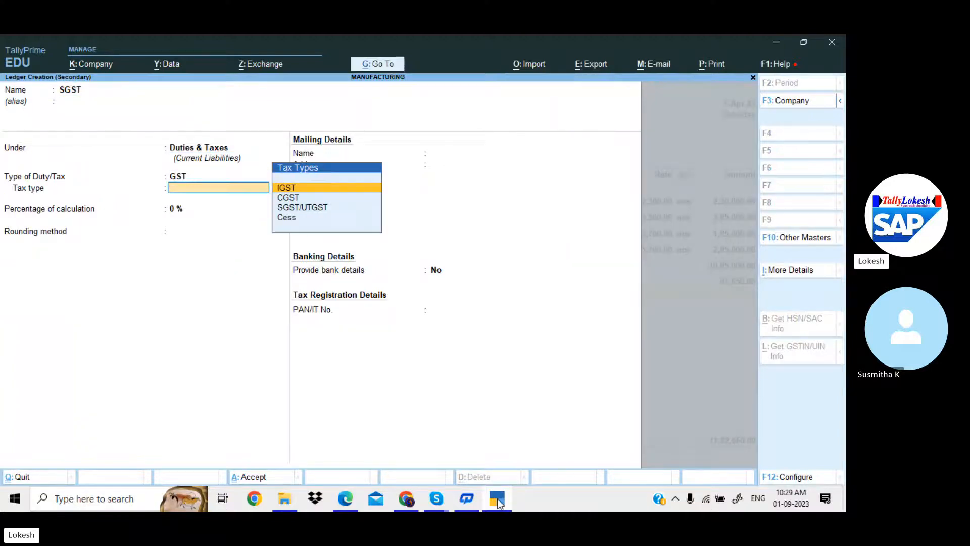
key(Down)
key(Down)
key(Return)
key(Return)
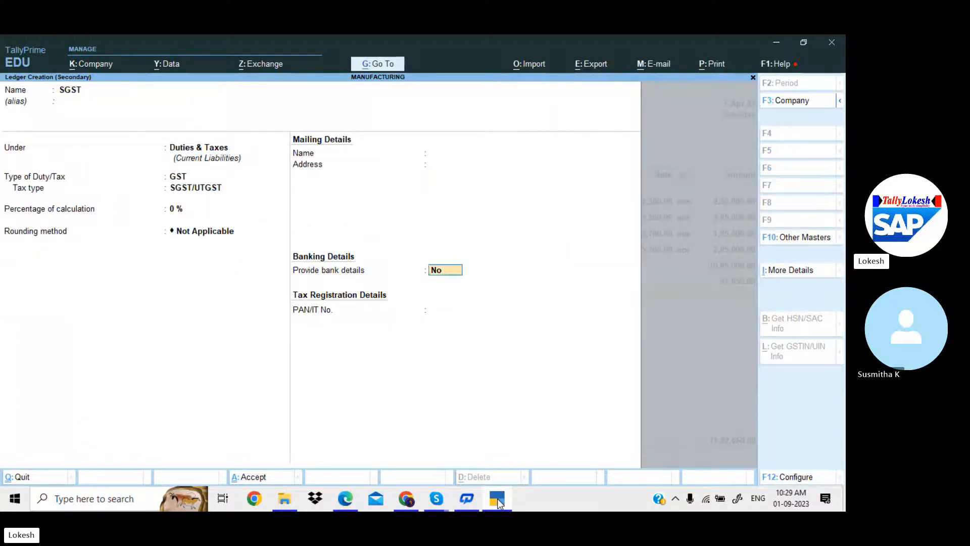
key(Return)
key(Return)
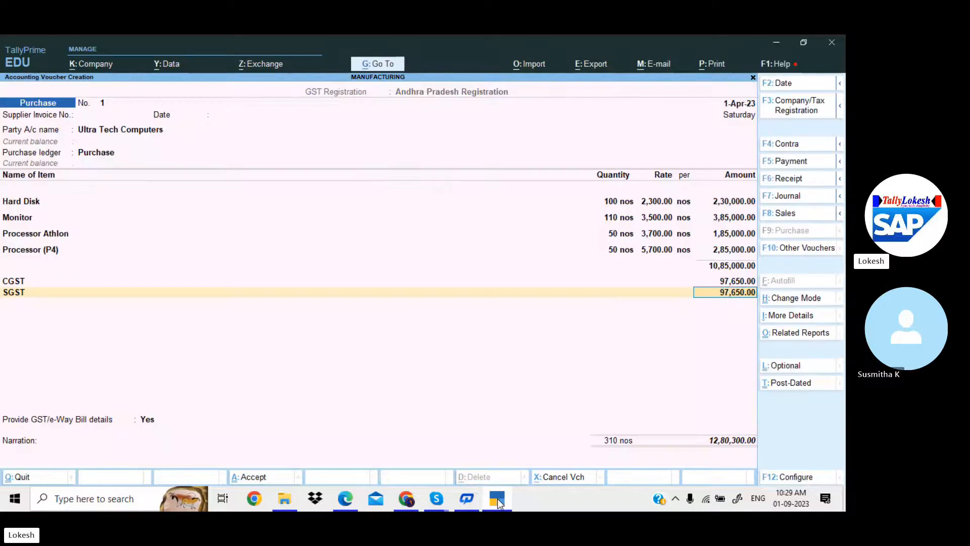
key(Return)
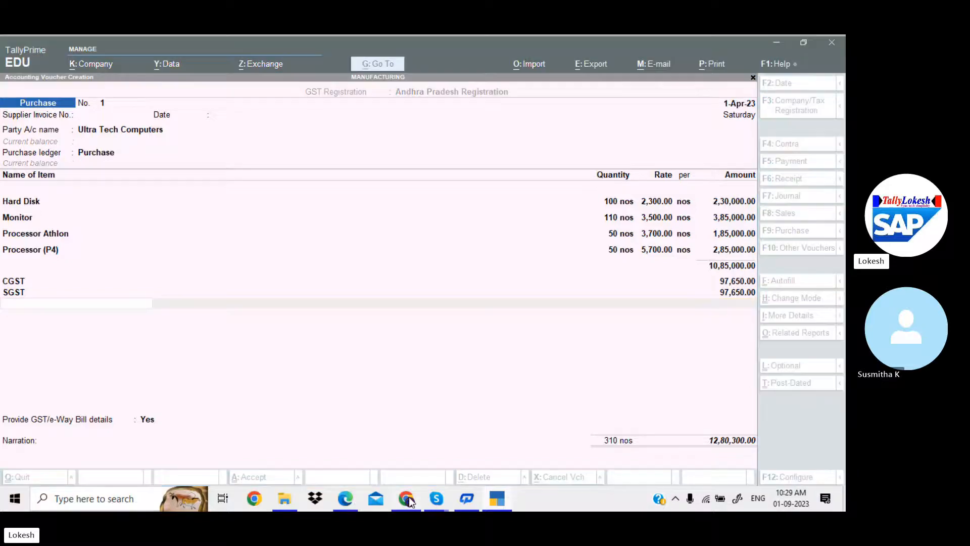
Step: Start a new ledger named Carriage Inwards, copied from transaction 6 in the PDF, under the Direct Expenses group
click(407, 499)
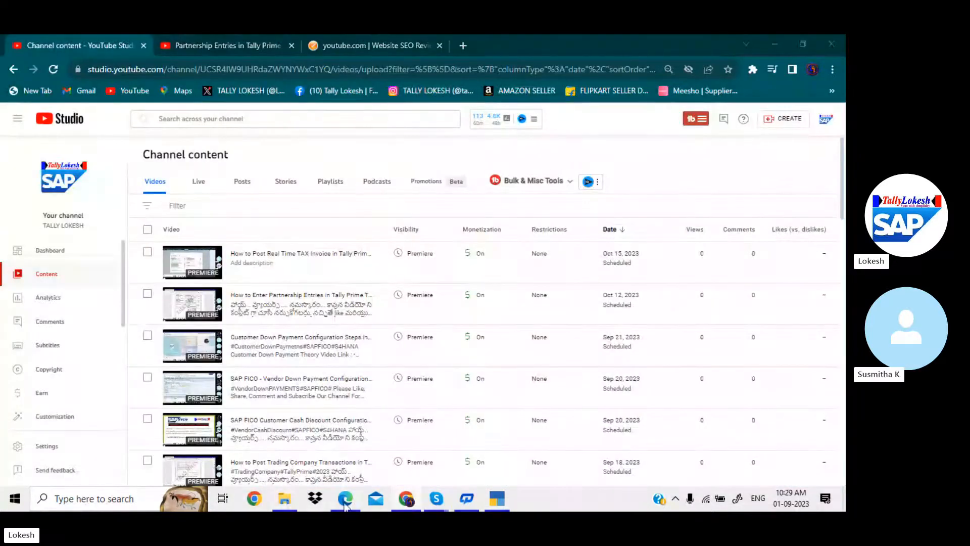
click(344, 500)
drag(237, 237, 370, 240)
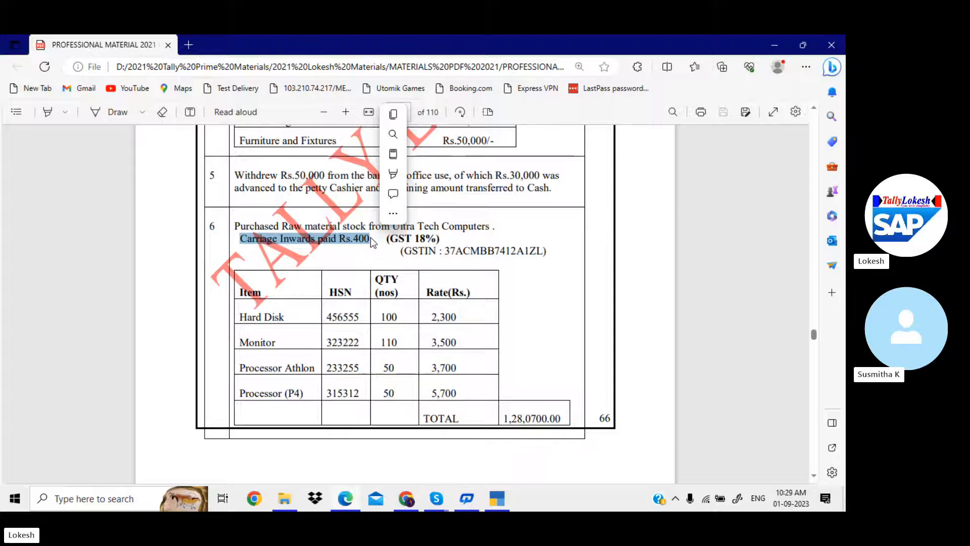
drag(241, 238, 316, 238)
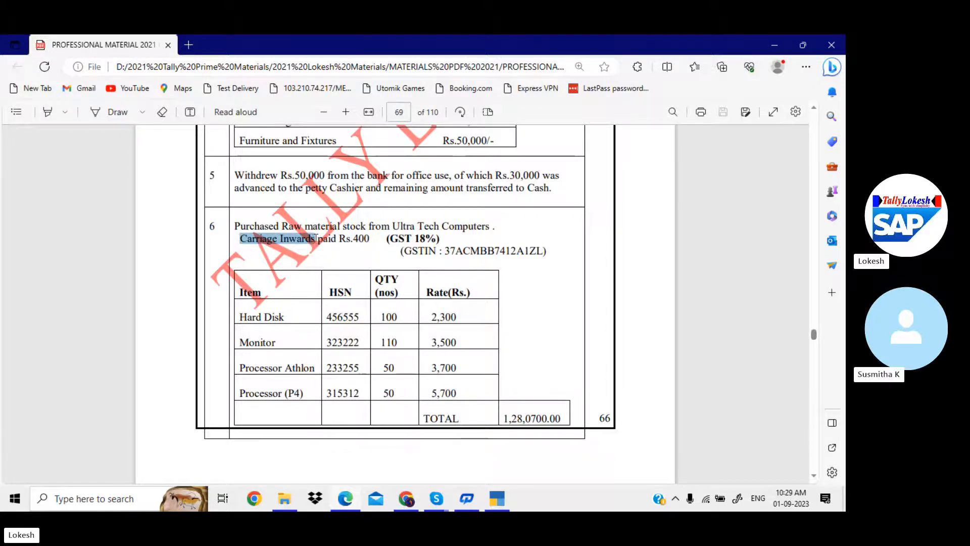
click(500, 500)
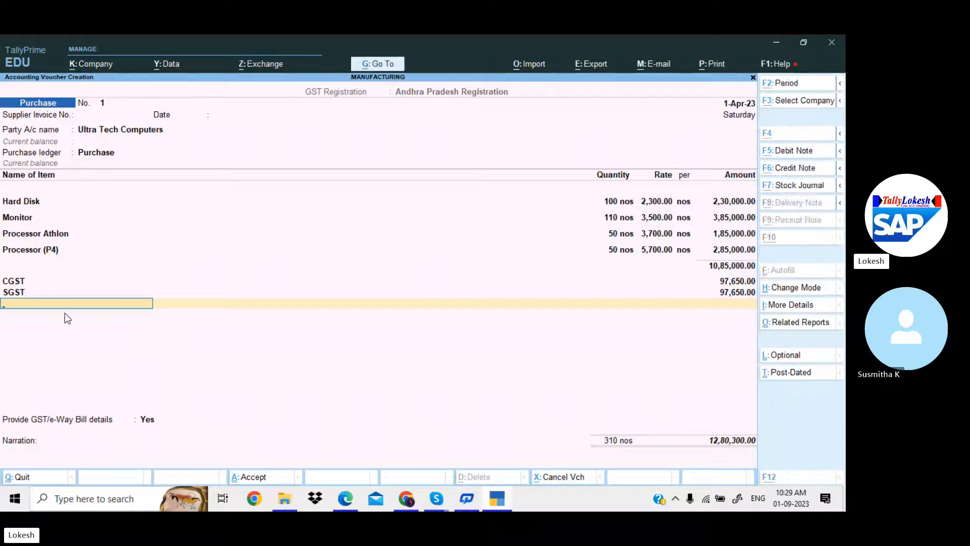
key(alt+c)
key(ctrl+alt+v)
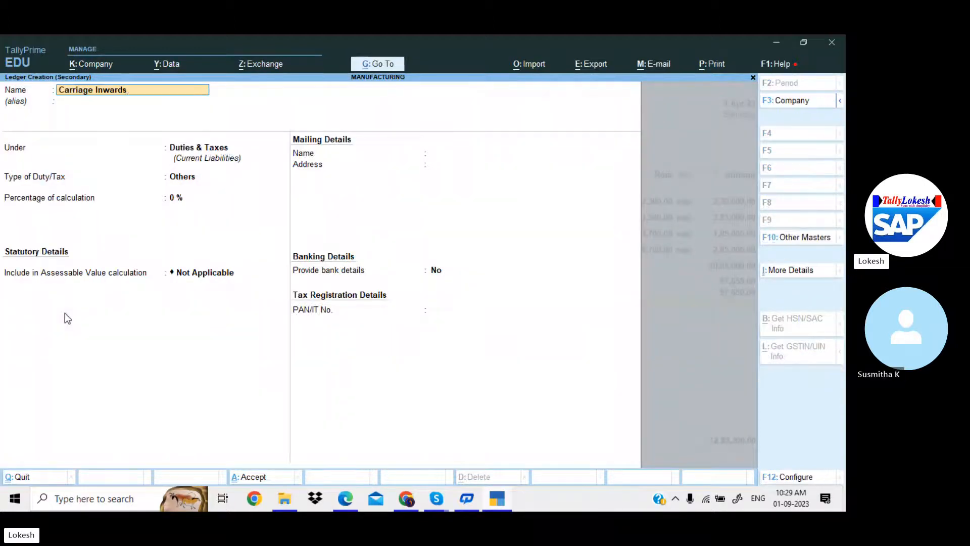
key(Return)
text(di)
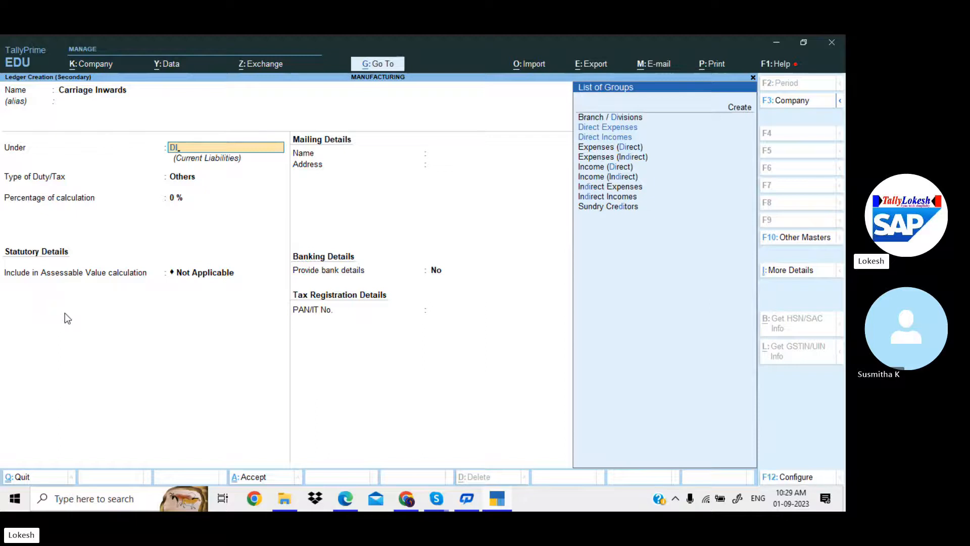
key(Return)
Step: Open the Direct Expenses group for alteration and set its purchase invoice allocation method to Appropriate by Value
key(BackSpace)
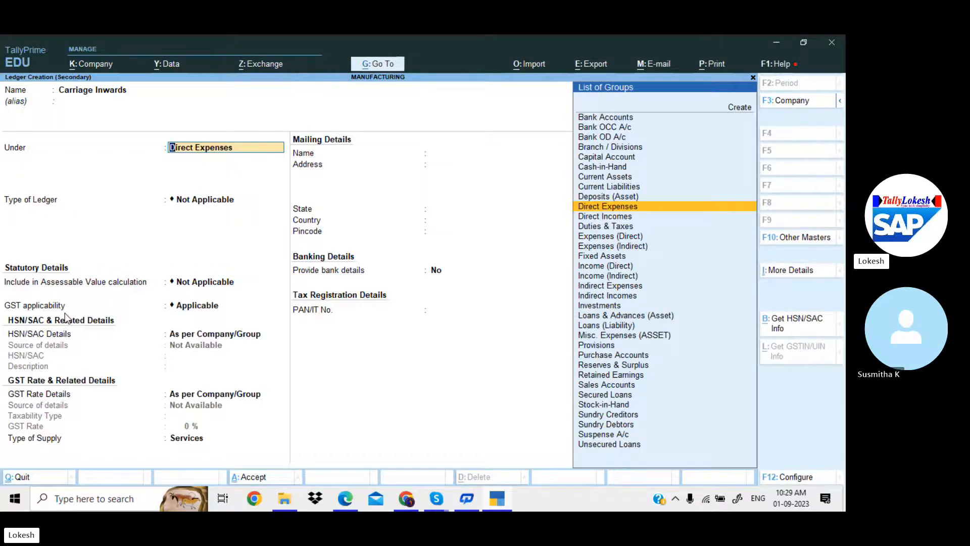
key(ctrl+Return)
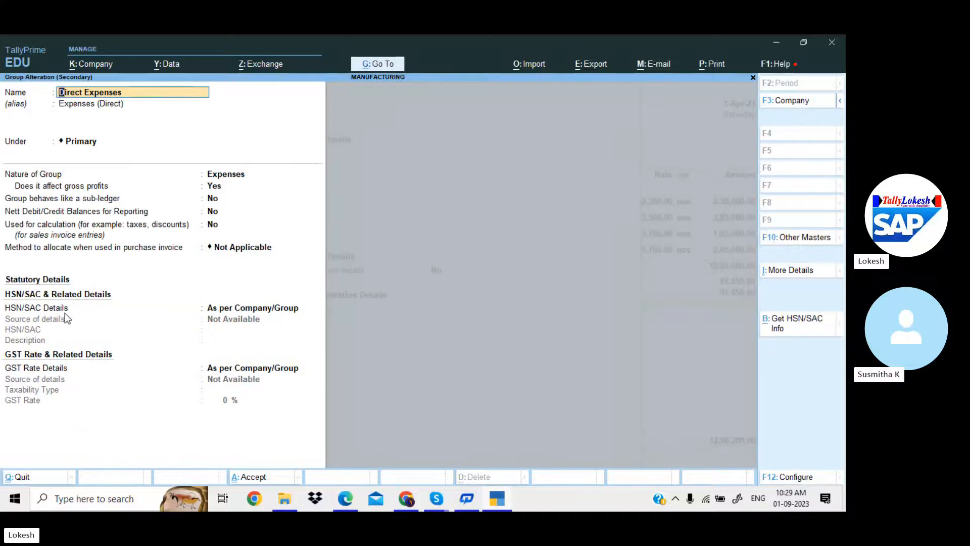
key(Return)
key(Return)
key(Return)
key(Return)
key(Return)
key(Return)
key(Return)
key(Return)
key(Return)
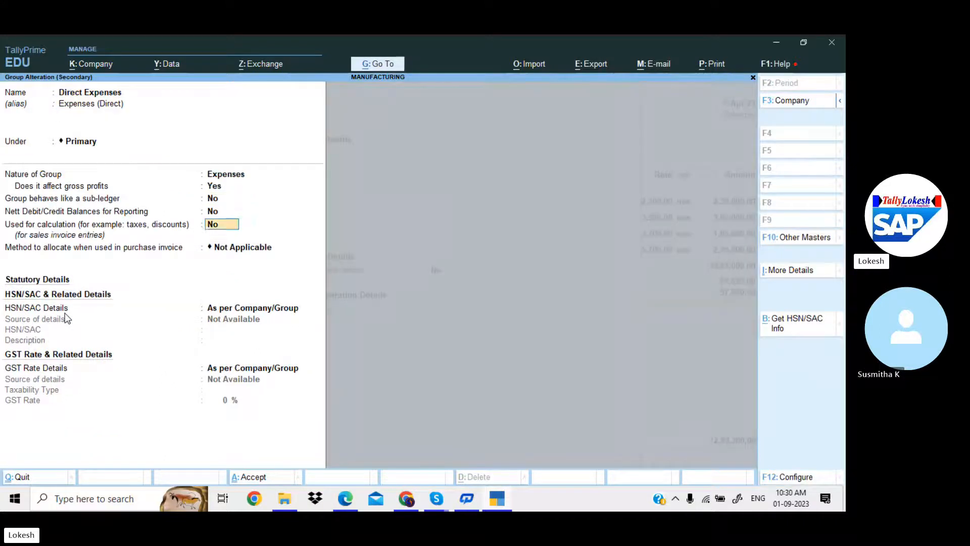
key(Down)
key(Down)
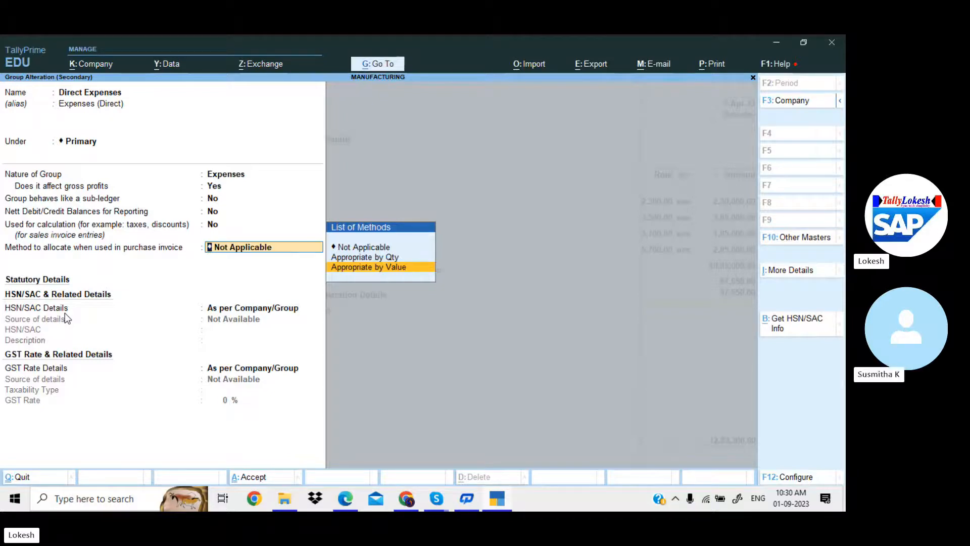
key(Return)
Step: Keep the Direct Expenses group's HSN/SAC and GST rate details as per company/group, save it and resume the Carriage Inwards ledger
key(Return)
key(Return)
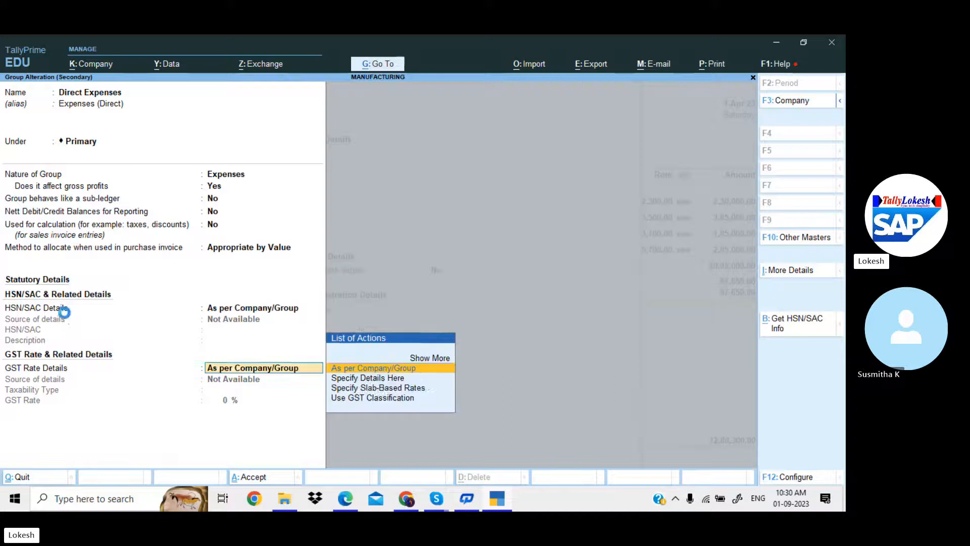
key(Return)
key(Return)
key(Return)
key(Return)
key(Return)
key(Return)
key(Return)
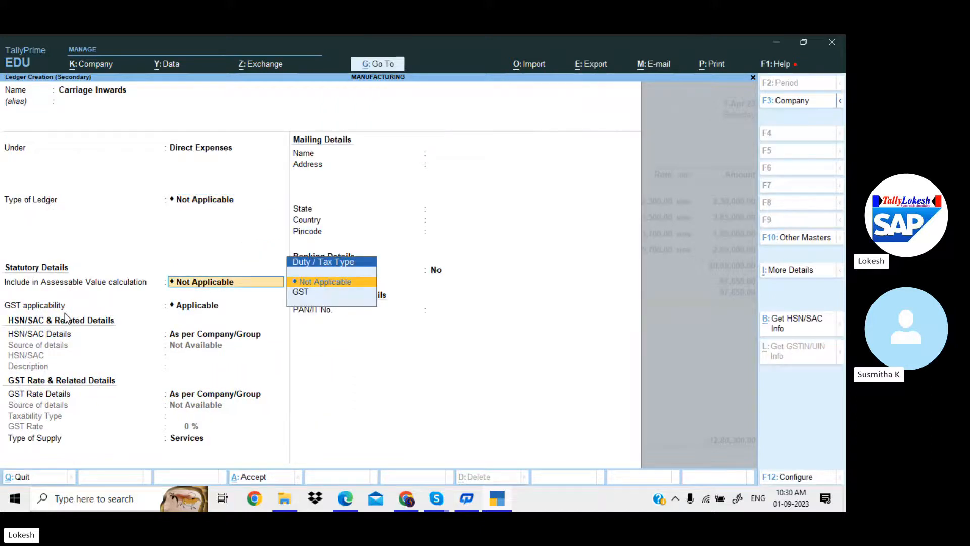
Step: Keep Carriage Inwards out of the assessable value calculation, save the ledger and enter 400 as its amount in the purchase voucher
key(Return)
key(Return)
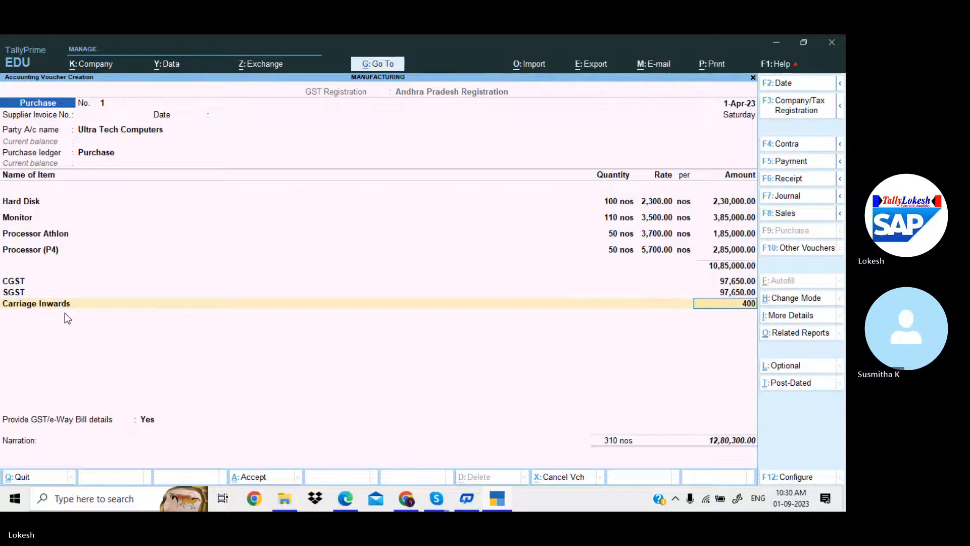
key(Return)
Step: Compare the purchase voucher's total with the total given for transaction 6 in the PDF material
key(alt+Tab)
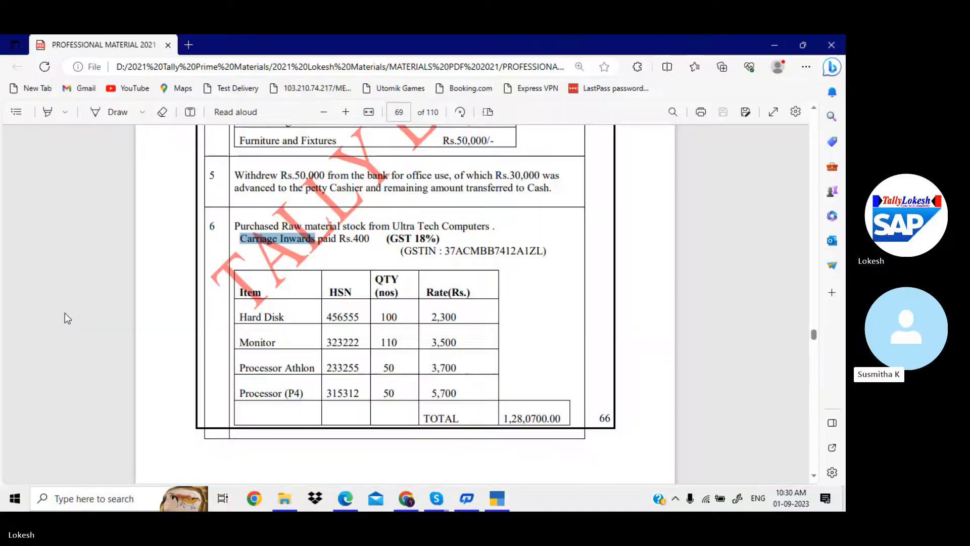
scroll(516, 333, down, 2)
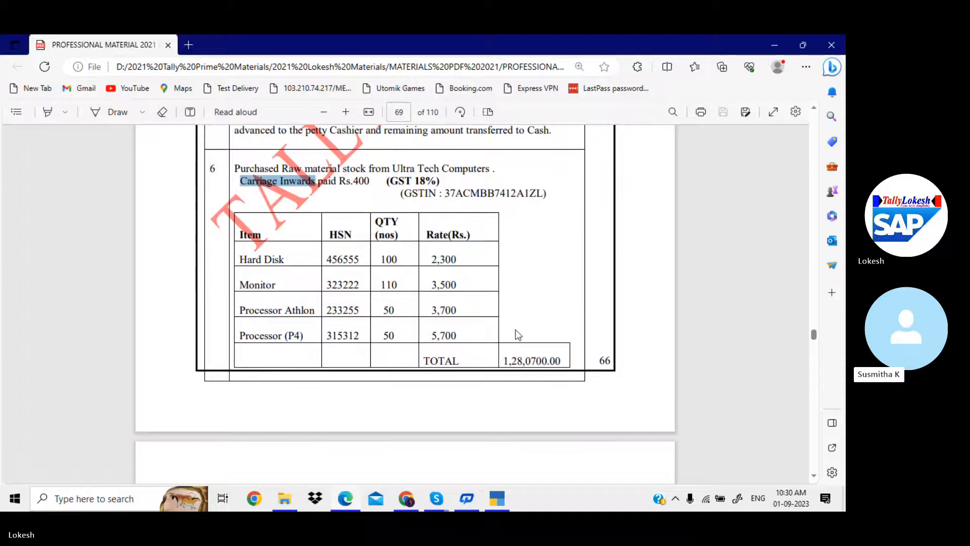
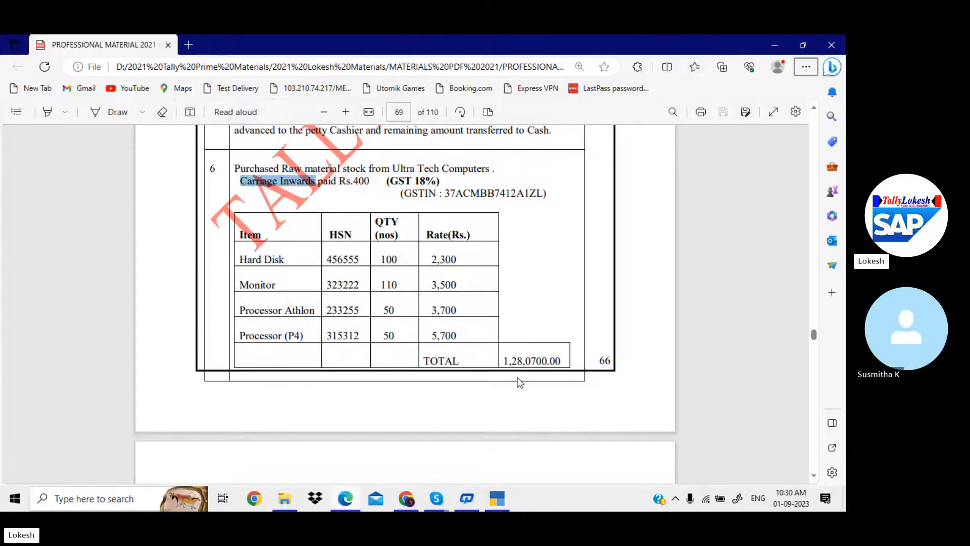
key(alt+Tab)
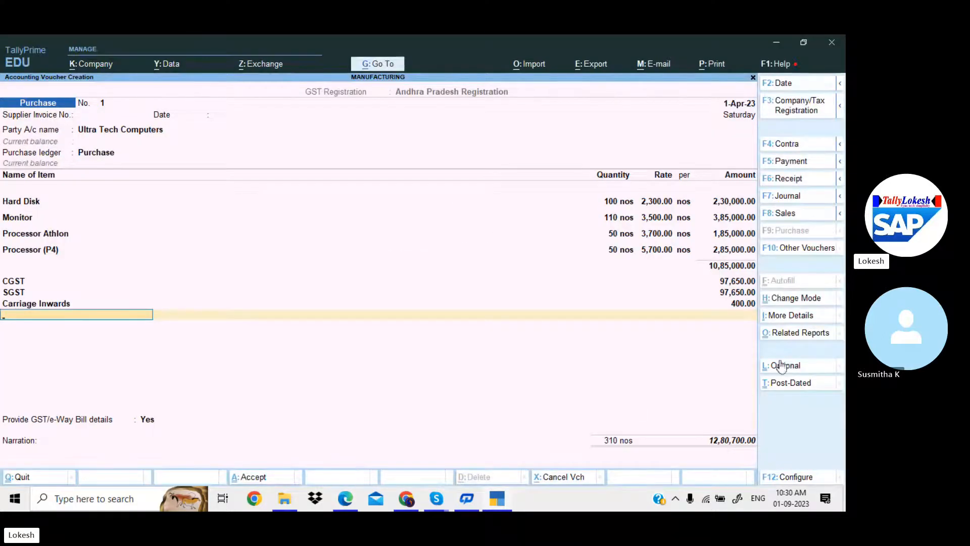
Step: Examine the purchase voucher's detailed GST tax analysis through to the last stock item, then return to the voucher
click(794, 332)
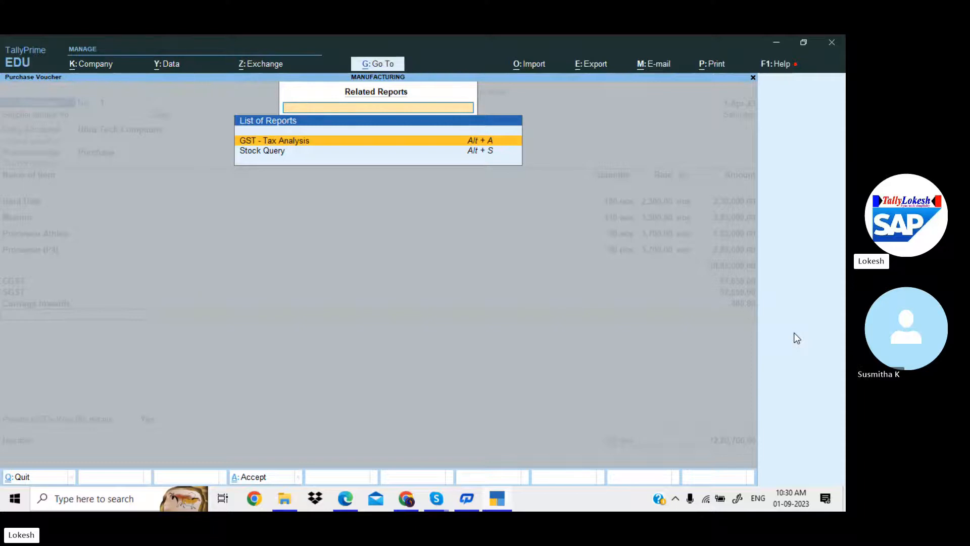
key(Return)
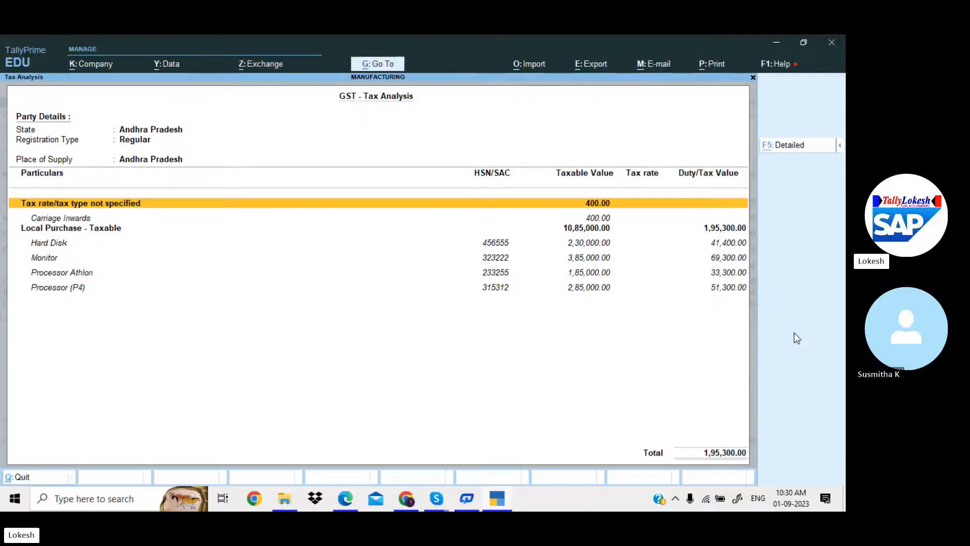
key(alt+F5)
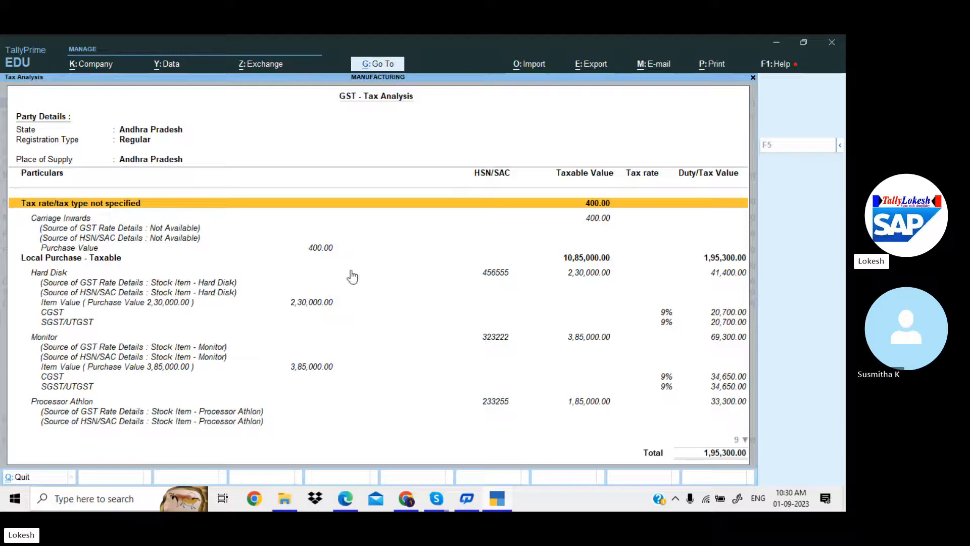
key(Down)
key(Down)
key(Down)
key(Down)
key(Down)
key(Down)
key(Down)
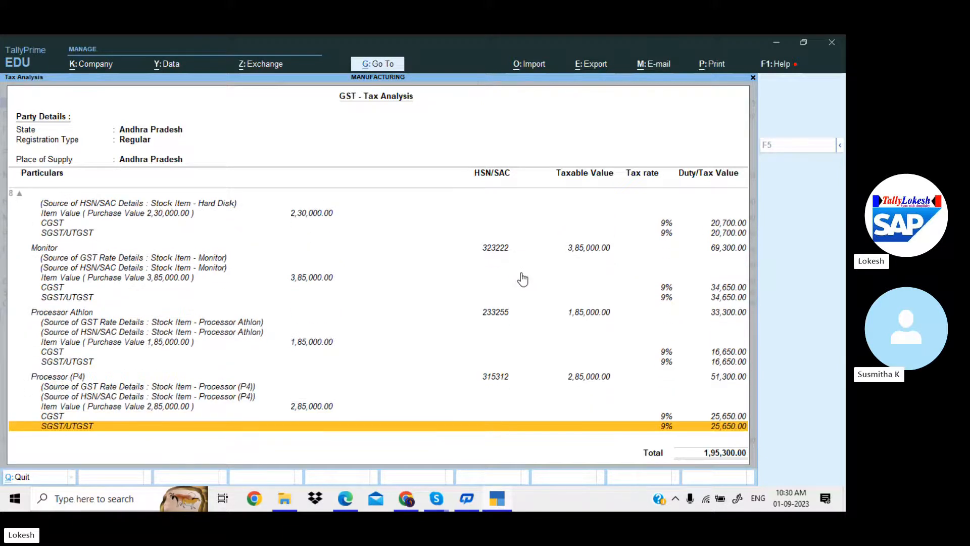
key(Escape)
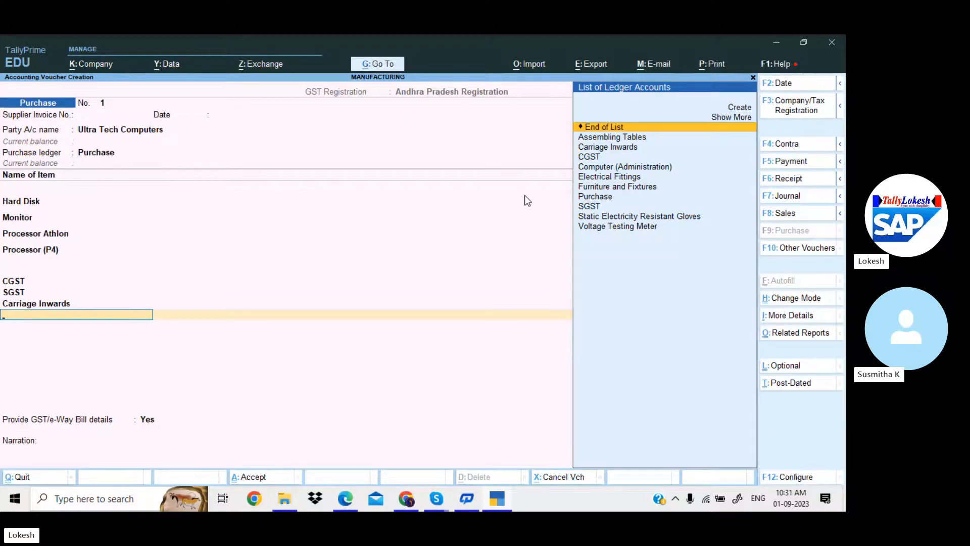
Step: End the ledger list, set Provide GST/e-Way Bill details to No and save the Ultra Tech Computers purchase voucher
key(Return)
key(Up)
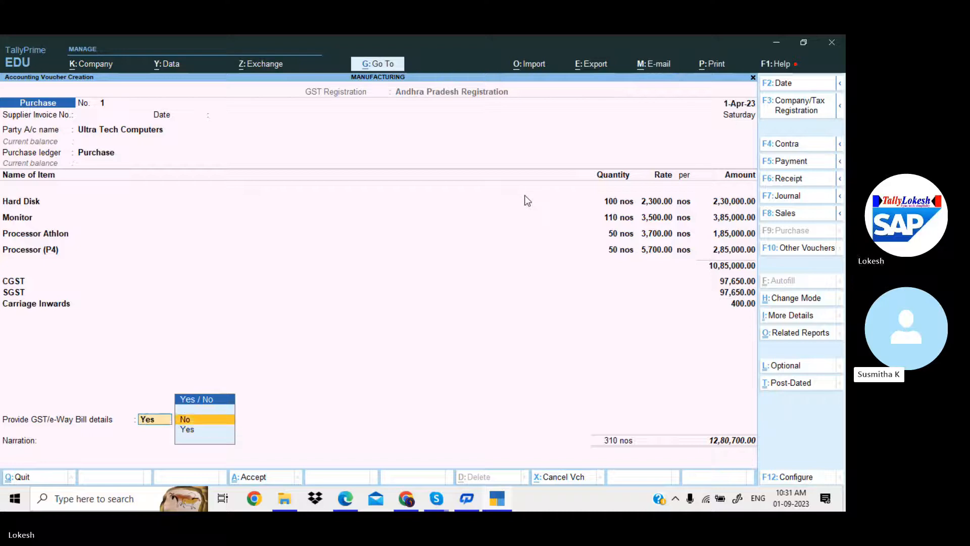
key(Return)
key(Return)
key(Return)
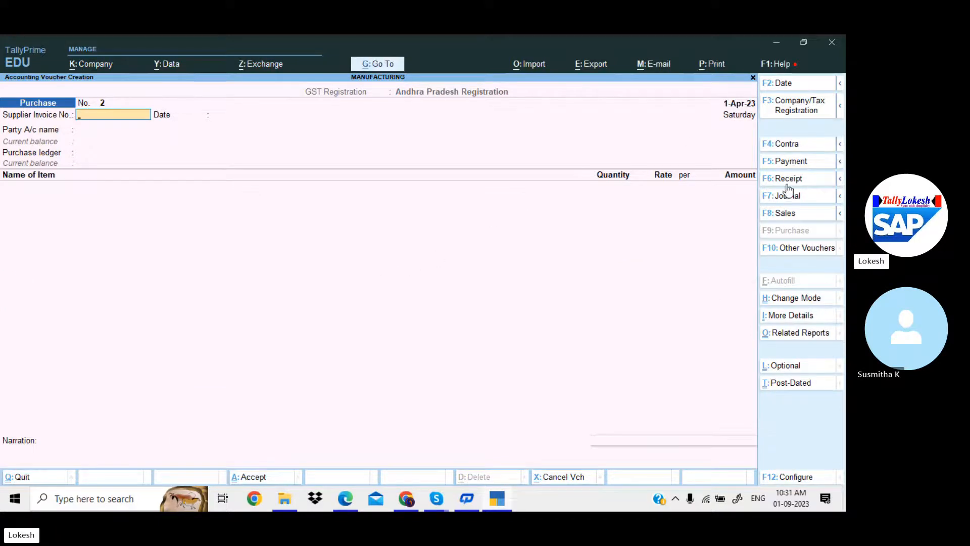
Step: Copy the supplier name Isilon Systems from transaction 7 in the PDF and start a party ledger with it in the new purchase voucher
key(alt+Tab)
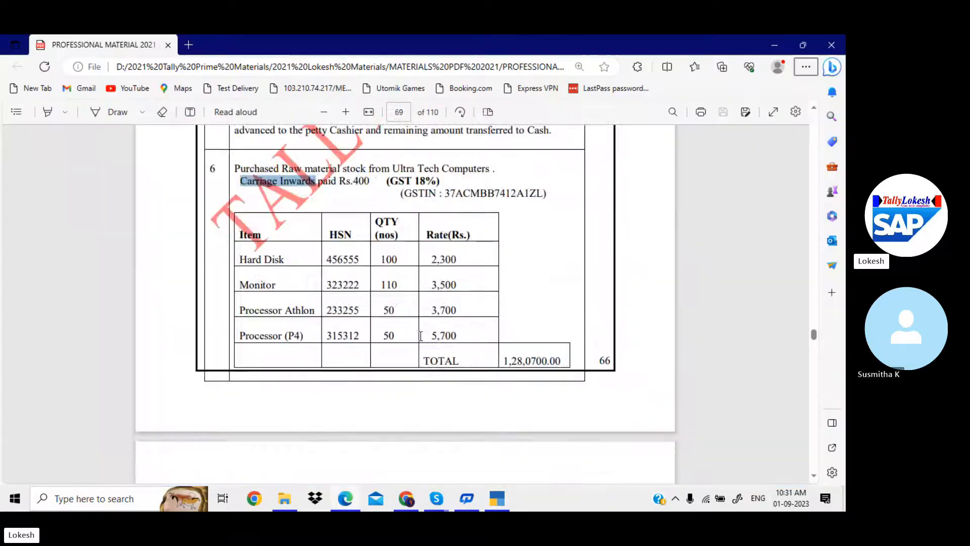
scroll(385, 273, down, 10)
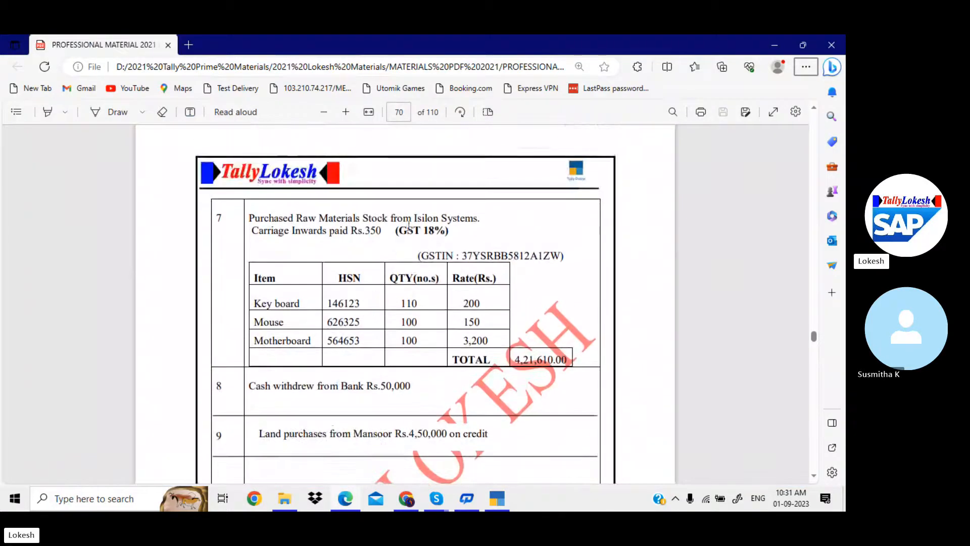
drag(403, 218, 473, 214)
click(419, 221)
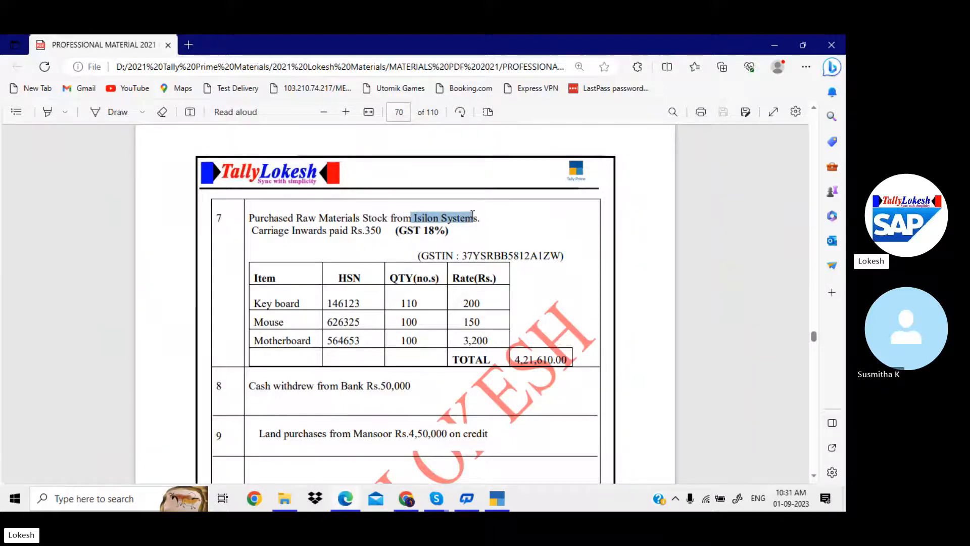
click(495, 499)
key(Return)
key(Return)
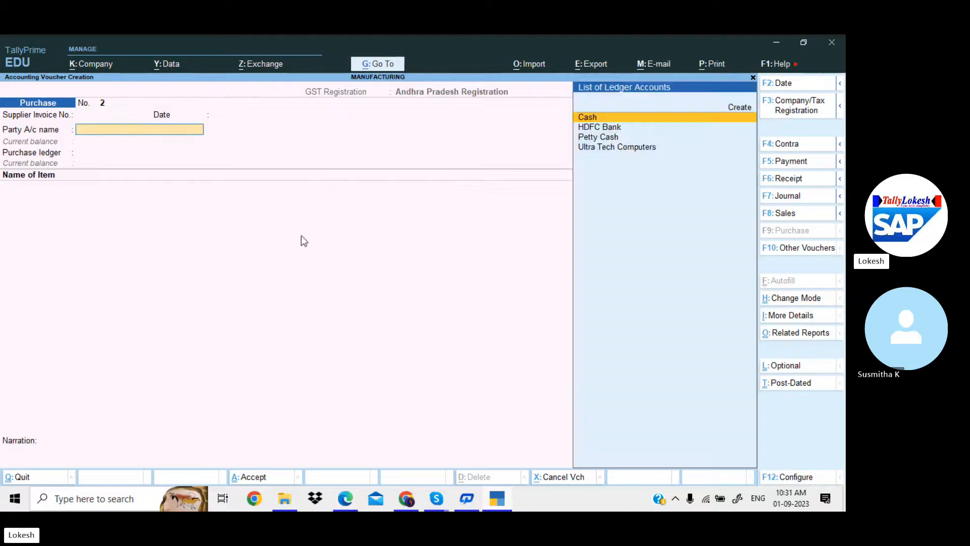
key(alt+c)
key(ctrl+alt+v)
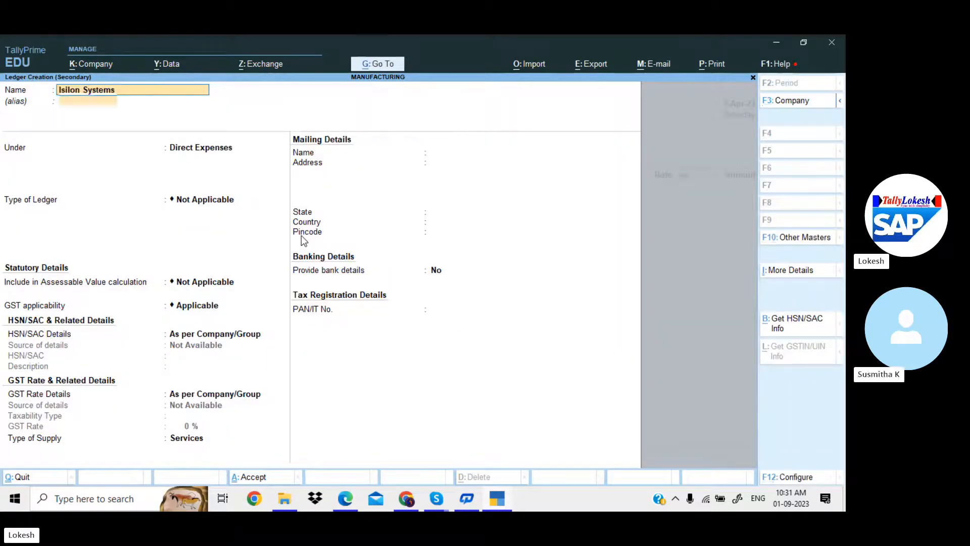
Step: Put the Isilon Systems ledger under Sundry Creditors, keeping the state Andhra Pradesh, the country India and bank details at No
key(Return)
key(Return)
text(SUN)
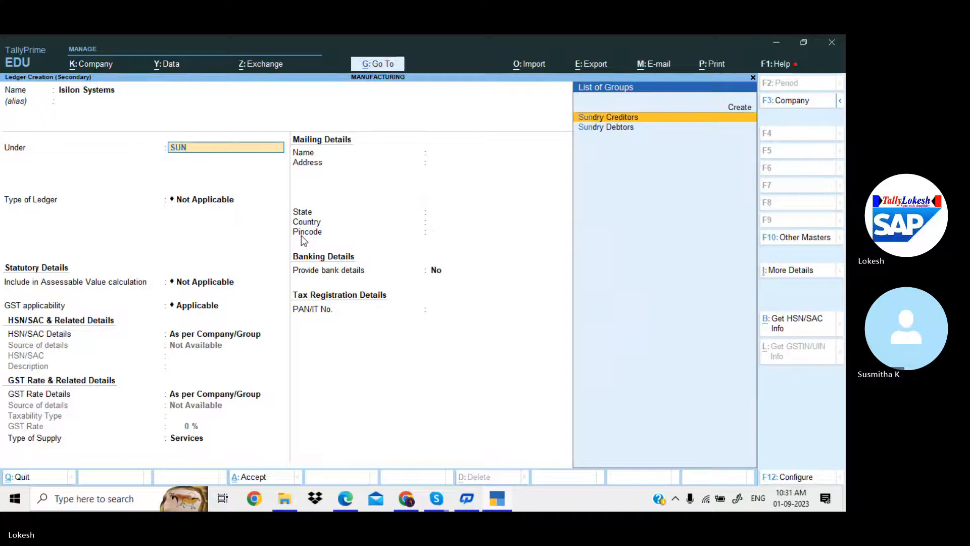
key(Return)
key(Return)
key(Return)
key(Return)
key(Return)
key(Return)
key(Return)
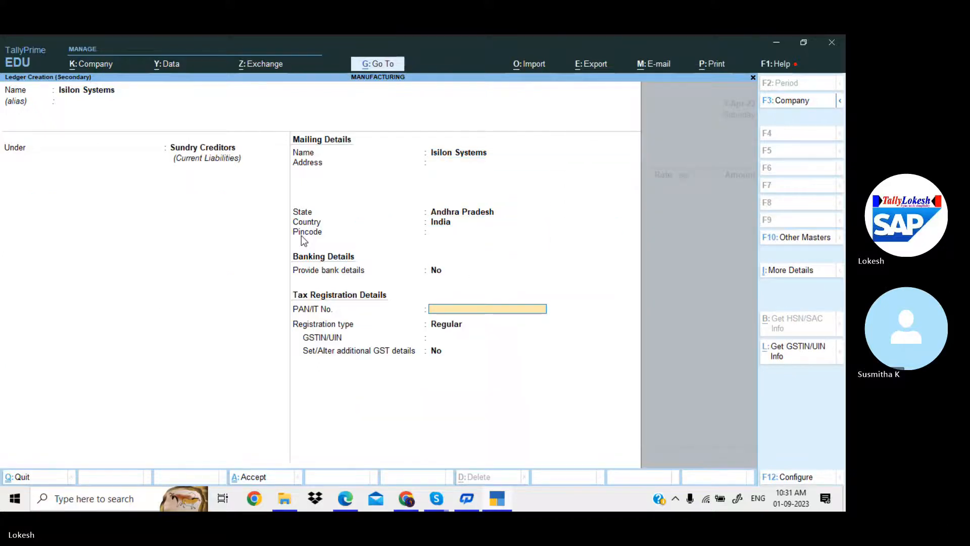
Step: Copy the supplier's GSTIN from transaction 7 in the PDF into the Isilon Systems ledger, keeping the Regular registration type
key(Return)
key(alt+Tab)
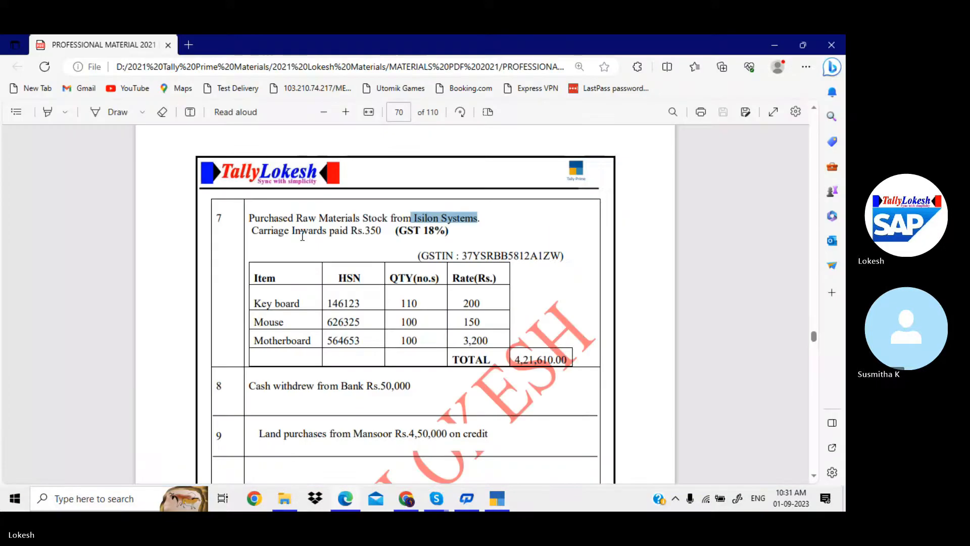
drag(462, 255, 537, 262)
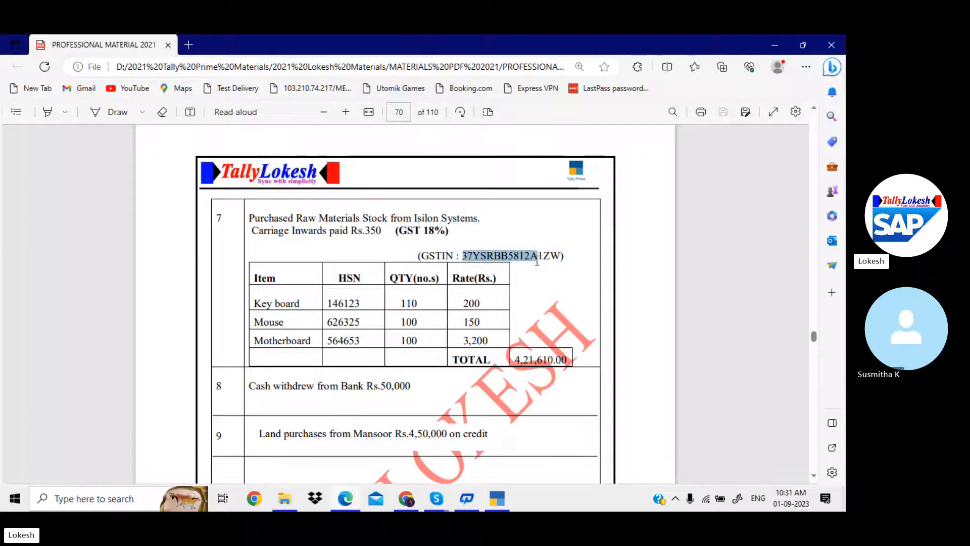
key(ctrl+c)
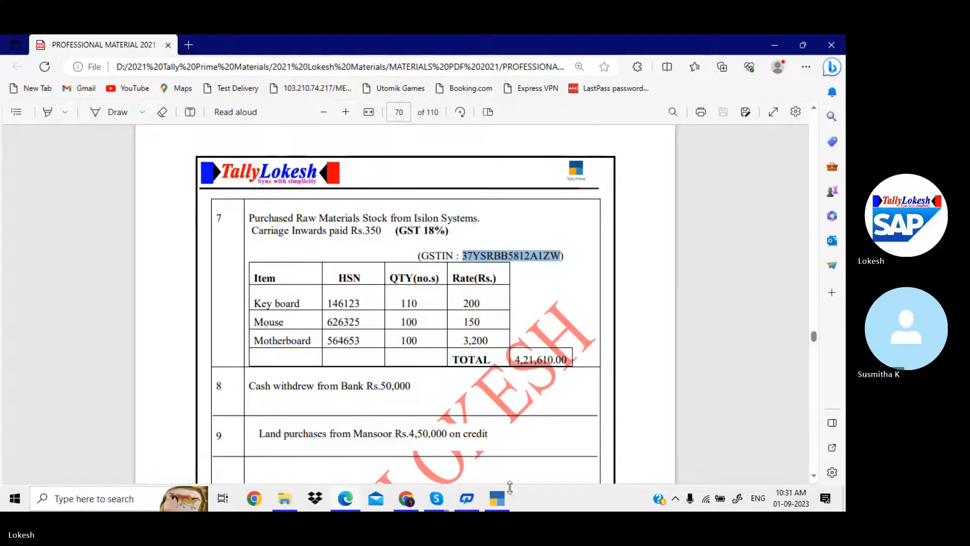
key(alt+Tab)
key(ctrl+alt+v)
key(Return)
key(Return)
key(Return)
key(Return)
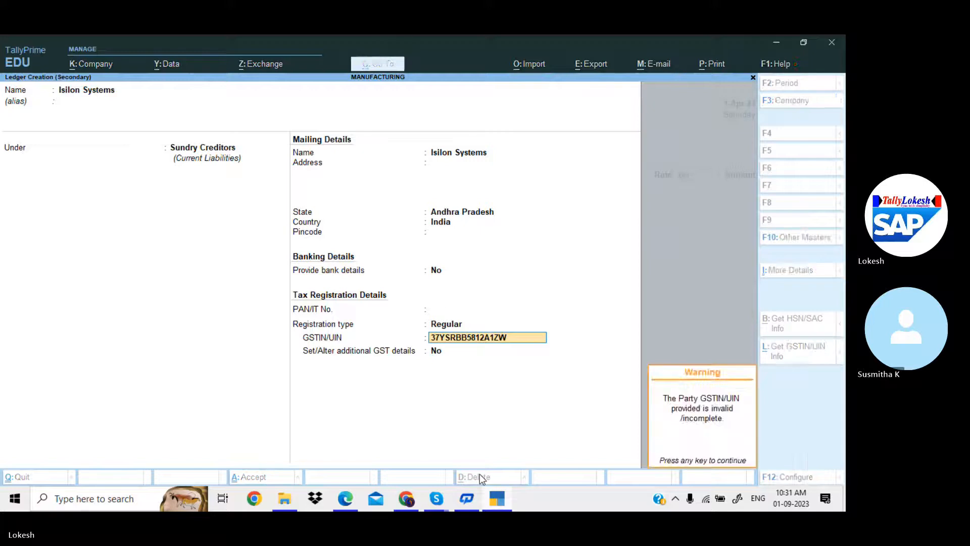
Step: Save the Isilon Systems ledger and accept the purchase voucher's party details with the receipt details left blank
key(Return)
key(Return)
key(Return)
key(Return)
key(Return)
key(Return)
key(Return)
key(Return)
key(Return)
key(Return)
key(Return)
key(Return)
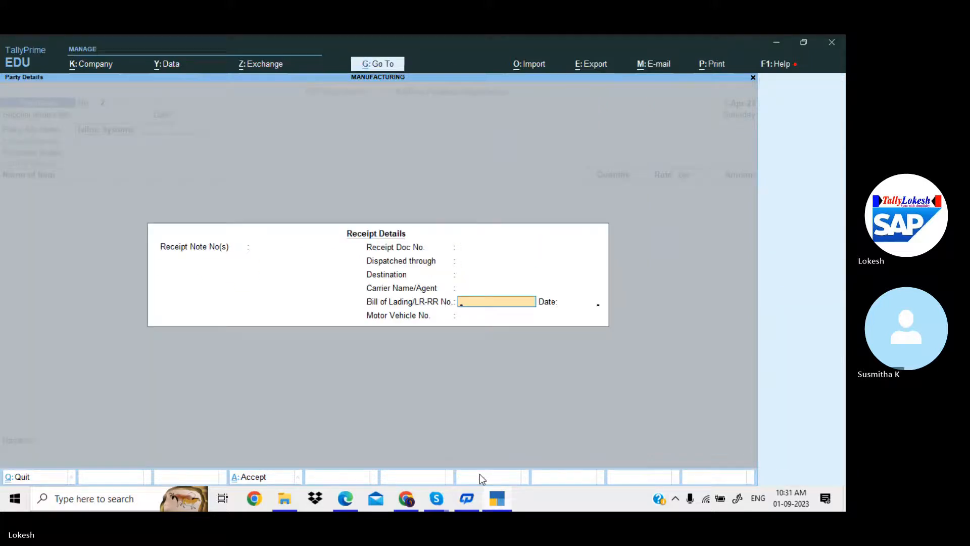
key(Return)
key(Return)
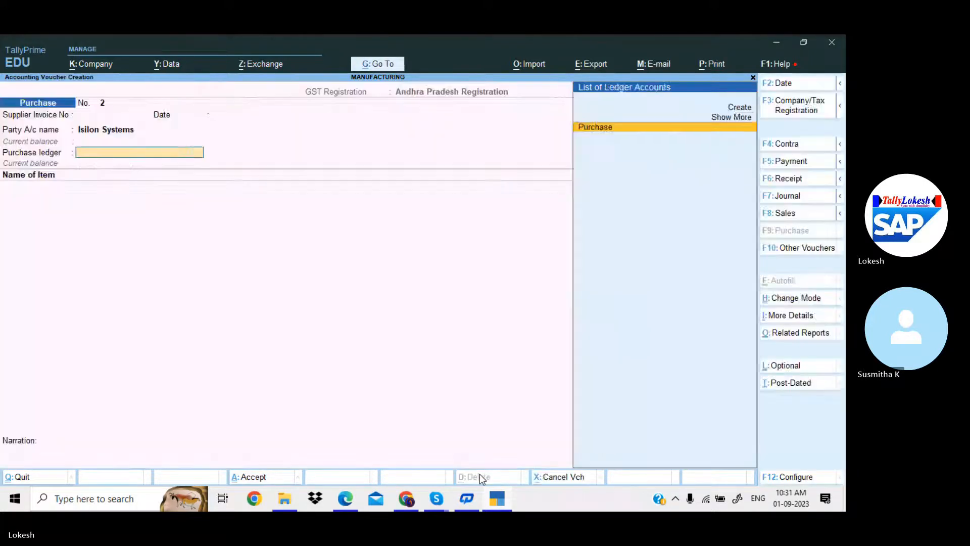
Step: Choose the Purchase ledger and start a new stock item named Key board, copied from transaction 7 in the PDF
key(alt+c)
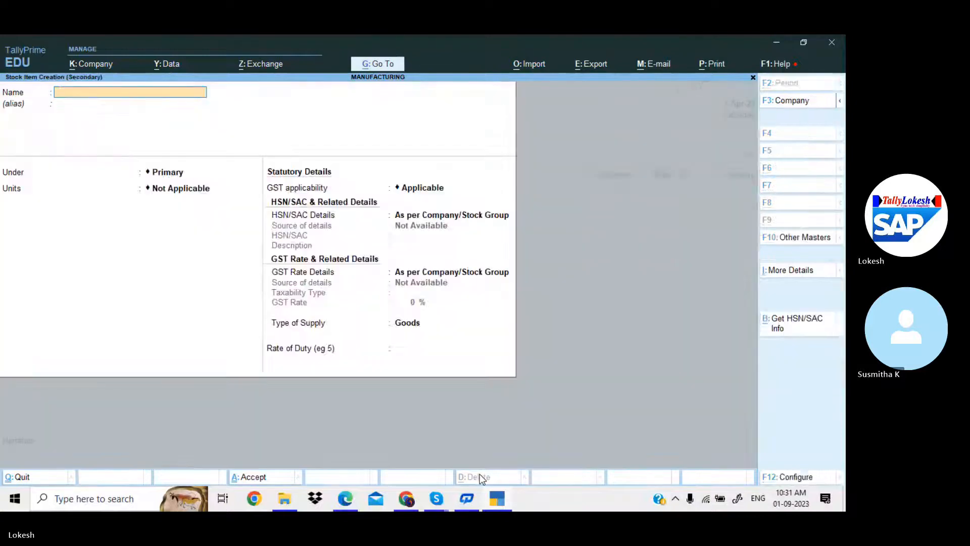
key(alt+Tab)
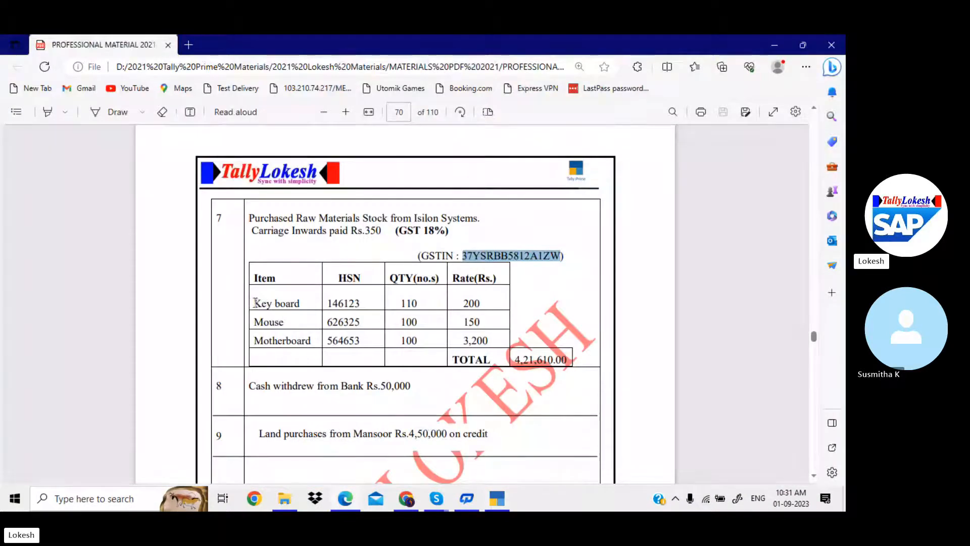
drag(251, 301, 282, 305)
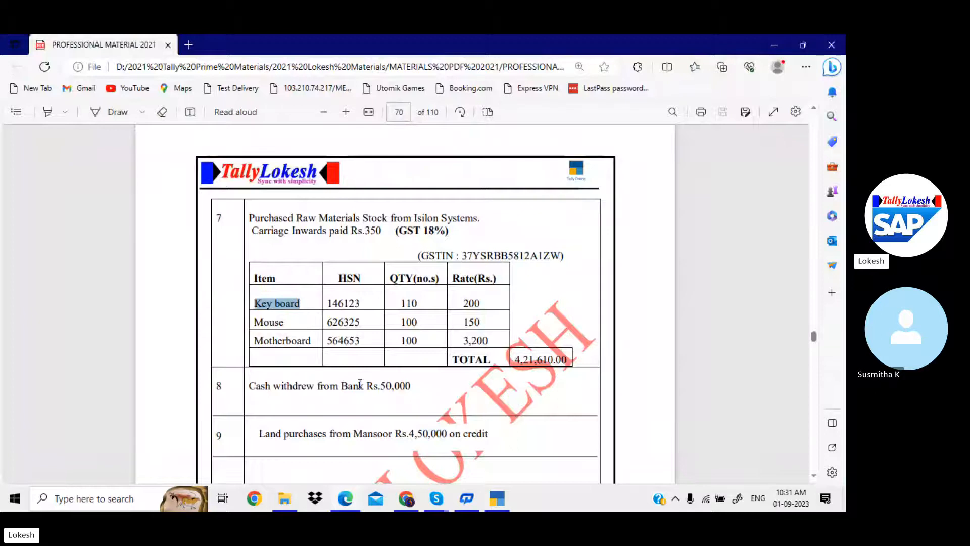
key(alt+Tab)
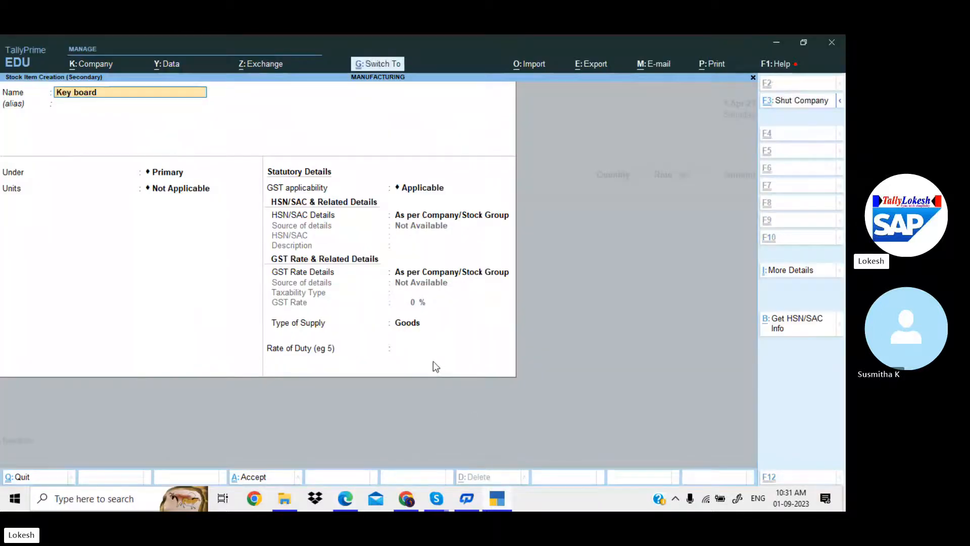
Step: Place the Key board item under Raw material with nos as its unit, no alternate units and GST applicable
key(Return)
key(Down)
key(Return)
key(Down)
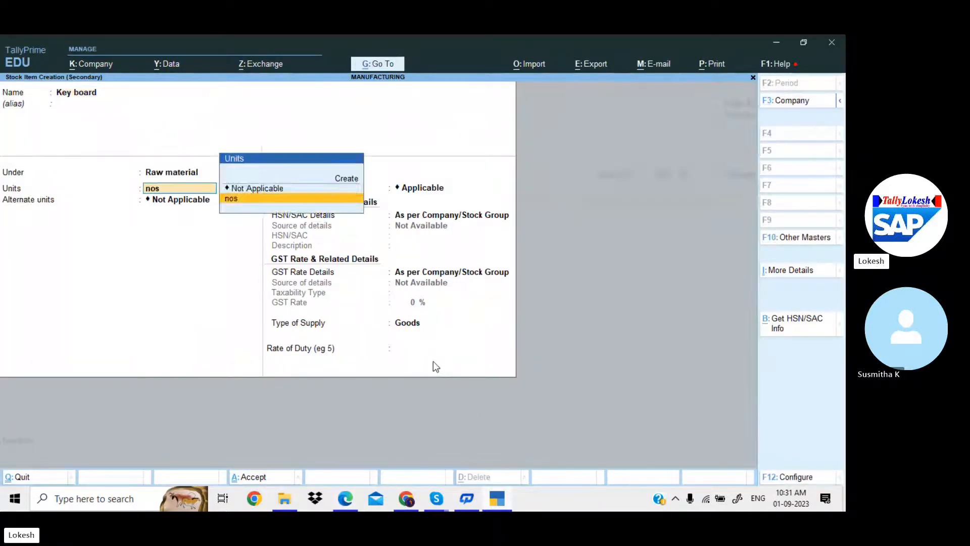
key(Return)
key(Return)
key(Return)
Step: Set Key board's HSN/SAC details to Specify Details Here and enter HSN 146123, copied from transaction 7 in the PDF
key(Down)
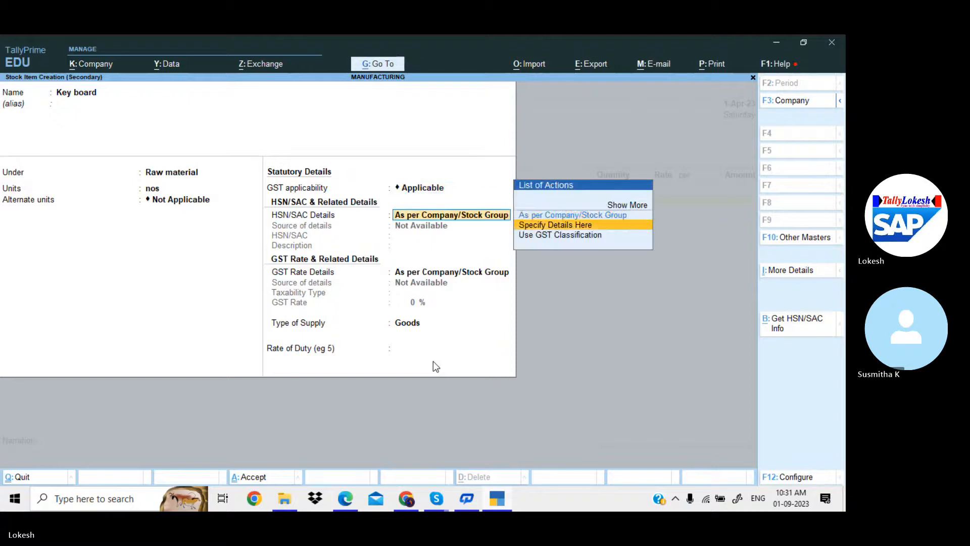
key(Return)
key(alt+Tab)
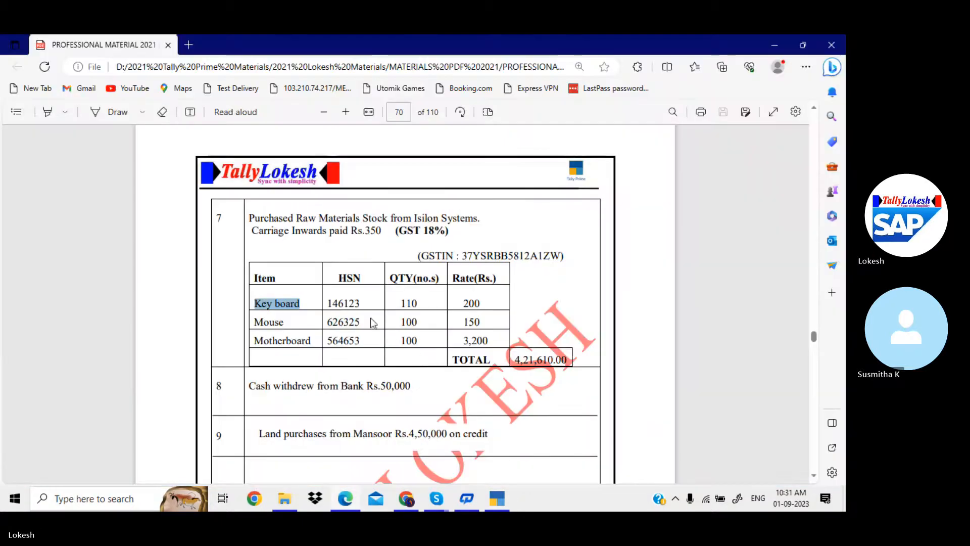
drag(327, 303, 360, 305)
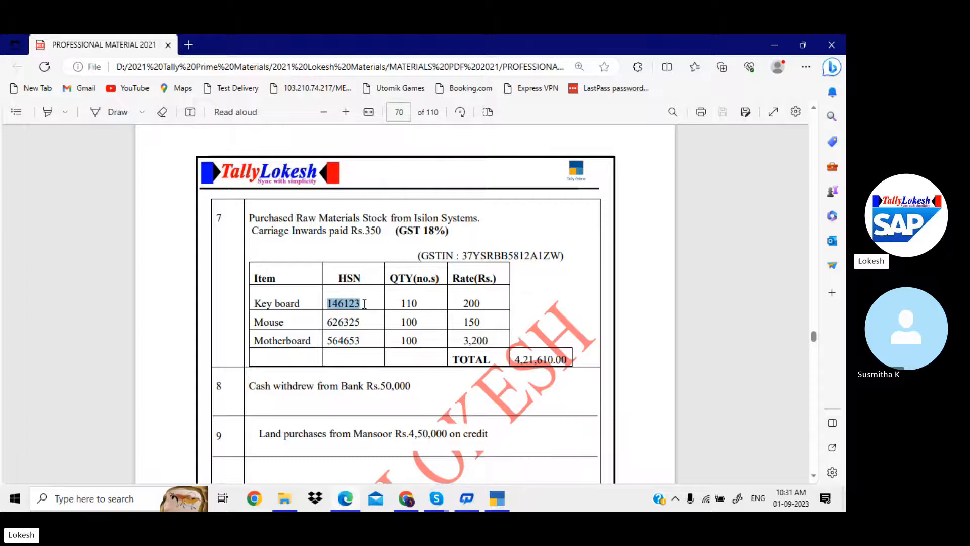
key(ctrl+c)
key(alt+Tab)
key(ctrl+alt+v)
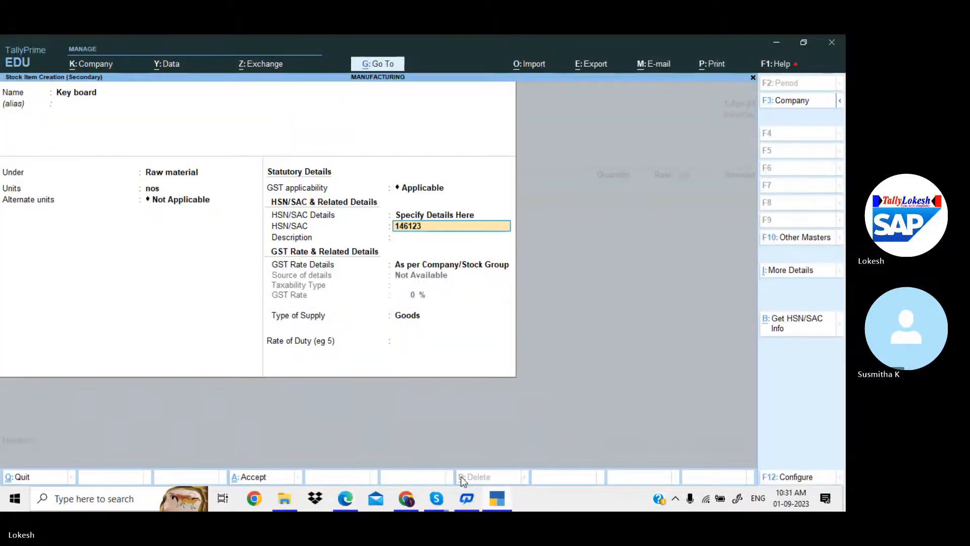
Step: Set Key board's GST rate details to Specify Details Here, Taxable at 18% with Goods as the supply type, and save the item
key(Return)
key(Return)
key(Down)
key(Return)
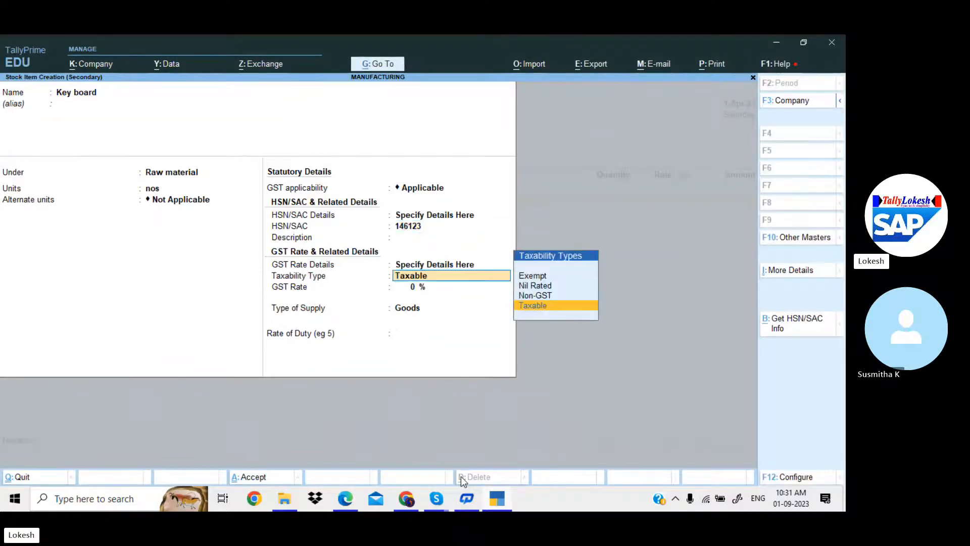
key(Return)
key(alt+Tab)
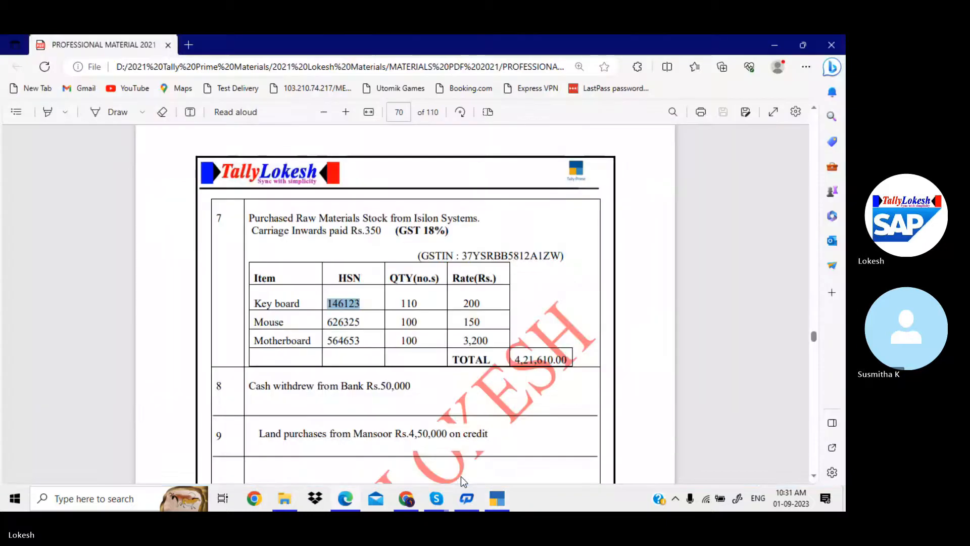
key(alt+Tab)
text(18)
key(Return)
key(Return)
key(Return)
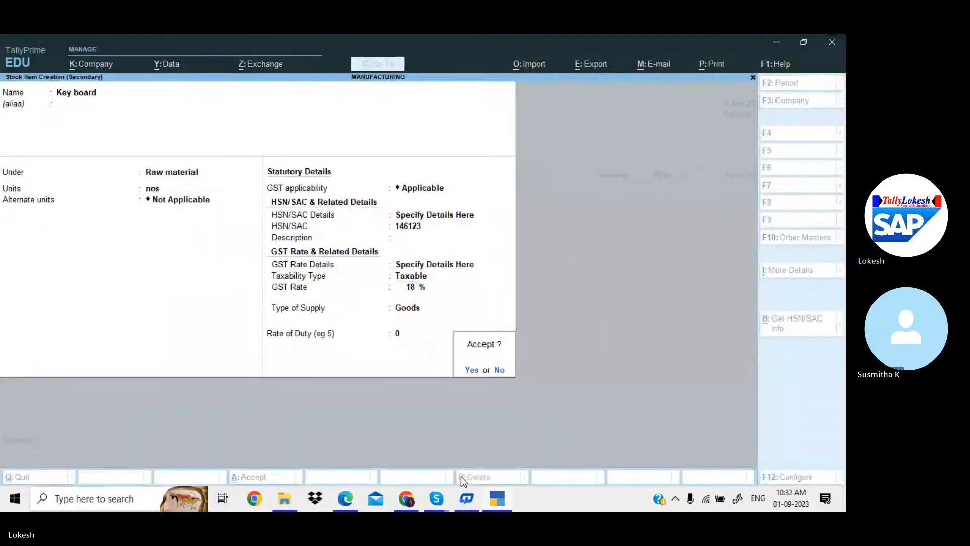
key(Return)
Step: Enter the Key board line in the purchase voucher with quantity 110 nos and rate 200, as given in the PDF's transaction 7
key(alt+Tab)
key(alt+Tab)
text(110)
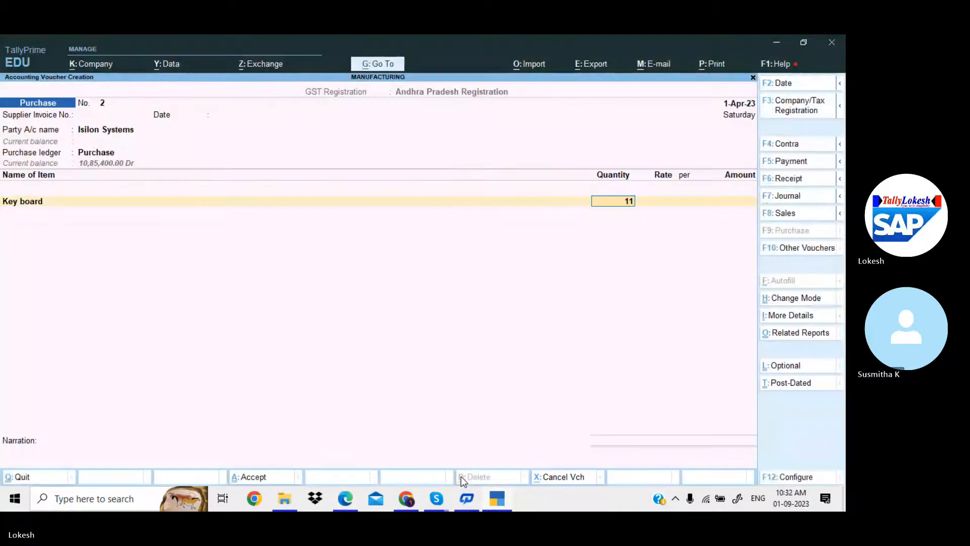
key(Return)
text(200)
key(Return)
key(Return)
key(Return)
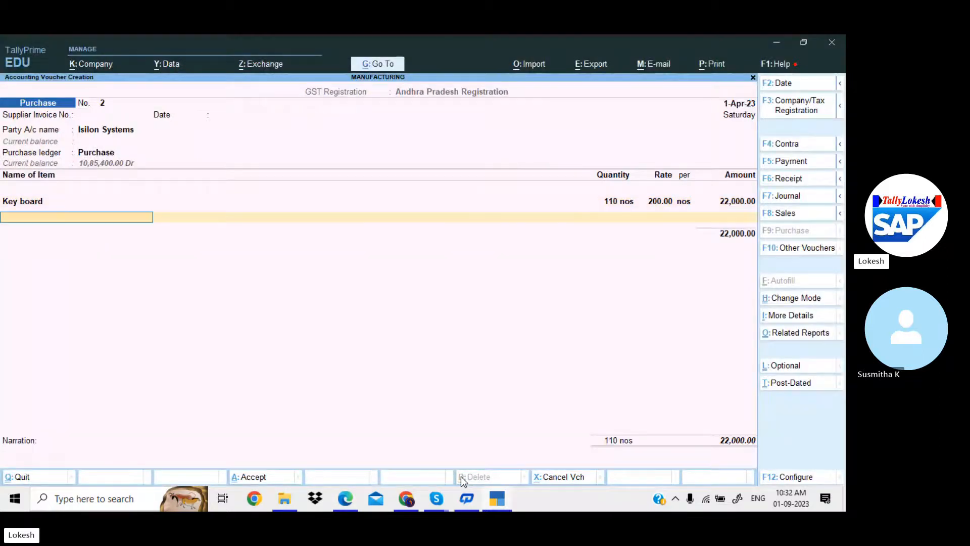
Step: Start a new stock item named Mouse from the purchase voucher, with the name copied from transaction 7 in the PDF and no alias
key(alt+c)
key(alt+Tab)
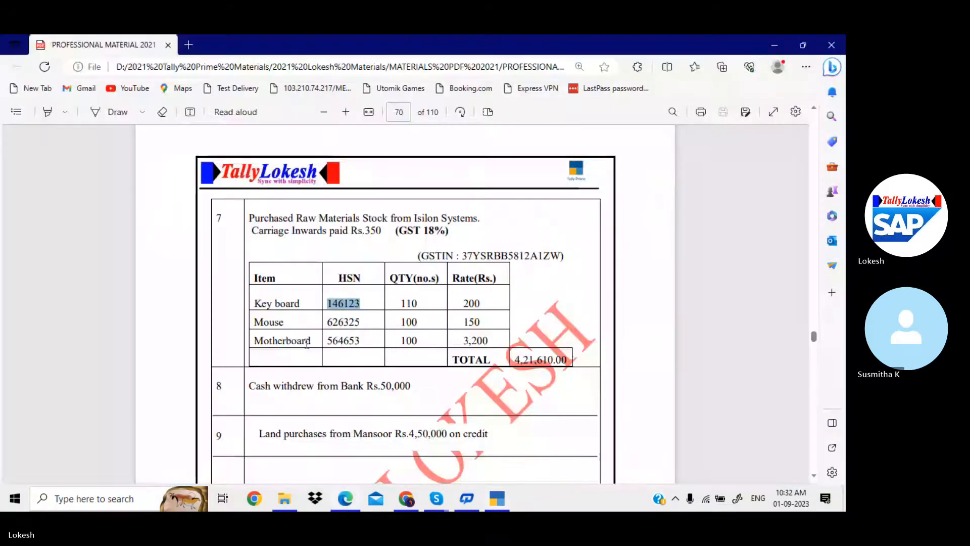
drag(256, 322, 281, 326)
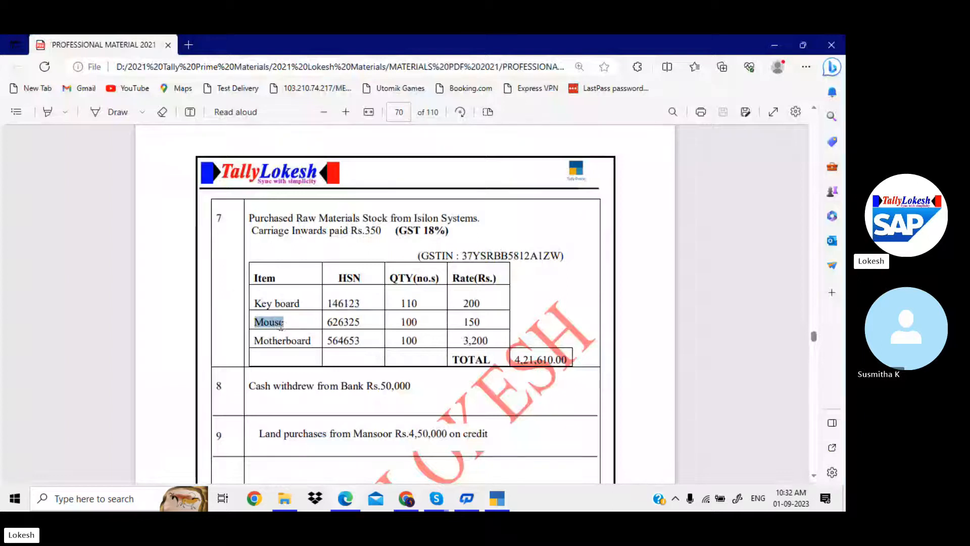
key(ctrl+c)
click(496, 500)
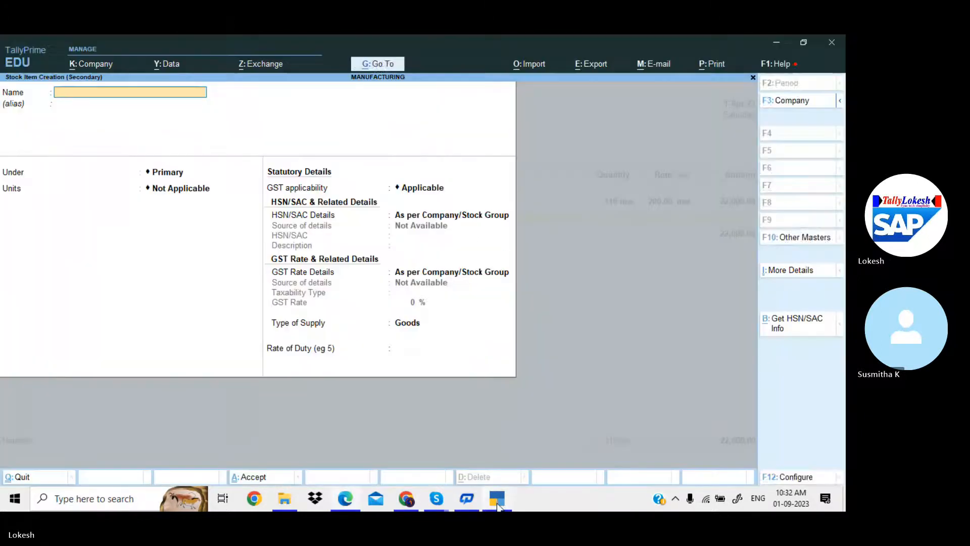
key(ctrl+alt+v)
key(Return)
key(Return)
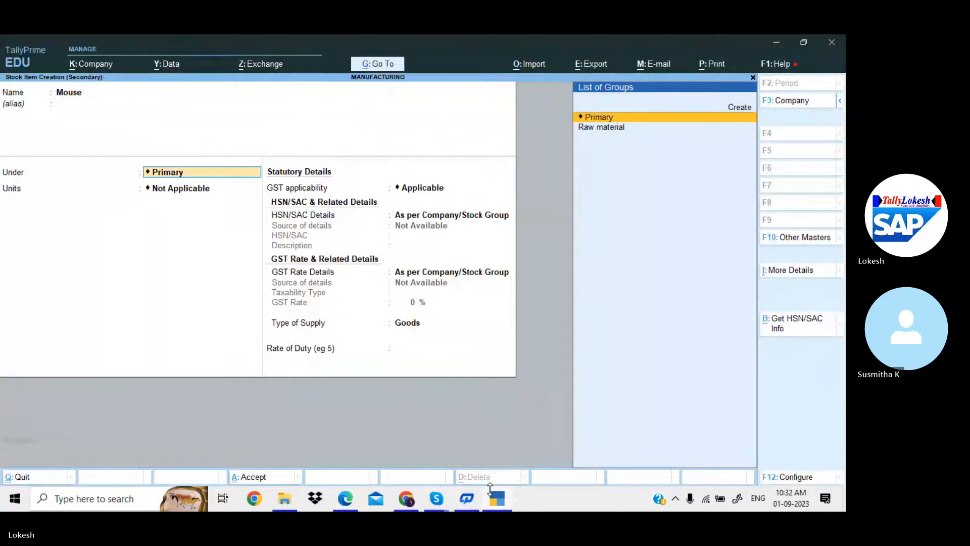
Step: Place the Mouse item under Raw material with nos as its unit, no alternate units and GST applicable
key(Down)
key(Return)
key(Down)
key(Return)
key(Return)
key(Return)
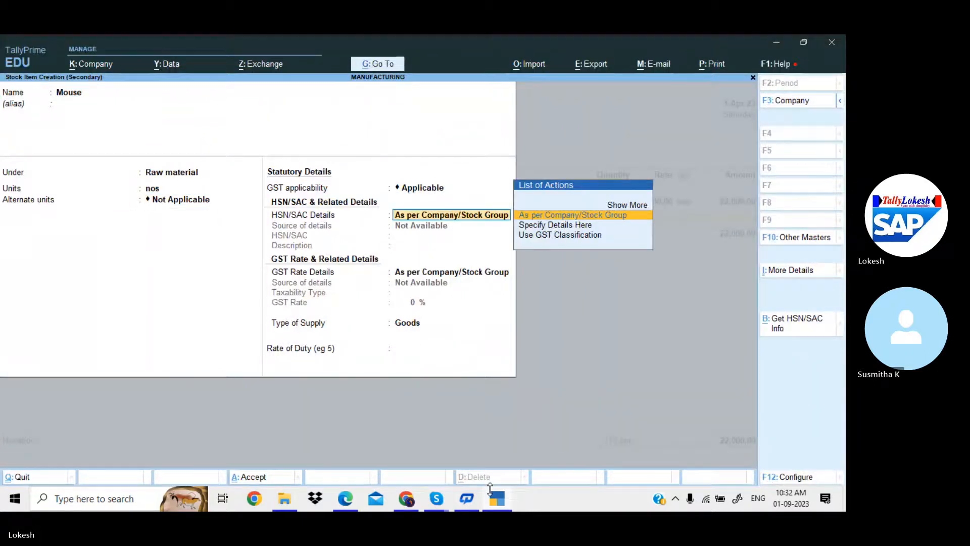
Step: Set Mouse's HSN/SAC details to Specify Details Here and enter HSN 626325, copied from transaction 7 in the PDF, leaving the description blank
key(Down)
key(Return)
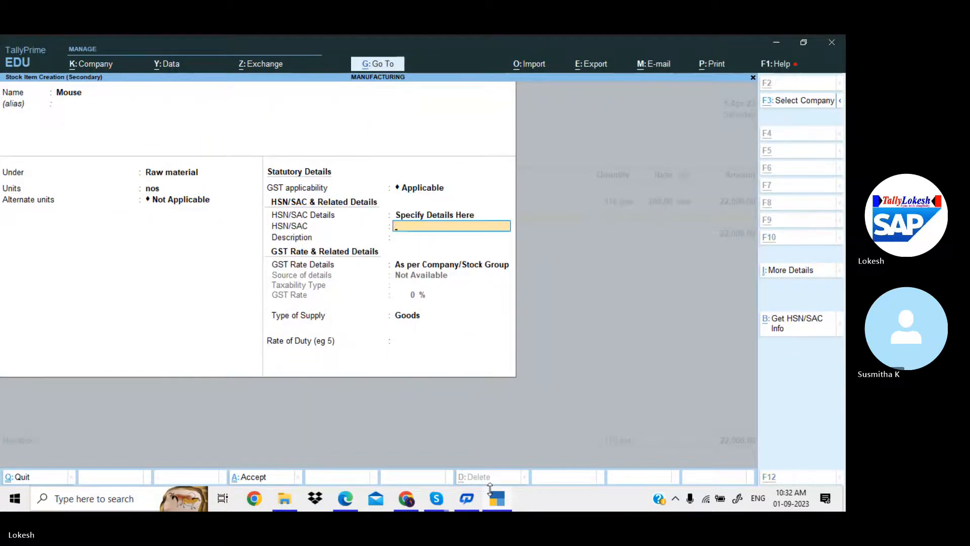
key(alt+Tab)
key(alt+Tab)
text(1)
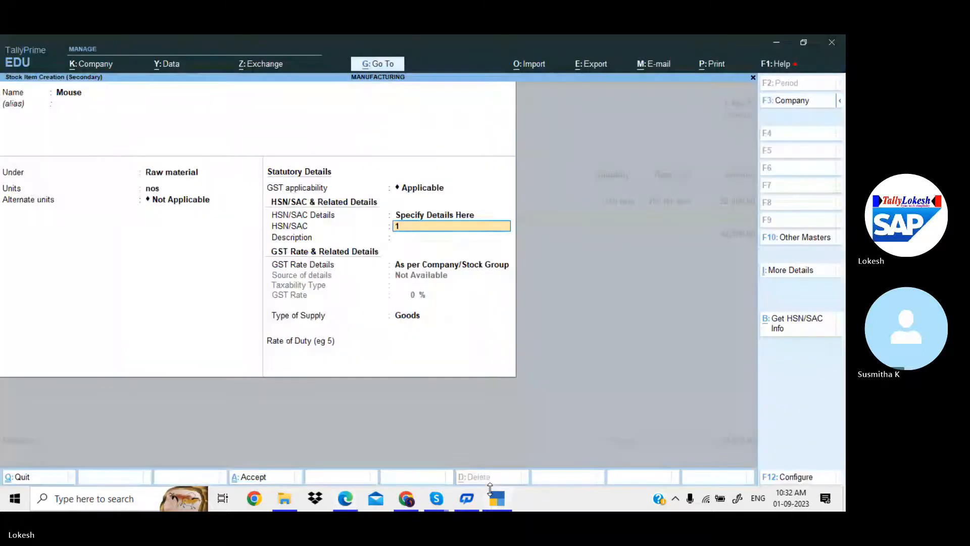
key(alt+Tab)
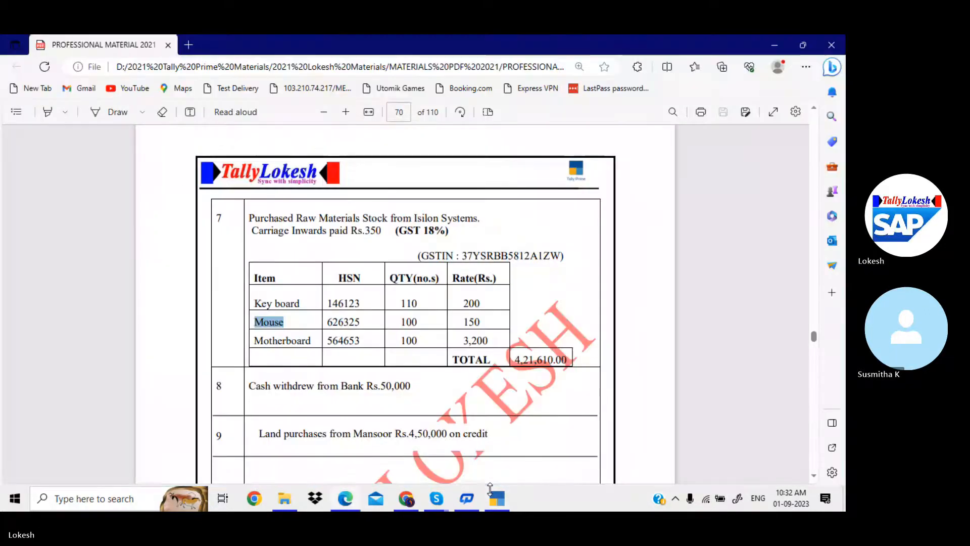
drag(327, 322, 364, 323)
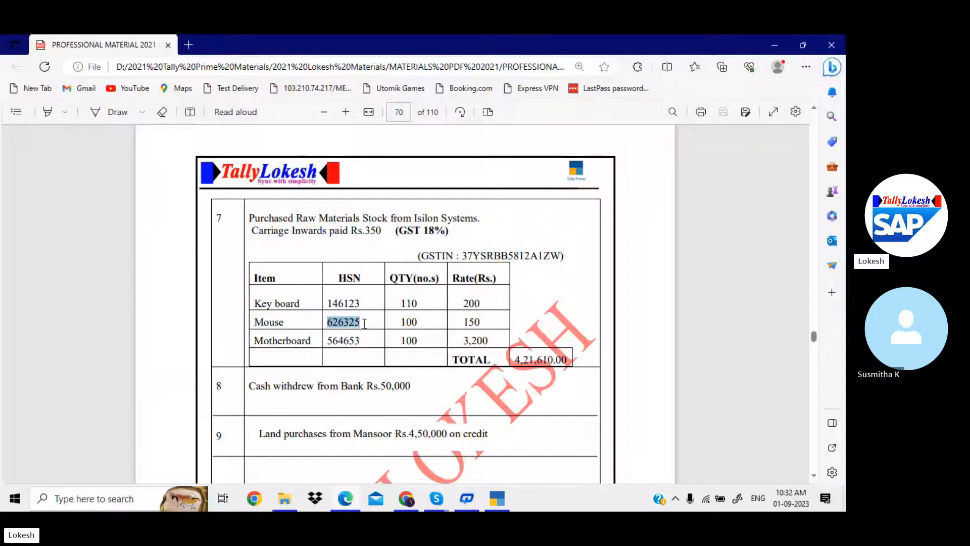
click(497, 499)
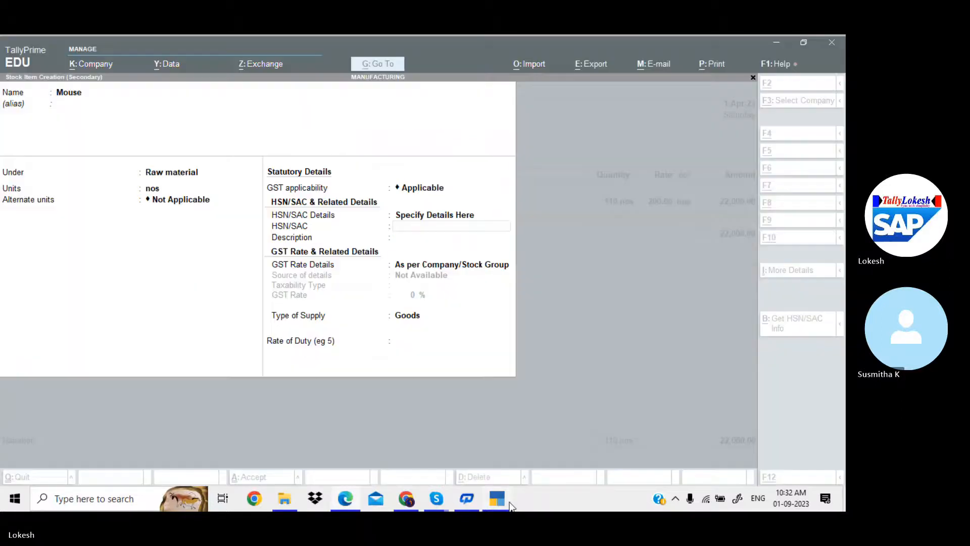
key(ctrl+v)
key(Return)
key(Return)
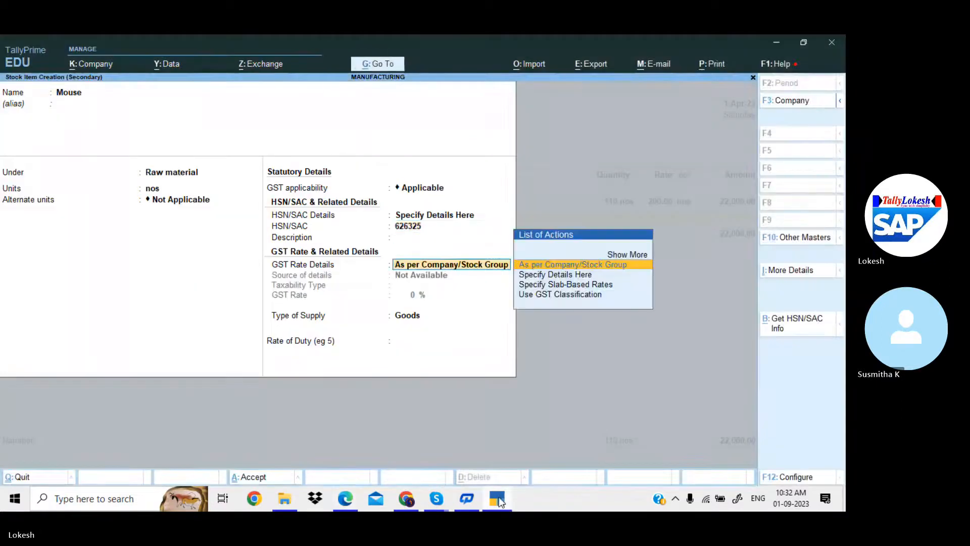
Step: Specify the Mouse item's GST rate details directly as Taxable at 18% and save the stock item
key(Down)
key(Return)
key(Return)
click(499, 498)
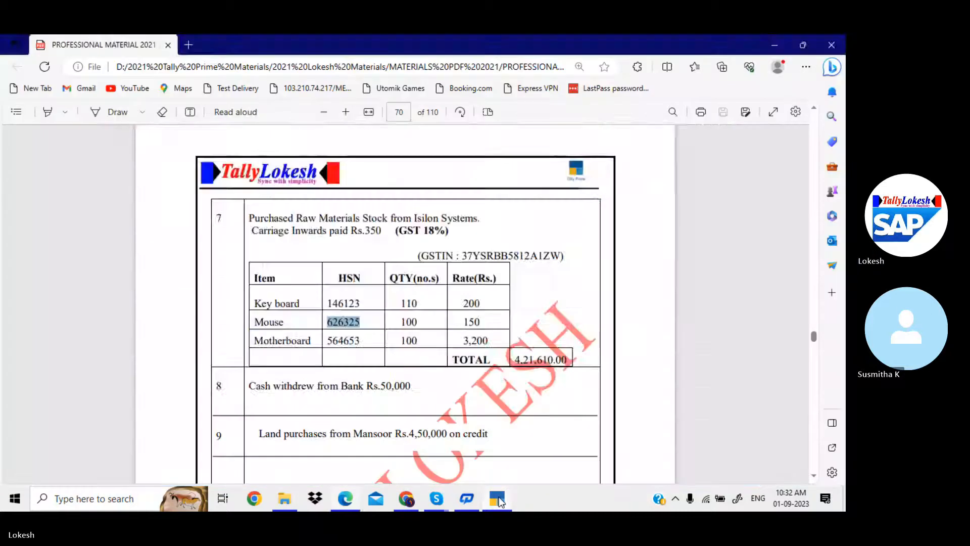
click(498, 497)
key(Return)
key(Return)
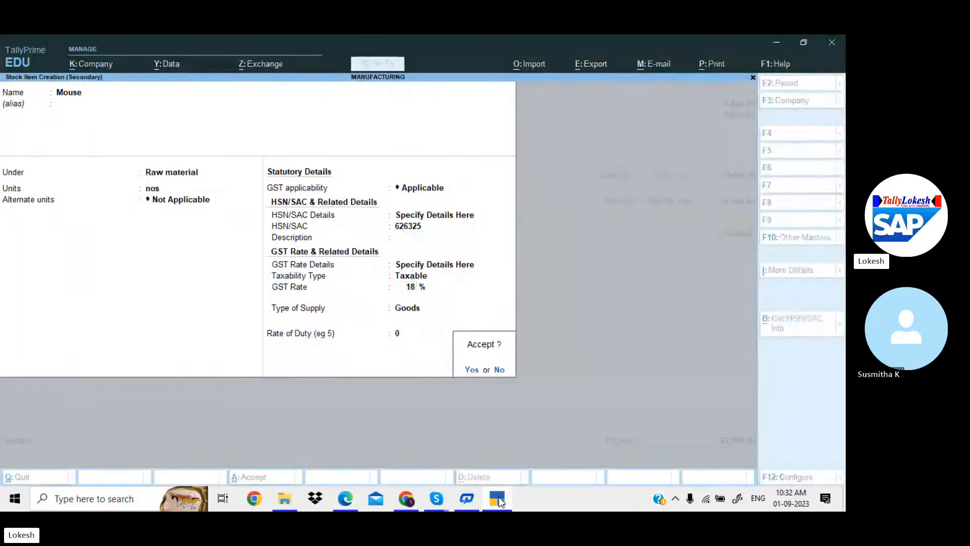
key(Return)
Step: Enter the Mouse line of the purchase voucher with a quantity of 100 nos at a rate of 150
key(alt+Tab)
key(alt+Tab)
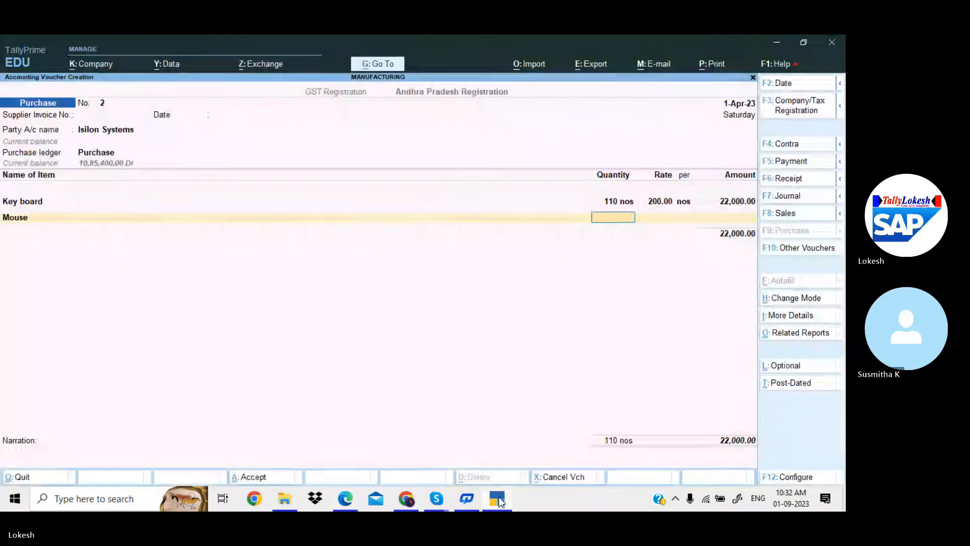
text(100)
key(Return)
text(150)
key(Return)
key(Return)
key(Return)
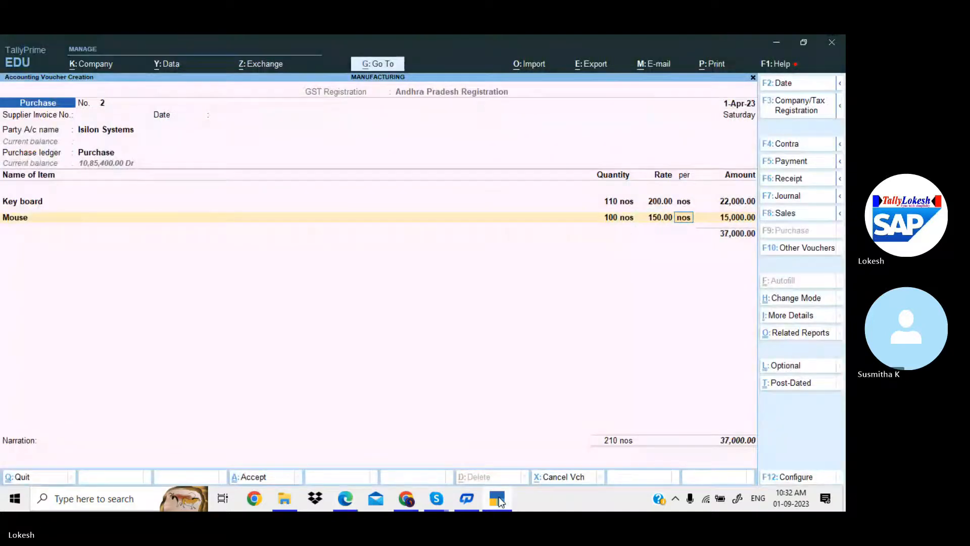
Step: Start a new stock item named Motherboard, copied from the PDF exercise, under Raw material with units nos
key(alt+c)
key(alt+Tab)
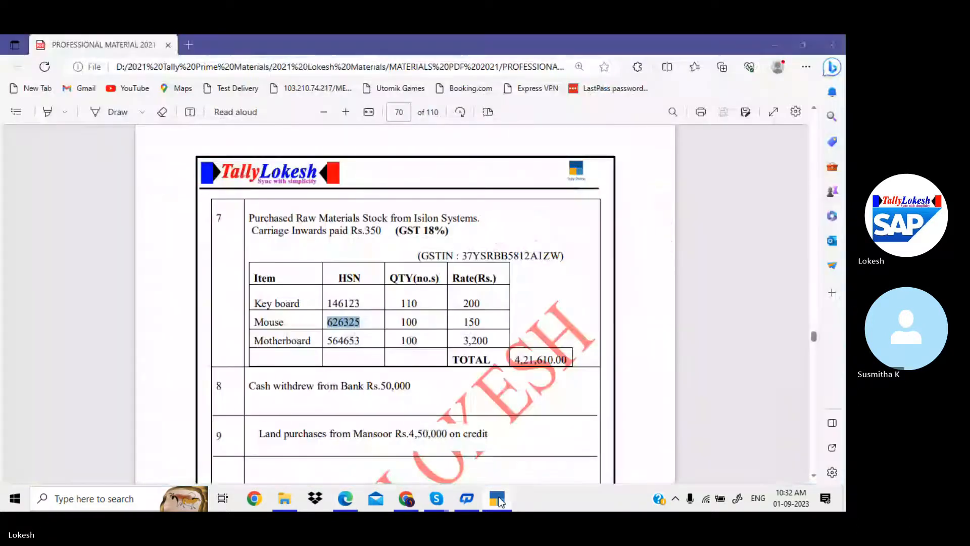
drag(256, 336, 283, 340)
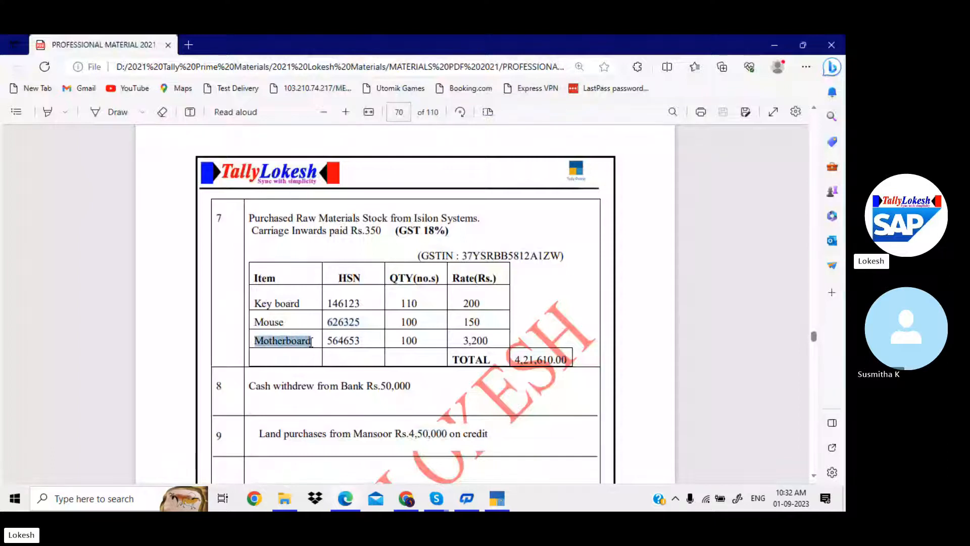
key(ctrl+c)
click(498, 499)
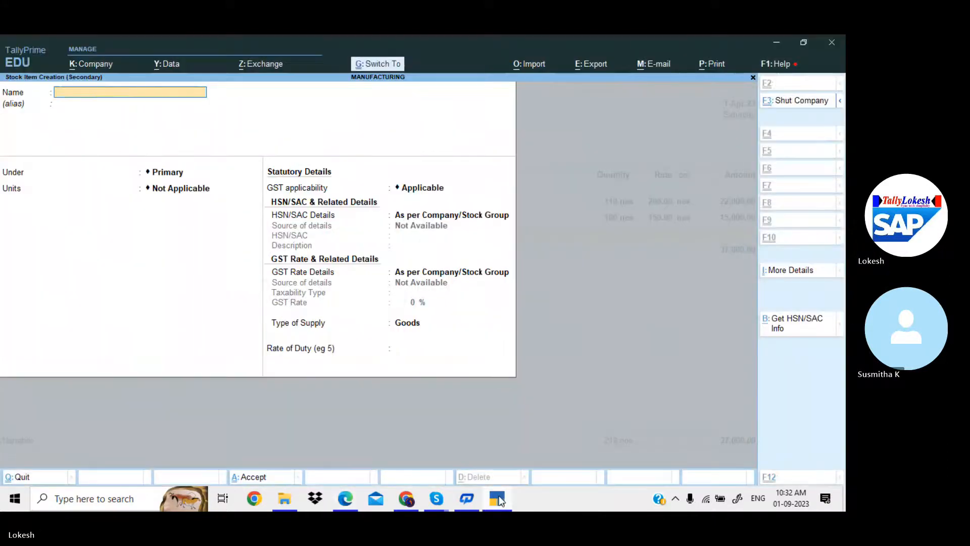
key(ctrl+alt+v)
key(Return)
key(Down)
key(Return)
key(Down)
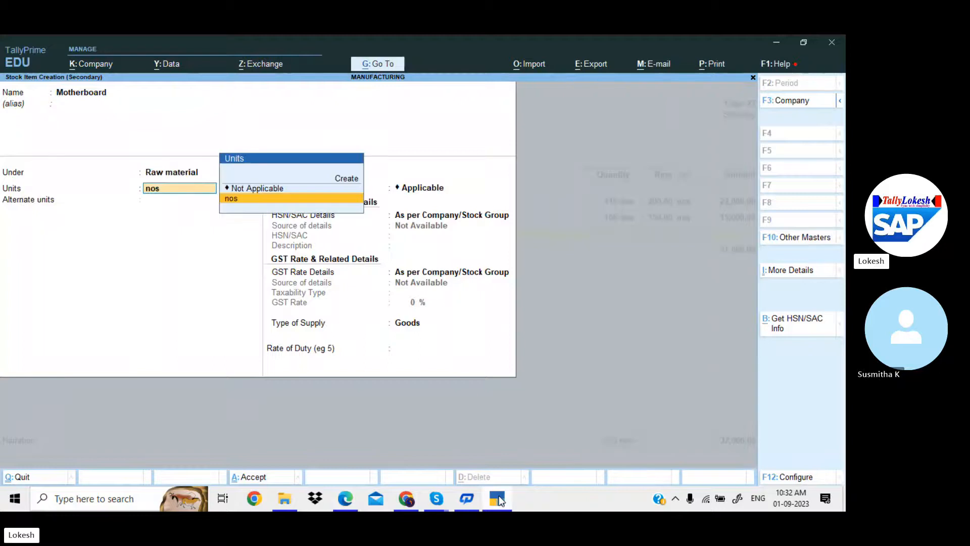
key(Return)
key(Return)
Step: Specify the Motherboard item's HSN/SAC details directly, using code 564653 copied from the PDF exercise
key(Return)
key(Down)
key(Return)
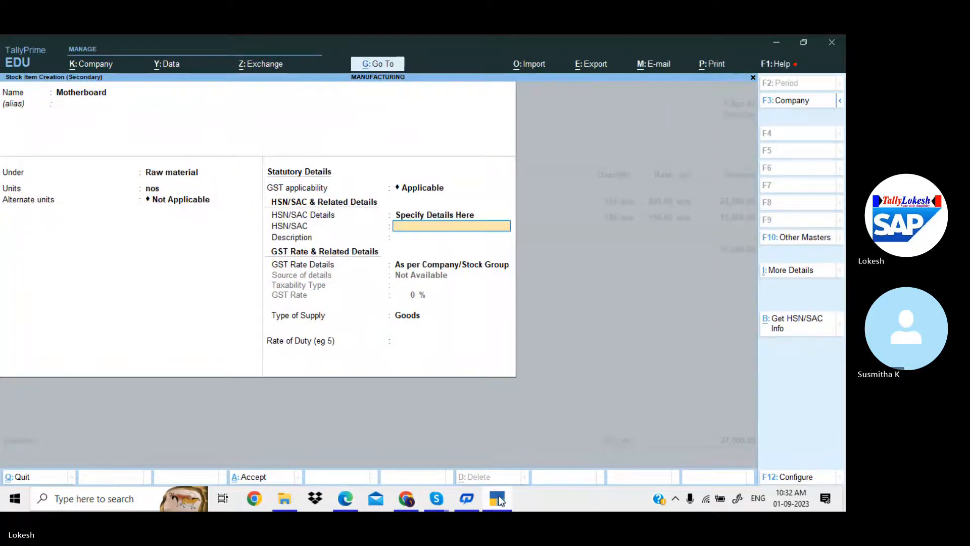
click(498, 495)
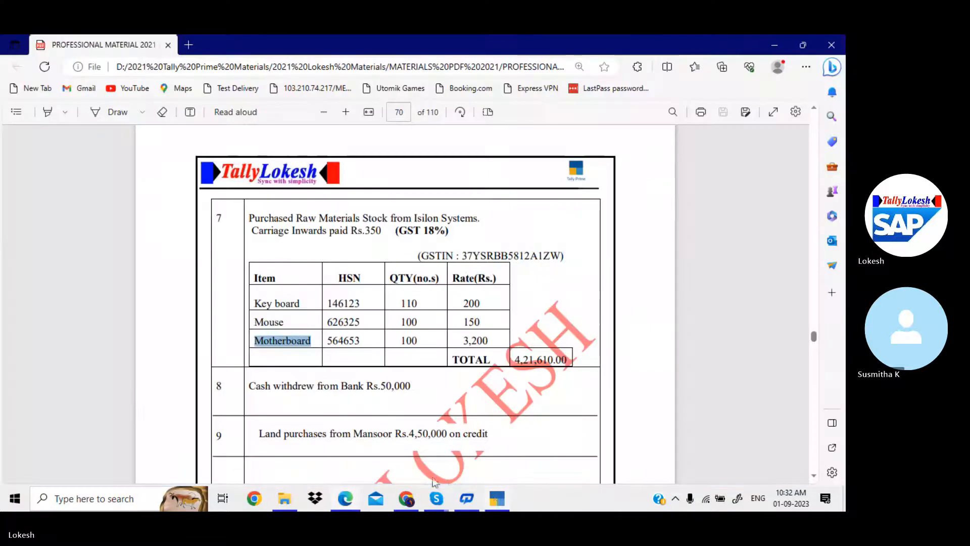
drag(330, 338, 358, 344)
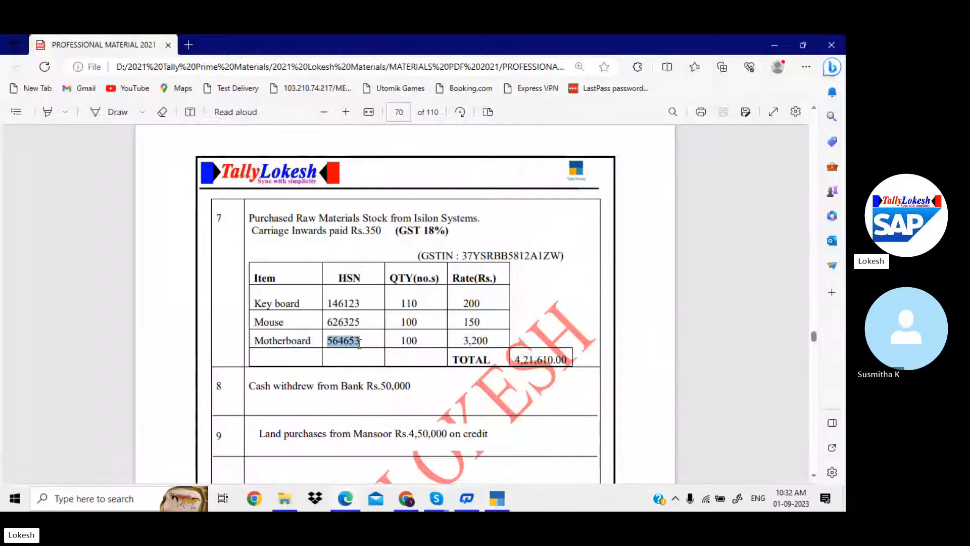
key(ctrl+c)
click(497, 498)
key(ctrl+alt+v)
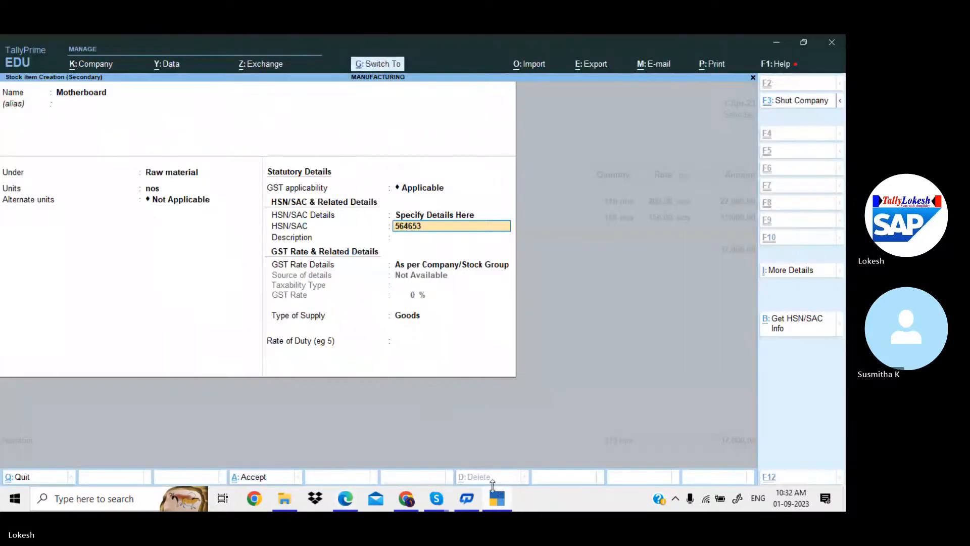
key(Return)
key(Return)
Step: Specify the Motherboard item's GST rate details directly as Taxable at 18% and save the stock item
key(Down)
key(Up)
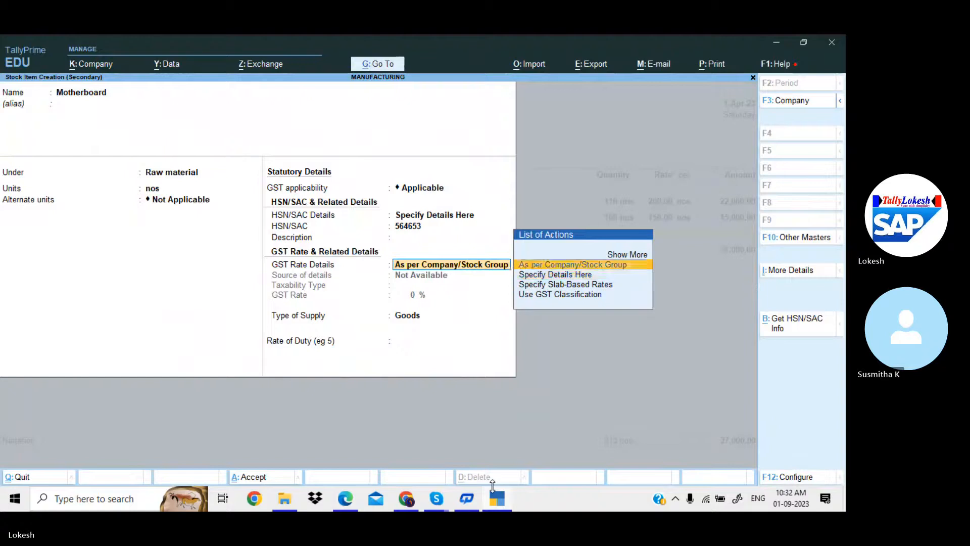
key(Down)
key(Return)
key(Return)
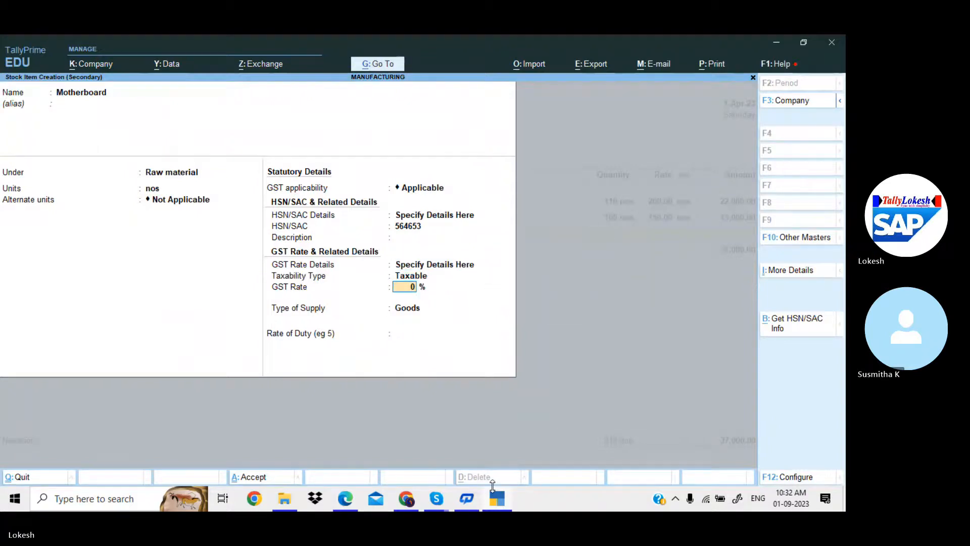
key(alt+Tab)
key(alt+Tab)
key(alt+Tab)
key(alt+Tab)
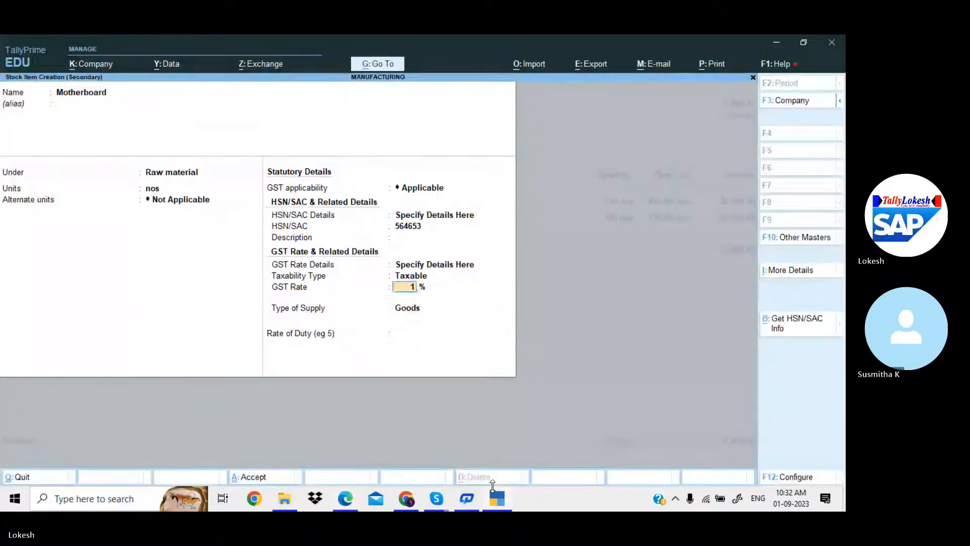
text(18)
key(Return)
key(Return)
key(Return)
key(Return)
Step: Enter the Motherboard line of the purchase voucher with a quantity of 100 nos at a rate of 3200
key(alt+Tab)
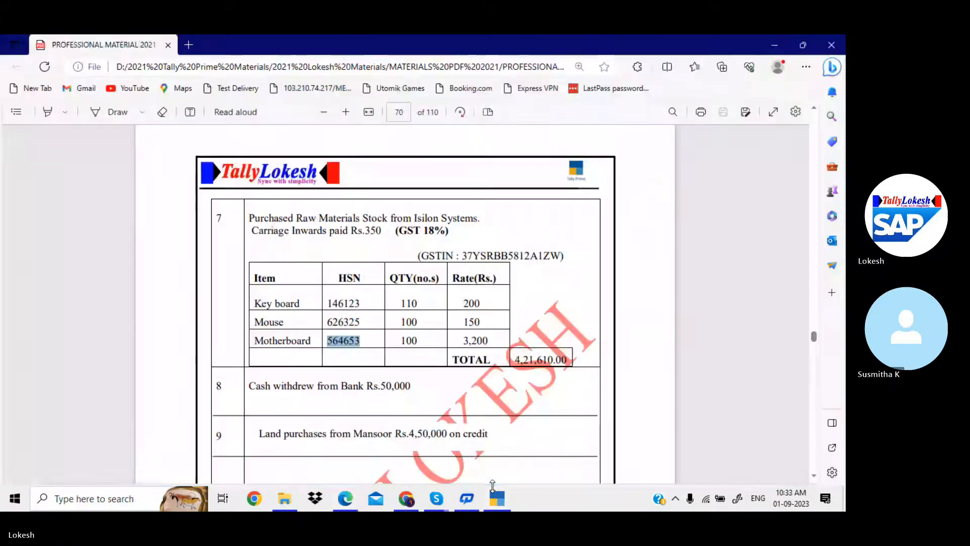
key(alt+Tab)
key(Return)
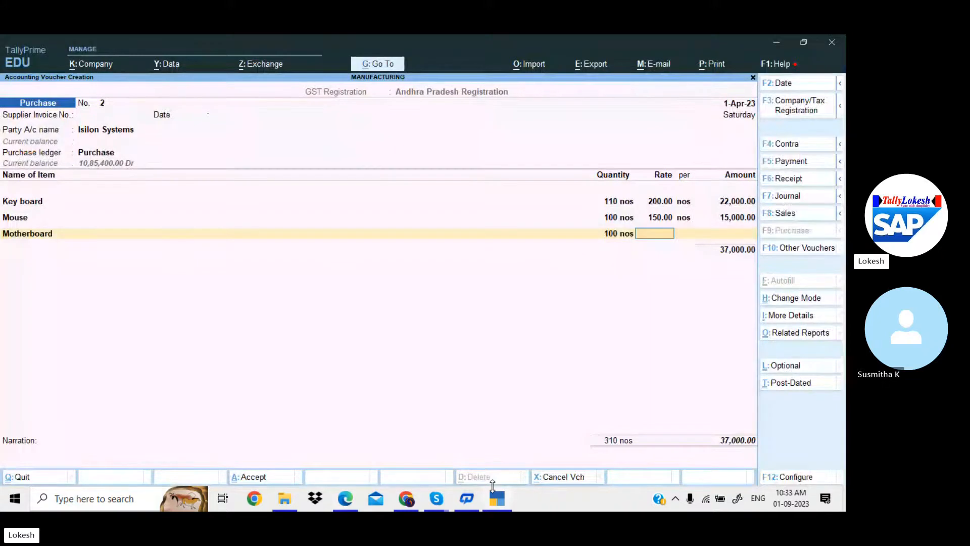
key(alt+Tab)
key(alt+Tab)
text(3,2)
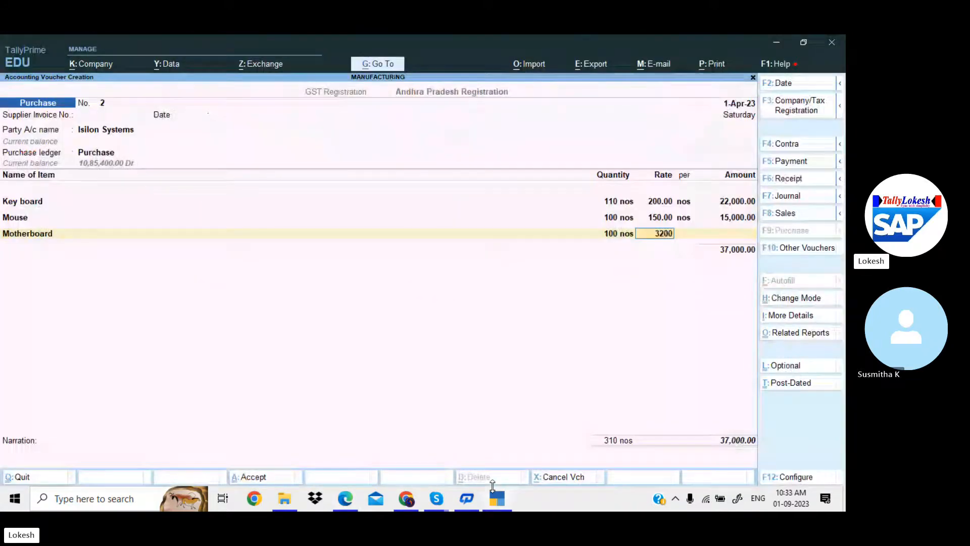
text(00)
key(Return)
key(Return)
key(Return)
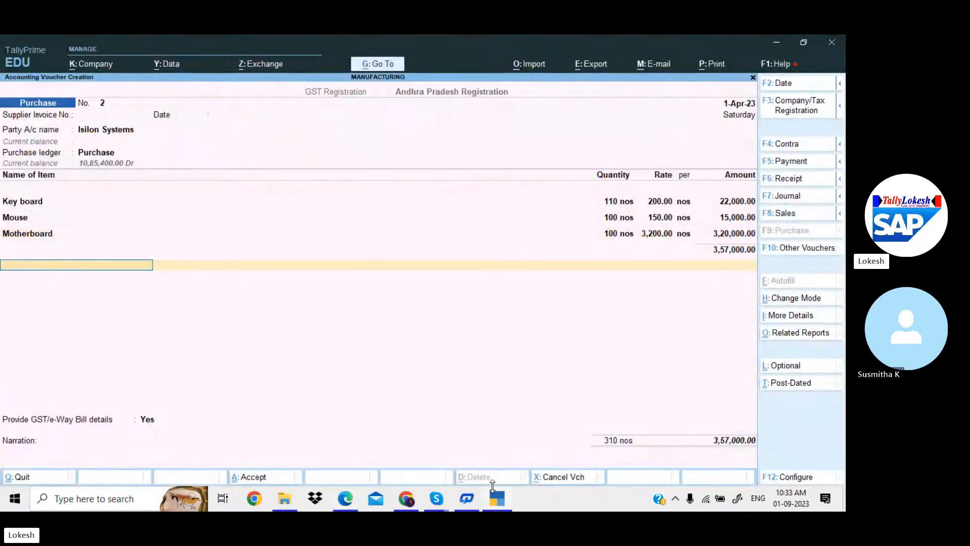
Step: End the item list and add the CGST and SGST tax ledgers to the purchase voucher
key(Return)
text(C)
key(Return)
key(Return)
text(SG)
key(Return)
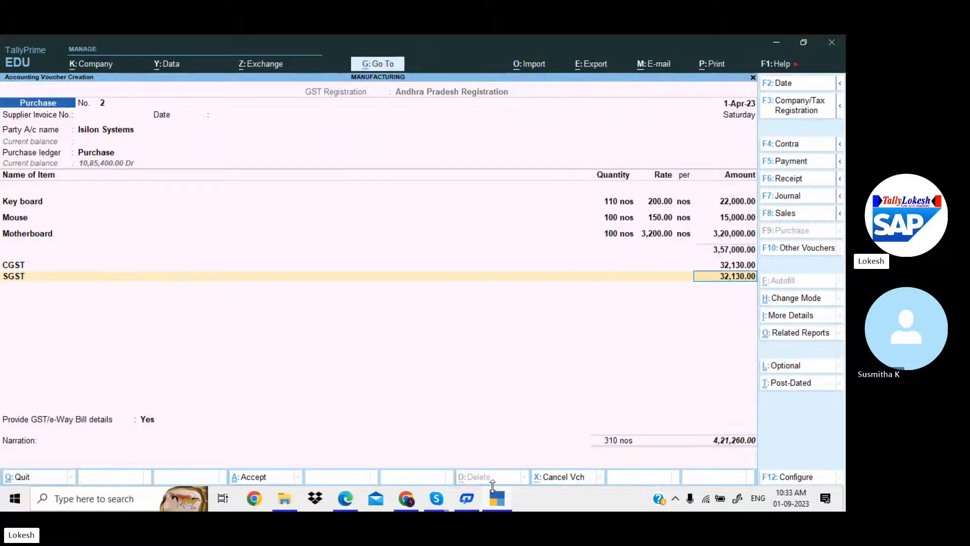
Step: Set Provide GST/e-Way Bill details to No and save the purchase voucher without a narration
key(Return)
key(Return)
key(n)
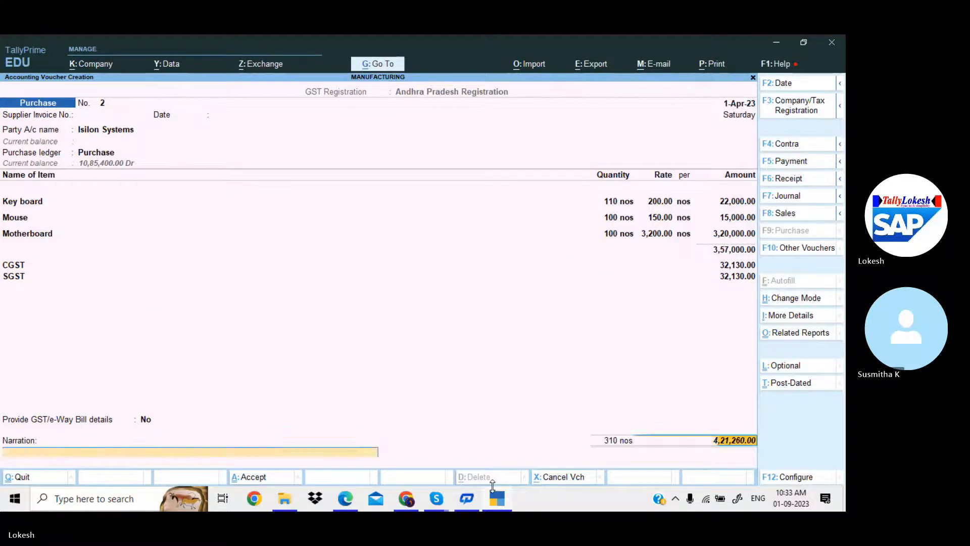
key(Return)
key(Return)
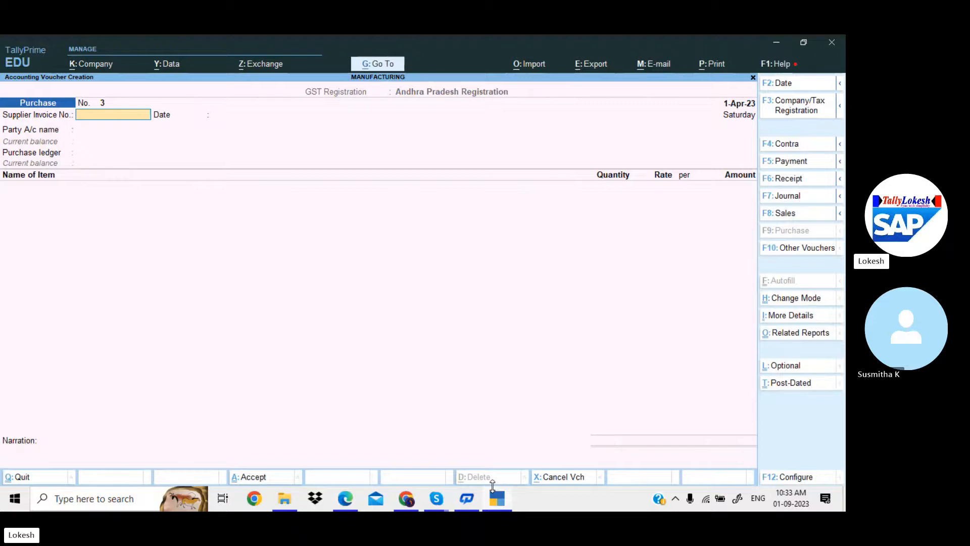
Step: Start a contra voucher for the cash withdrawal in exercise item 8, crediting HDFC Bank with 50000
key(alt+Tab)
scroll(429, 374, down, 2)
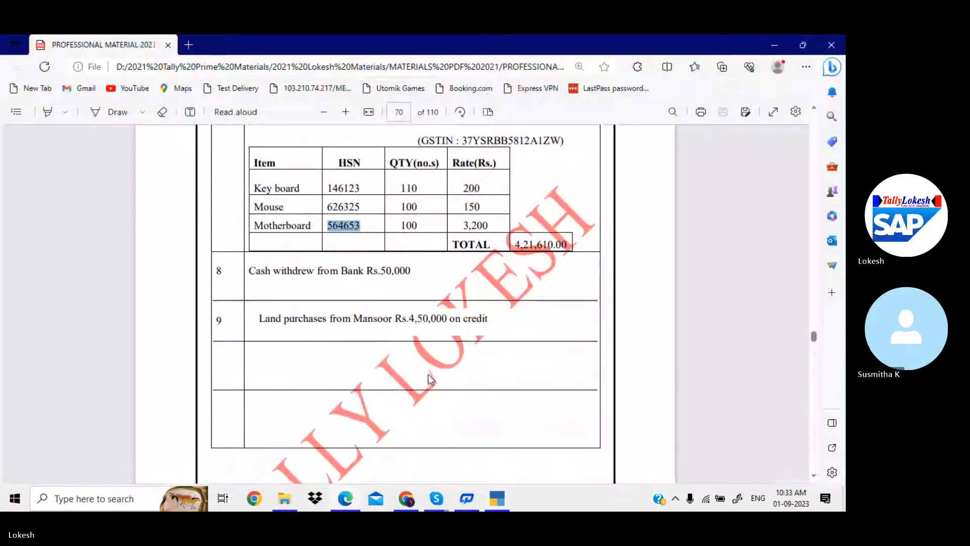
key(alt+Tab)
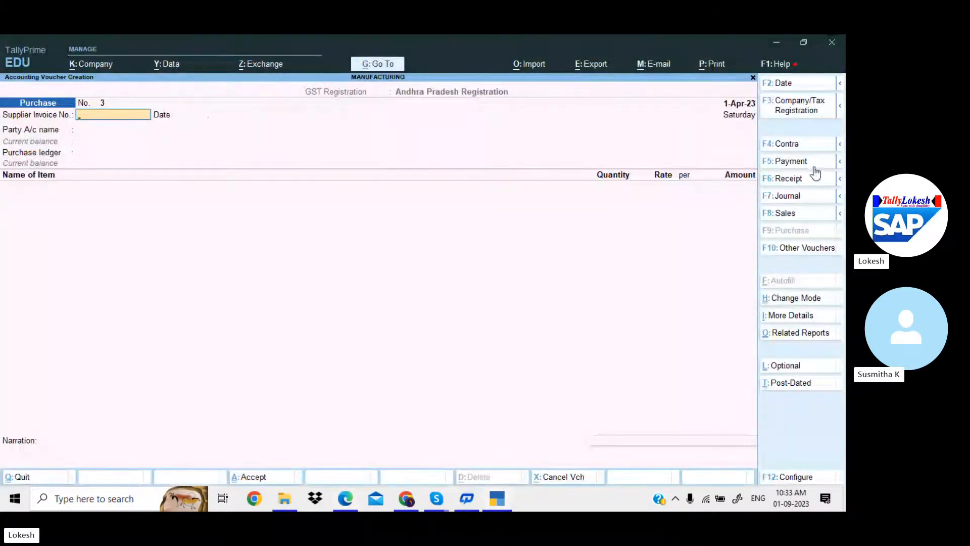
click(808, 144)
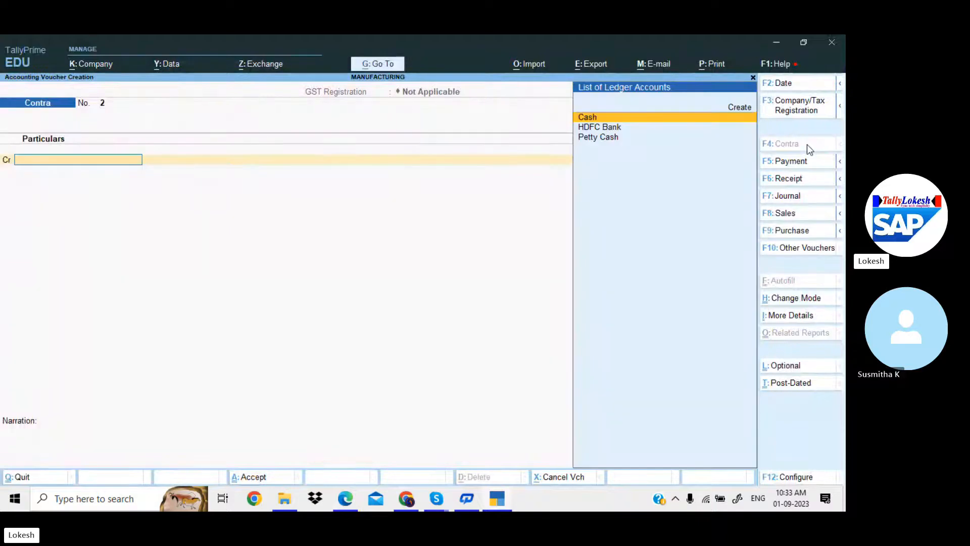
key(Down)
key(Return)
key(alt+Tab)
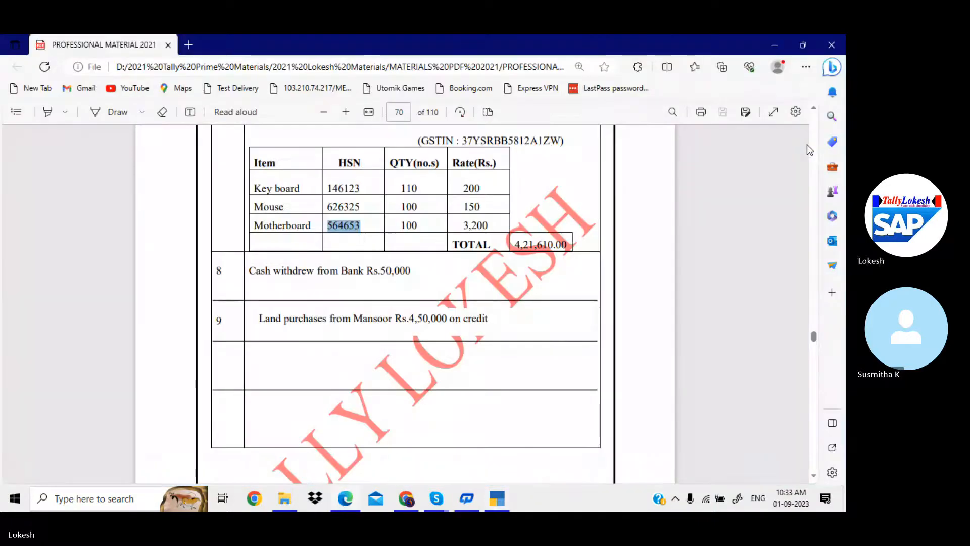
key(alt+Tab)
text(50000)
key(Return)
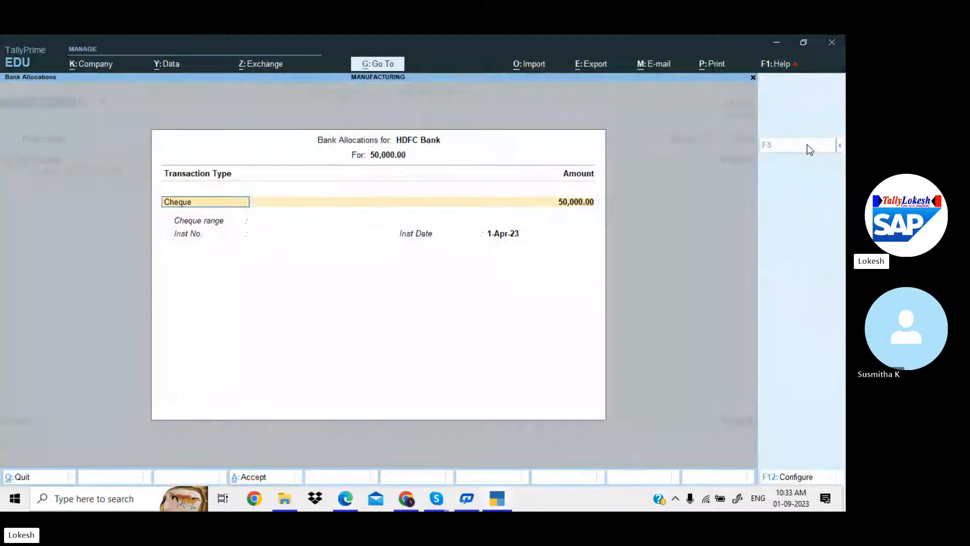
Step: Keep the bank allocation as Cheque, debit Cash with 50,000 and save the contra voucher
key(Return)
key(Return)
key(Return)
key(Return)
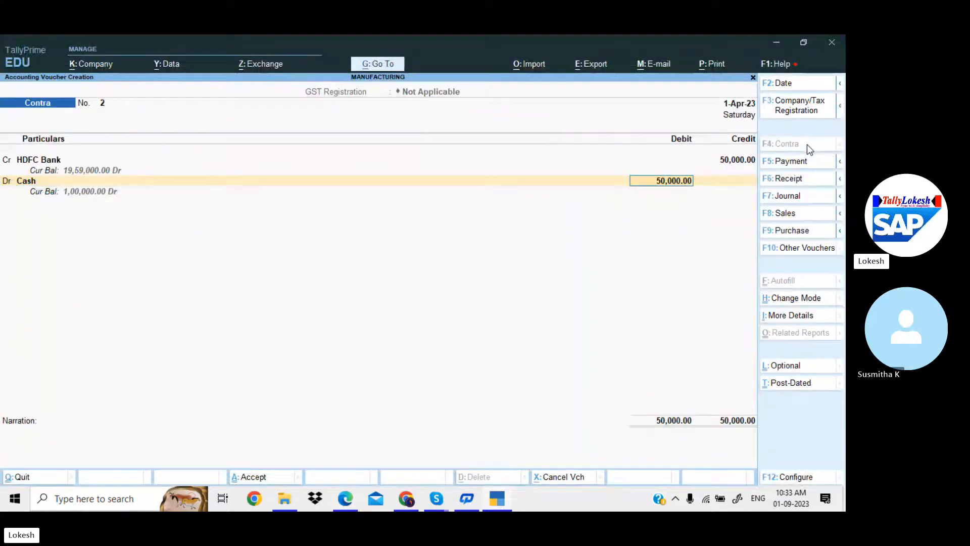
key(Return)
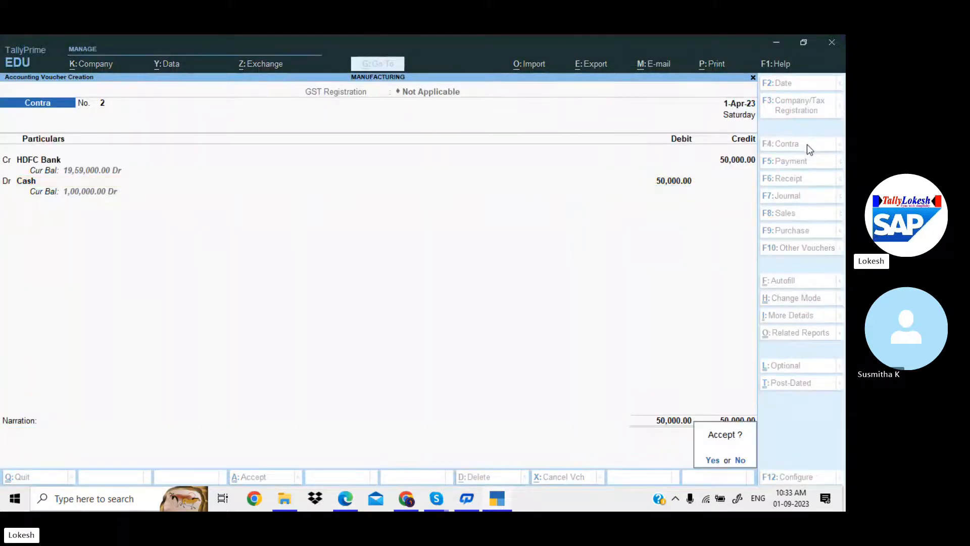
key(Return)
Step: Start a journal voucher for the land purchase in exercise item 9 and begin a new ledger named Land
key(alt+Tab)
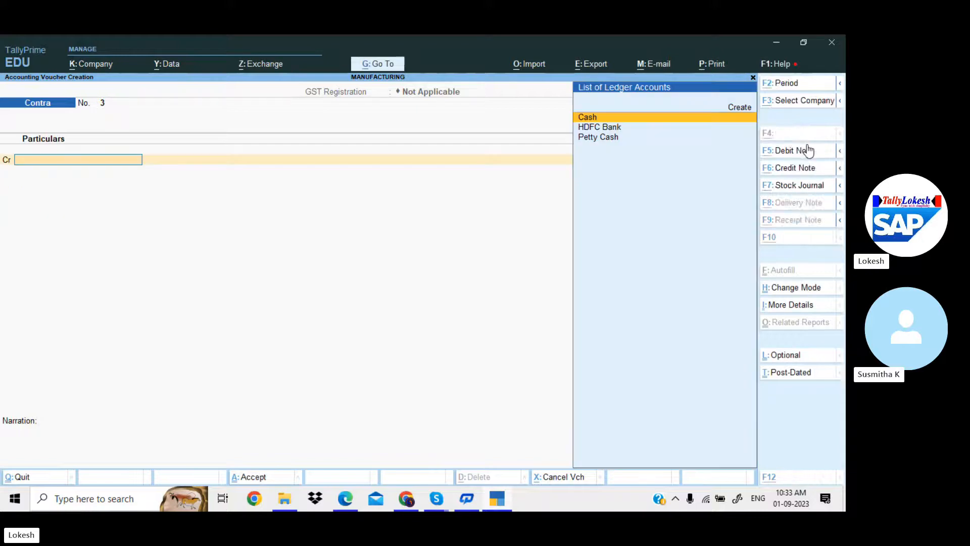
key(alt+Tab)
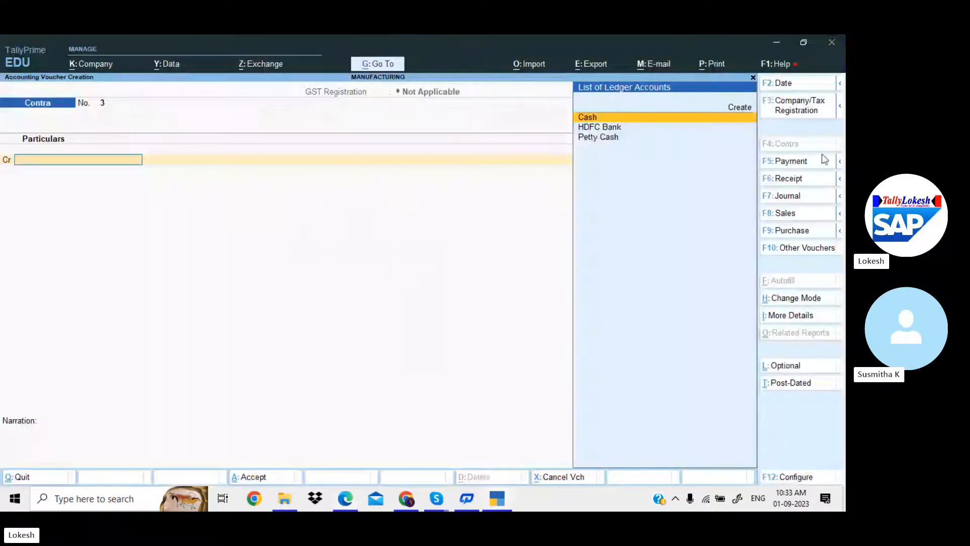
click(809, 197)
key(alt+c)
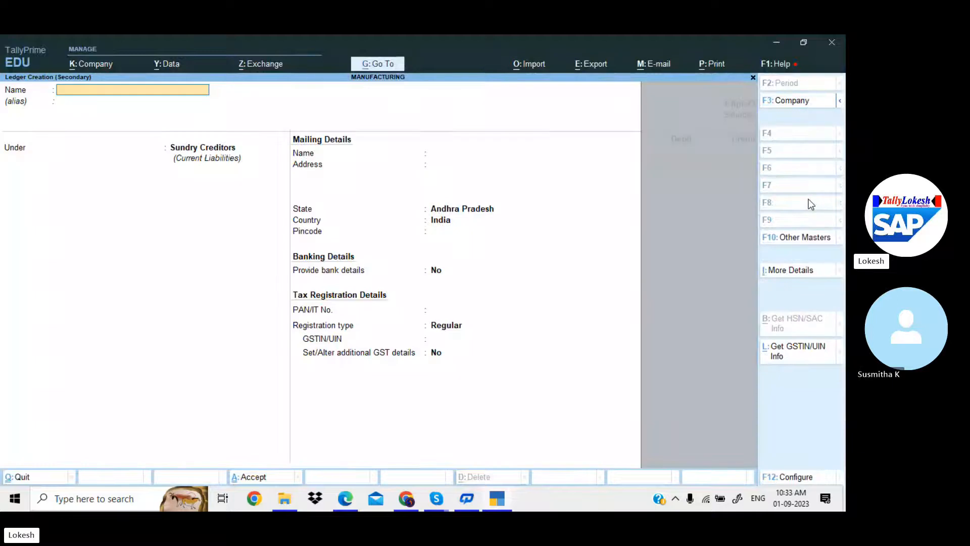
text(LAND)
key(BackSpace)
key(BackSpace)
key(BackSpace)
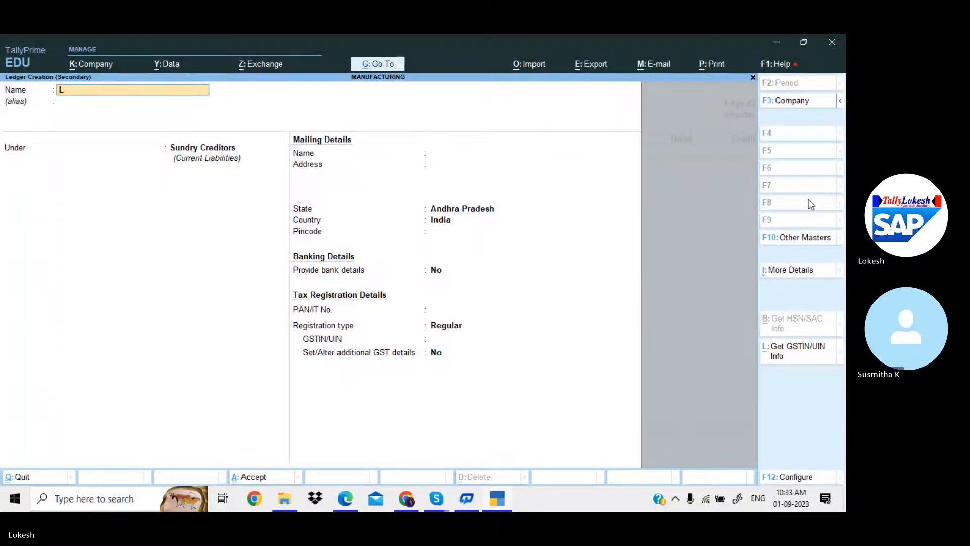
text(and)
key(Return)
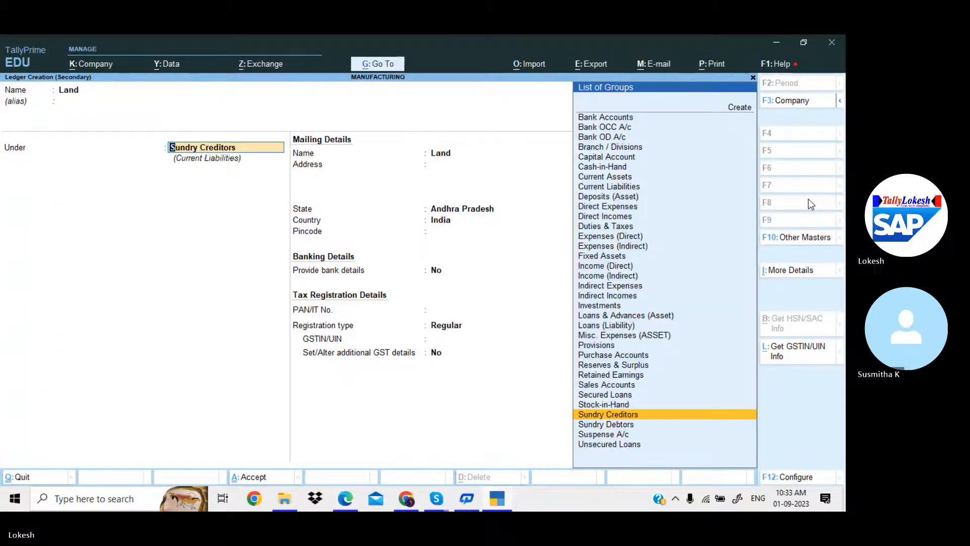
Step: Place the Land ledger under Fixed Assets, keep type of supply as Goods with the other default details, and save it
text(Fi)
key(Return)
key(Return)
key(Return)
key(Return)
key(Return)
key(Return)
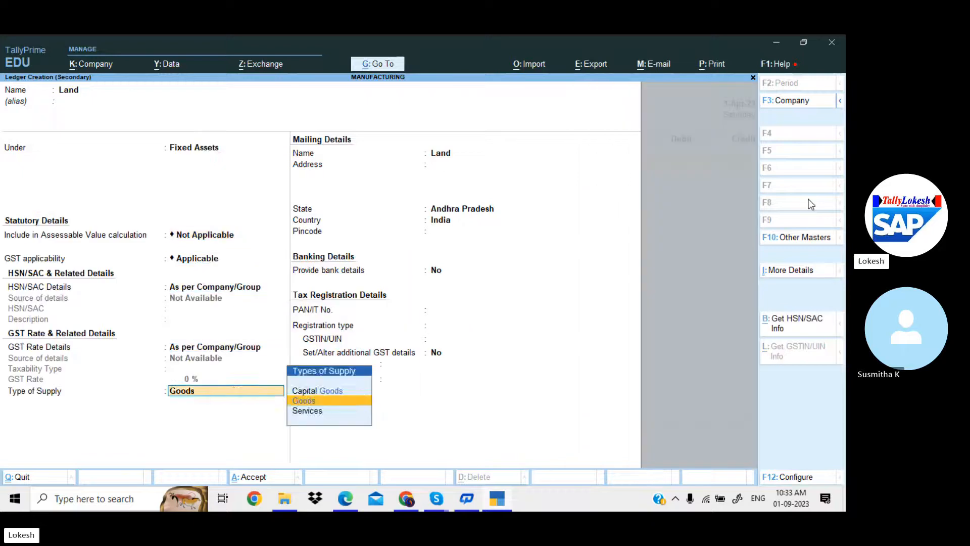
key(Return)
key(Return)
key(Return)
key(Return)
key(Return)
key(Return)
key(Return)
key(Return)
key(Return)
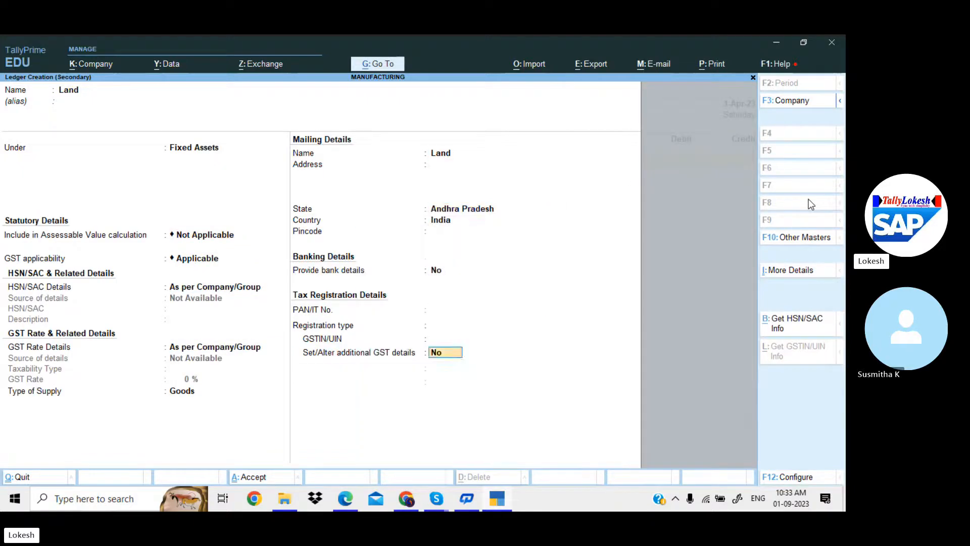
key(Return)
Step: Check the land price in exercise item 9 of the PDF and debit Land with 450000 in the journal
key(alt+Tab)
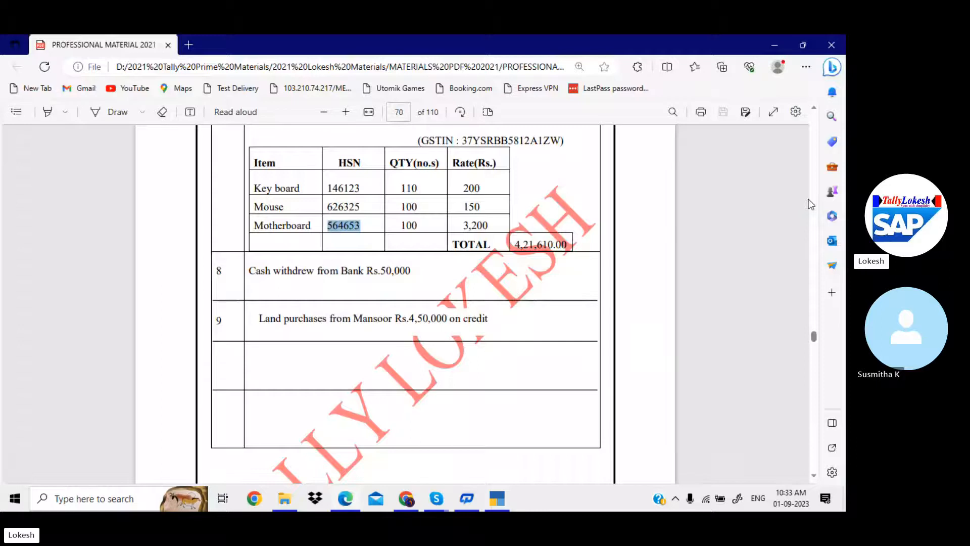
key(alt+Tab)
text(450000)
key(Return)
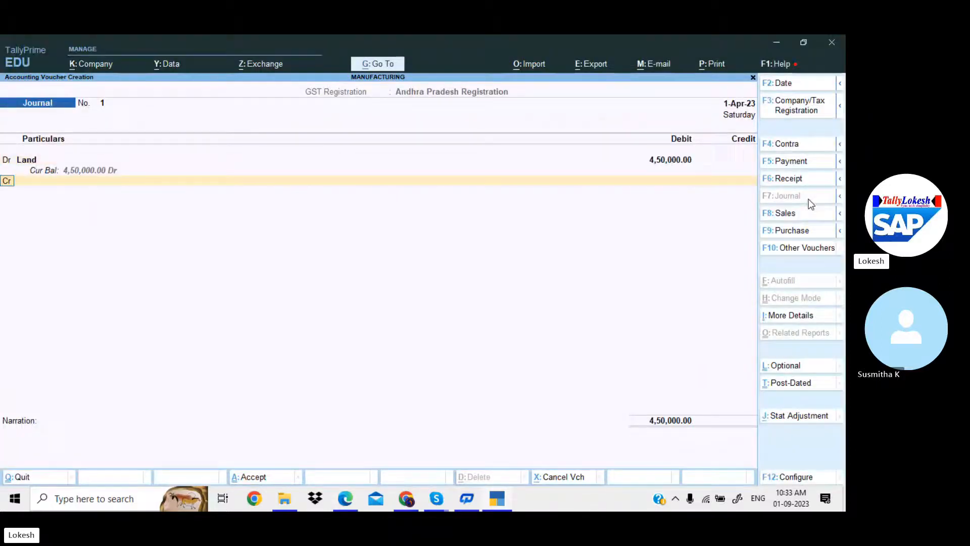
Step: Create a ledger for the land seller named in exercise item 9 under Sundry Creditors, leaving the GSTIN/UIN blank
key(alt+Tab)
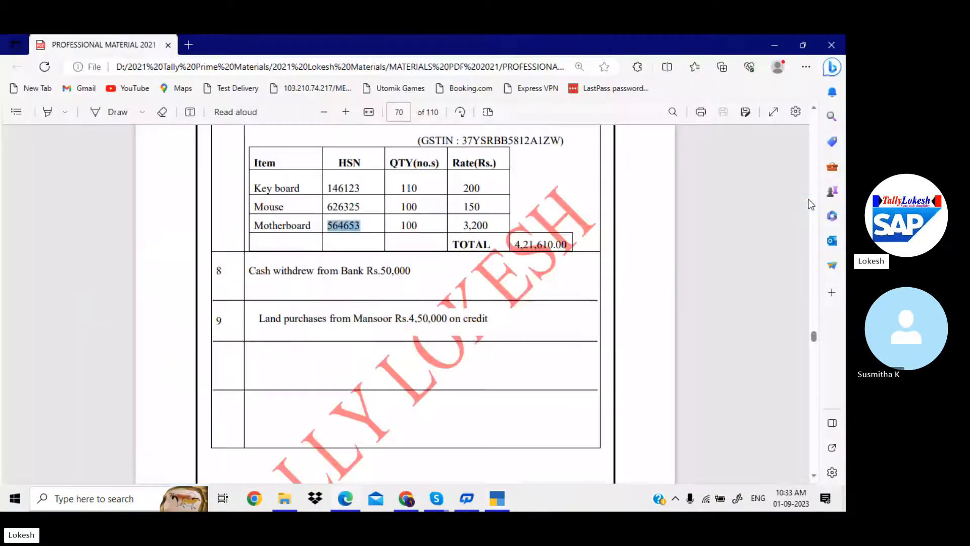
drag(353, 319, 393, 326)
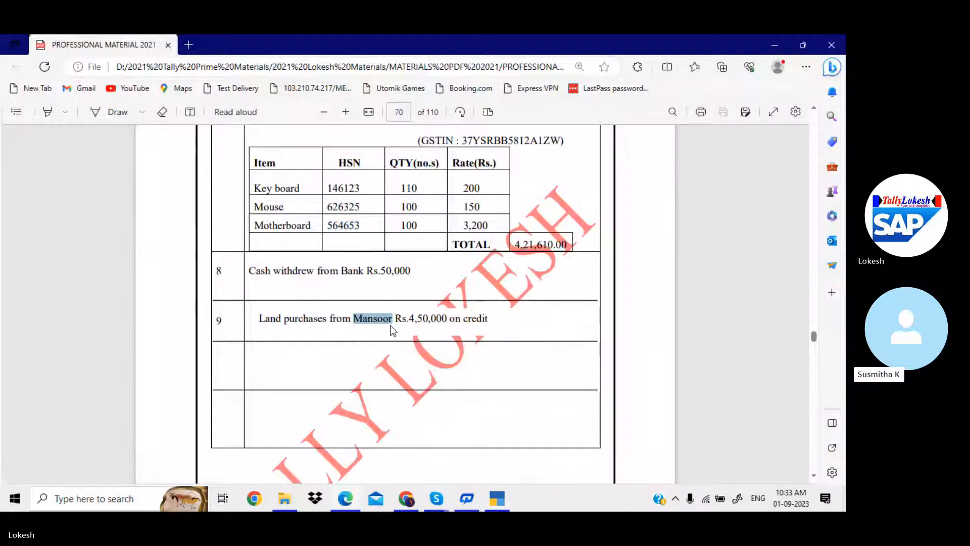
click(500, 507)
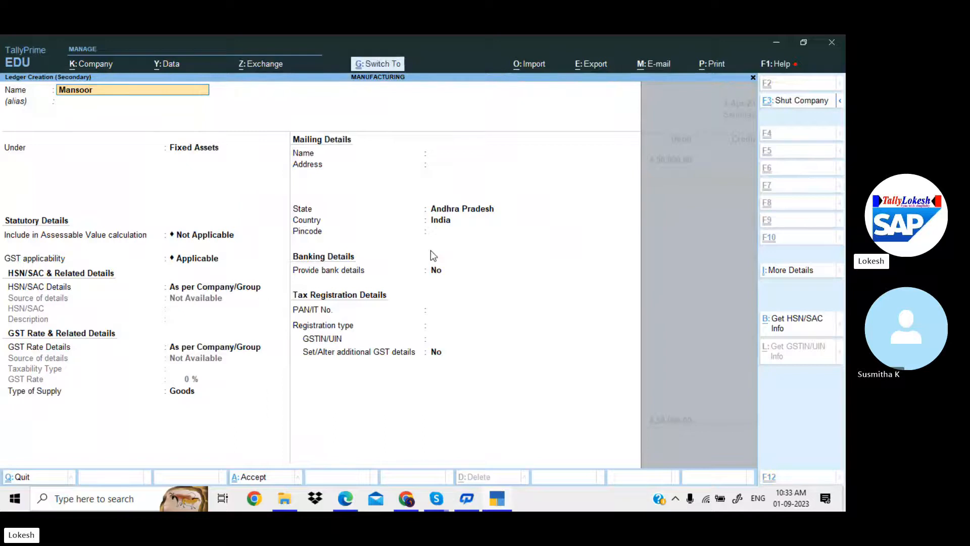
key(Return)
text(Sun)
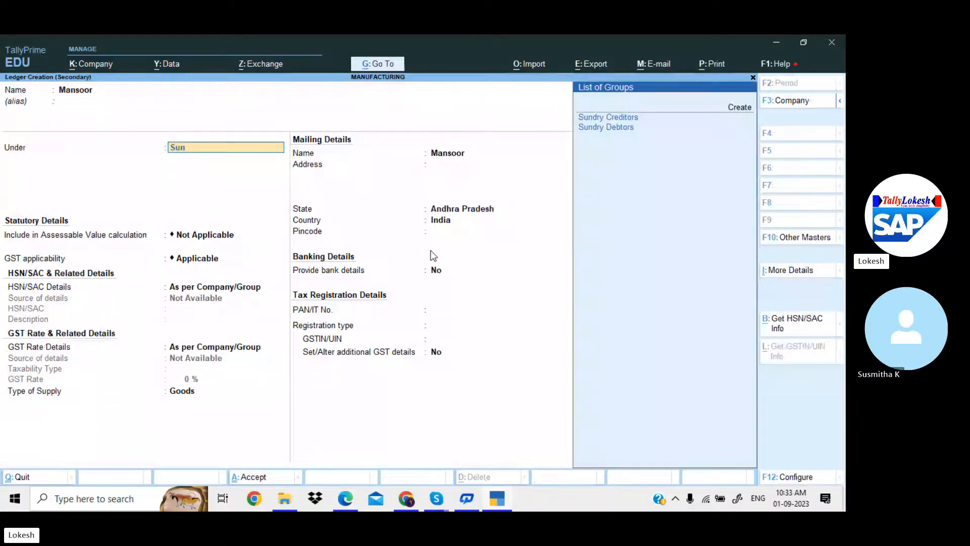
key(Return)
key(Return)
key(Return)
key(Return)
key(Return)
key(Return)
key(Return)
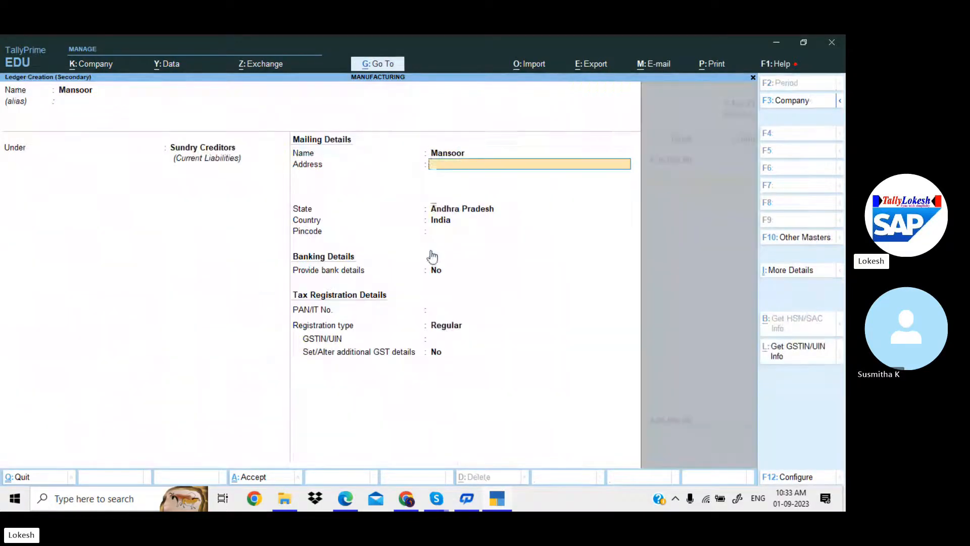
key(Return)
key(Return)
key(Return)
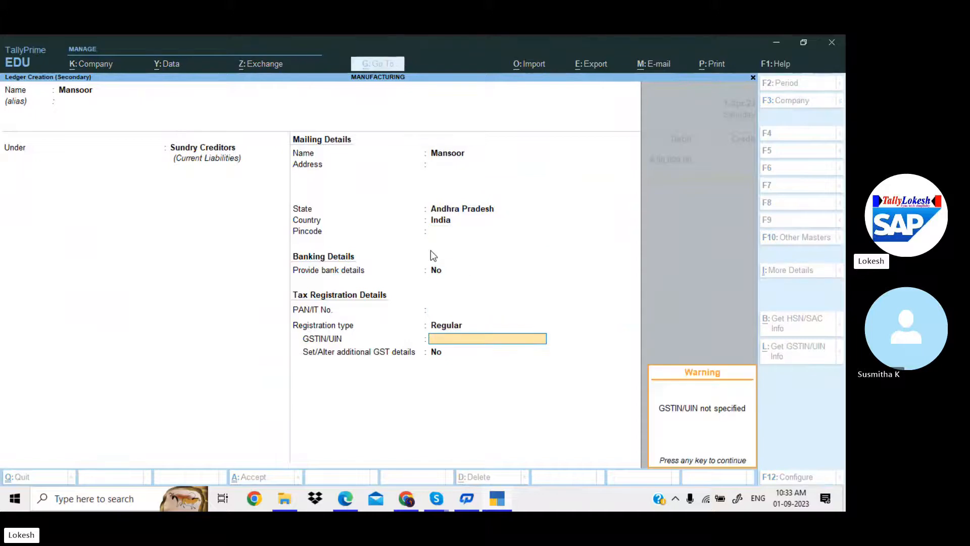
key(Return)
key(Return)
key(Return)
Step: Credit the seller's ledger with 4,50,000 and save the journal voucher without a narration
key(Return)
key(Return)
key(Return)
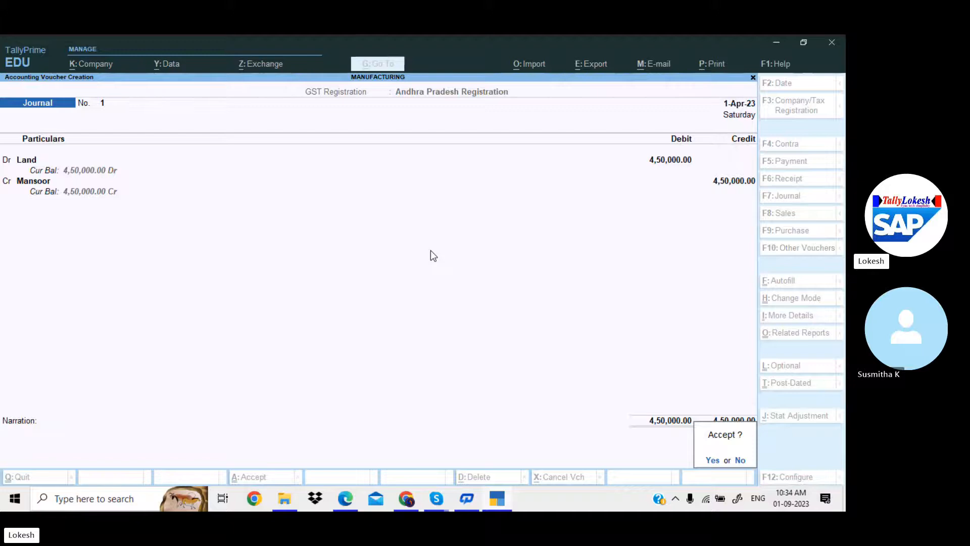
key(Return)
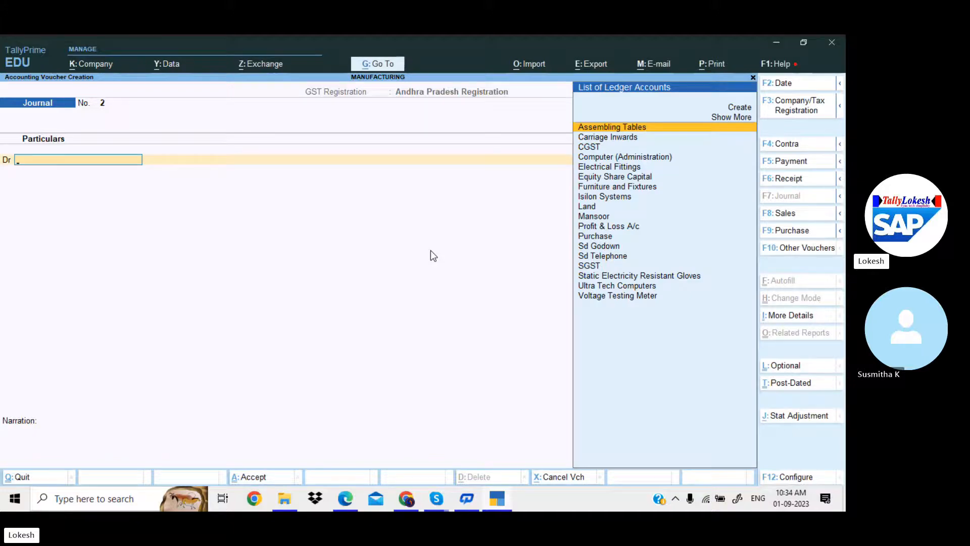
Step: Leave voucher entry and open the company's Profit & Loss A/c in detailed form
key(Escape)
key(Return)
key(Down)
key(Down)
key(Down)
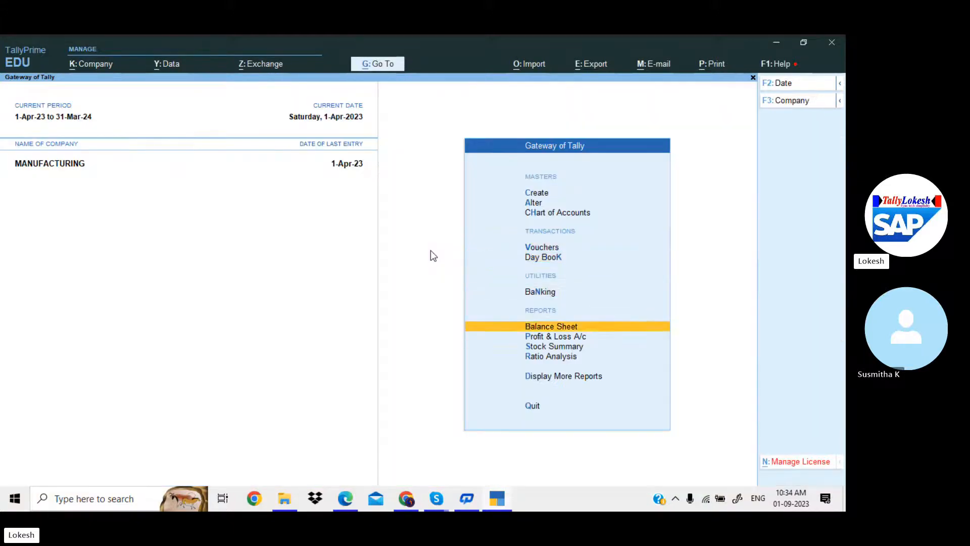
key(Down)
key(Return)
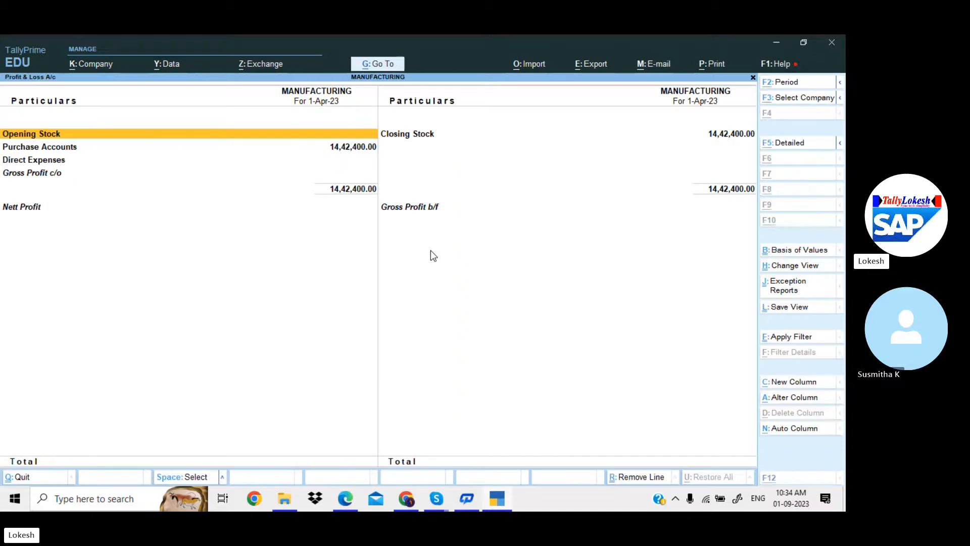
key(alt+F5)
Step: Compare the purchase figure with the October Month Profit & Loss A/C on page 78 of the PDF material
key(alt+Tab)
scroll(433, 246, down, 15)
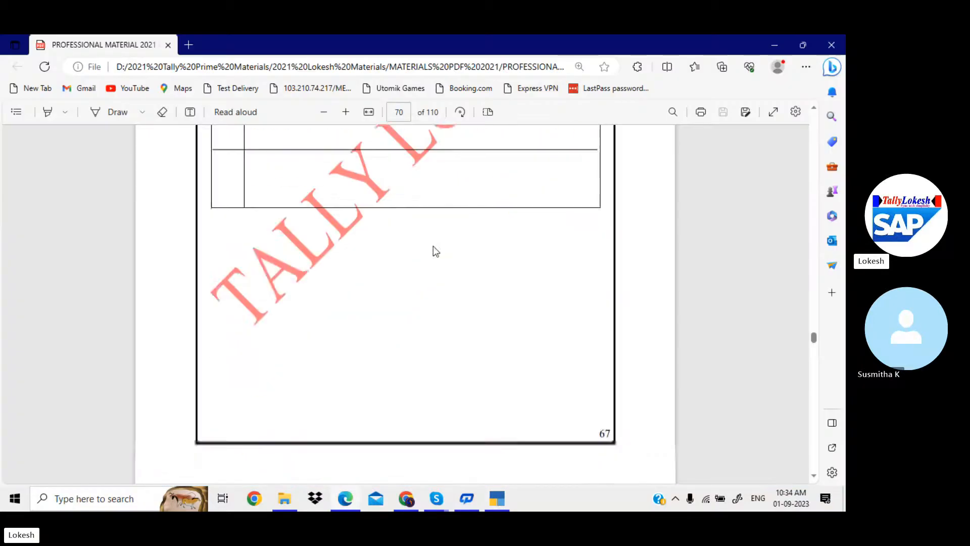
scroll(441, 226, down, 20)
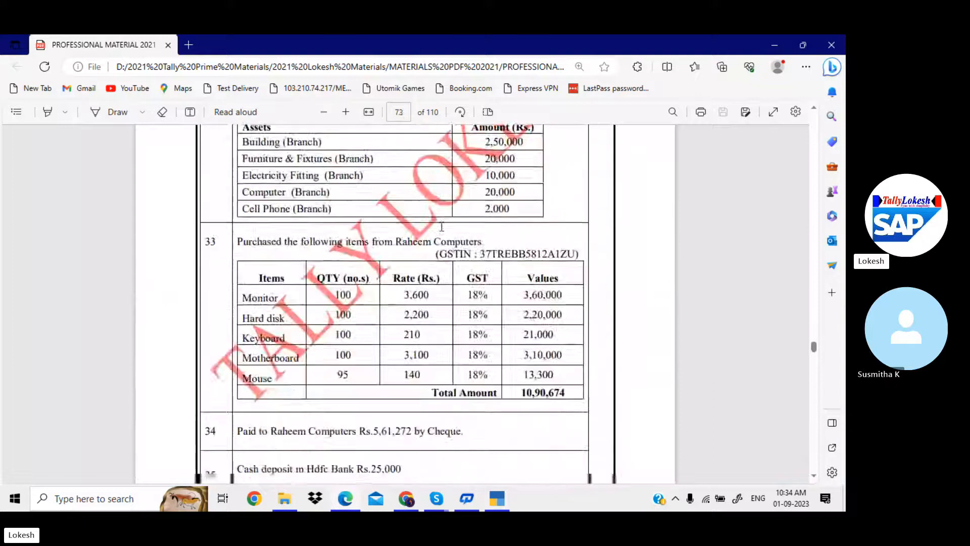
scroll(442, 226, down, 20)
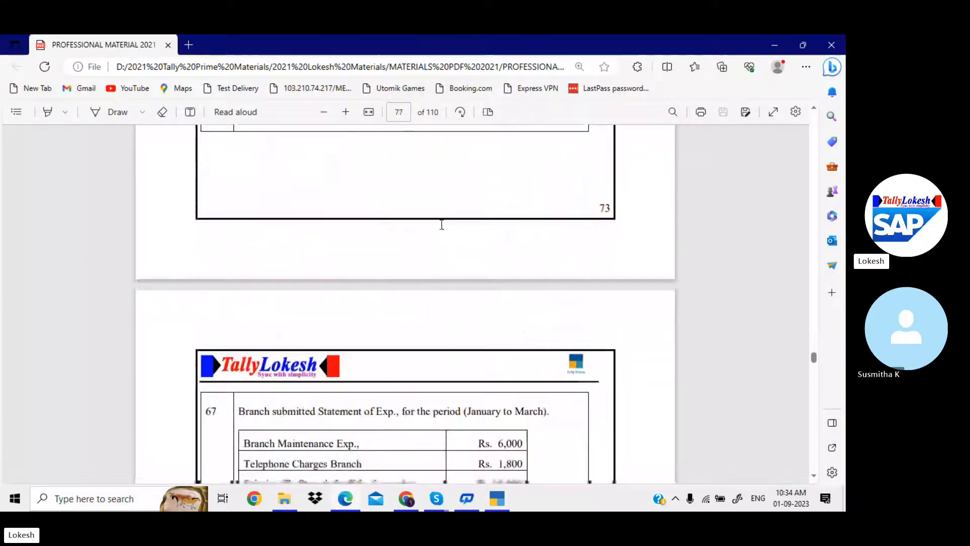
scroll(442, 226, down, 2)
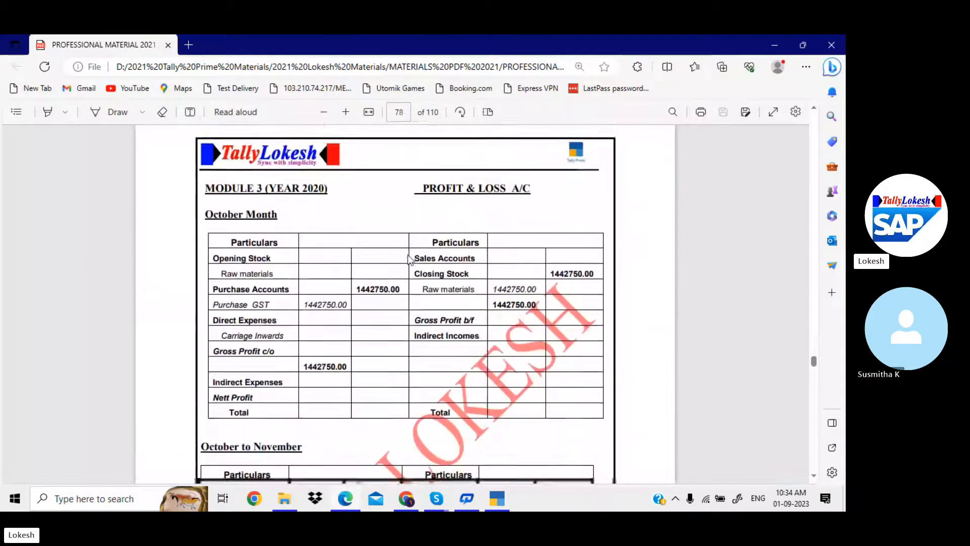
drag(307, 296, 350, 299)
key(alt+Tab)
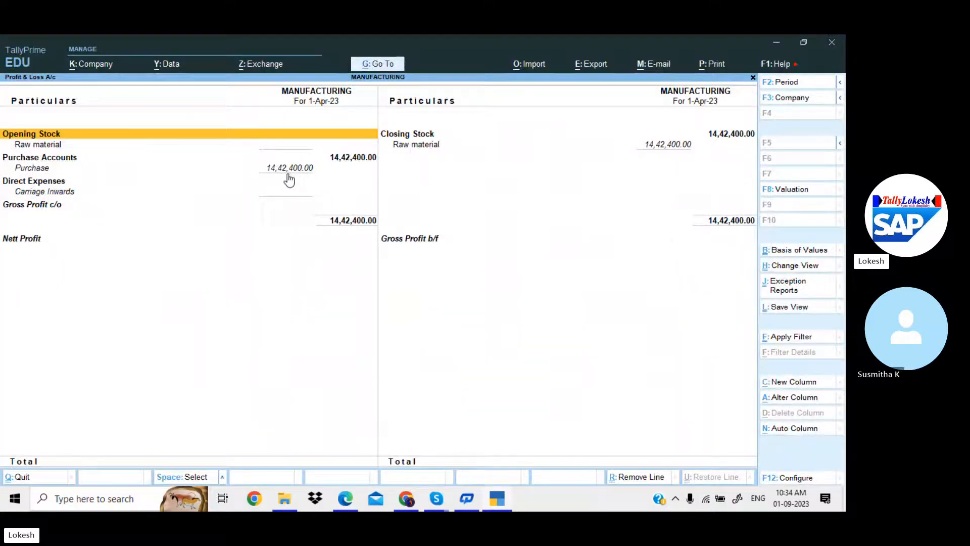
key(alt+Tab)
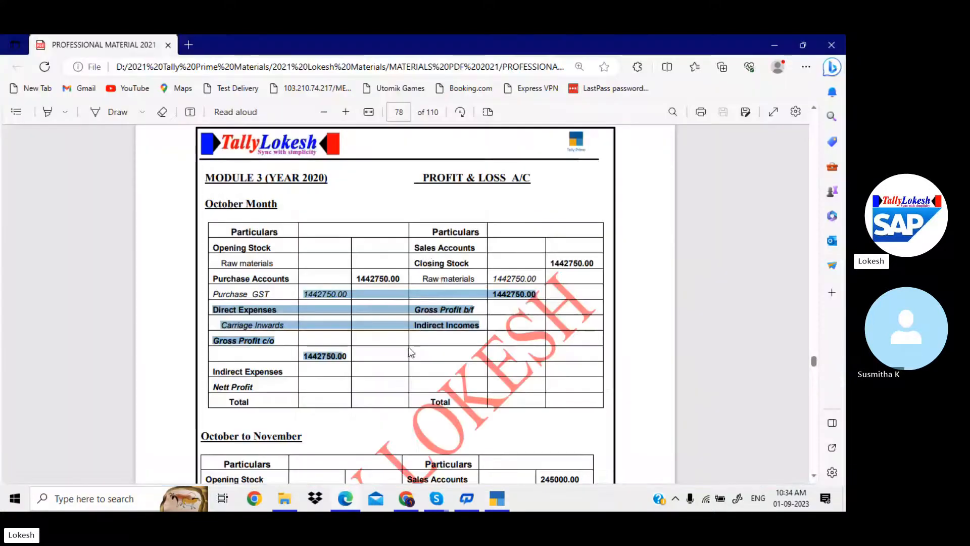
key(alt+Tab)
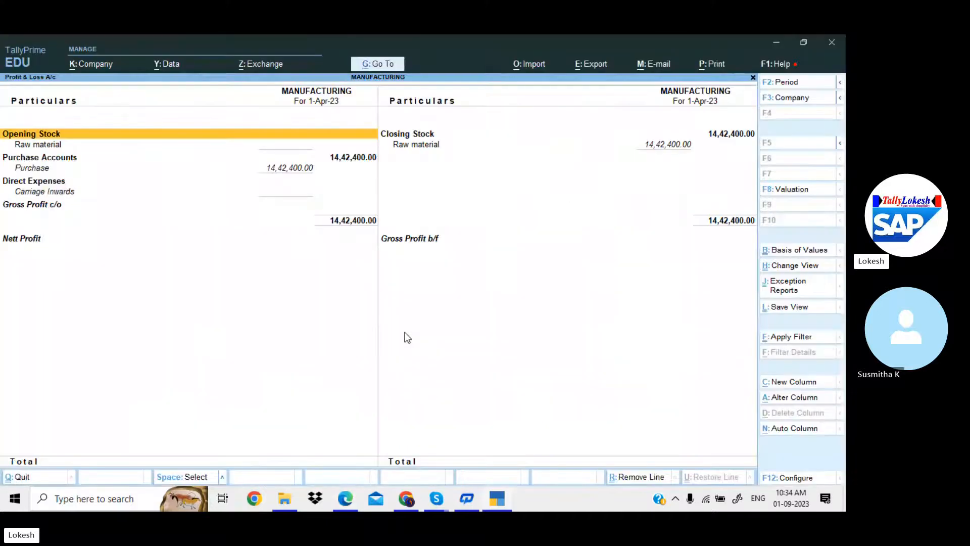
Step: Close the Profit & Loss report and open the Isilon Systems purchase voucher from the Day Book for alteration
key(Escape)
key(Up)
key(Up)
key(Up)
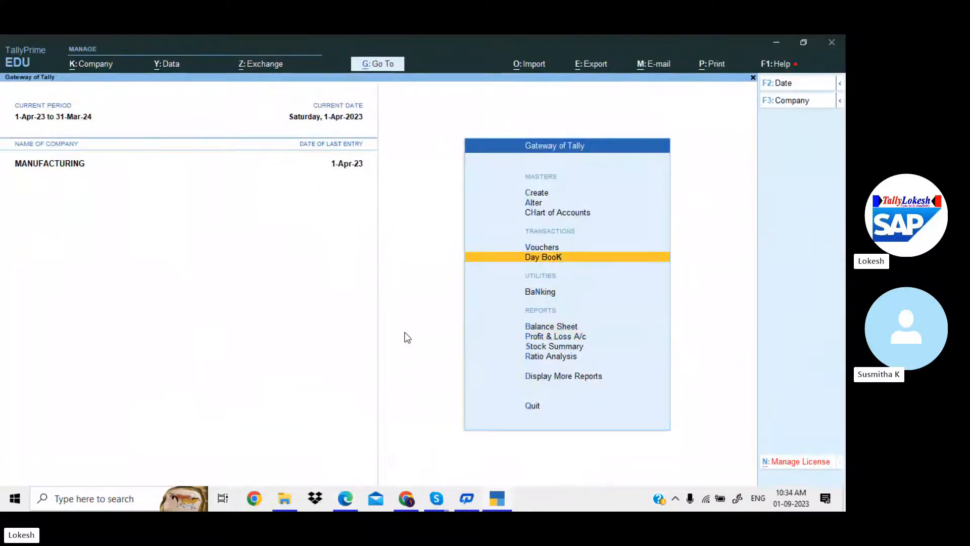
key(Return)
key(Down)
key(Down)
key(Down)
key(Down)
key(Down)
key(Down)
key(Down)
key(Down)
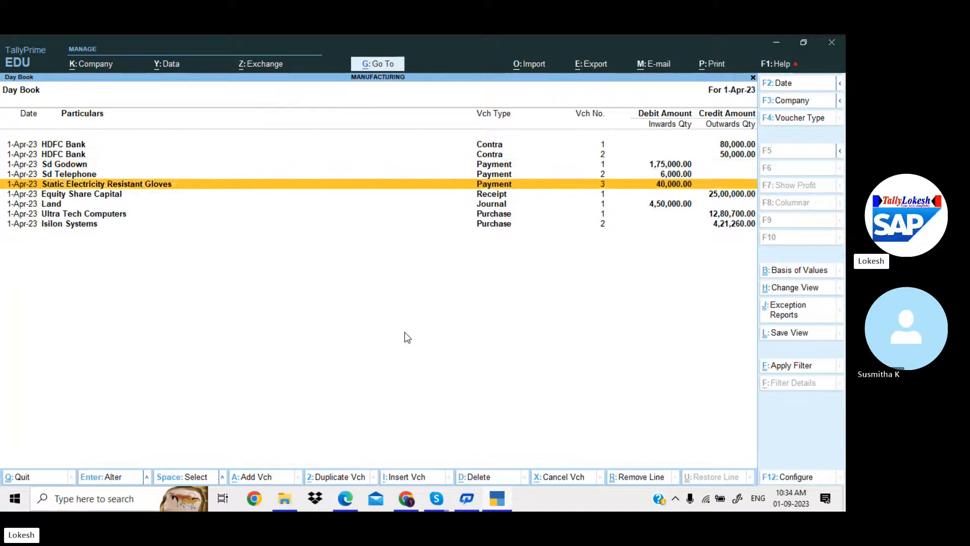
key(Return)
Step: Keep the voucher's existing party, item and GST entries and add a Carriage Inwards line below SGST
key(Return)
key(Return)
key(Return)
key(Return)
key(Return)
key(Return)
key(Return)
key(Return)
key(Return)
key(Return)
key(Return)
key(Return)
key(Return)
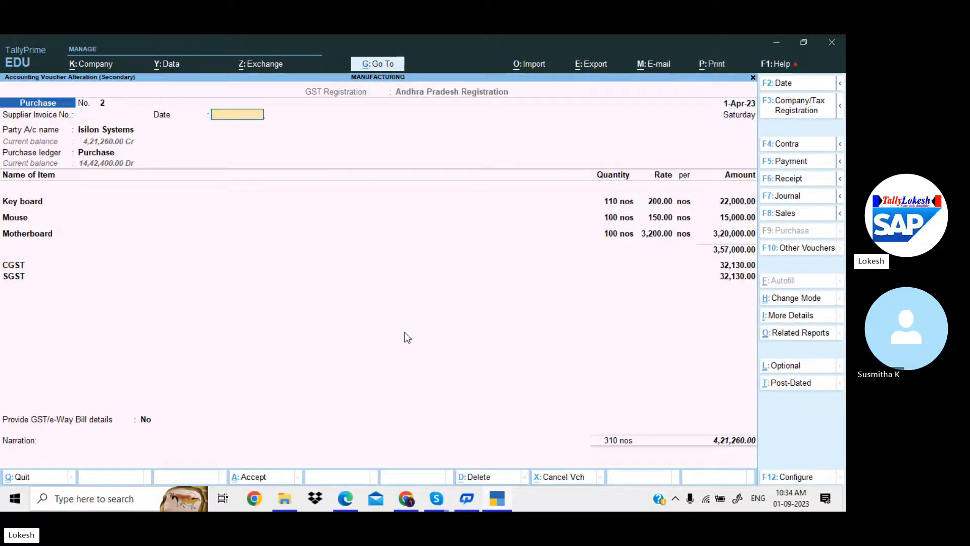
key(Return)
key(Return)
key(Return)
key(Return)
key(Return)
key(Return)
key(Return)
key(Return)
key(Return)
key(Return)
key(Return)
key(Return)
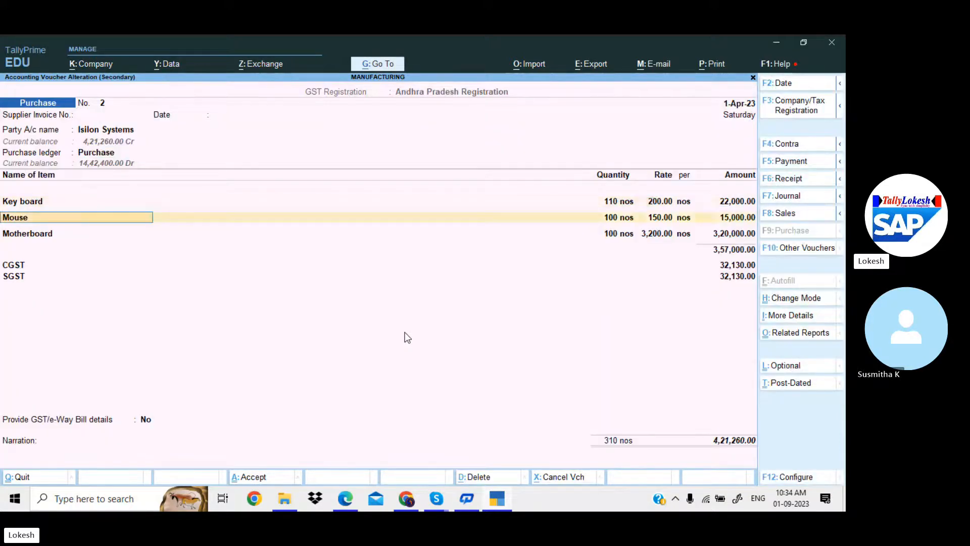
key(Return)
key(Return)
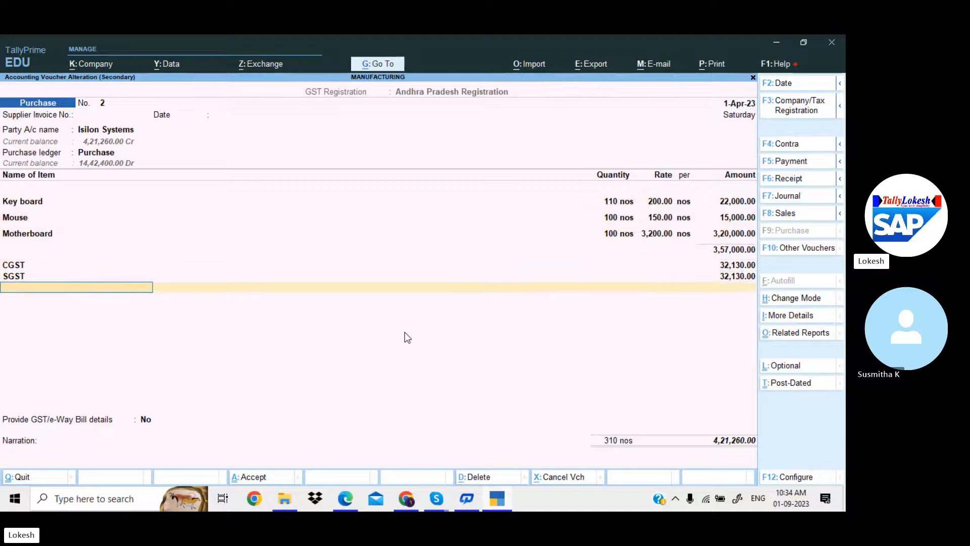
text(Ca)
key(Return)
key(Return)
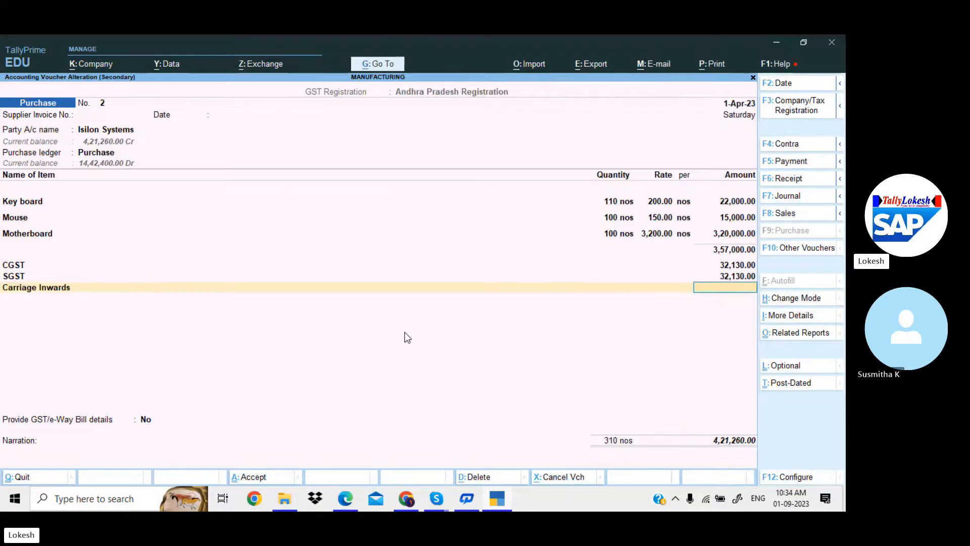
Step: Look up the carriage charge in exercise item 7 of the PDF, set Carriage Inwards to 350 and save the purchase voucher
key(alt+Tab)
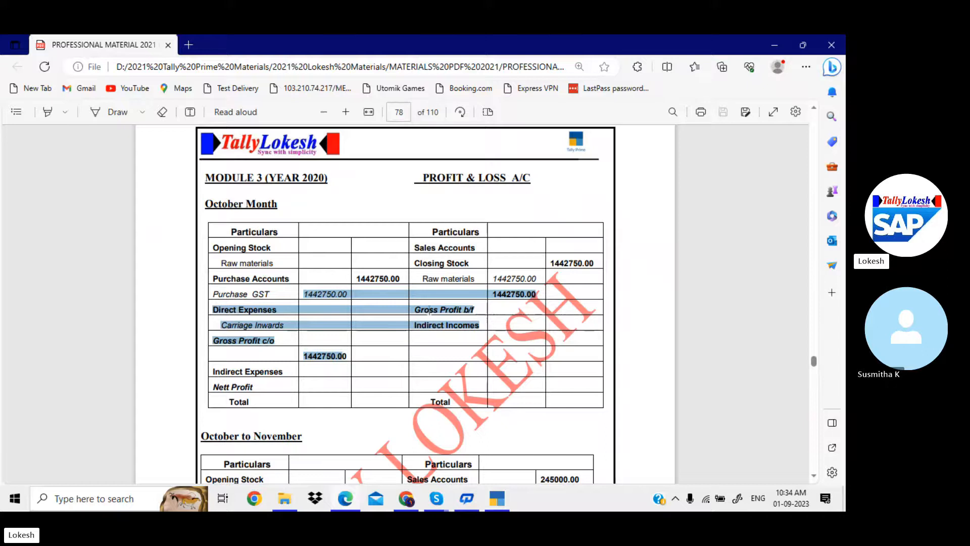
scroll(445, 293, up, 10)
scroll(445, 293, up, 15)
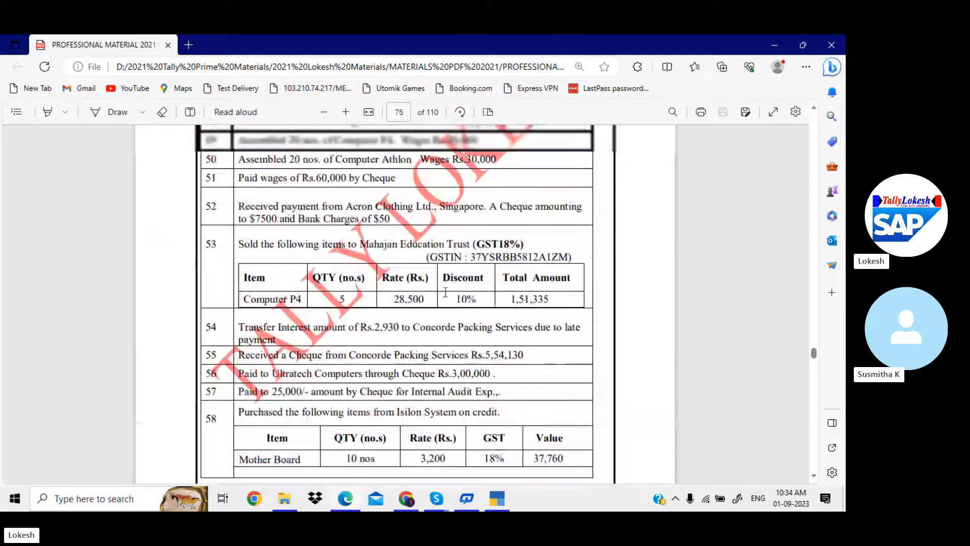
scroll(445, 293, up, 15)
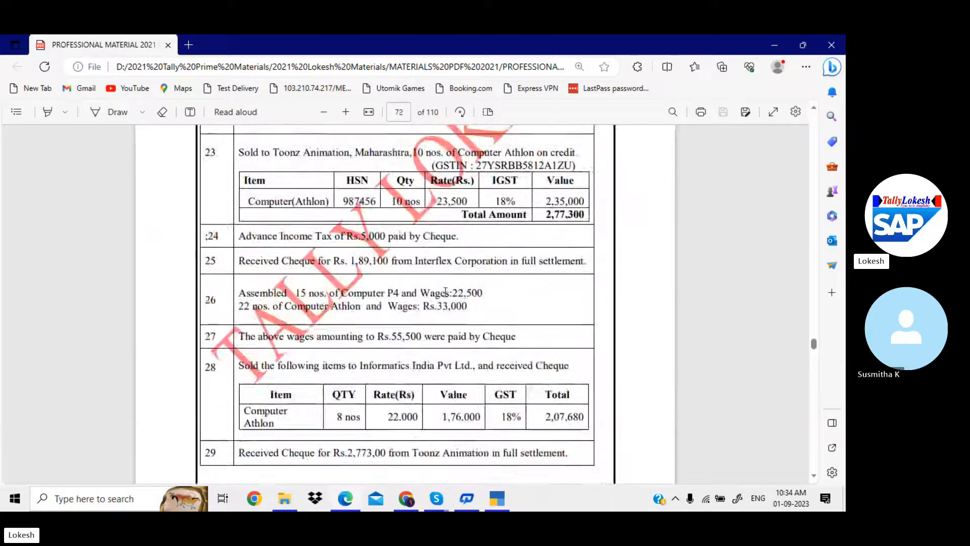
scroll(445, 292, up, 10)
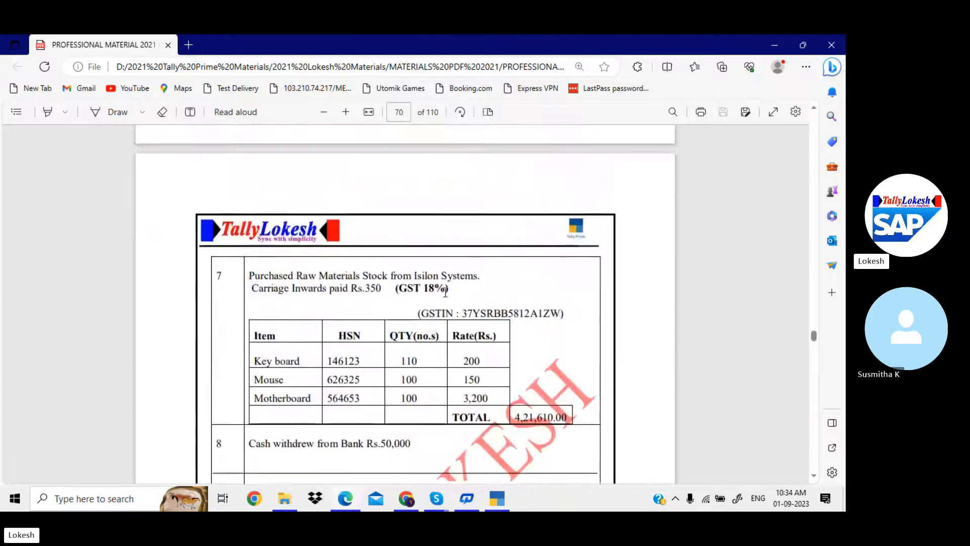
drag(253, 232, 390, 239)
key(alt+Tab)
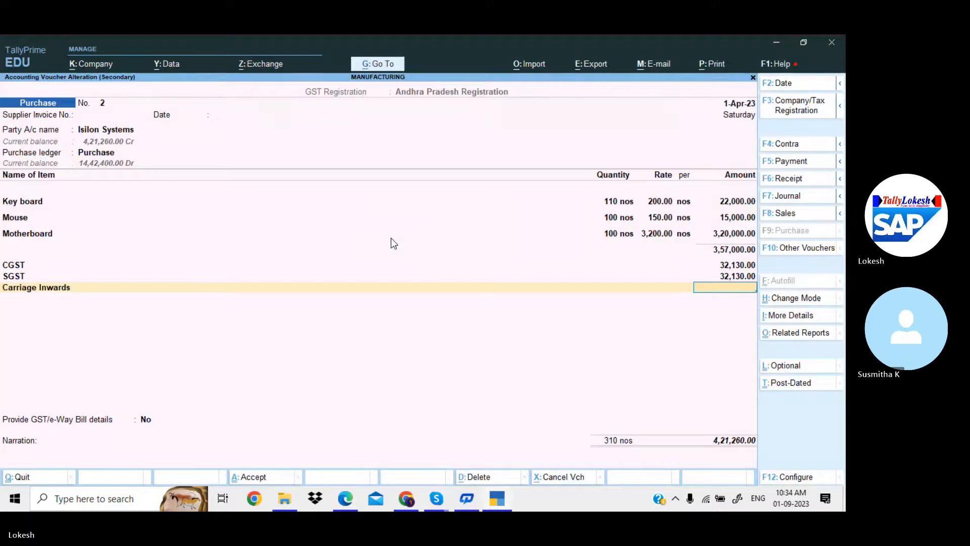
key(Return)
key(Return)
key(Return)
key(Return)
key(Return)
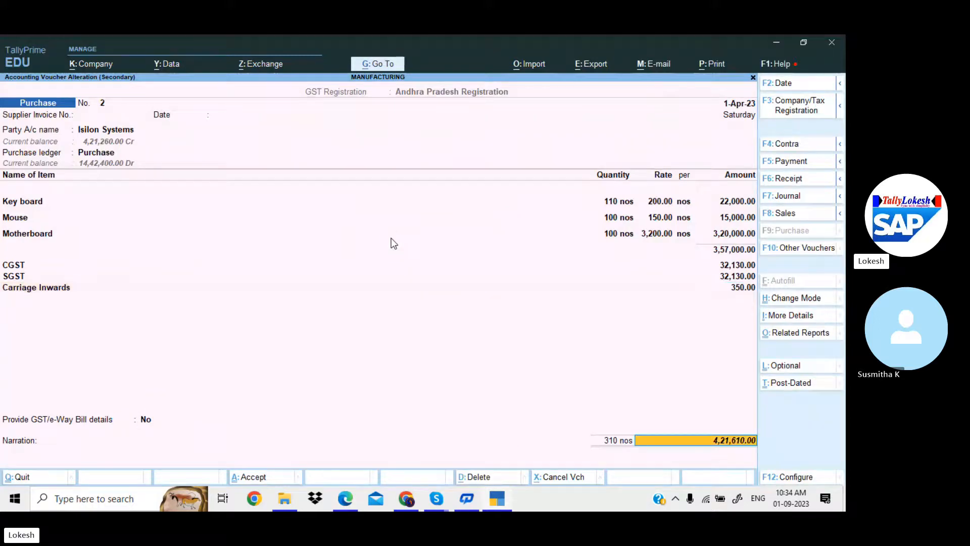
Step: Exit the Day Book and reopen the Profit & Loss A/c to check the corrected purchase
key(Escape)
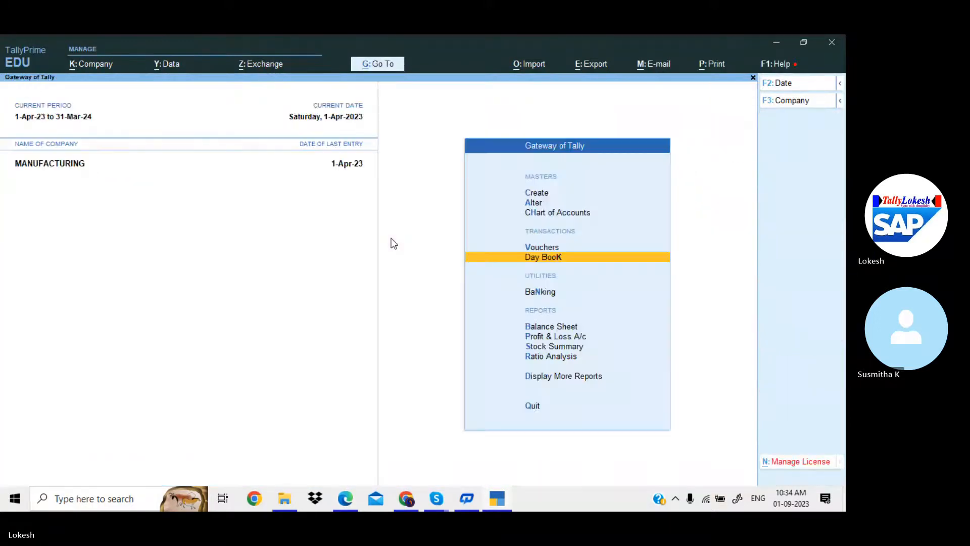
key(Down)
key(Down)
key(Down)
key(Return)
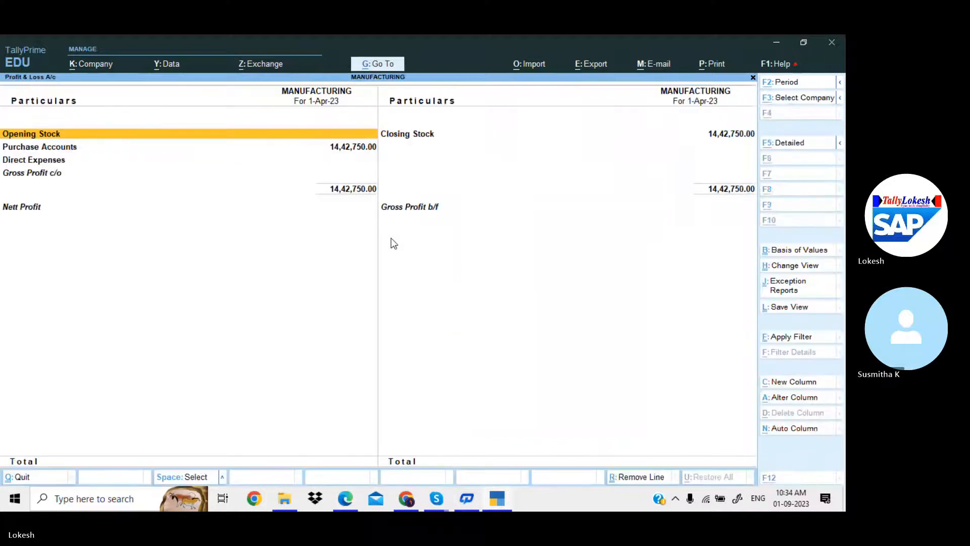
Step: Expand the Profit & Loss A/c to its detailed view, inspect the Carriage Inwards line, close the report and open the Day Book
key(alt+F5)
click(60, 193)
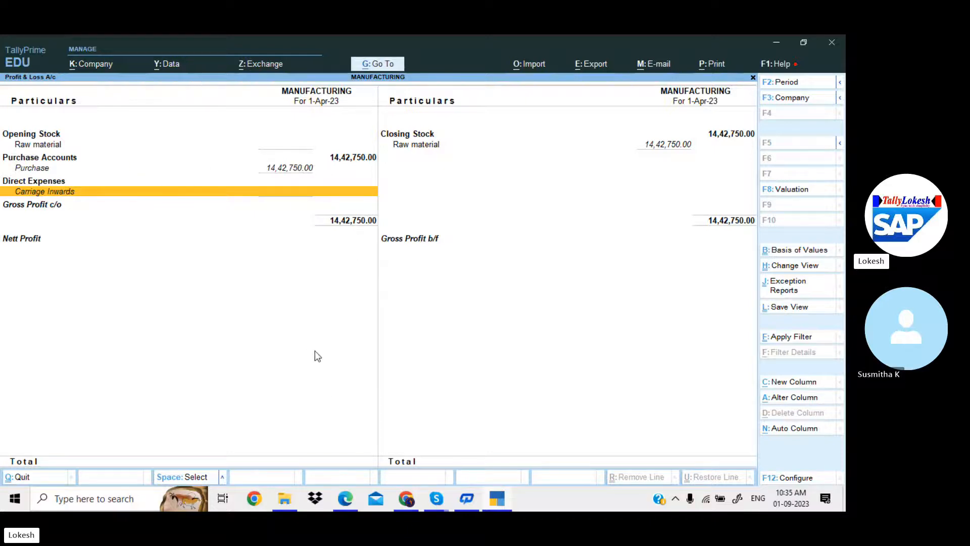
key(Escape)
key(Up)
key(Up)
key(Up)
key(Return)
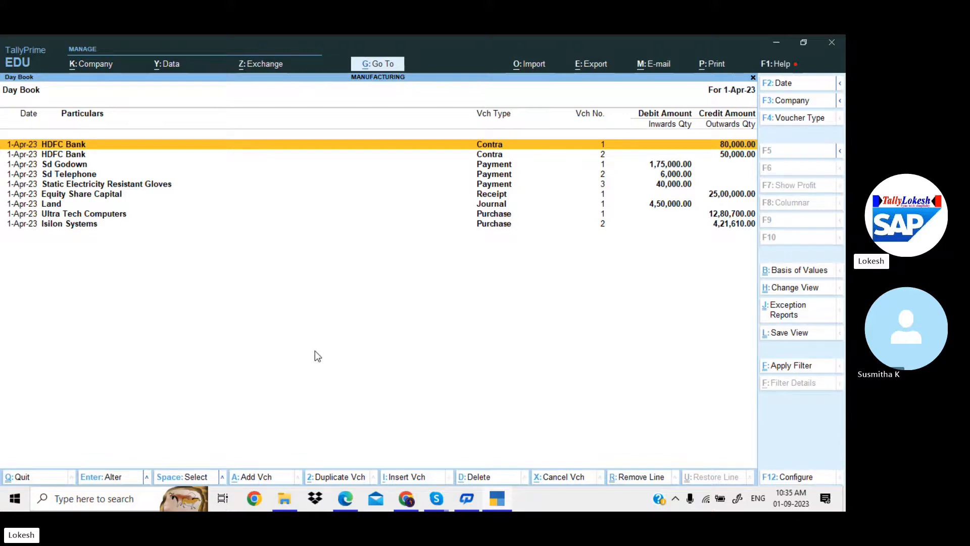
Step: Check the year and month heading of the Manufacturing Companies exercise in the PDF material and return to the Day Book
key(alt+Tab)
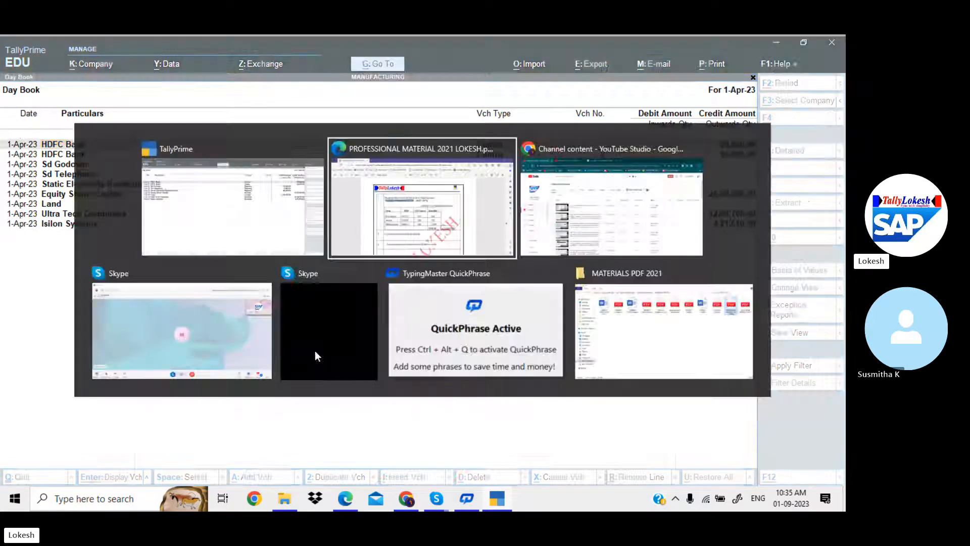
scroll(316, 350, up, 10)
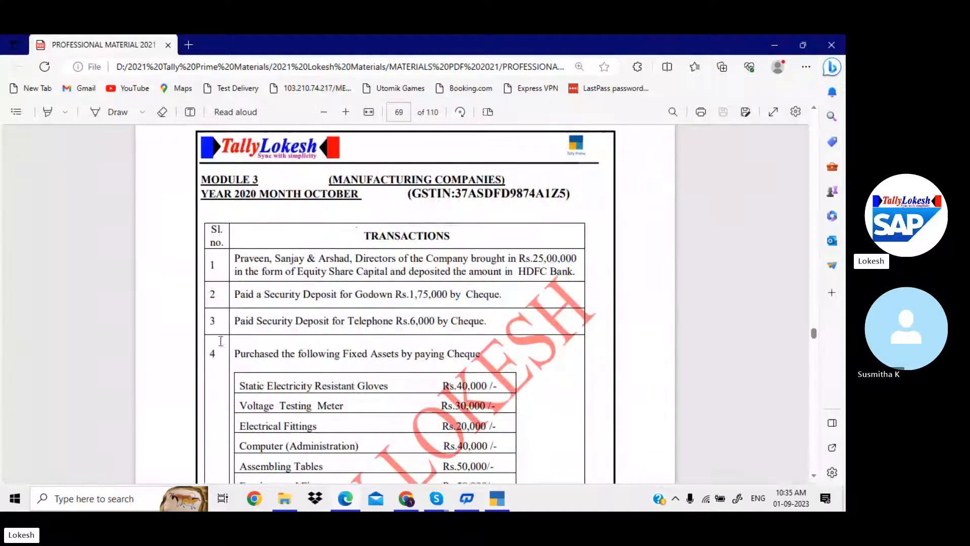
key(alt+Tab)
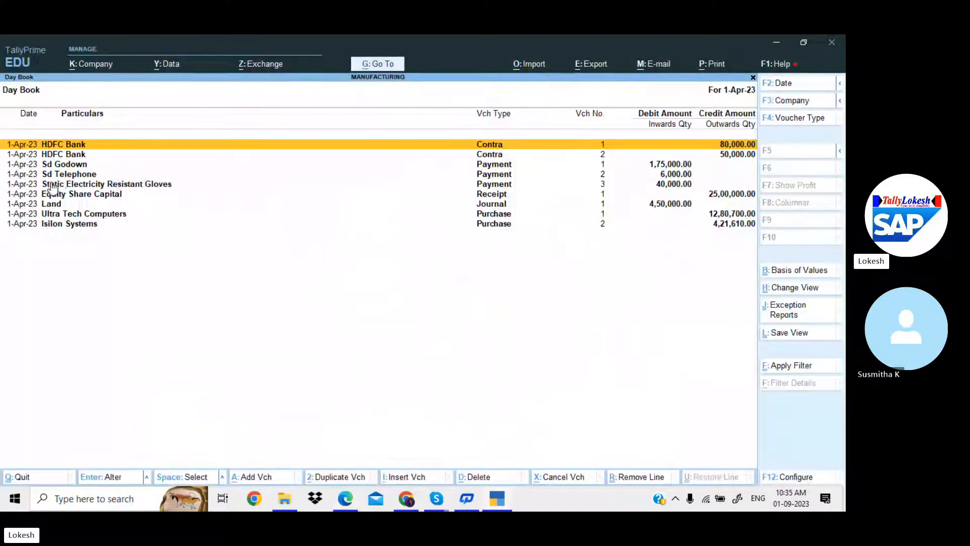
Step: Change the date of Contra vouchers 1 and 2 to 1-10 and save them
key(Return)
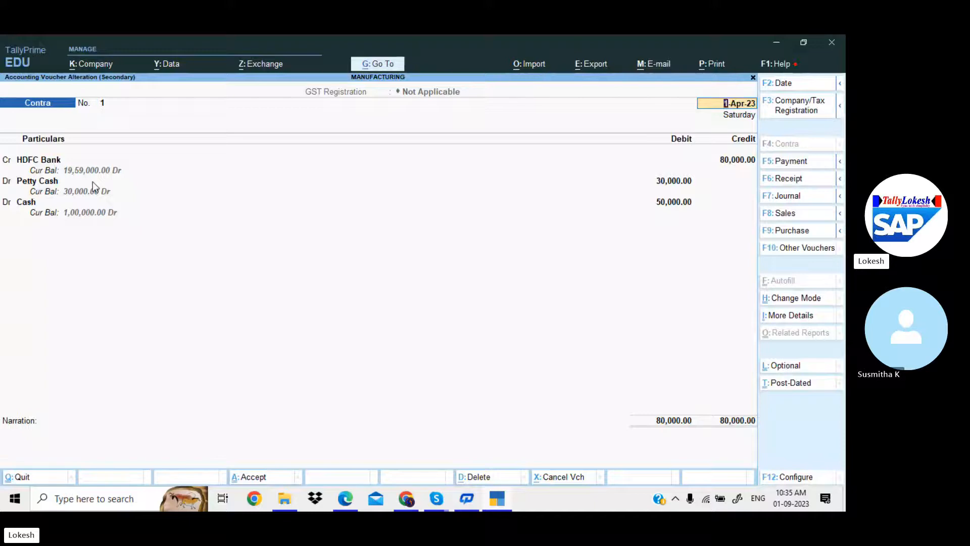
key(Return)
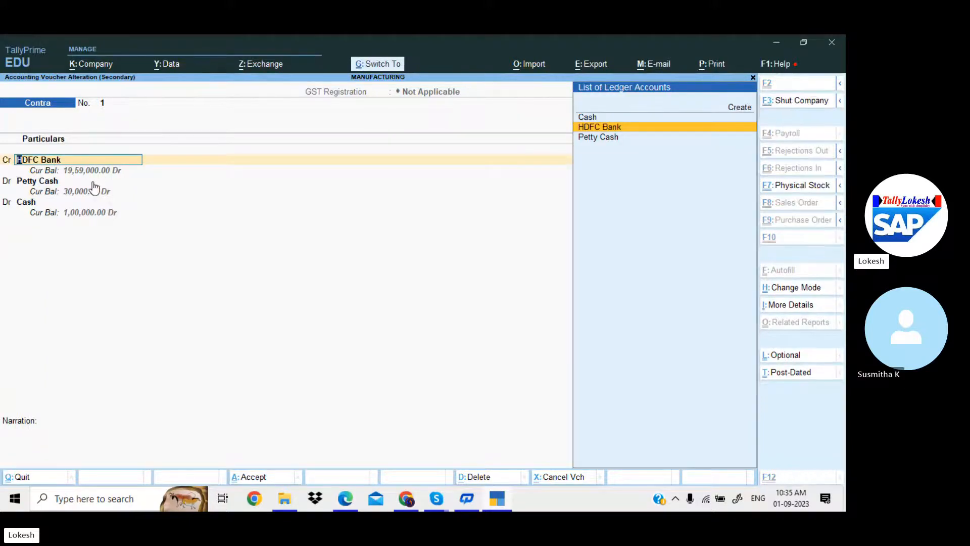
key(ctrl+a)
key(Return)
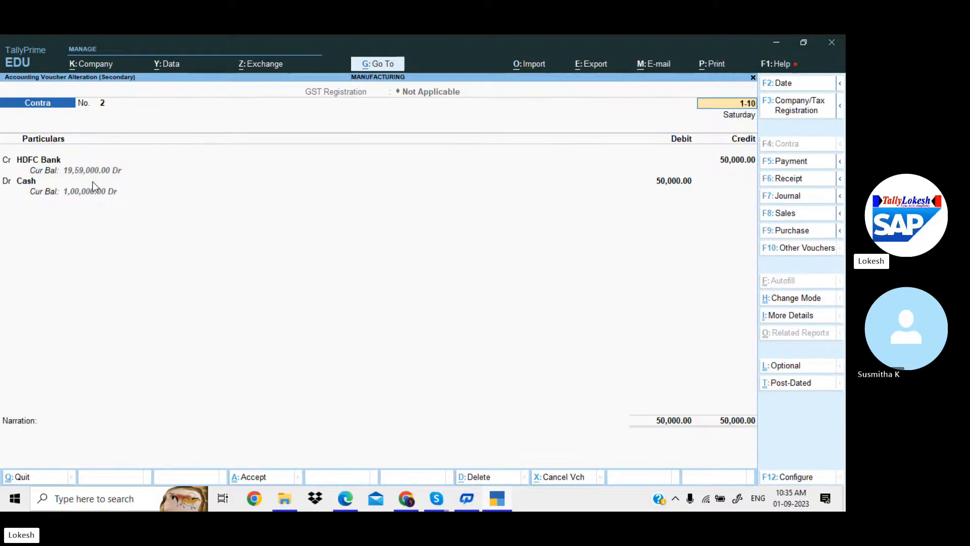
key(Return)
key(ctrl+a)
Step: Change the date of Payment vouchers 1, 2 and 3 to 1-10 and save them
key(Return)
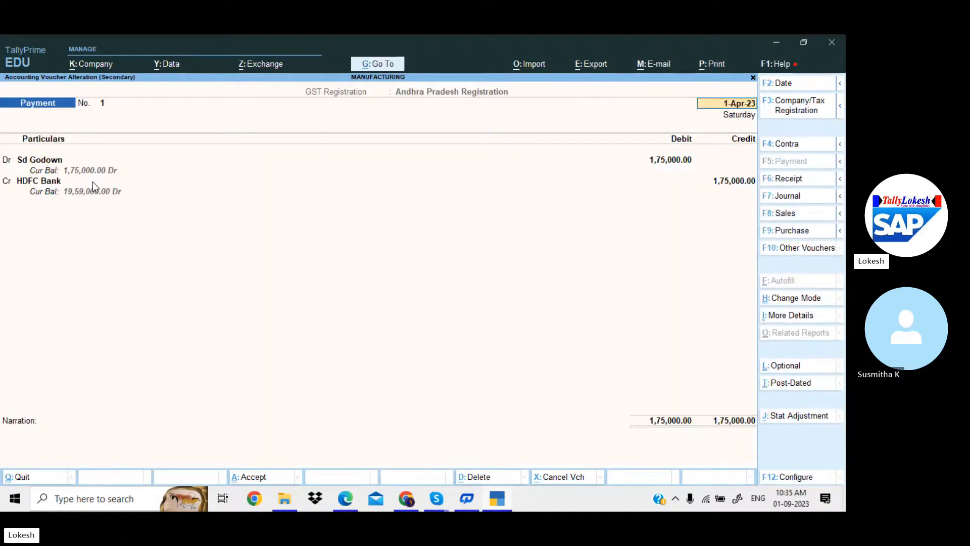
key(Return)
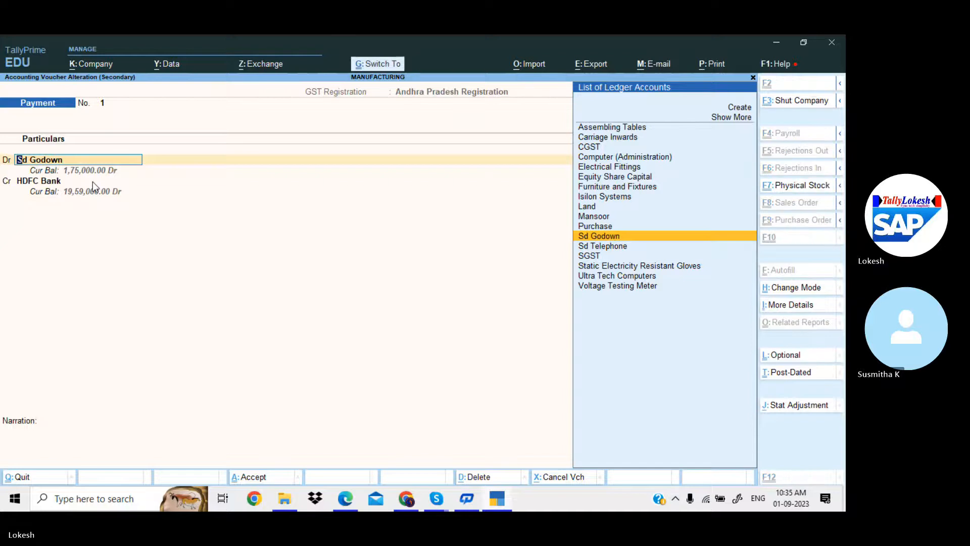
key(ctrl+a)
key(Return)
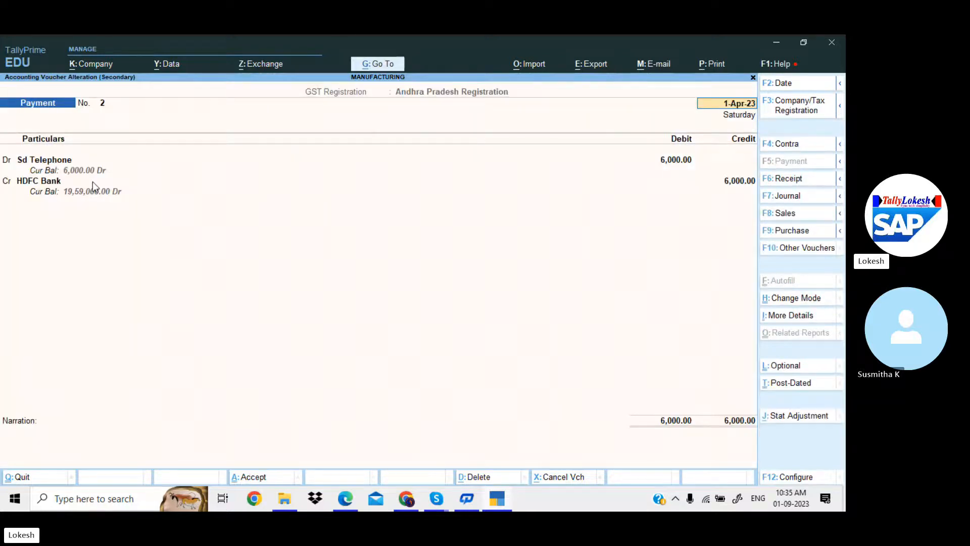
key(Return)
key(ctrl+a)
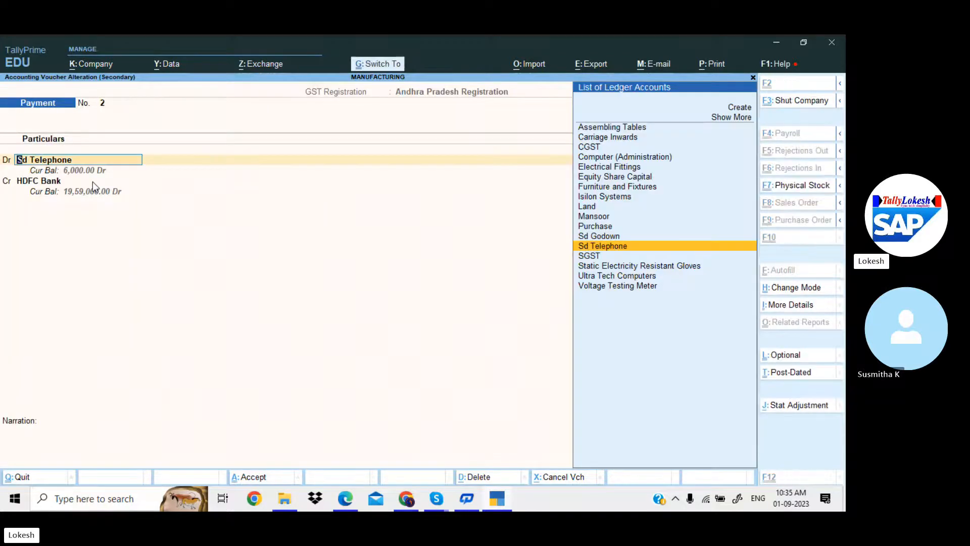
key(Return)
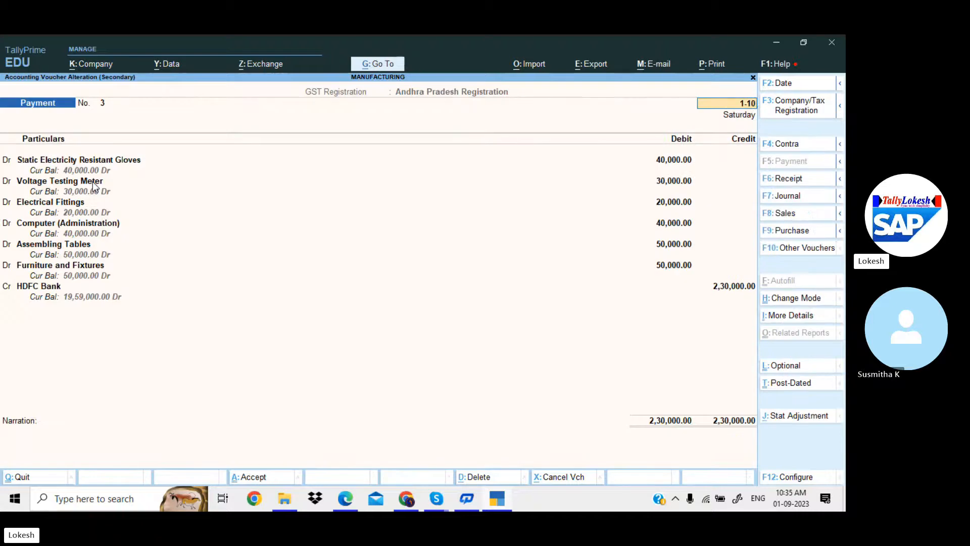
key(Return)
key(ctrl+a)
Step: Change the date of the Equity Share Capital receipt and the Land journal voucher to 1-Oct-23 and save both
key(Return)
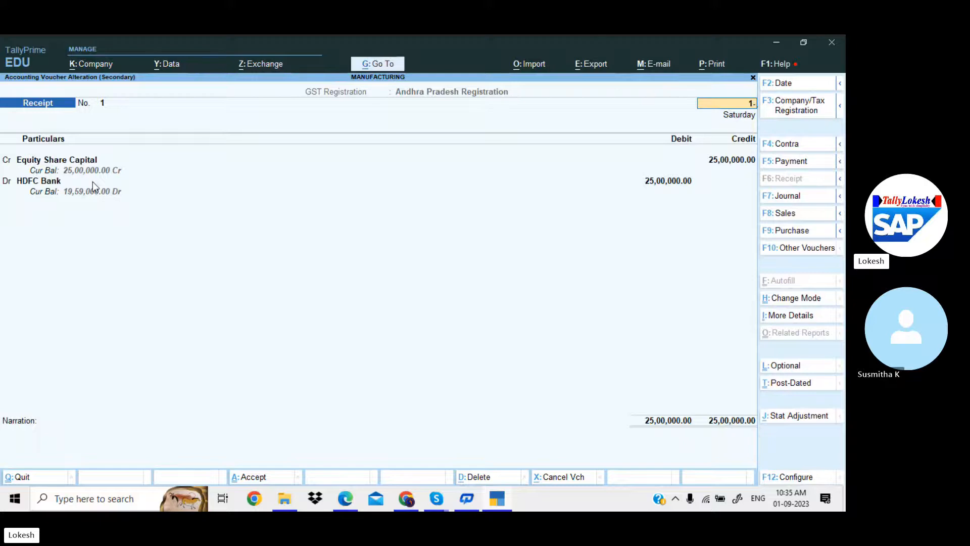
key(Return)
key(ctrl+a)
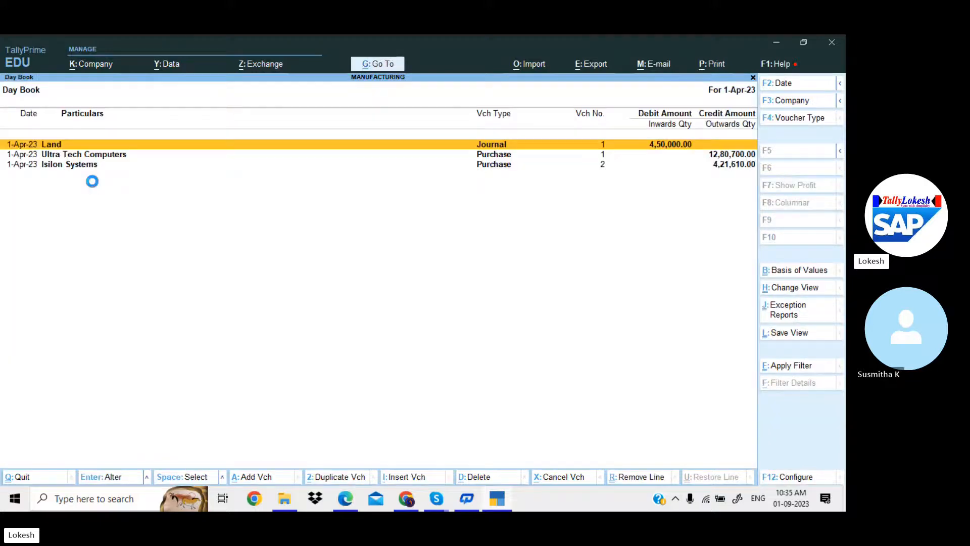
key(Return)
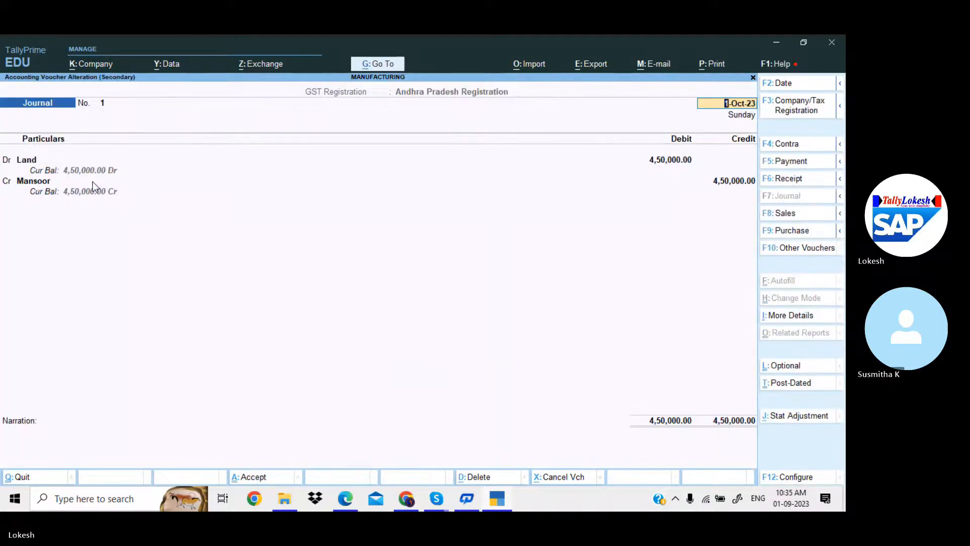
key(ctrl+a)
Step: Change the date of the Ultra Tech Computers and Isilon Systems purchase vouchers to 1-Oct-23 and save both
key(Return)
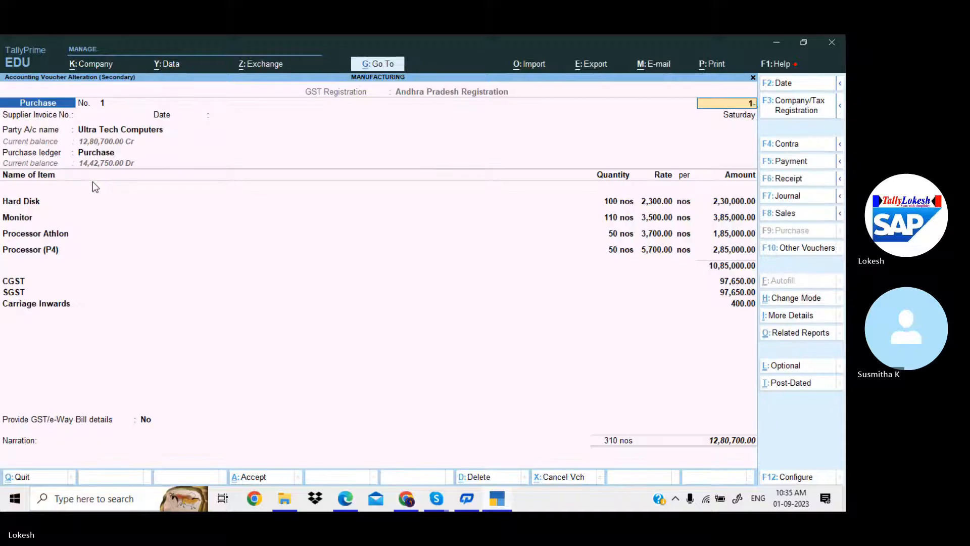
key(Return)
key(ctrl+a)
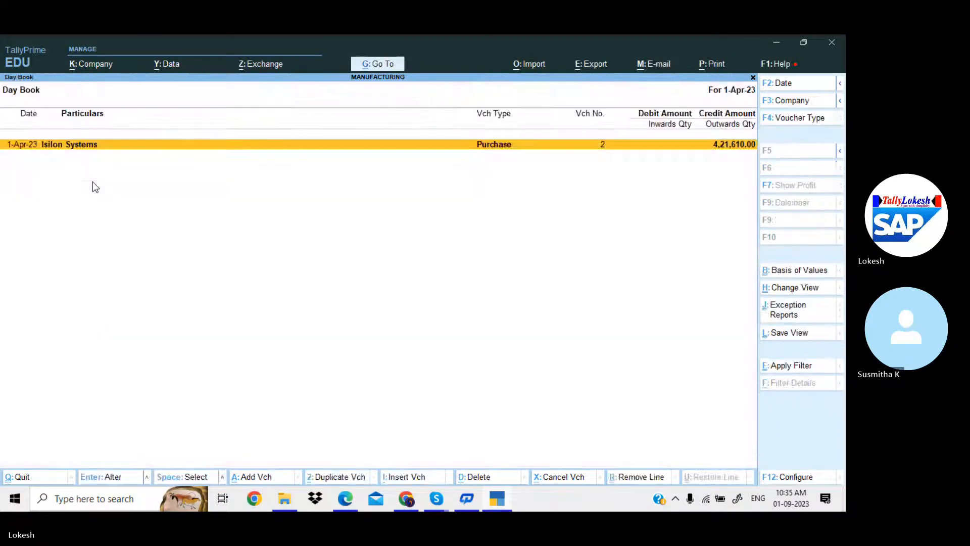
key(Return)
text(1-10)
key(Return)
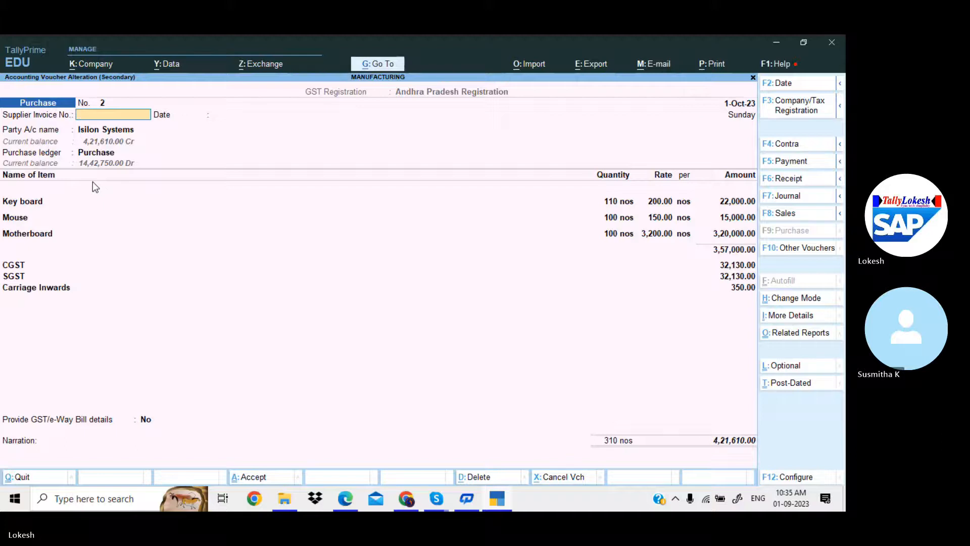
key(ctrl+a)
Step: Reopen the Day Book for the period 1-Apr-23 to 1-Oct-23, review the redated vouchers and close it
key(Escape)
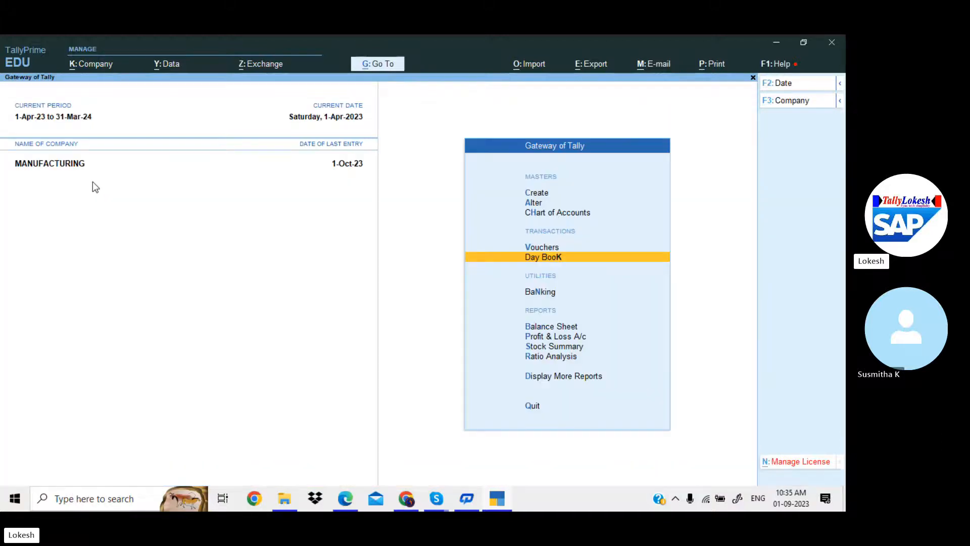
key(Return)
key(alt+F2)
key(Return)
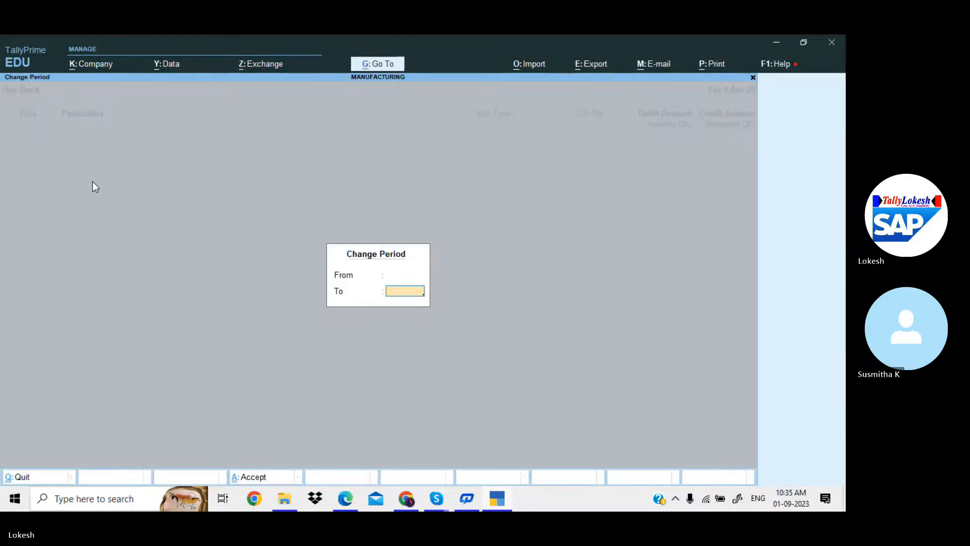
key(Return)
key(Down)
key(Down)
key(Down)
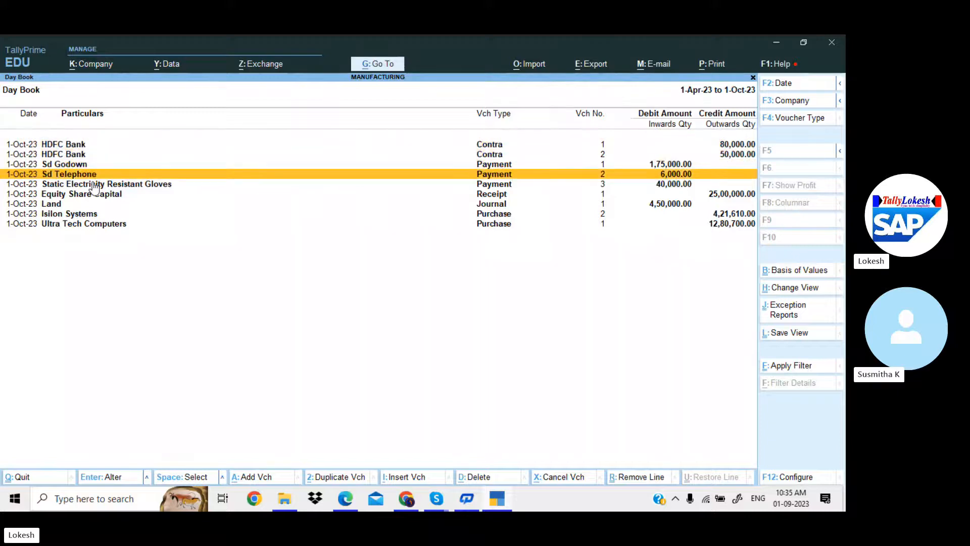
key(Down)
key(Down)
key(Down)
key(Down)
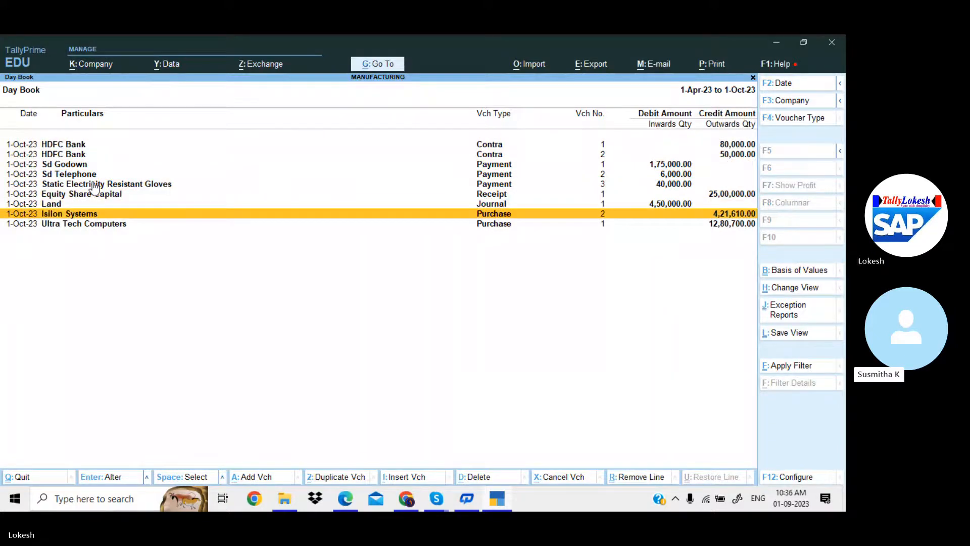
key(Escape)
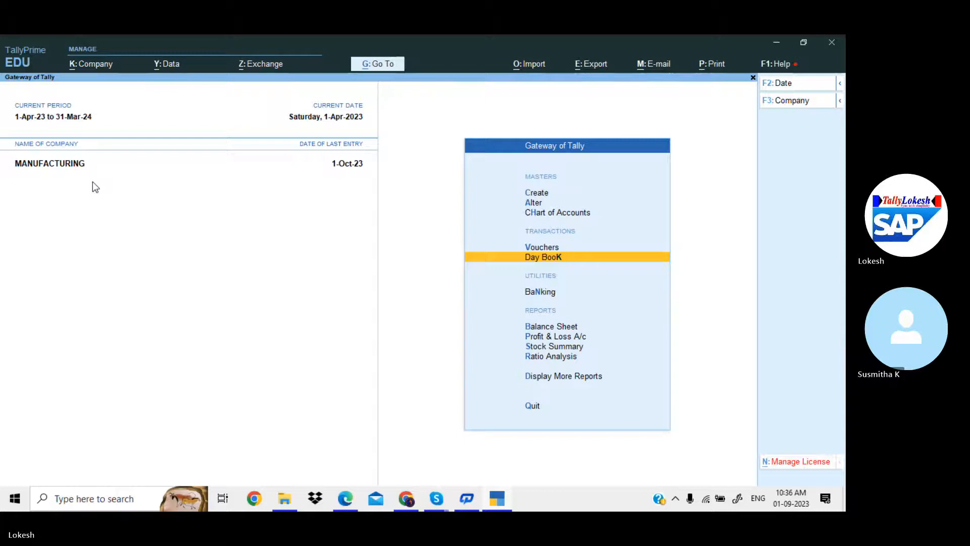
Step: Start creating a new Payment voucher
key(Up)
key(Return)
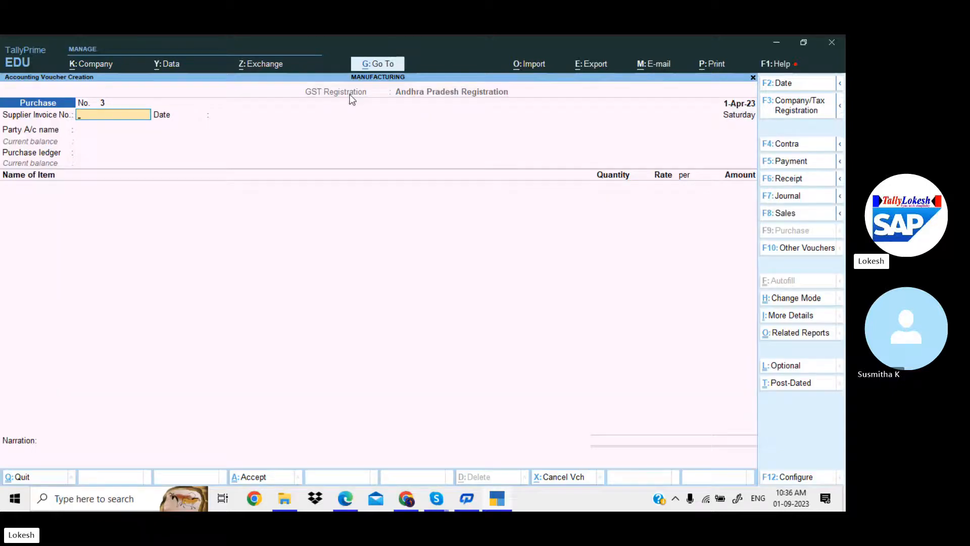
click(794, 156)
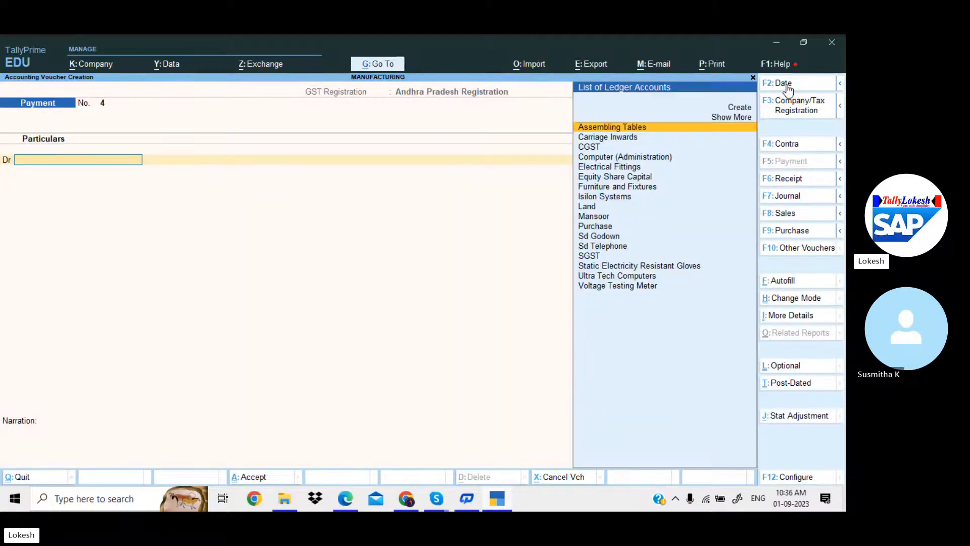
click(788, 85)
text(1-)
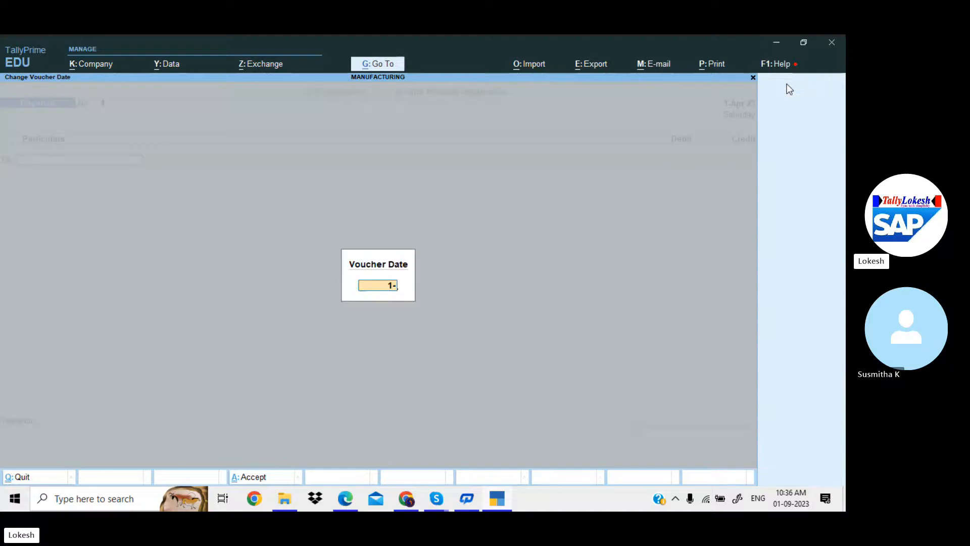
text(8)
key(Return)
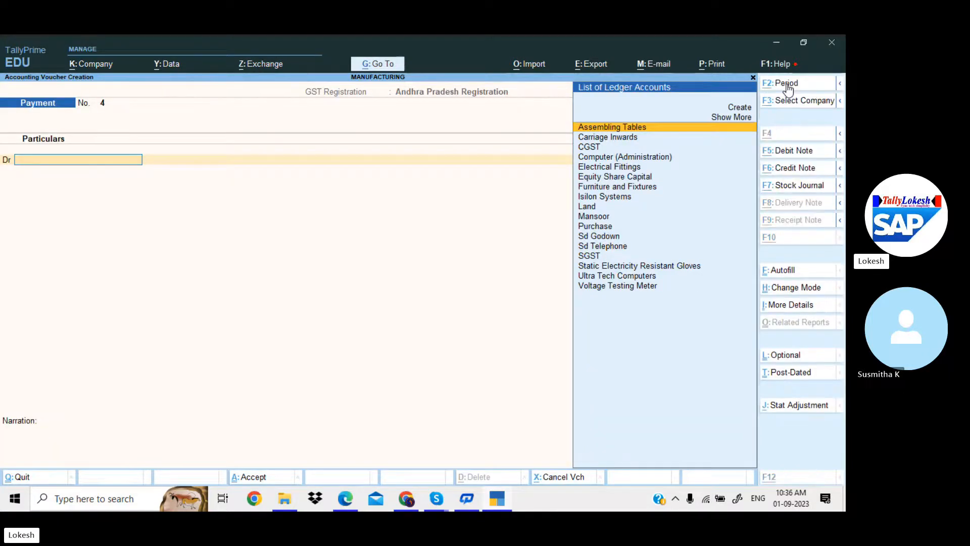
Step: Check the exercise month in the PDF and set the new Payment voucher's date to 1-11
key(alt+Tab)
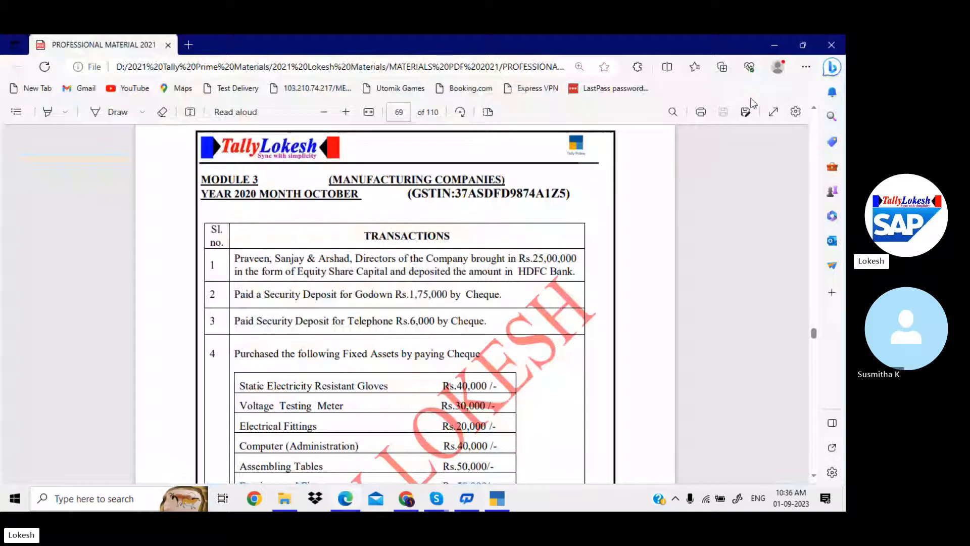
key(alt+Tab)
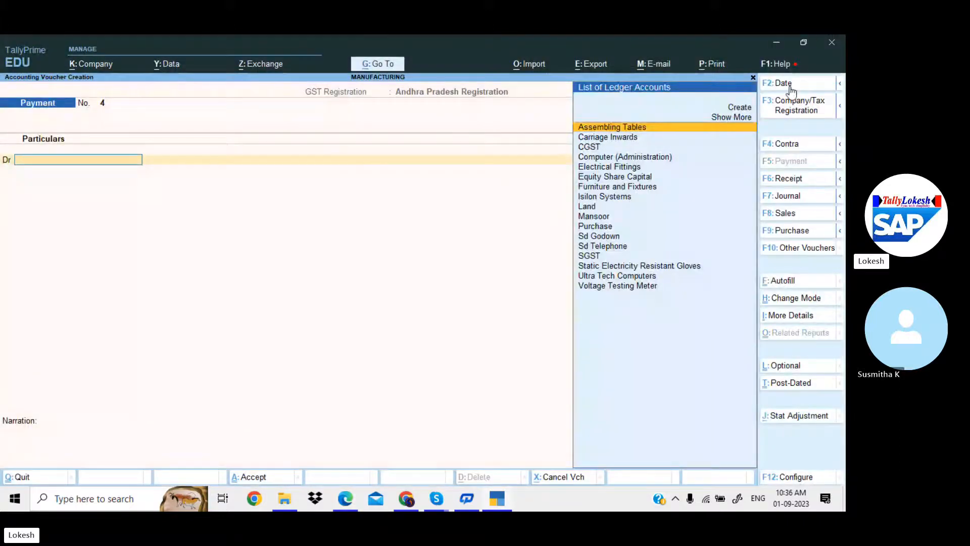
click(790, 87)
text(1-11)
key(Return)
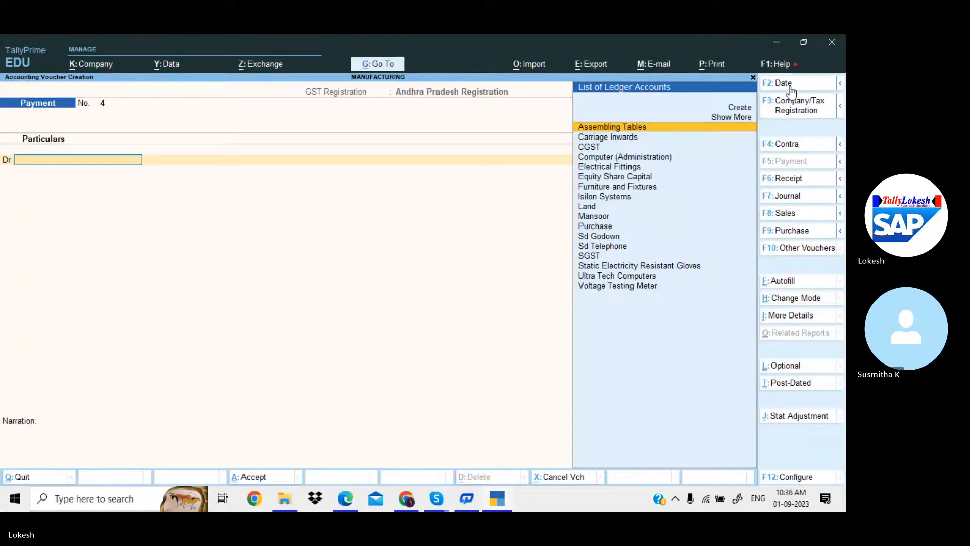
Step: Find the November transactions in the PDF and copy the expense name "Staff Salaries" from item 10
key(alt+Tab)
scroll(481, 183, down, 10)
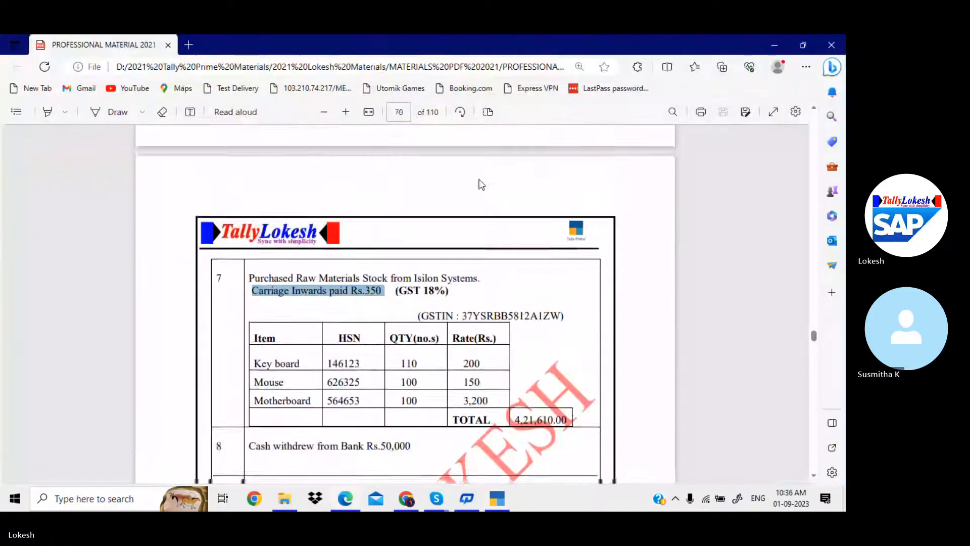
scroll(481, 184, down, 10)
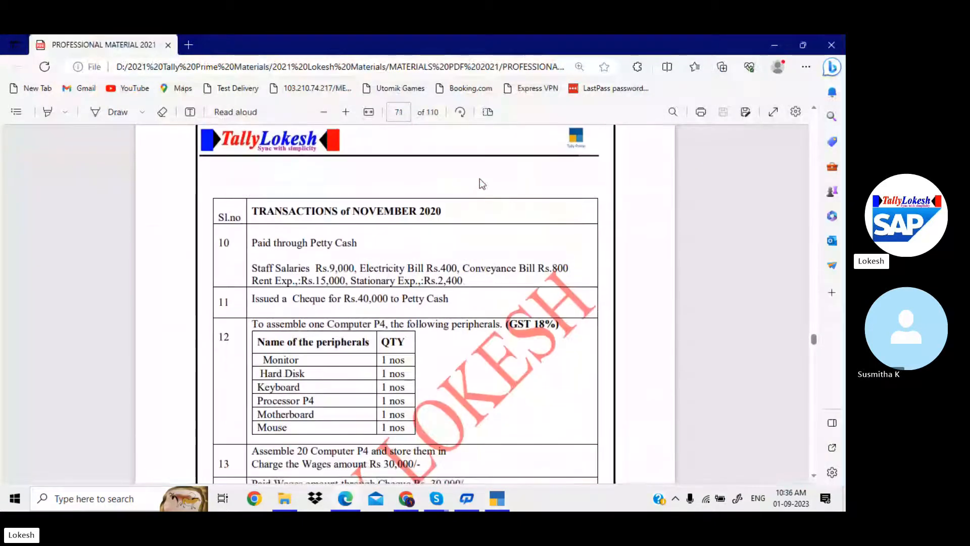
drag(253, 273, 301, 272)
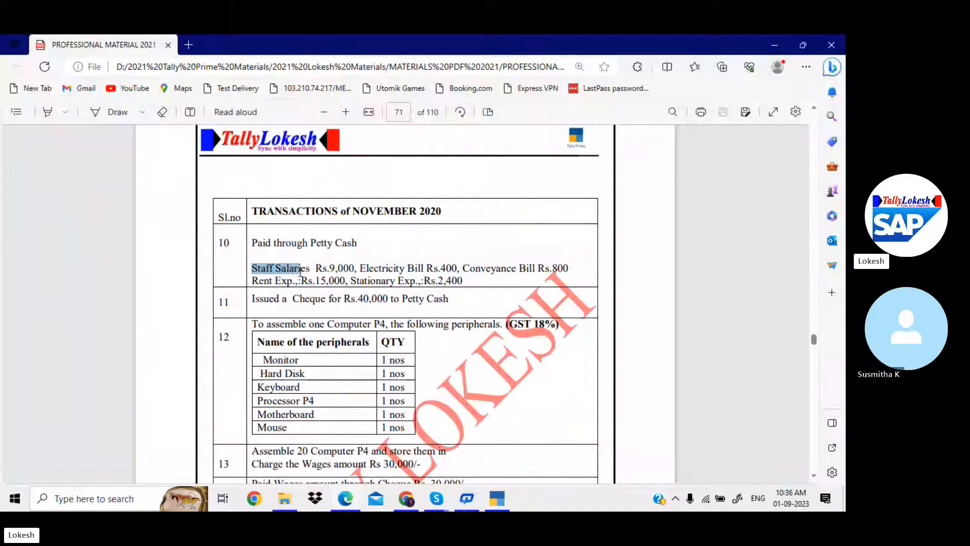
right_click(309, 272)
click(348, 145)
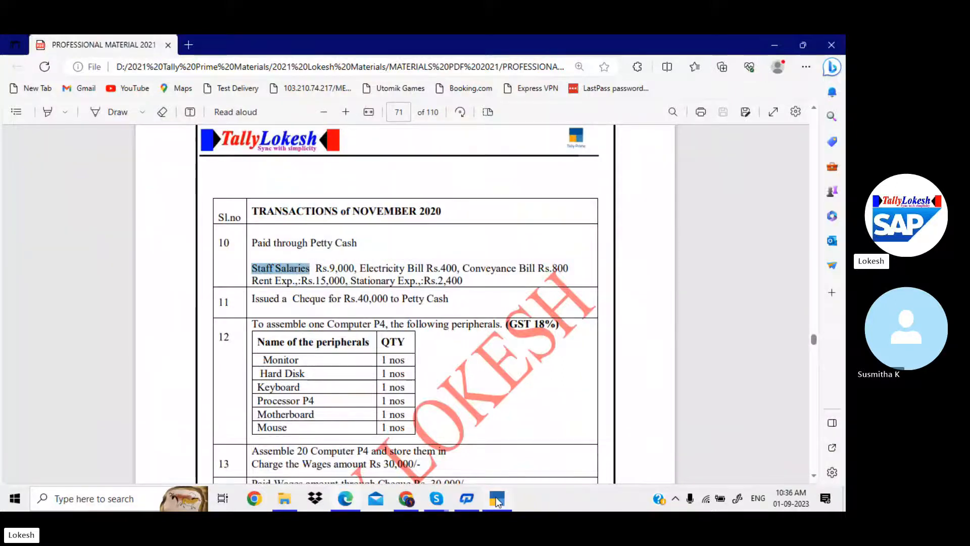
Step: Start a new ledger from the TallyPrime payment voucher and name it "Staff Salaries", recopying the name from the PDF
key(alt+Tab)
key(alt+c)
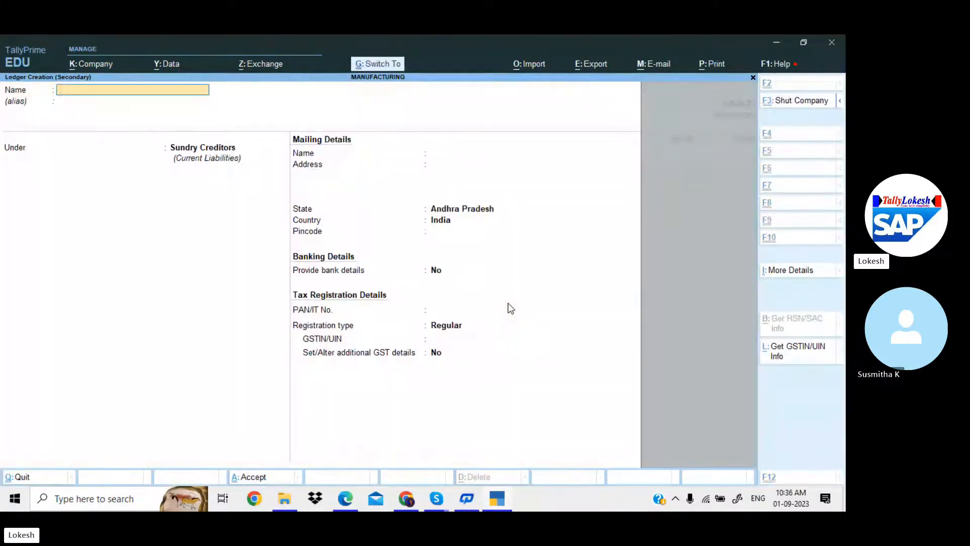
text(Mansoor)
key(Return)
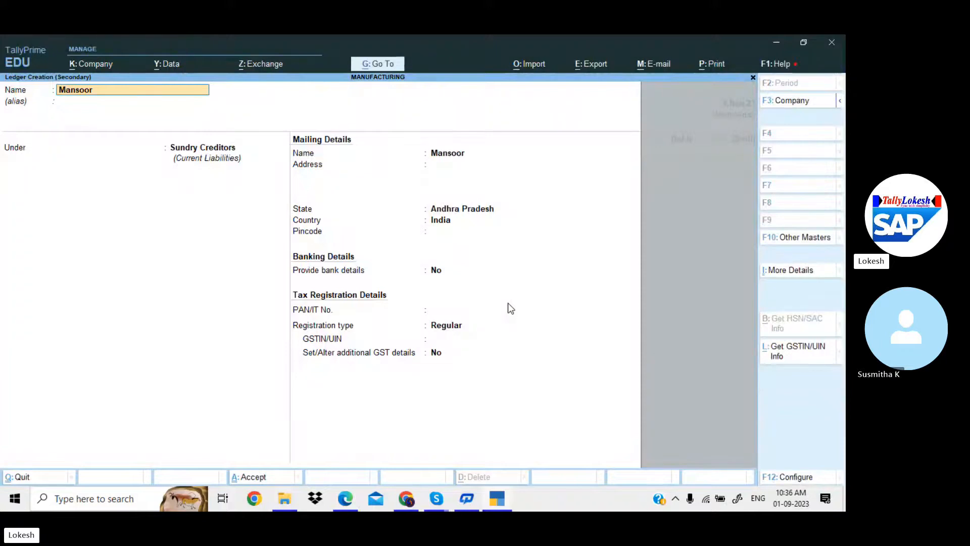
key(BackSpace)
key(alt+Tab)
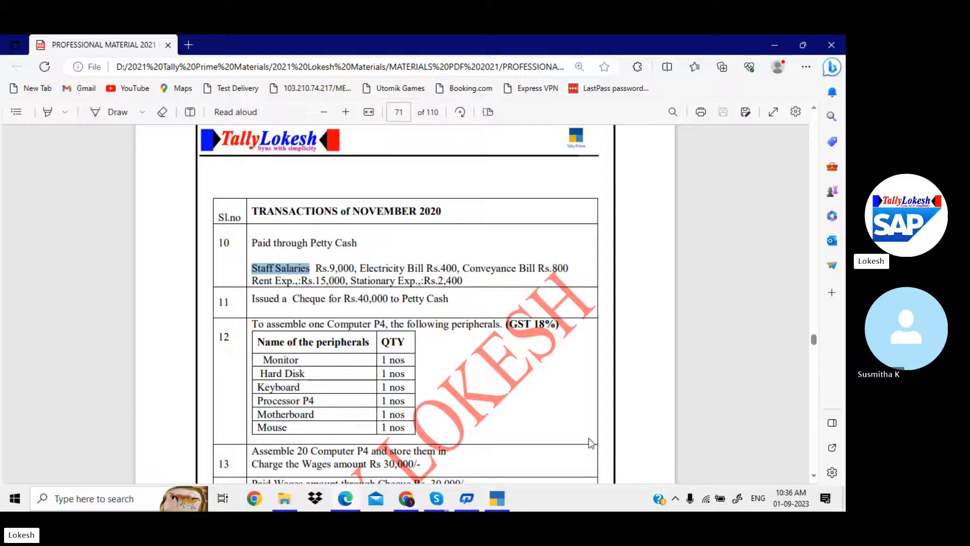
click(498, 499)
key(ctrl+alt+v)
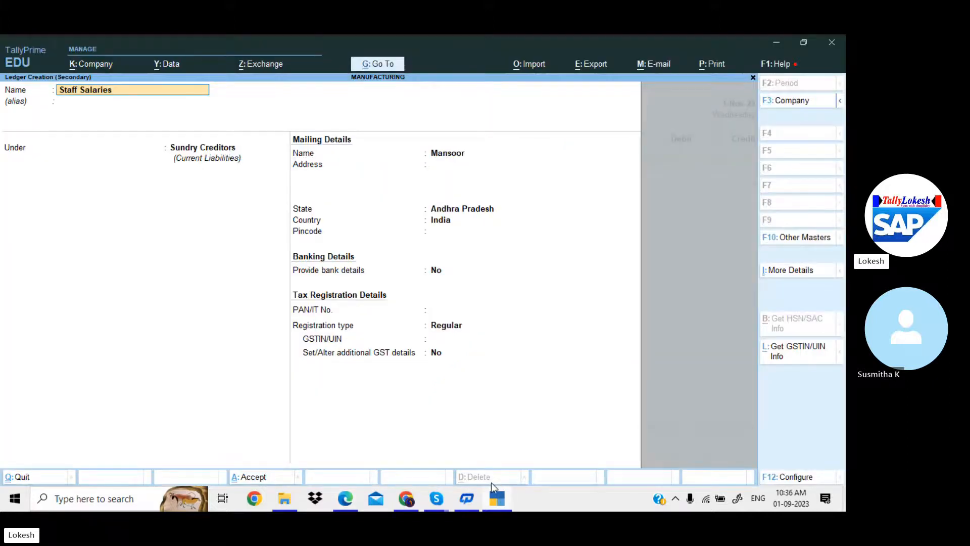
Step: Place the Staff Salaries ledger under Indirect Expenses, keep the default GST details with Services as supply type, and save it
key(Return)
key(Return)
text(Ind)
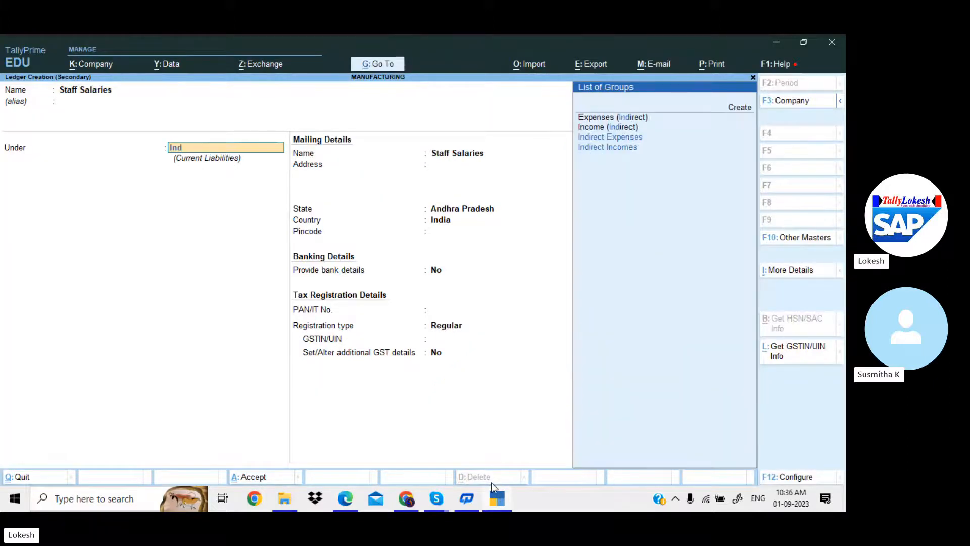
key(Return)
key(Return)
key(Return)
key(Return)
key(Return)
key(Return)
key(Return)
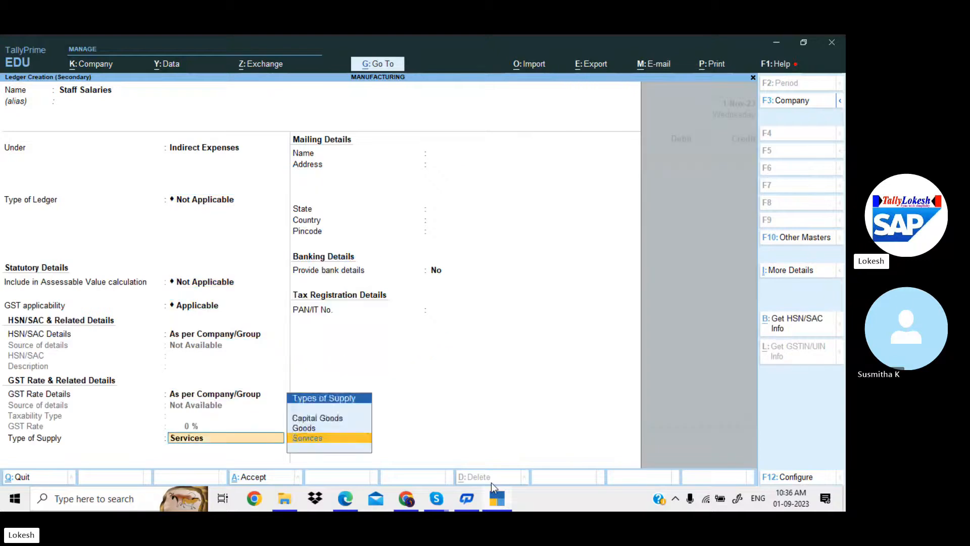
key(Return)
Step: Check the Staff Salaries amount in the PDF and enter 9000 as its debit in the voucher
key(alt+Tab)
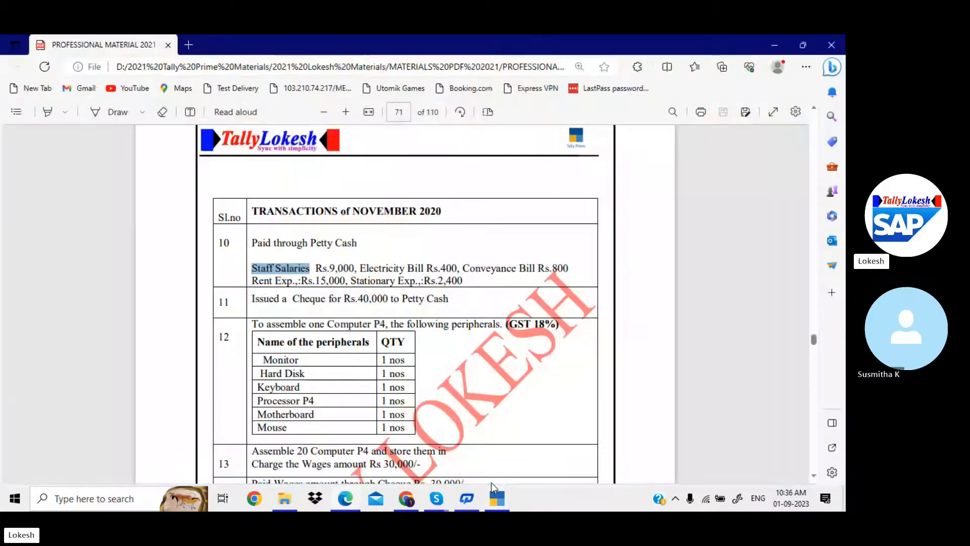
key(alt+Tab)
text(9000)
key(Return)
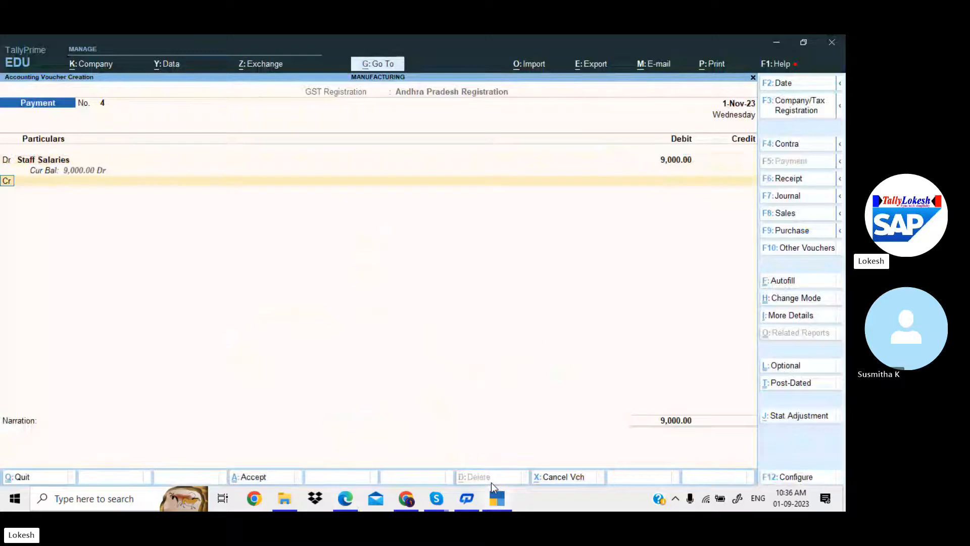
Step: Add a second debit line and start a new ledger named "Electricity Bill", copying the name from item 10 in the PDF
text(d)
key(Return)
key(alt+c)
key(alt+Tab)
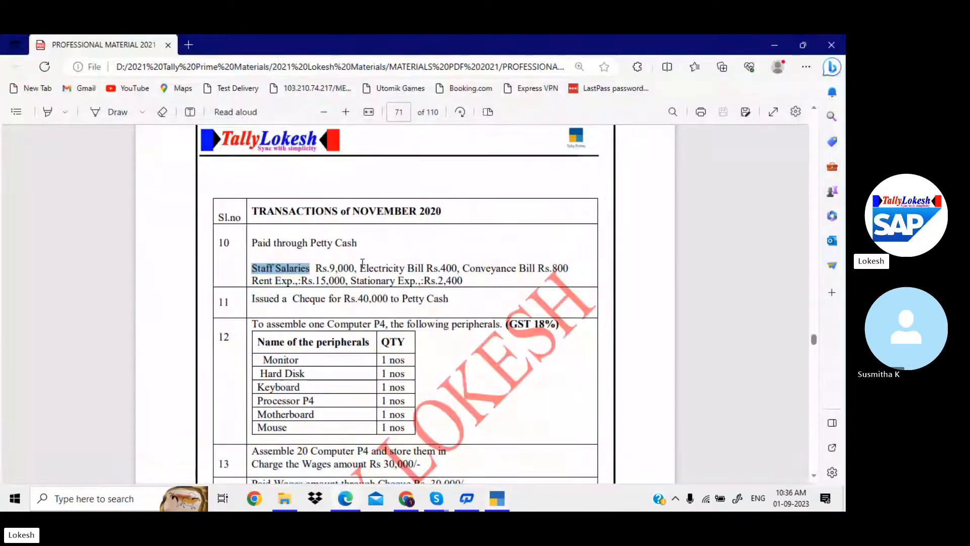
drag(362, 263, 418, 263)
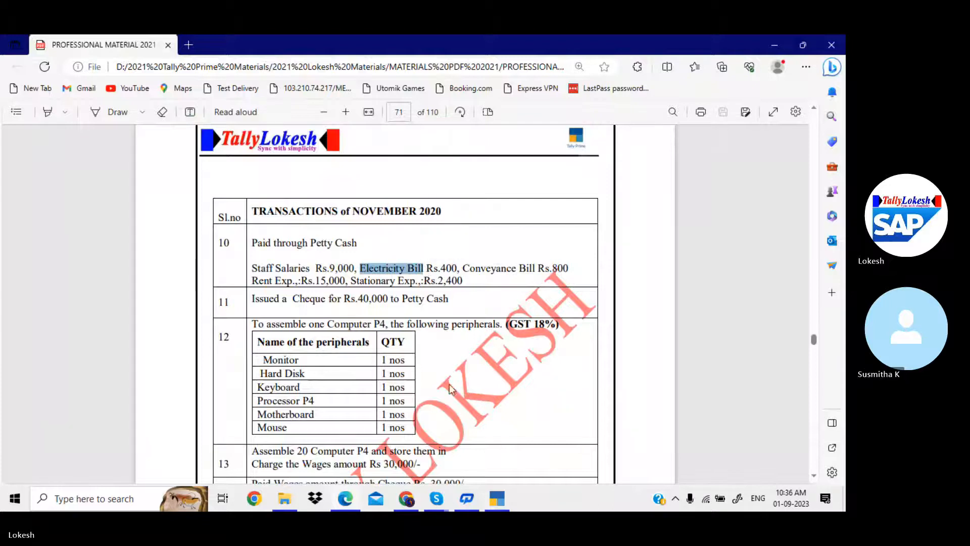
click(507, 498)
text(Electricity Bill)
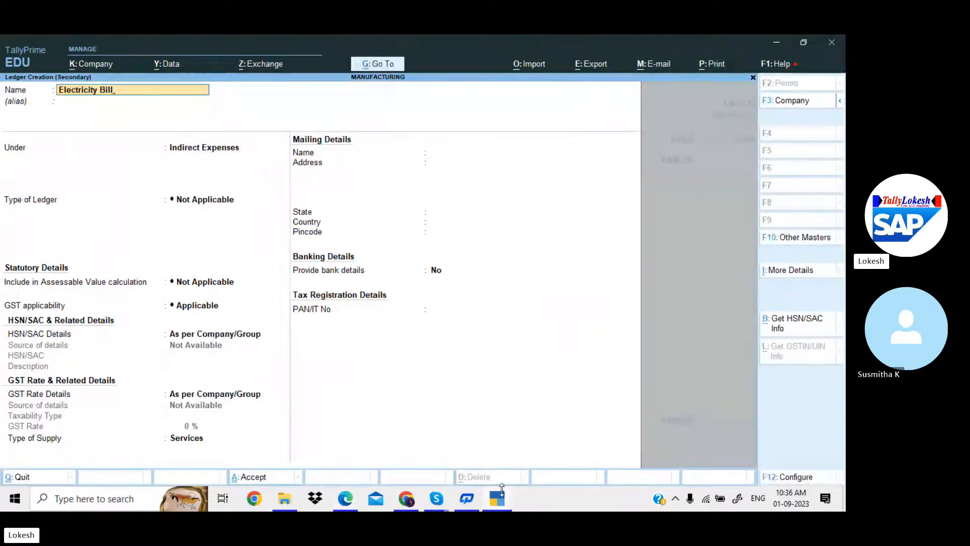
Step: Keep the Electricity Bill ledger under Indirect Expenses with the default statutory and bank details, and save it
key(Return)
key(Return)
key(Return)
key(Return)
key(Return)
key(Return)
key(Return)
key(Return)
key(Return)
key(Return)
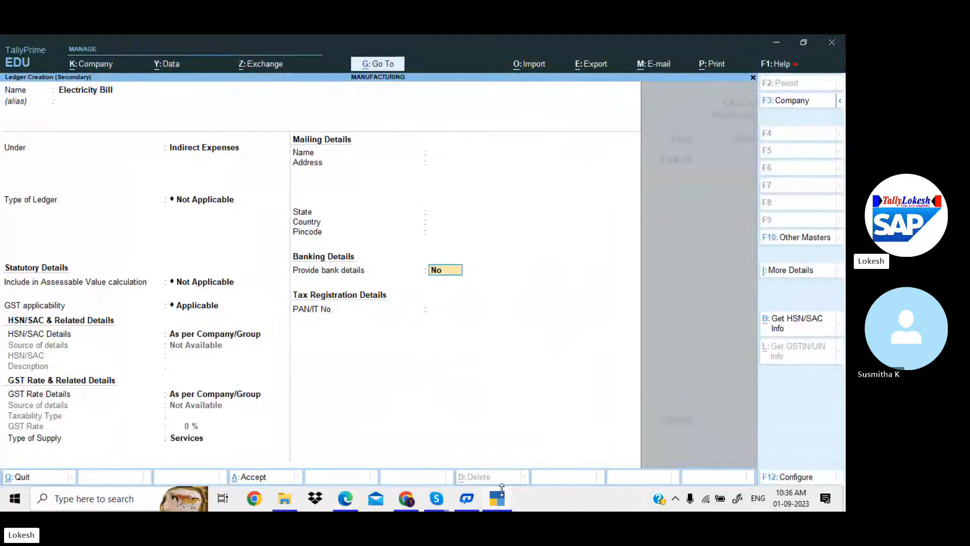
key(Return)
Step: Check the electricity amount in the PDF and enter 400 as the Electricity Bill debit
key(alt+Tab)
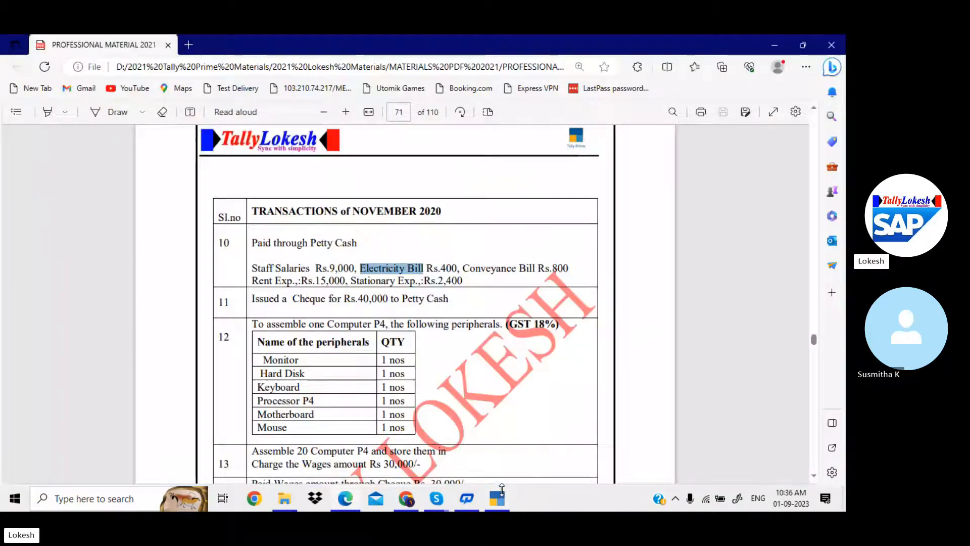
key(alt+Tab)
text(400)
key(Return)
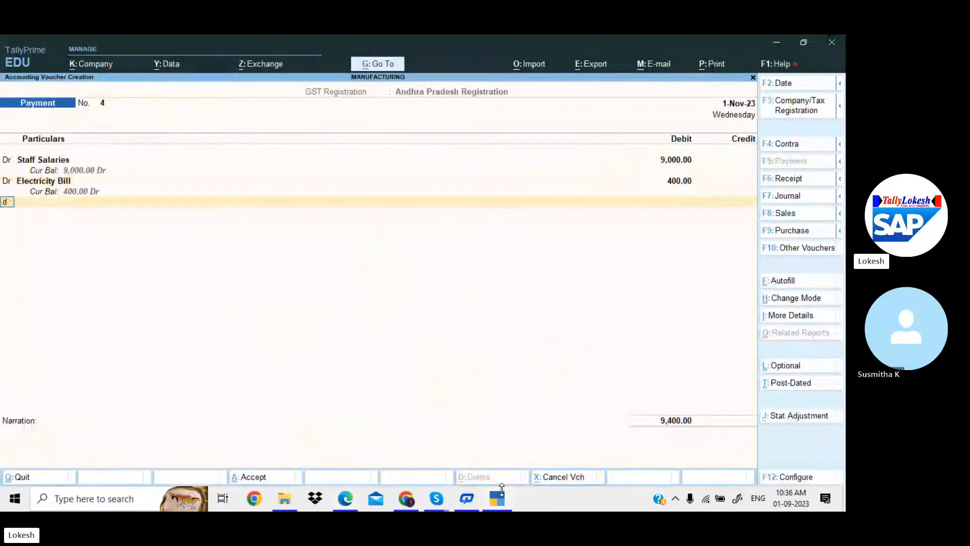
Step: Add a third debit line and start a new ledger named "Conveyance Bill", copying the name from the PDF
text(d)
key(Return)
key(alt+c)
key(alt+Tab)
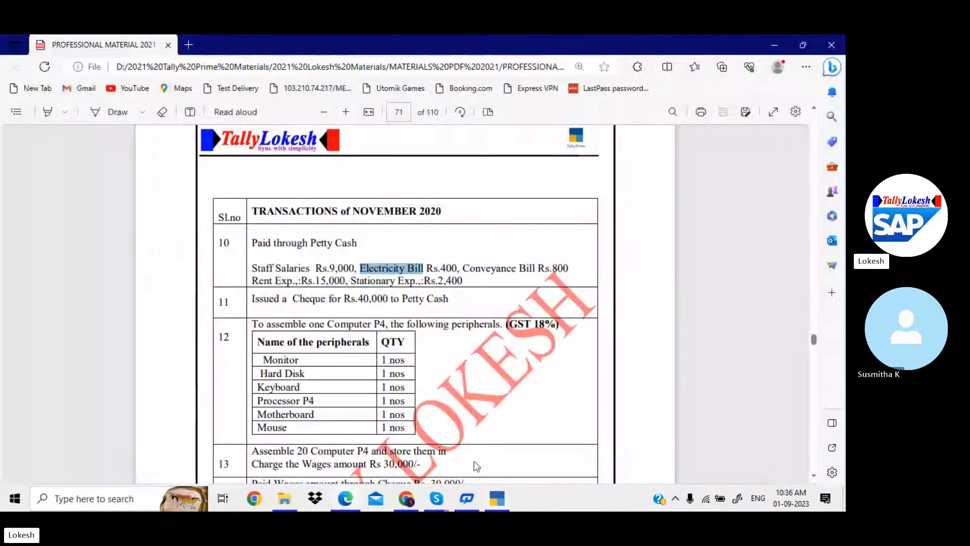
drag(463, 268, 536, 267)
key(ctrl+c)
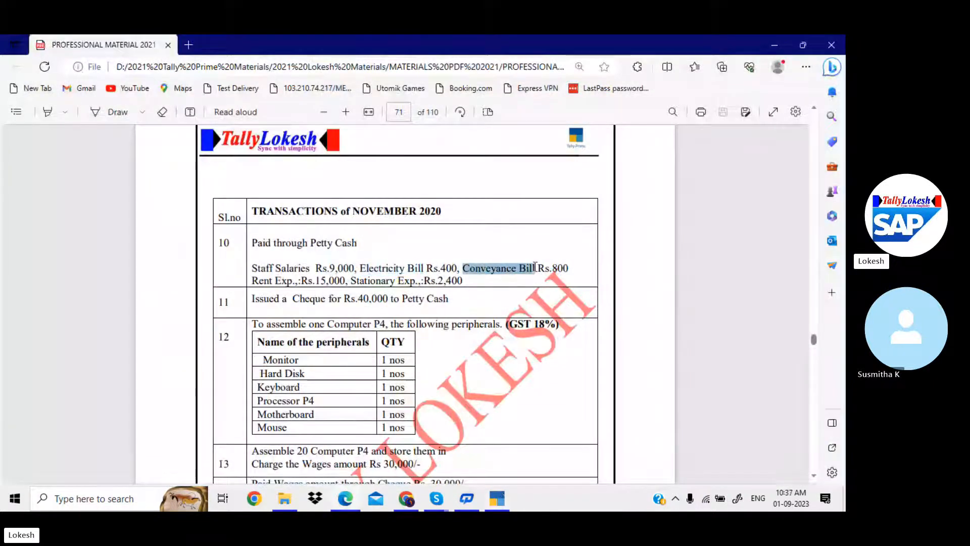
click(500, 497)
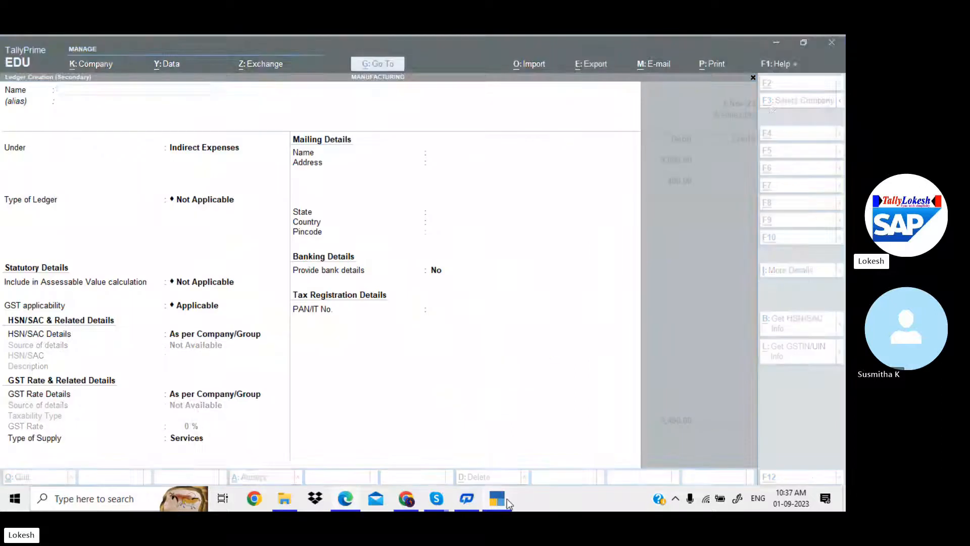
key(ctrl+v)
Step: Keep the Conveyance Bill ledger under Indirect Expenses with the default details and save it
key(Return)
key(Return)
key(Return)
key(Return)
key(Return)
key(Return)
key(Return)
key(Return)
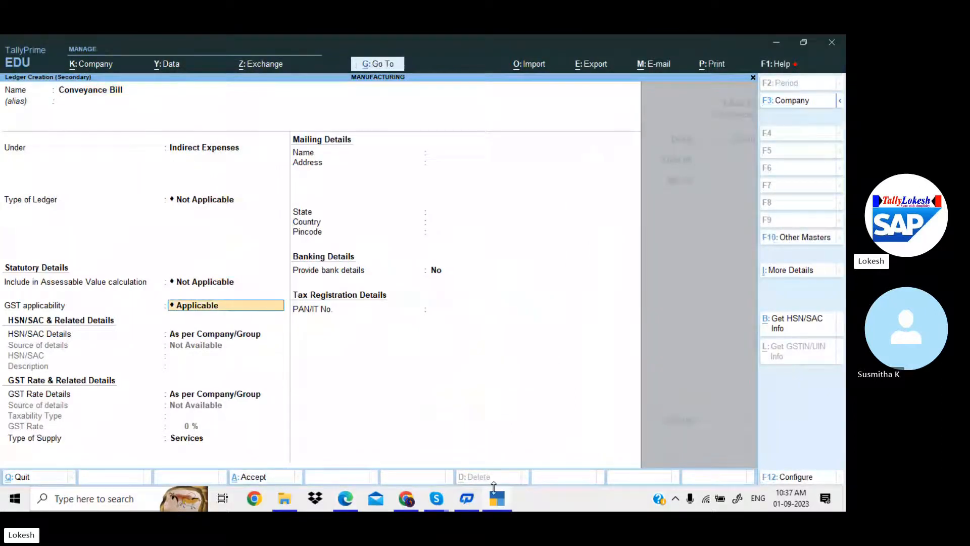
key(Return)
key(Return)
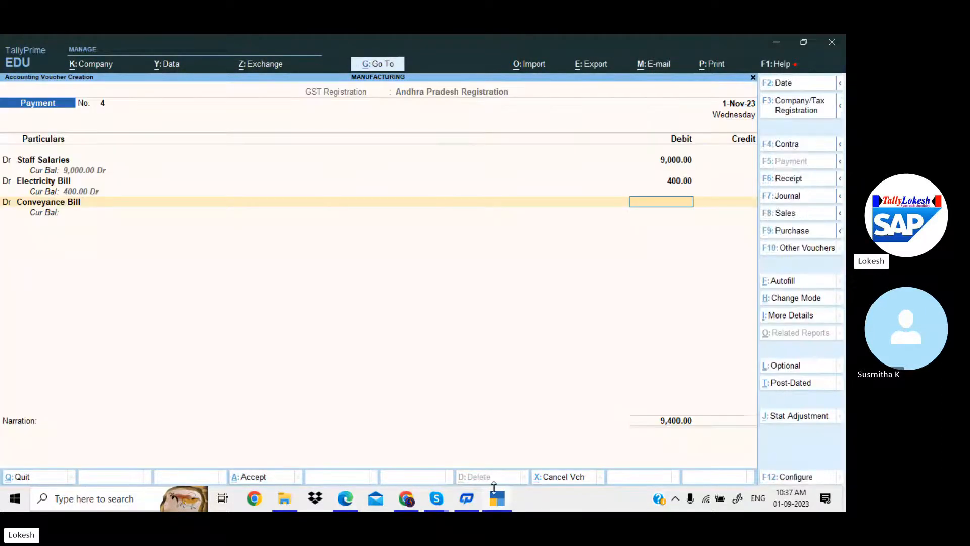
Step: Enter 800 as the Conveyance Bill debit amount
click(493, 486)
click(494, 487)
key(Return)
Step: Start a new ledger for the fourth debit line, paste the rent expense name from the PDF and trim it to "Rent Exp"
key(alt+c)
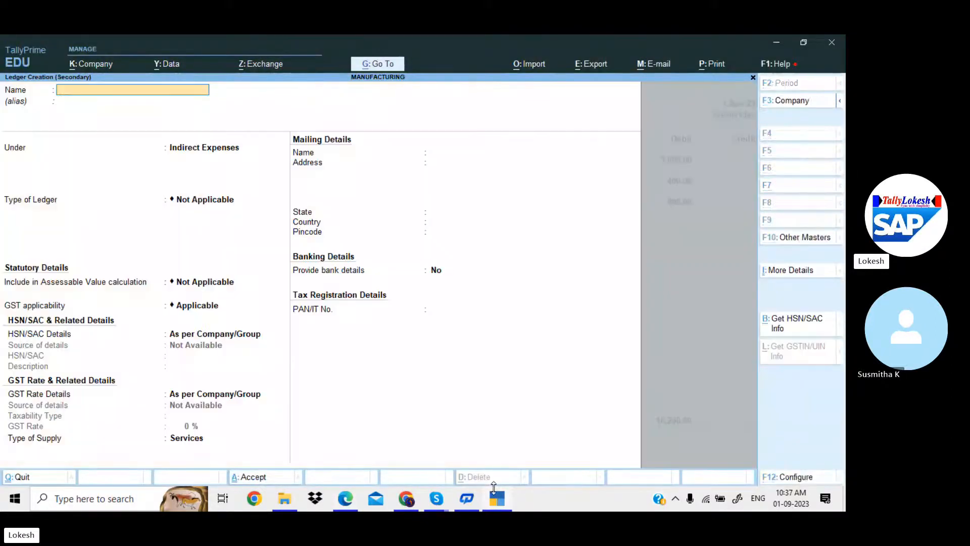
click(494, 486)
drag(253, 282, 291, 281)
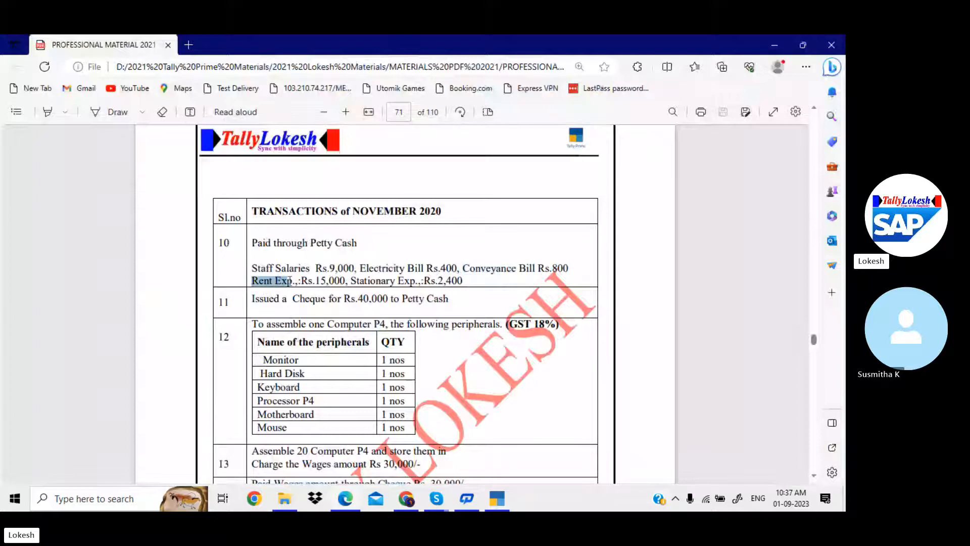
click(498, 499)
key(ctrl+alt+v)
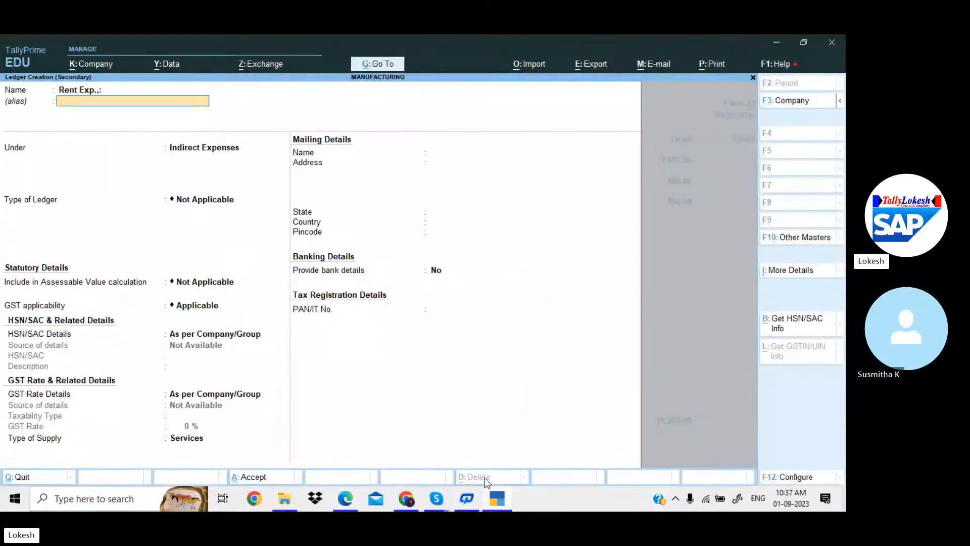
key(ctrl)
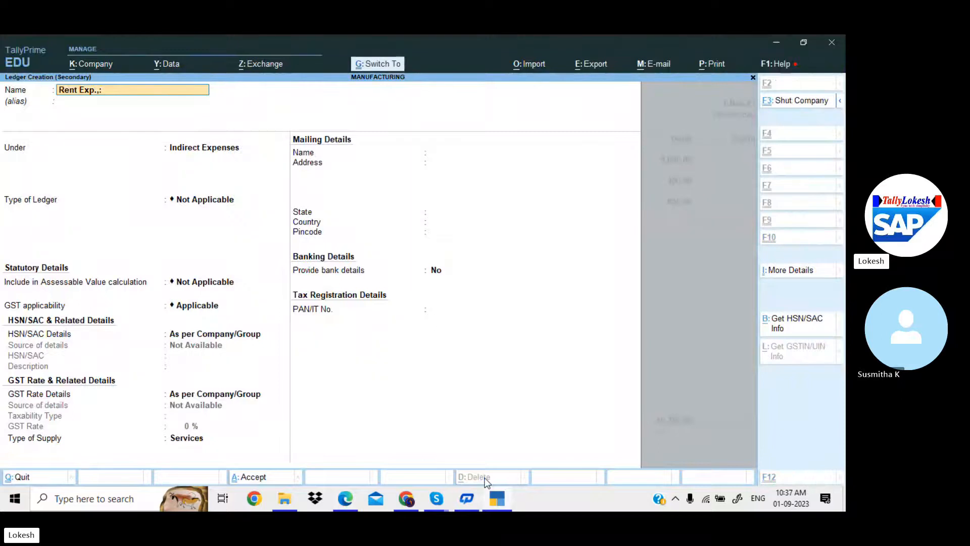
key(ctrl+Right)
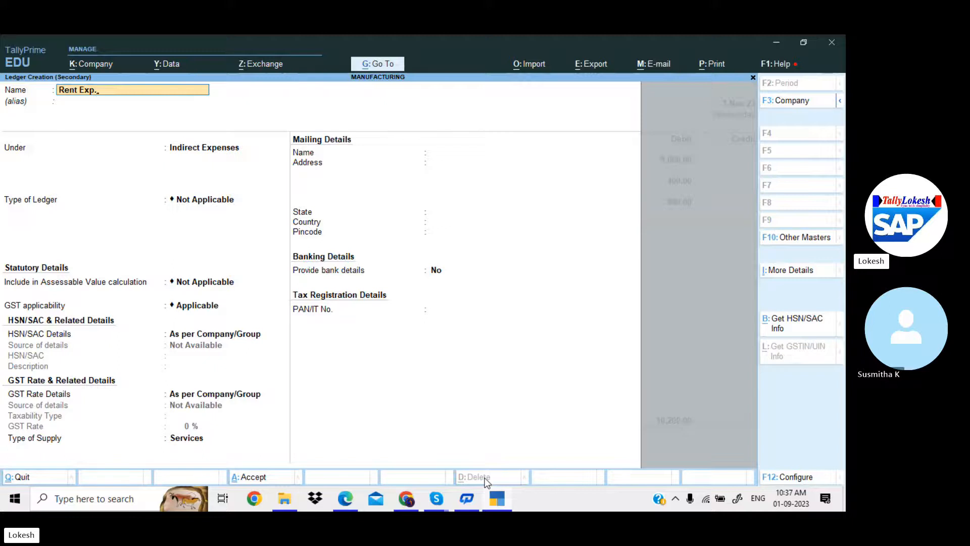
Step: Keep the Rent Exp ledger under Indirect Expenses with the default GST and bank details, and save it
key(Return)
key(Return)
key(Return)
key(Return)
key(Return)
key(Return)
key(Return)
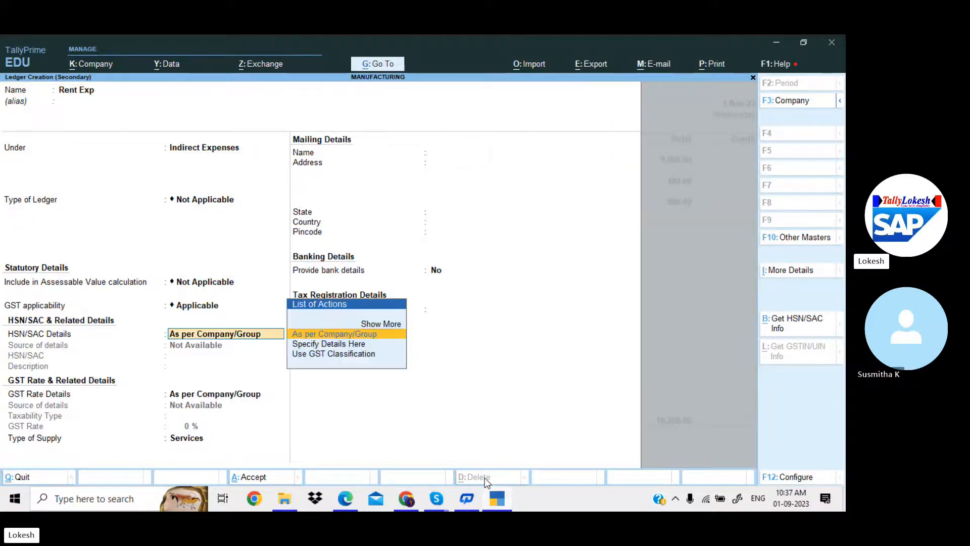
key(Return)
key(Return)
key(Return)
key(Return)
key(Return)
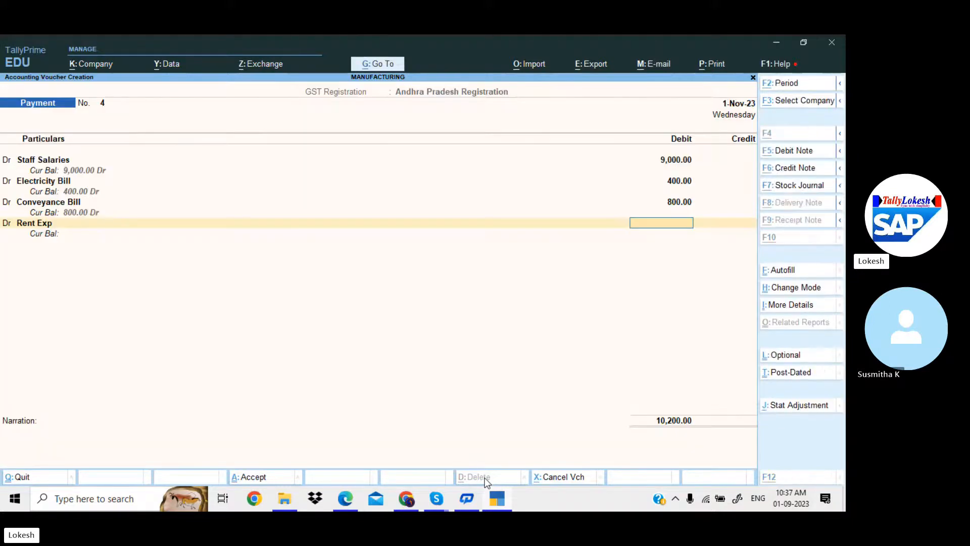
Step: Check the rent amount in the PDF and enter 15000 as the Rent Exp debit
key(alt+Tab)
key(alt+Tab)
text(1)
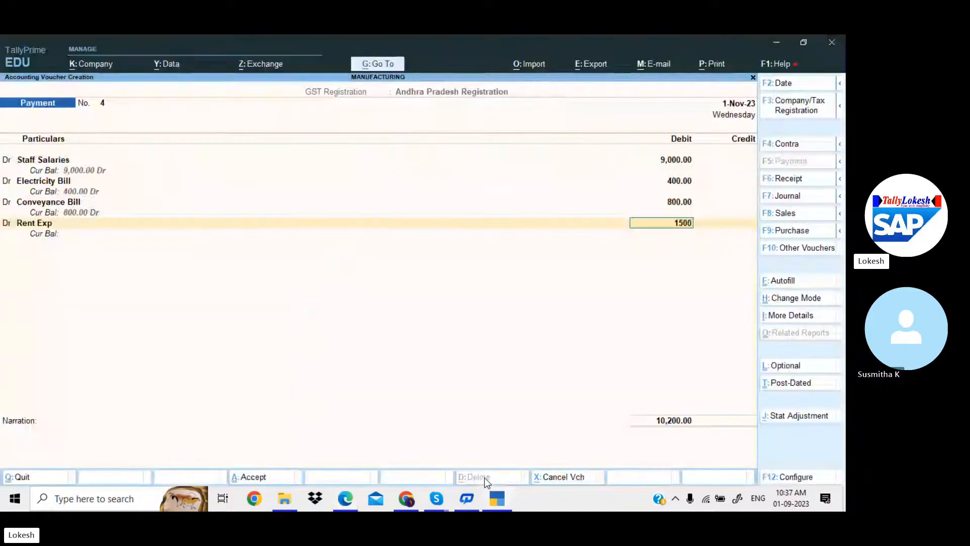
key(Return)
Step: Start a new ledger for the fifth debit line and name it "Stationary Exp", recopying the name from the PDF
key(alt+c)
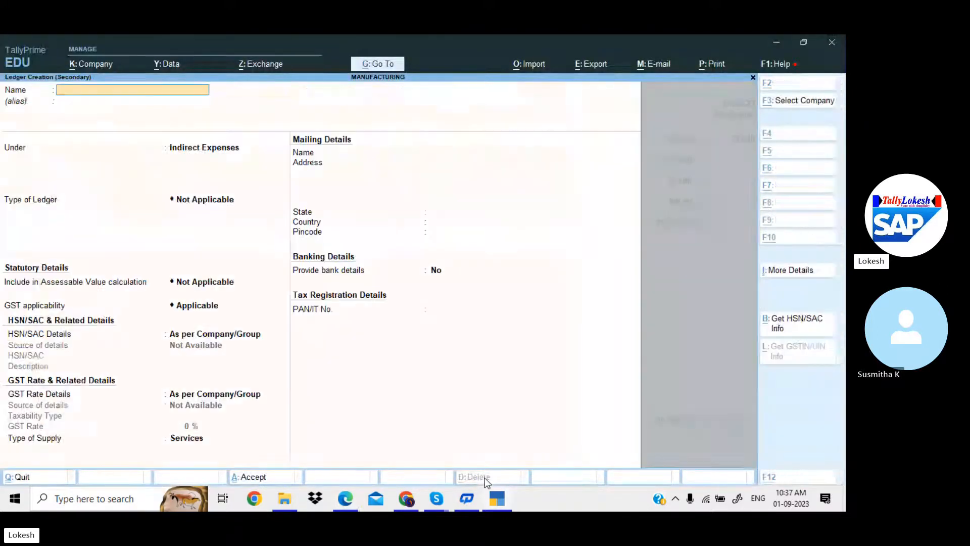
key(alt+Tab)
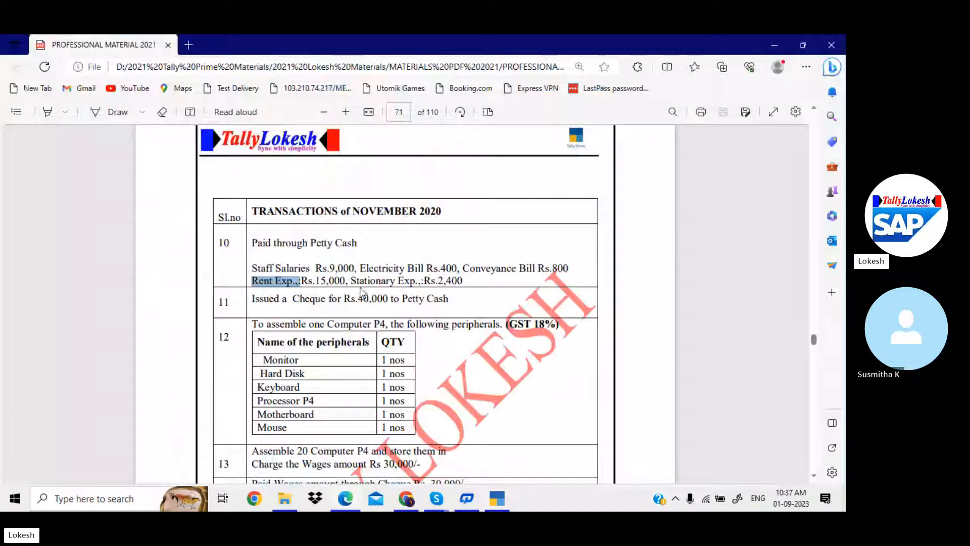
drag(351, 280, 416, 281)
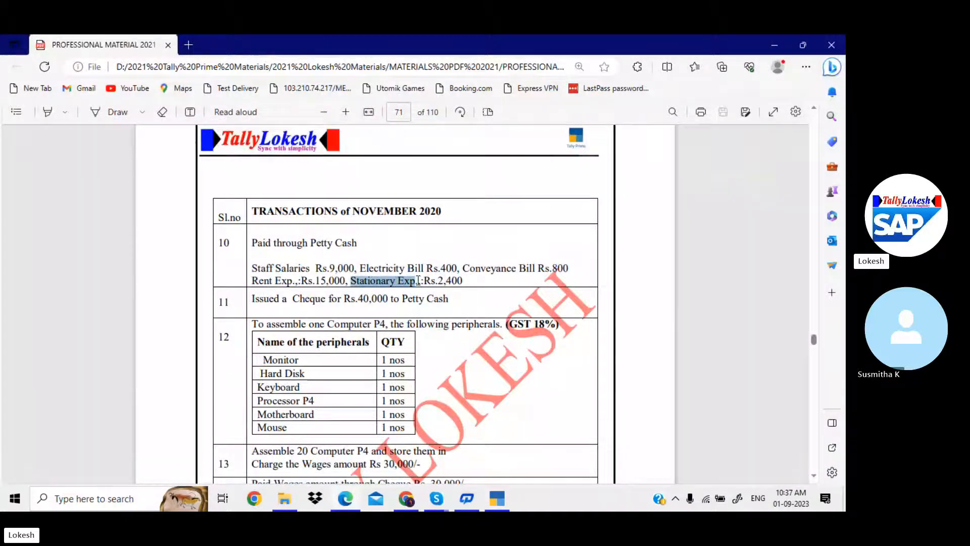
click(505, 496)
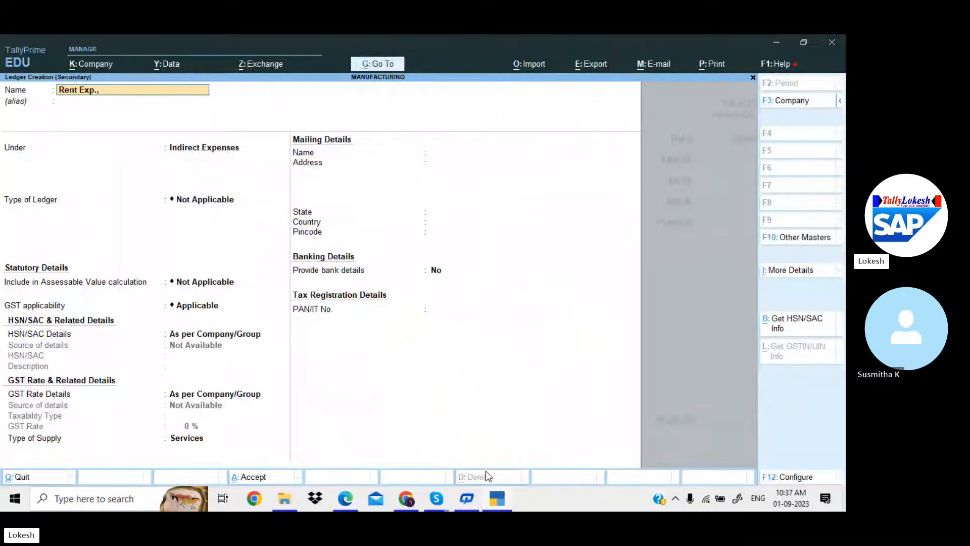
key(alt+Tab)
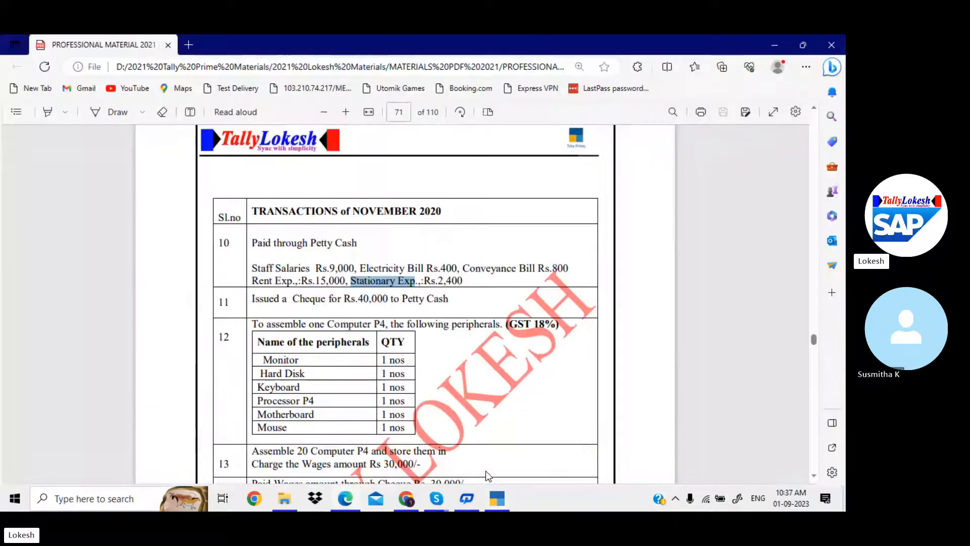
key(alt+Tab)
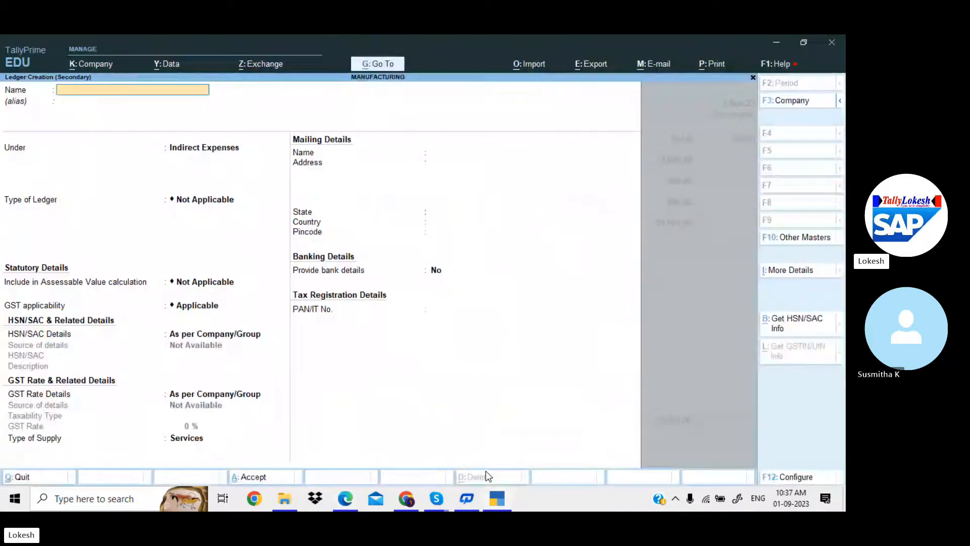
Step: Keep the Stationary Exp ledger under Indirect Expenses with the default GST and bank details, and save it
key(Return)
key(Return)
key(Return)
key(Return)
key(Return)
key(Return)
key(Return)
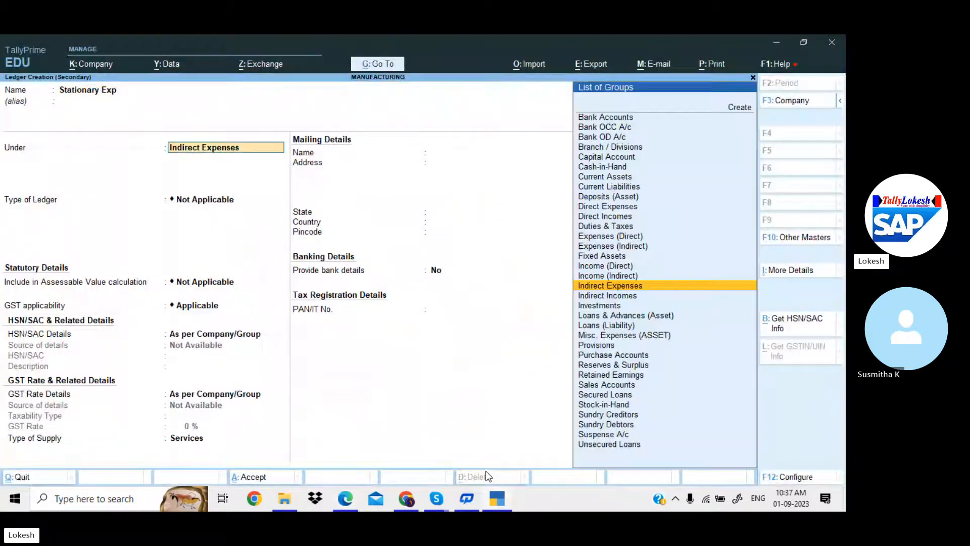
key(Return)
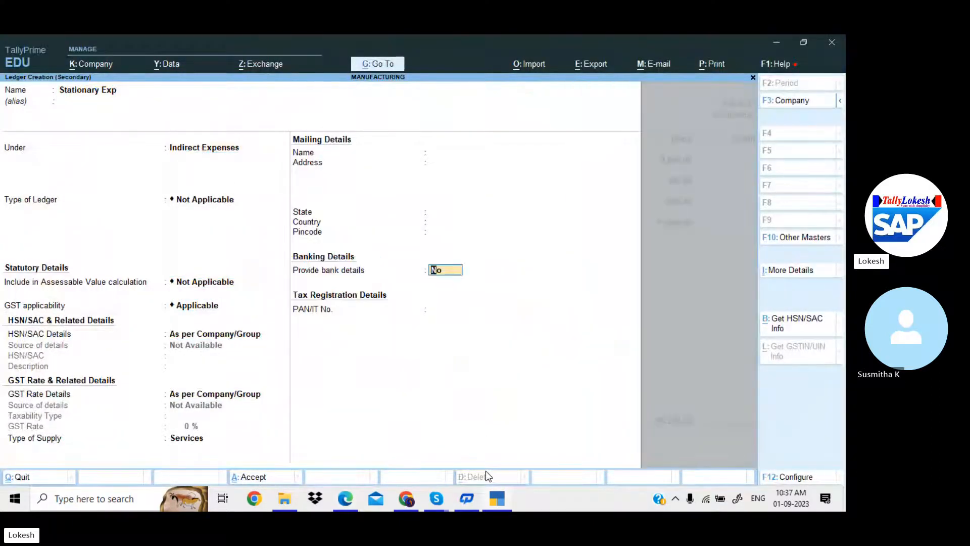
key(Return)
Step: Check the stationary expense amount in the PDF and enter 2400 as the Stationary Exp debit
key(alt+Tab)
key(alt+Tab)
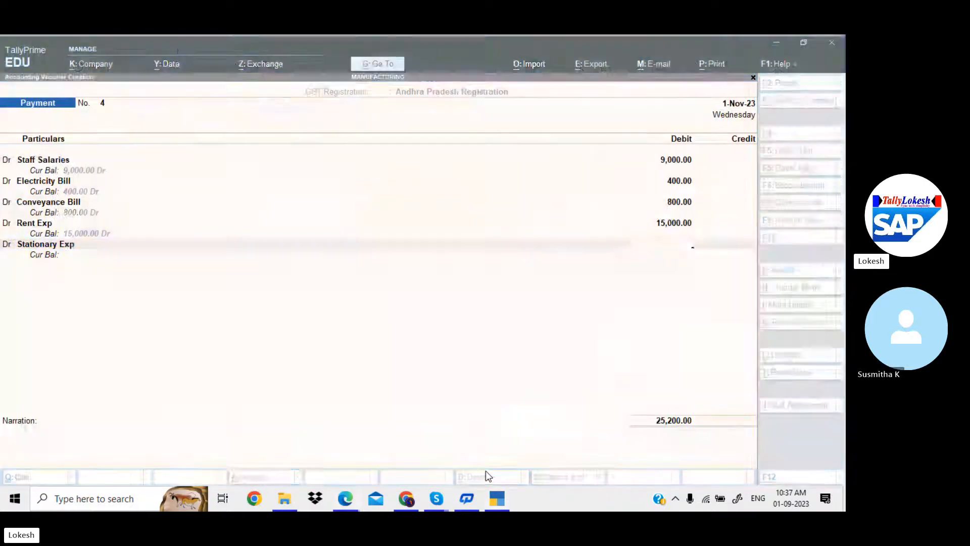
text(2400)
key(Return)
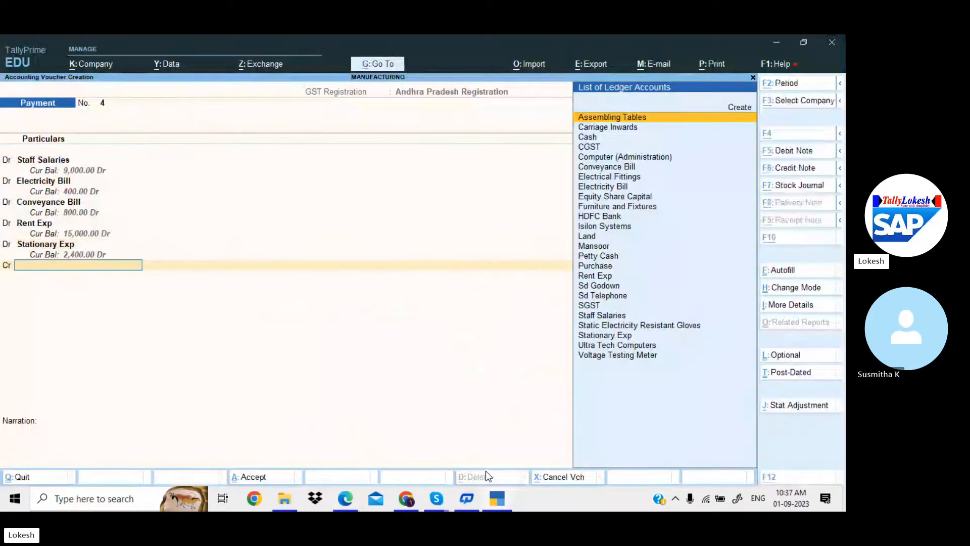
Step: Credit Petty Cash with the full 27,600, leave the narration blank and save the payment voucher
key(alt+Tab)
key(alt+Tab)
text(pe)
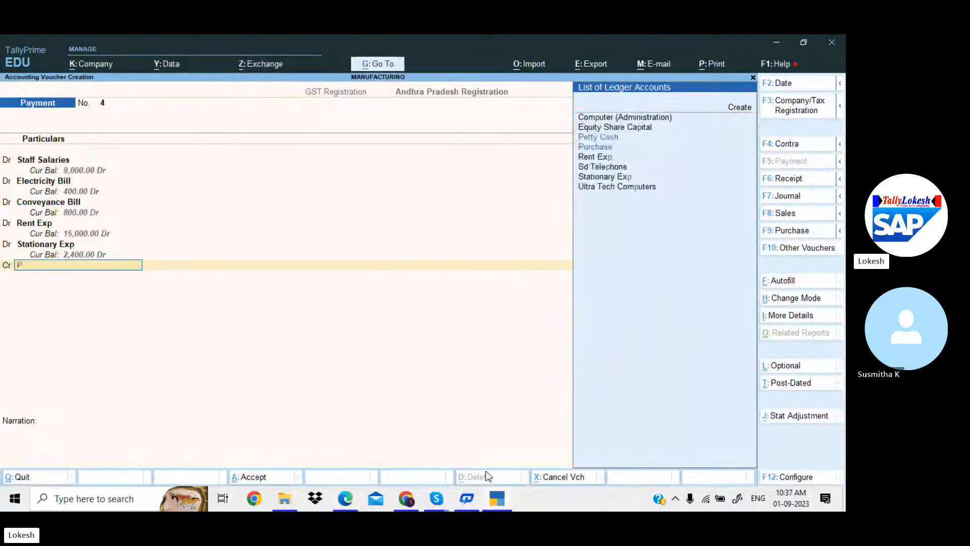
key(Return)
key(Return)
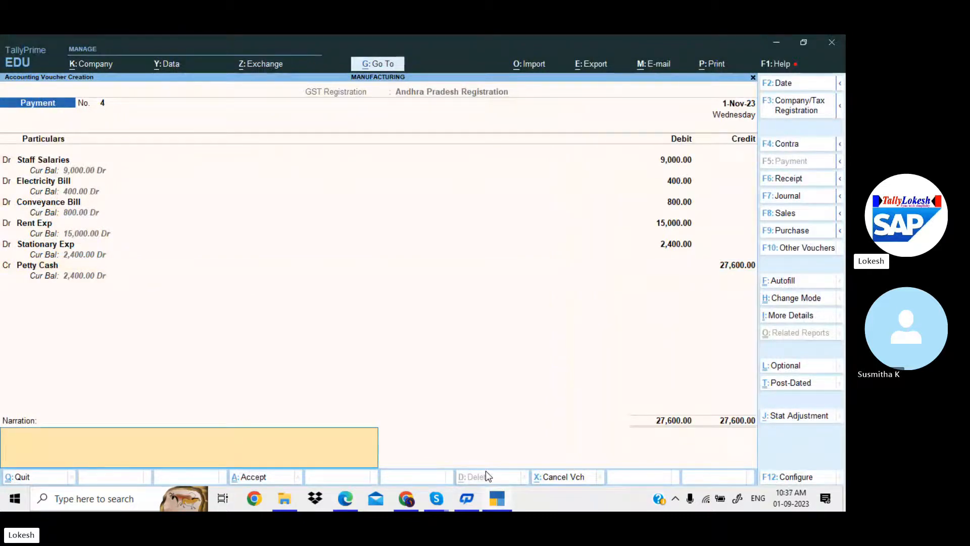
key(Return)
key(Return)
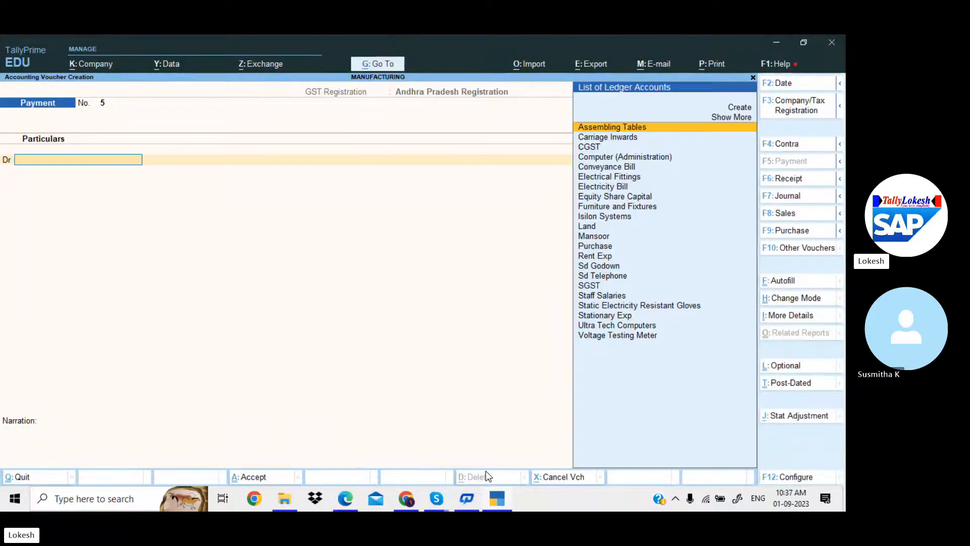
Step: Check transaction 11 in the PDF, switch to a Contra voucher and credit HDFC Bank with 40000
key(alt+Tab)
scroll(446, 465, down, 3)
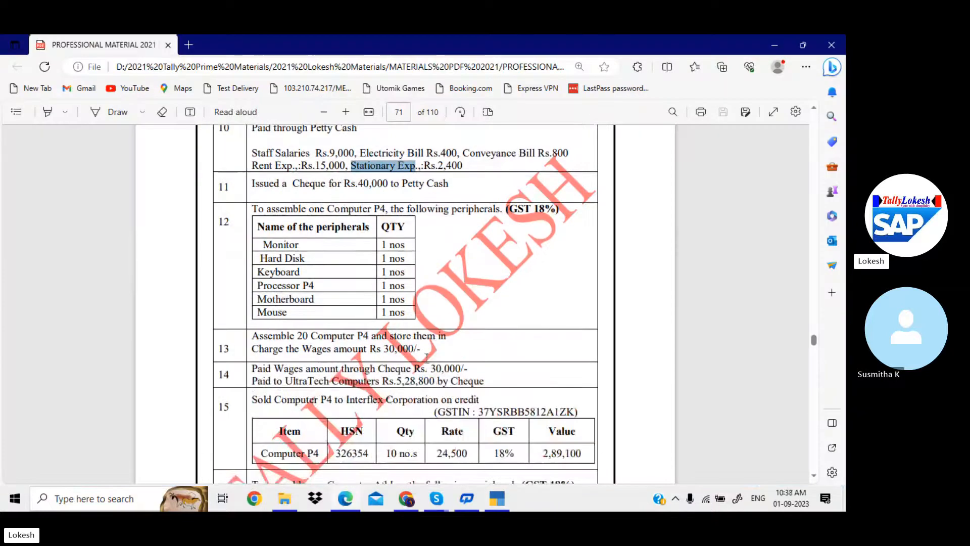
key(alt+Tab)
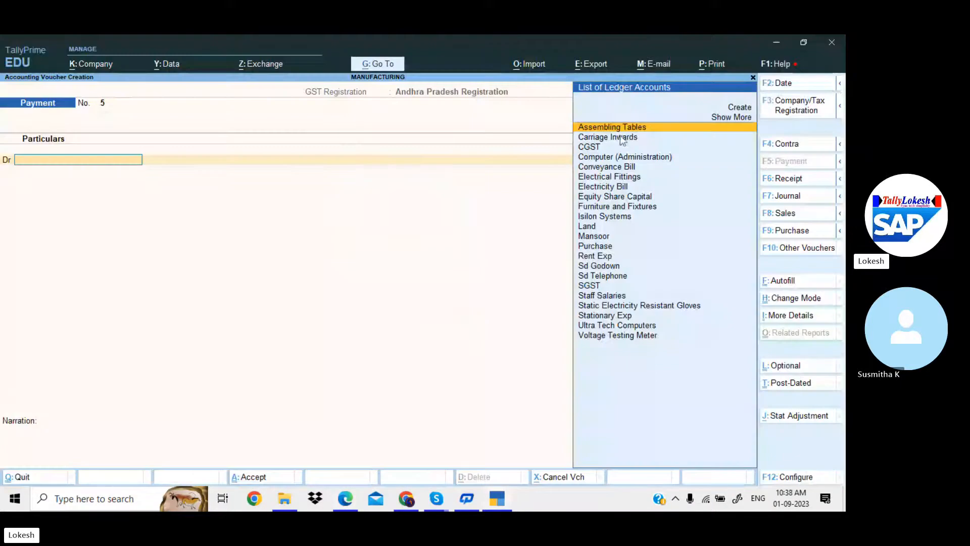
click(805, 143)
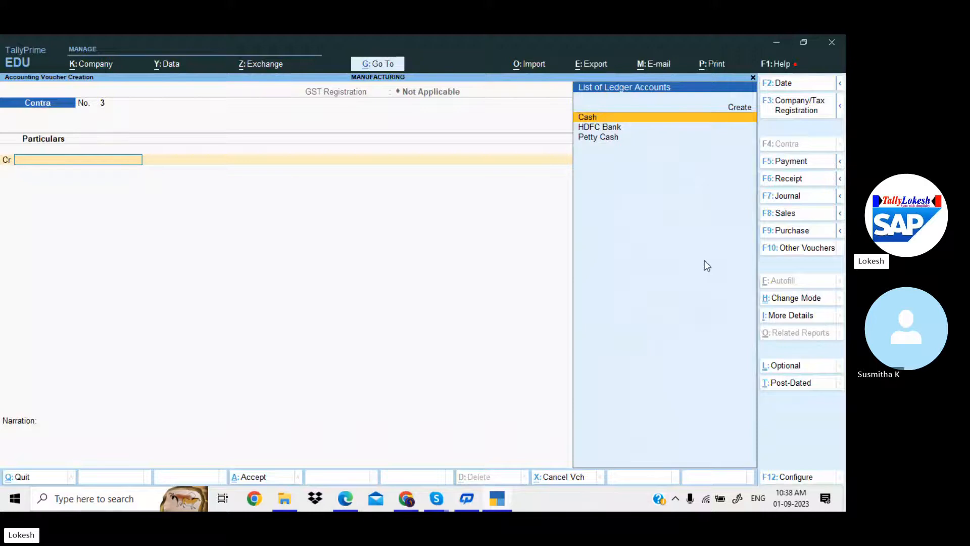
key(Down)
key(Return)
key(alt+Tab)
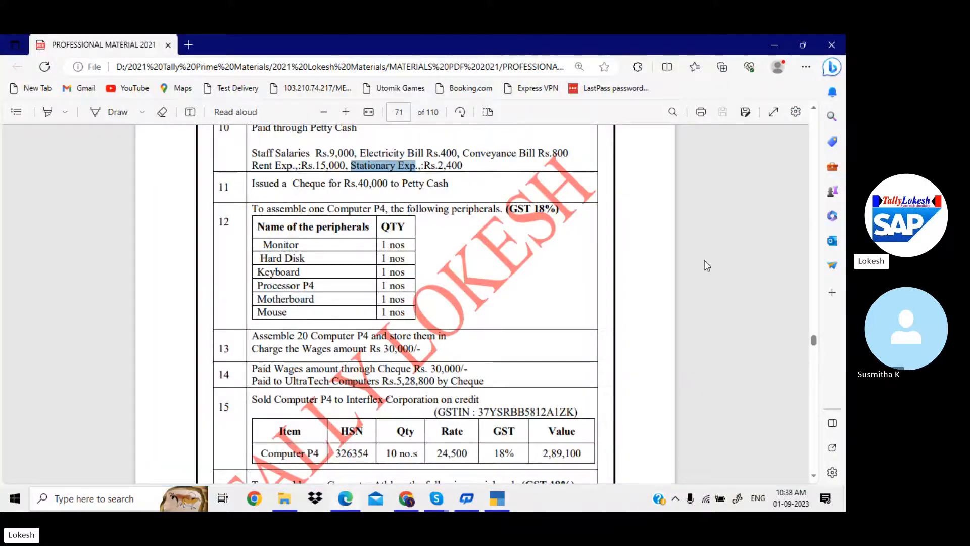
key(alt+Tab)
text(40000)
key(Return)
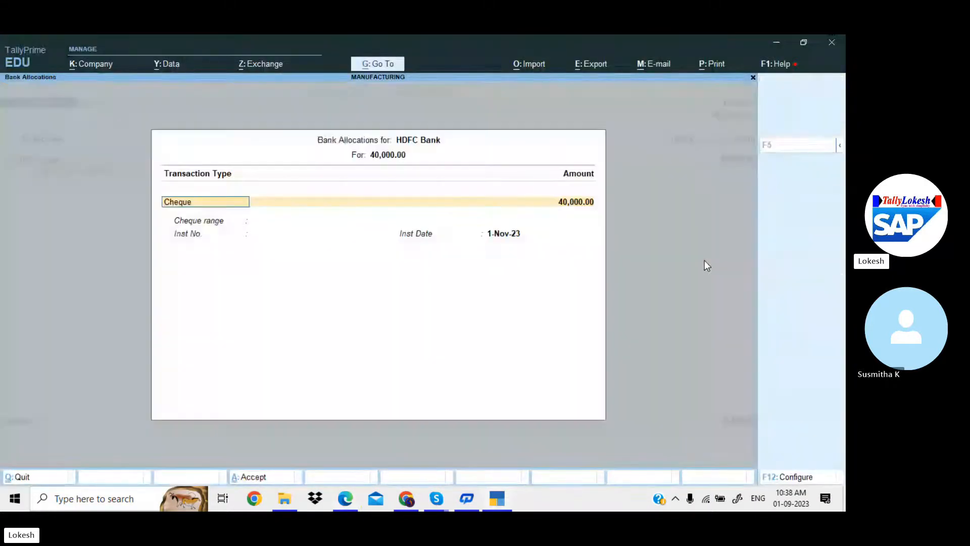
Step: Accept the HDFC Bank allocation as a Cheque dated 1-Nov-23 without an instrument number
key(Return)
key(Return)
key(Return)
key(Return)
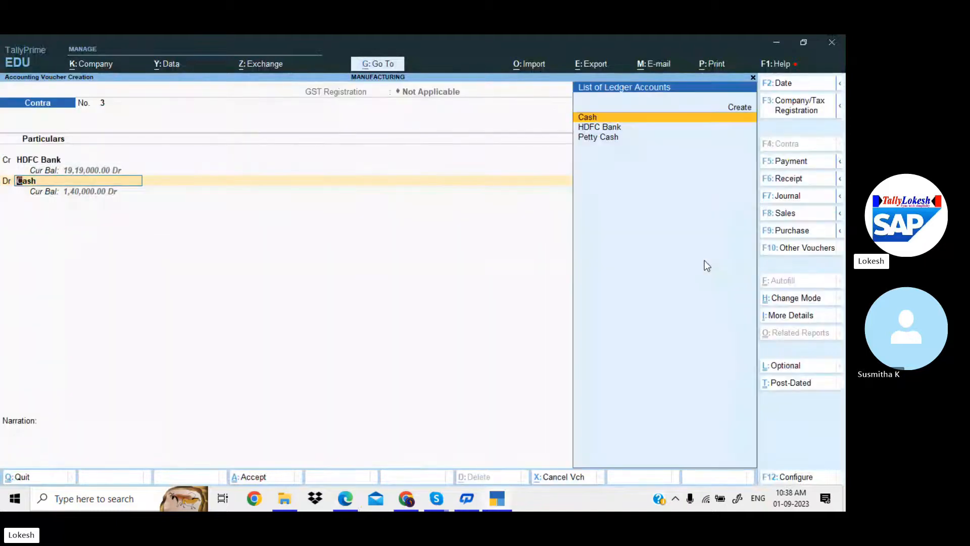
Step: Debit Petty Cash with 40,000, leave the narration blank and save the contra voucher
key(Down)
key(Down)
key(Return)
key(Return)
key(Return)
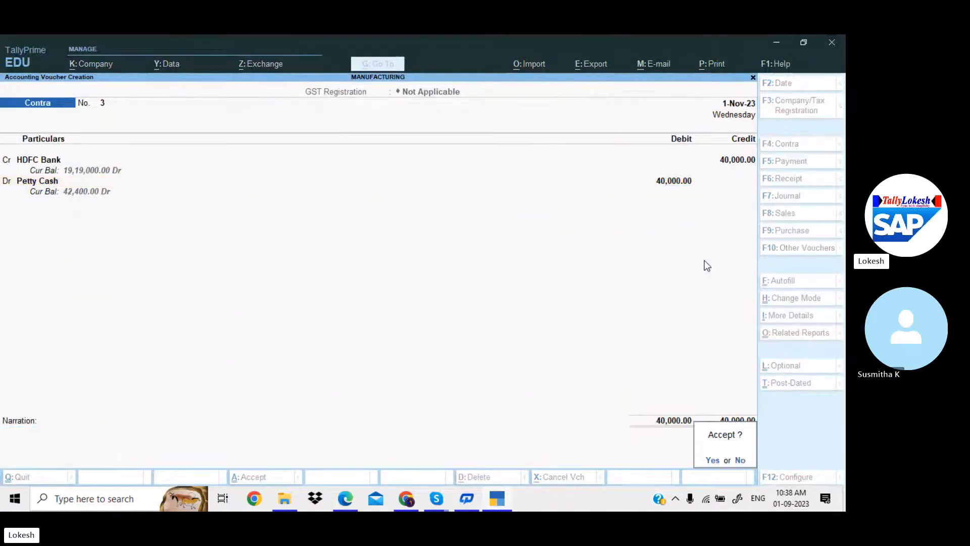
key(Return)
Step: Read transactions 12 and 13 in the PDF for the Computer P4 peripherals, assembly quantity and wages
key(alt+Tab)
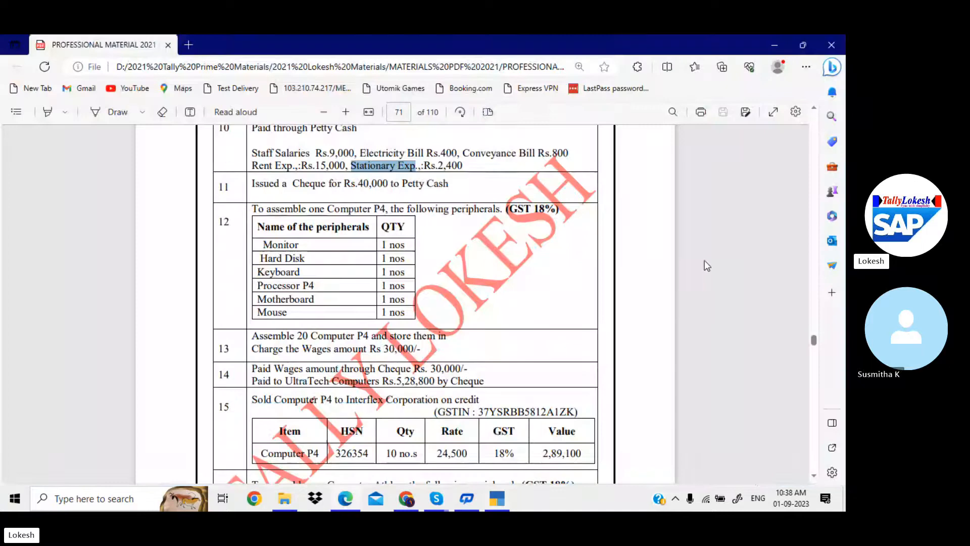
scroll(675, 275, down, 1)
scroll(367, 255, up, 1)
drag(333, 226, 372, 211)
click(372, 211)
scroll(353, 232, down, 5)
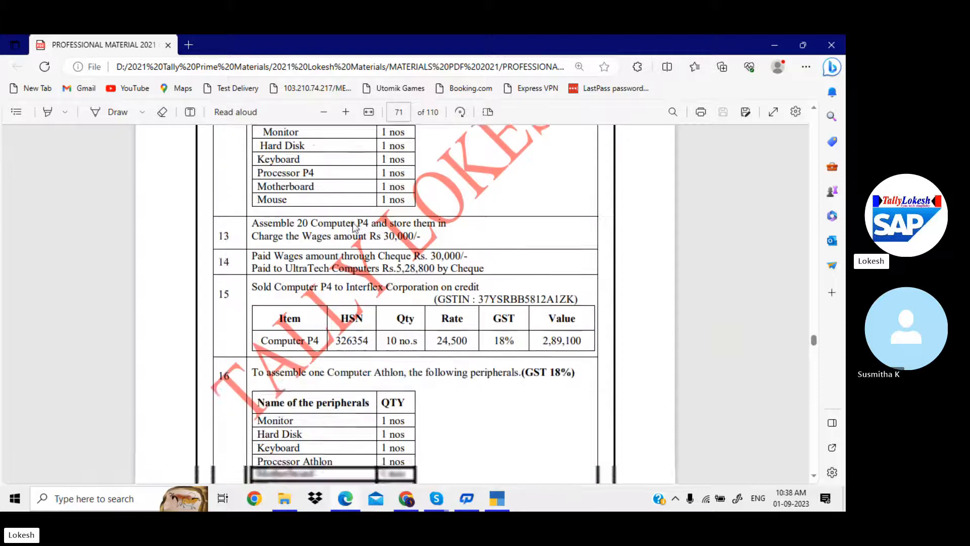
drag(333, 254, 404, 261)
scroll(407, 313, up, 5)
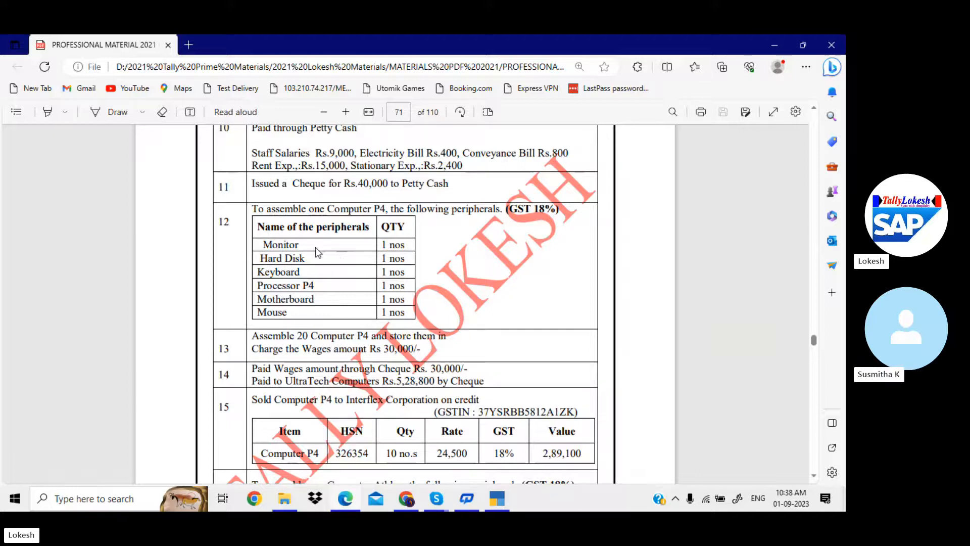
Step: Leave the empty contra voucher and start creating a new stock item master
key(alt+Tab)
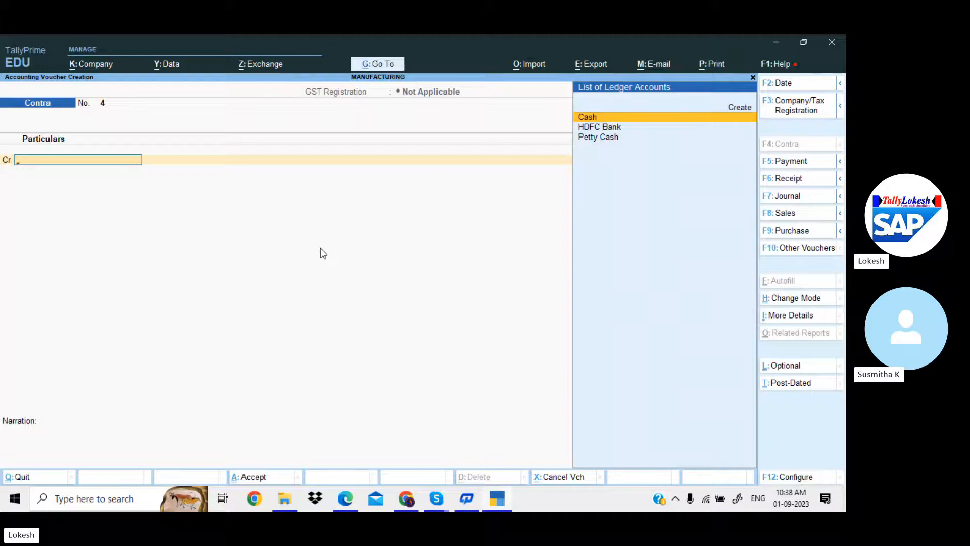
key(Escape)
key(Escape)
key(Up)
key(Up)
key(Up)
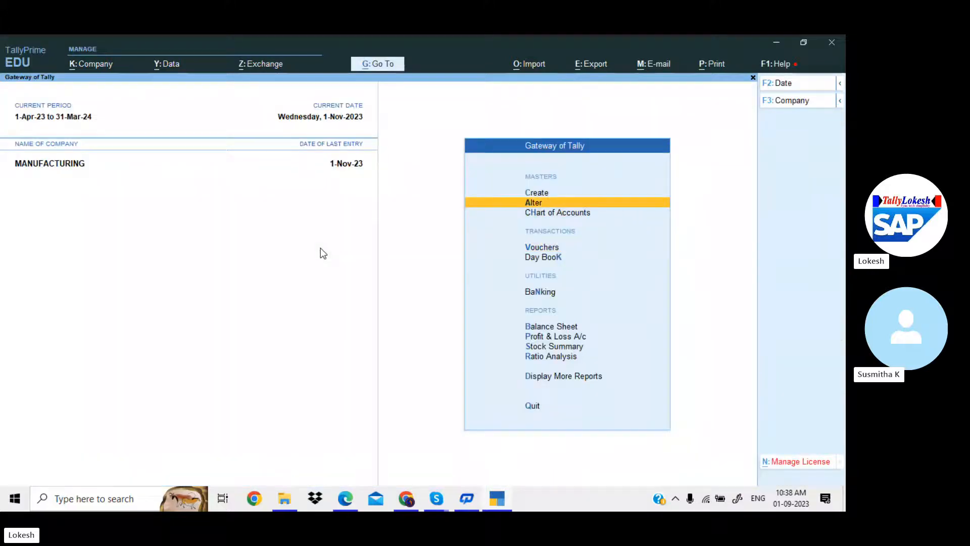
key(Return)
key(Down)
key(Down)
key(Down)
key(Down)
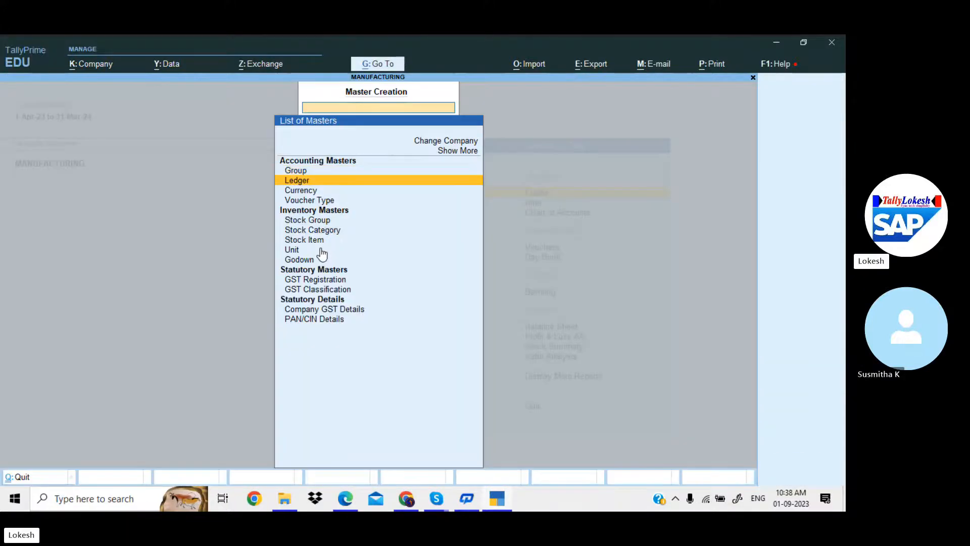
key(Down)
key(Down)
key(Down)
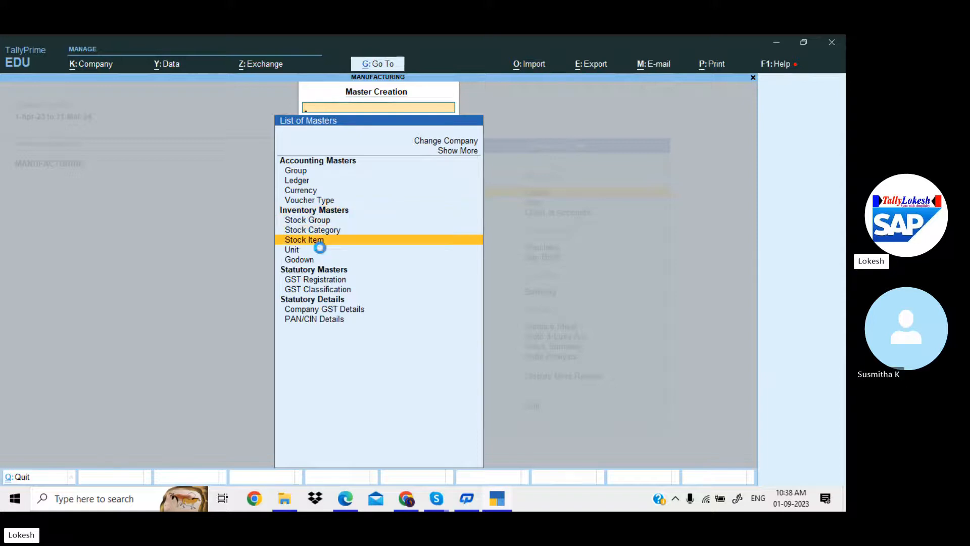
key(Return)
Step: Name the new stock item "Computer P4" and leave its alias blank
text(Com)
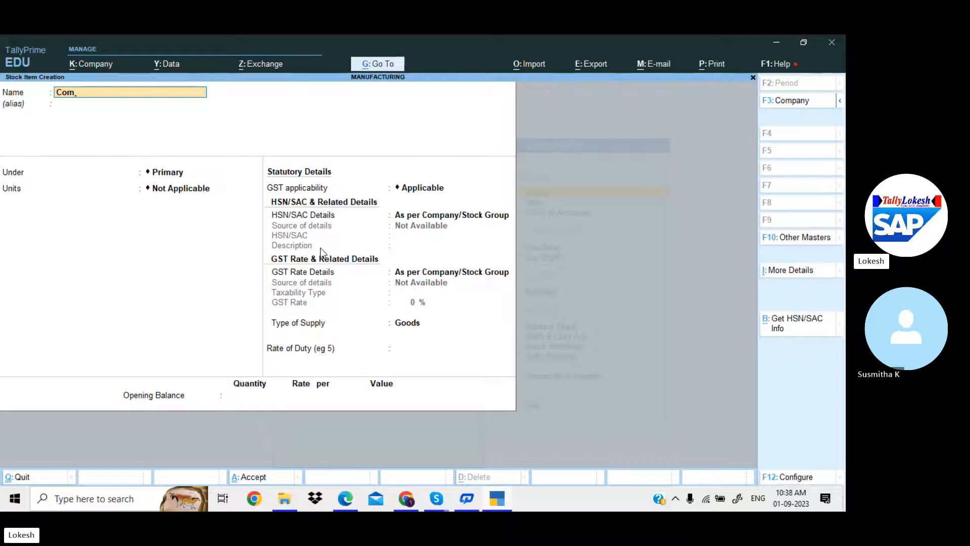
text(mputer P)
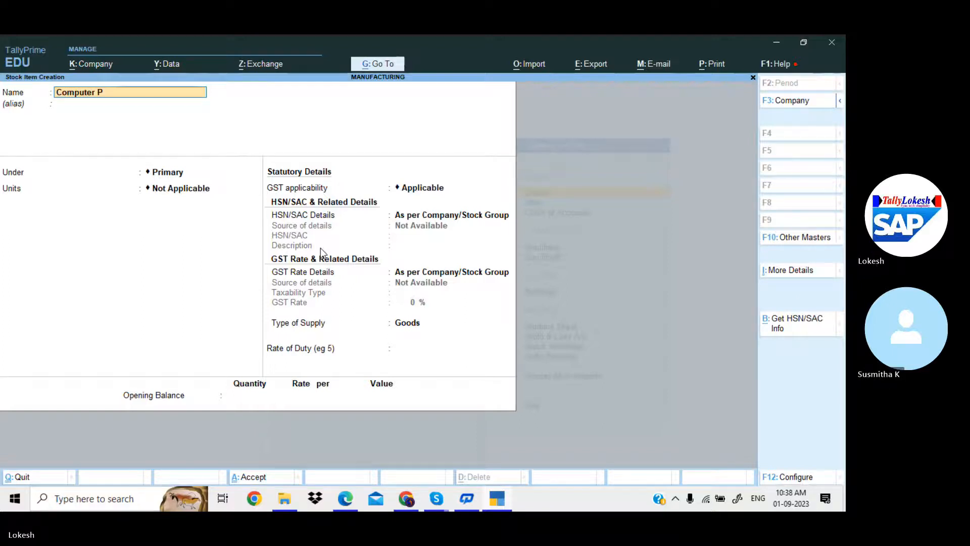
text(4)
key(Return)
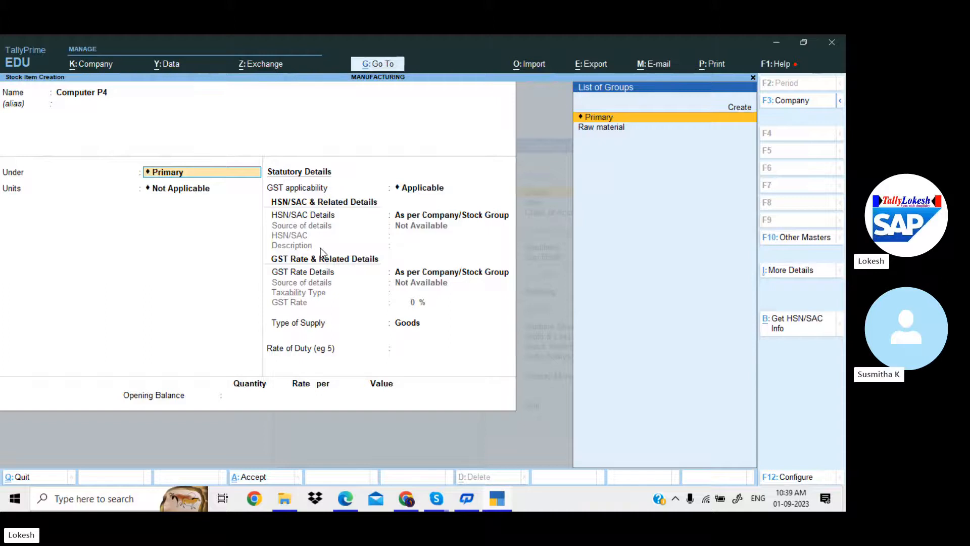
Step: Create a "Finished Goods" stock group under Primary with the default settings as the item's parent group
key(alt+c)
text(Finis)
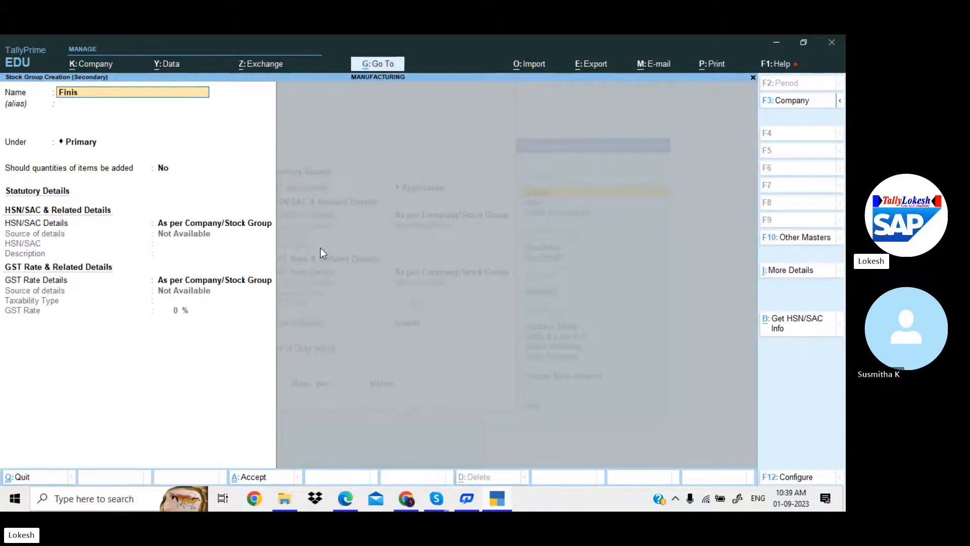
text(hed Goods)
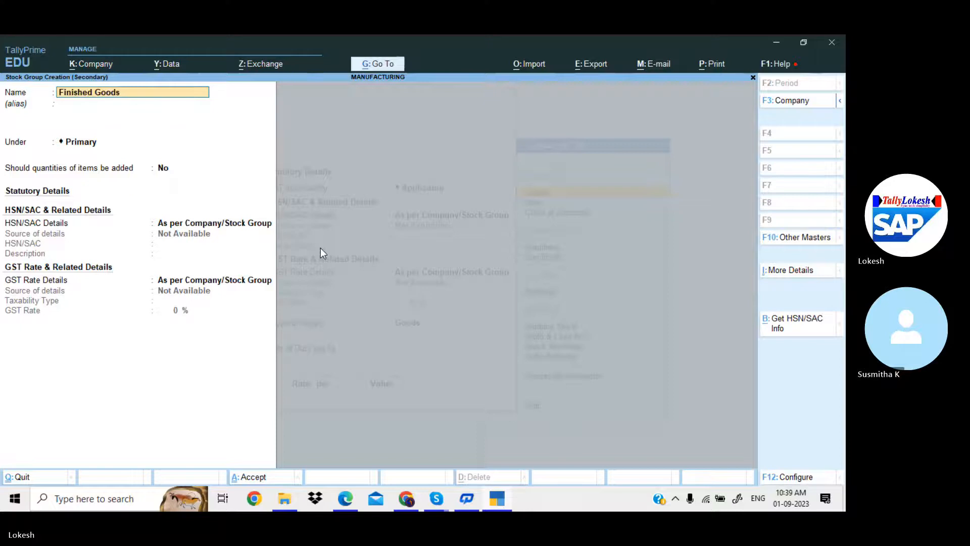
key(Return)
key(Return)
key(Return)
key(Return)
key(Return)
key(Return)
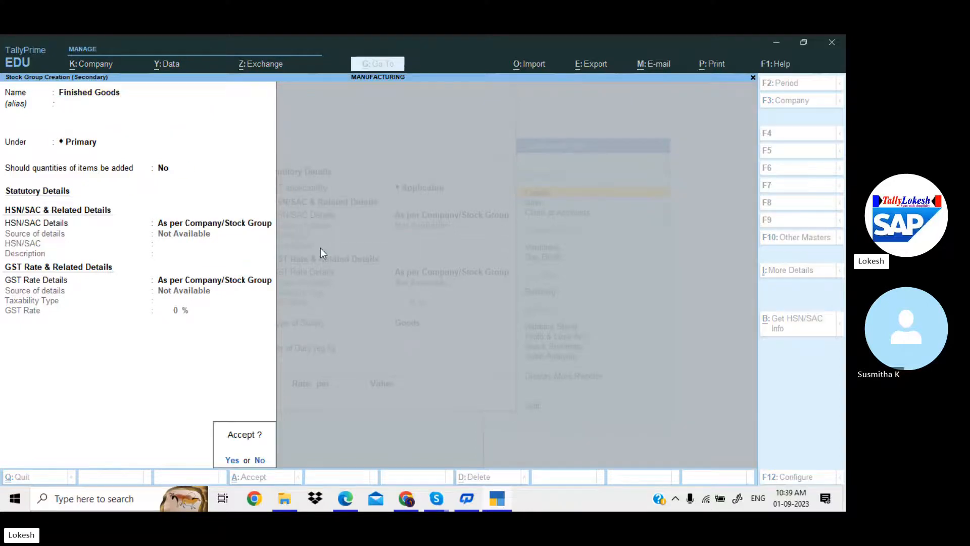
key(Return)
Step: Set the unit of measure for Computer P4 to nos
key(Down)
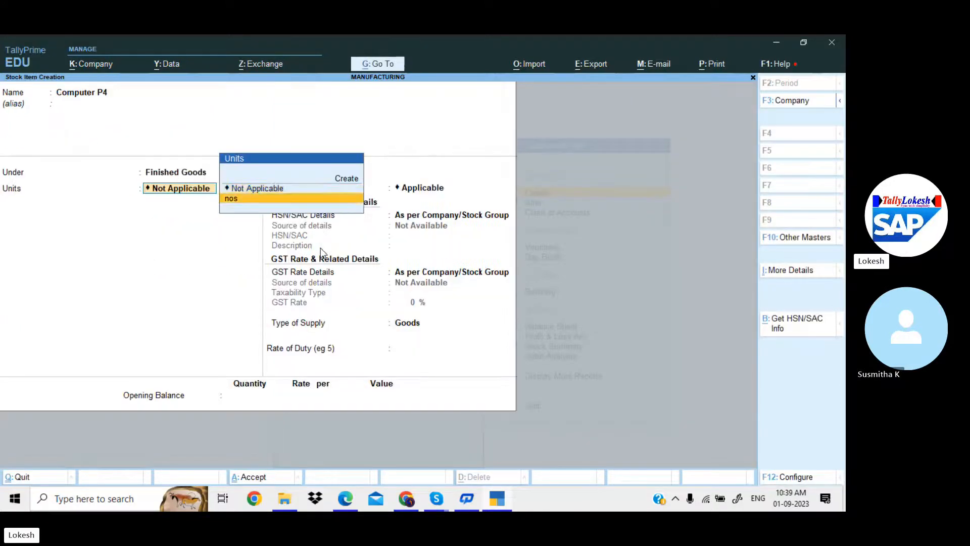
key(Return)
key(BackSpace)
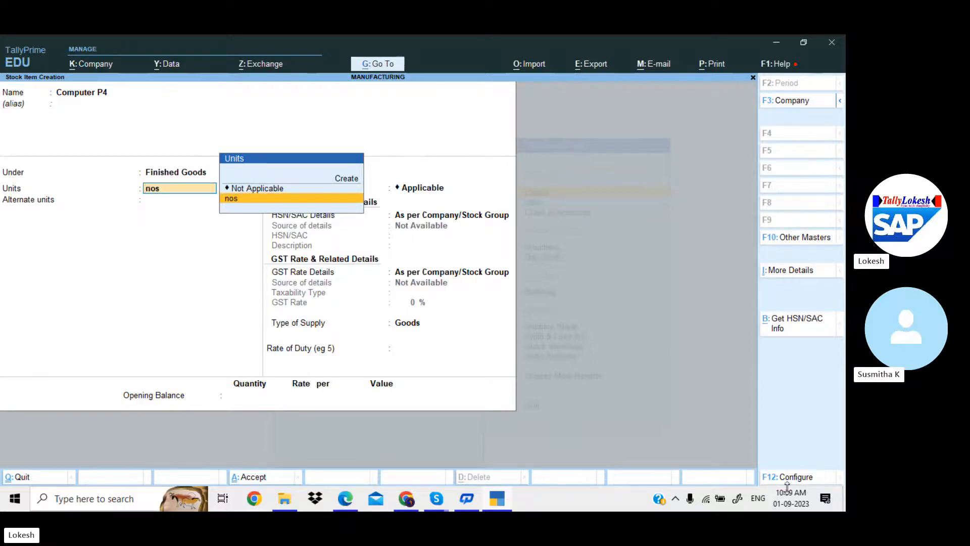
Step: In the stock item configuration, turn off alternate units, enable the components list (Bill of Materials) and accept the remaining options
click(804, 477)
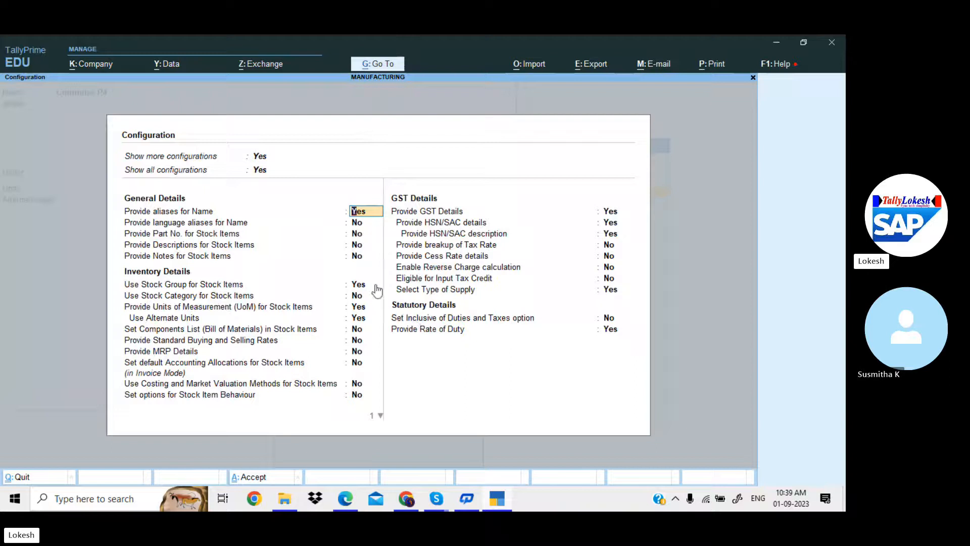
click(359, 330)
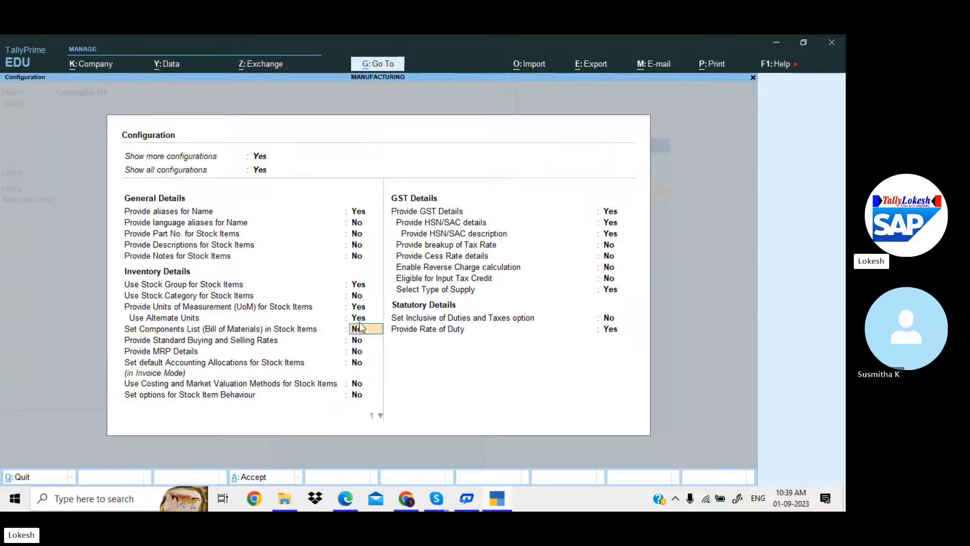
key(Up)
key(n)
key(Return)
key(y)
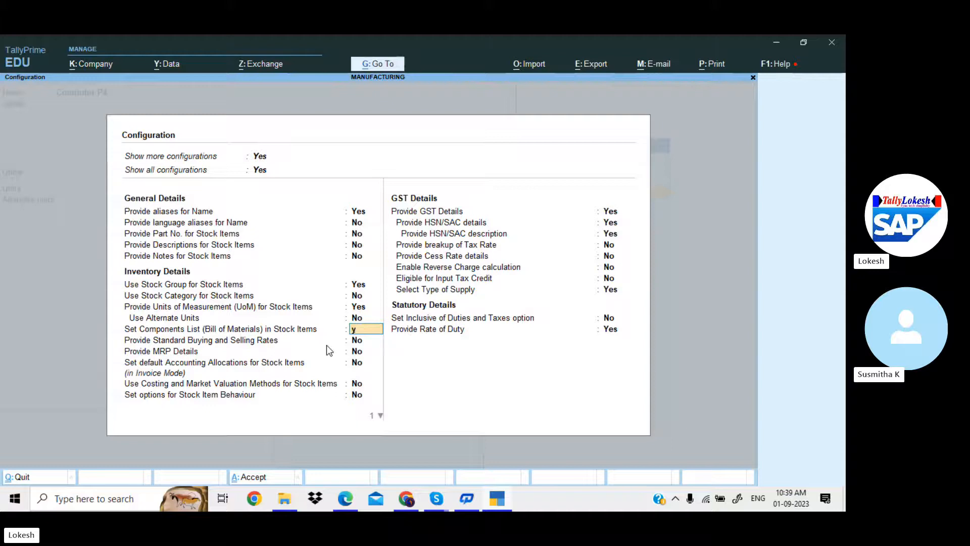
key(Return)
key(Return)
key(Return)
key(Return)
key(Return)
key(Return)
key(Return)
key(Return)
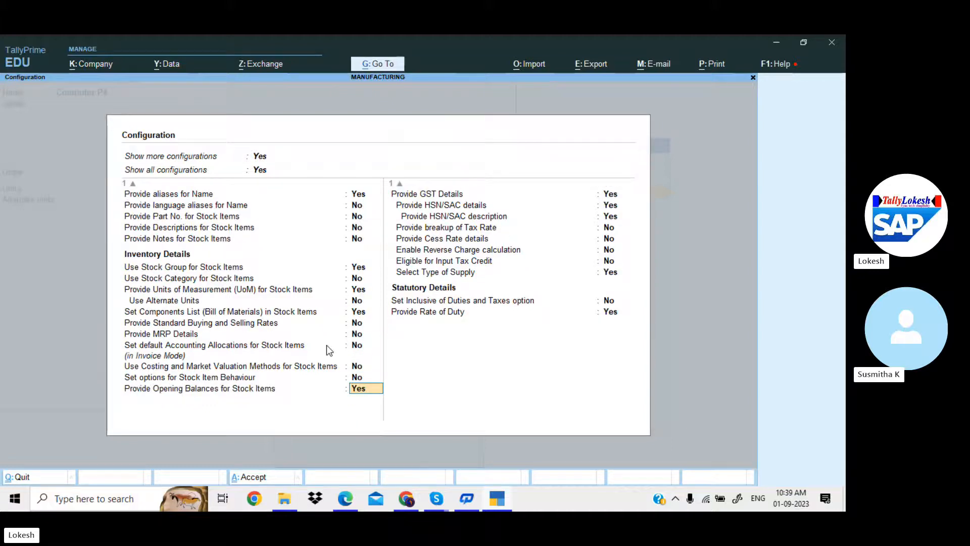
key(Return)
key(Return)
key(Return)
key(Return)
key(Return)
key(Return)
key(Return)
key(Return)
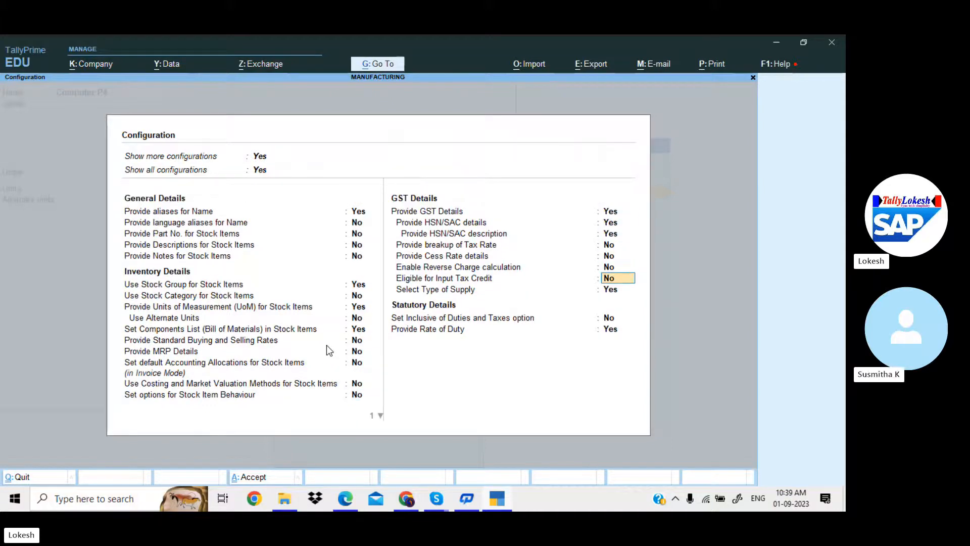
key(Return)
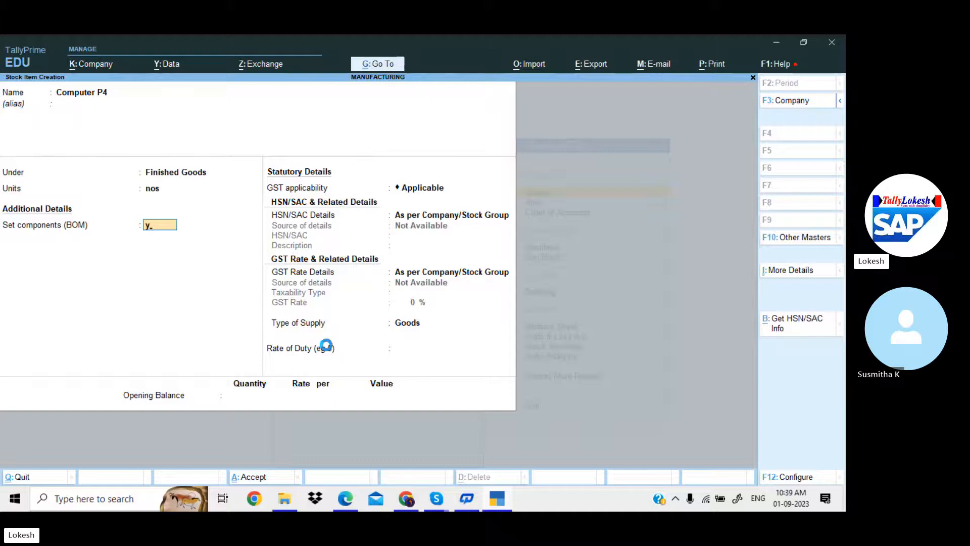
Step: Enable components for Computer P4, name its BOM "Computer P4" and set the unit of manufacture to 1 nos
key(Return)
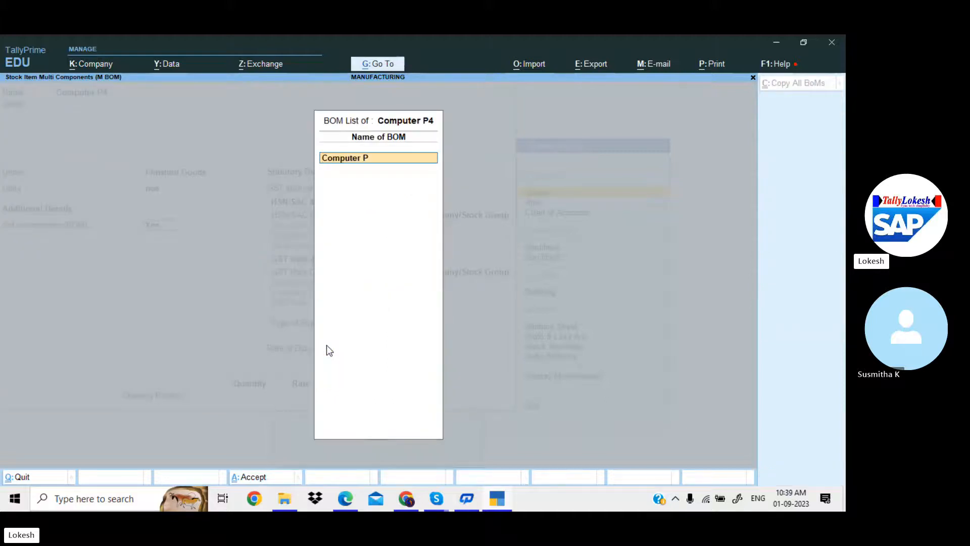
key(Return)
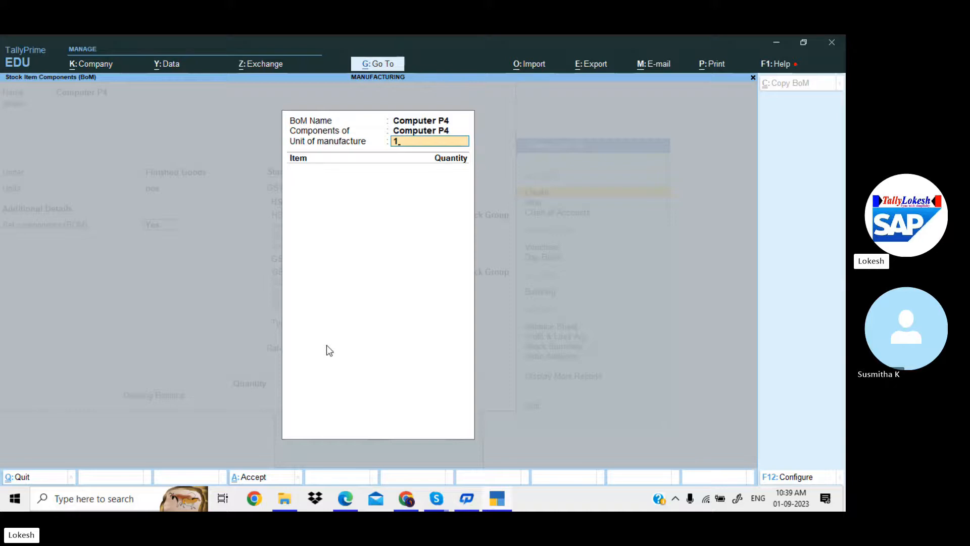
key(Return)
Step: Check the peripherals list in the PDF exercise and add Monitor, quantity 1 nos, to the Computer P4 BOM
key(alt+Tab)
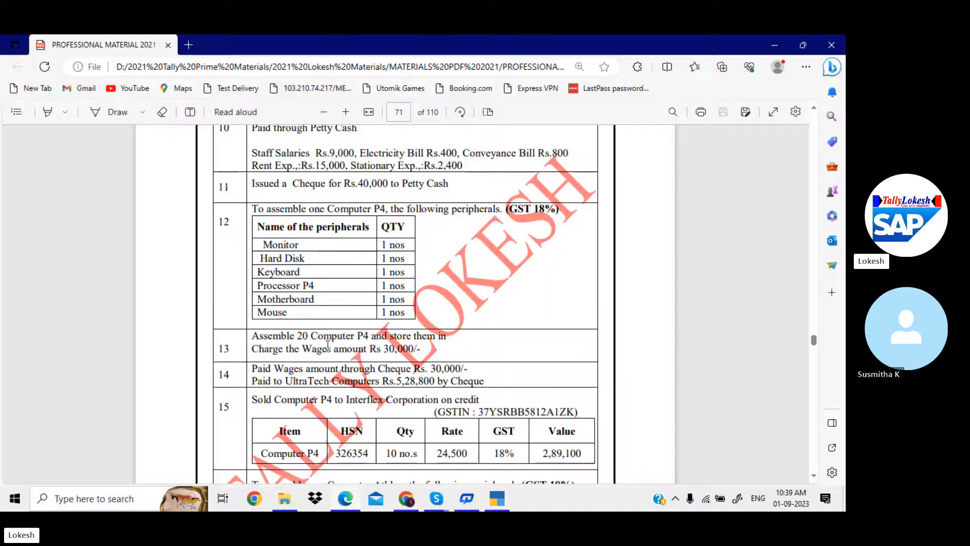
key(alt+Tab)
text(Mo)
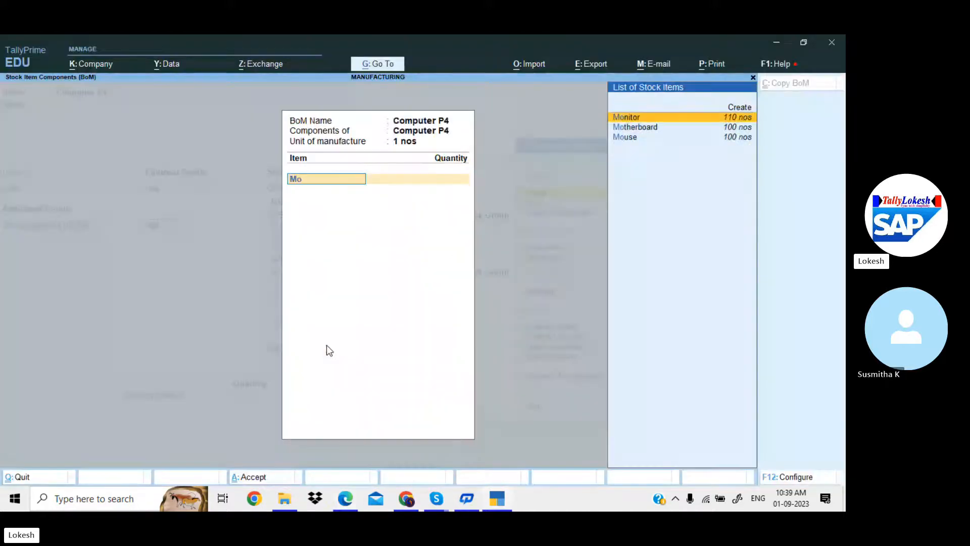
key(Return)
text(1)
key(Return)
Step: Add Hard Disk with quantity 1 nos as the second component of the Computer P4 BOM, following the PDF
key(alt+Tab)
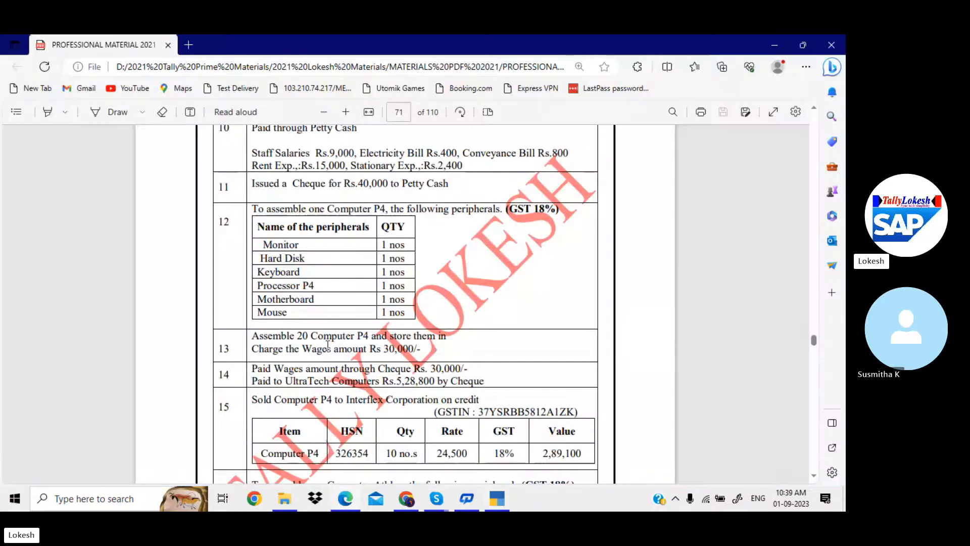
key(alt+Tab)
text(H)
key(Return)
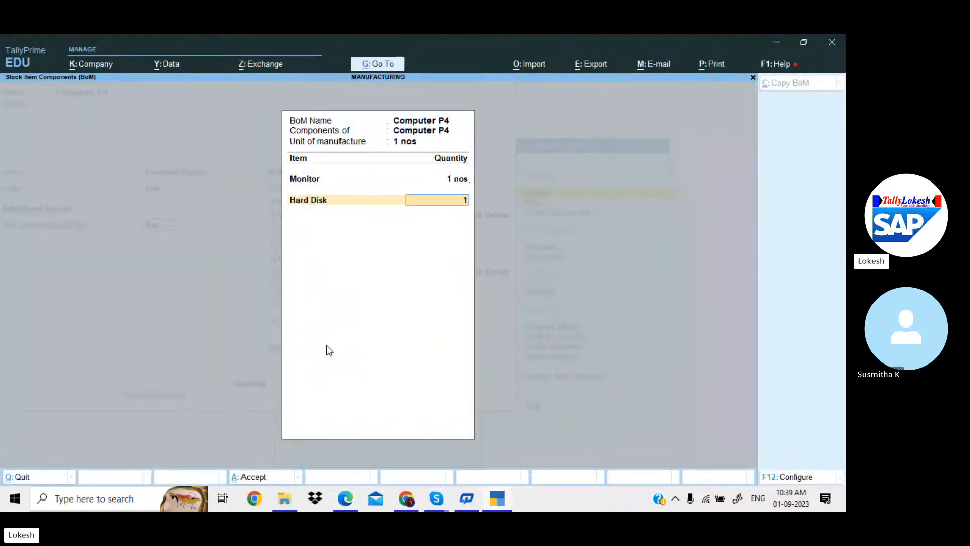
text(1)
key(Return)
Step: Add Key board with quantity 1 nos as the third component of the Computer P4 BOM
key(alt+Tab)
key(alt+Tab)
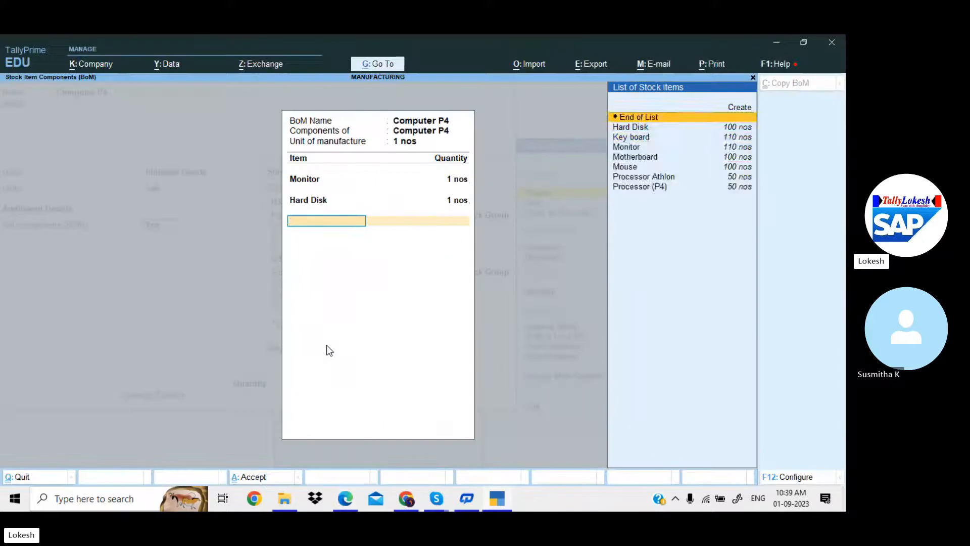
text(K)
key(Return)
text(1)
key(Return)
Step: Add Processor (P4) with quantity 1 nos to the Computer P4 BOM, checking the processor type in the PDF
key(alt+Tab)
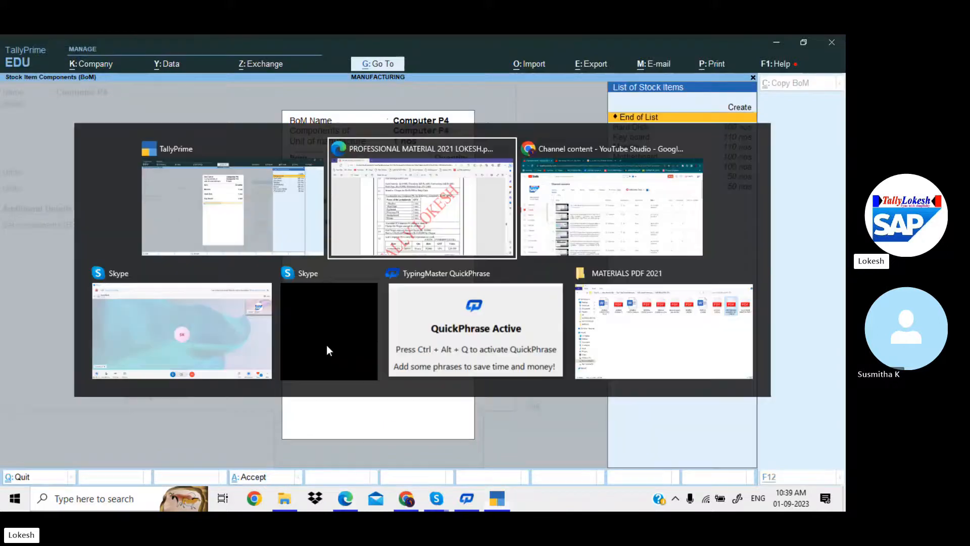
key(alt+Tab)
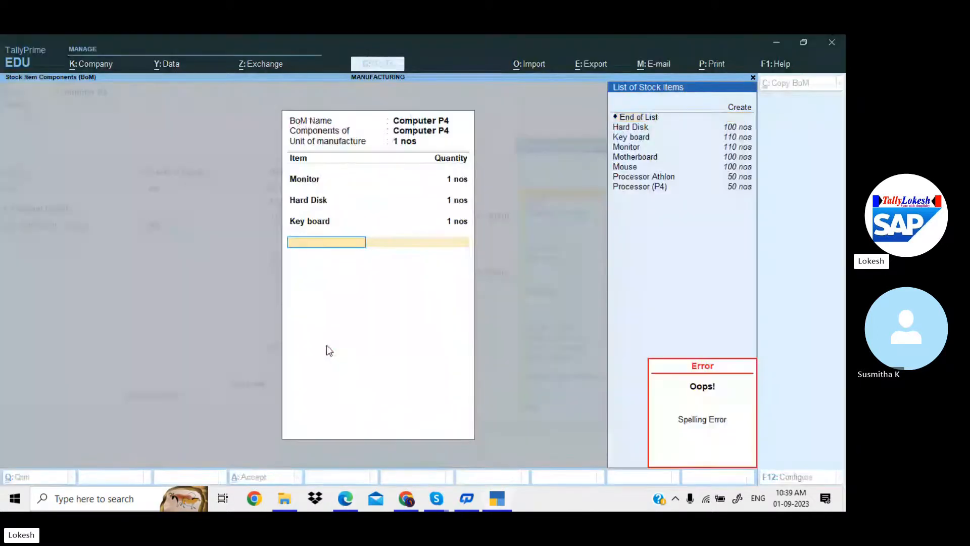
text(Pr)
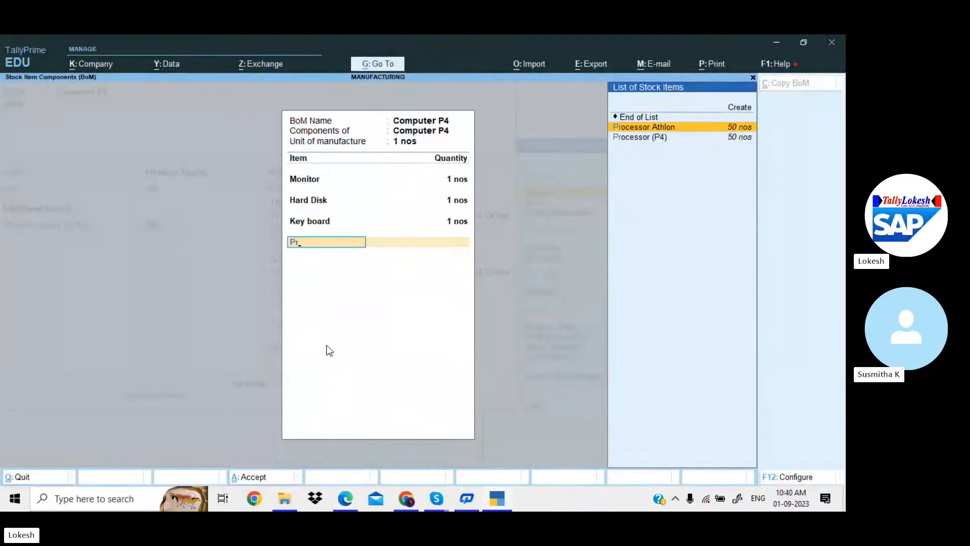
key(alt+Tab)
key(alt+Tab)
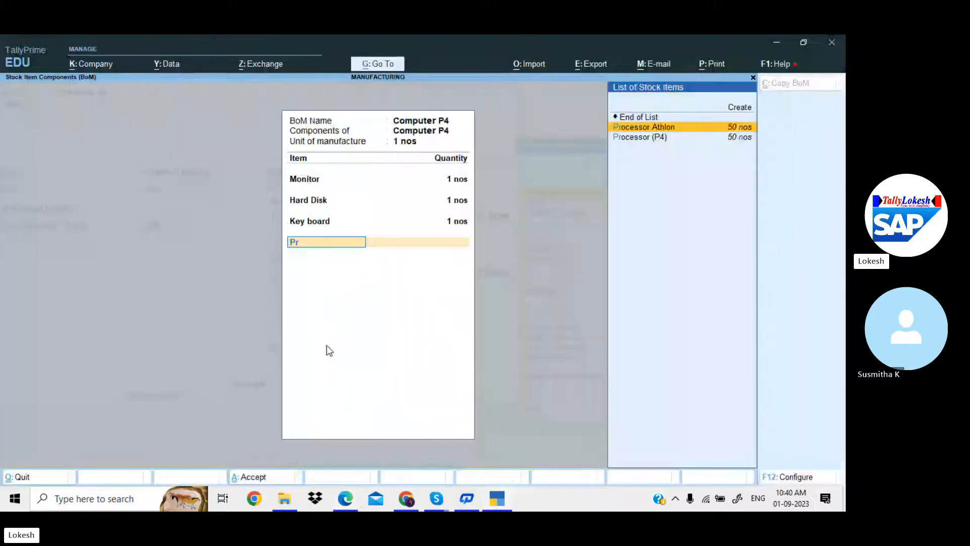
key(Down)
key(Return)
text(1)
key(Return)
Step: Add Motherboard with quantity 1 nos to the Computer P4 BOM as listed in the PDF
key(alt+Tab)
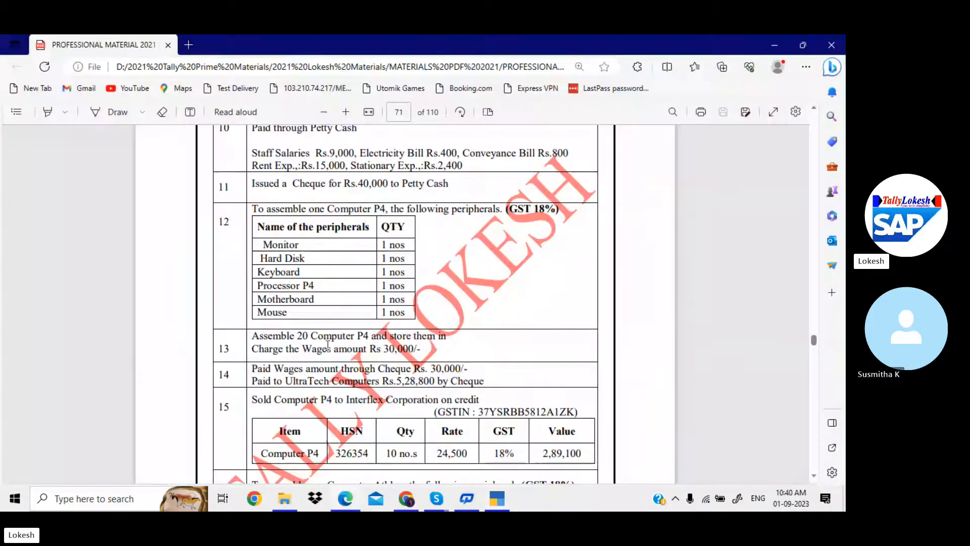
key(alt+Tab)
text(Mo)
key(Down)
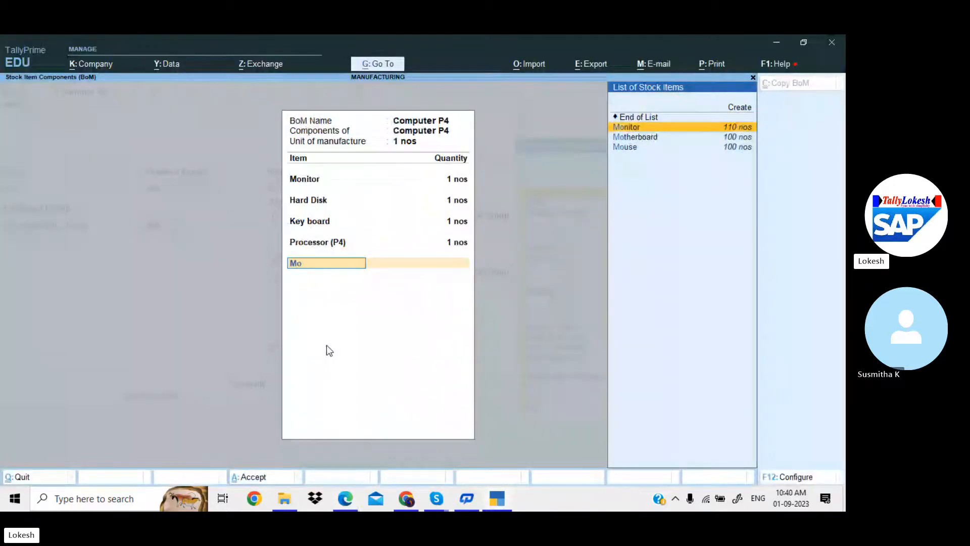
key(Down)
key(Return)
text(1)
key(Return)
Step: Add Mouse with quantity 1 nos as the last Computer P4 component, then close the component and BOM lists
key(alt+Tab)
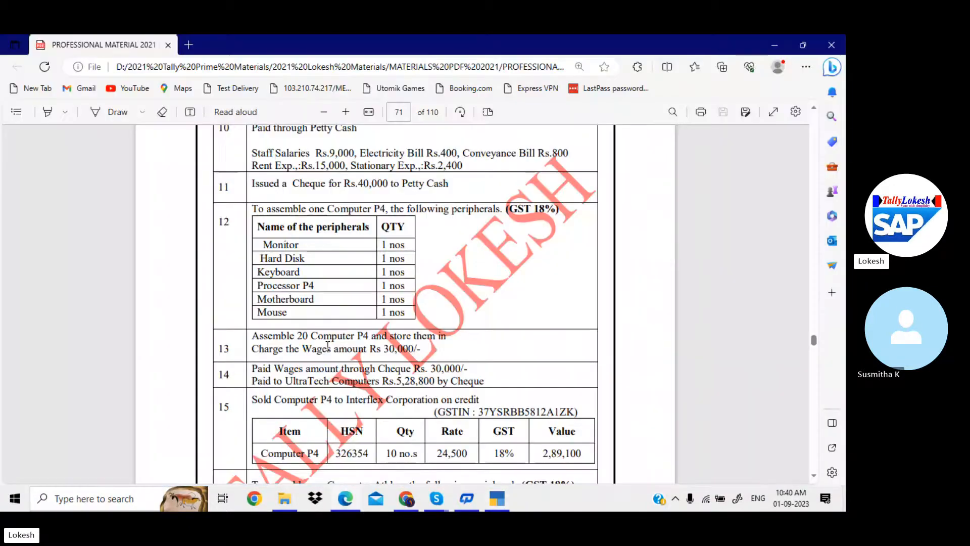
key(alt+Tab)
text(Mo)
key(Down)
key(Down)
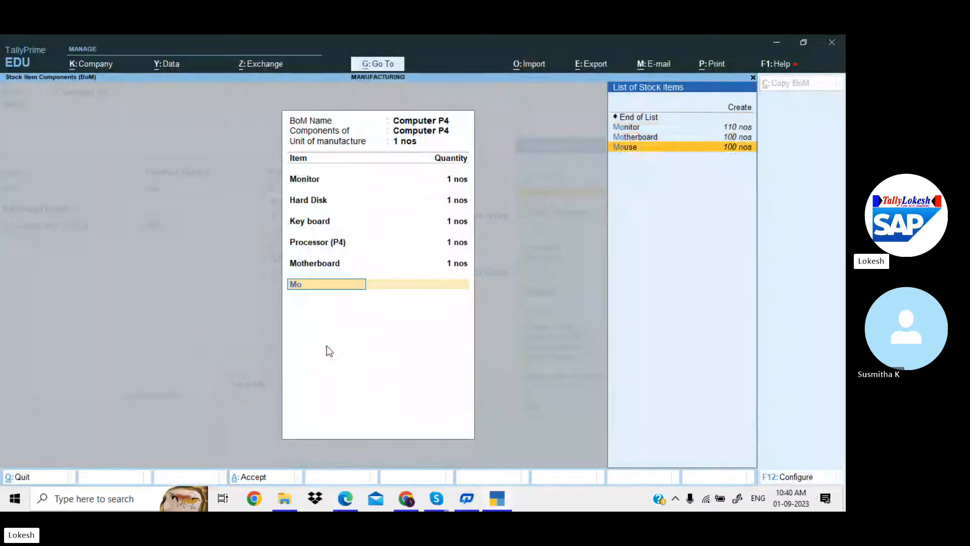
key(Return)
text(1)
key(Return)
key(Return)
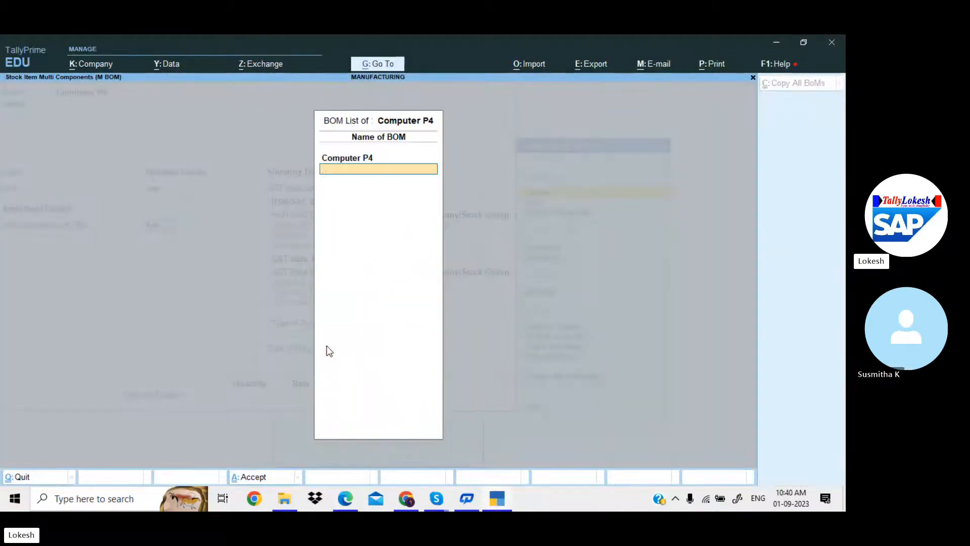
key(Return)
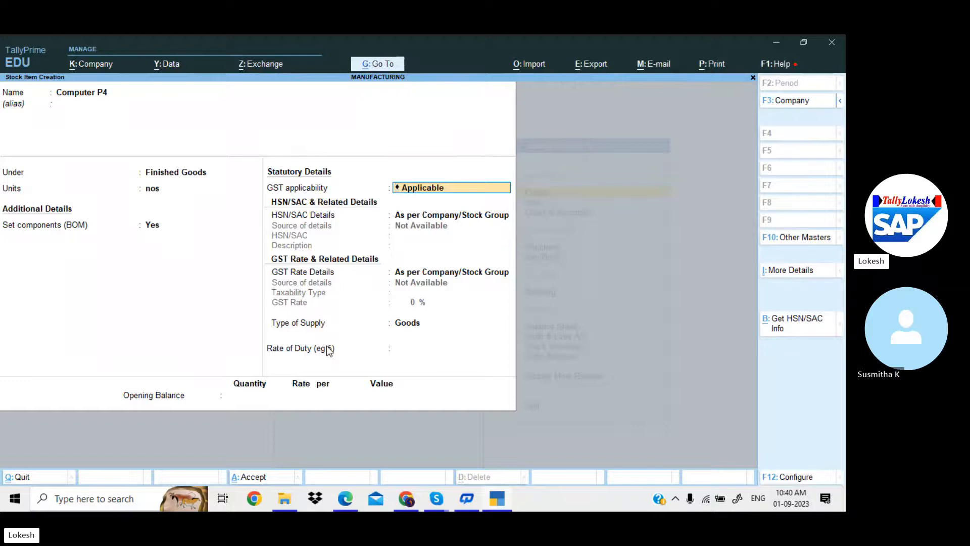
Step: Keep GST applicable for Computer P4, specify the HSN/SAC details here as 1234 and leave the description blank
key(Return)
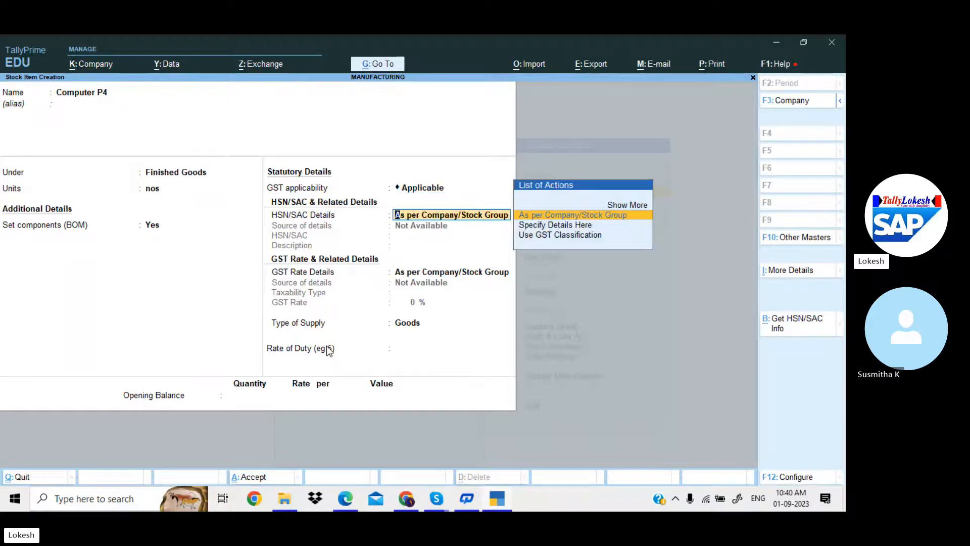
key(Down)
key(Return)
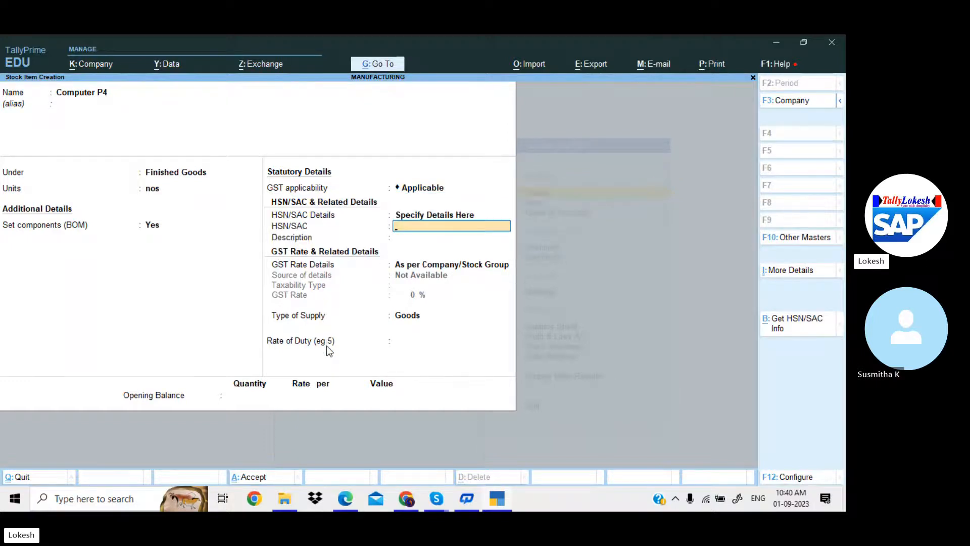
text(1234)
key(Return)
key(Return)
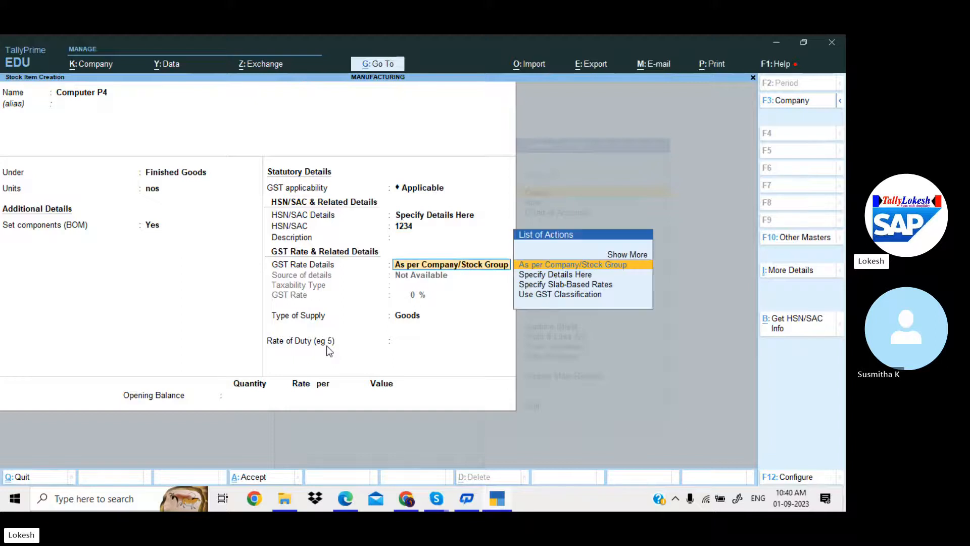
Step: Specify Computer P4's GST rate details here as Taxable at 18%, checking the rate in the PDF
key(Down)
key(Return)
key(Return)
key(alt+Tab)
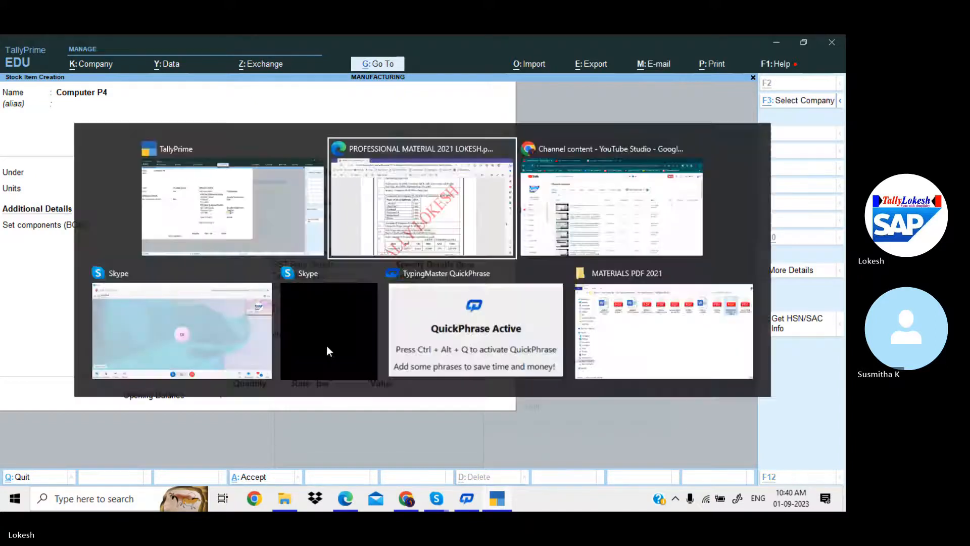
key(alt+Tab)
text(18)
key(Return)
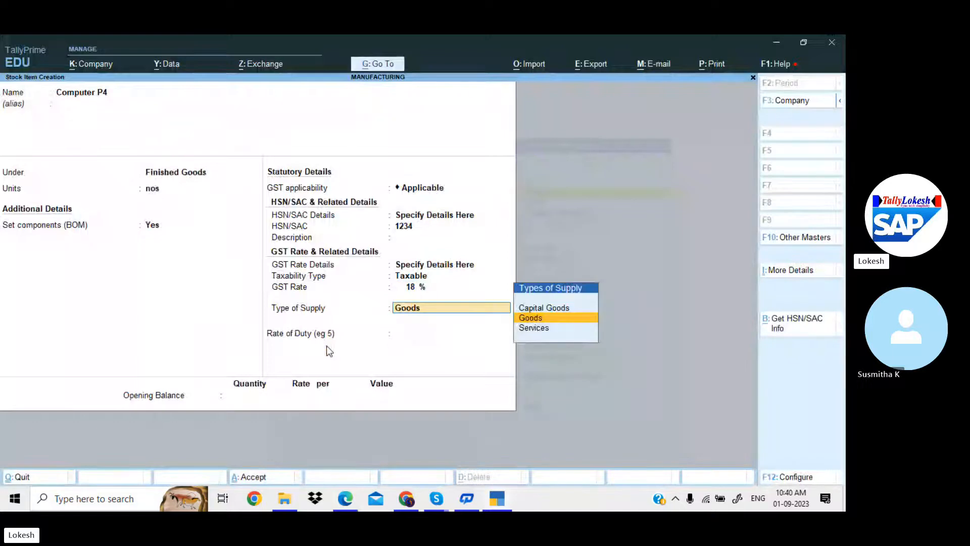
Step: Keep the type of supply as Goods, leave duty rate and opening balance blank, and save the Computer P4 item
key(Return)
key(Return)
key(Return)
key(Return)
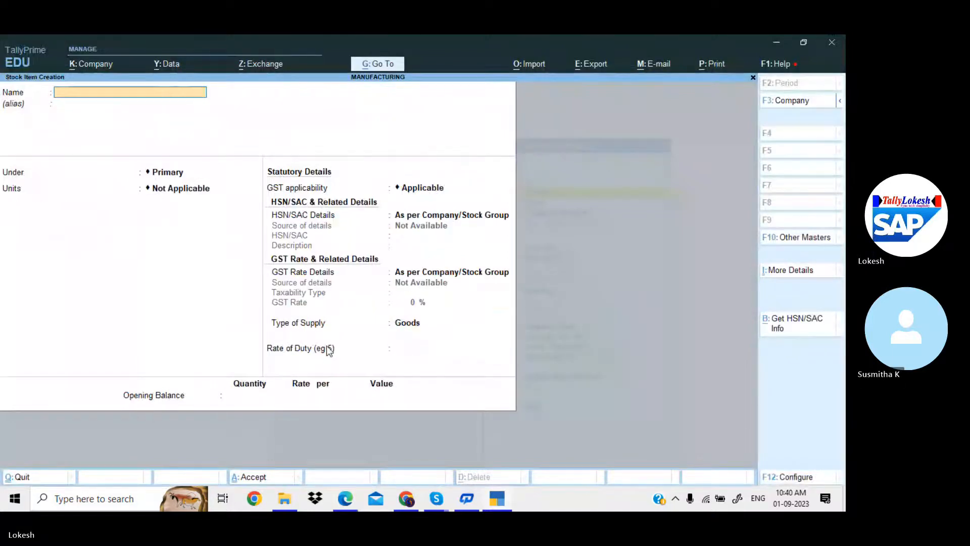
Step: Copy the name "Computer Athlon" from exercise 16 in the PDF into the new stock item's name and leave the alias blank
key(alt+Tab)
scroll(331, 338, down, 5)
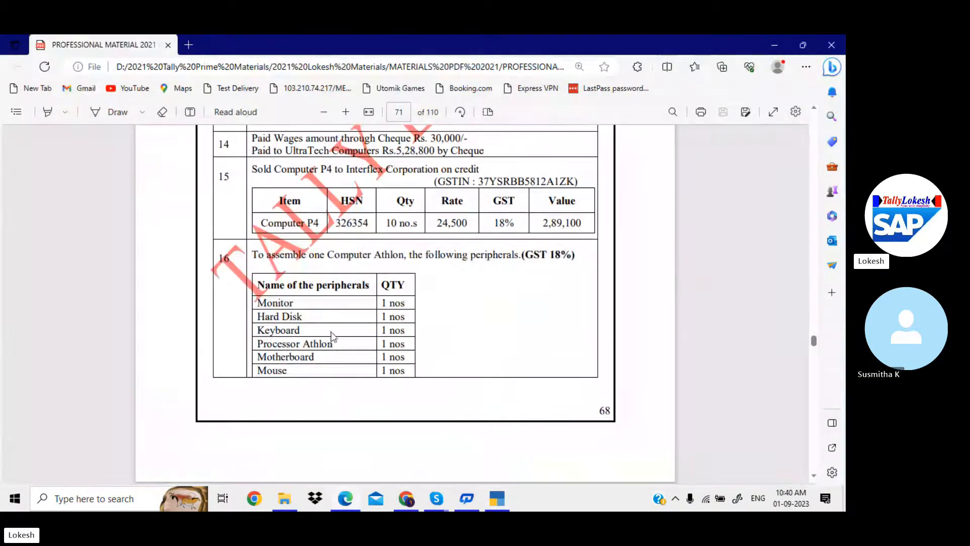
drag(329, 254, 404, 266)
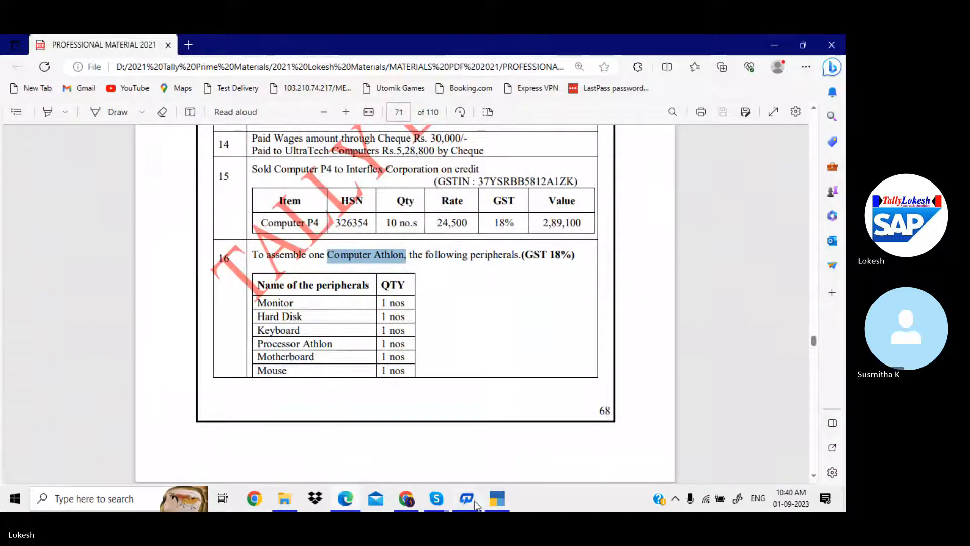
click(497, 499)
key(ctrl+alt+v)
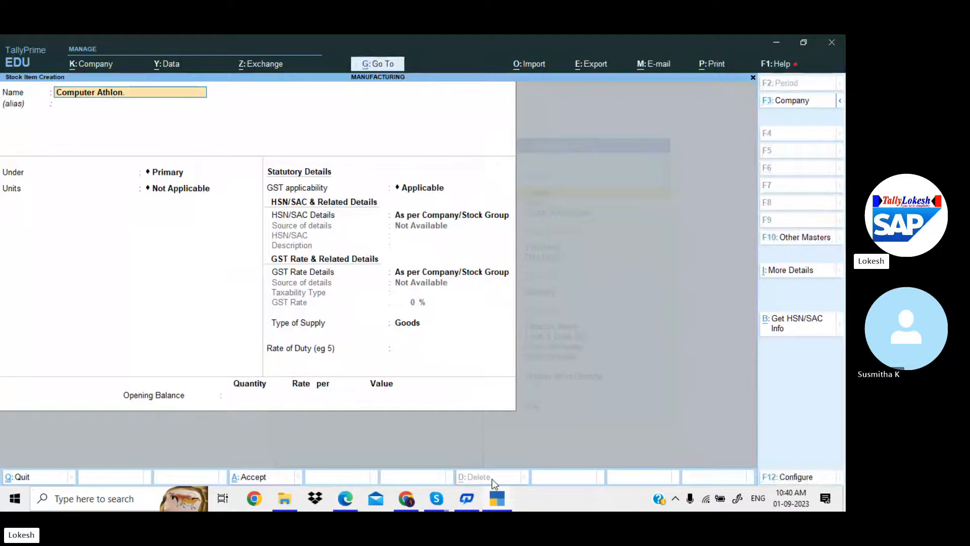
key(Return)
key(Return)
Step: Place Computer Athlon under the Finished Goods group and set its units to nos
key(Down)
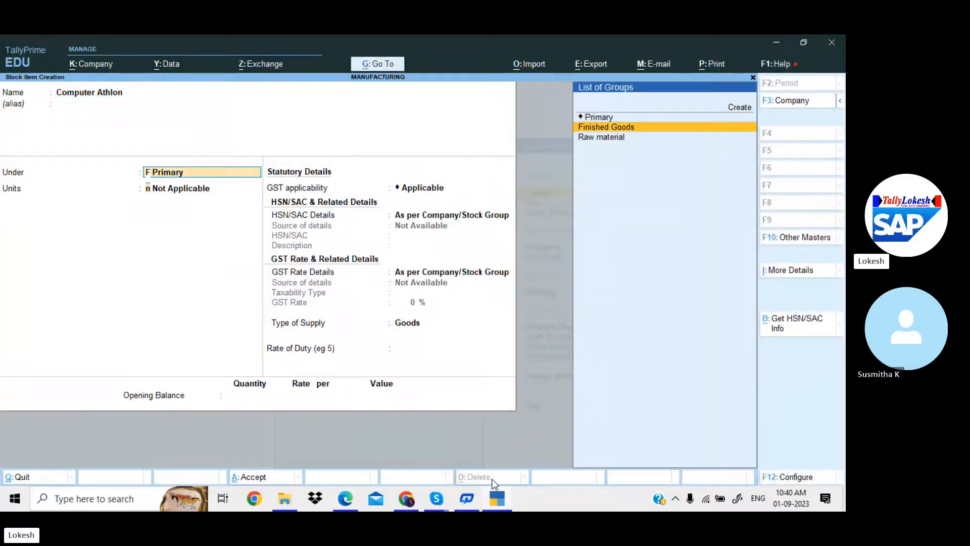
key(Return)
key(Down)
key(Return)
Step: Enable components for Computer Athlon, name its BOM "Computer Athlon" and set the unit of manufacture to 1 nos
text(y)
key(Return)
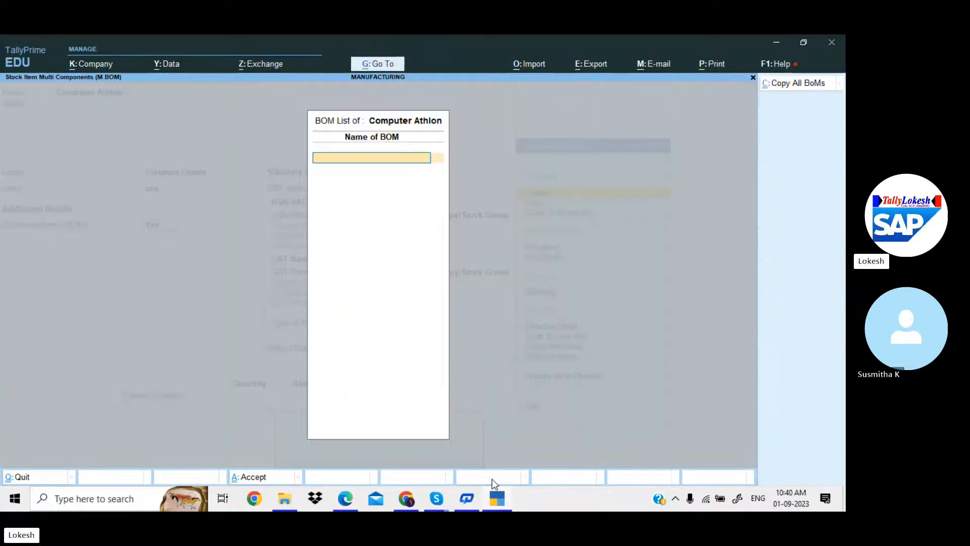
key(ctrl+alt+v)
key(BackSpace)
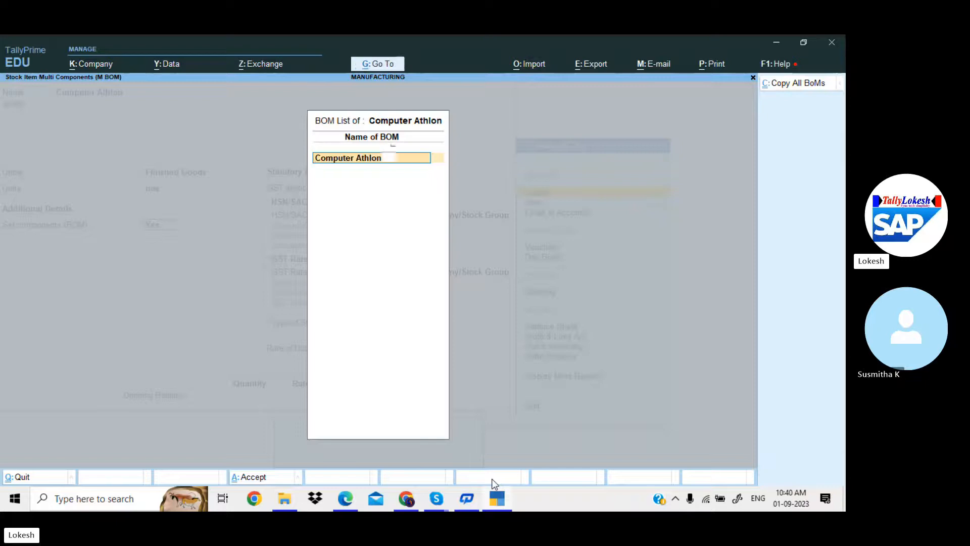
key(Return)
text(1)
key(Return)
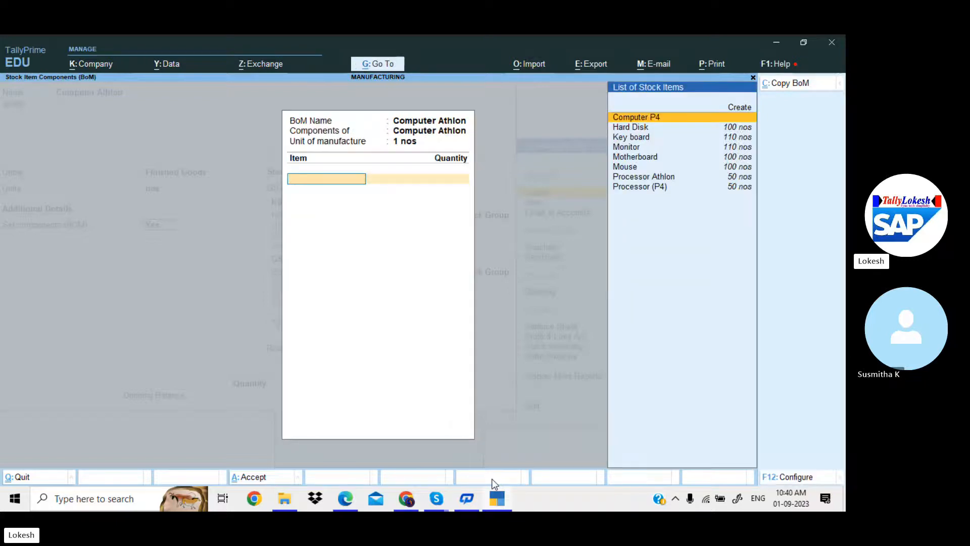
Step: Check exercise 16's peripherals in the PDF and add Monitor, quantity 1 nos, to the Computer Athlon BOM
key(alt+Tab)
key(alt+Tab)
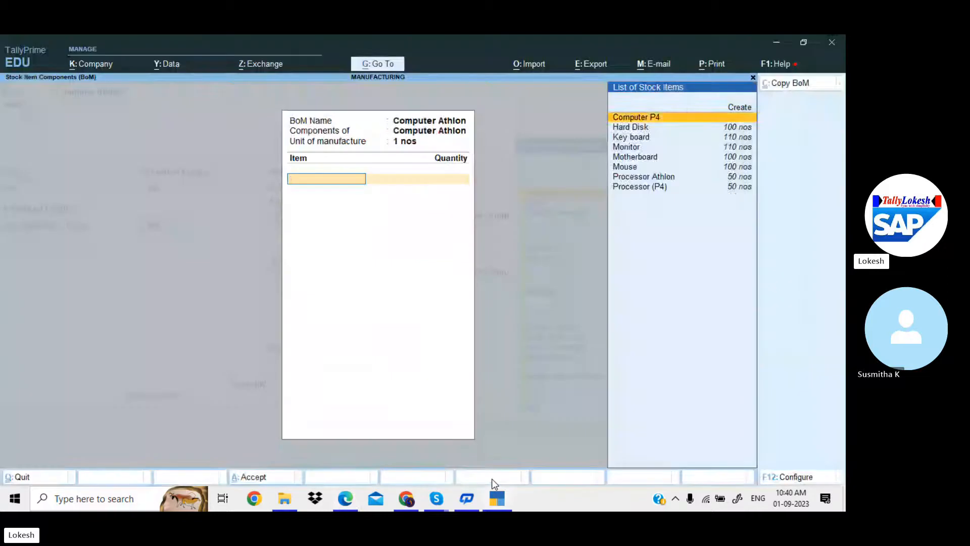
text(Mo)
key(Return)
text(1)
key(Return)
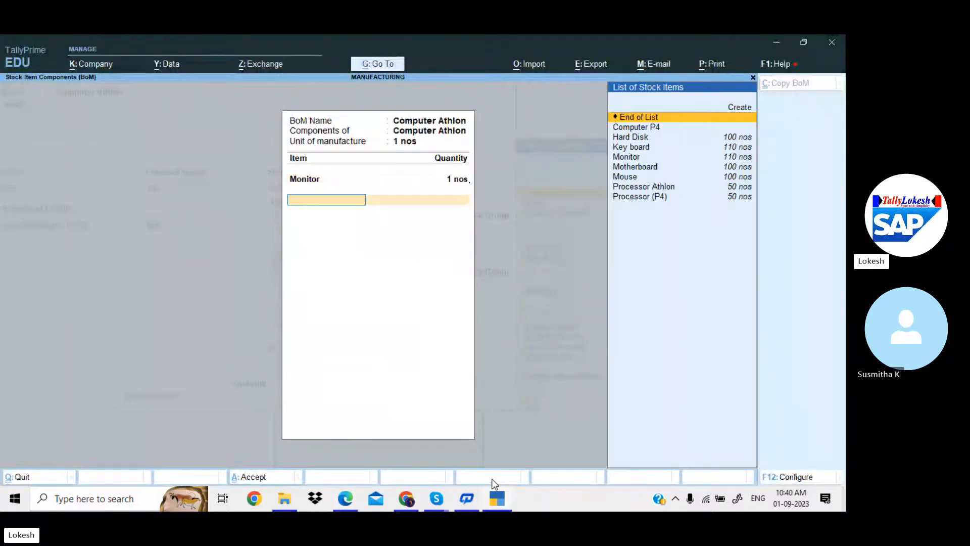
Step: Add Hard Disk with quantity 1 nos as the second component of the Computer Athlon BOM
key(alt+Tab)
key(alt+Tab)
text(h)
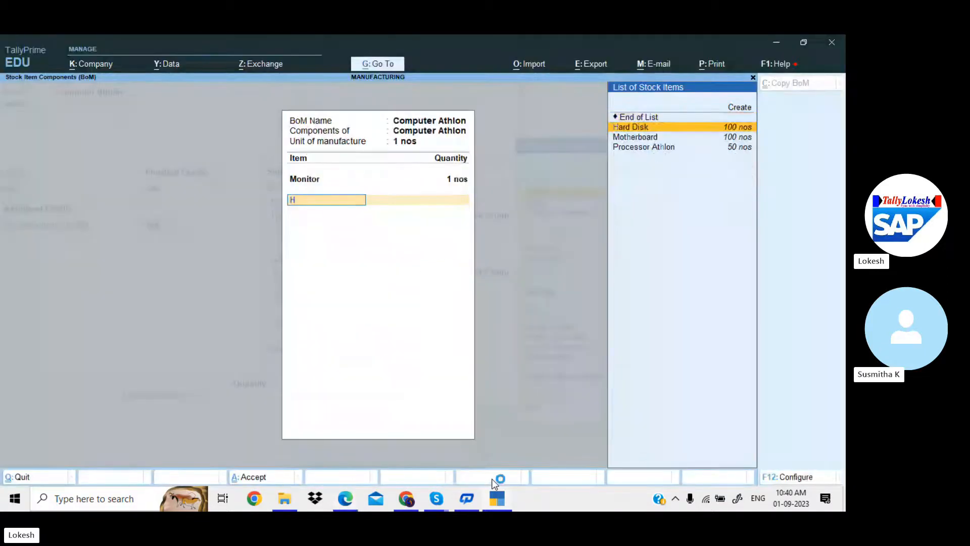
key(Return)
text(1)
key(Return)
Step: Add Key board with quantity 1 nos to the Computer Athlon BOM, consulting the PDF's peripherals list
key(alt+Tab)
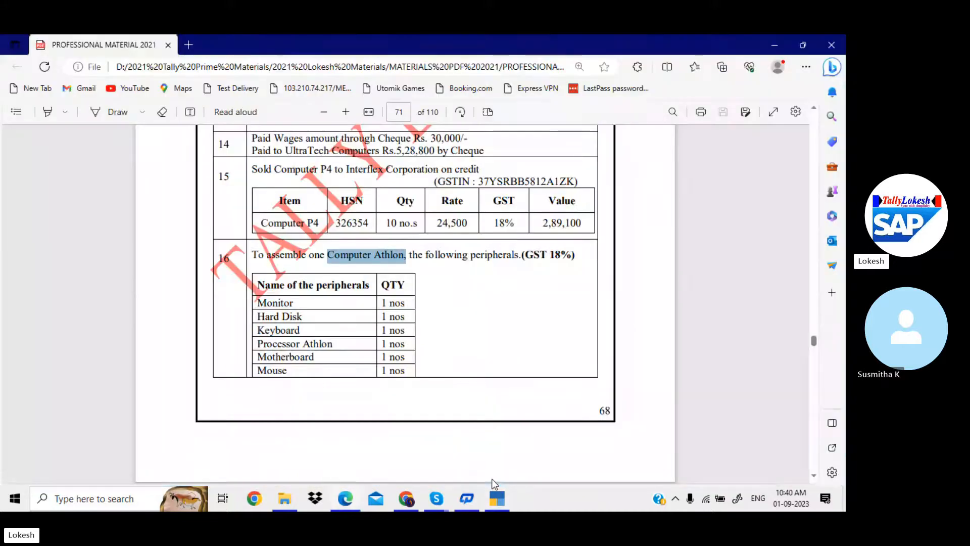
key(alt+Tab)
text(K)
key(Return)
text(1 nos)
key(Return)
key(alt+Tab)
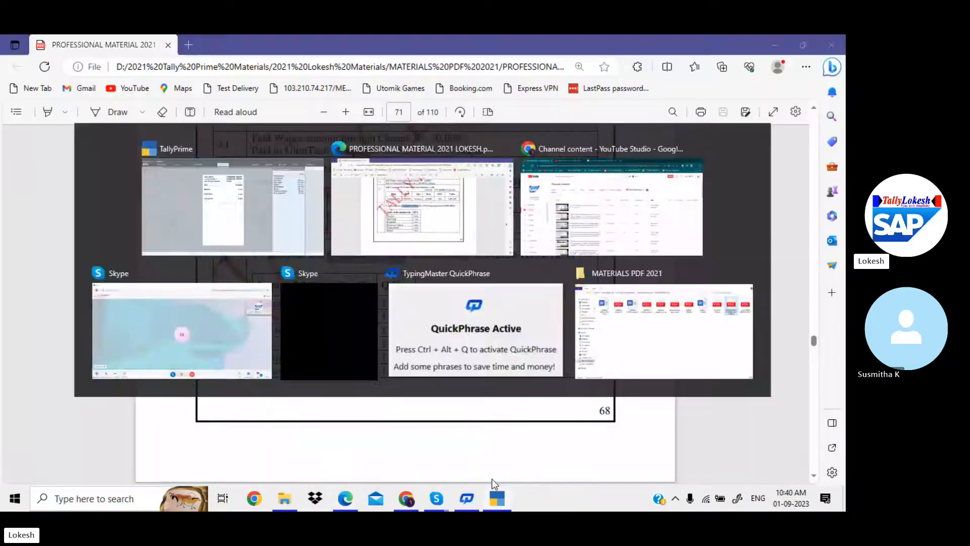
Step: Add Processor Athlon with quantity 1 nos as the fourth component of the Computer Athlon BOM
key(alt+Tab)
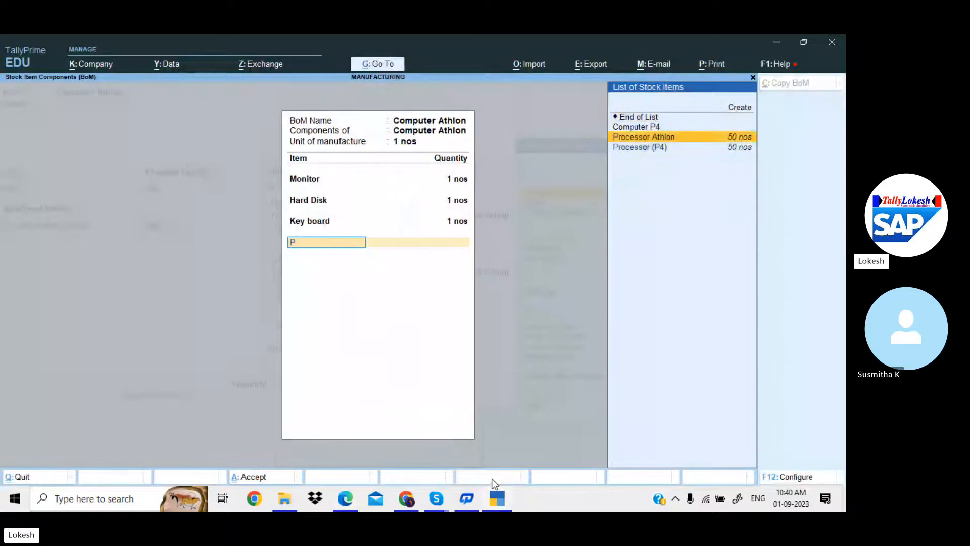
key(Return)
text(1)
key(Return)
Step: Check the PDF's peripherals list and add Motherboard, quantity 1 nos, to the Computer Athlon BOM
key(alt+Tab)
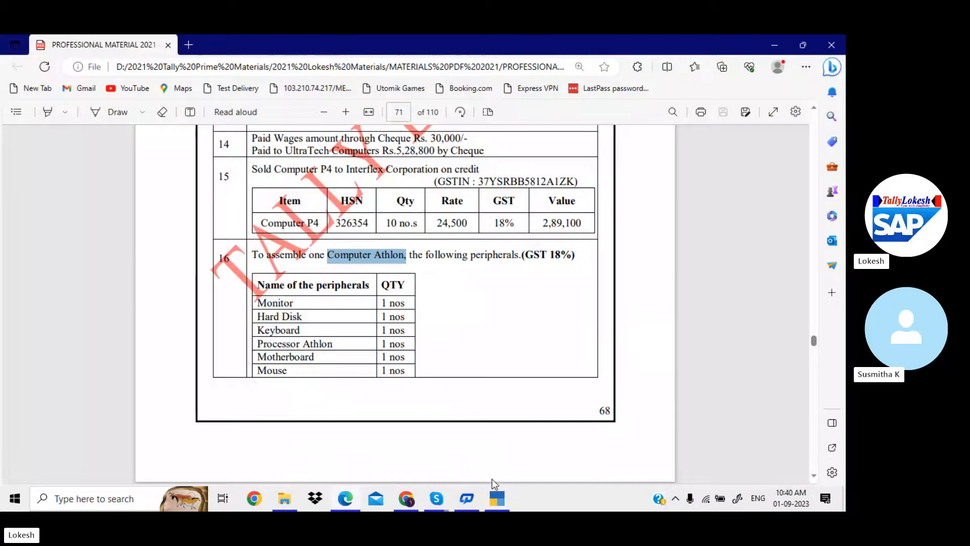
key(alt+Tab)
text(Mo)
key(Down)
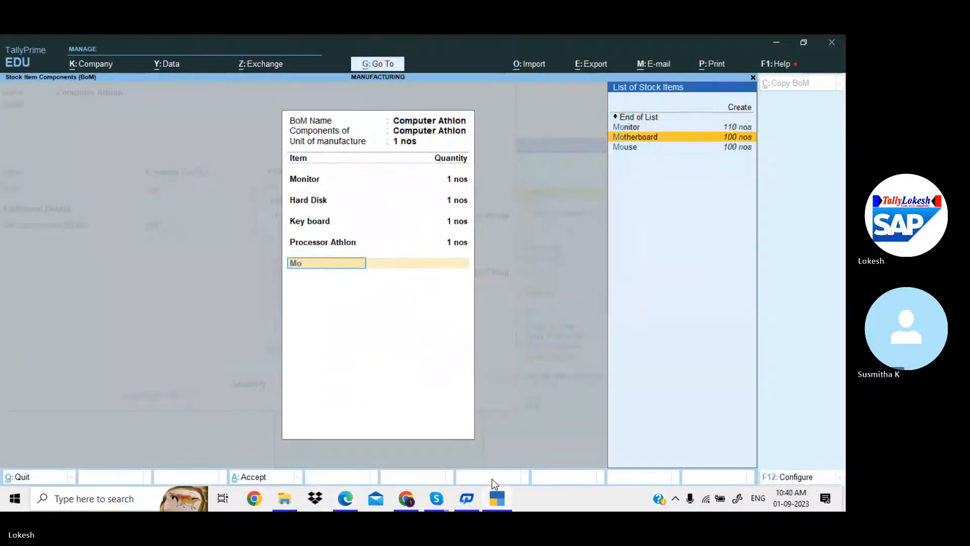
key(Return)
text(1)
key(Return)
Step: Add Mouse with quantity 1 nos as the last component, consulting the PDF, and complete the Computer Athlon BOM
key(alt+Tab)
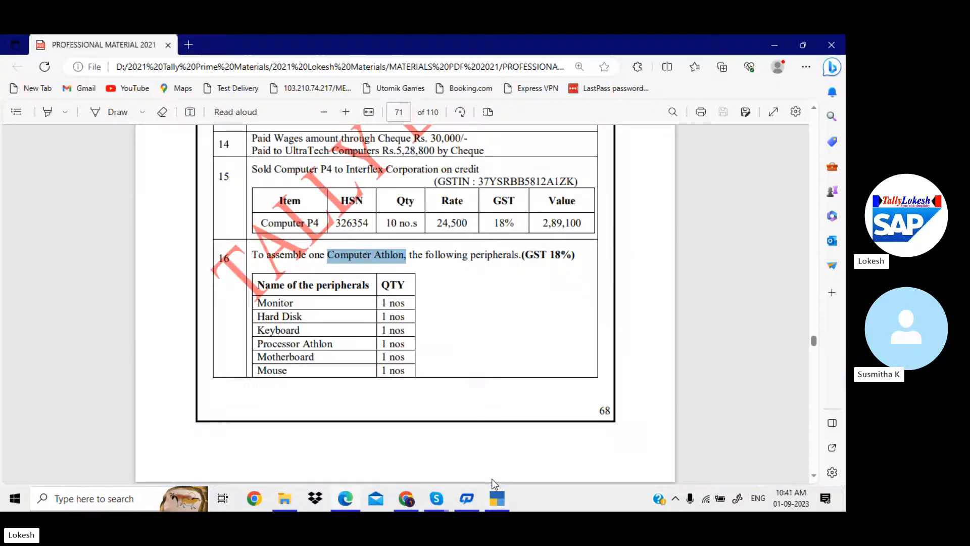
key(alt+Tab)
text(Mo)
key(Down)
key(Down)
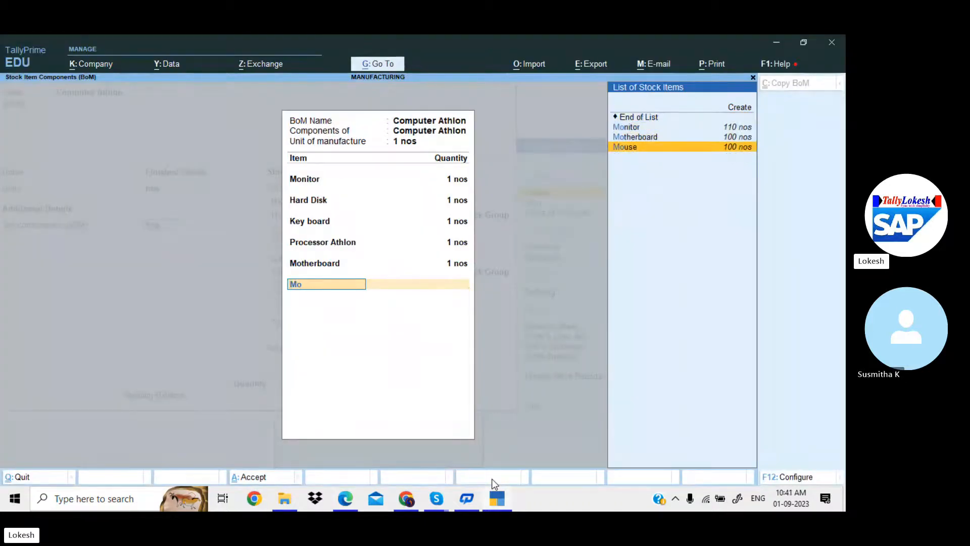
key(Return)
text(1)
key(Return)
key(Return)
key(Return)
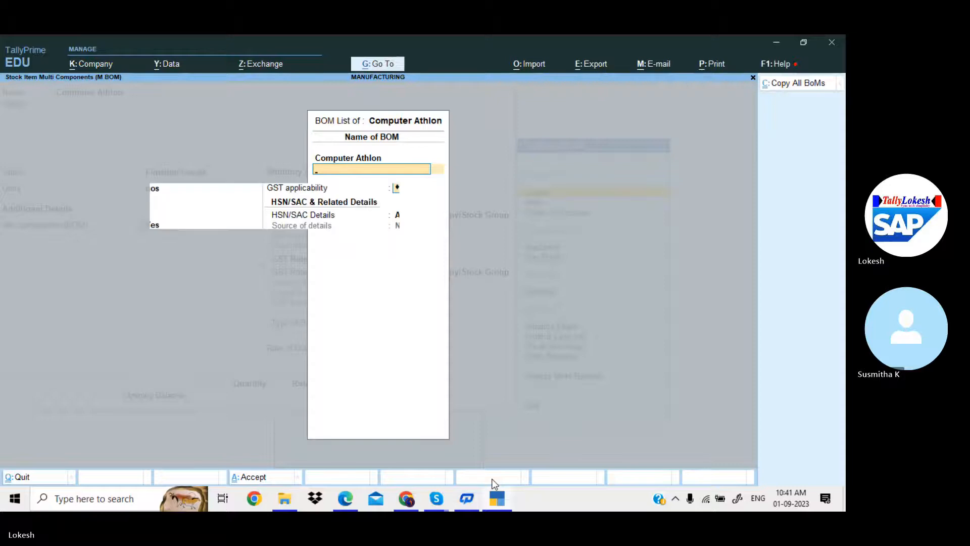
key(Return)
Step: Specify the HSN/SAC details directly on the Computer Athlon item with code 2589 and a blank description
key(Down)
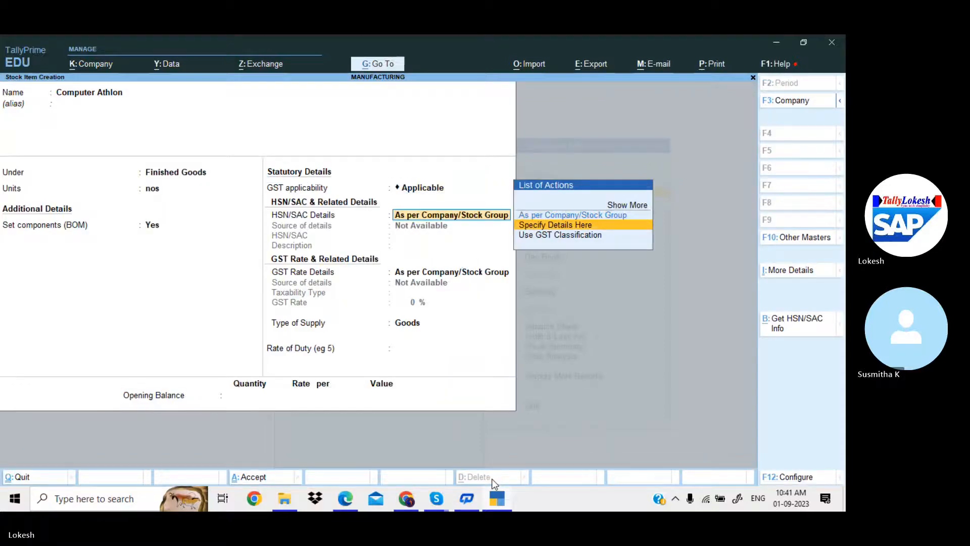
key(Return)
text(2589)
key(Return)
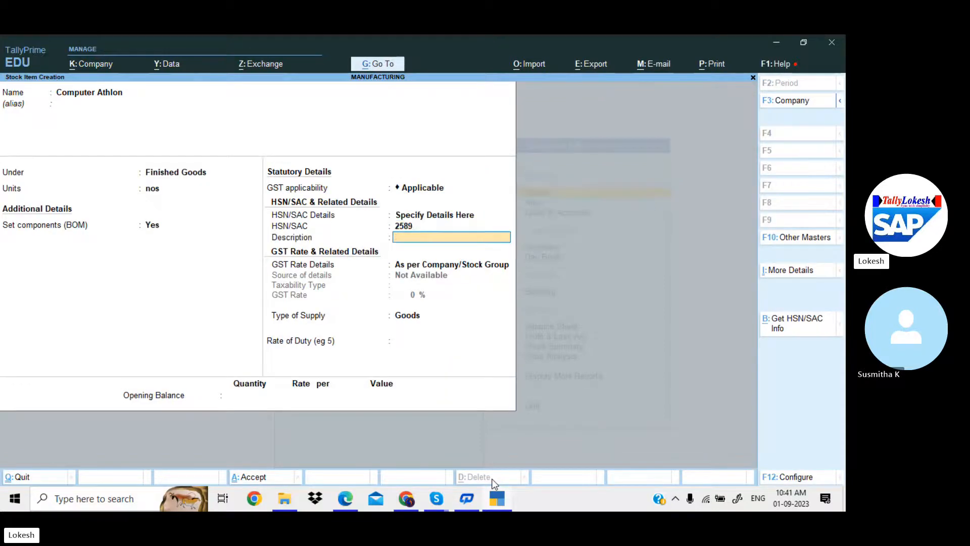
key(Return)
Step: Specify Computer Athlon's GST rate details as Taxable at 18 % for Goods and save the stock item
key(Down)
key(Return)
key(Return)
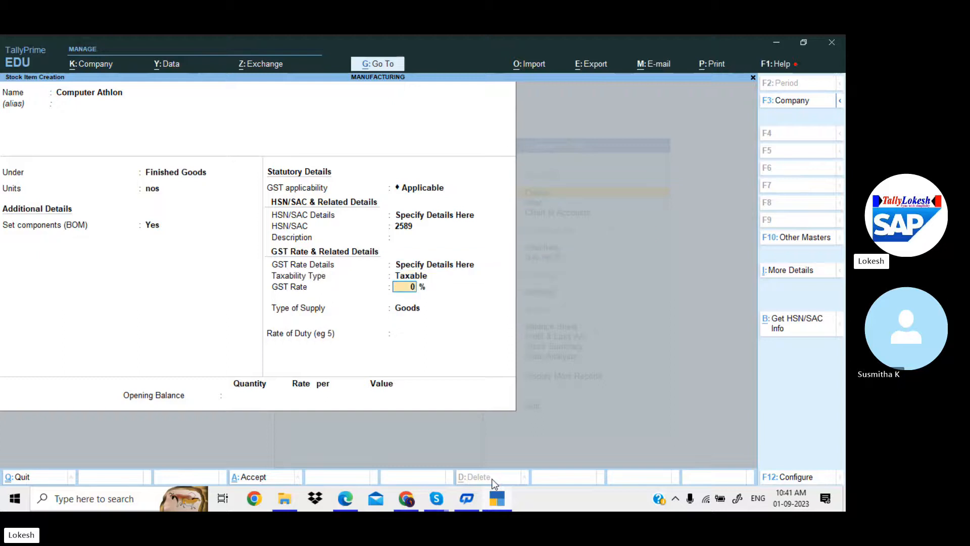
text(18)
key(Return)
key(Return)
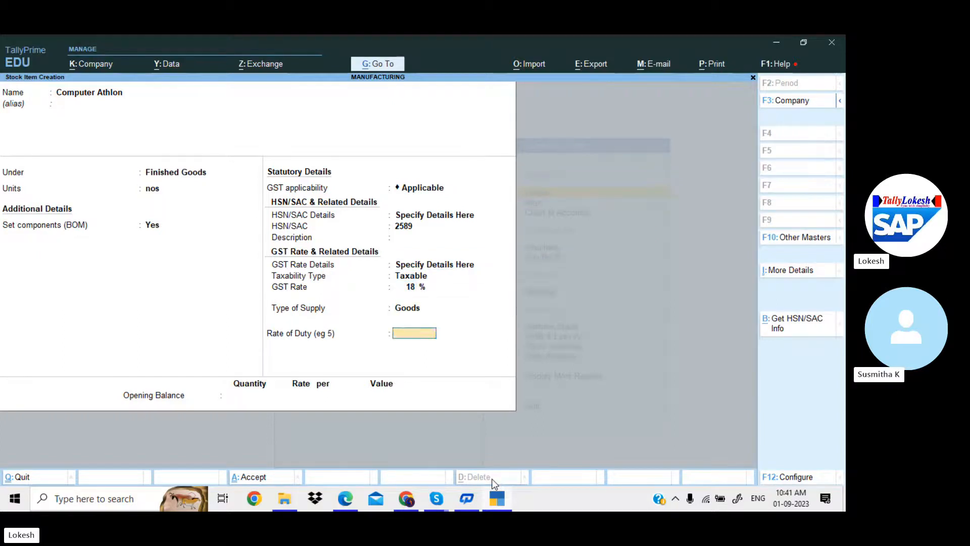
key(Return)
key(Return)
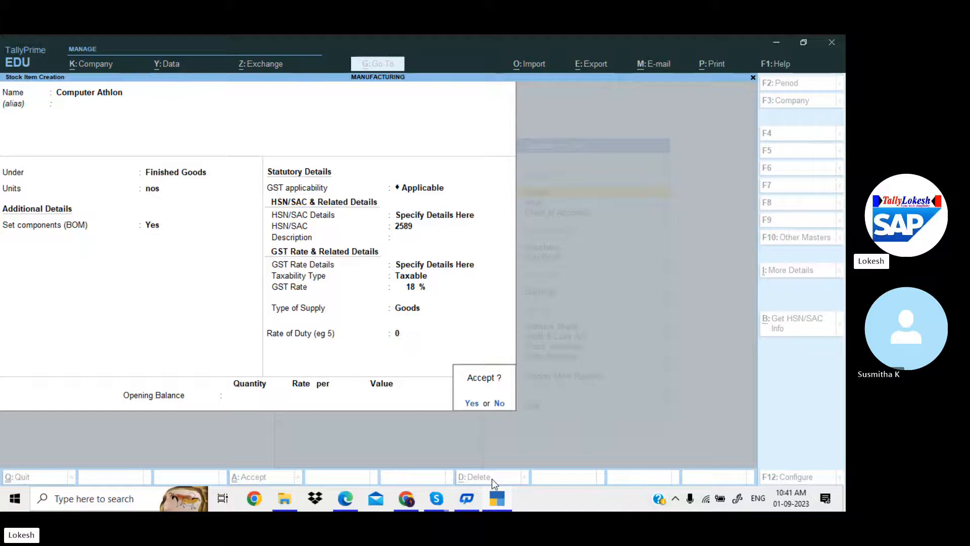
key(y)
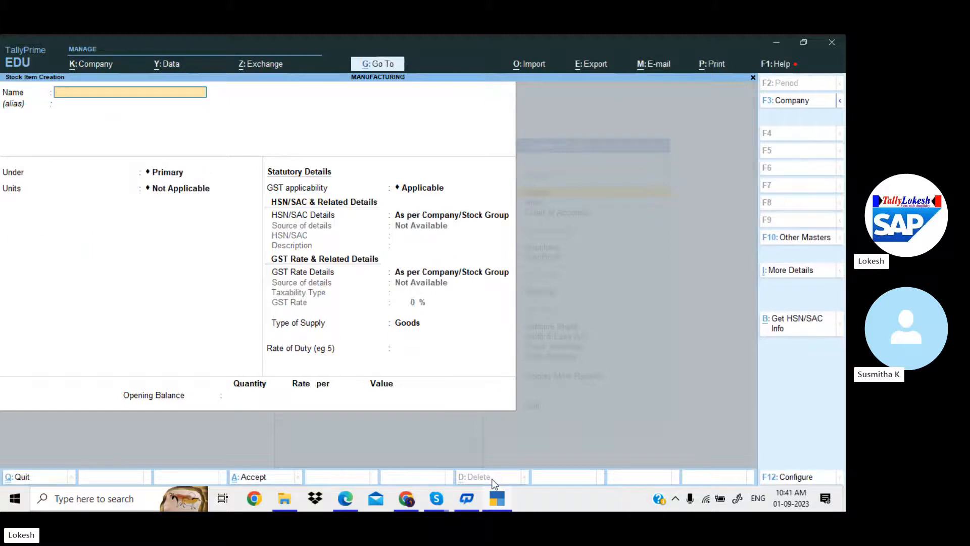
key(Escape)
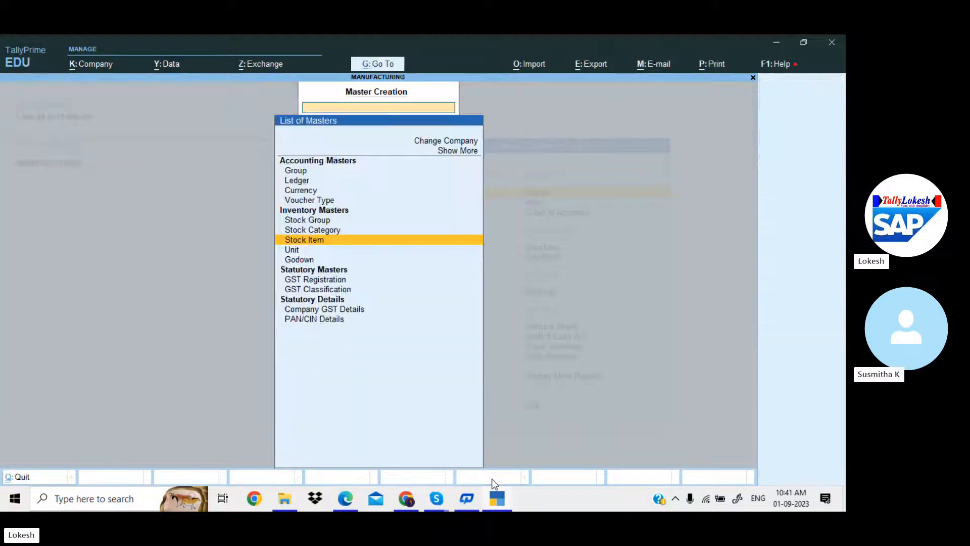
Step: Start a new voucher type master named "Manufacturing"
key(Up)
key(Up)
key(Up)
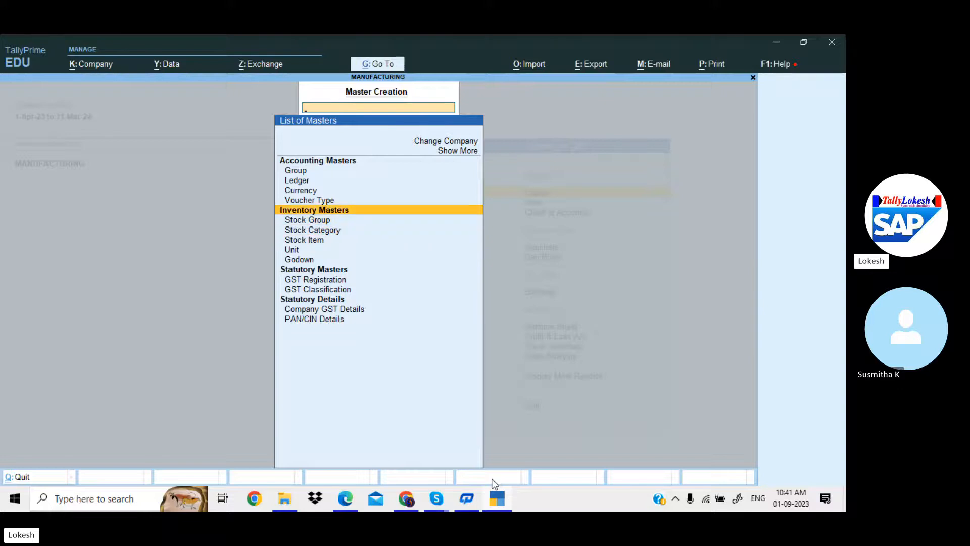
key(Up)
key(Return)
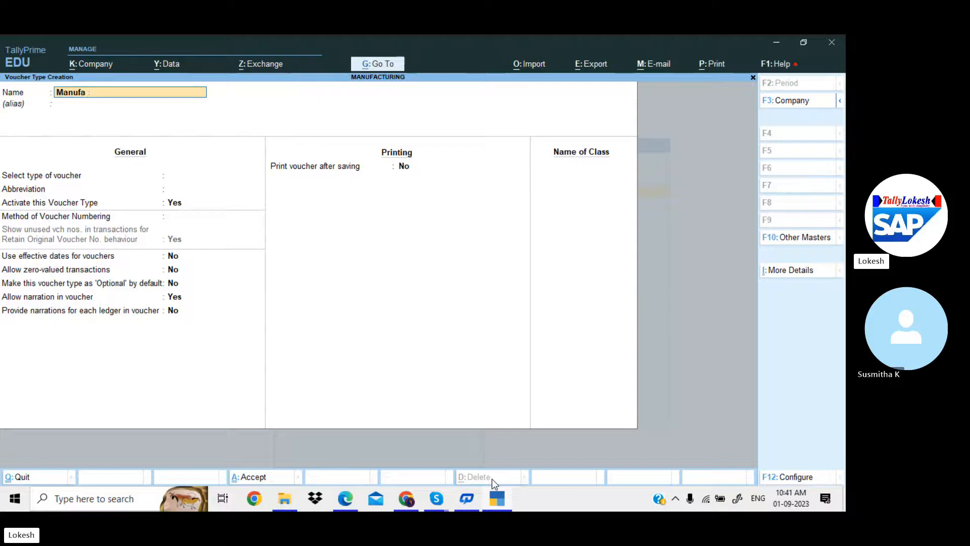
text(Manufacturing)
key(Return)
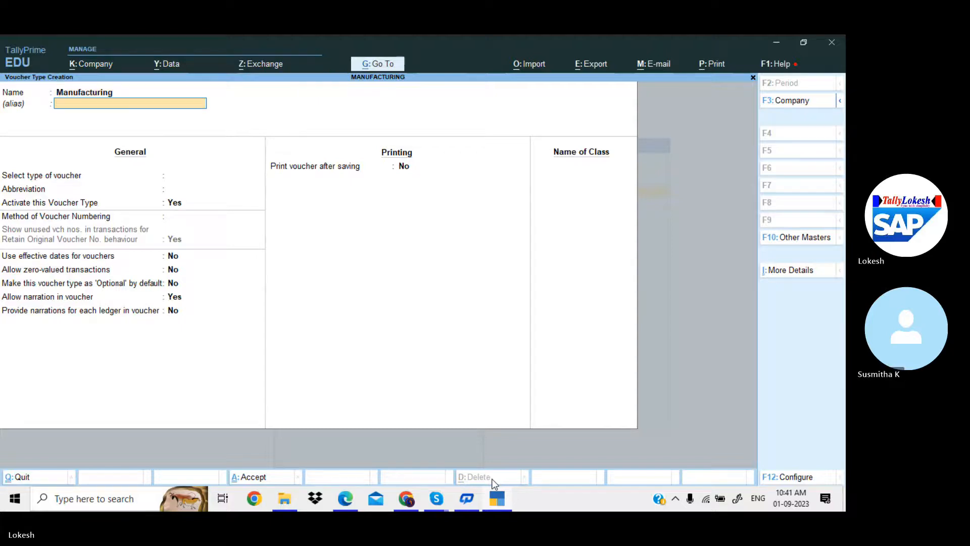
Step: Base the Manufacturing voucher type on Stock Journal, leaving the alias blank
key(Return)
key(Down)
key(Down)
key(Down)
key(Down)
key(Down)
key(Down)
key(Down)
key(Down)
key(Down)
key(Down)
key(Down)
key(Down)
key(Down)
key(Down)
key(Down)
key(Down)
key(Down)
key(Down)
key(Down)
key(Down)
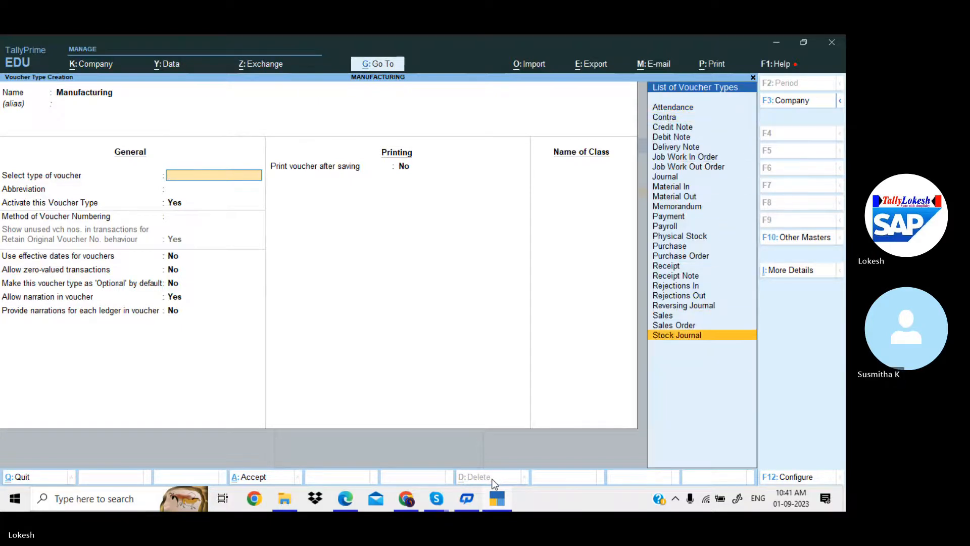
key(Return)
Step: Keep automatic numbering, enable use as a manufacturing journal, save the voucher type and return to the Gateway of Tally
key(Return)
key(Return)
key(Return)
key(Return)
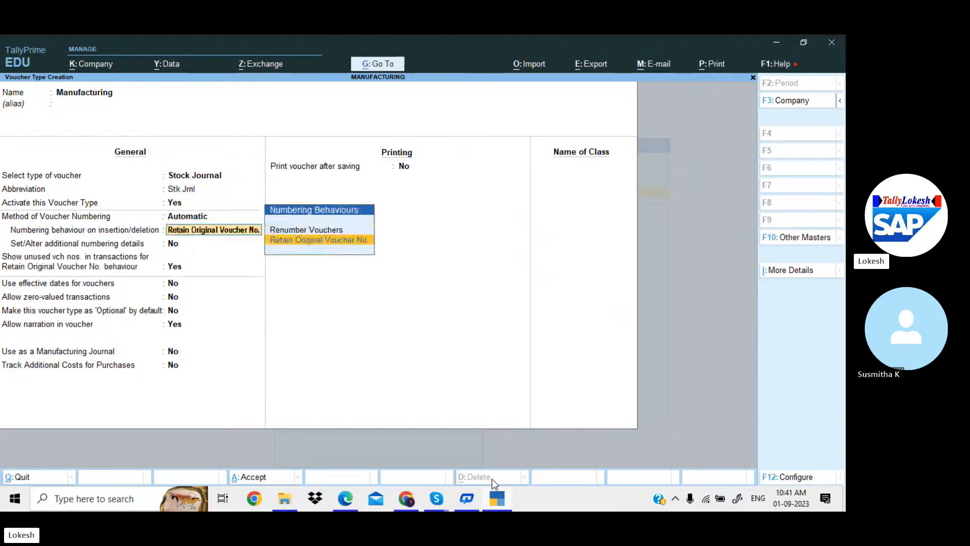
key(Return)
key(Return)
key(Return)
key(Return)
key(Return)
key(Return)
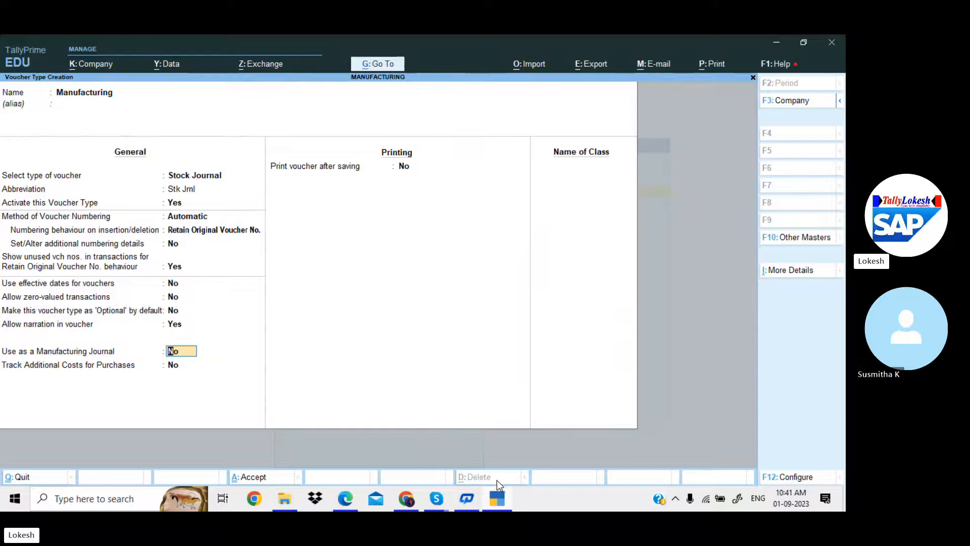
key(Return)
key(Return)
key(Return)
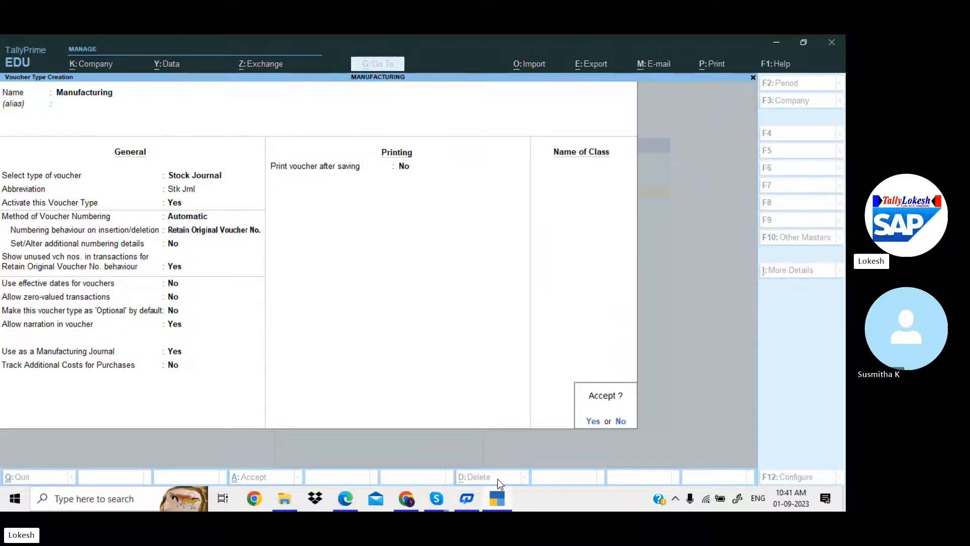
key(y)
key(Escape)
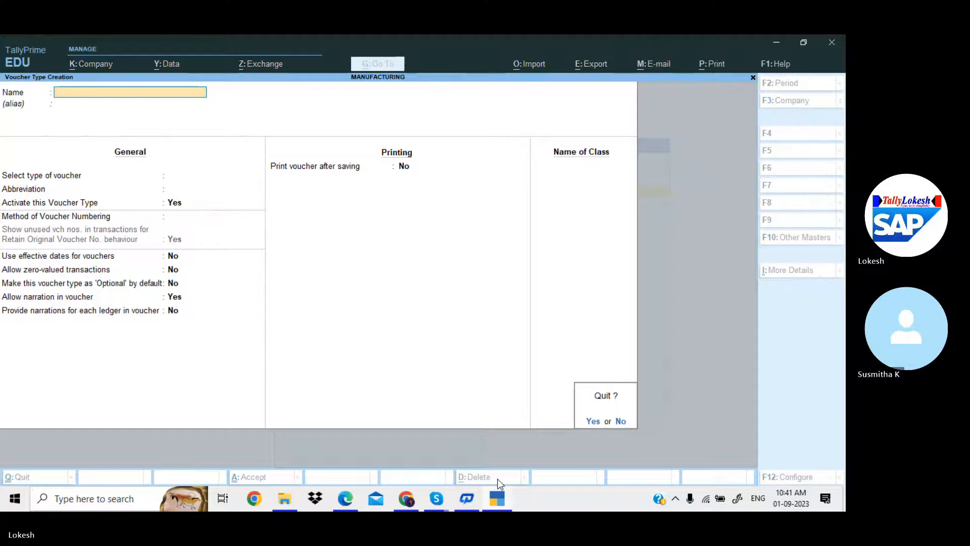
key(y)
key(Escape)
Step: Open voucher entry and switch to the Manufacturing inventory voucher type
key(Down)
key(Down)
key(Down)
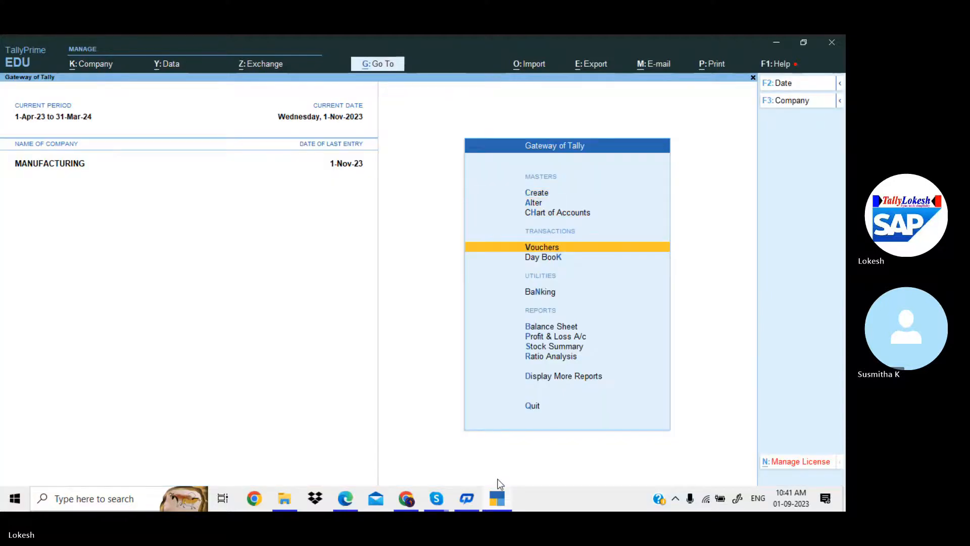
key(Return)
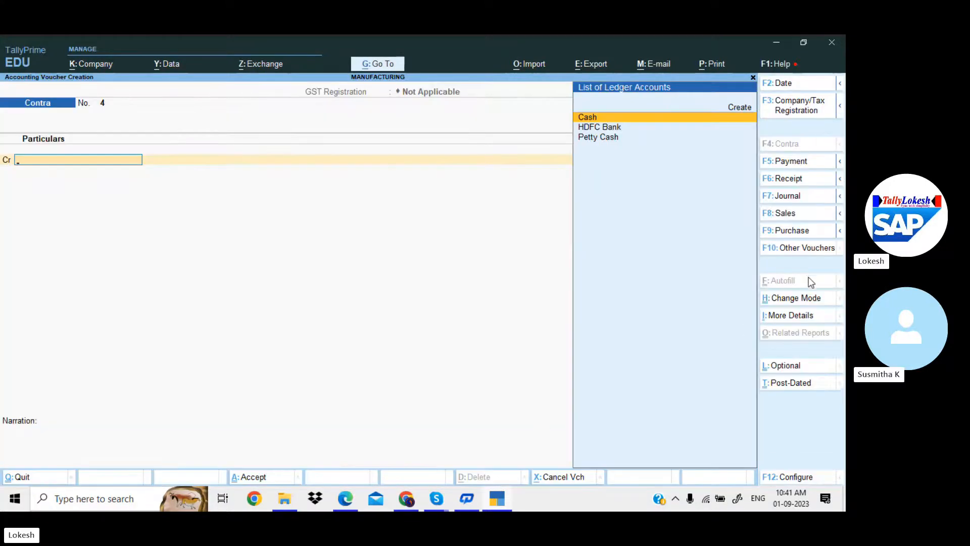
click(820, 249)
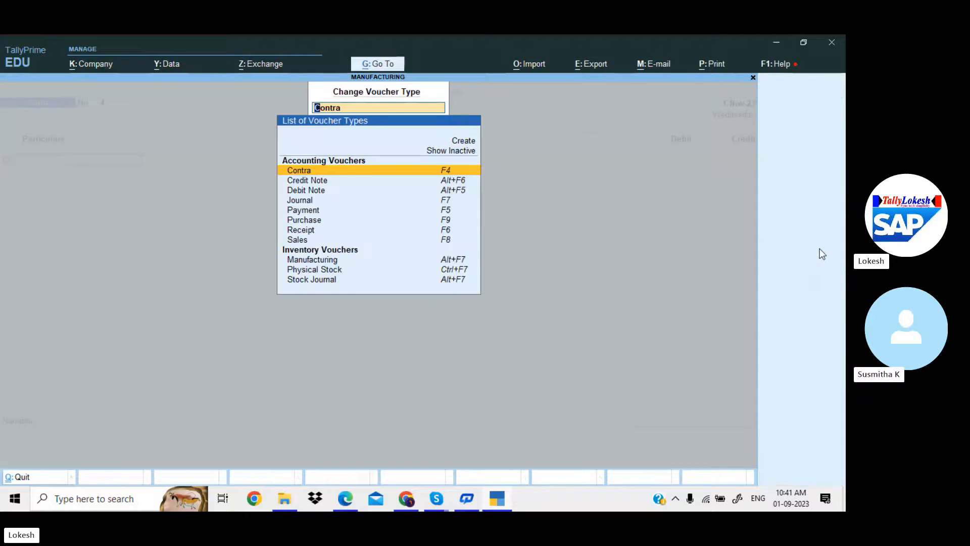
key(Down)
key(Down)
key(Down)
key(Down)
key(Down)
key(Down)
key(Down)
key(Down)
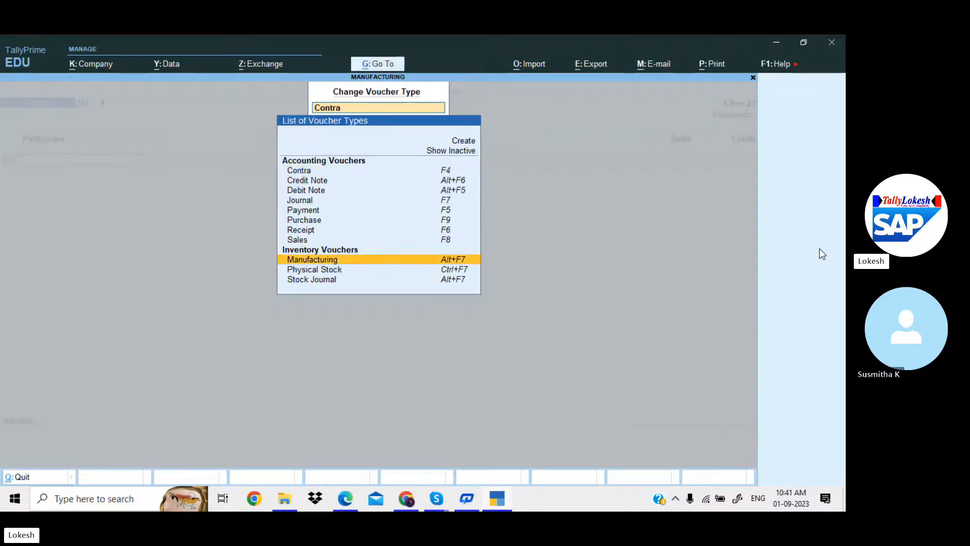
key(Return)
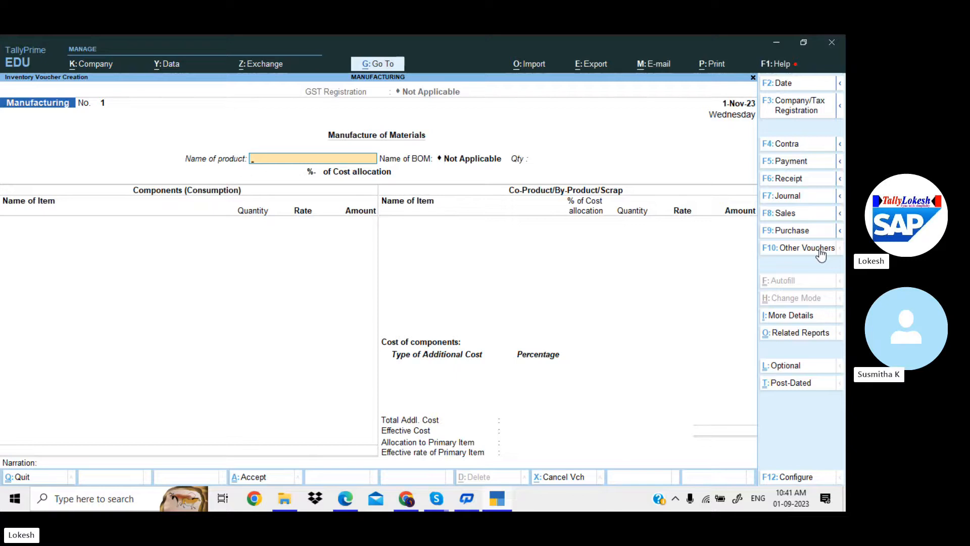
Step: Review exercises 12 and 13 in the PDF and choose Computer P4 as the product to manufacture
key(alt+Tab)
scroll(304, 301, up, 8)
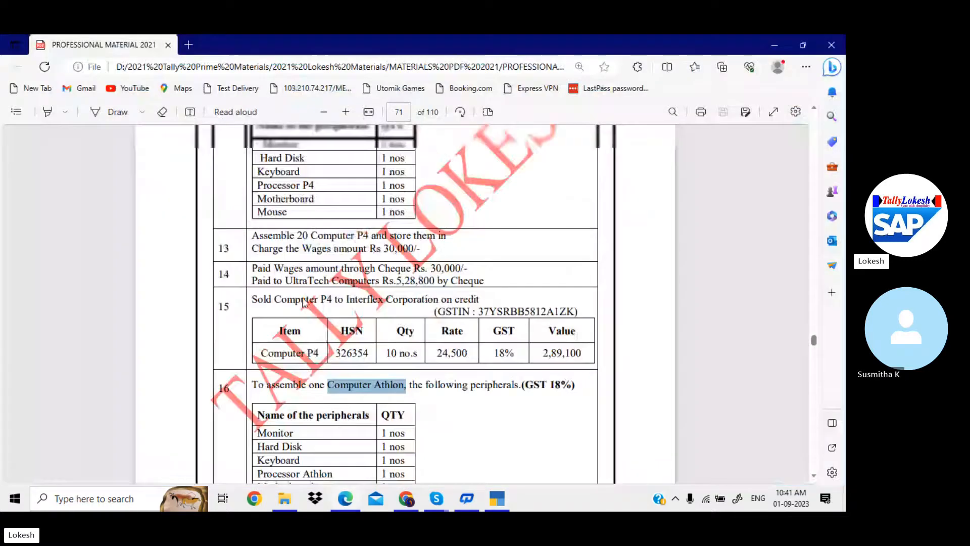
drag(257, 281, 265, 393)
scroll(265, 393, down, 3)
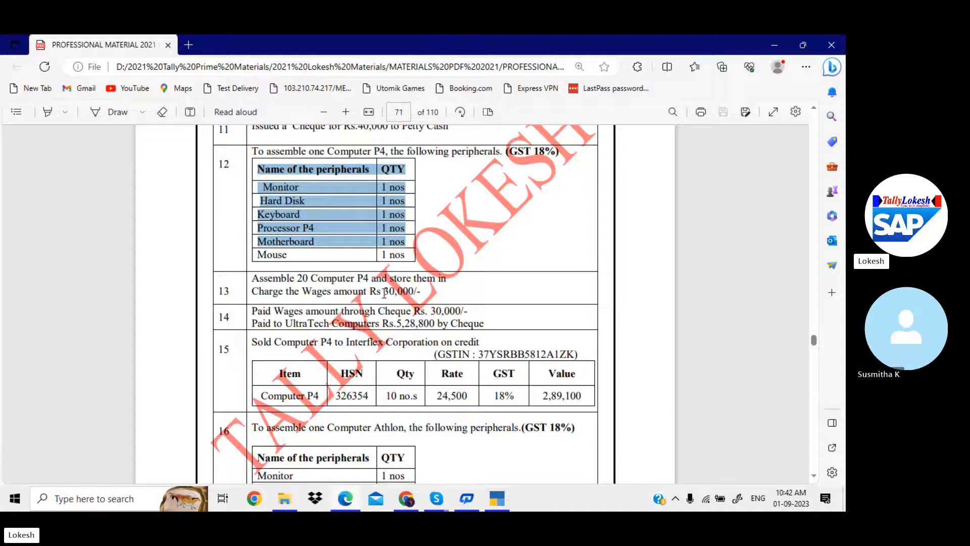
key(alt+Tab)
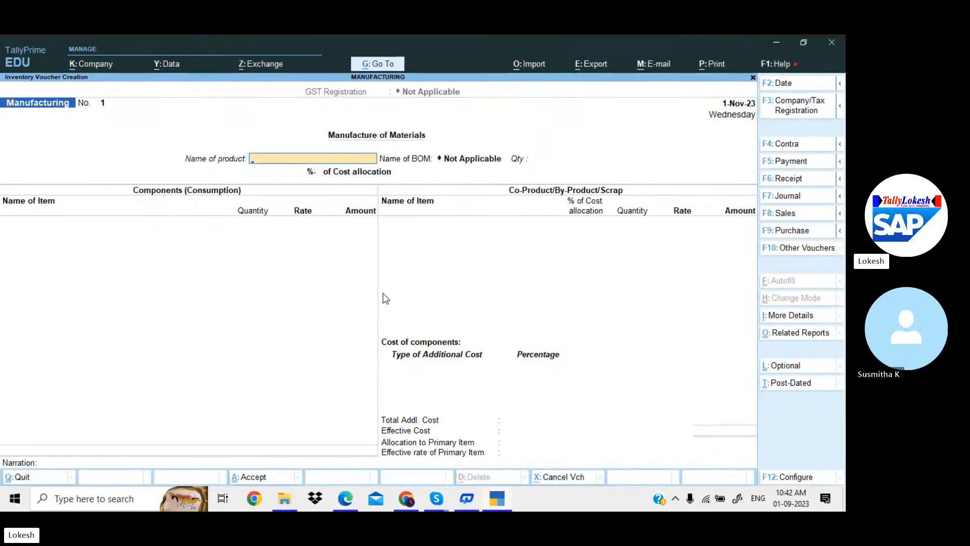
text(Com)
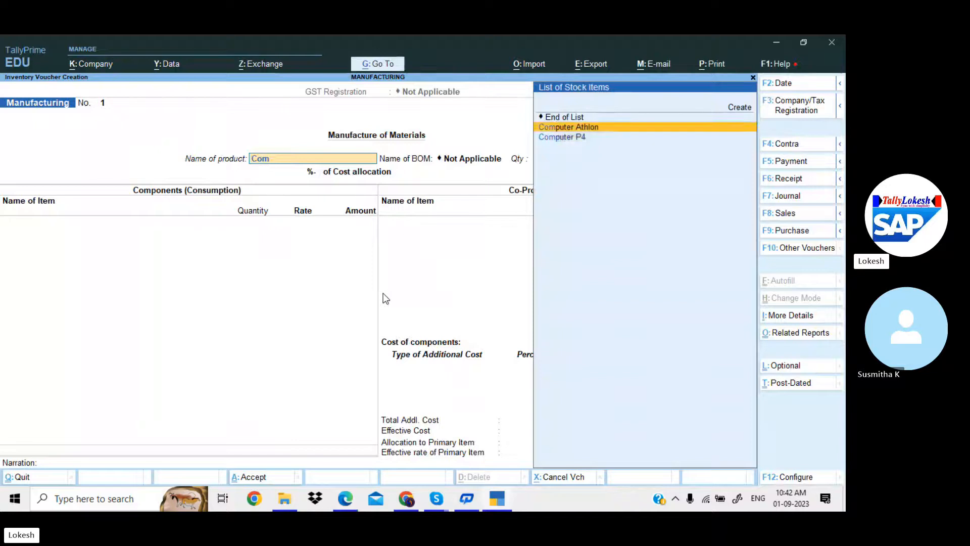
key(Down)
key(Return)
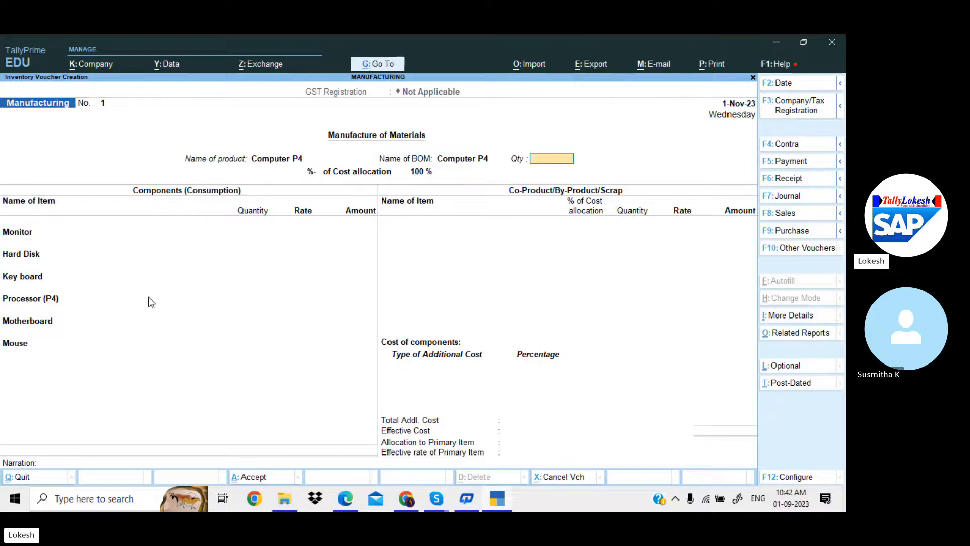
Step: Set the Computer P4 quantity to manufacture to 20 nos, checking exercise 13 in the PDF
key(alt+Tab)
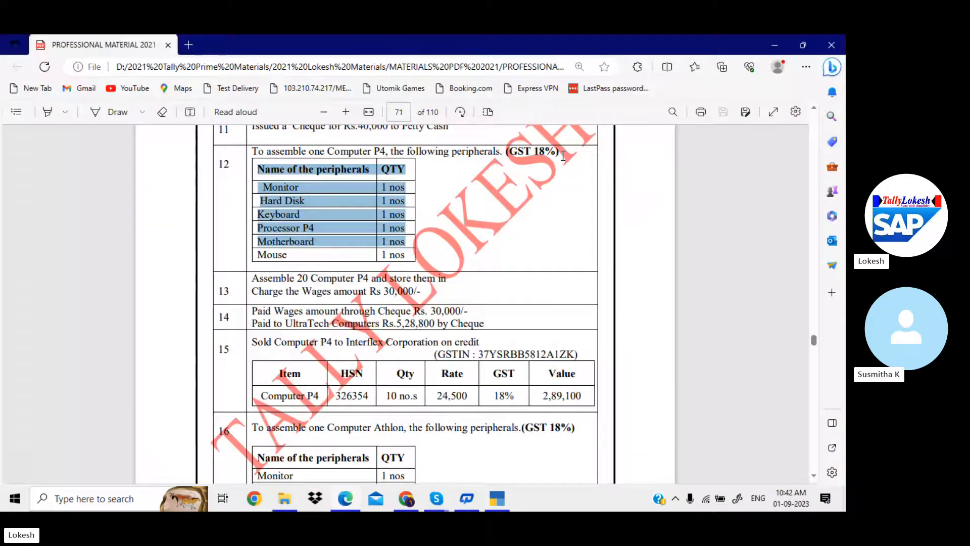
key(alt+Tab)
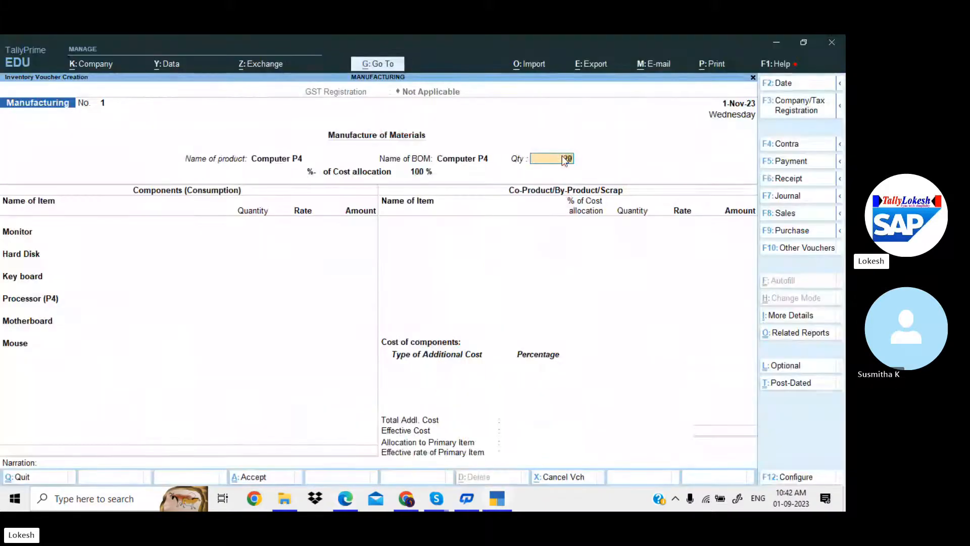
text(20)
key(Return)
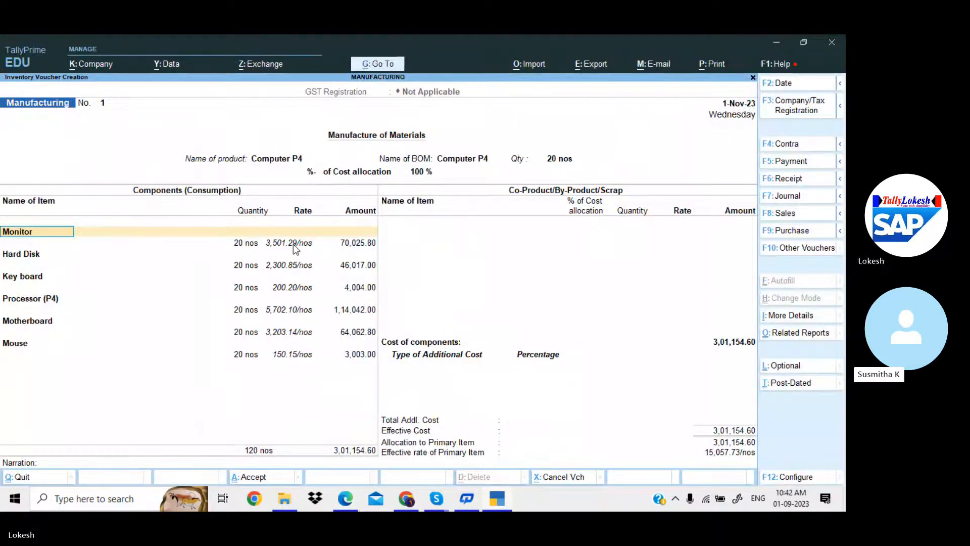
Step: Accept the default quantities, rates and amounts for all six Computer P4 components, from Monitor to Mouse
key(Return)
key(Return)
key(Return)
key(Return)
key(Return)
key(Return)
key(Return)
key(Return)
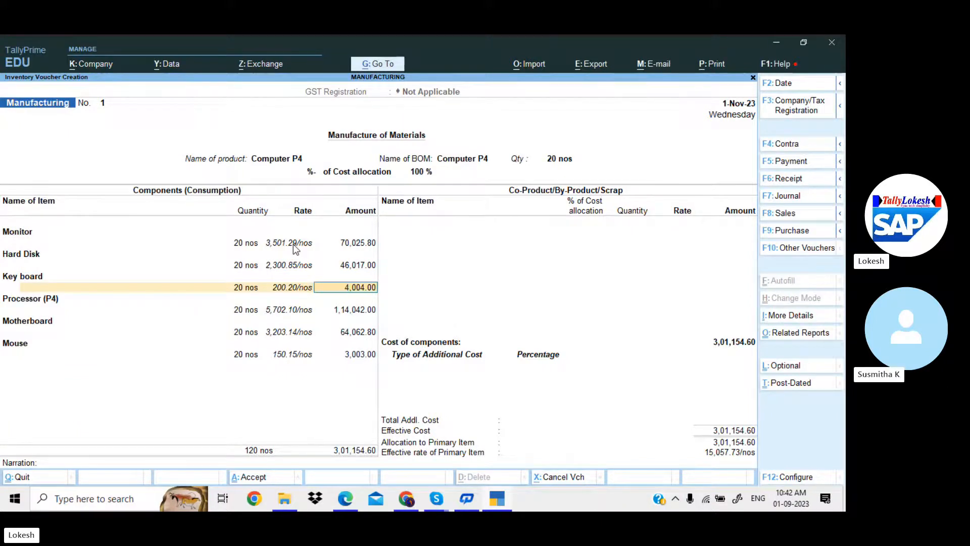
key(Return)
key(Return)
key(Return)
key(Return)
key(Return)
key(Return)
key(Return)
key(Return)
key(Return)
key(Return)
key(Return)
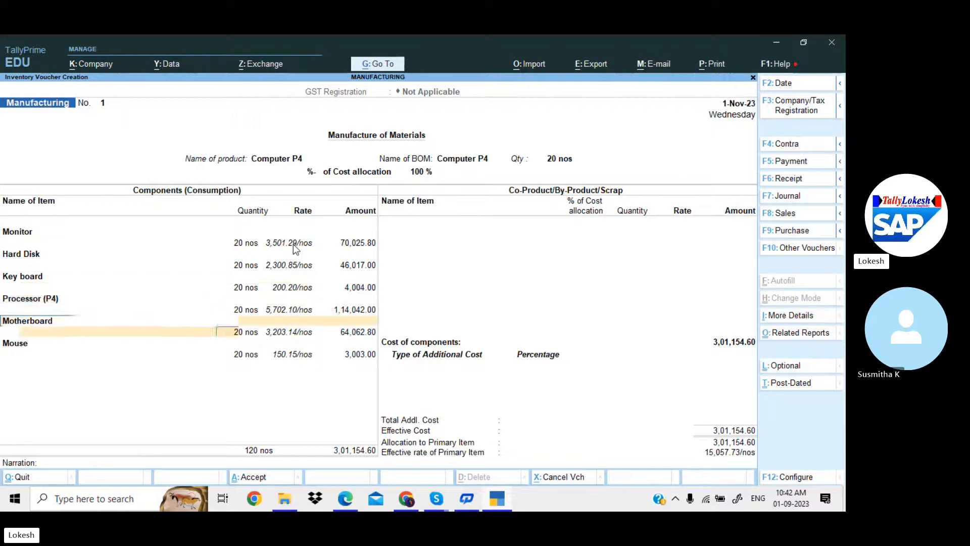
key(Return)
key(Return)
key(Return)
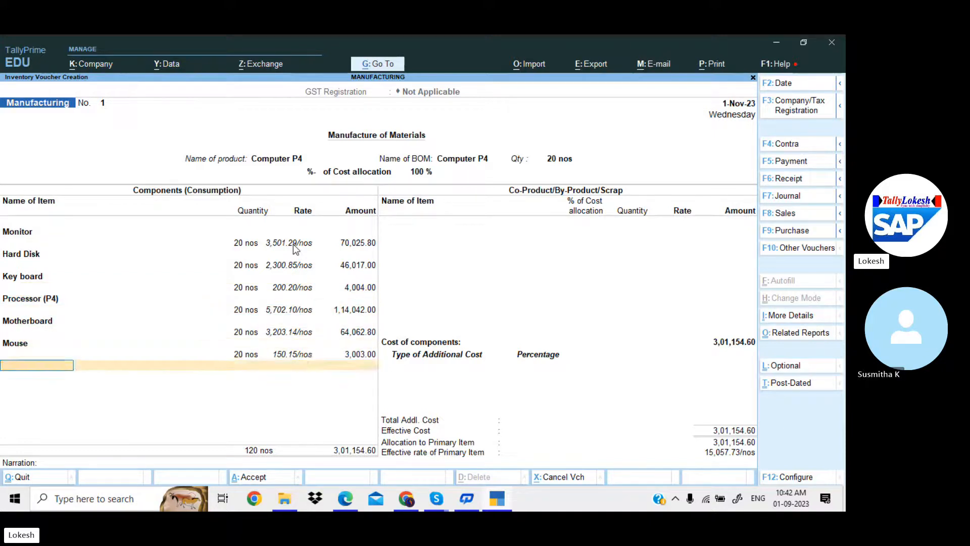
Step: Create a Wages ledger under Direct Expenses as the additional cost, keeping the remaining ledger defaults
text(W)
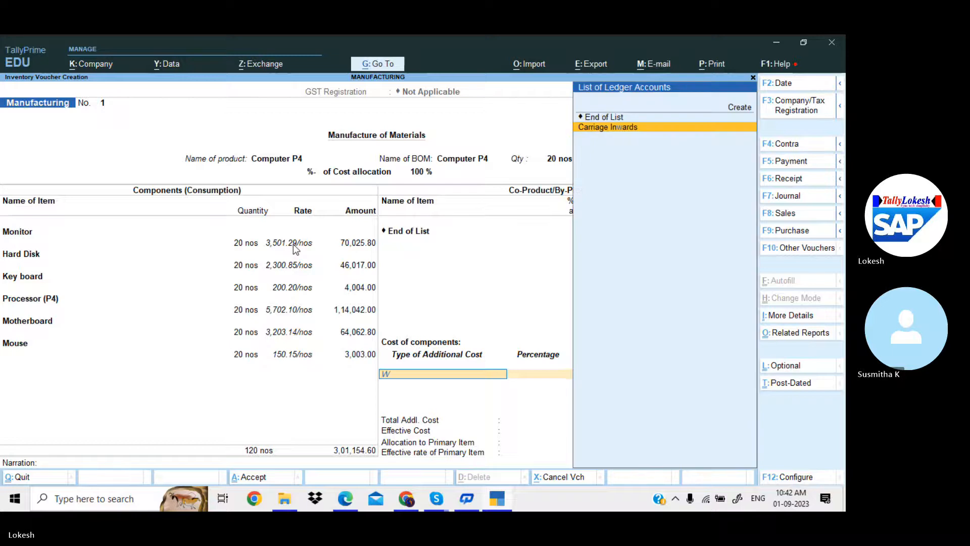
key(alt+c)
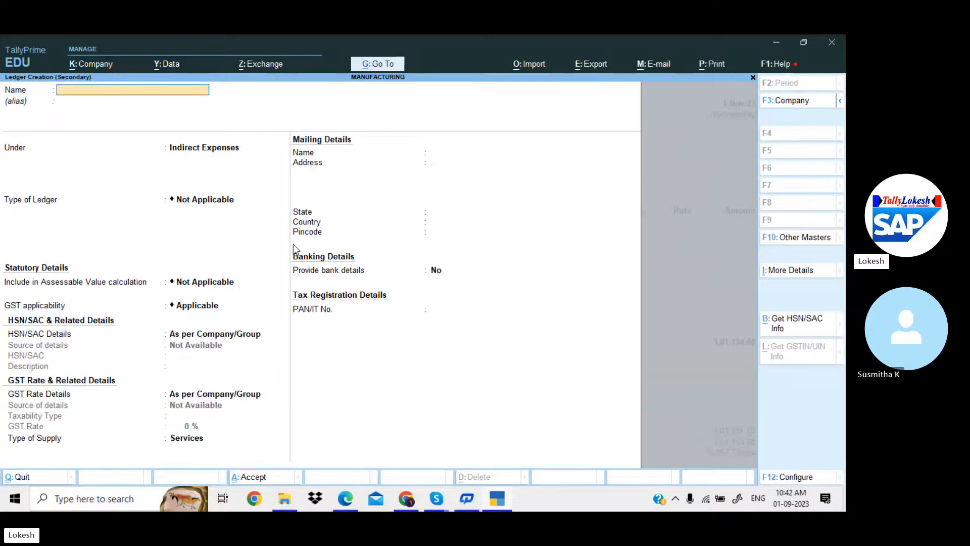
text(ages)
key(Return)
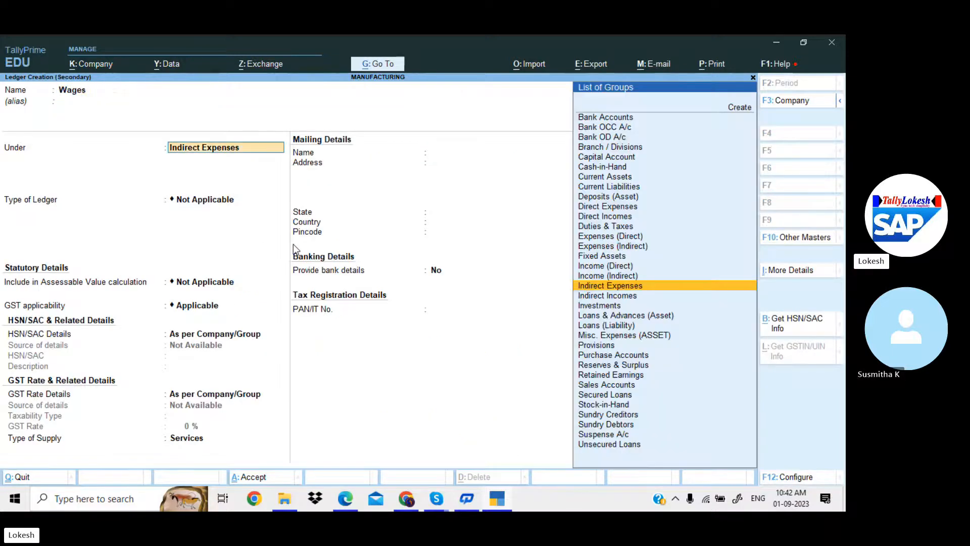
text(Dir)
key(Return)
key(Return)
key(Return)
key(Return)
key(Return)
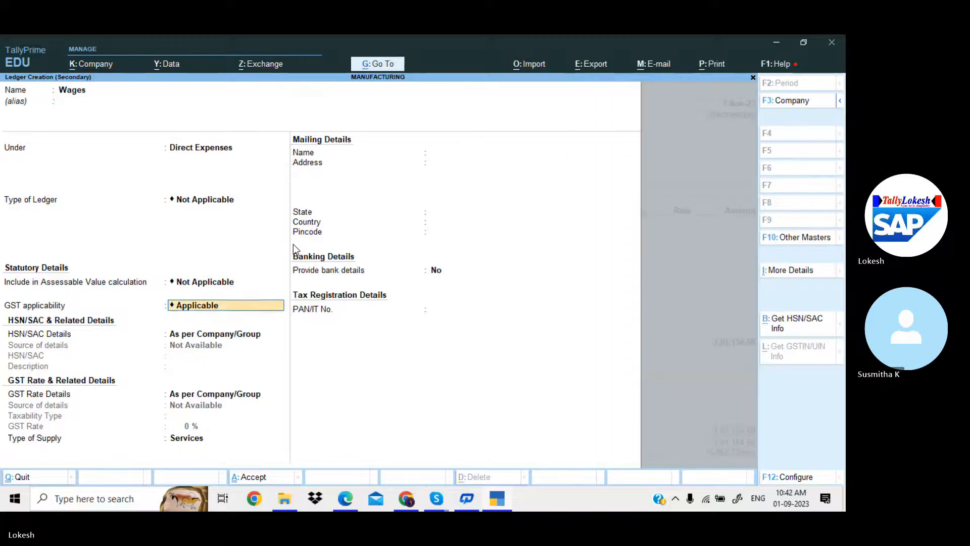
key(Return)
key(Return)
key(Return)
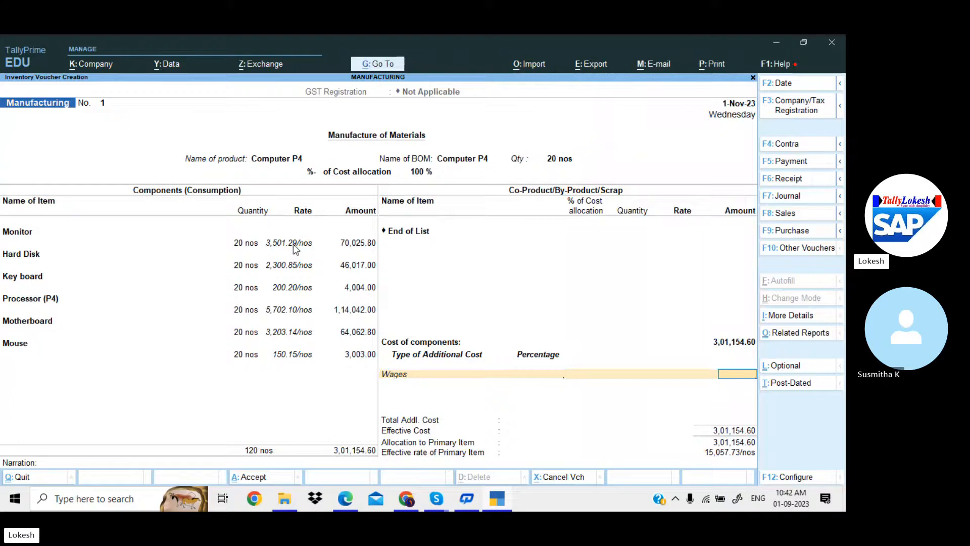
Step: Set the Wages additional cost to 30,000, checking the PDF exercise, and save the manufacturing voucher without a narration
key(alt+Tab)
key(alt+Tab)
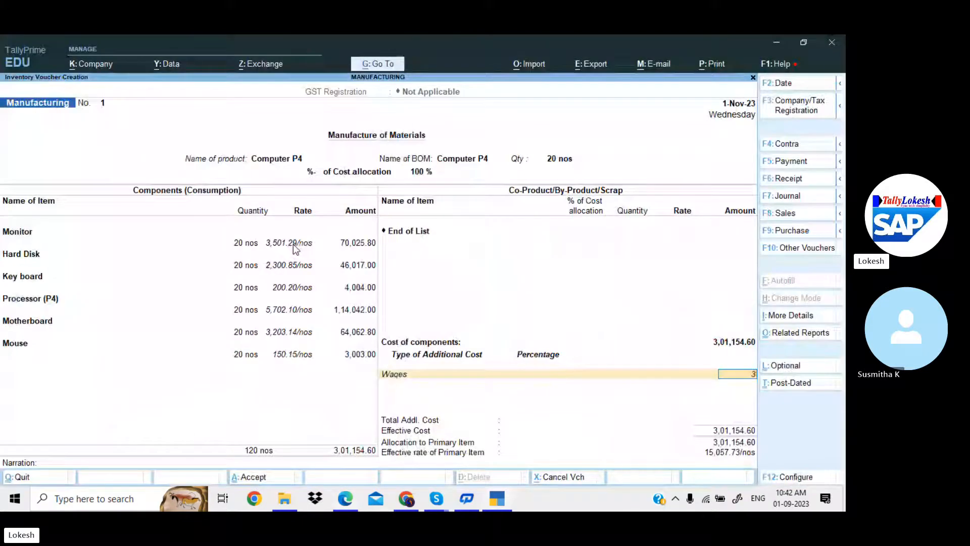
text(30000)
key(Return)
key(Return)
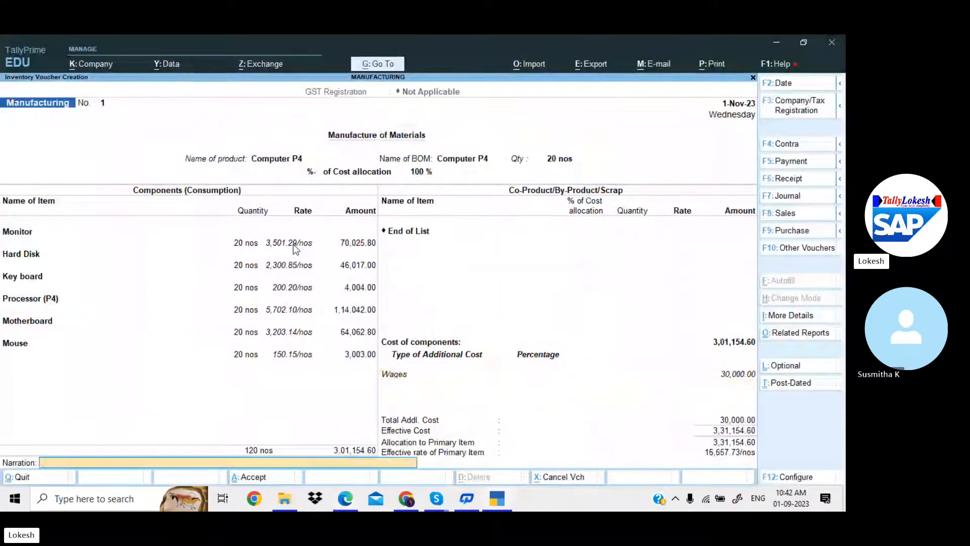
key(Return)
key(Return)
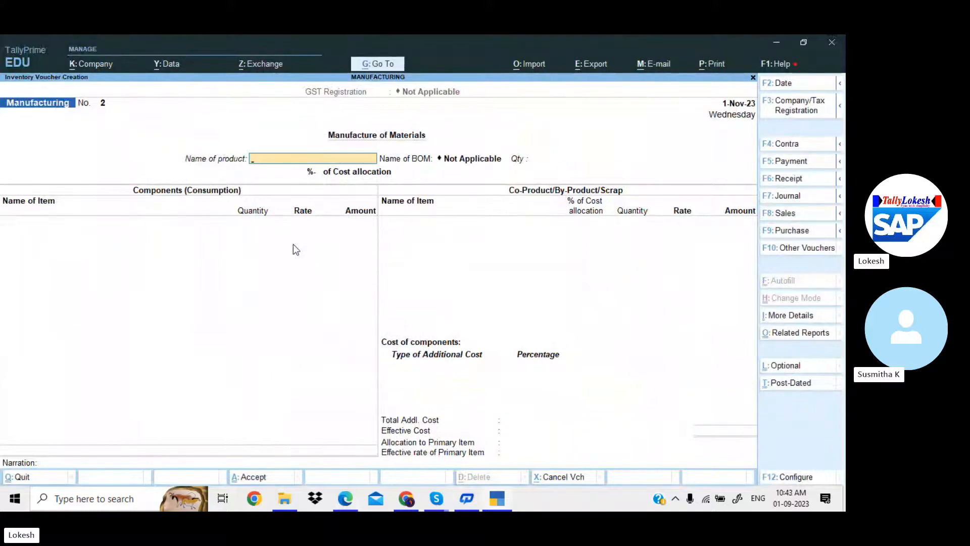
Step: Review exercise 14 in the PDF, open a Payment voucher and debit Wages with 30,000
key(alt+Tab)
scroll(381, 297, down, 1)
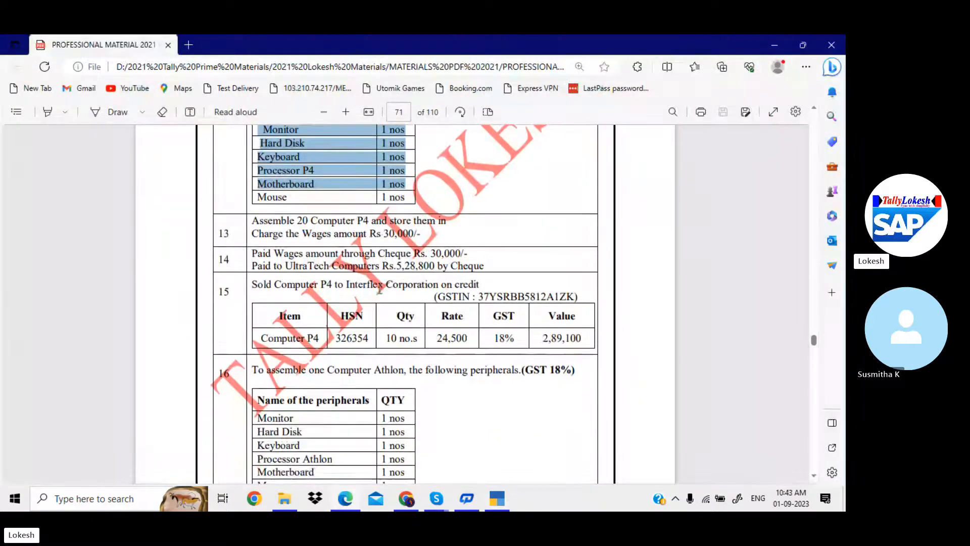
key(alt+Tab)
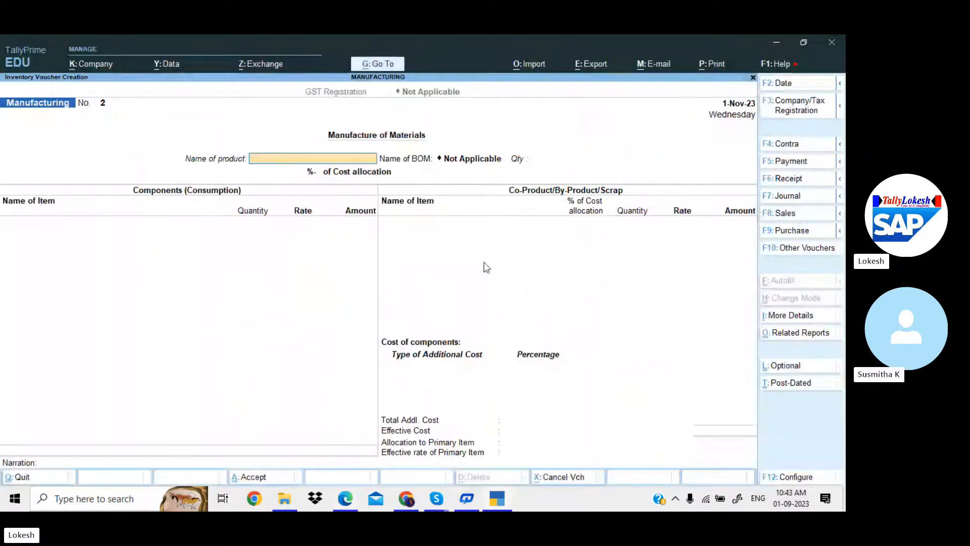
click(798, 163)
text(W)
key(Return)
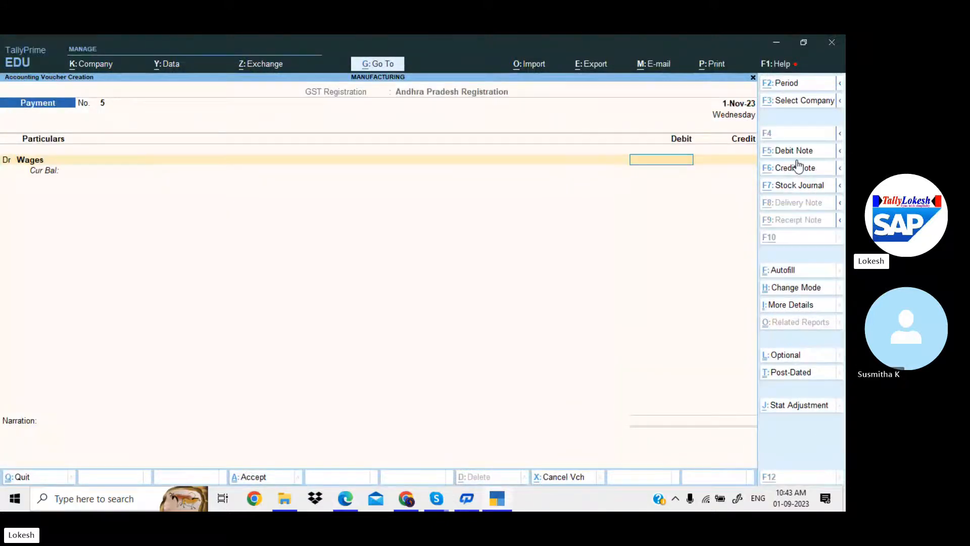
key(alt+Tab)
key(alt+Tab)
text(30000)
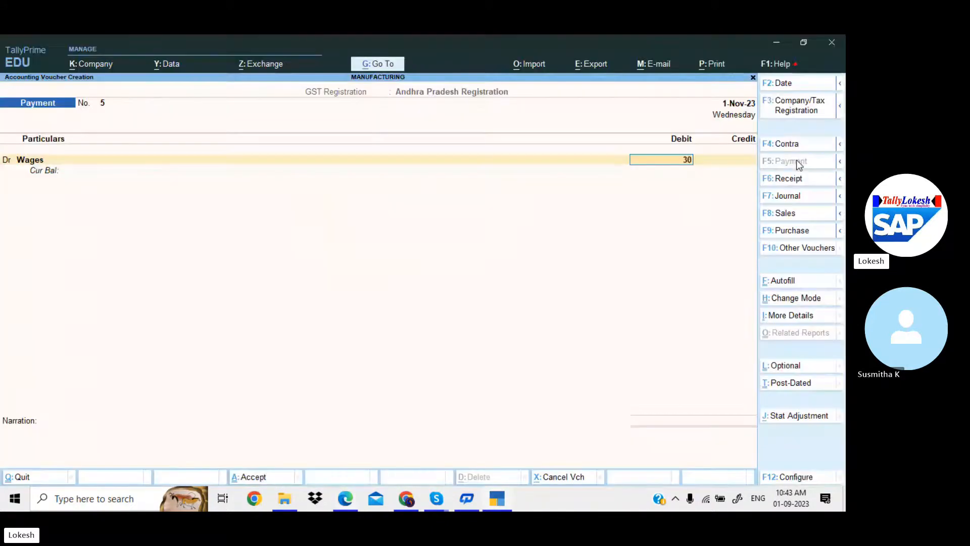
key(Return)
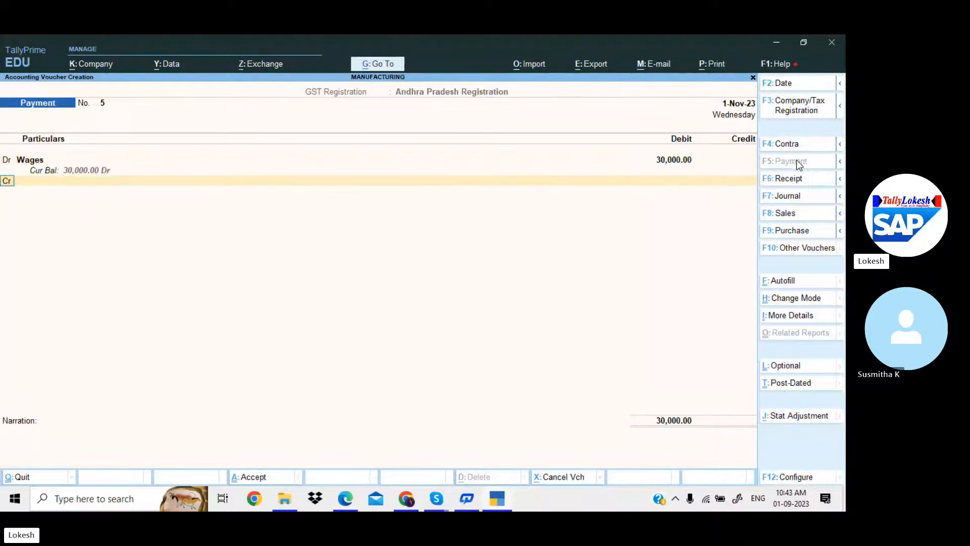
Step: Debit Ultra Tech Computers with 5,28,800 in the same payment voucher, checking exercise 14 in the PDF
key(alt+Tab)
key(alt+Tab)
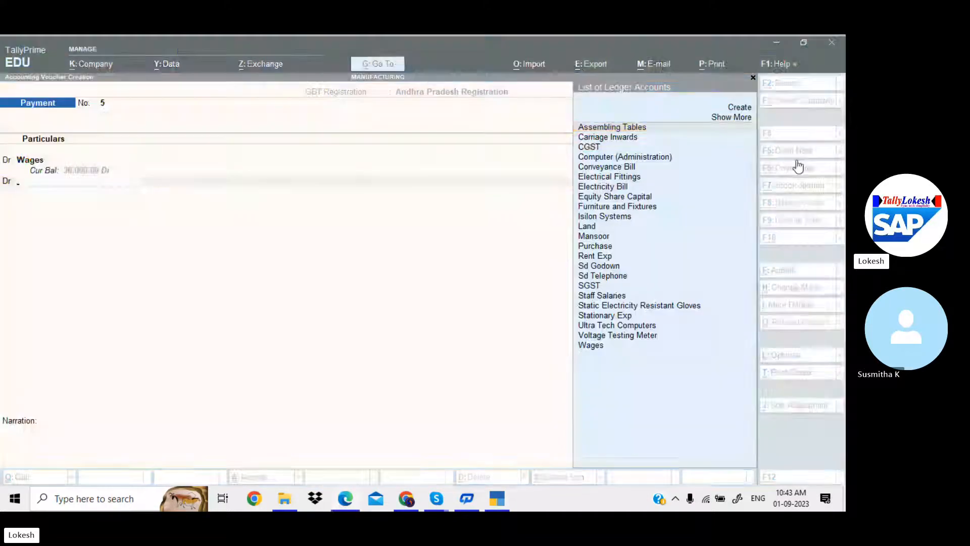
text(Ul)
key(Return)
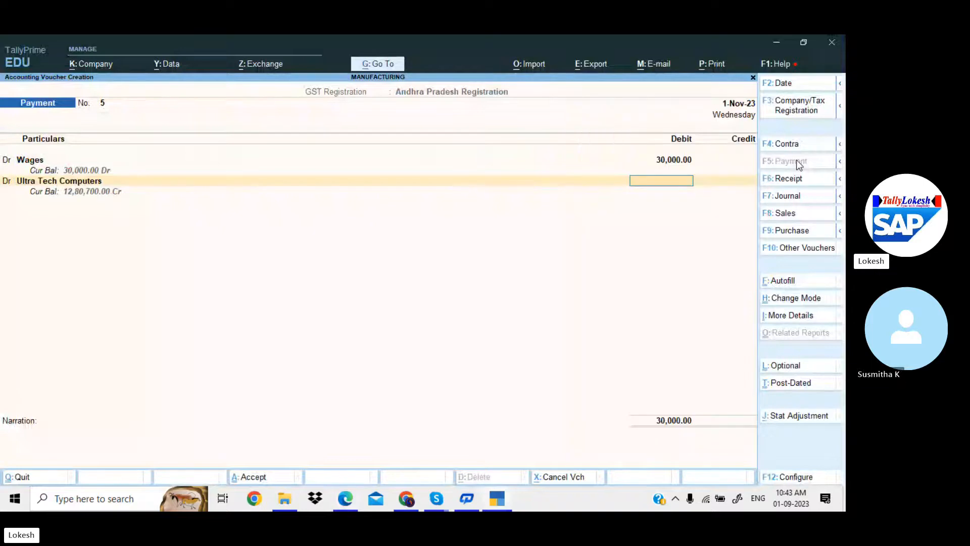
key(alt+Tab)
key(alt+Tab)
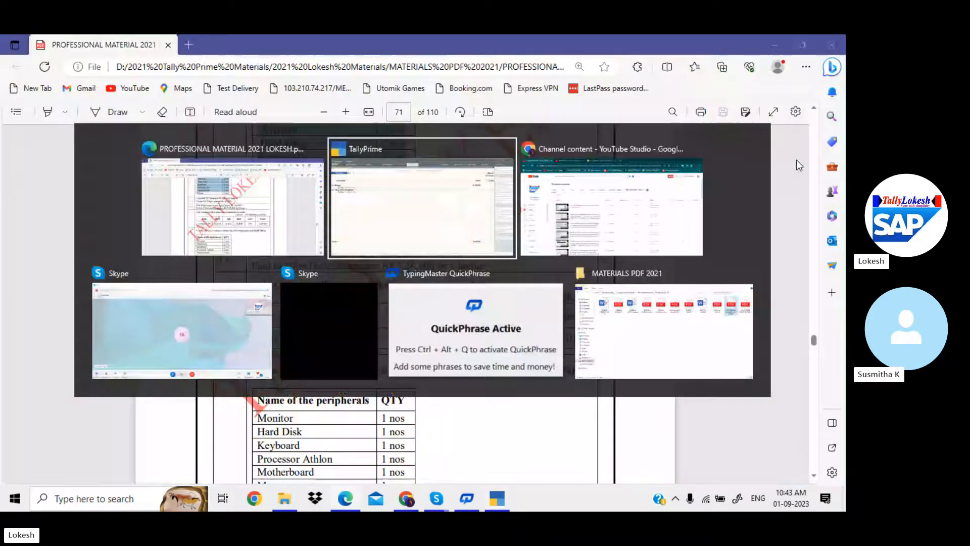
text(528800)
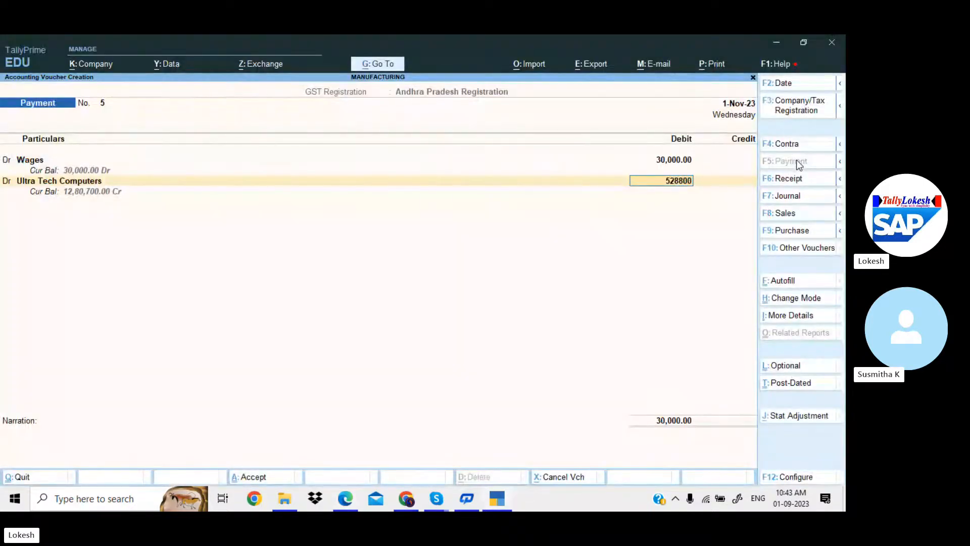
key(Return)
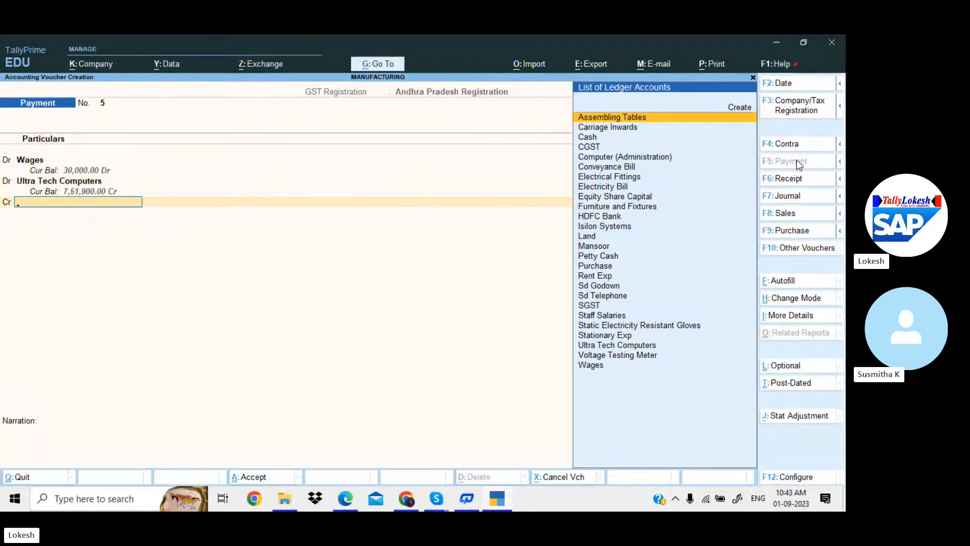
Step: Credit HDFC Bank with the full 5,58,800 as a cheque transaction and save the payment voucher
text(h)
key(Return)
key(Return)
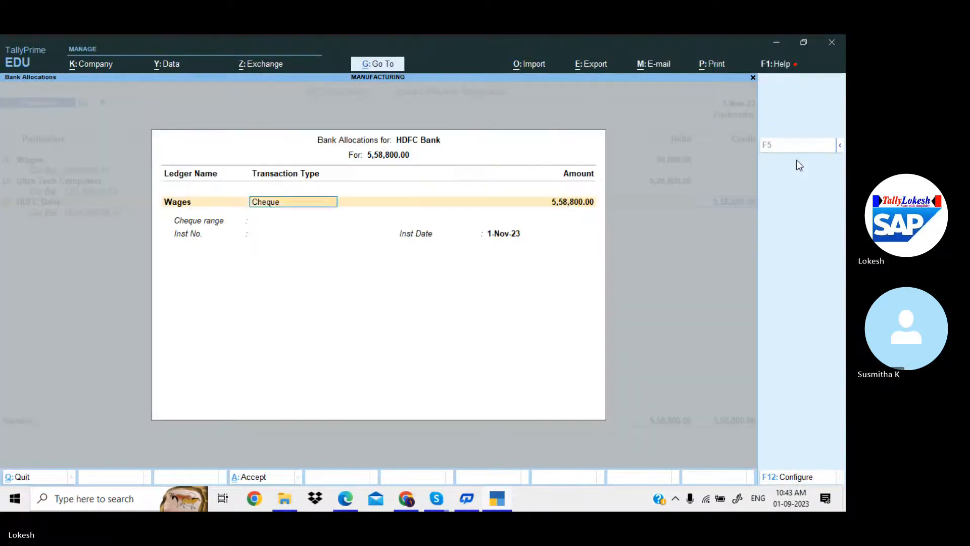
key(Return)
key(Return)
key(Return)
key(Return)
key(Return)
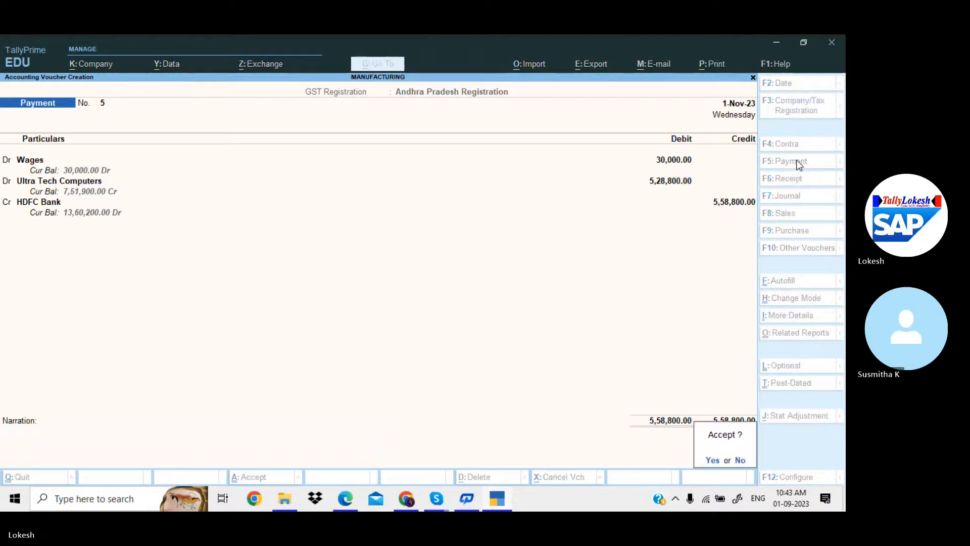
key(Return)
Step: Review exercise 15 in the PDF and switch voucher entry to a Sales voucher
key(alt+Tab)
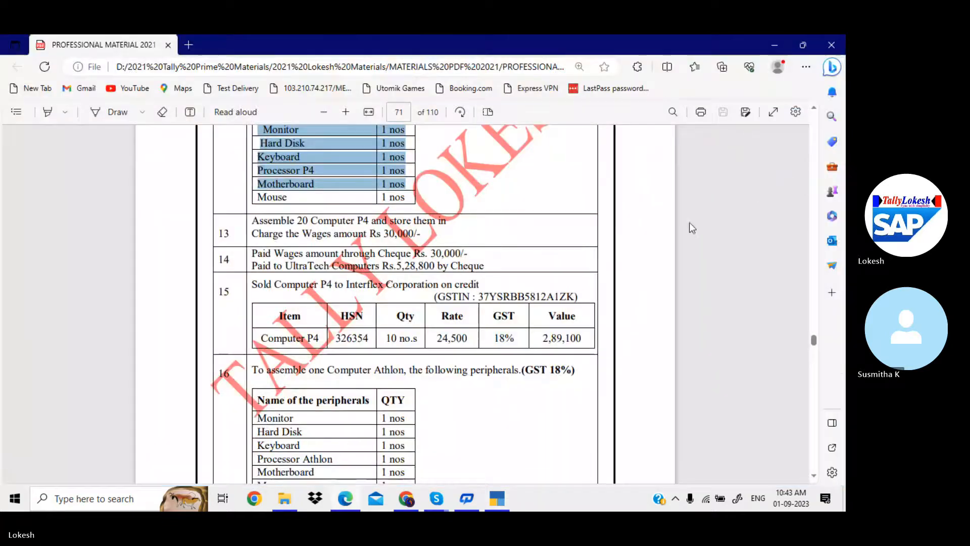
scroll(689, 223, down, 1)
key(alt+Tab)
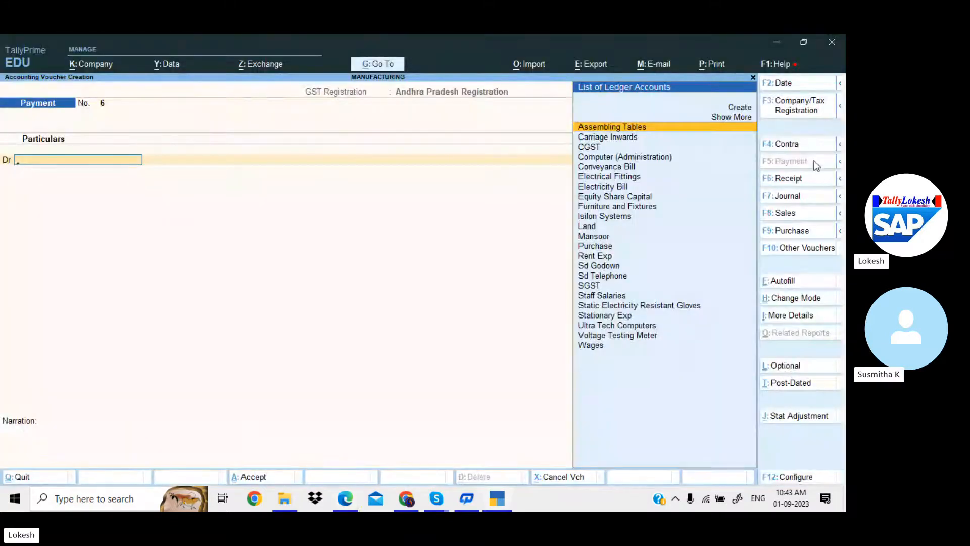
click(801, 217)
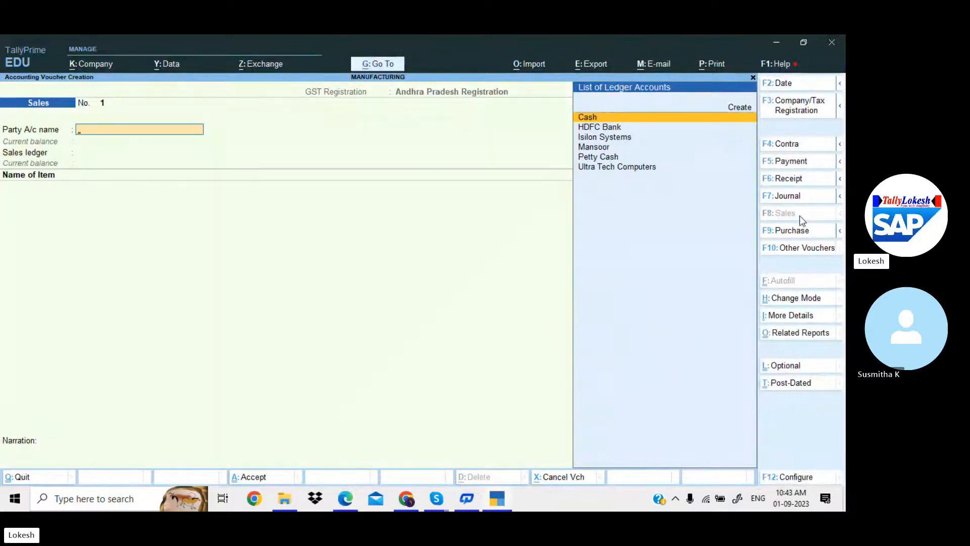
Step: Start a new party ledger from the sales voucher and name it Interflex Corporation, copying the name from exercise 15
key(Down)
key(alt+Tab)
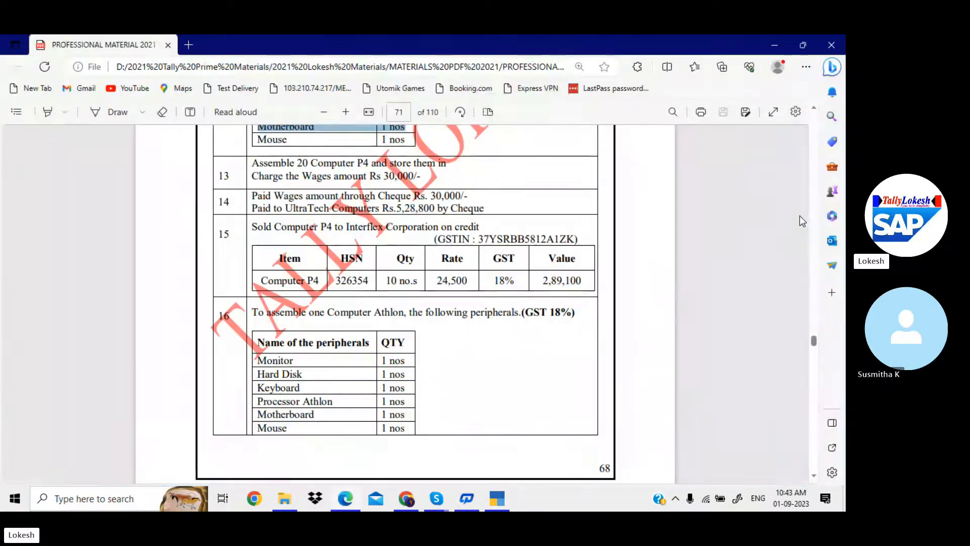
key(alt+Tab)
key(alt+Tab)
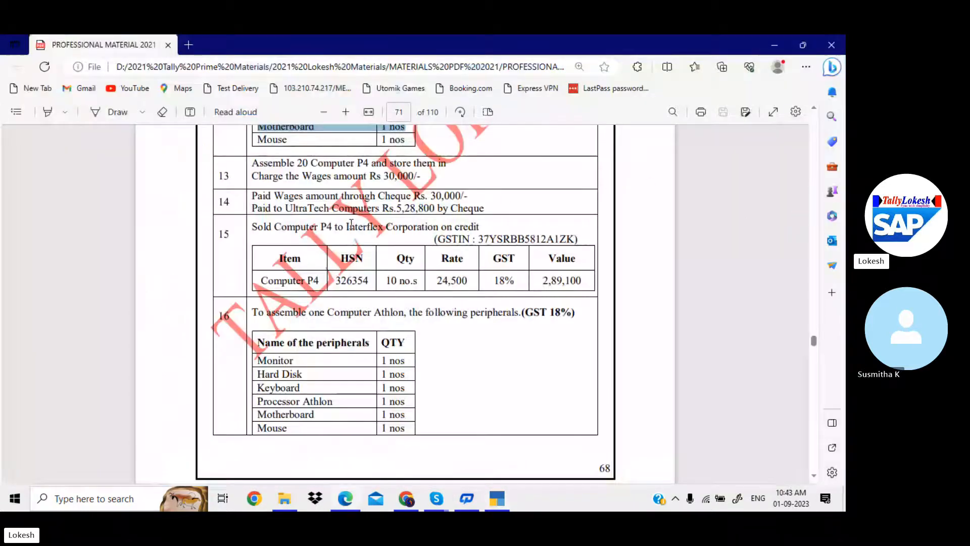
drag(351, 223, 429, 229)
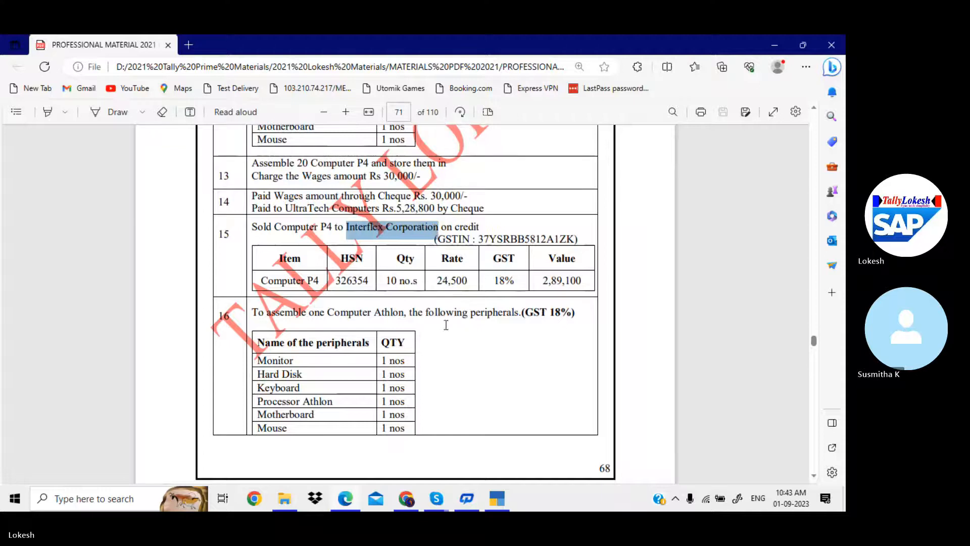
click(498, 500)
key(ctrl+alt+v)
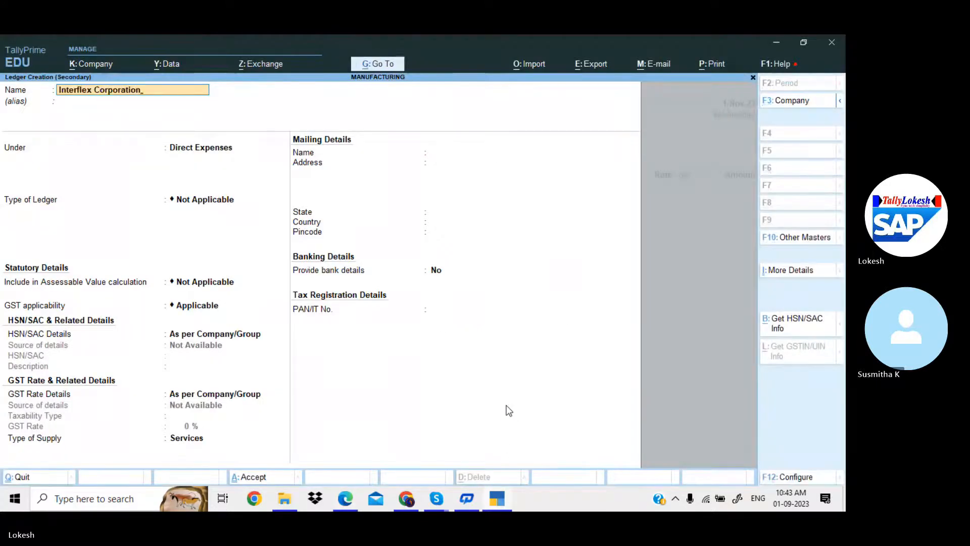
Step: Place the Interflex Corporation ledger under Sundry Debtors, keeping the default mailing details, Andhra Pradesh and Regular registration type
key(Return)
text(sun)
key(Down)
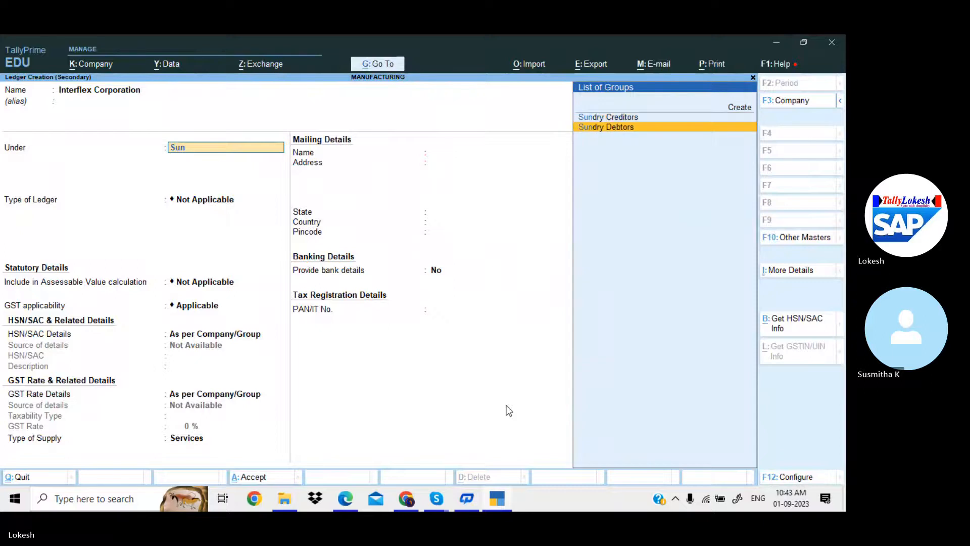
key(Return)
key(Return)
key(Return)
key(Return)
key(Return)
key(Return)
key(Return)
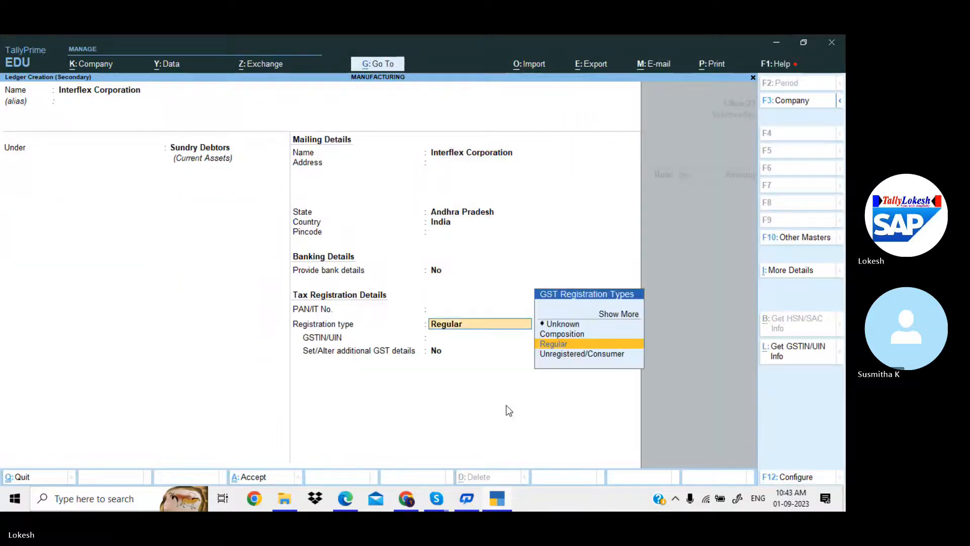
key(Return)
Step: Copy Interflex Corporation's GSTIN from exercise 15 in the PDF and enter it in the ledger's GSTIN/UIN field
key(alt+Tab)
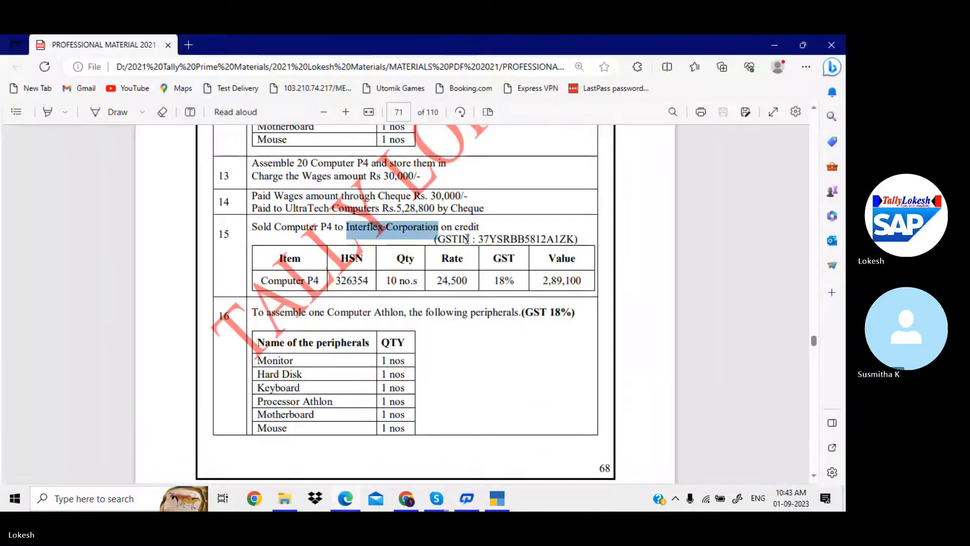
drag(480, 239, 575, 242)
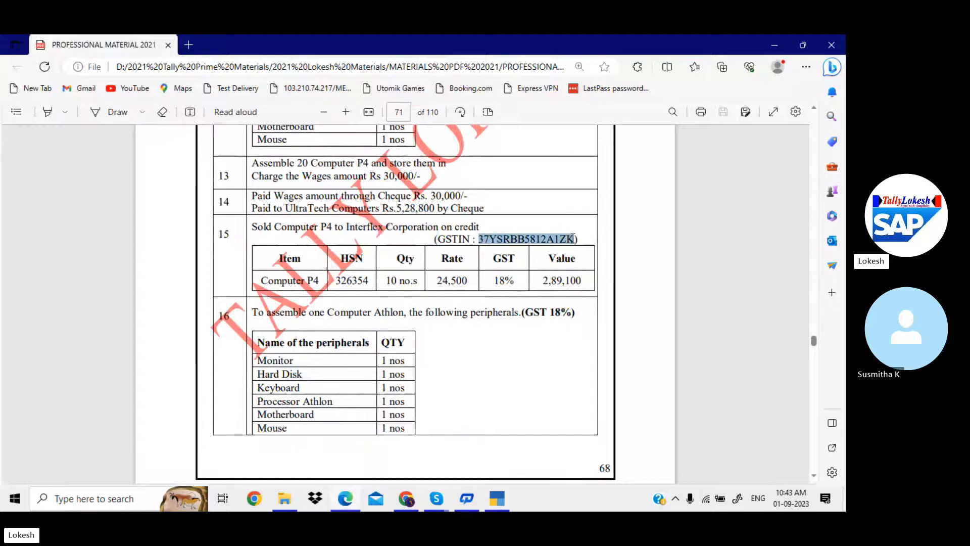
key(ctrl+c)
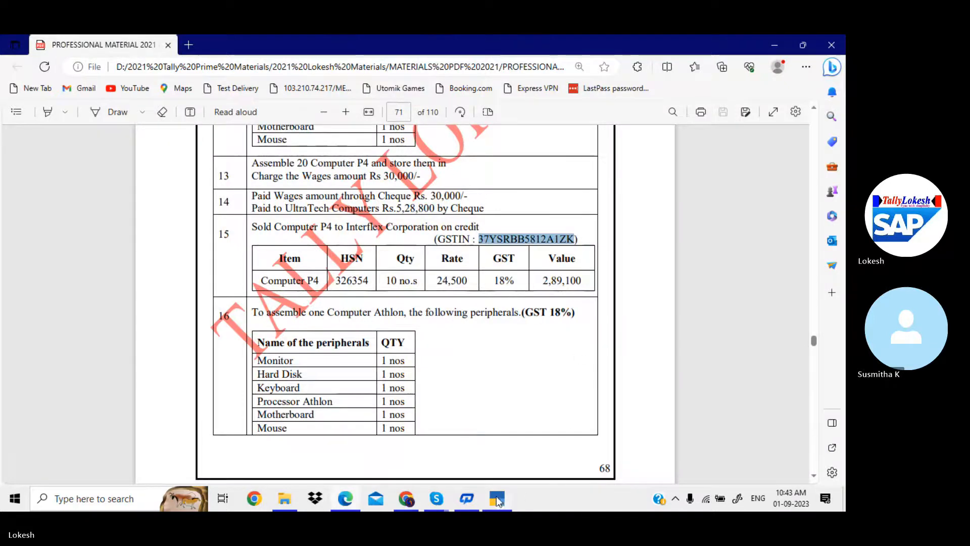
click(498, 499)
key(ctrl+alt+v)
key(Return)
key(Return)
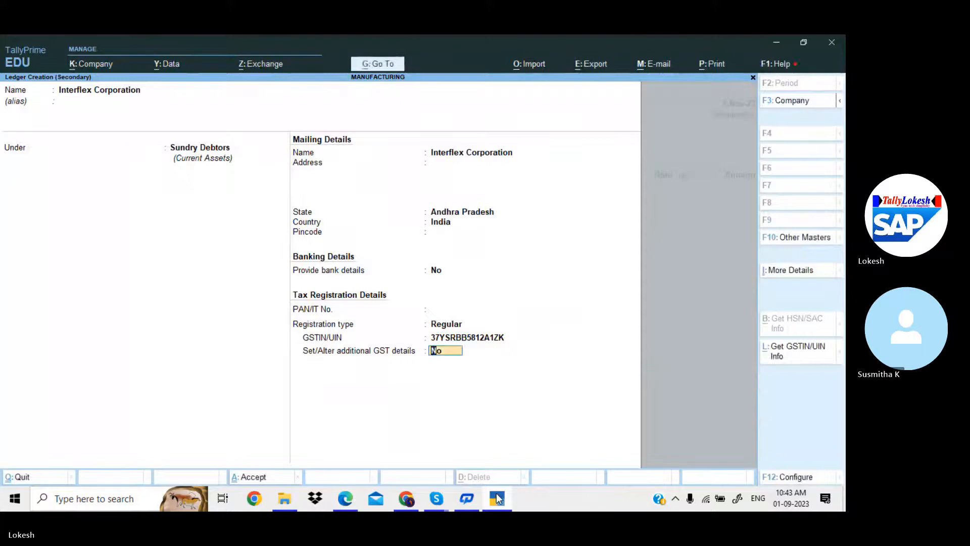
Step: Save the Interflex Corporation ledger without additional GST details and skip the sales voucher's dispatch details
key(Return)
key(Return)
key(Return)
key(Return)
key(Return)
key(Return)
key(Return)
key(Return)
key(Return)
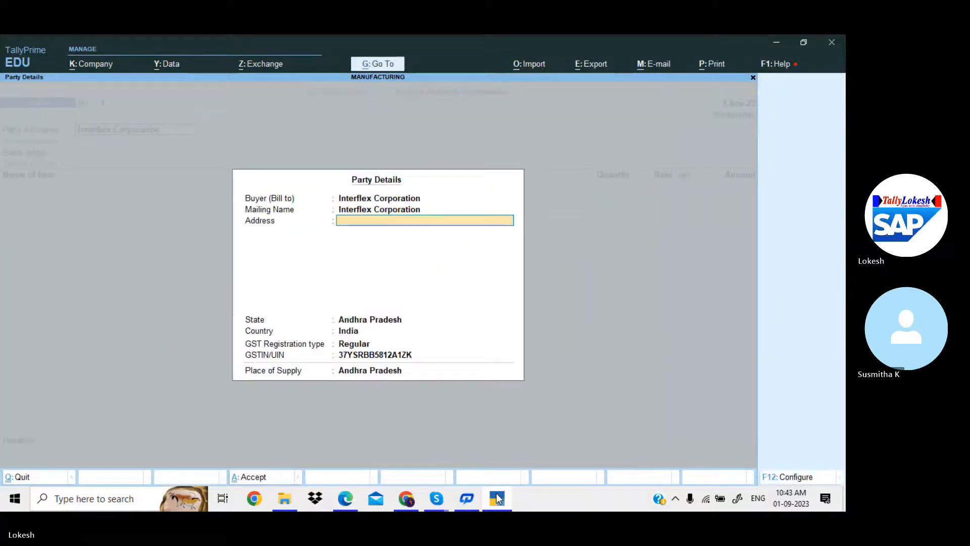
Step: Accept the default party details for Interflex Corporation, with Andhra Pradesh as the place of supply
key(Return)
key(Return)
key(Return)
key(Return)
key(Return)
key(Return)
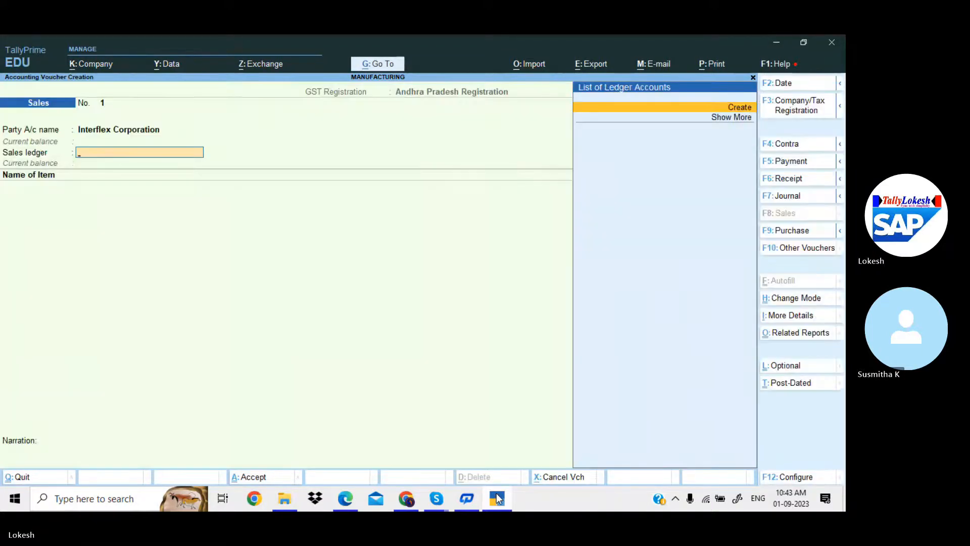
Step: Start a new sales ledger from the voucher, name it Sales, and place it under Sales Accounts
key(alt+c)
text(Sale)
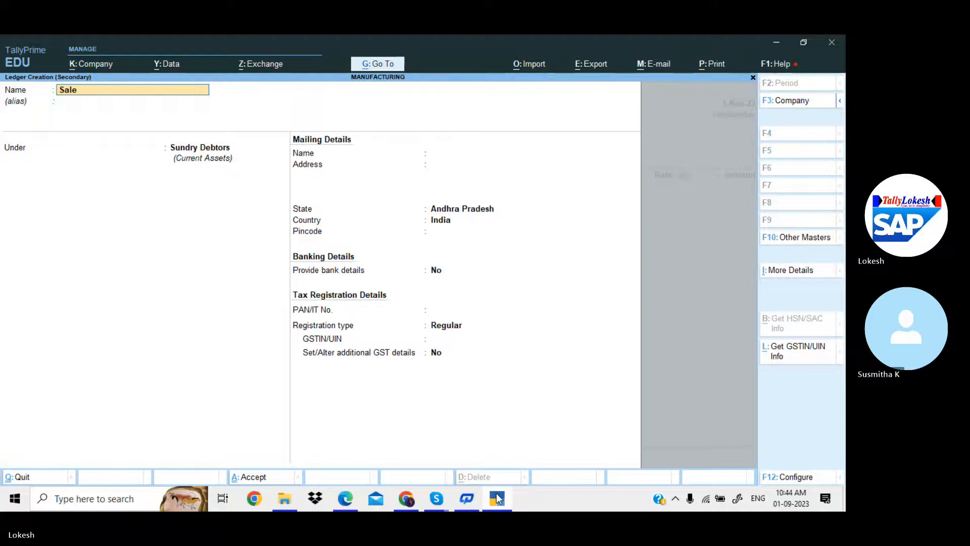
text(s)
key(Return)
text(Sa)
key(Return)
key(Return)
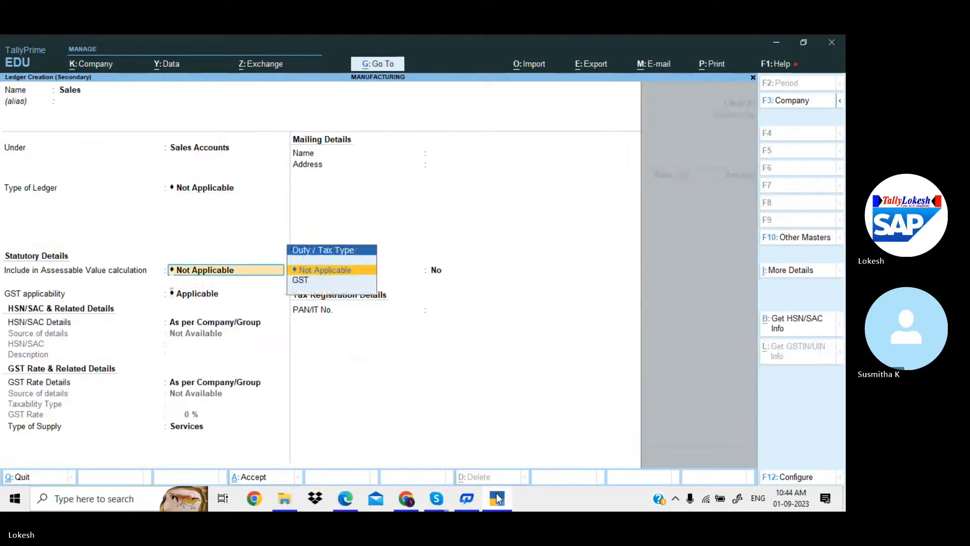
Step: Change the Sales ledger's type of supply, keep its other statutory defaults and no bank details, and save it
key(Return)
key(Return)
key(Return)
key(Return)
key(Return)
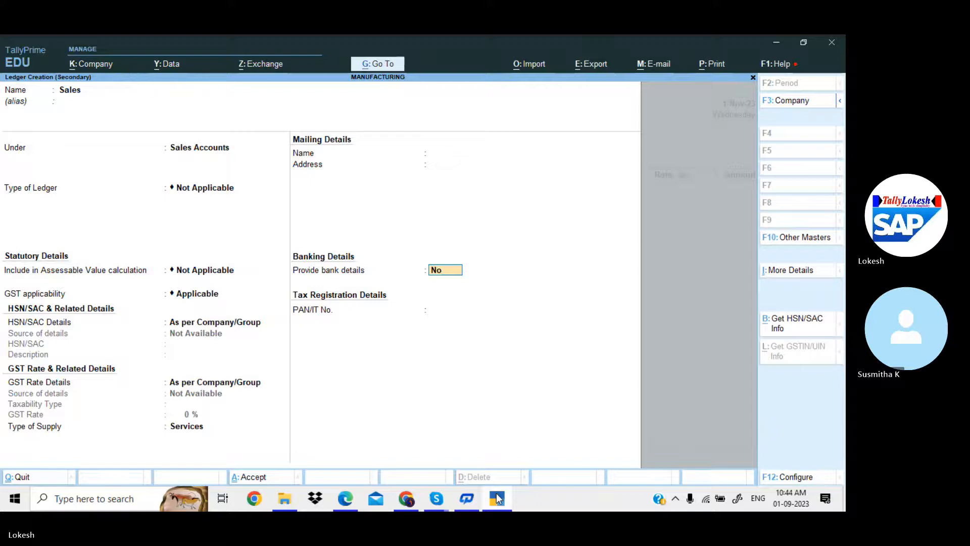
key(BackSpace)
key(Up)
key(Return)
key(Return)
key(Return)
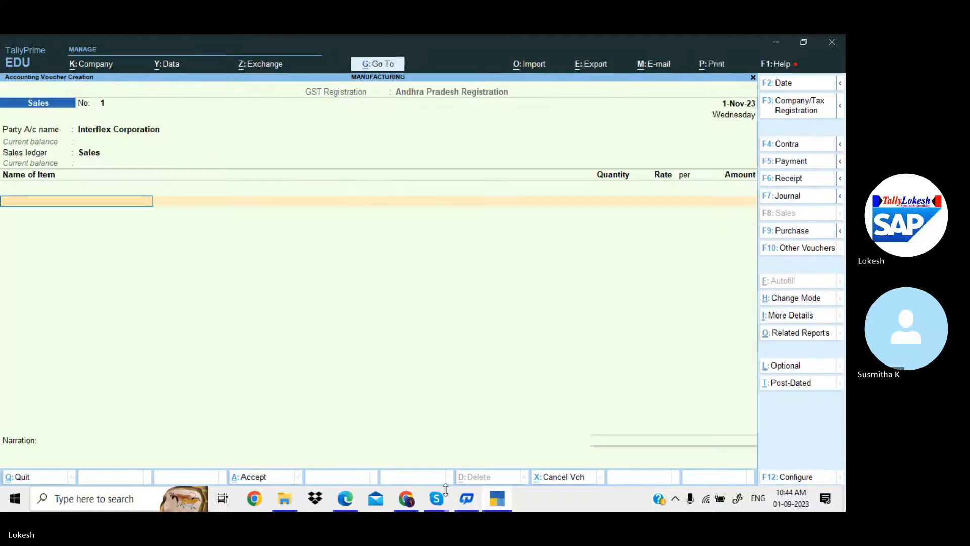
mouse_move(440, 500)
click(447, 443)
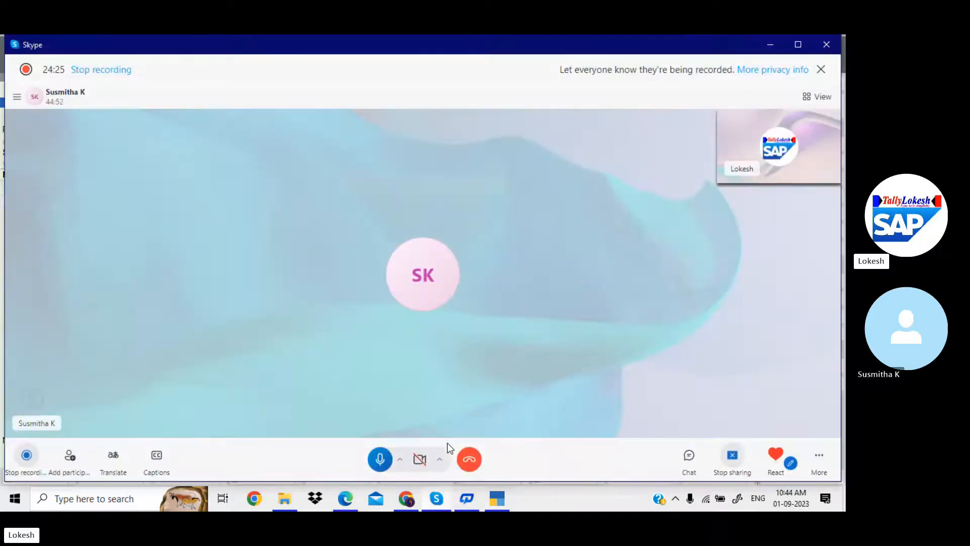
click(770, 44)
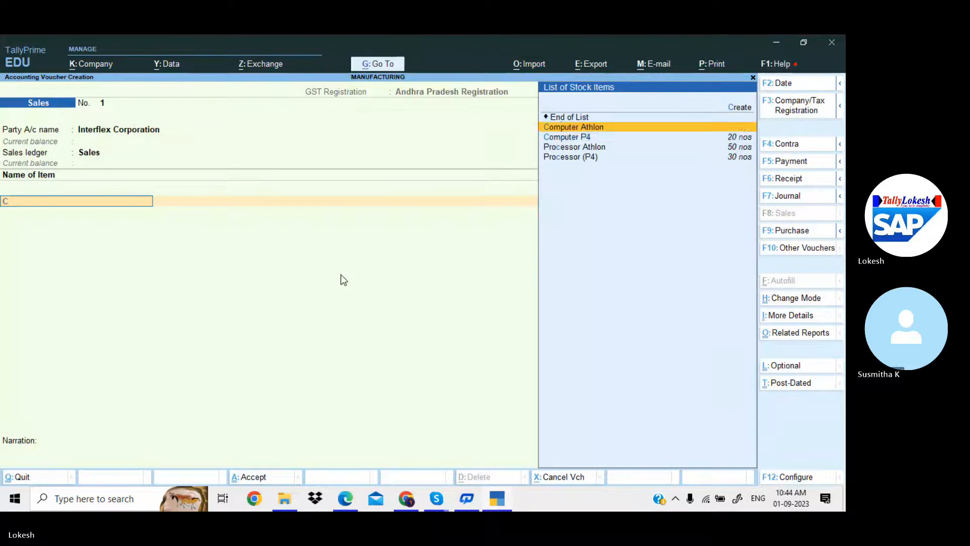
Step: Choose Computer P4 as the stock item for the sales voucher
key(Down)
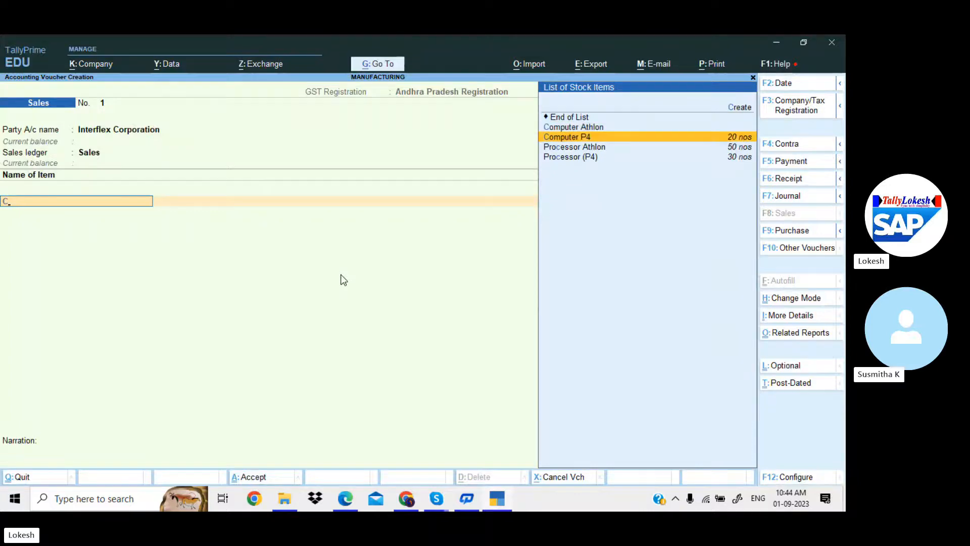
Step: Add 10 nos of Computer P4 at a rate of 24,500 to the Interflex Corporation sales voucher and finish the item list
key(Return)
key(alt+Tab)
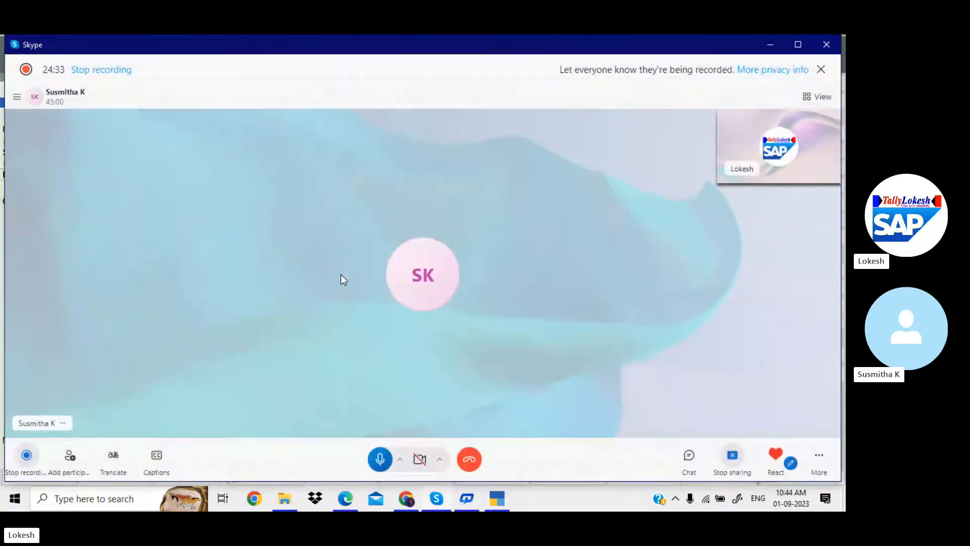
key(alt+Tab)
key(alt+Tab)
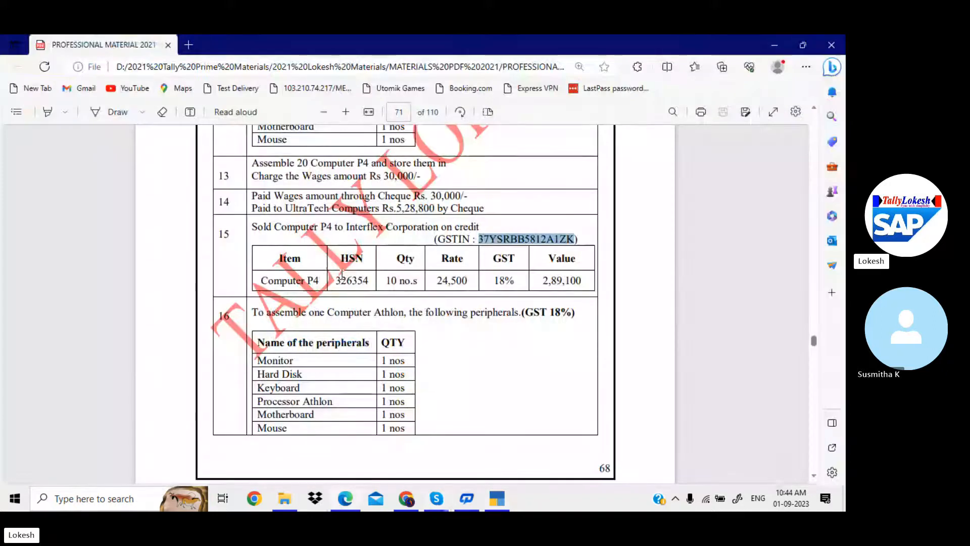
key(alt+Tab)
key(alt+Tab)
text(1)
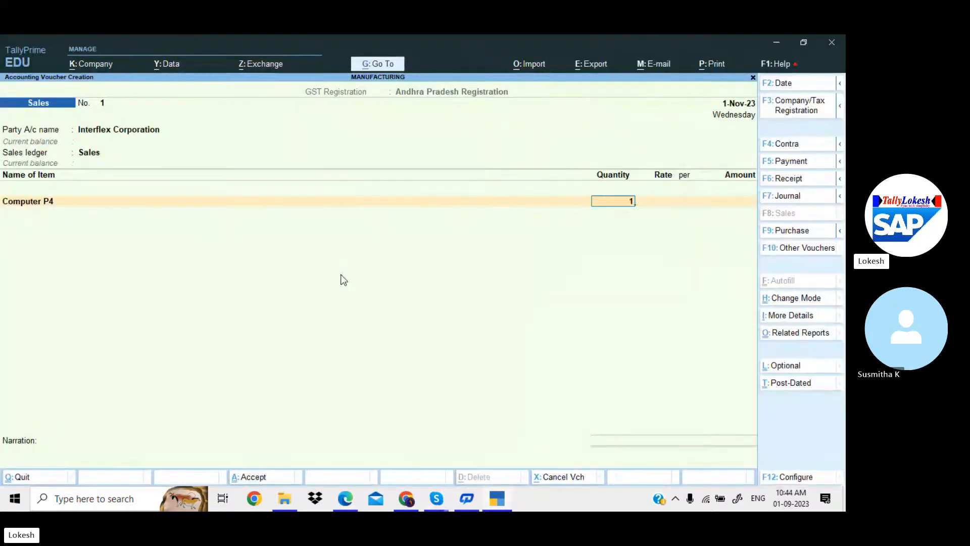
text(0)
key(Return)
text(24,500)
key(Return)
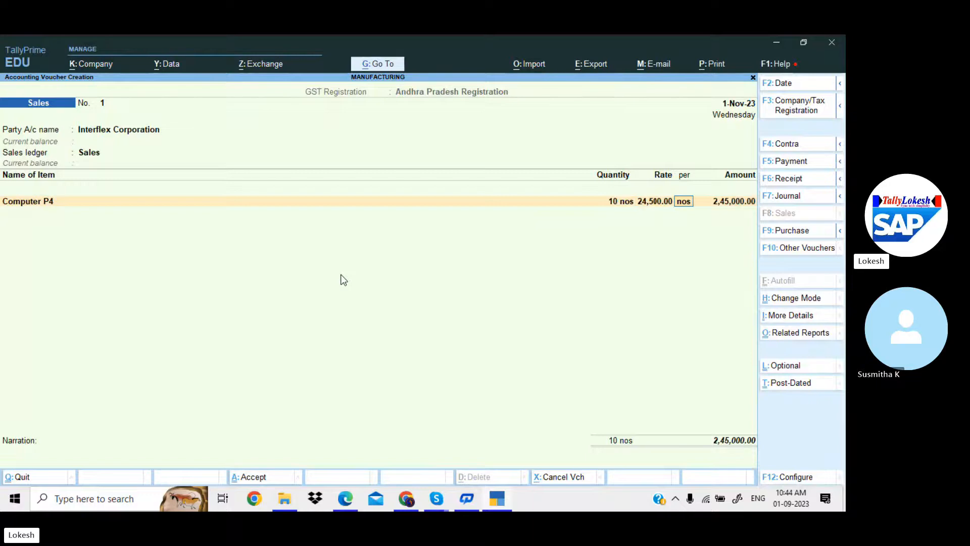
key(Return)
key(Return)
key(Return)
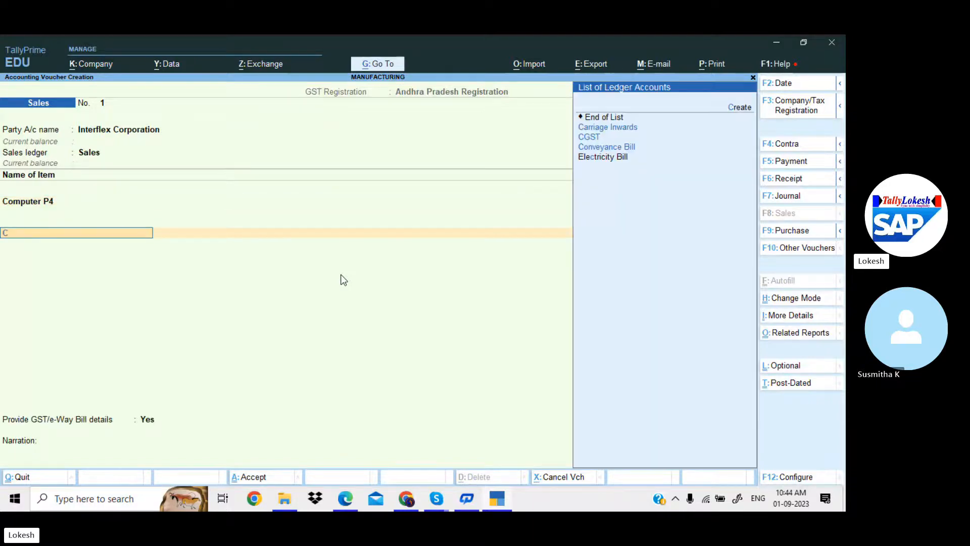
Step: Apply the CGST and SGST ledgers to the sales voucher and close the ledger list
text(cg)
key(Return)
key(Return)
text(Sg)
key(Return)
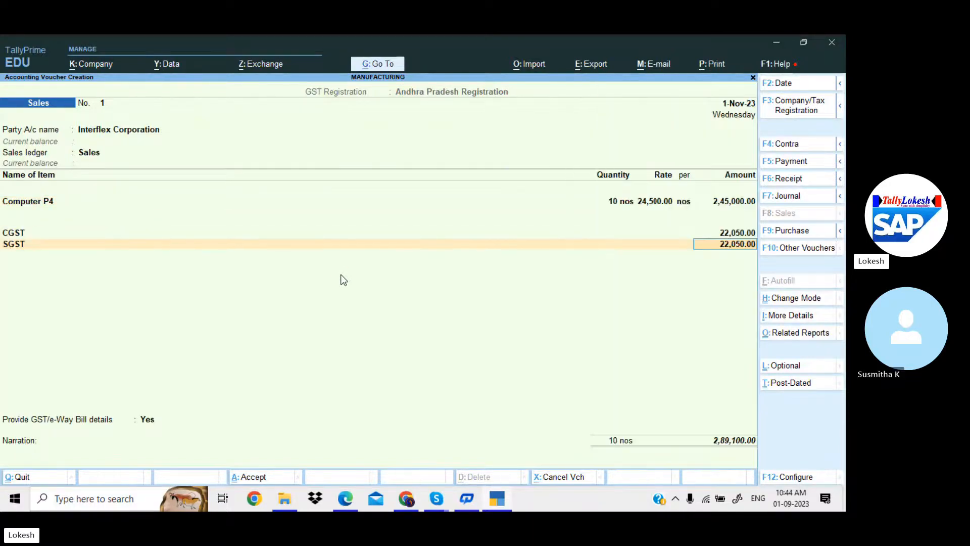
key(Return)
key(Return)
Step: Set GST/e-Way Bill details to No, check the voucher total against the PDF, and save the voucher without sending e-Way Bill details
key(Up)
key(Return)
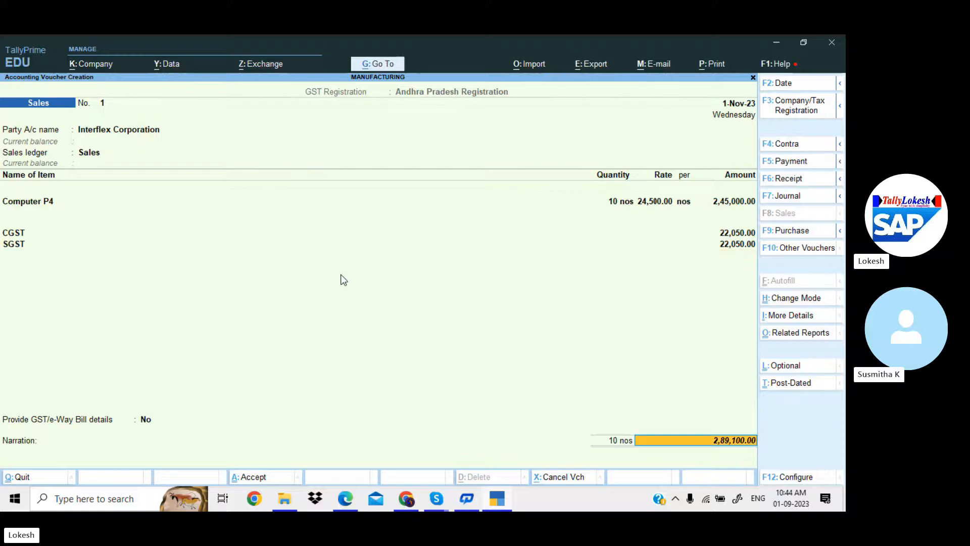
key(alt+Tab)
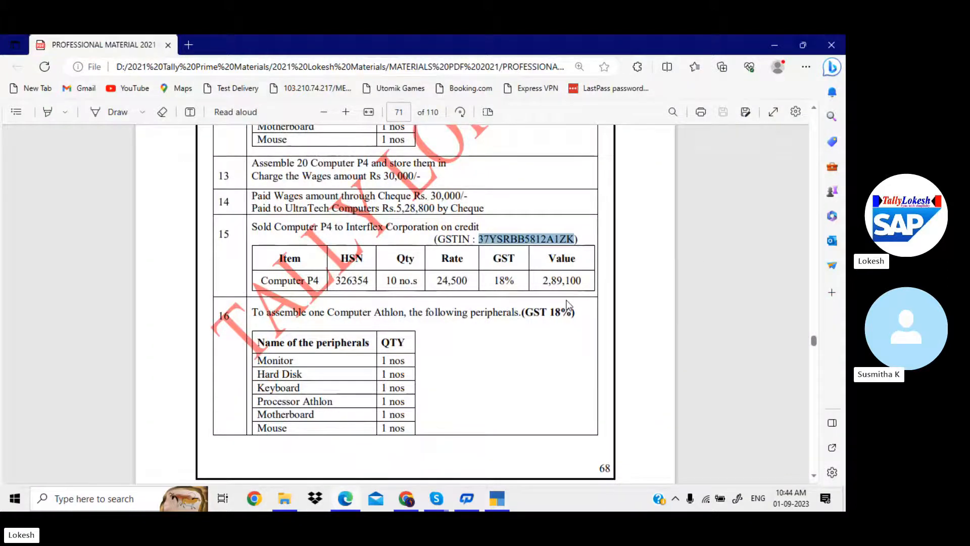
key(alt+Tab)
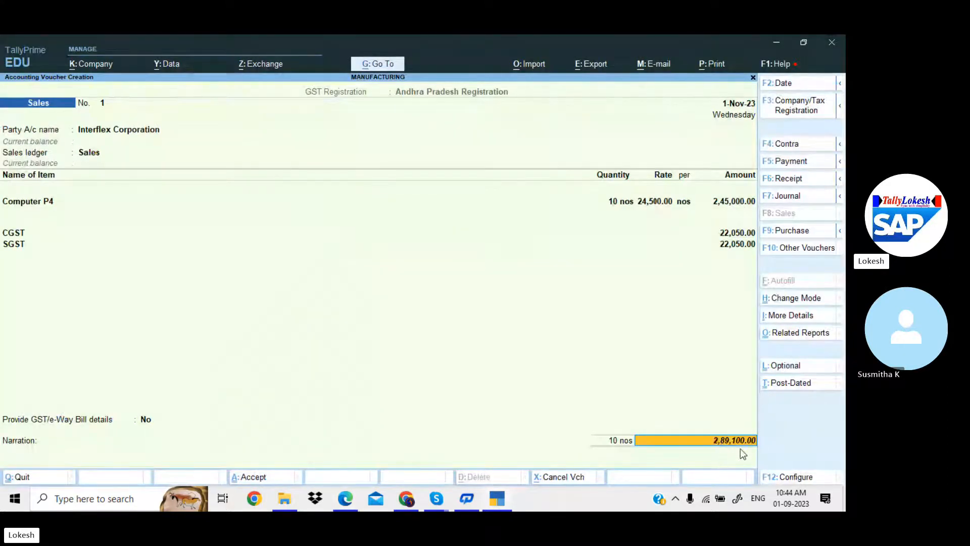
key(Return)
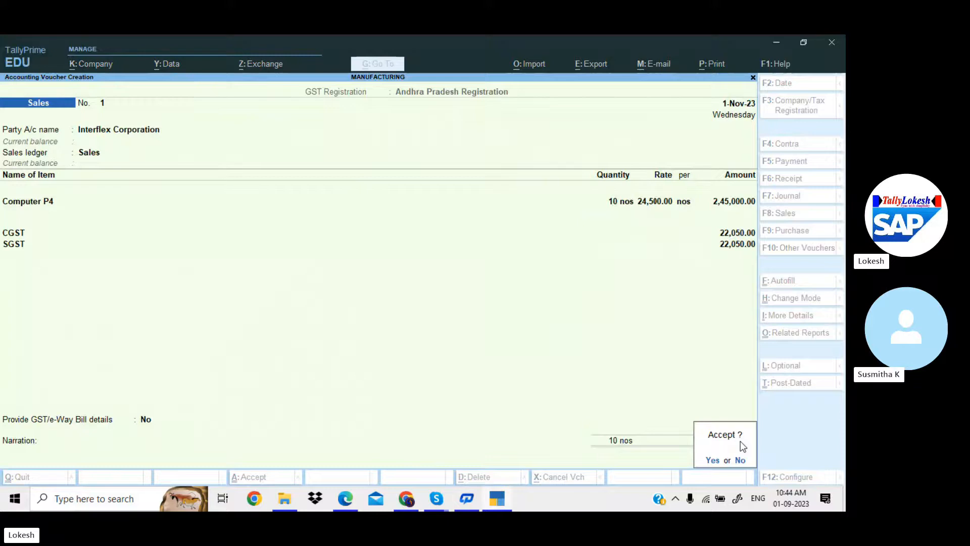
key(Return)
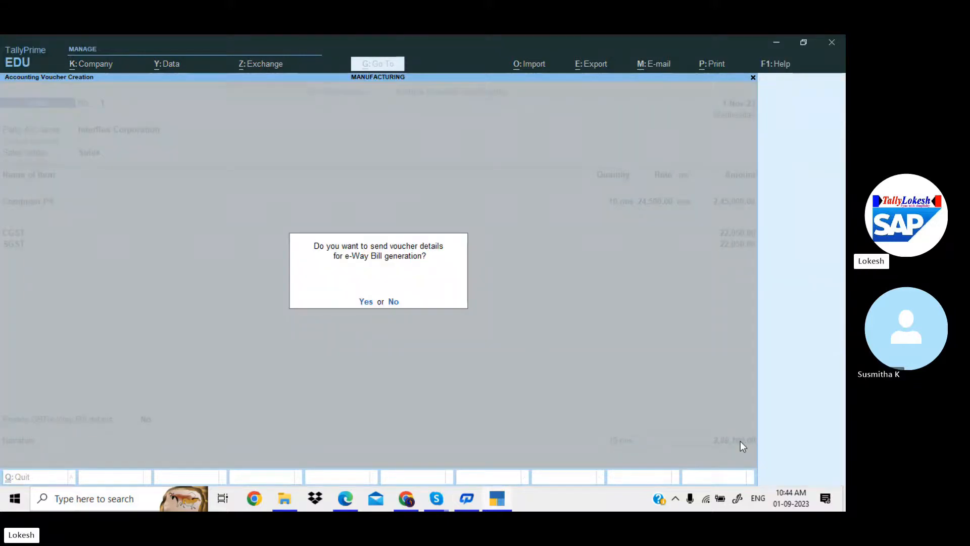
key(n)
Step: Switch to the PDF material in the browser and find the reference profit and loss statement on page 78
key(alt+Tab)
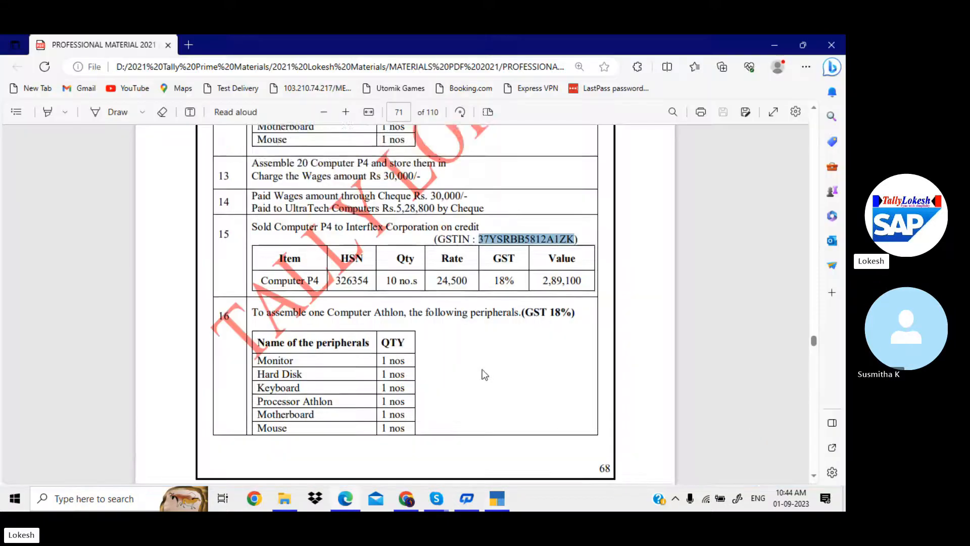
scroll(483, 369, down, 20)
scroll(482, 369, down, 20)
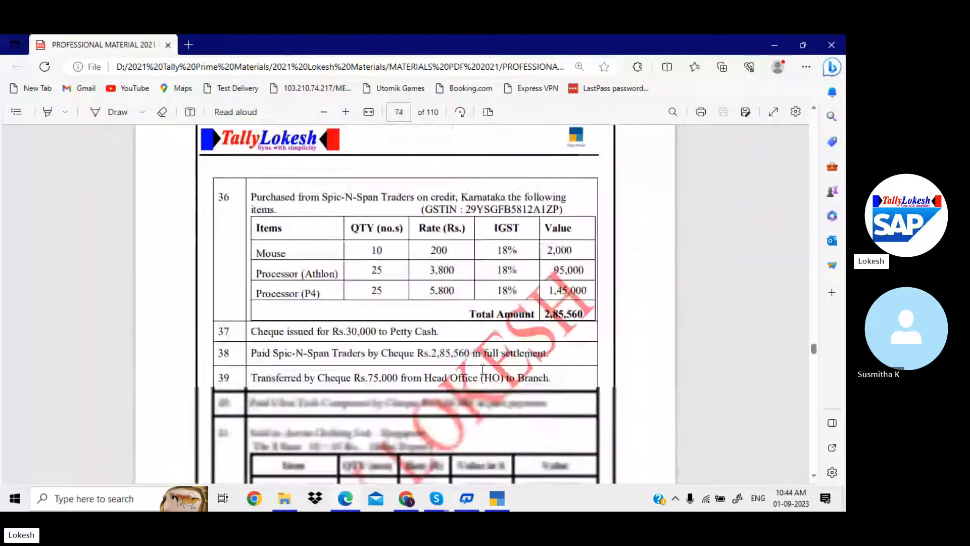
scroll(483, 371, down, 20)
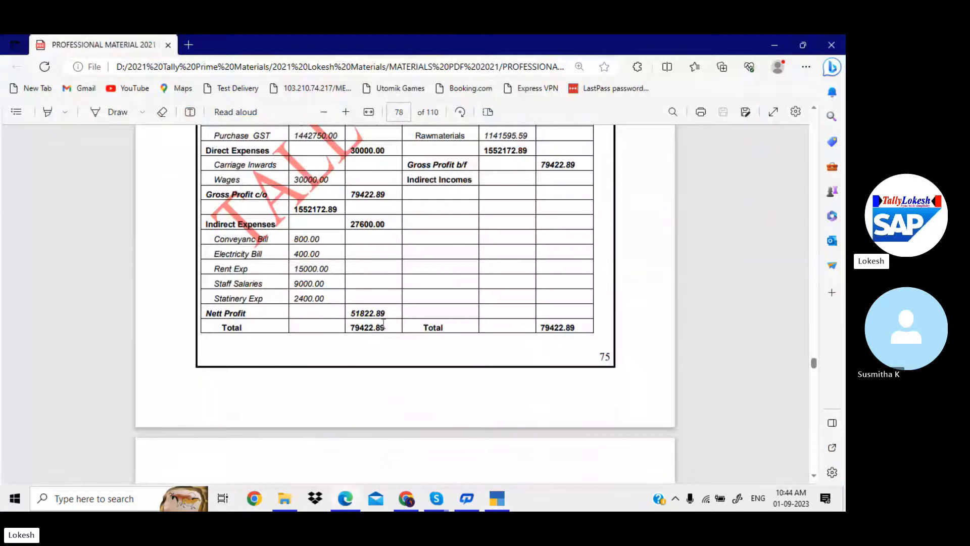
Step: Switch to TallyPrime, quit the new sales voucher, and check Nett Profit in the detailed Profit & Loss A/c
key(alt+Tab)
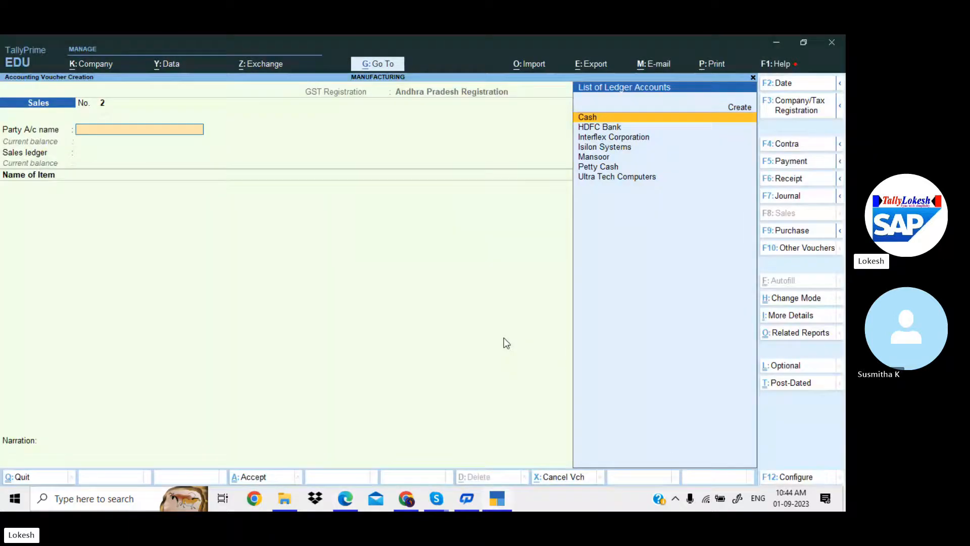
key(Escape)
key(y)
key(Down)
key(Down)
key(Down)
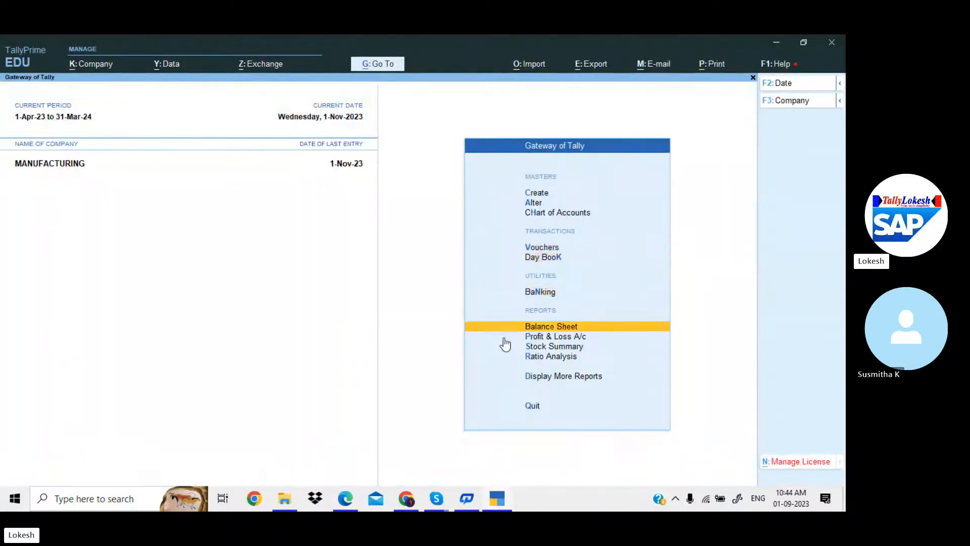
key(Down)
key(Return)
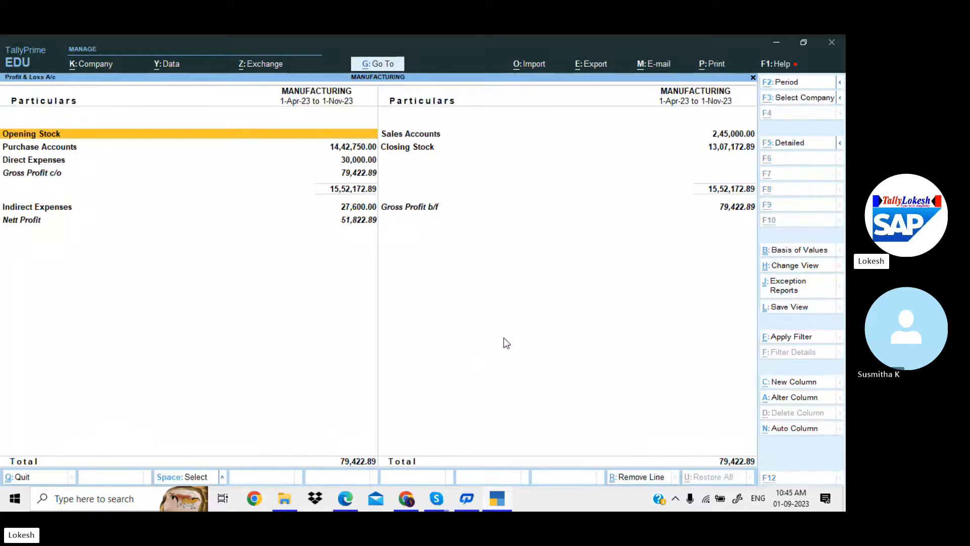
key(alt+F5)
click(348, 327)
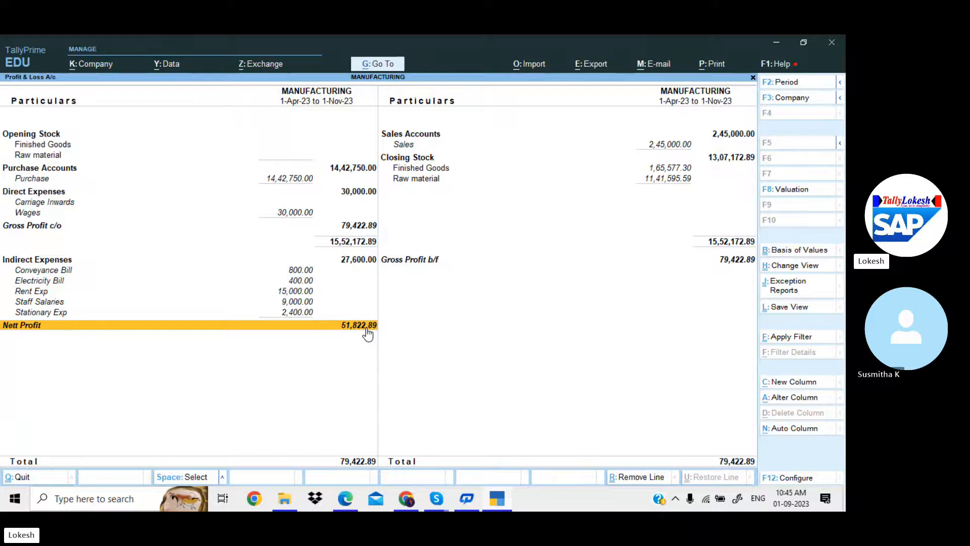
key(Escape)
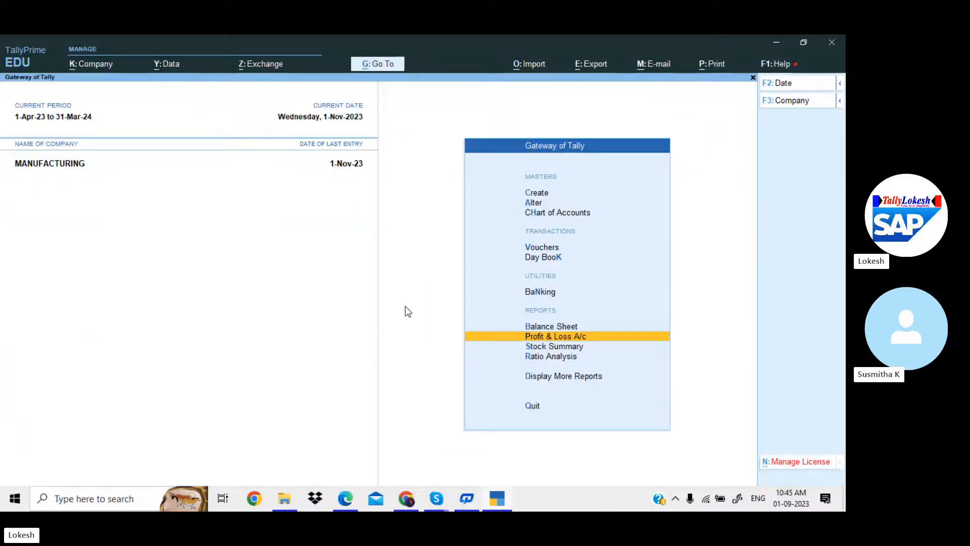
Step: Open the Day Book and go through its vouchers down to the Computer P4 manufacturing entry
key(Up)
key(Up)
key(Up)
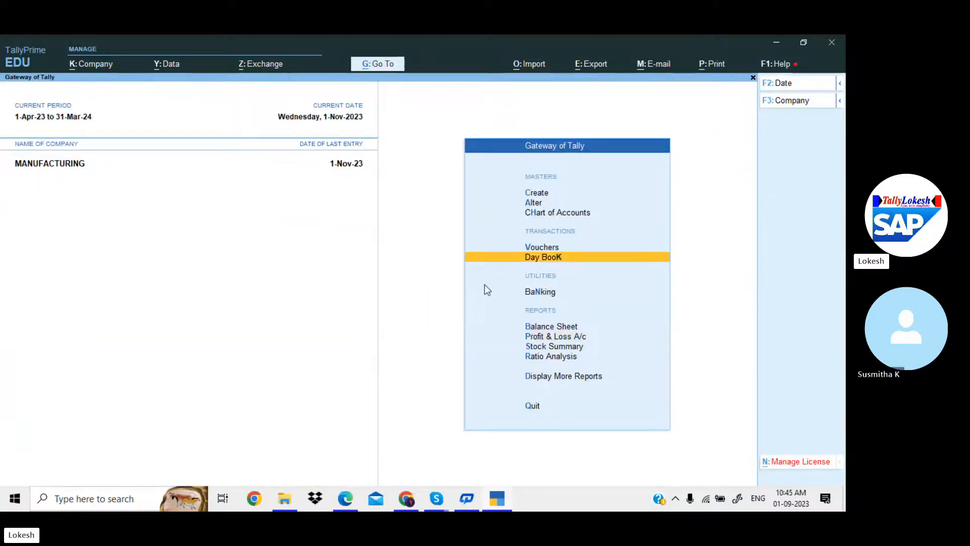
key(Return)
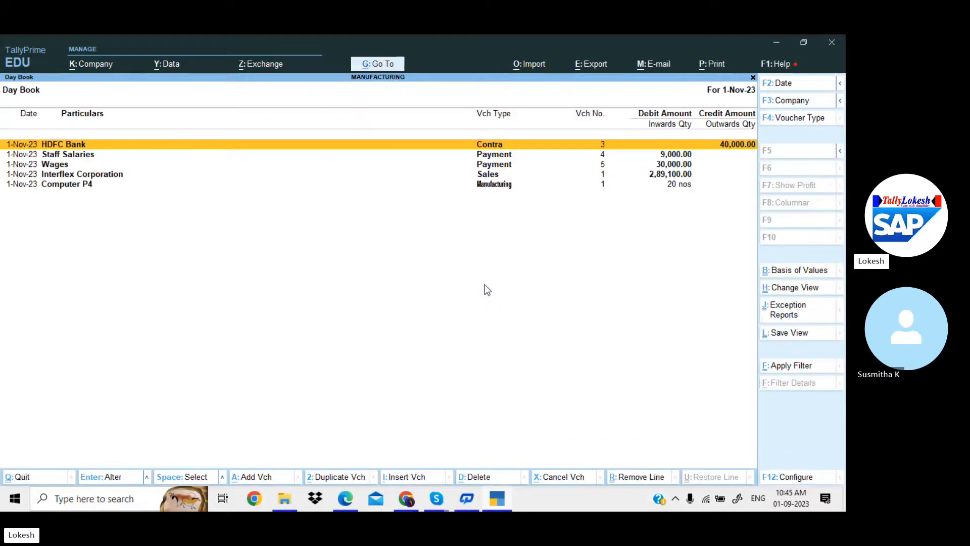
key(Down)
key(Down)
key(Down)
key(Down)
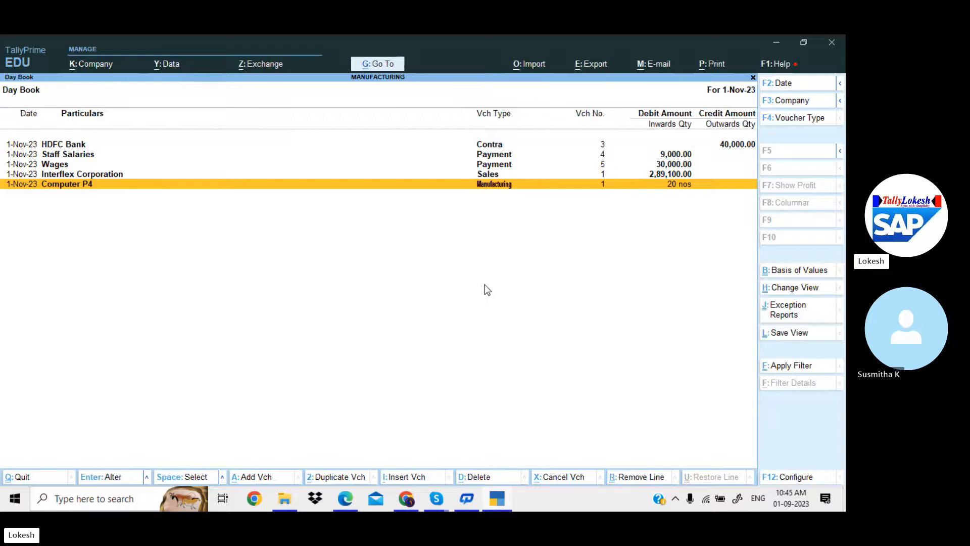
Step: Extend the Day Book period to 1-Apr-23 to 1-Nov-23, review the vouchers, and close the report
key(alt+F2)
key(BackSpace)
key(Return)
key(BackSpace)
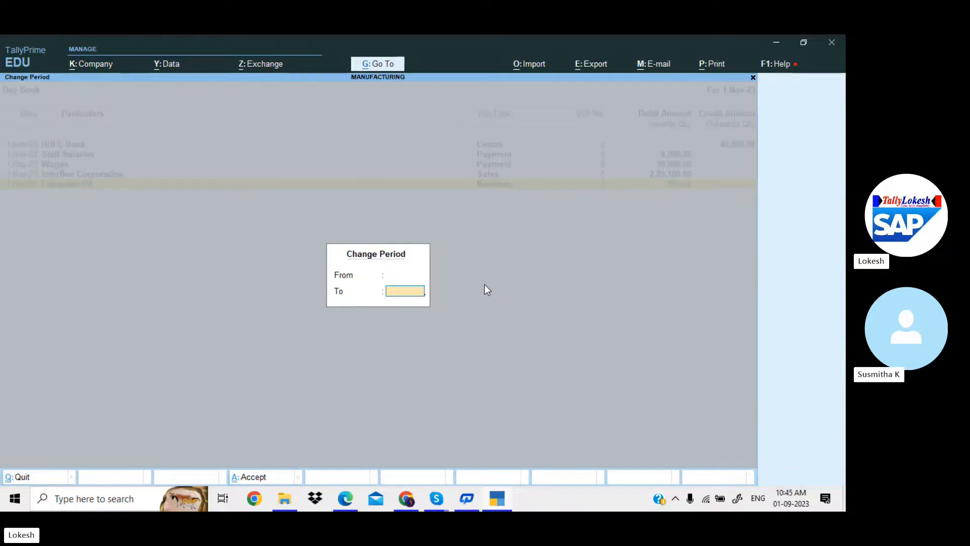
key(Return)
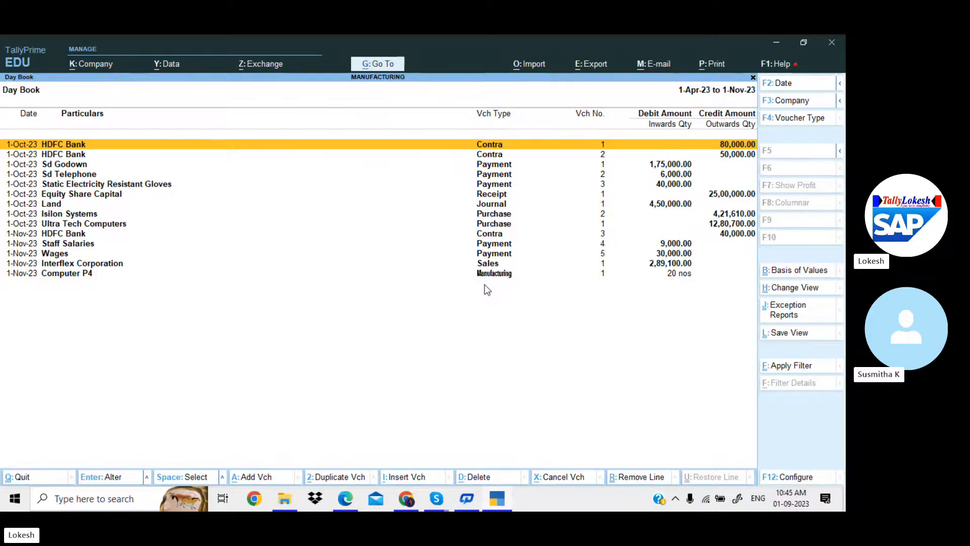
key(Escape)
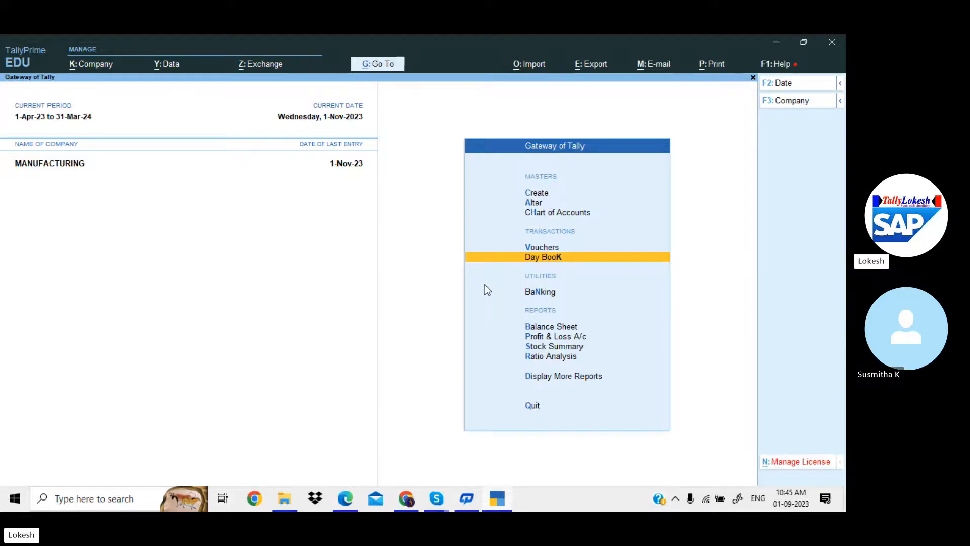
Step: Switch to the PDF material and examine the Computer Athlon peripherals list and the December 2020 transactions from number 17 onward
key(alt+Tab)
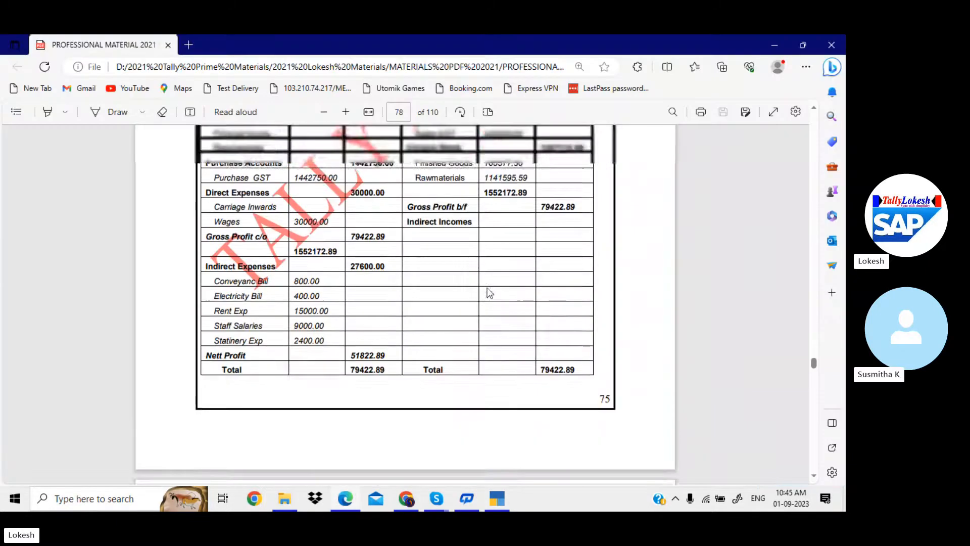
scroll(489, 292, up, 15)
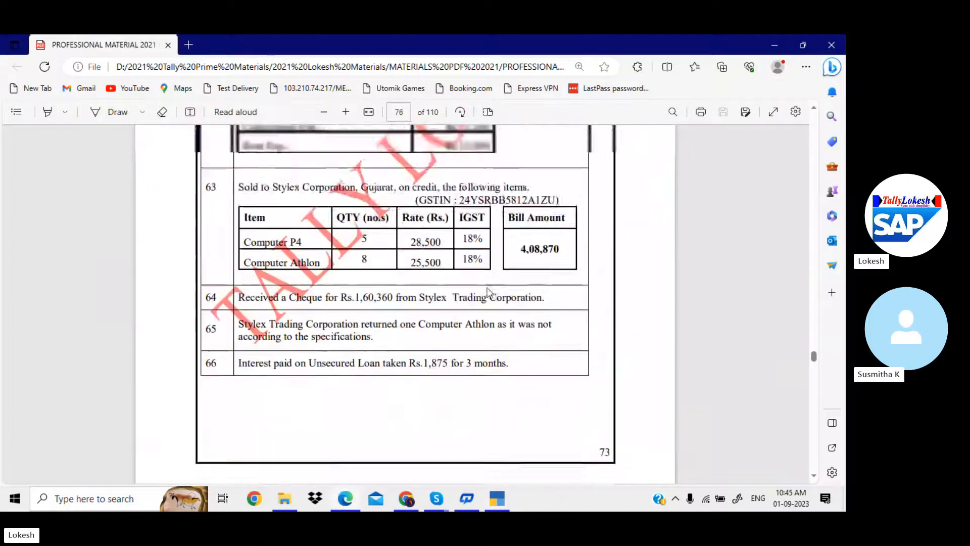
scroll(489, 292, up, 15)
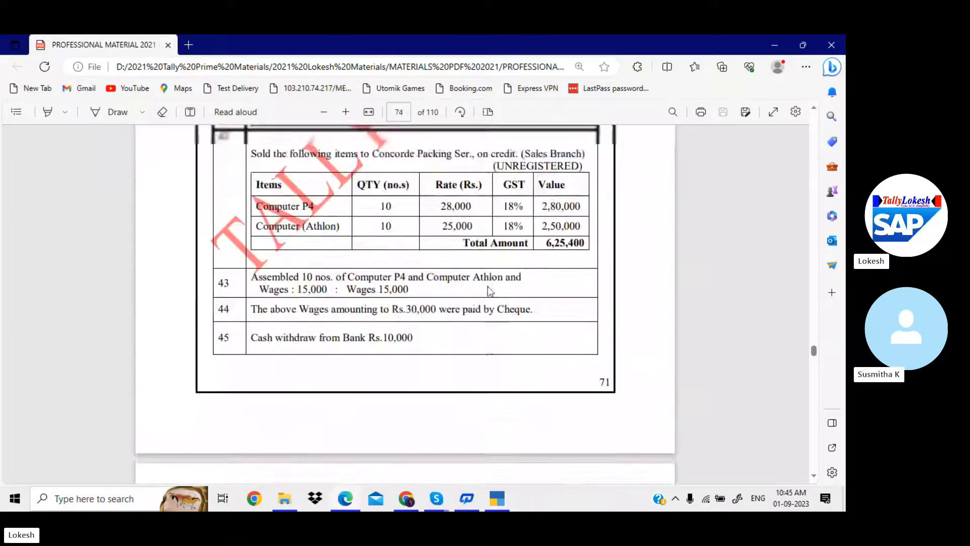
scroll(488, 292, up, 15)
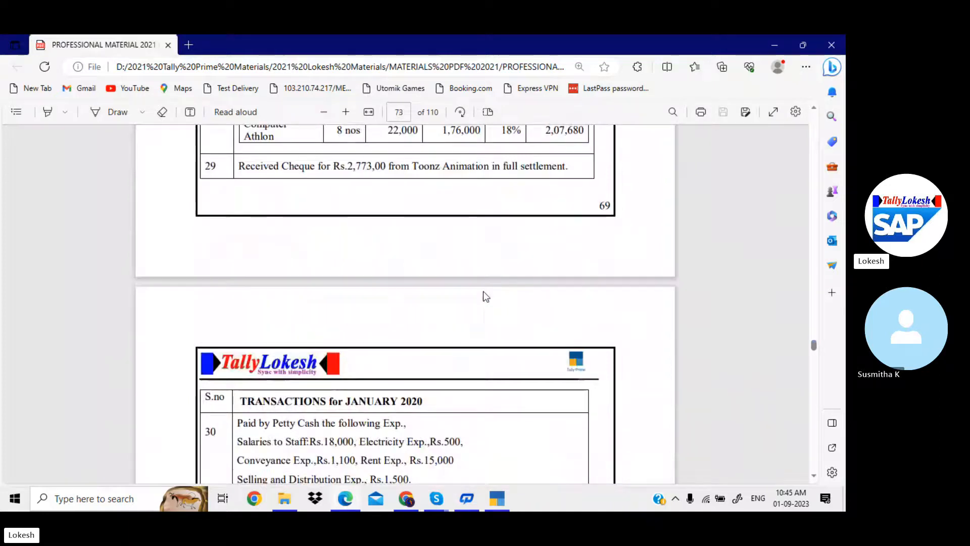
scroll(470, 308, up, 5)
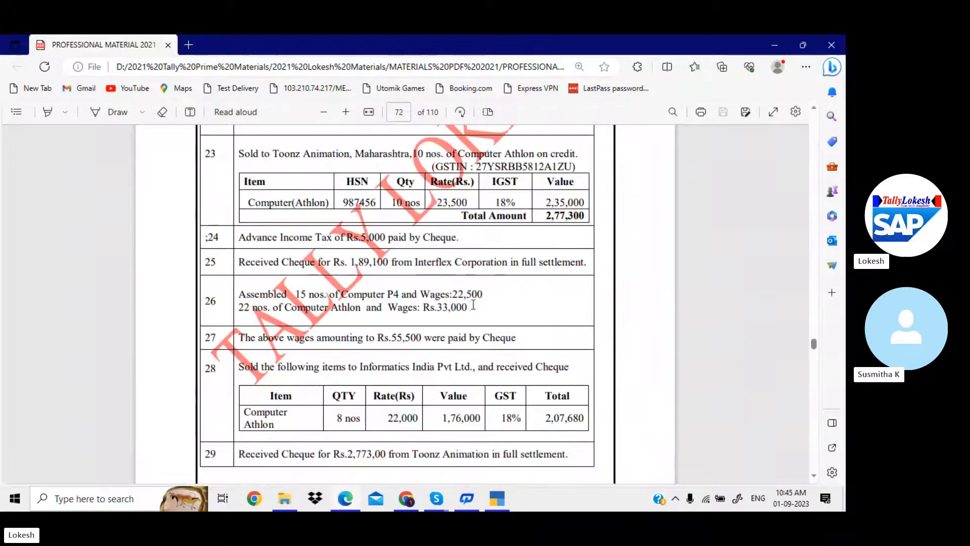
scroll(473, 305, up, 6)
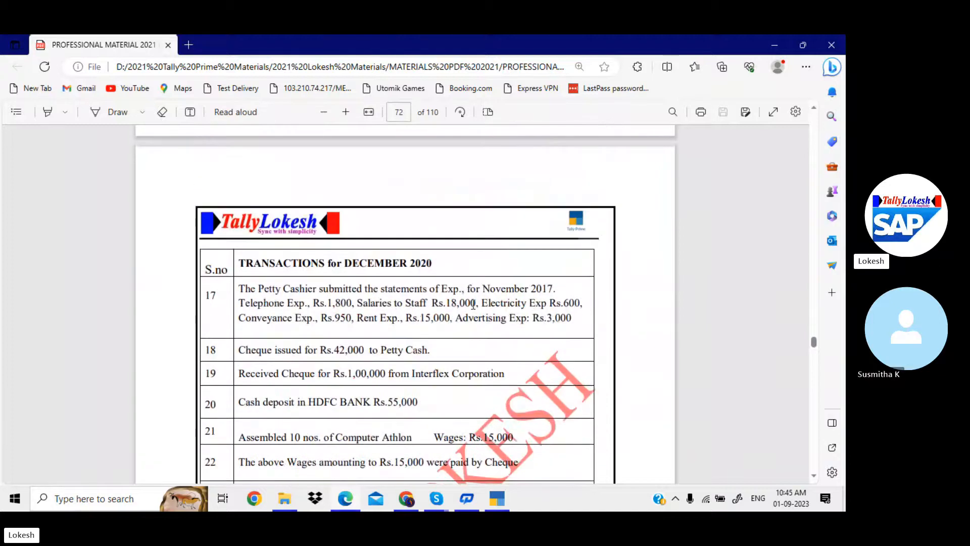
scroll(474, 305, up, 10)
scroll(473, 304, down, 5)
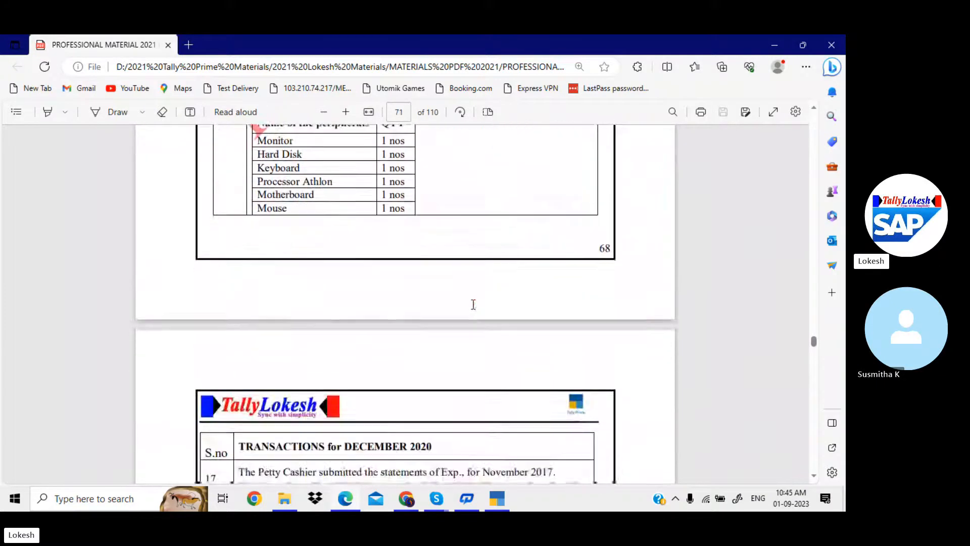
scroll(473, 304, up, 10)
scroll(473, 304, down, 8)
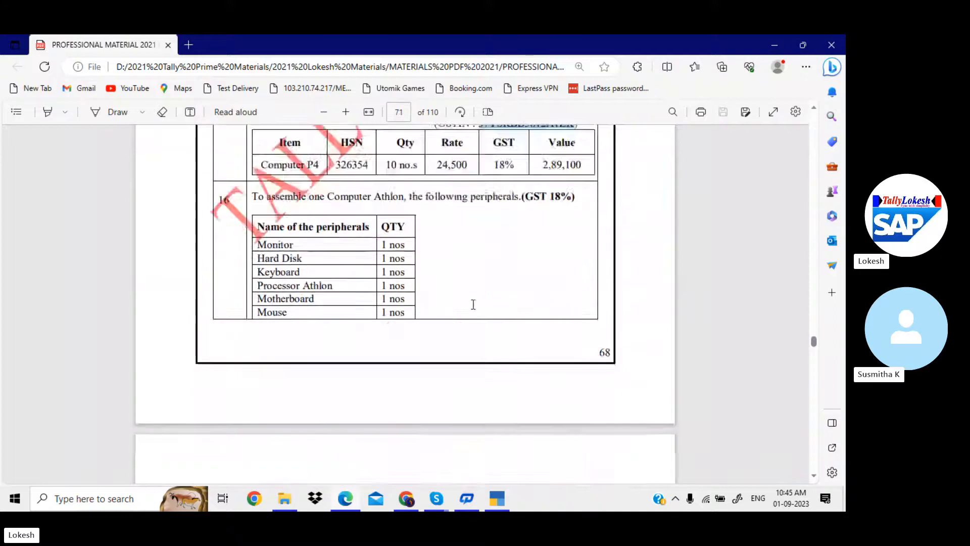
scroll(473, 304, down, 5)
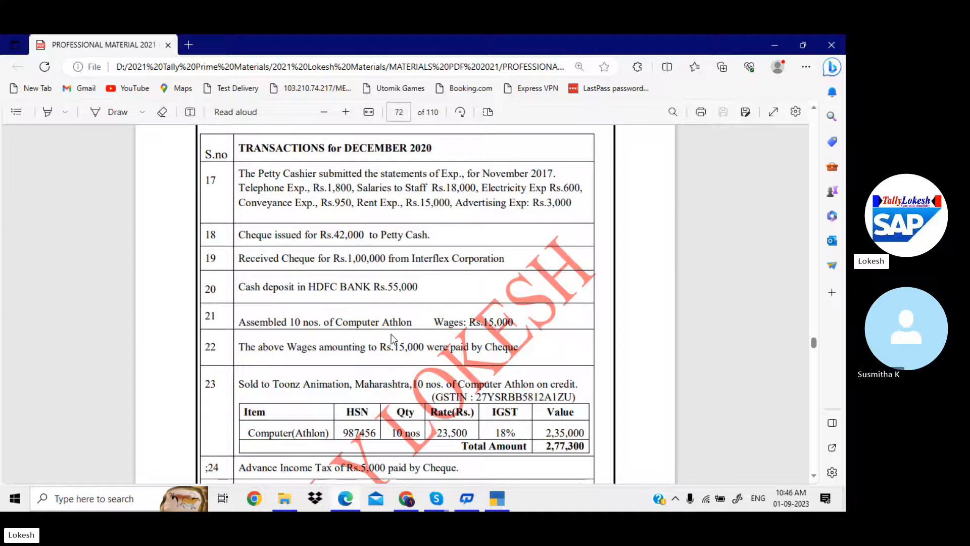
Step: Switch to TallyPrime and start a Manufacturing voucher for 10 nos of Computer Athlon using the Computer Athlon BOM
key(alt+Tab)
key(Up)
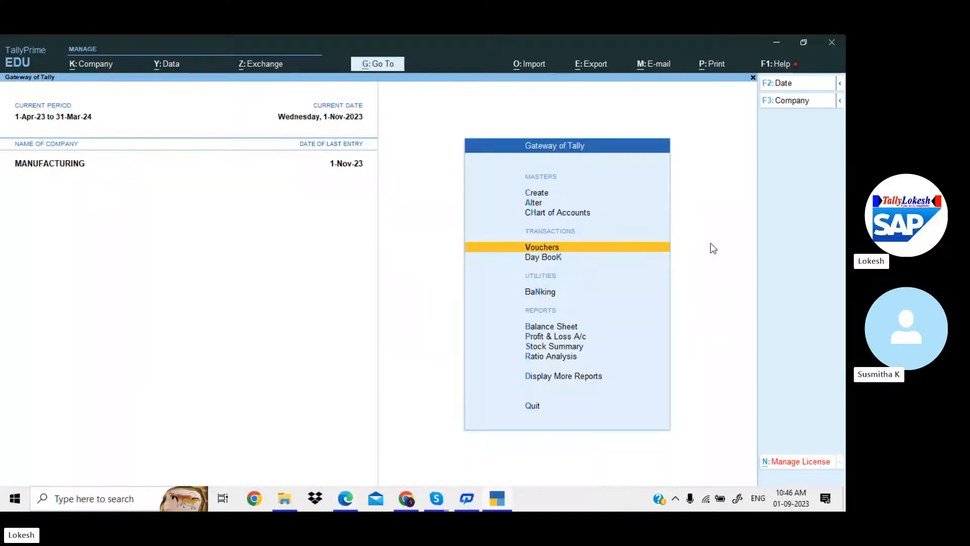
key(Return)
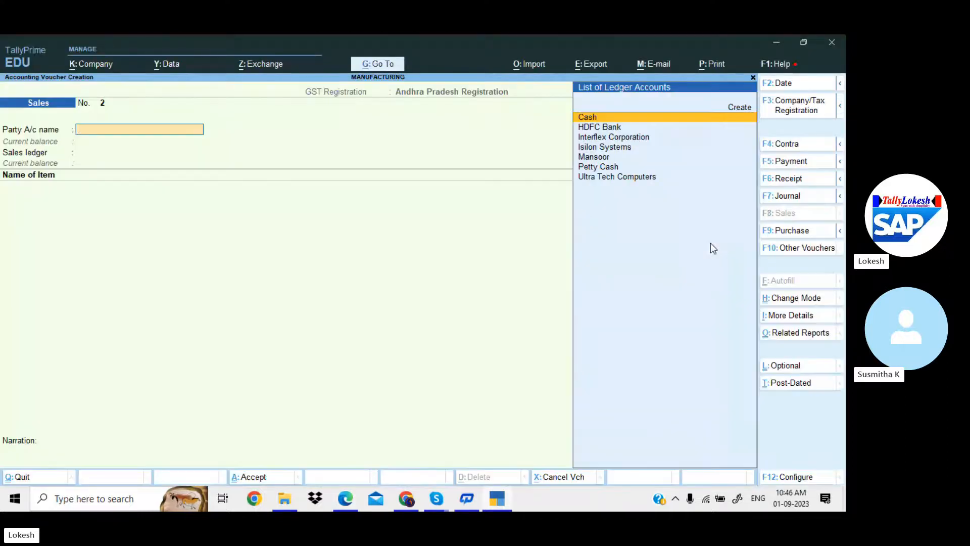
click(805, 247)
key(Down)
key(Down)
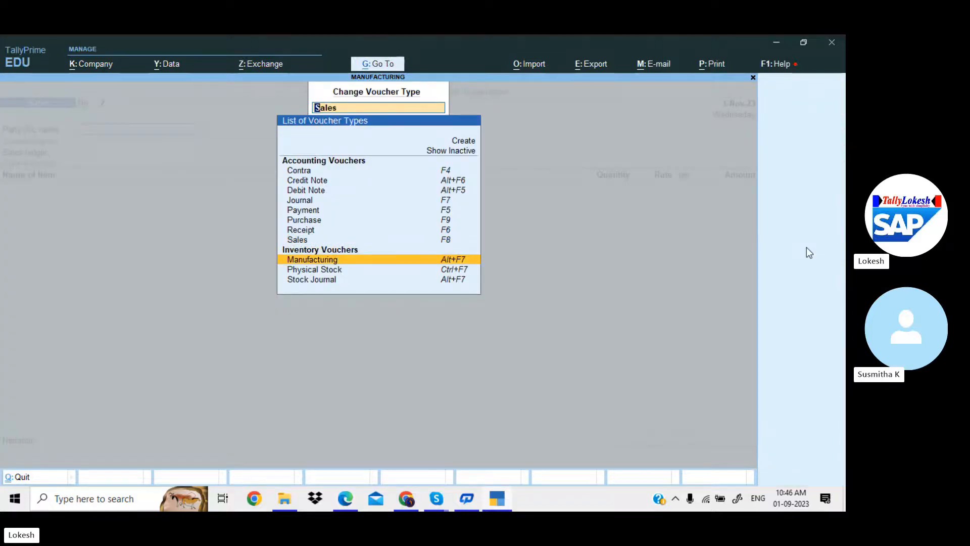
key(Return)
text(c)
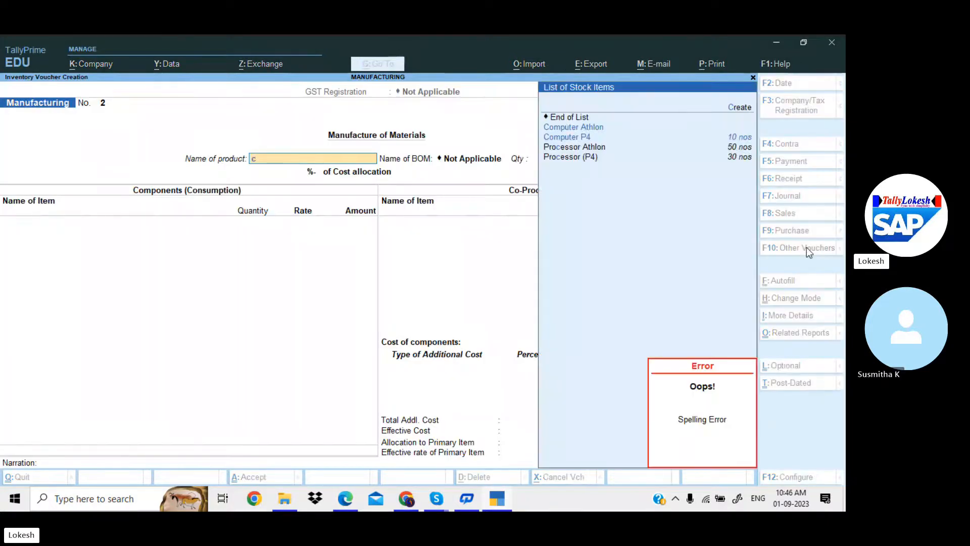
key(Return)
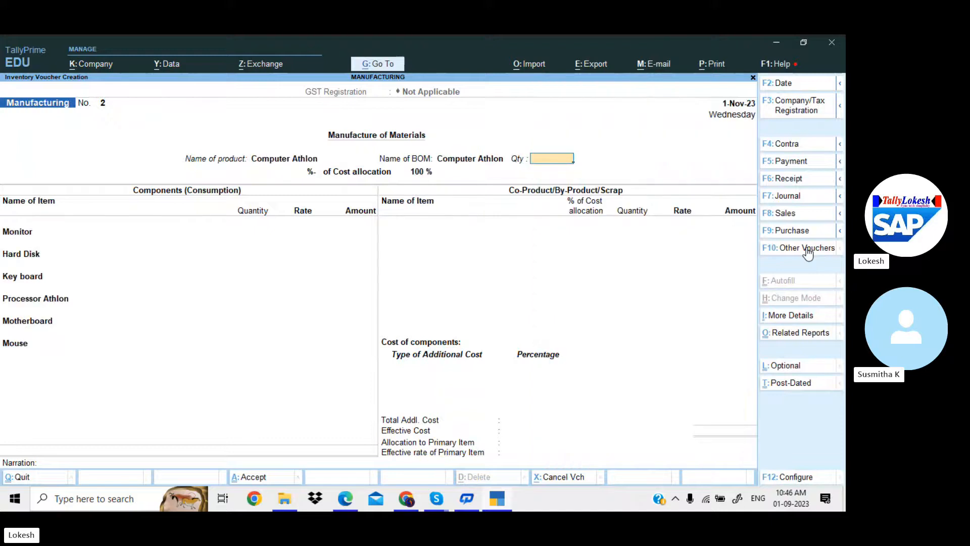
text(10)
key(Return)
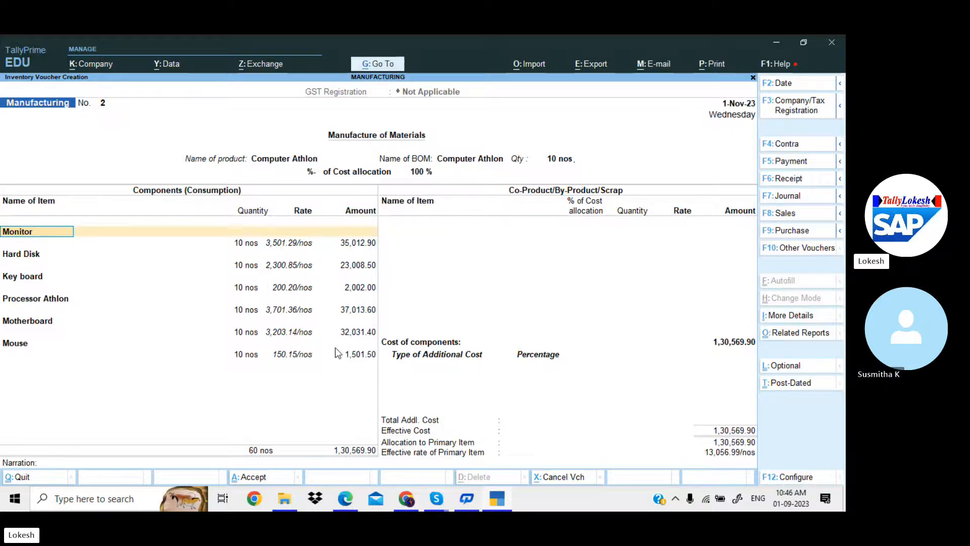
Step: Add Wages of 15,000 as an additional cost, leave out co-products and narration, and save the manufacturing voucher
click(358, 354)
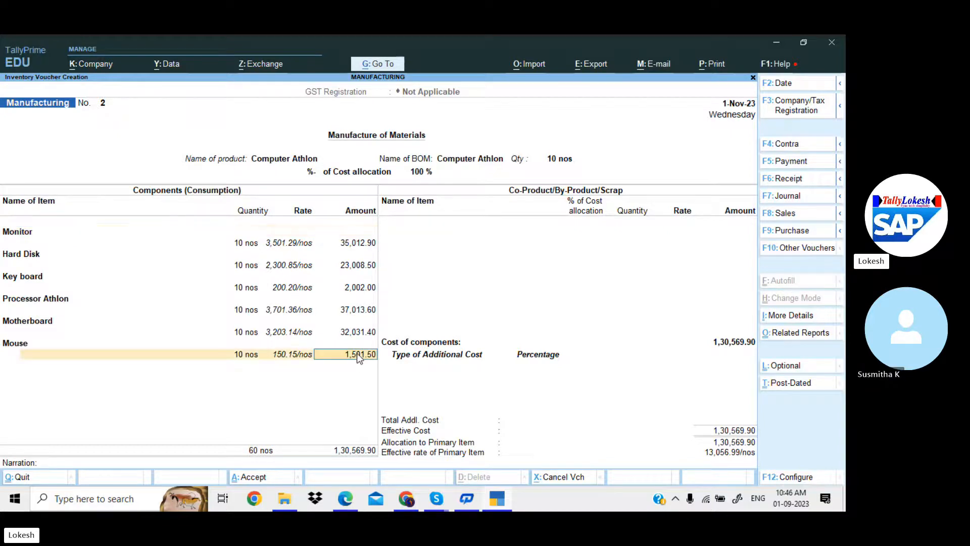
key(Return)
key(Return)
key(Return)
text(W)
key(Return)
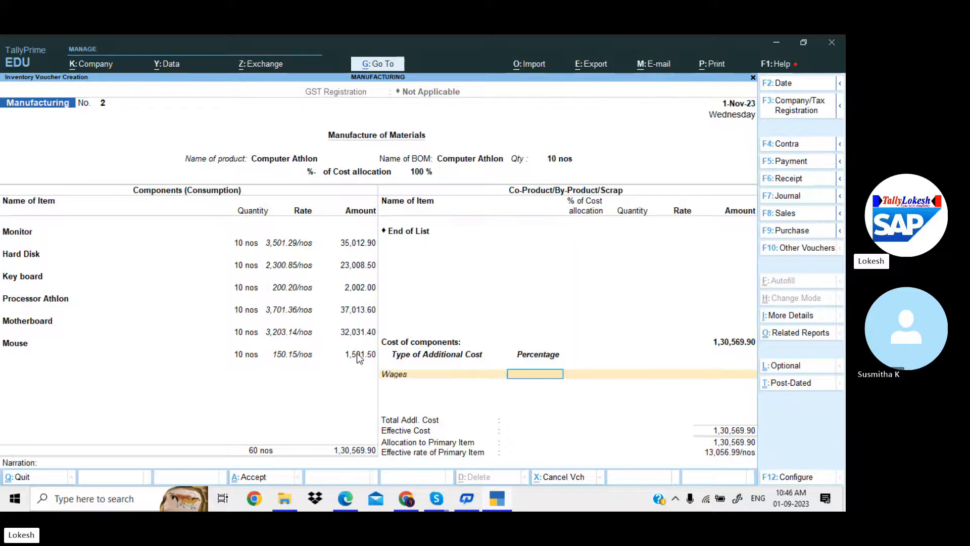
key(alt+Tab)
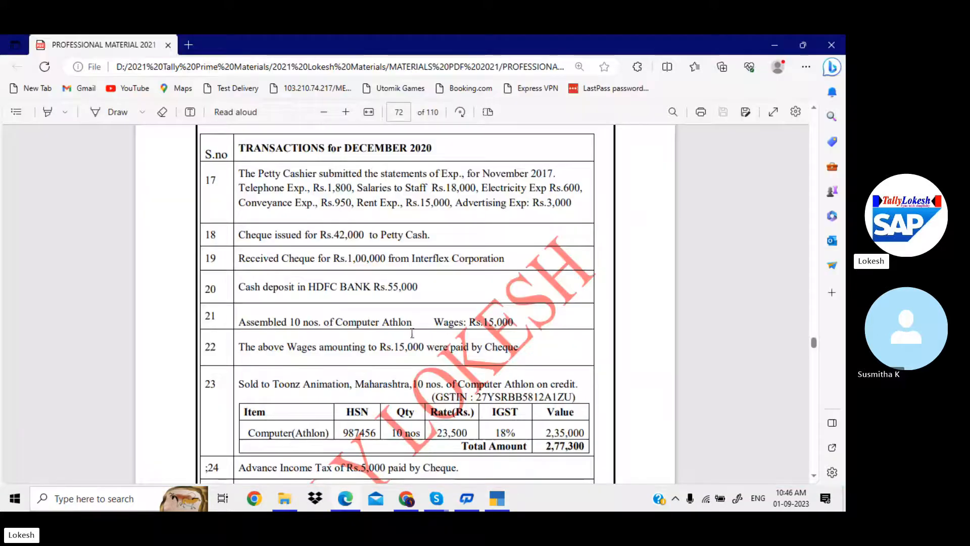
key(alt+Tab)
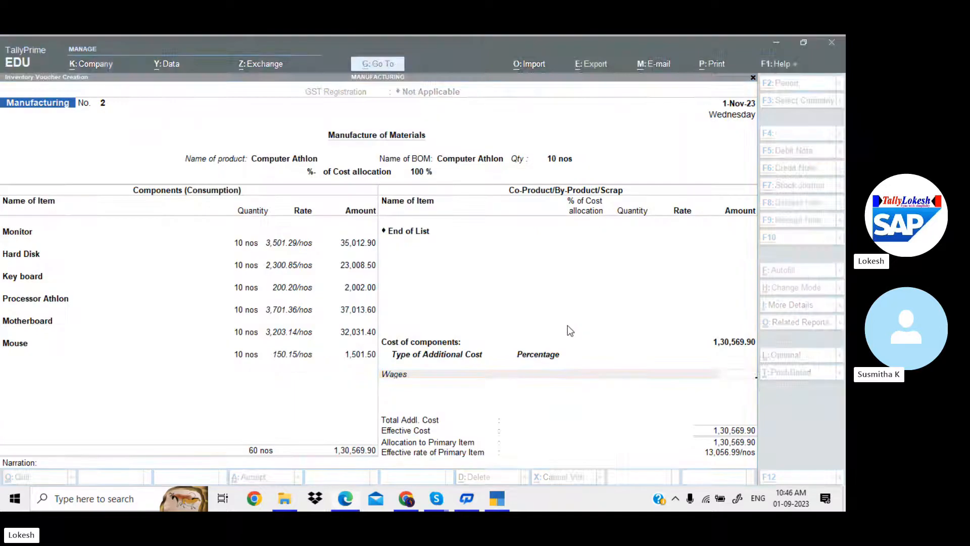
text(15000)
key(Return)
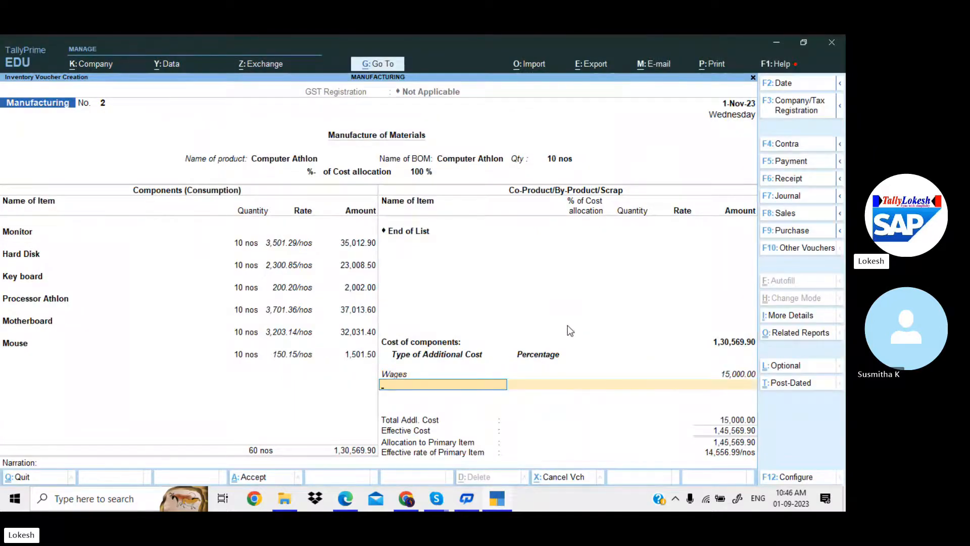
key(Return)
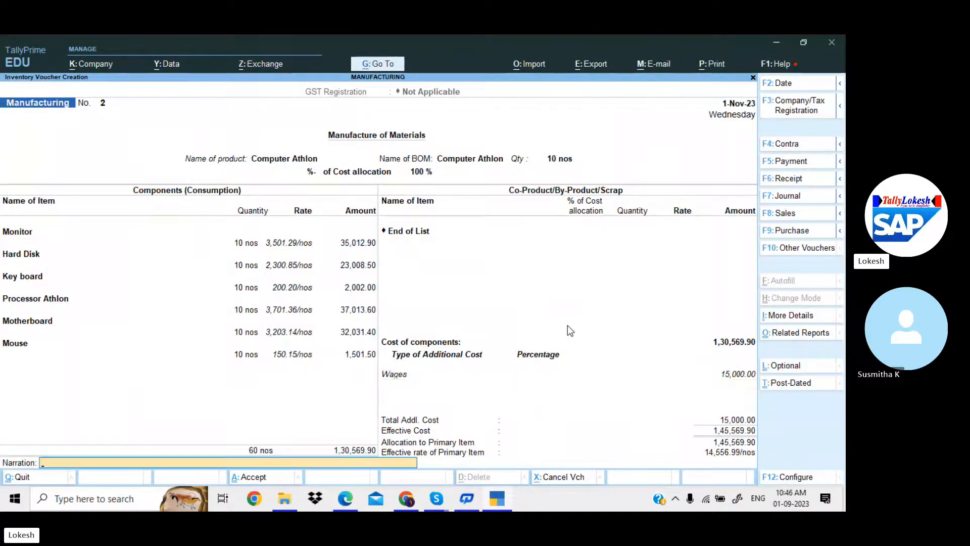
key(Return)
key(Return)
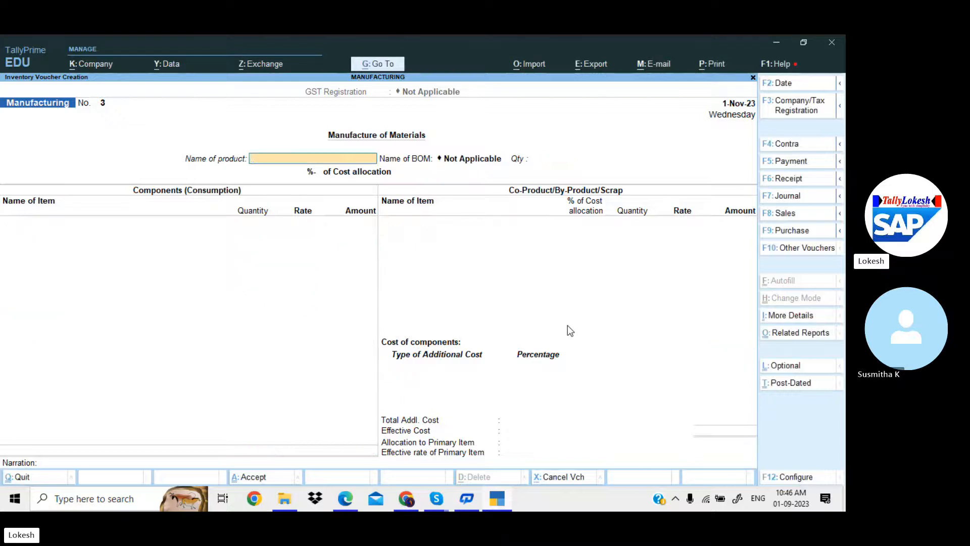
Step: Switch to the PDF material and examine the December transactions from number 21 through the January transactions up to number 32
key(alt+Tab)
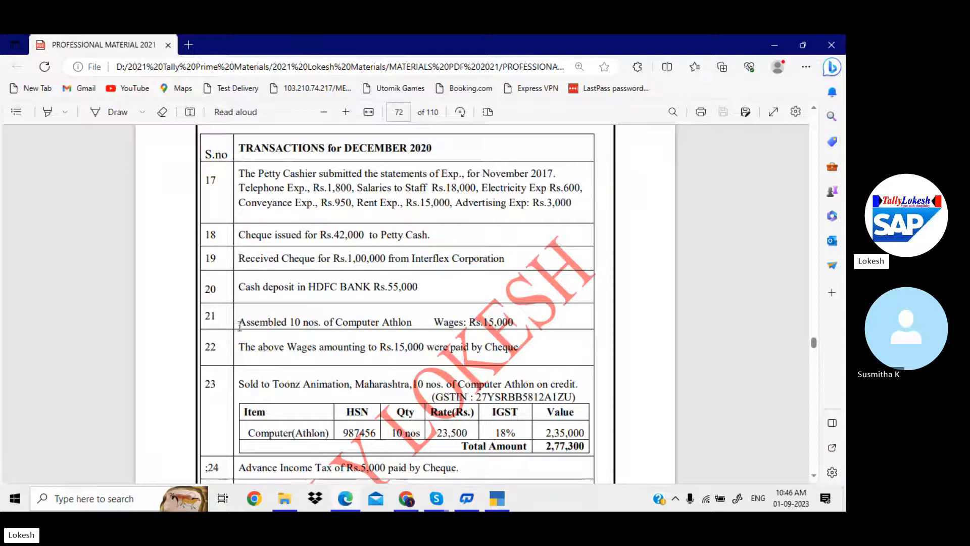
drag(238, 328, 517, 328)
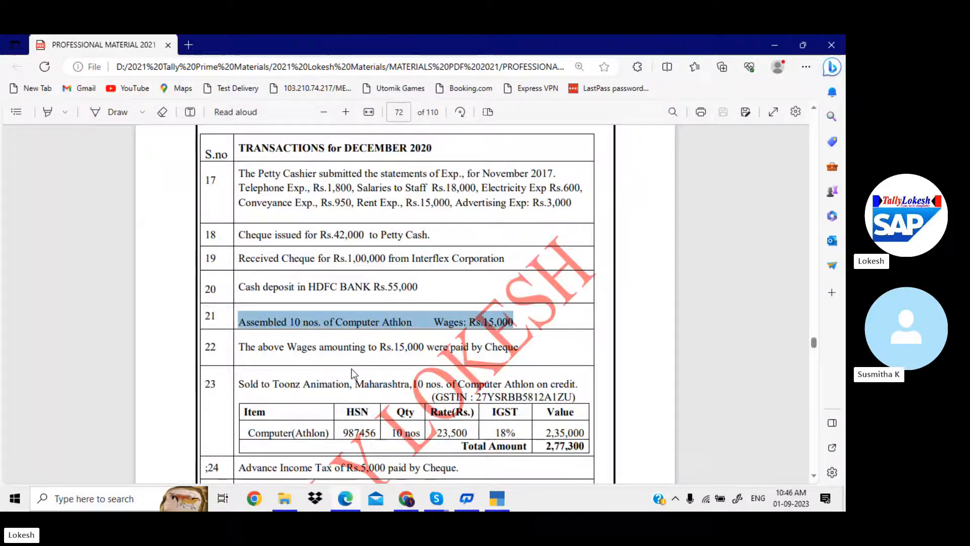
scroll(351, 368, down, 2)
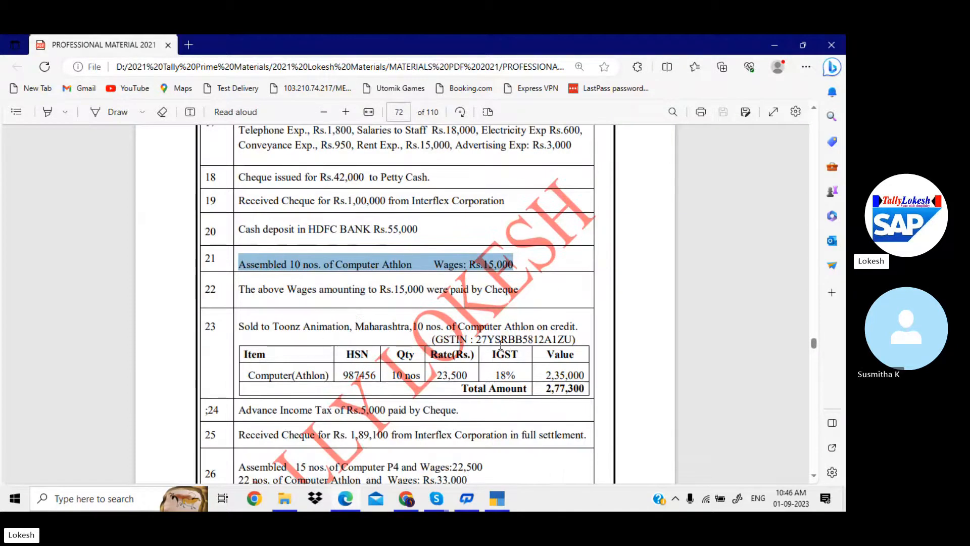
drag(477, 340, 576, 341)
scroll(345, 312, down, 4)
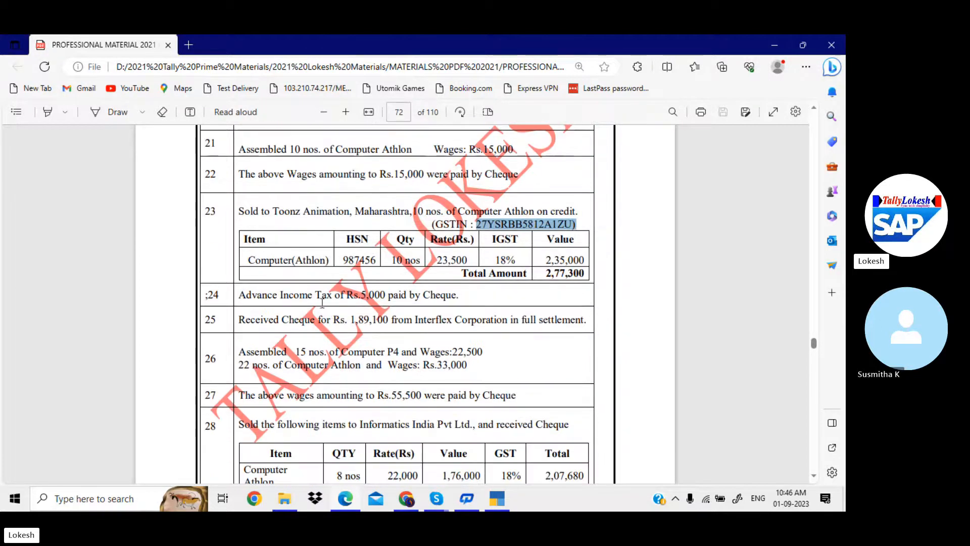
drag(240, 295, 332, 293)
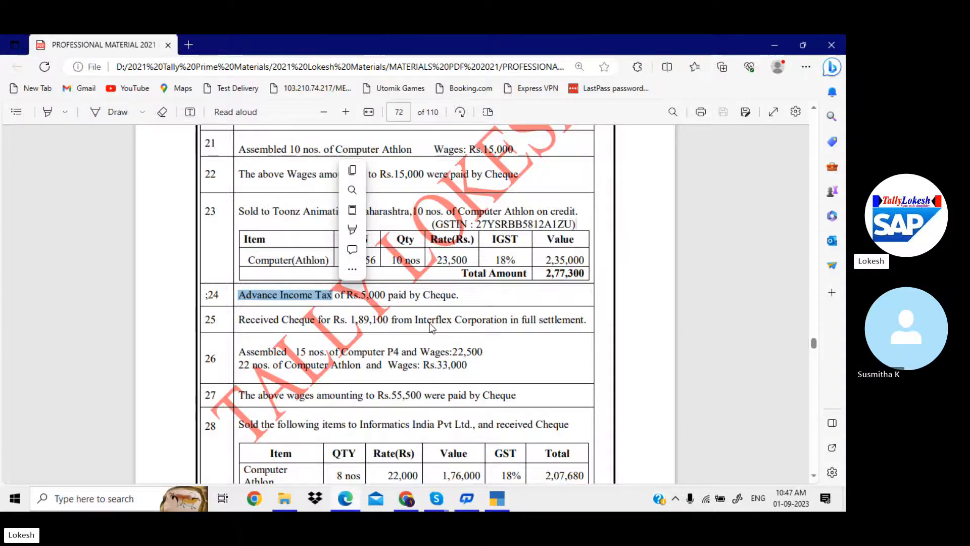
scroll(432, 328, down, 2)
drag(244, 234, 485, 242)
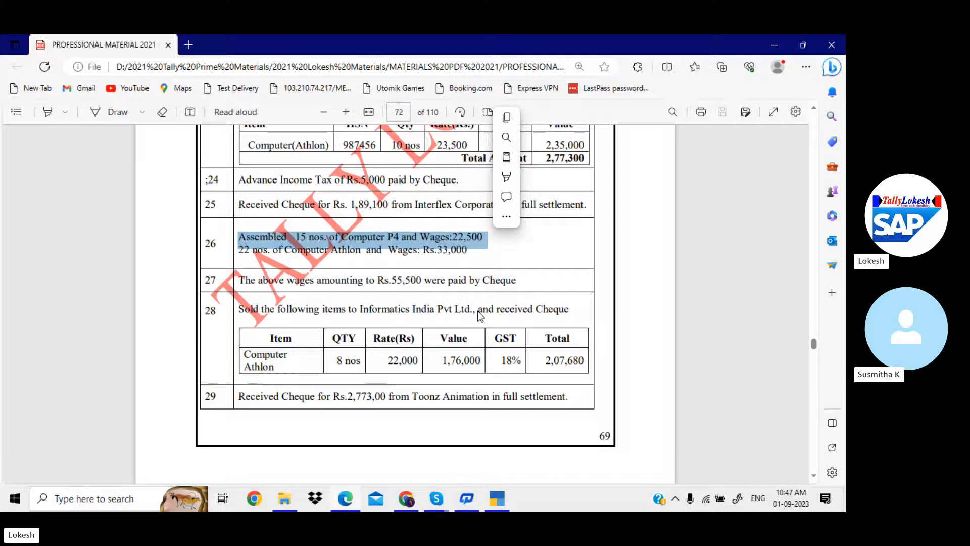
scroll(480, 316, down, 6)
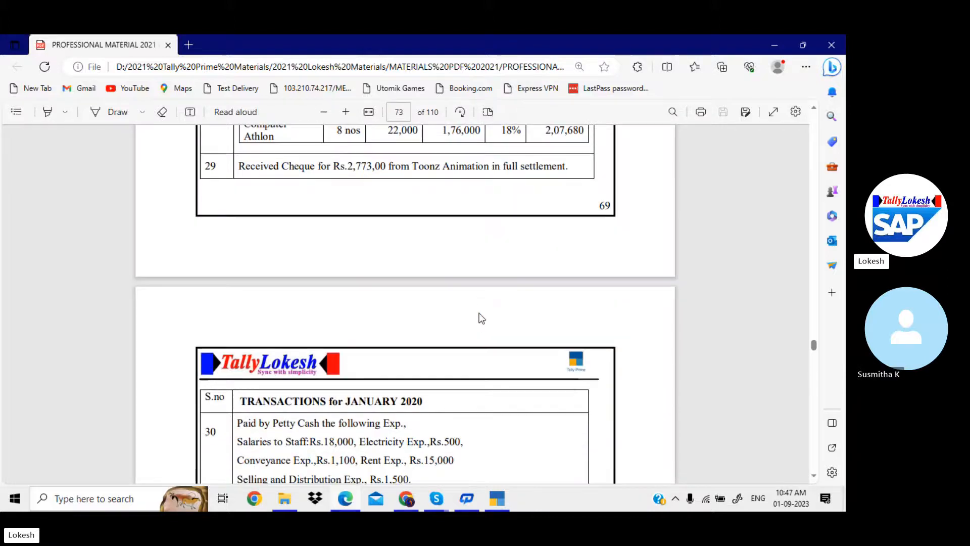
scroll(480, 316, down, 2)
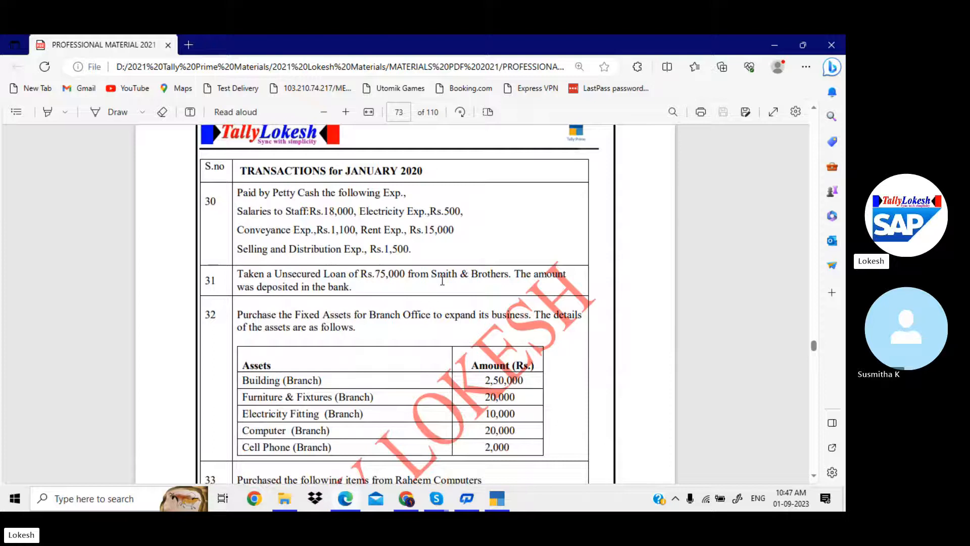
Step: Copy the lender name Smith & Brothers from transaction 31 and start a Receipt voucher in TallyPrime
drag(433, 274, 507, 271)
key(ctrl+c)
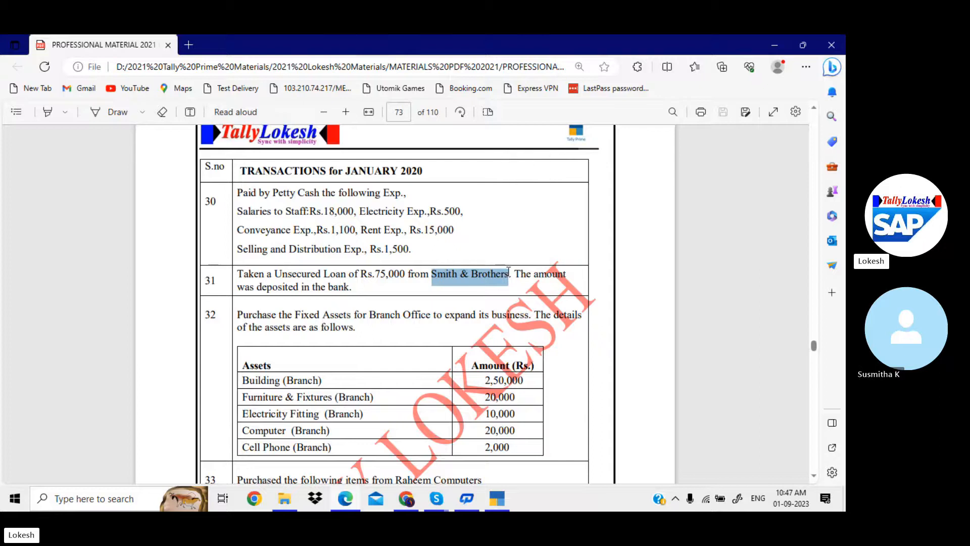
click(497, 499)
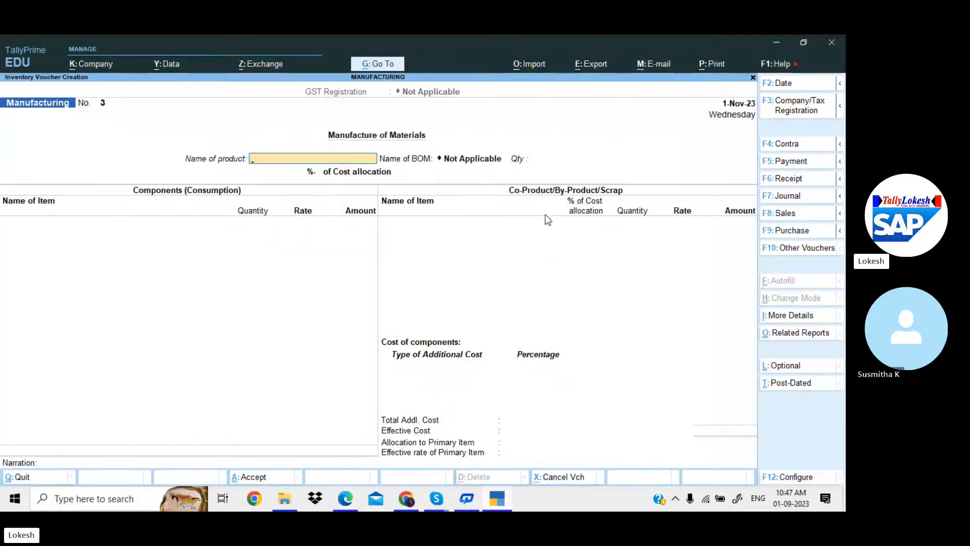
click(811, 179)
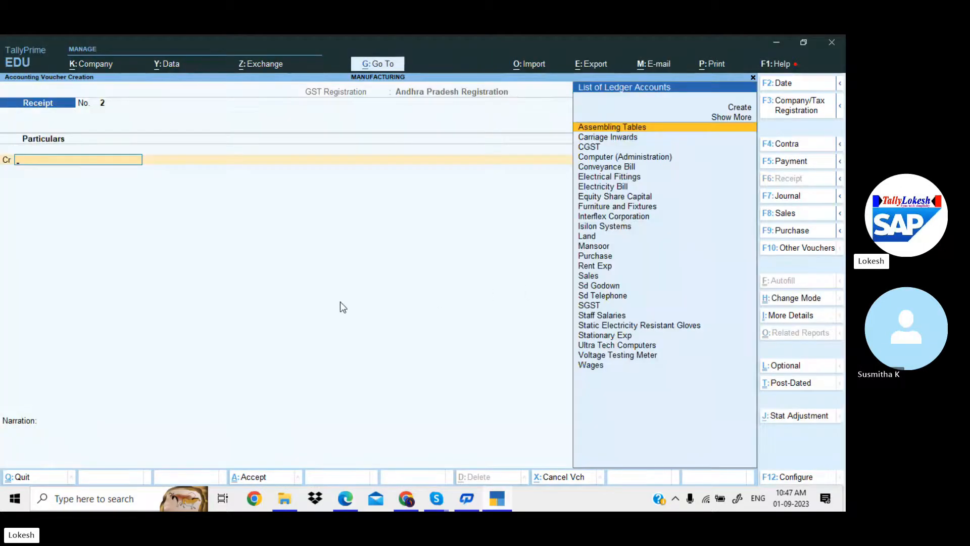
Step: Create the ledger Smith & Brothers under Loans (Liability) from within the receipt voucher, keeping the default details
key(alt+c)
key(ctrl+v)
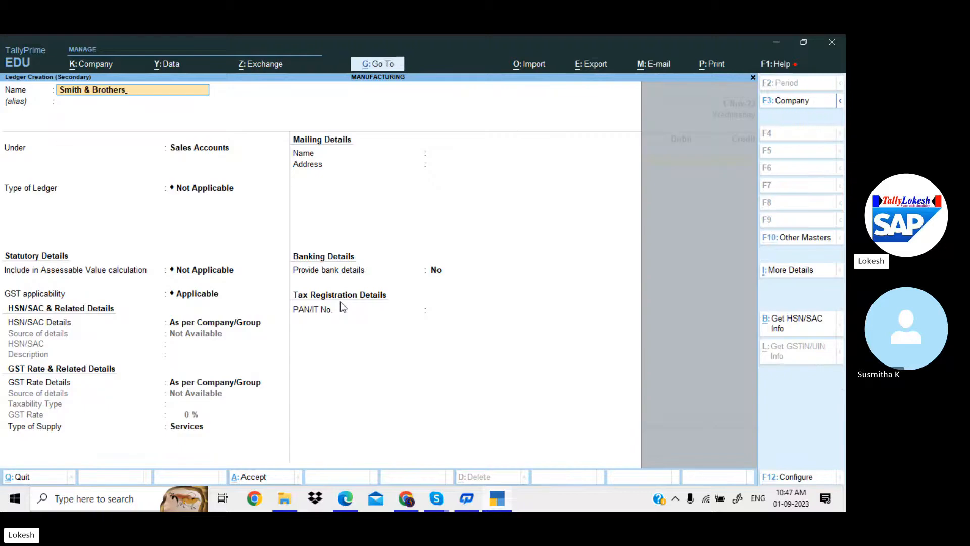
key(Return)
text(Lo)
key(Down)
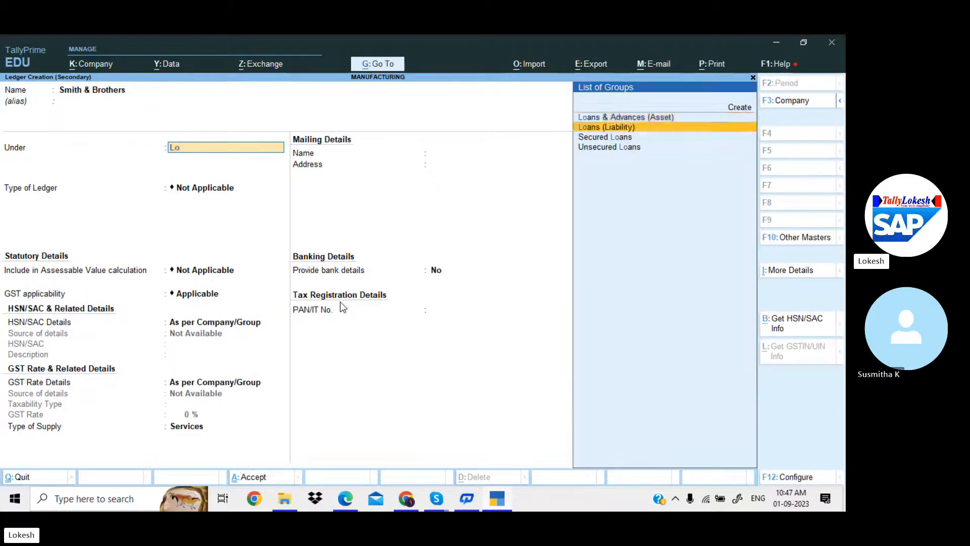
key(Return)
key(Return)
key(Return)
key(Return)
key(Return)
key(Return)
key(Return)
key(Return)
key(Return)
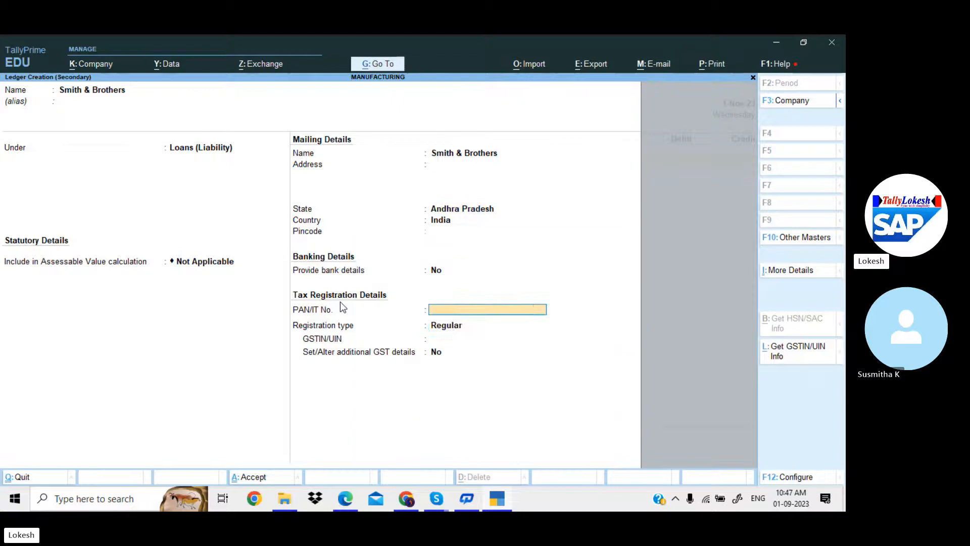
key(Return)
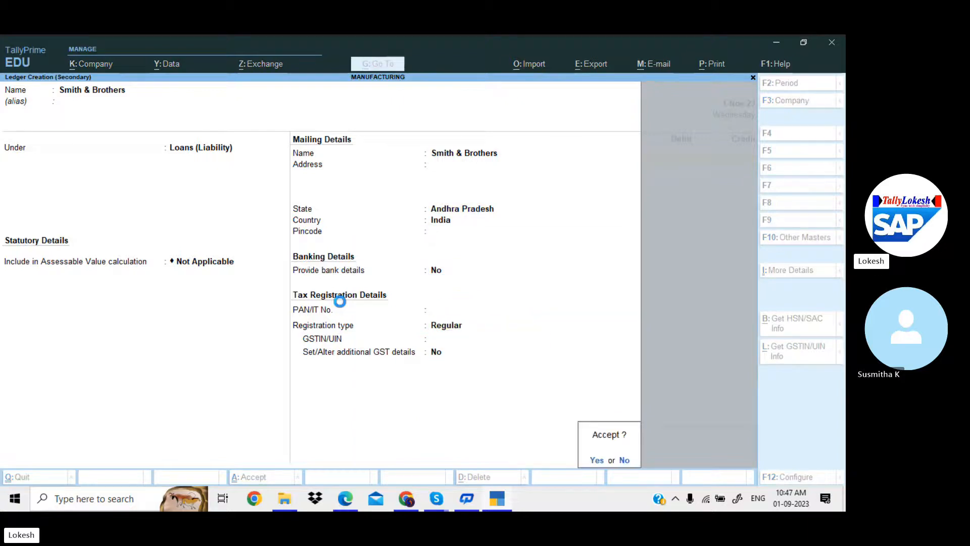
key(Return)
Step: Credit Smith & Brothers with 75,000 and debit HDFC Bank in the receipt, checking transaction 31 in the PDF material
key(alt+Tab)
key(alt+Tab)
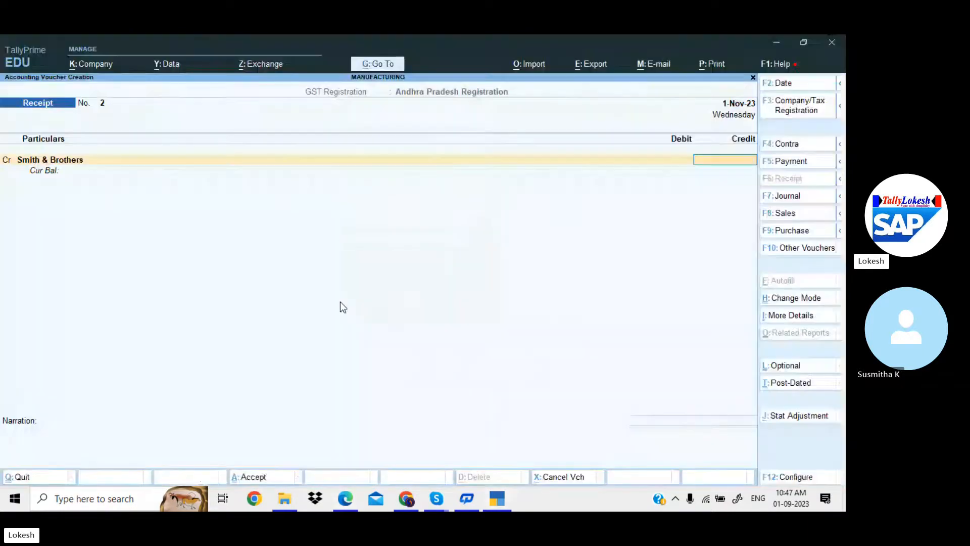
text(75000)
key(Return)
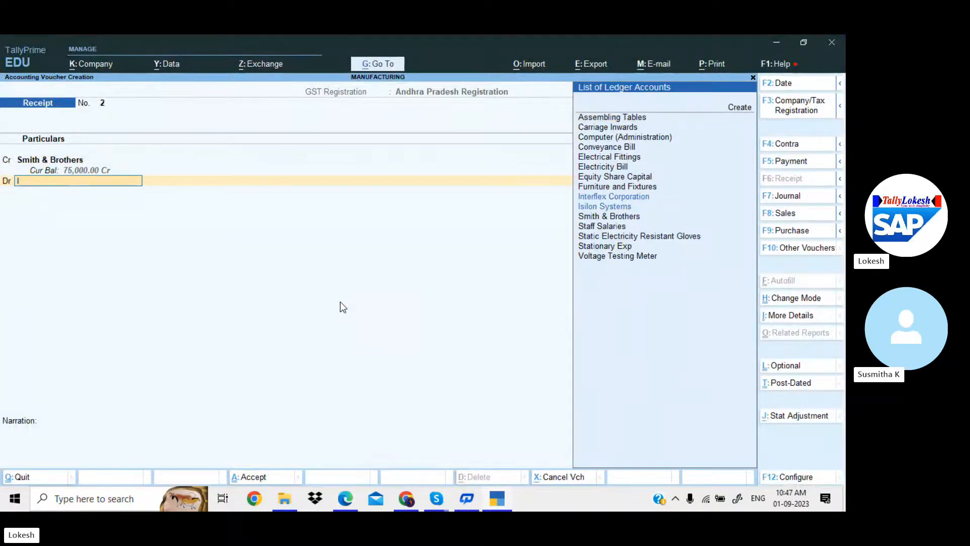
key(alt+Tab)
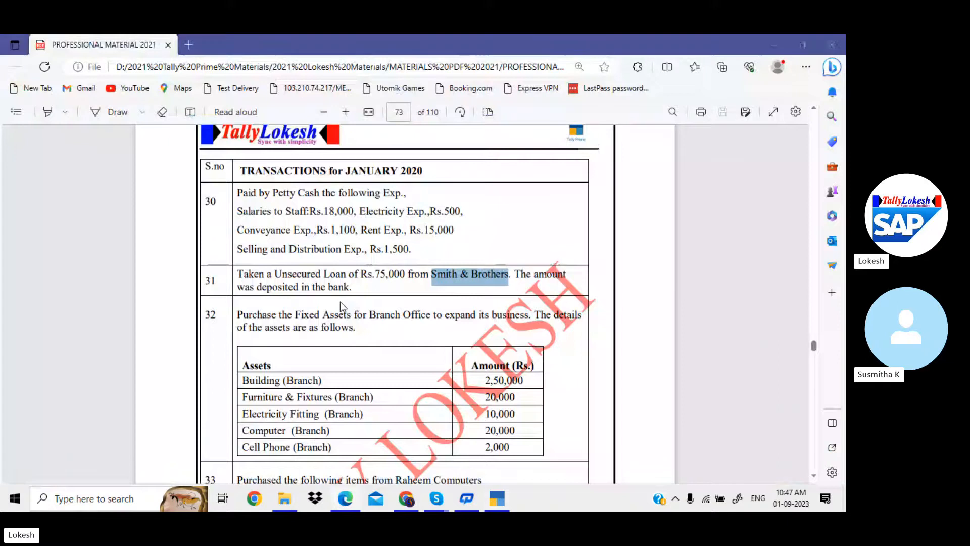
key(alt+Tab)
text(hdfc)
key(Return)
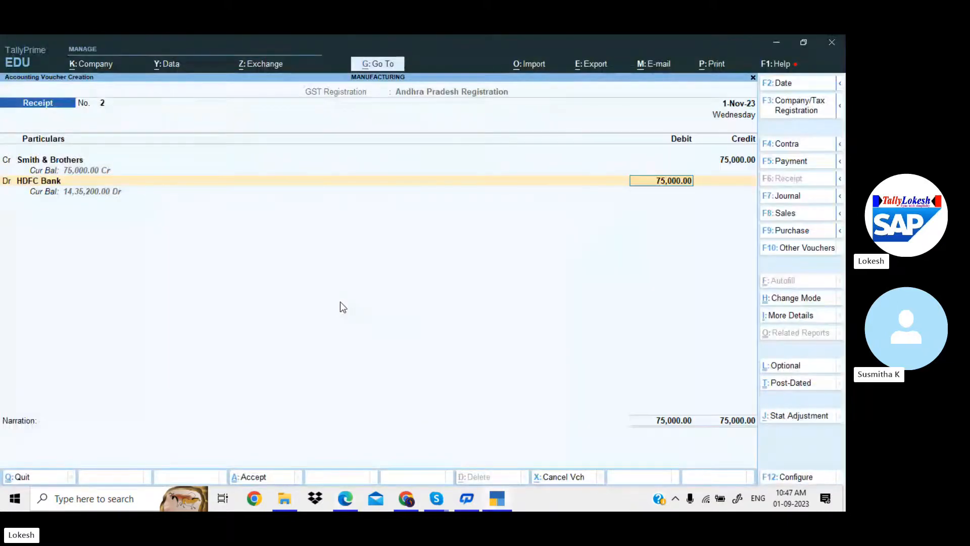
Step: Accept the Cheque/DD bank allocation dated 1-Nov-23, save the receipt voucher, and switch back to the PDF material
key(Return)
key(Return)
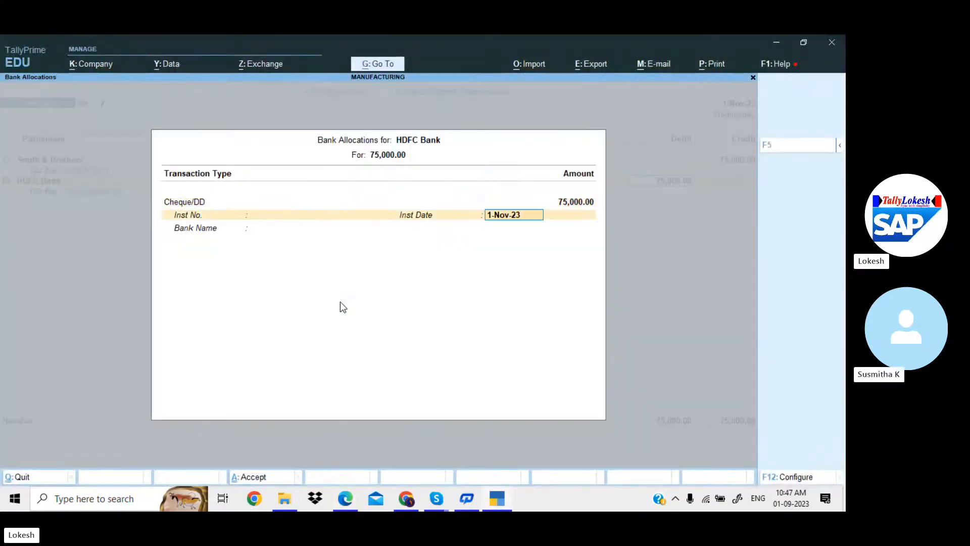
key(Return)
key(Return)
key(Return)
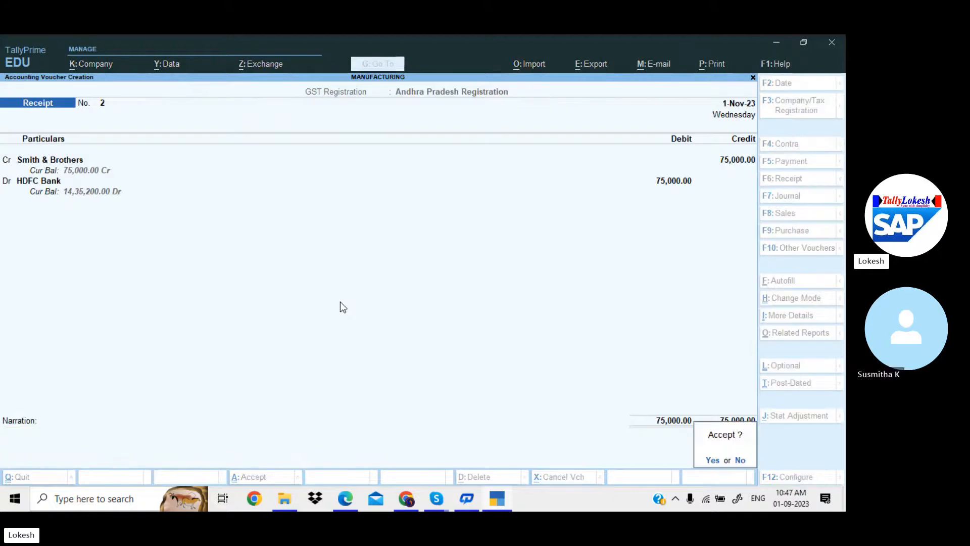
key(Return)
key(alt+Tab)
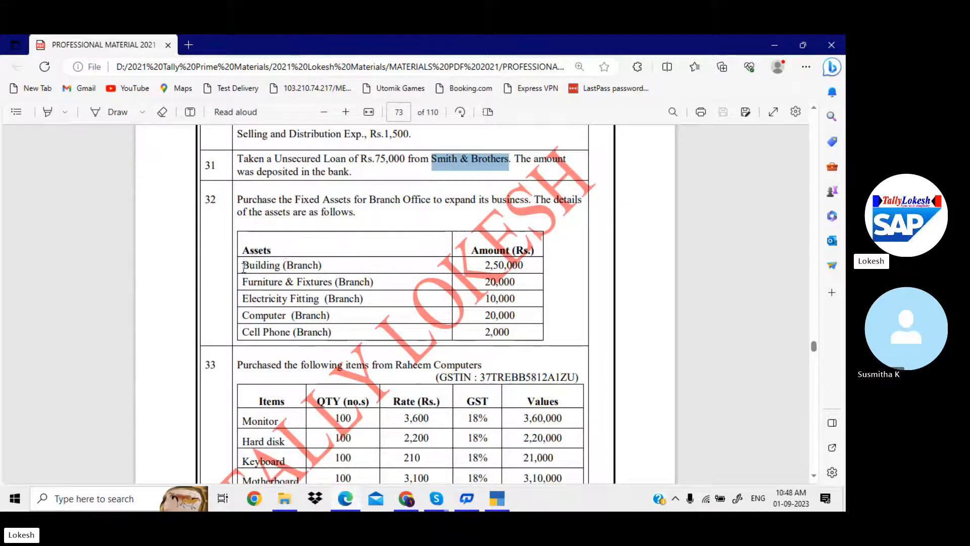
Step: Copy the asset name Building (Branch) from transaction 32 and start a Journal voucher in TallyPrime
drag(243, 267, 332, 334)
right_click(400, 204)
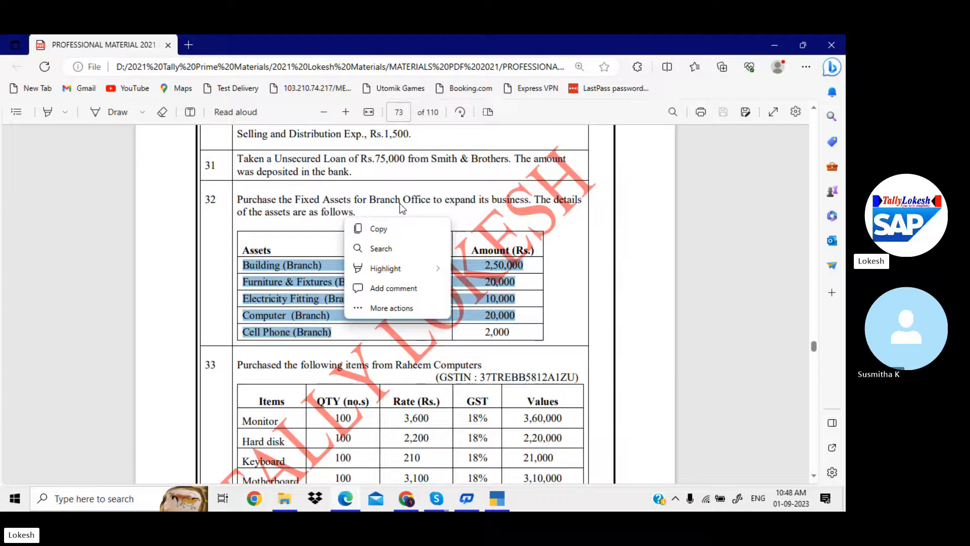
click(235, 335)
click(264, 274)
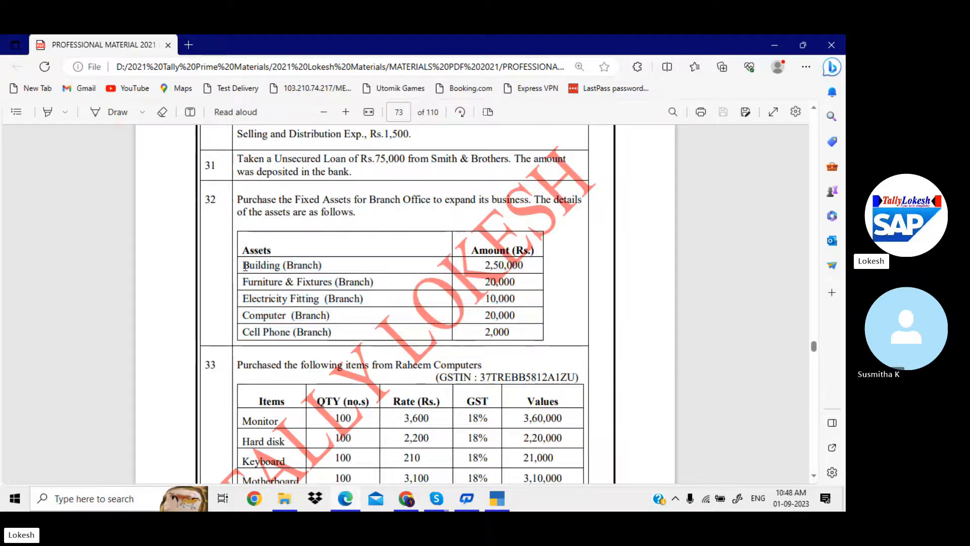
drag(245, 267, 330, 270)
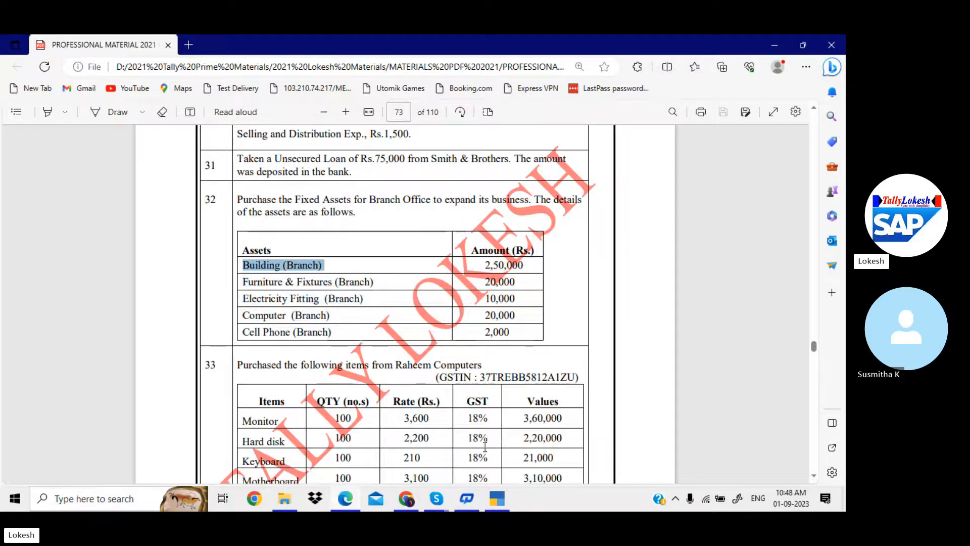
click(497, 498)
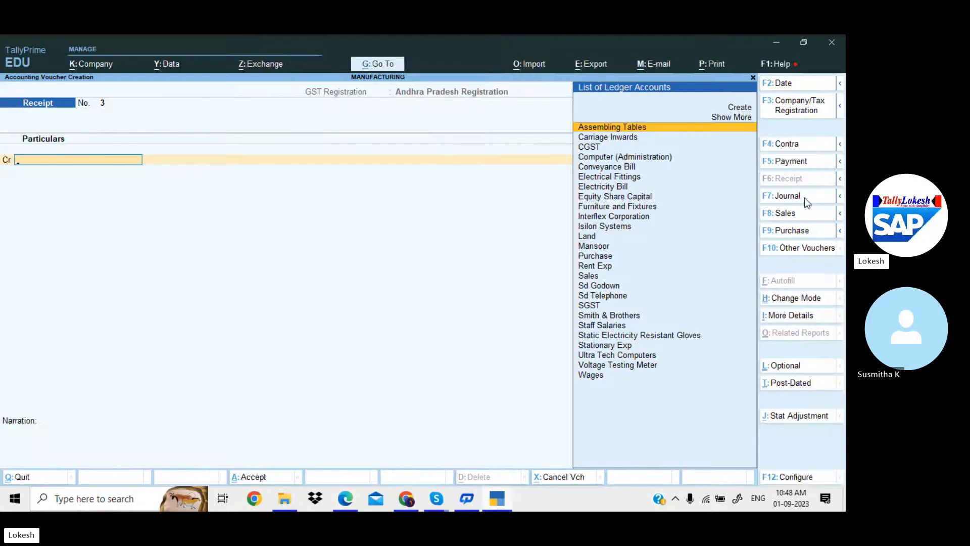
click(799, 196)
Step: Create the ledger Building (Branch) under Fixed Assets from within the journal voucher, keeping the other default details
key(alt+c)
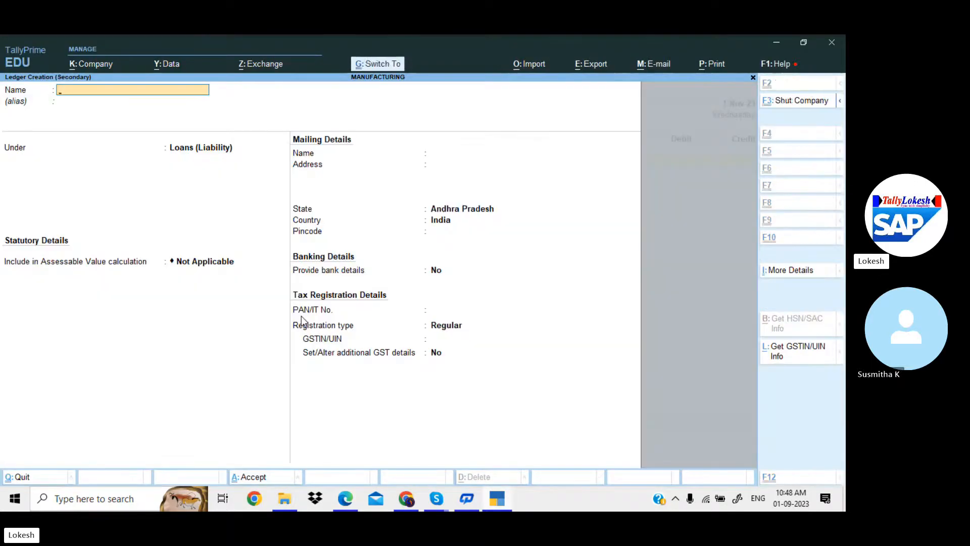
key(ctrl+v)
key(Return)
key(Return)
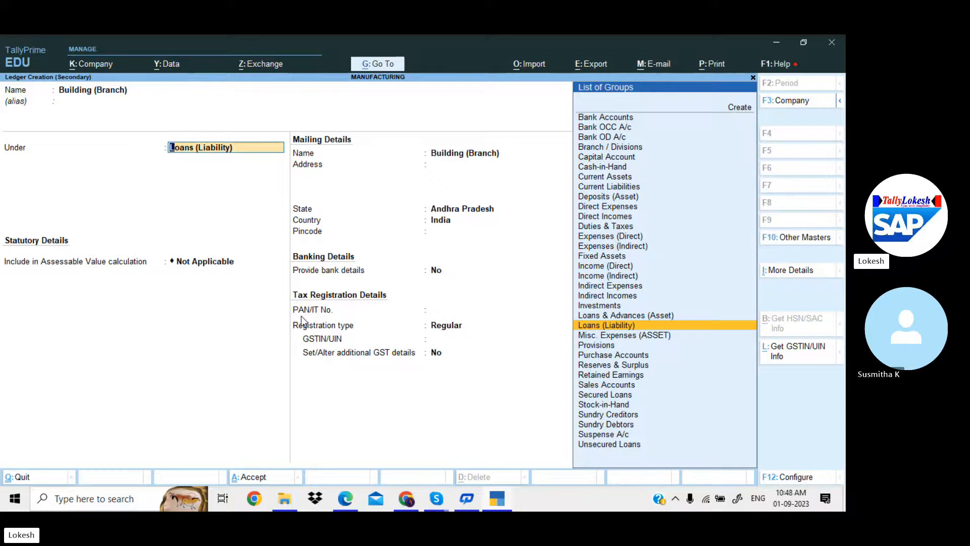
text(f)
key(Return)
key(Return)
key(Return)
key(Return)
key(Return)
key(Return)
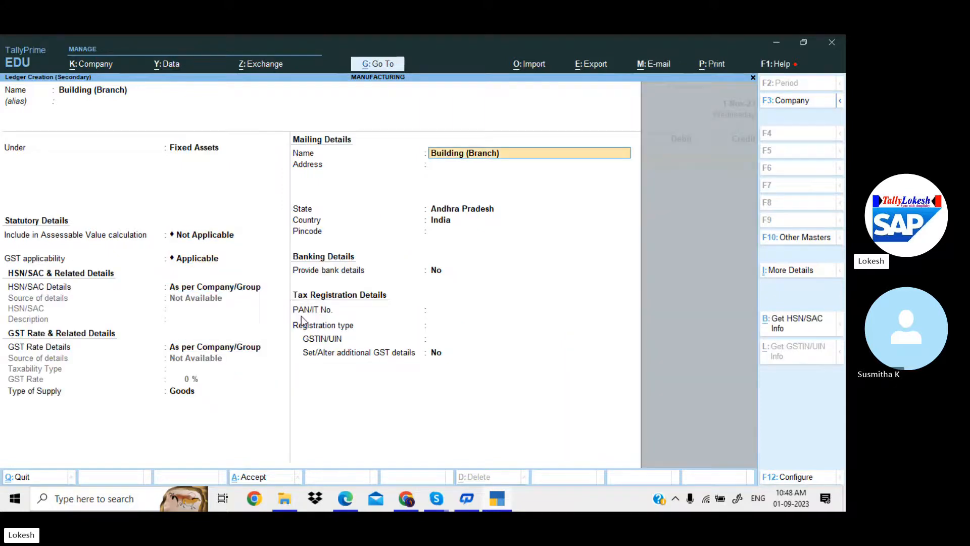
key(Return)
key(Return)
key(Return)
key(Return)
key(Return)
key(Return)
key(Return)
key(Return)
key(Return)
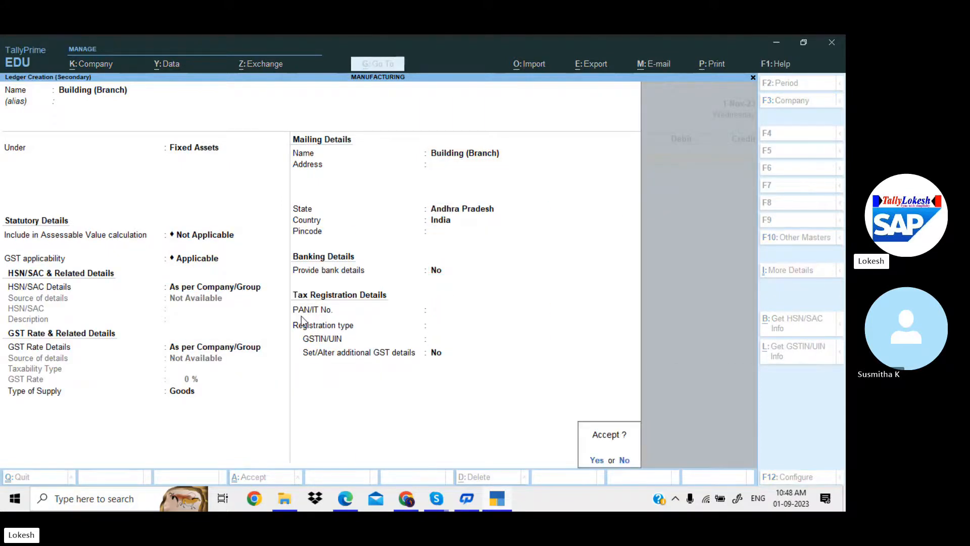
key(Return)
Step: Debit Building (Branch) with 2,50,000 in the journal, checking the amount in the PDF material
key(alt+Tab)
key(alt+Tab)
text(2)
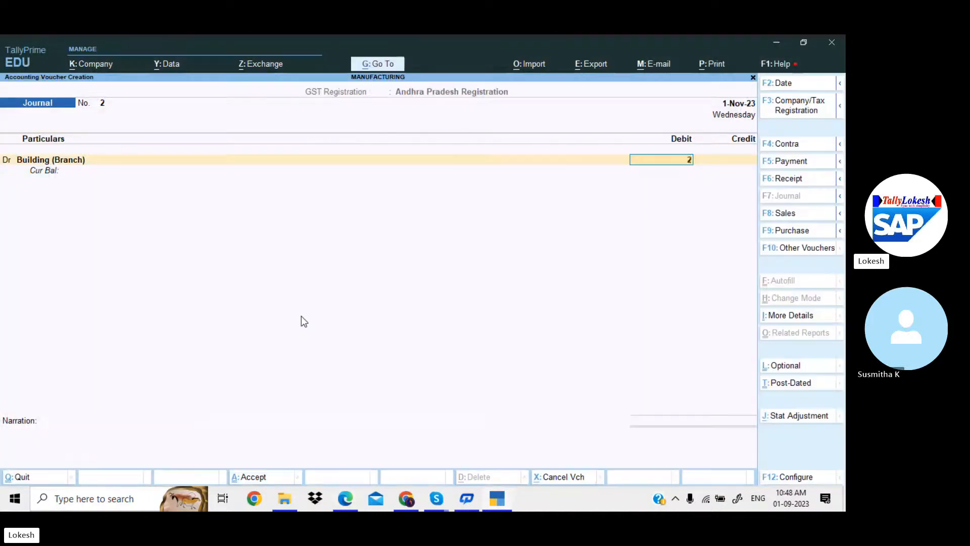
text(,50,000)
key(Return)
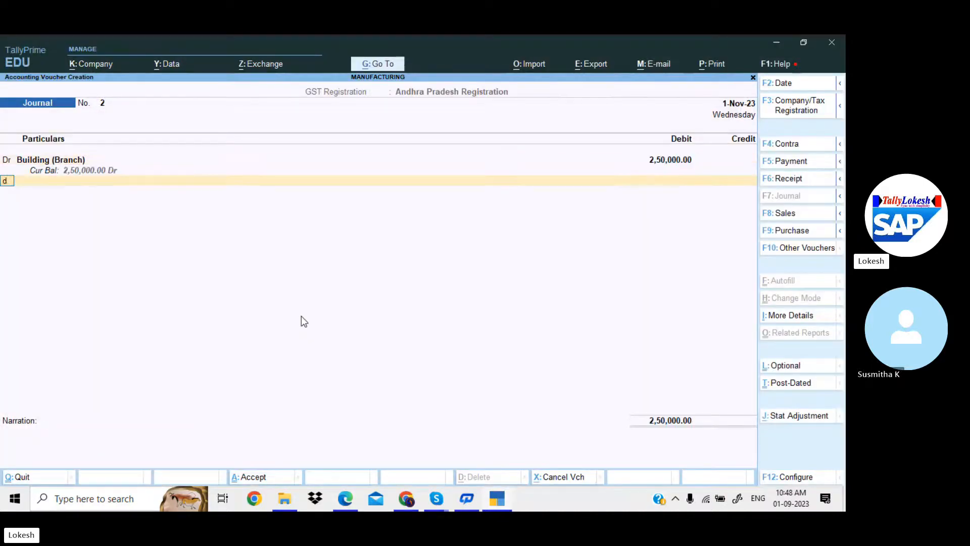
Step: Add a second debit line with a new ledger form and copy the name Furniture & Fixtures (Branch) from transaction 32
key(Return)
key(alt+c)
key(alt+Tab)
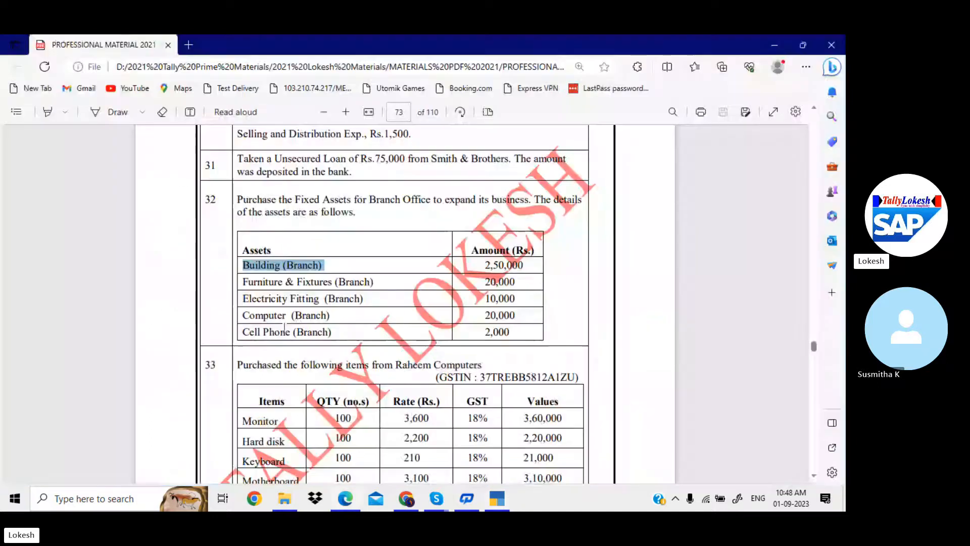
drag(244, 282, 375, 282)
right_click(378, 281)
click(404, 155)
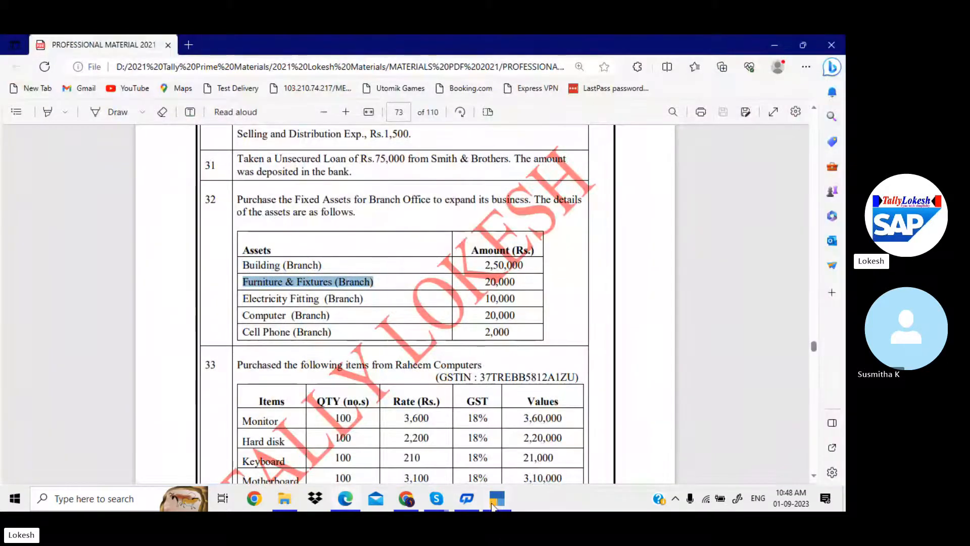
click(495, 500)
key(ctrl+alt+v)
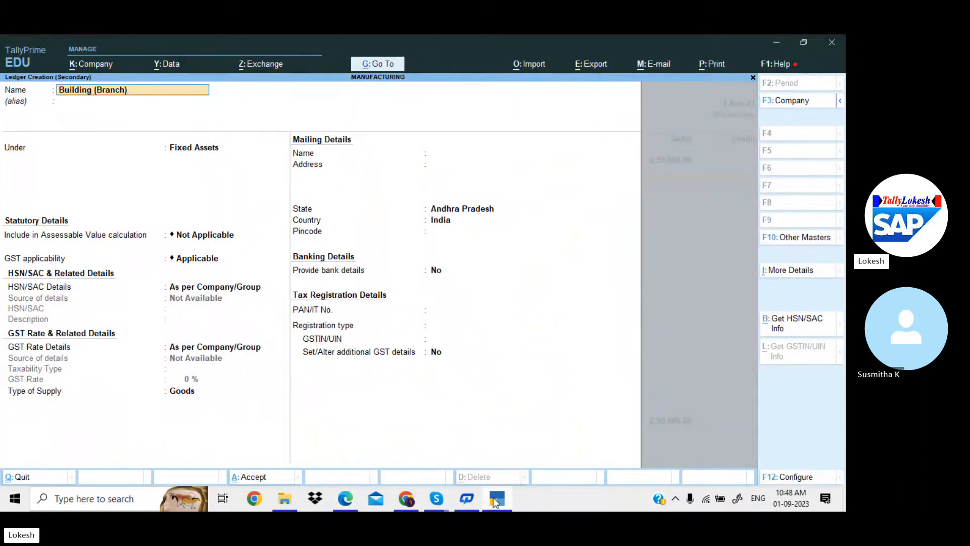
key(BackSpace)
key(BackSpace)
click(495, 500)
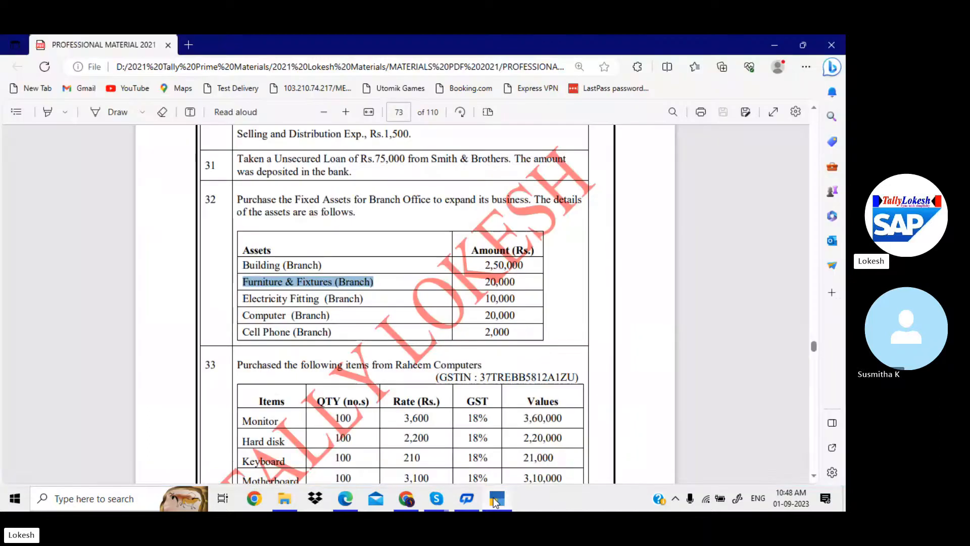
click(495, 499)
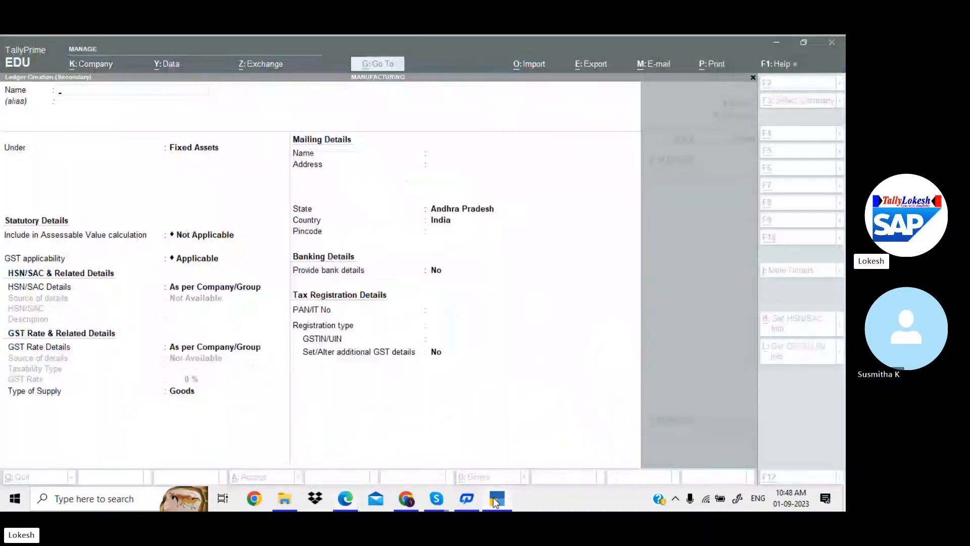
Step: Create the ledger Furniture & Fixtures (Branch) under Fixed Assets with the default statutory and mailing details
key(ctrl+alt+v)
key(Return)
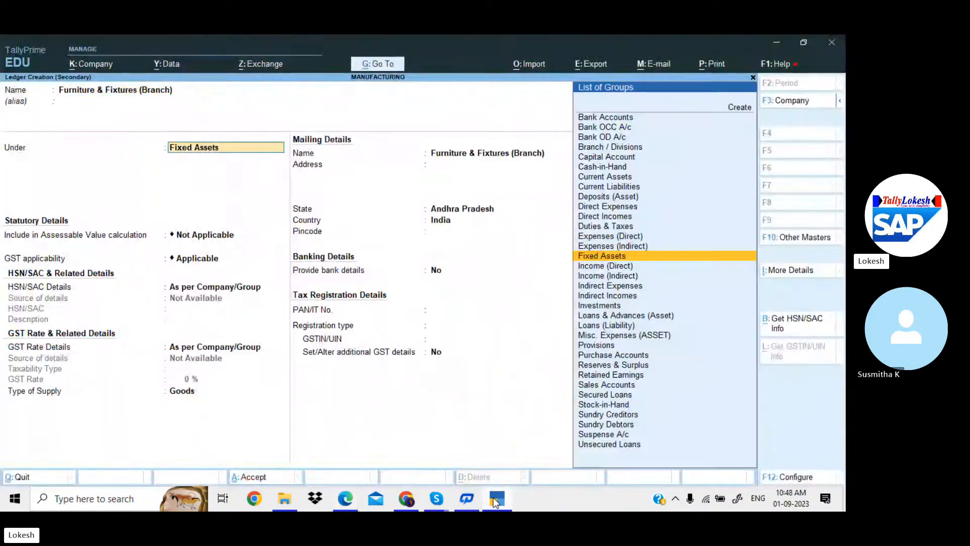
key(Return)
key(Return)
key(Return)
key(Return)
key(Return)
key(Return)
key(Return)
key(Return)
key(Return)
key(Return)
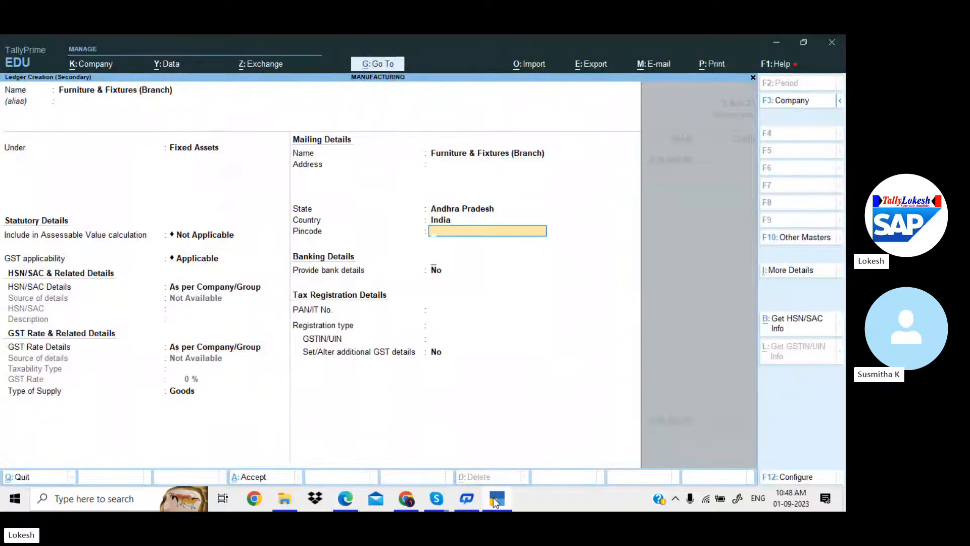
key(ctrl+a)
Step: Check the furniture amount in the PDF material and debit Furniture & Fixtures (Branch) with 20,000 in the journal
click(493, 498)
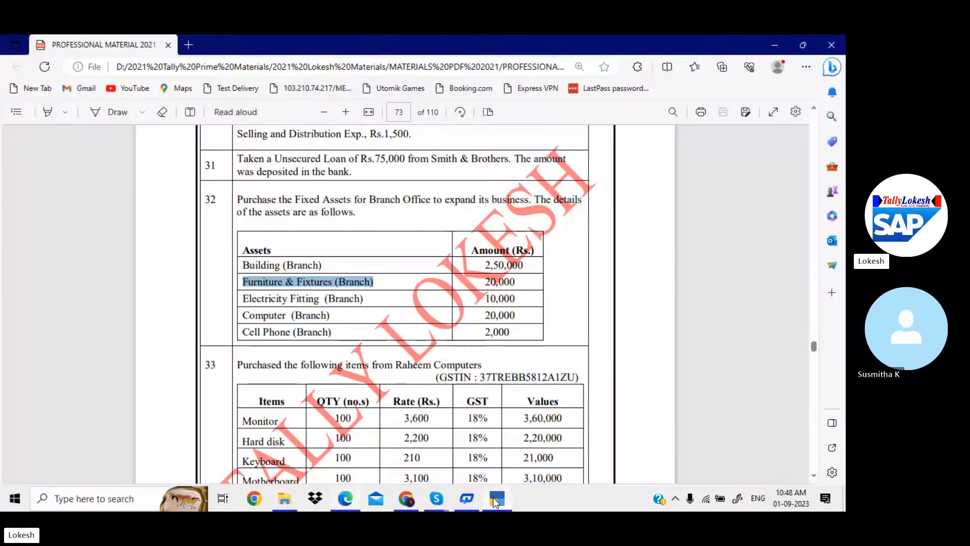
click(493, 498)
text(20,000)
key(Return)
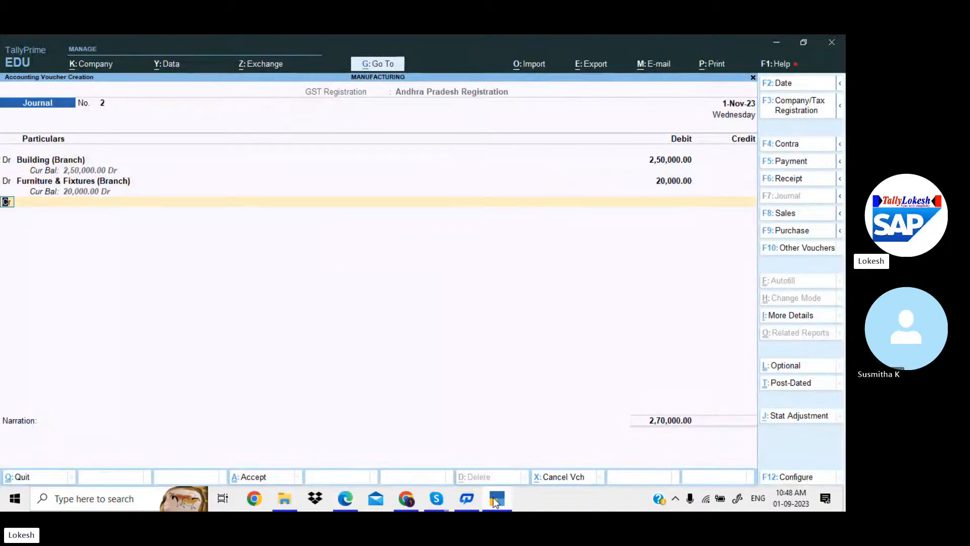
Step: Create the ledger Branch Office under Branch / Divisions for the journal's credit line, keeping the default mailing and tax details
key(c)
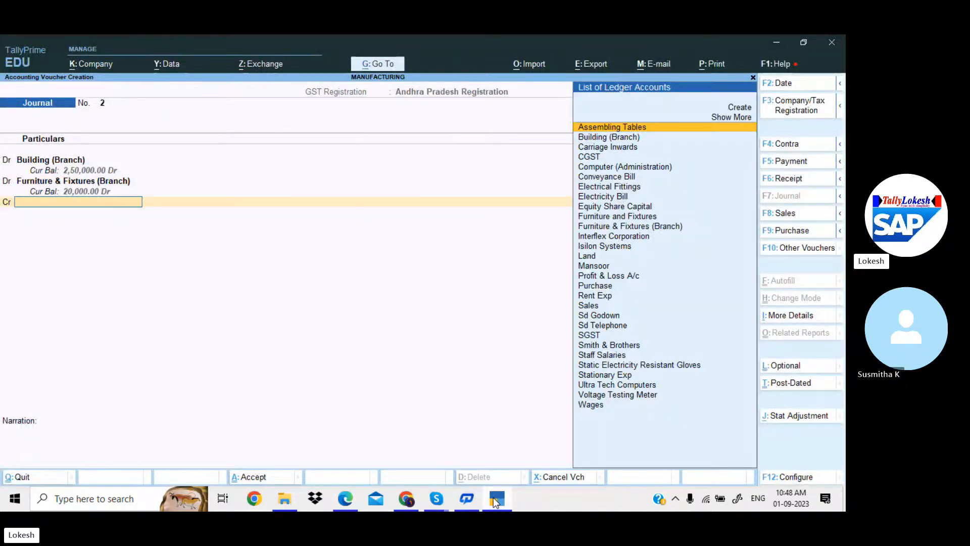
key(alt+c)
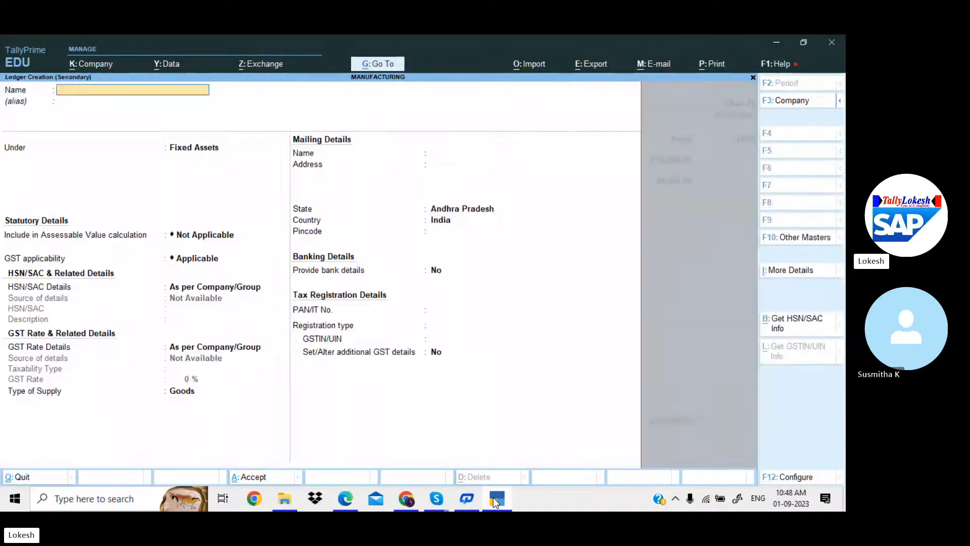
text(Branc)
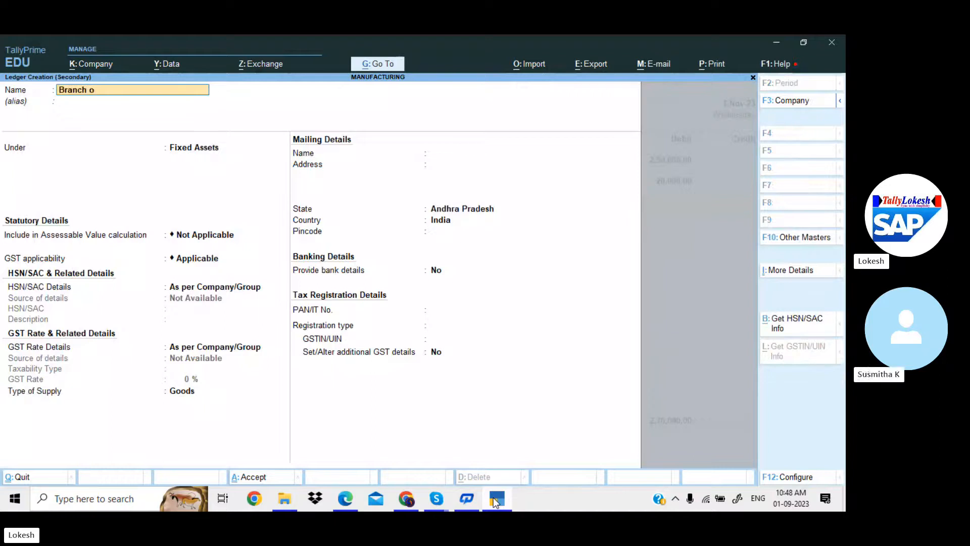
text(h Office)
key(Return)
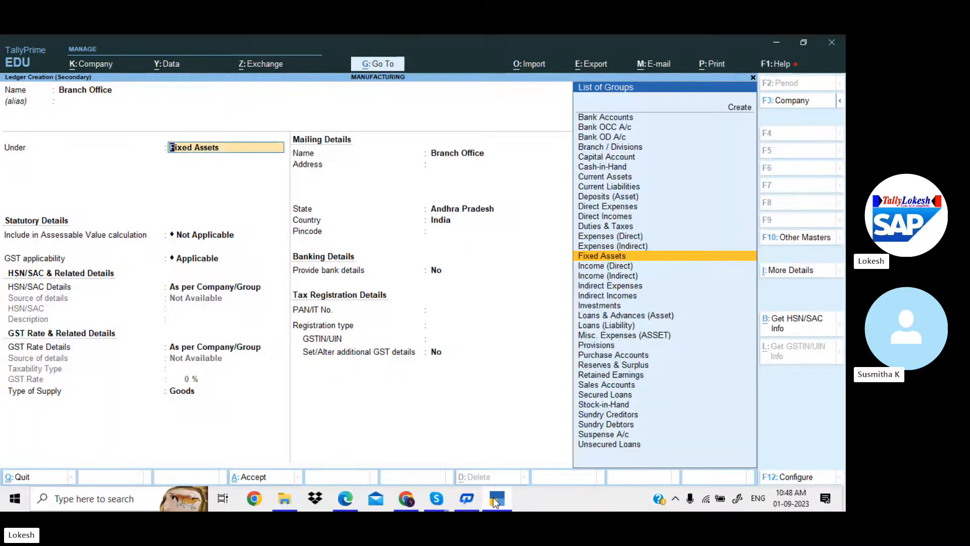
text(Bra)
key(Return)
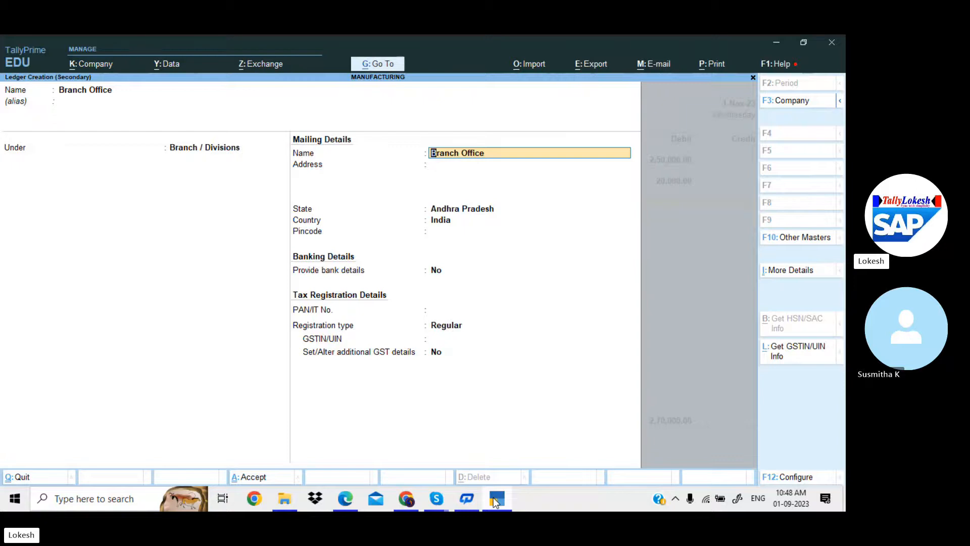
key(BackSpace)
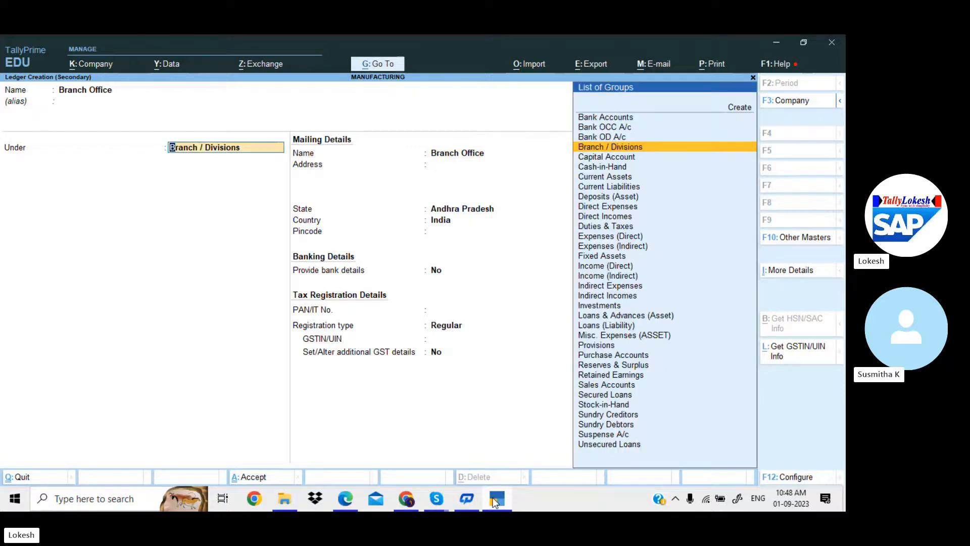
key(Return)
key(Return)
key(Return)
key(Return)
key(Return)
key(Return)
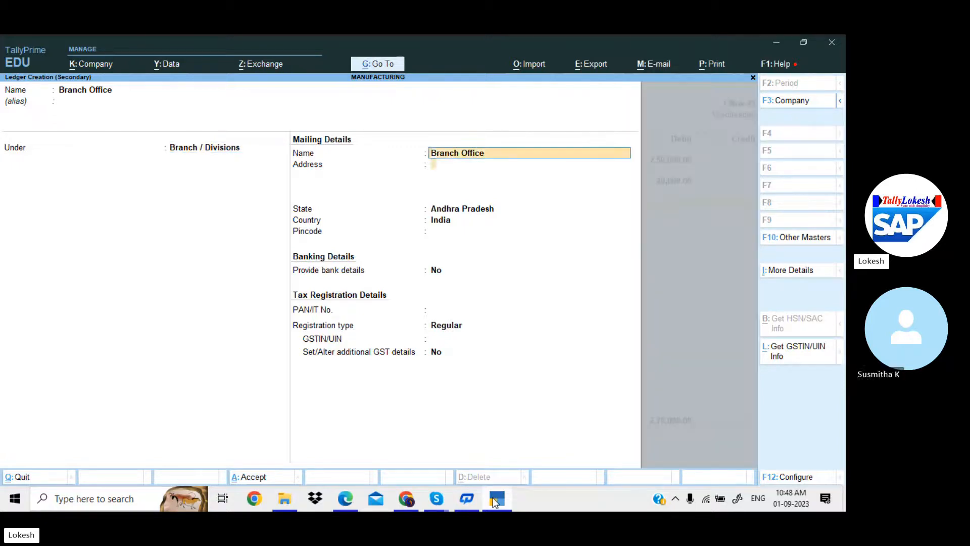
key(Return)
key(Return)
key(Return)
key(Return)
key(Return)
key(Return)
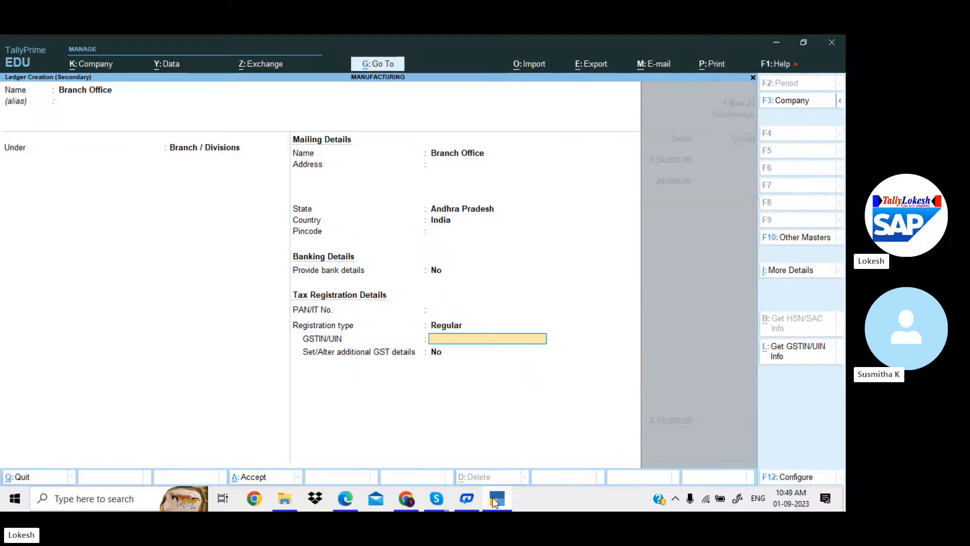
key(Return)
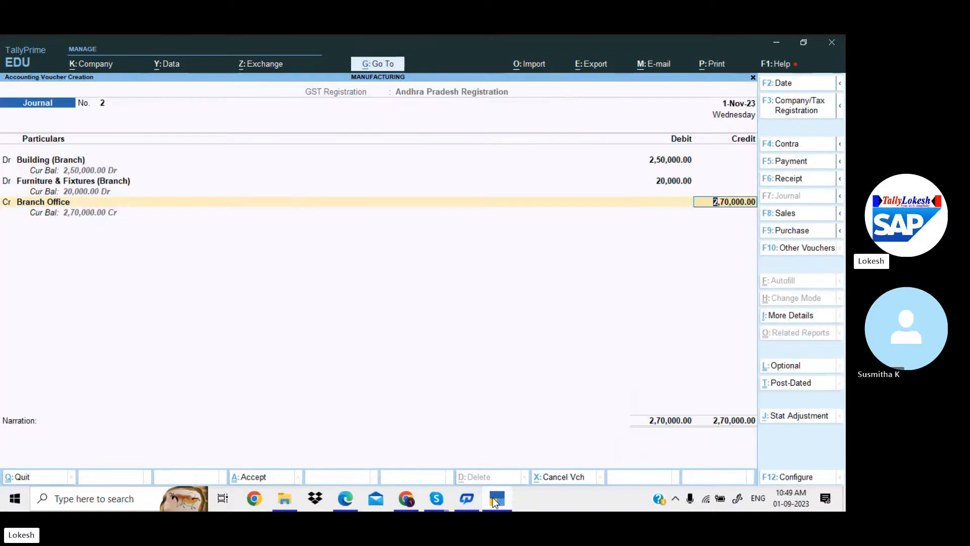
Step: Credit Branch Office with 2,70,000, leave the narration empty, and save the journal voucher
key(Return)
key(Return)
key(Return)
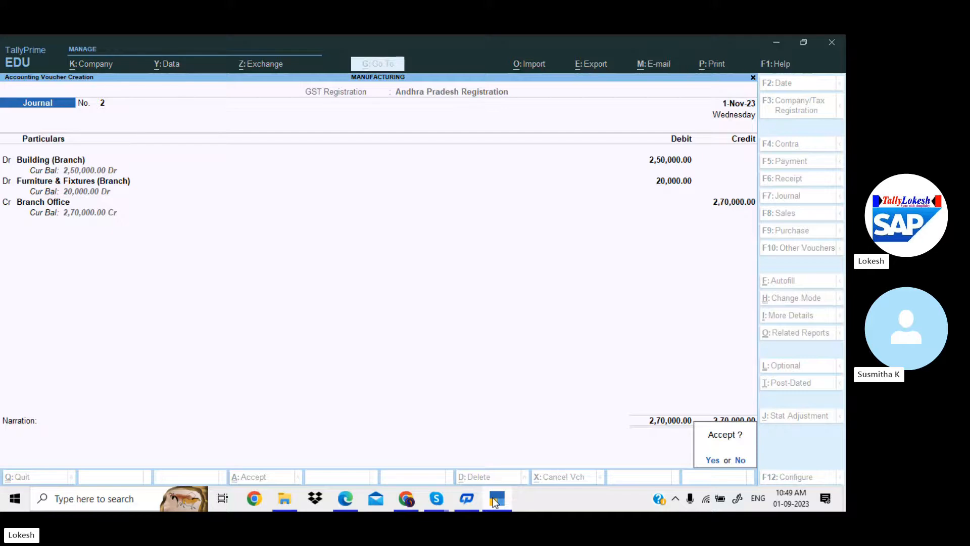
key(Return)
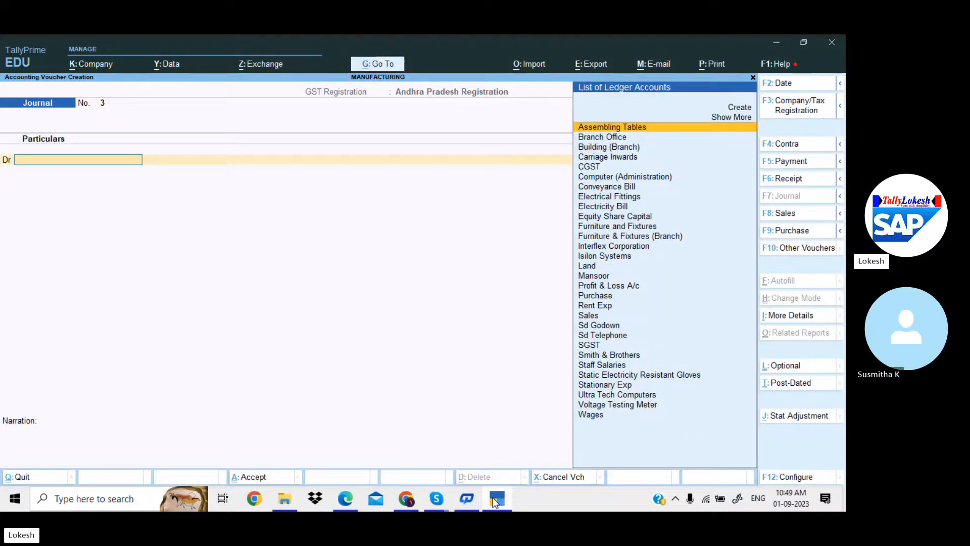
Step: Switch to the PDF material and review transactions 33 to 41, including the Raheem Computers and Spic-N-Span Traders purchase items
click(493, 497)
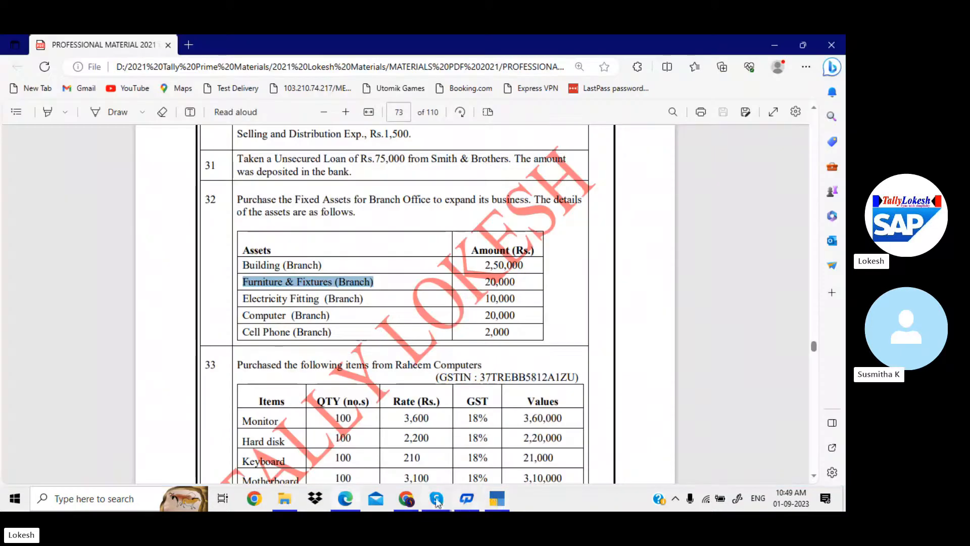
scroll(361, 353, down, 2)
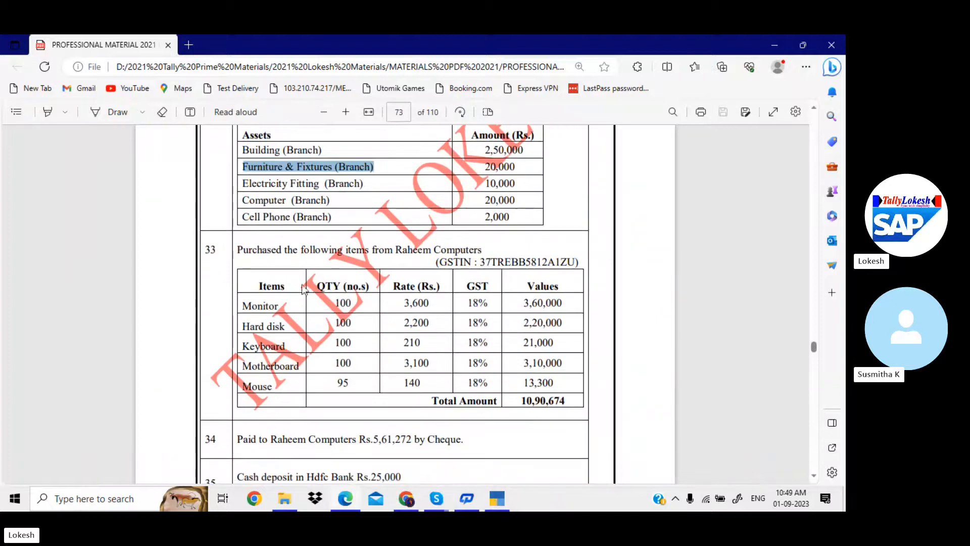
click(277, 287)
drag(276, 286, 393, 344)
scroll(393, 343, down, 2)
drag(297, 325, 396, 374)
scroll(397, 374, down, 6)
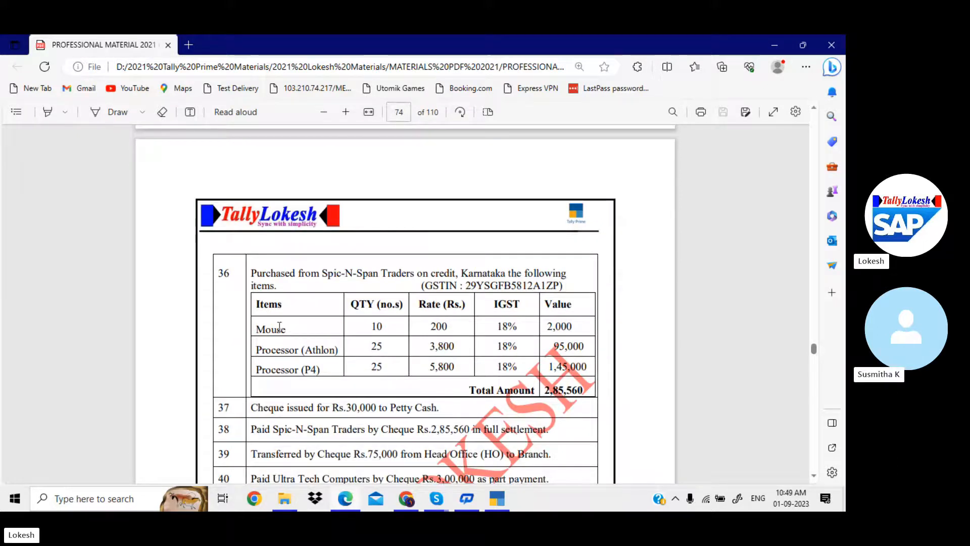
drag(272, 329, 582, 378)
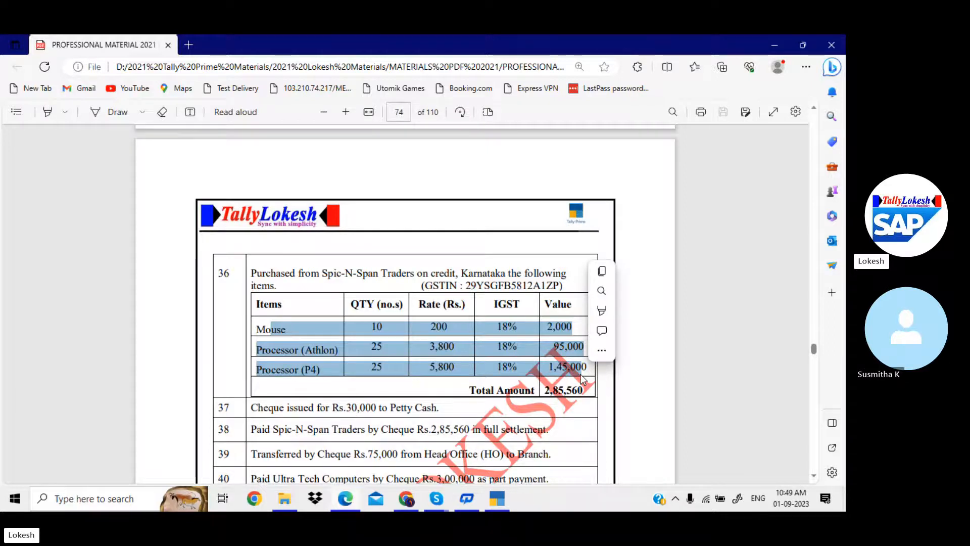
scroll(426, 372, down, 3)
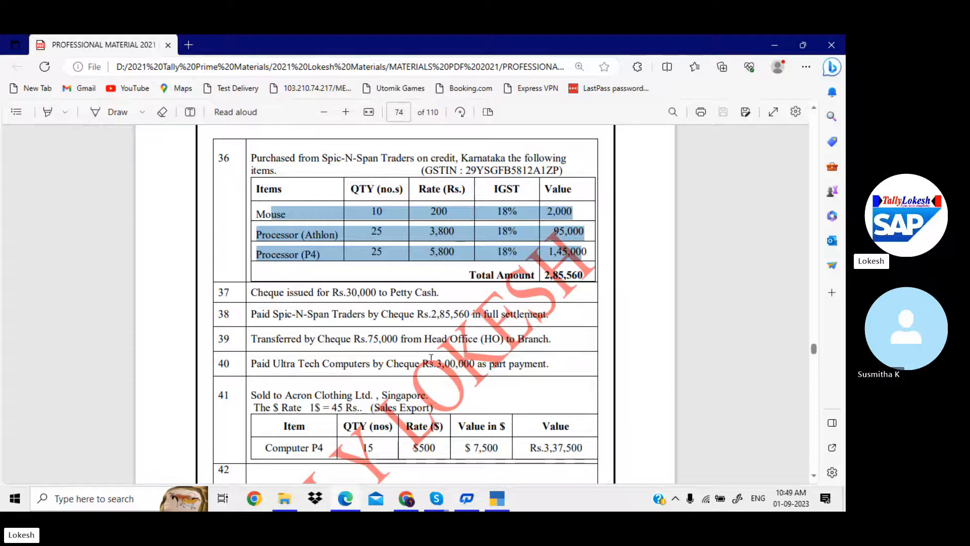
Step: Switch back to TallyPrime and debit Branch Office with 75,000 in the new journal voucher
click(497, 498)
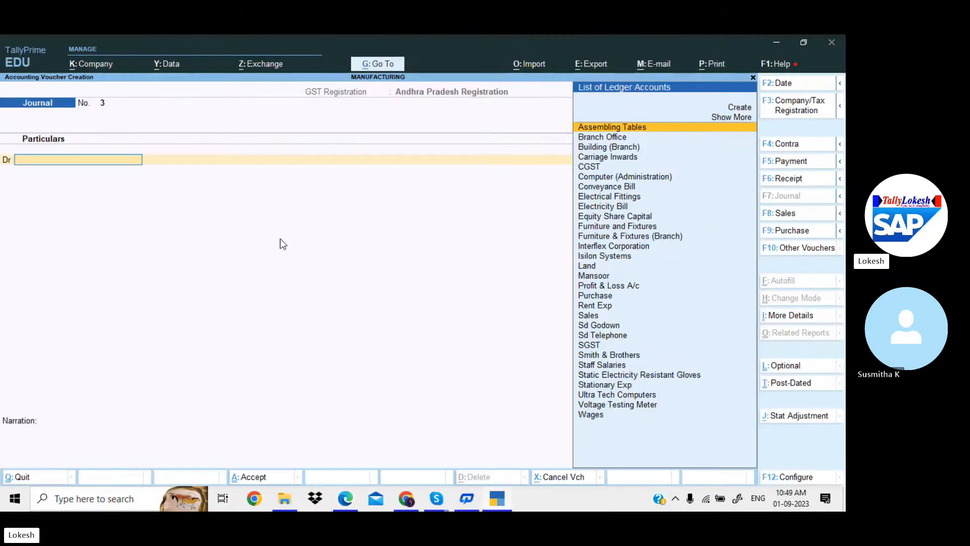
text(bra)
key(Return)
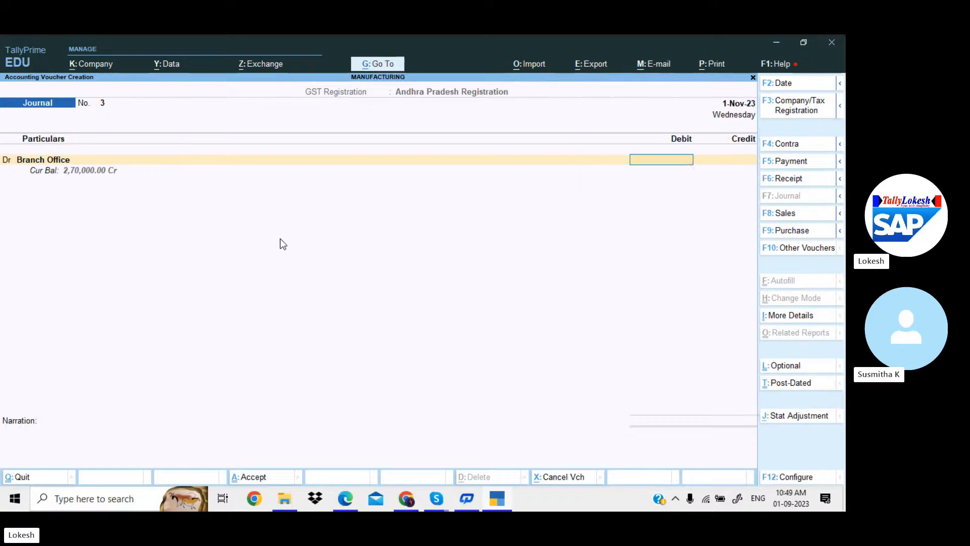
key(alt+Tab)
key(alt+Tab)
text(7)
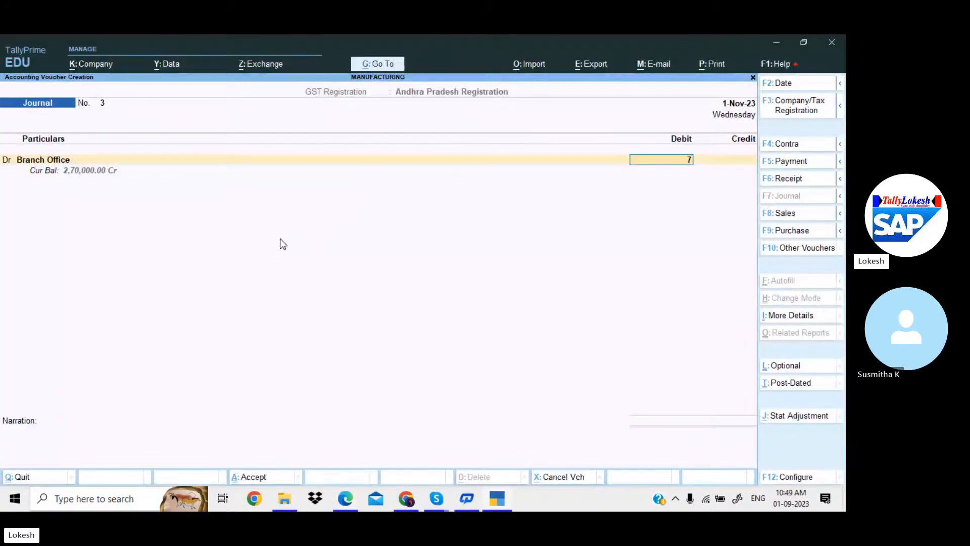
text(5000)
key(Return)
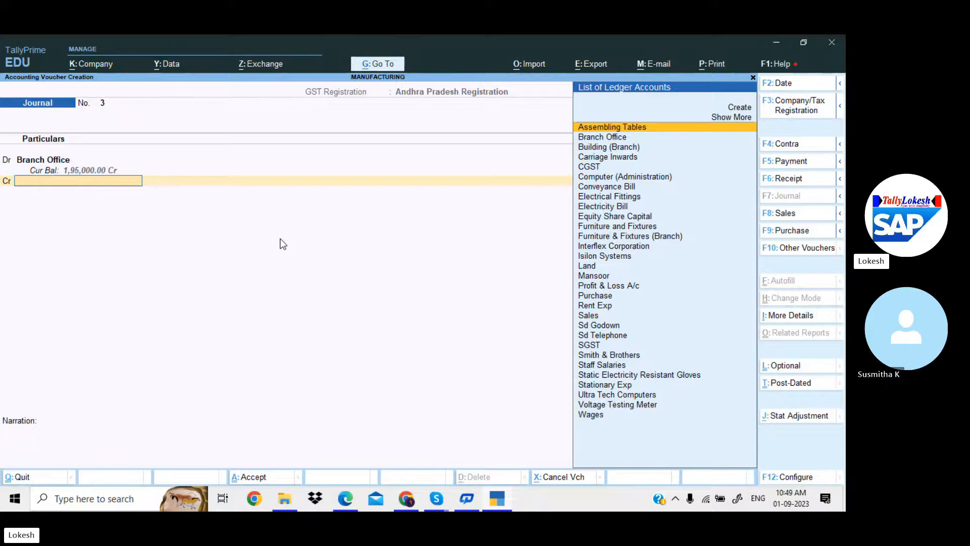
Step: Credit HDFC Bank with 75,000, check the entry against transaction 39 in the PDF, and save the journal voucher without narration
text(h)
key(Return)
key(Return)
key(Return)
key(Return)
key(Return)
key(Return)
key(Return)
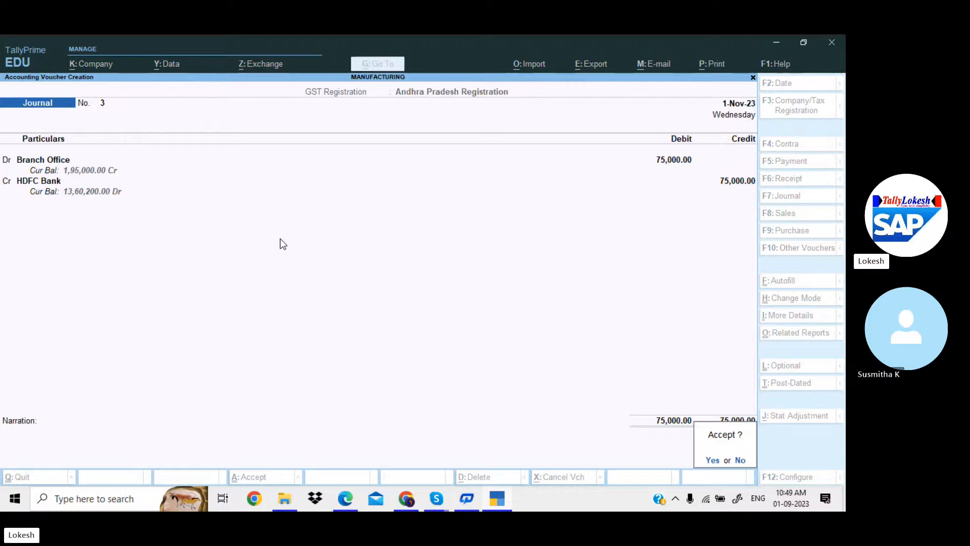
key(alt+Tab)
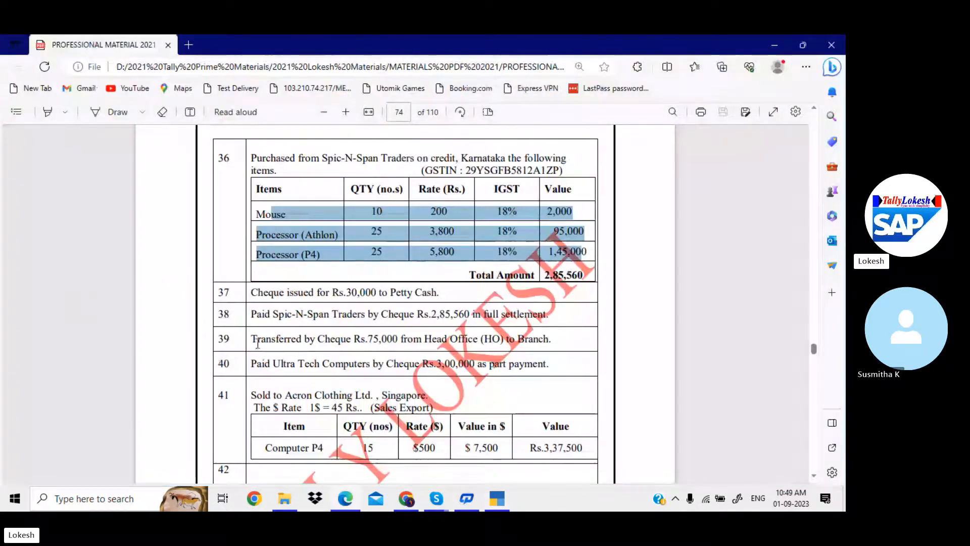
drag(252, 338, 550, 338)
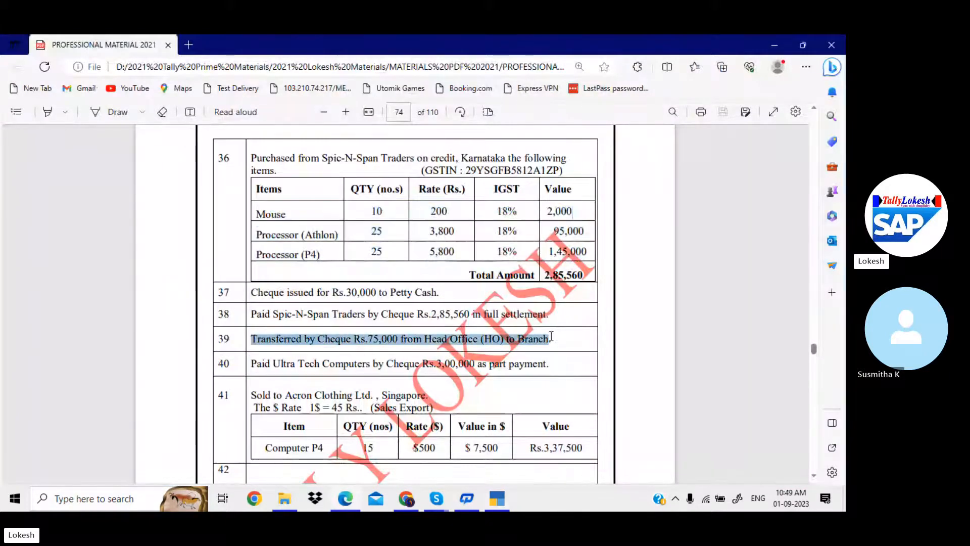
key(alt+Tab)
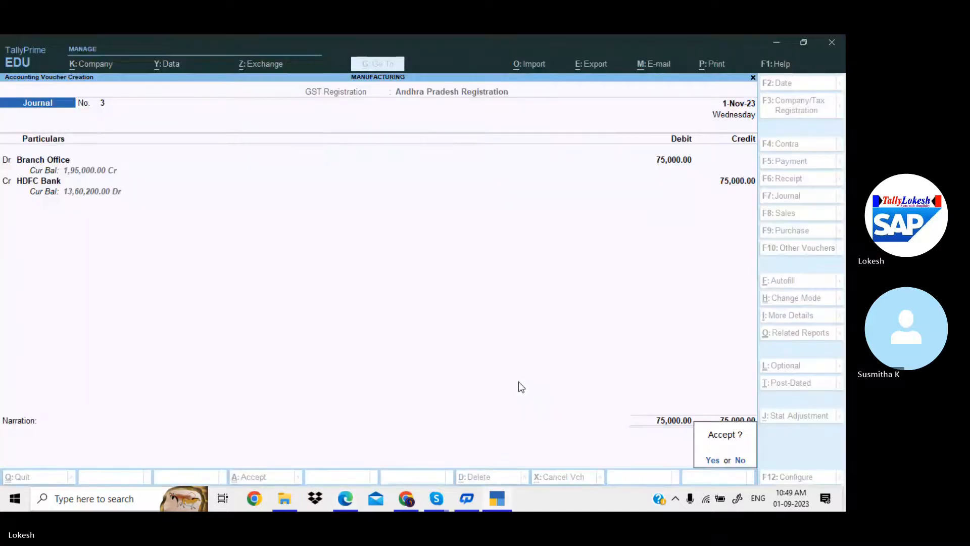
key(Return)
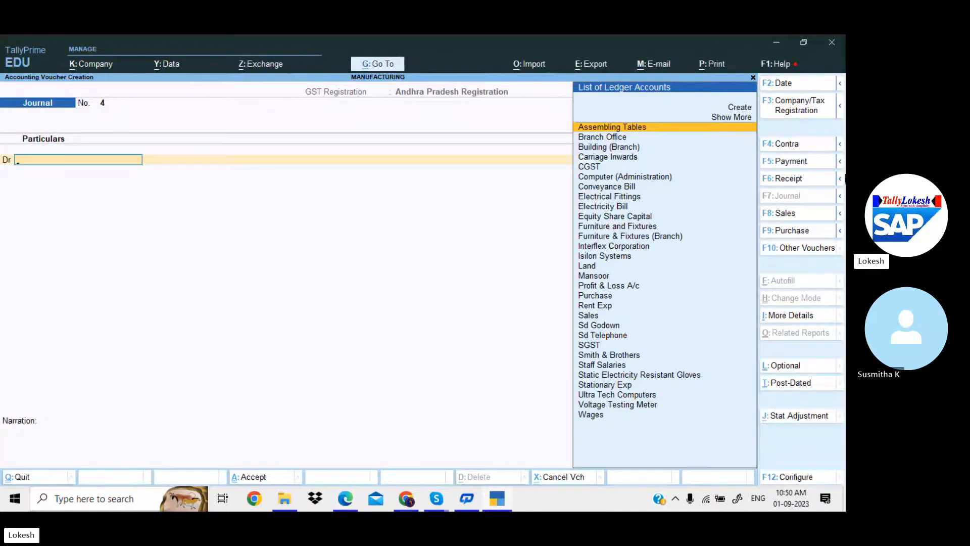
Step: Start a sales voucher and copy the party name Acron Clothing Ltd from transaction 41 in the PDF material
click(807, 214)
key(alt+Tab)
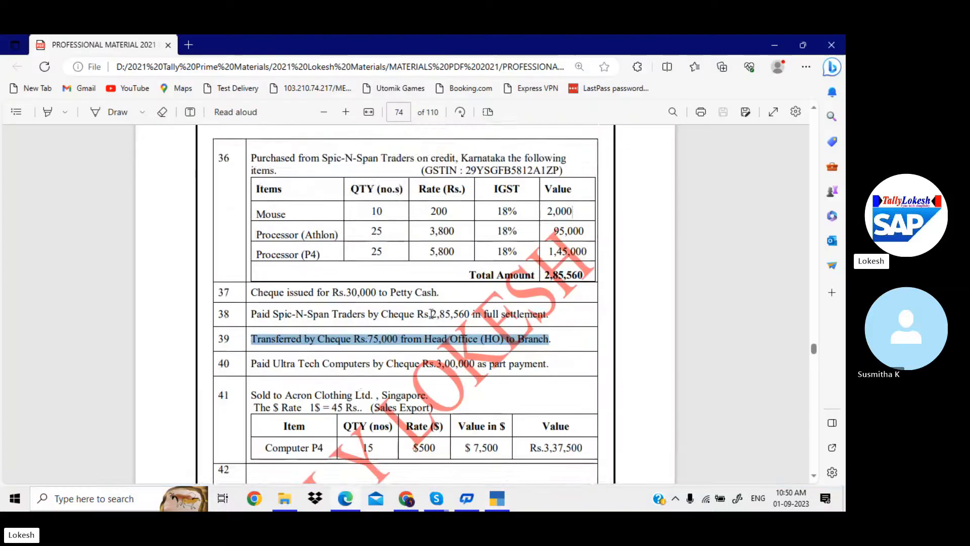
scroll(350, 337, down, 1)
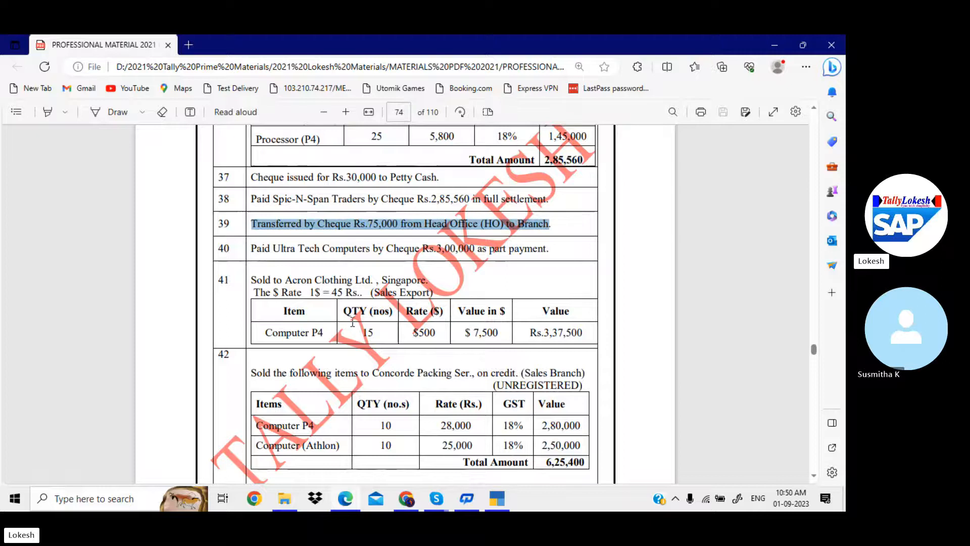
drag(286, 280, 371, 281)
key(ctrl+c)
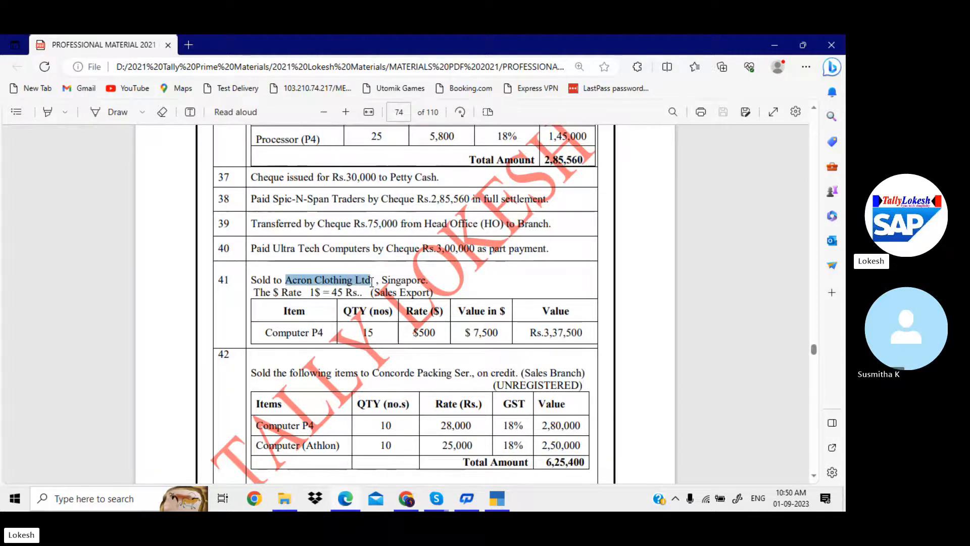
click(497, 499)
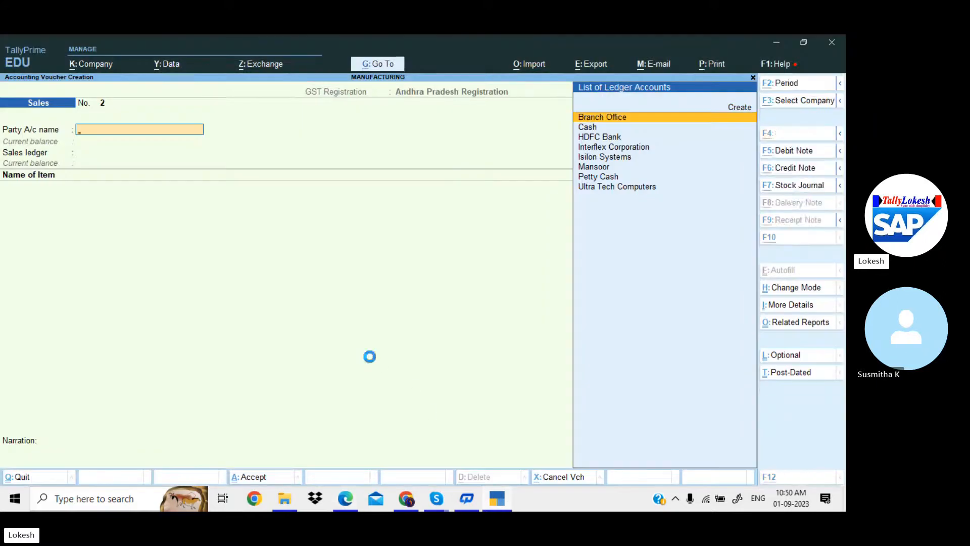
Step: Create the party ledger Acron Clothing Ltd under Sundry Debtors, leaving the alias and address empty
key(alt+c)
key(ctrl+v)
key(Return)
key(Return)
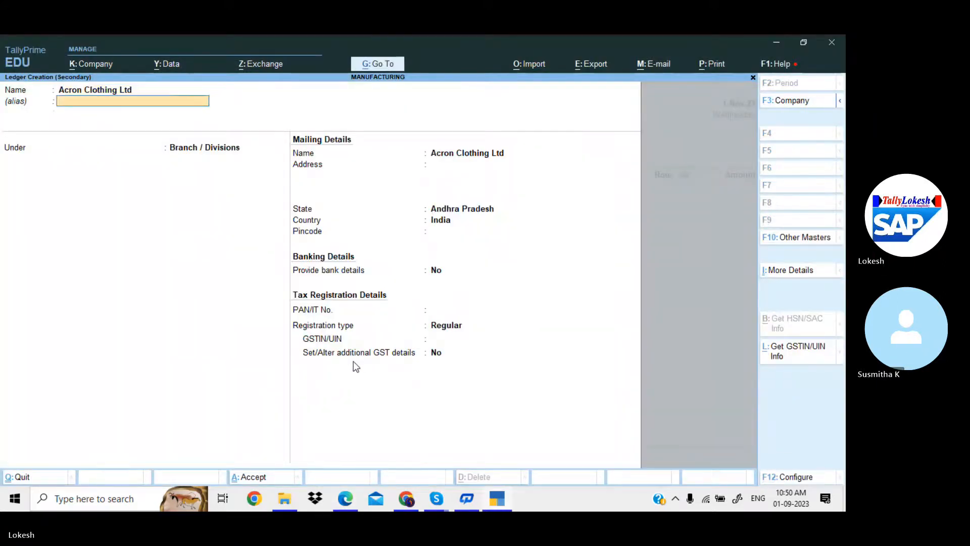
text(Sun)
key(Down)
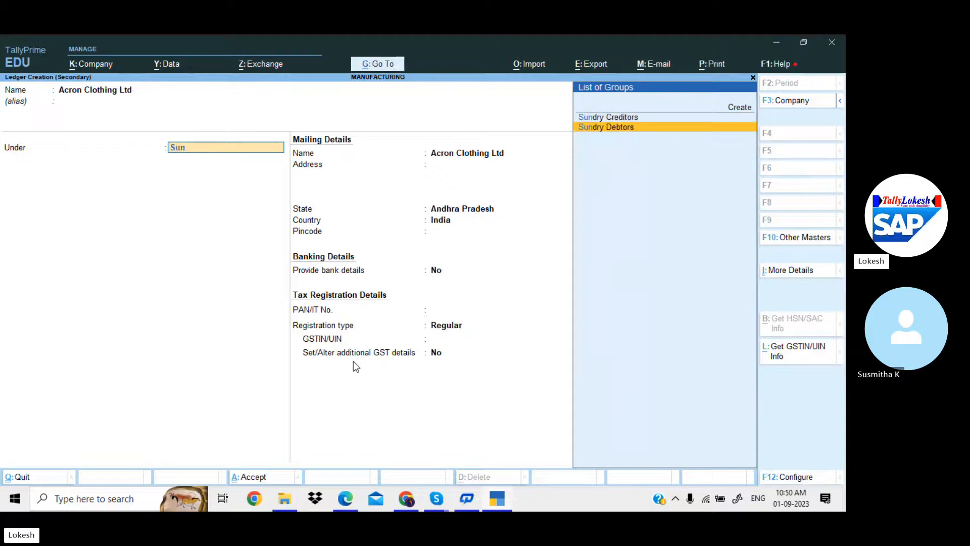
key(Return)
key(Return)
key(Return)
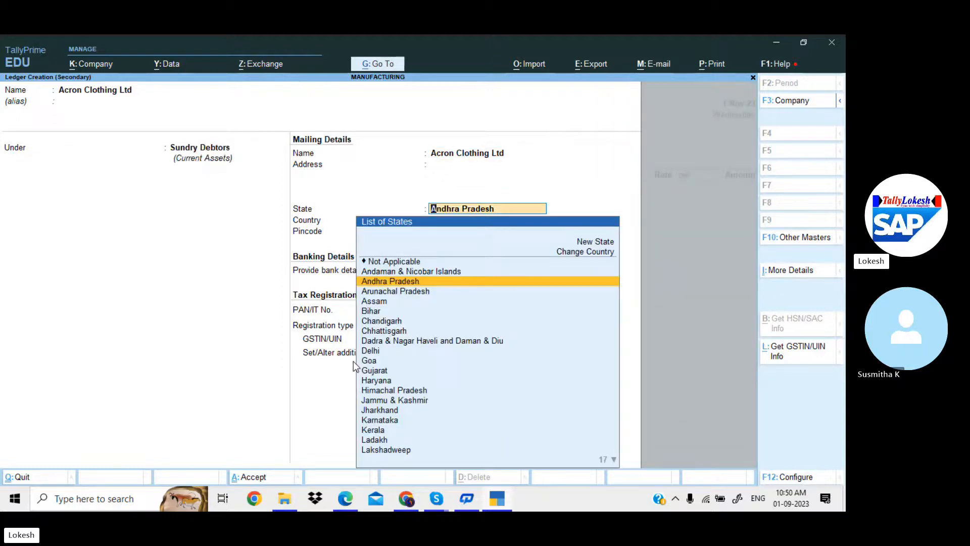
Step: Try setting the party ledger's country to Singapore, keeping the state as Andhra Pradesh
key(Return)
key(BackSpace)
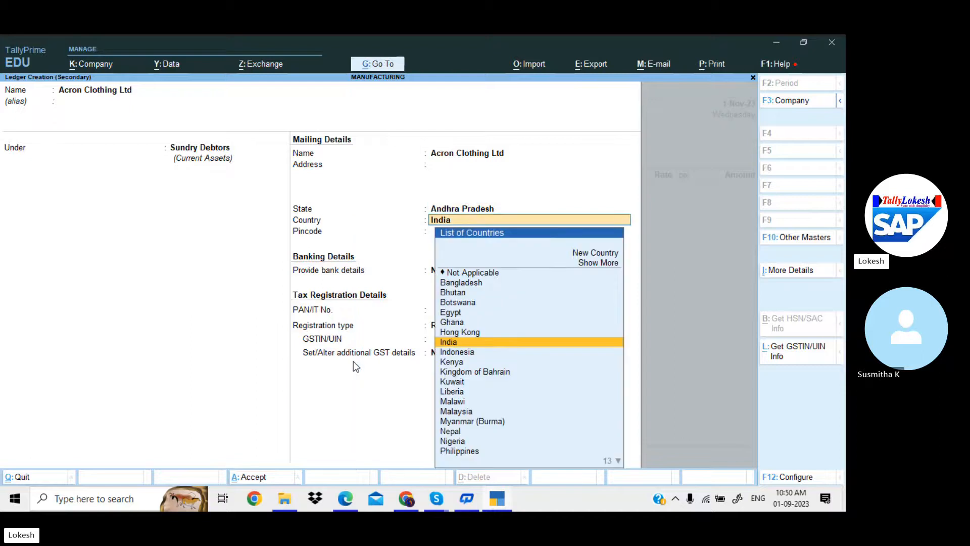
text(sin)
key(Return)
key(BackSpace)
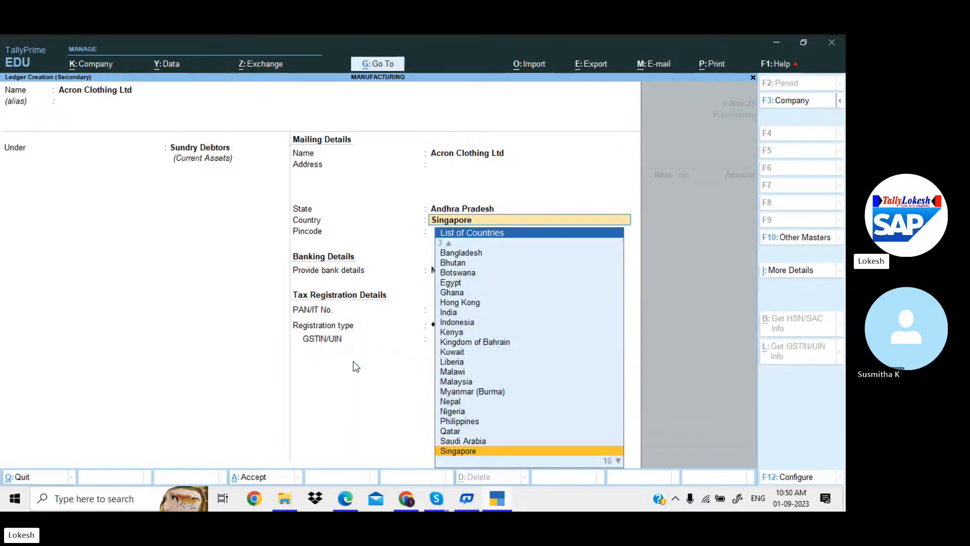
key(BackSpace)
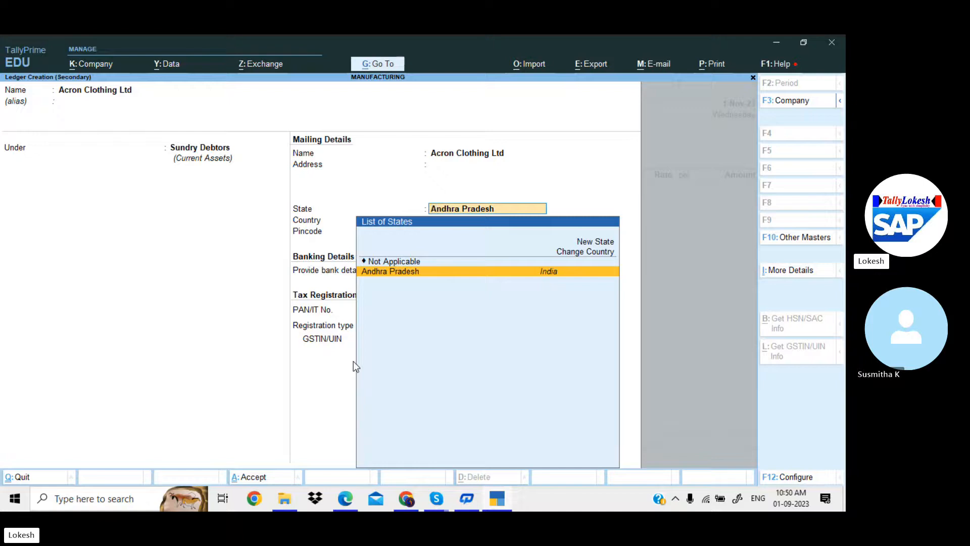
key(Return)
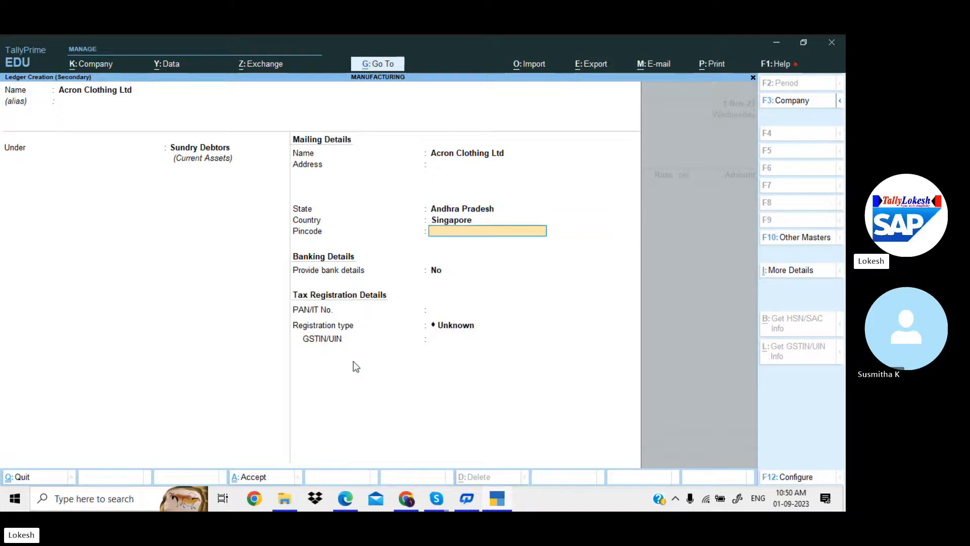
Step: Set the Acron Clothing Ltd ledger's country back to India
key(BackSpace)
key(BackSpace)
key(Return)
key(BackSpace)
text(Ind)
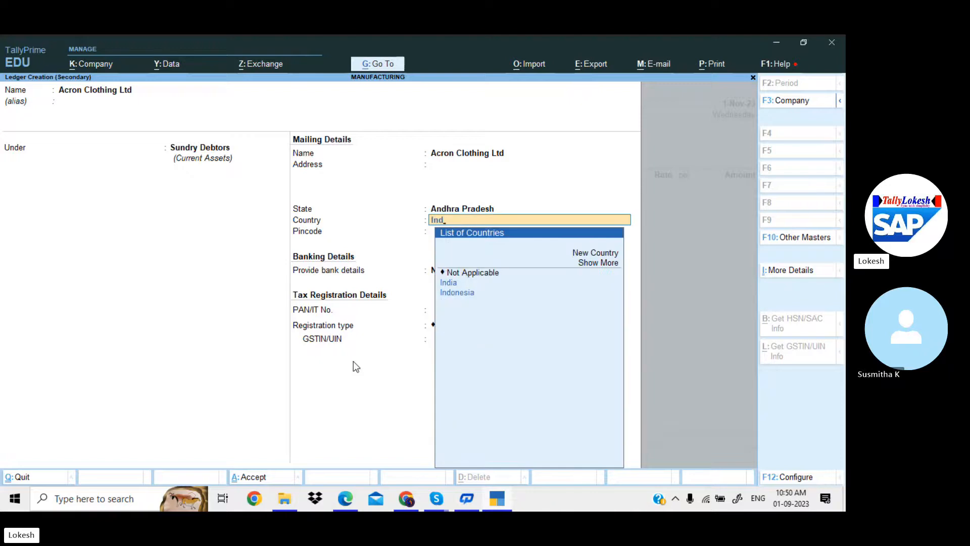
key(Down)
key(Return)
Step: Keep the default bank and tax registration details with the GSTIN empty, and save the Acron Clothing Ltd ledger
key(Return)
key(Return)
key(Return)
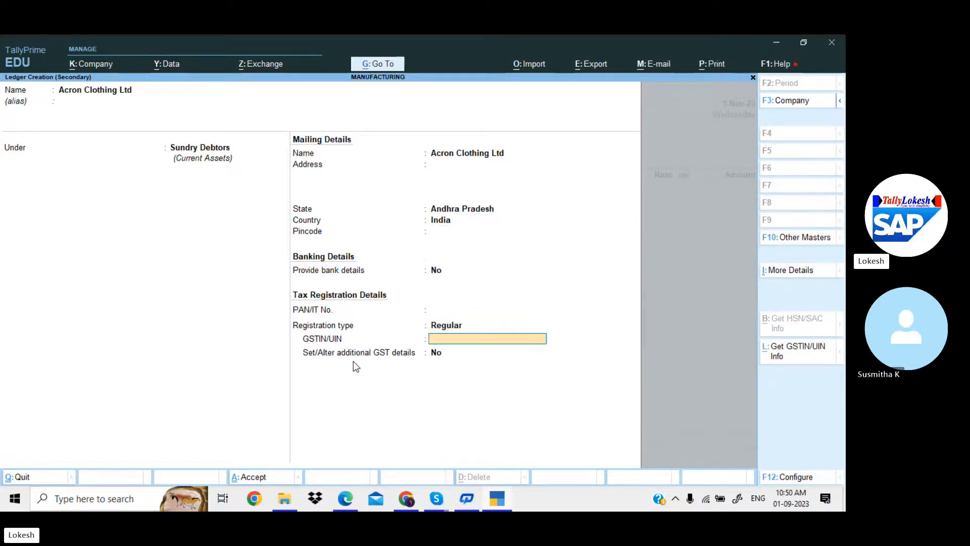
key(Return)
key(Return)
key(Return)
Step: Leave the dispatch details empty and accept the default party details for Acron Clothing Ltd in the sales voucher
key(Return)
key(Return)
key(Return)
key(Return)
key(Return)
key(Return)
key(Return)
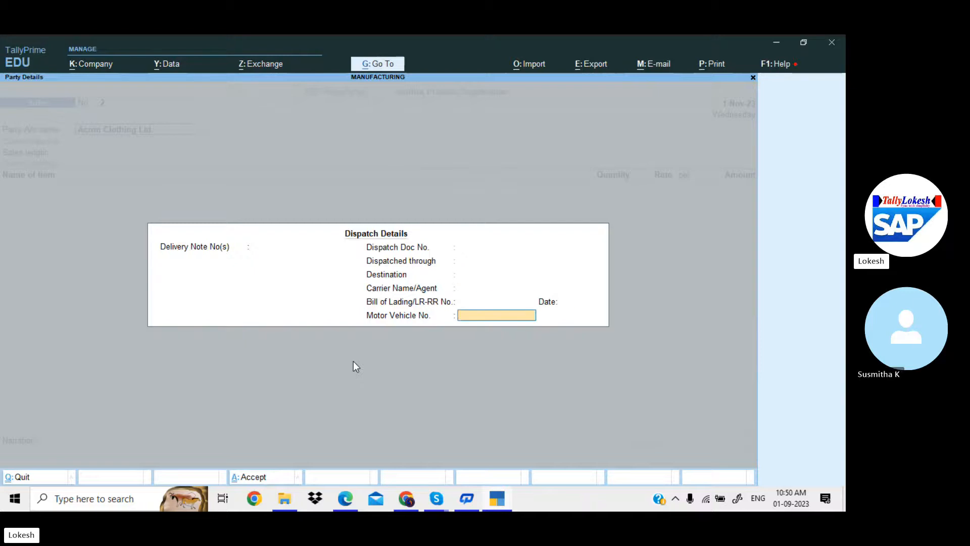
key(Return)
key(Return)
key(Return)
key(Return)
key(Return)
key(Return)
key(Return)
key(Return)
key(Return)
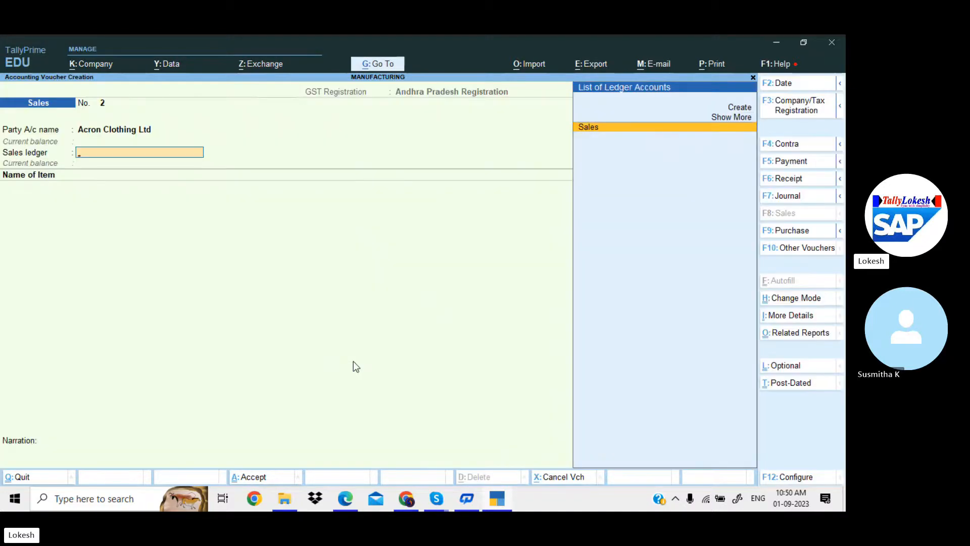
Step: Take the name Sales Export from transaction 41 in the PDF and create a sales ledger with it under Sales Accounts
key(alt+Tab)
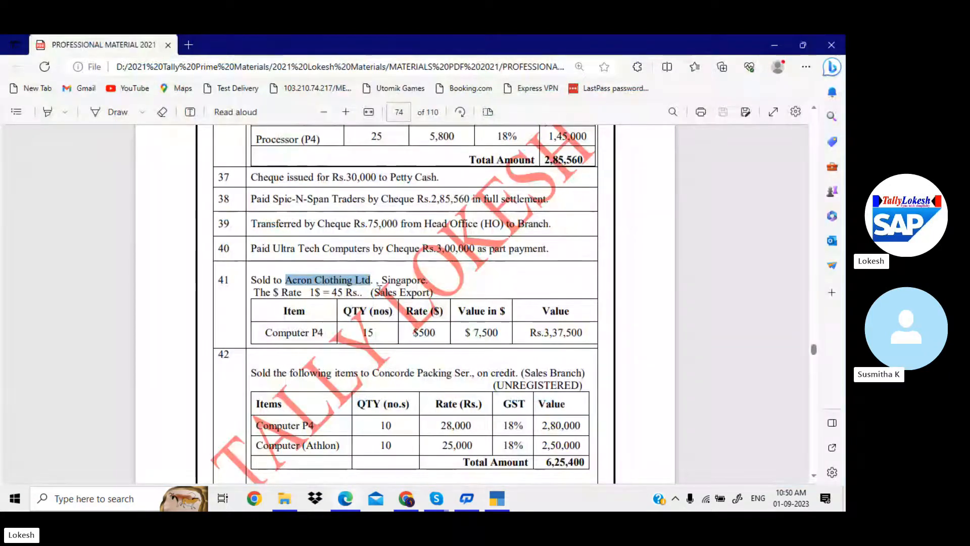
drag(375, 292, 428, 293)
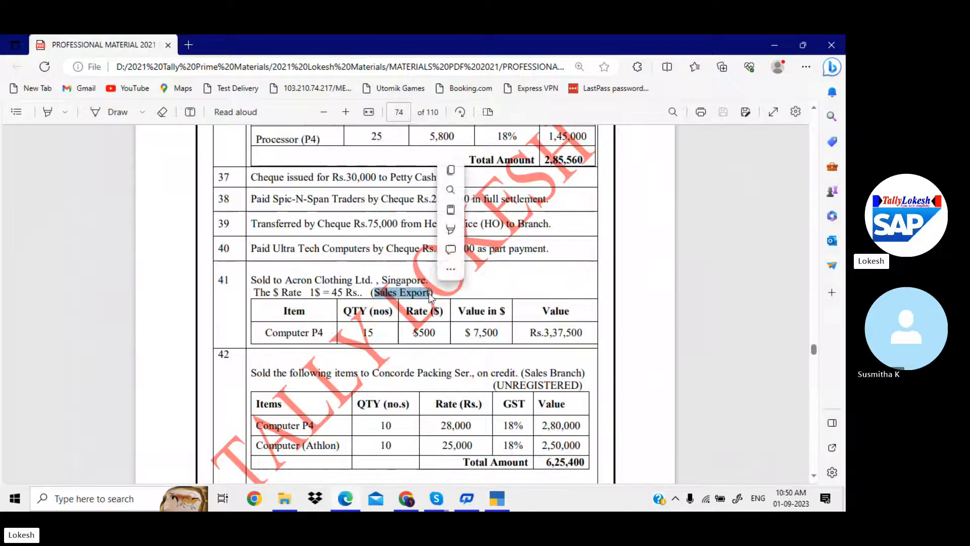
click(497, 500)
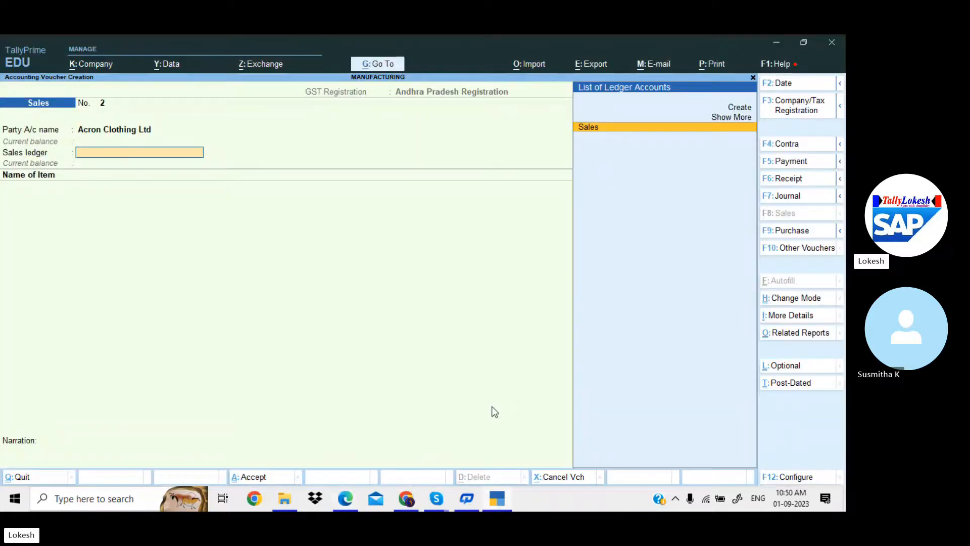
key(alt+c)
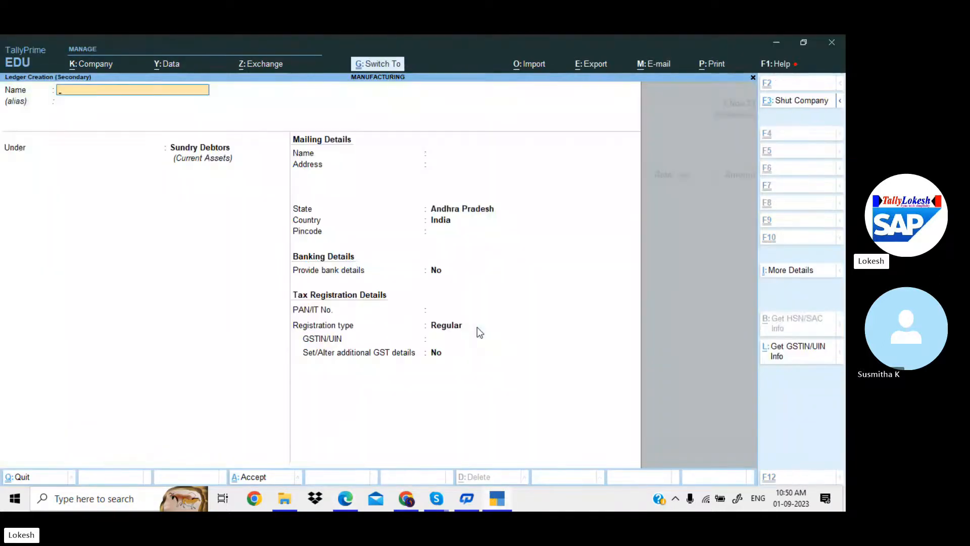
key(ctrl+alt+v)
key(Return)
text(Sa)
key(Return)
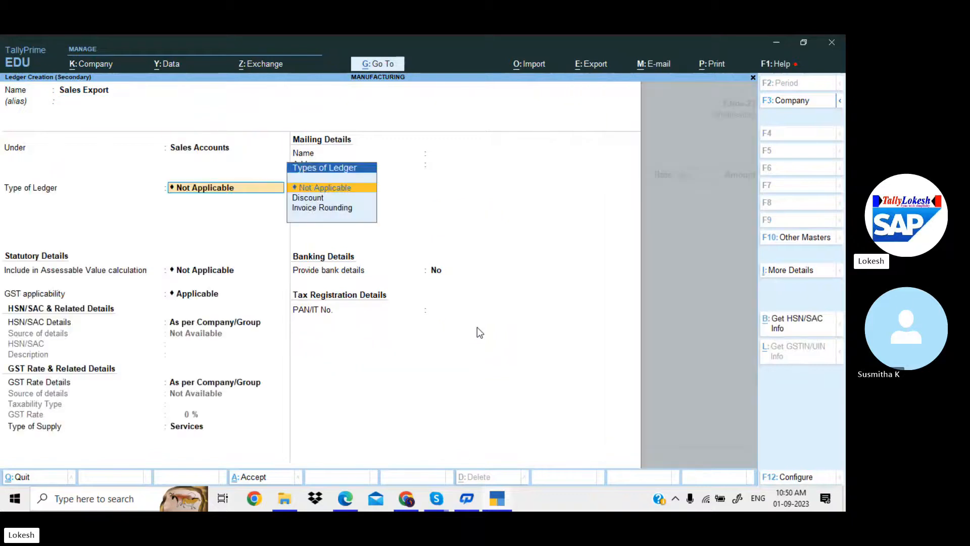
Step: Keep GST applicable with the default rate details, set the type of supply to Goods, and save the Sales Export ledger
key(Return)
key(Return)
key(Return)
key(Return)
key(Return)
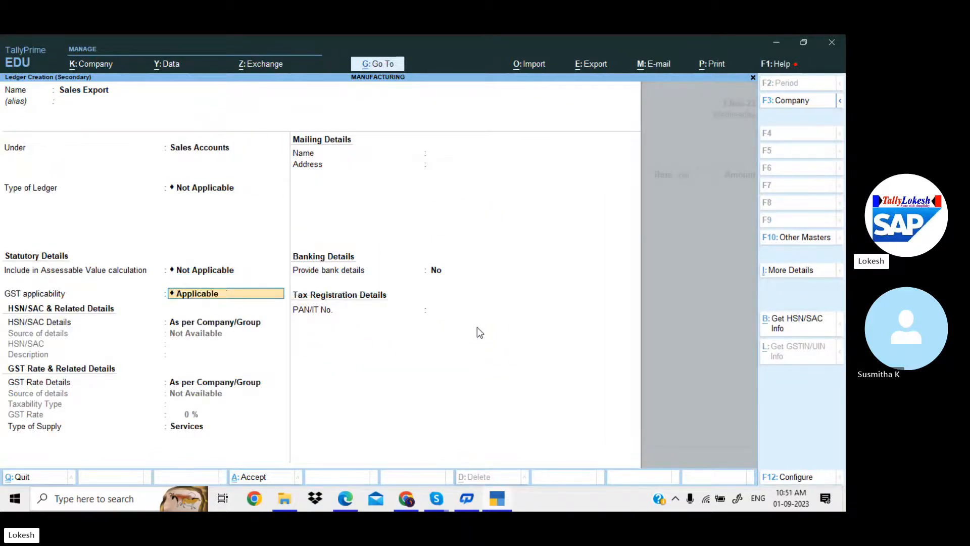
key(Up)
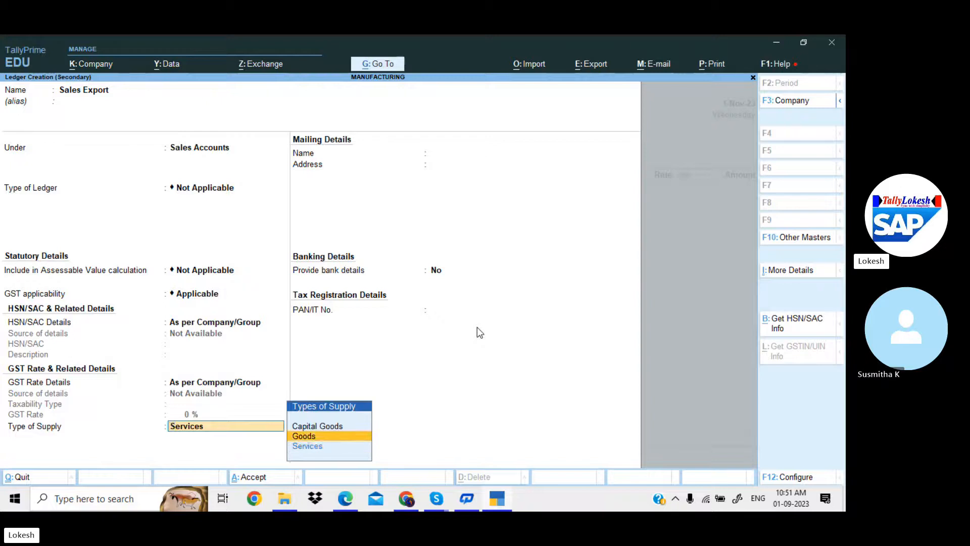
key(Return)
key(Return)
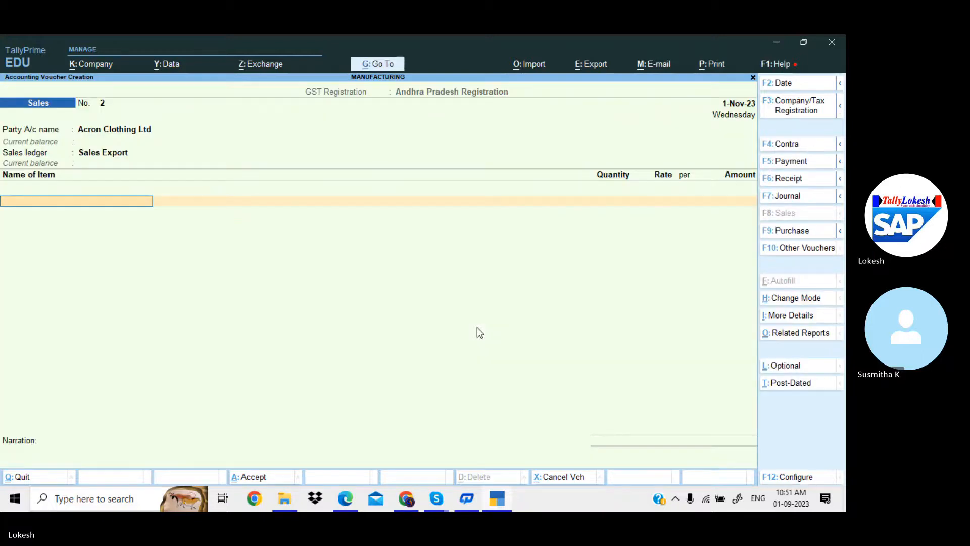
Step: Add the stock item Computer P4 to the sales voucher with a quantity of 15 nos, as given in transaction 41
text(C)
key(alt+Tab)
key(alt+Tab)
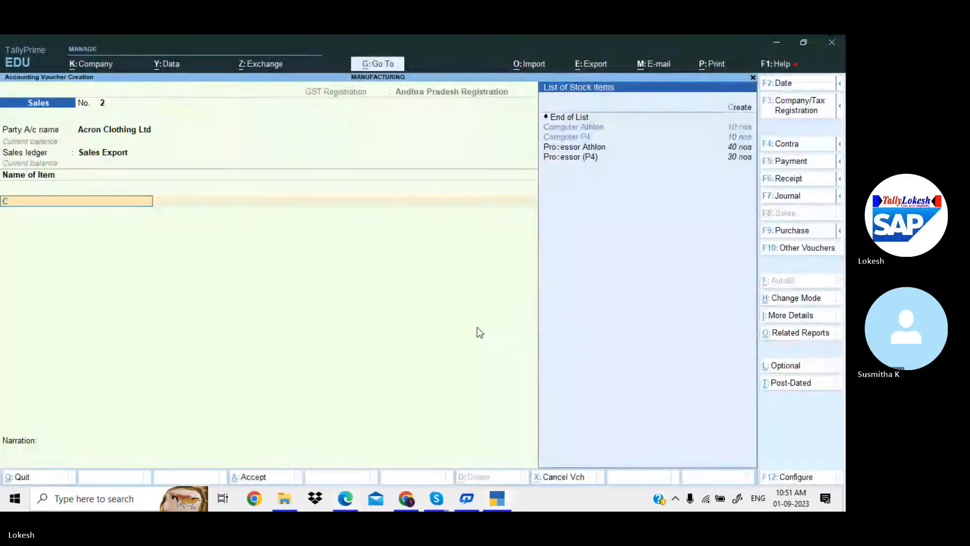
key(Down)
key(Return)
key(alt+Tab)
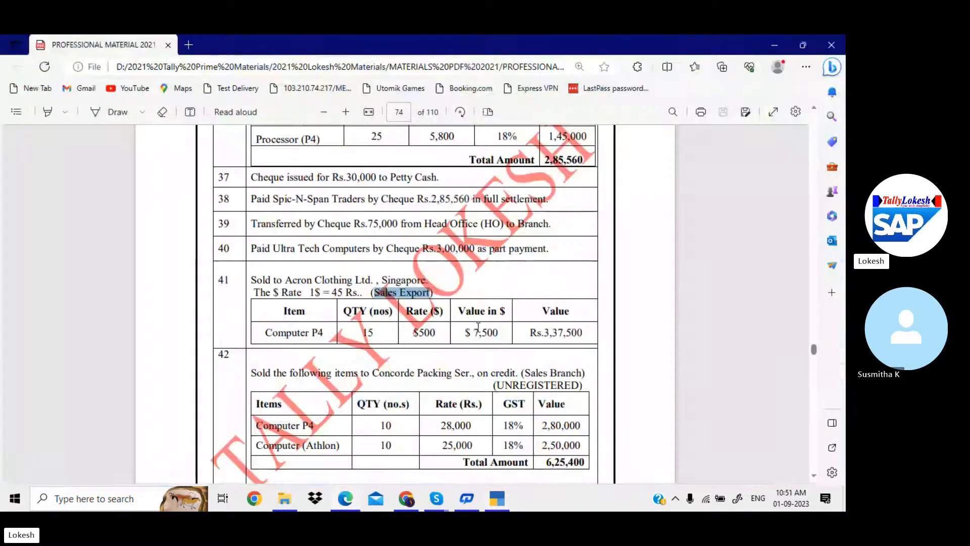
key(alt+Tab)
text(15)
key(Return)
key(Return)
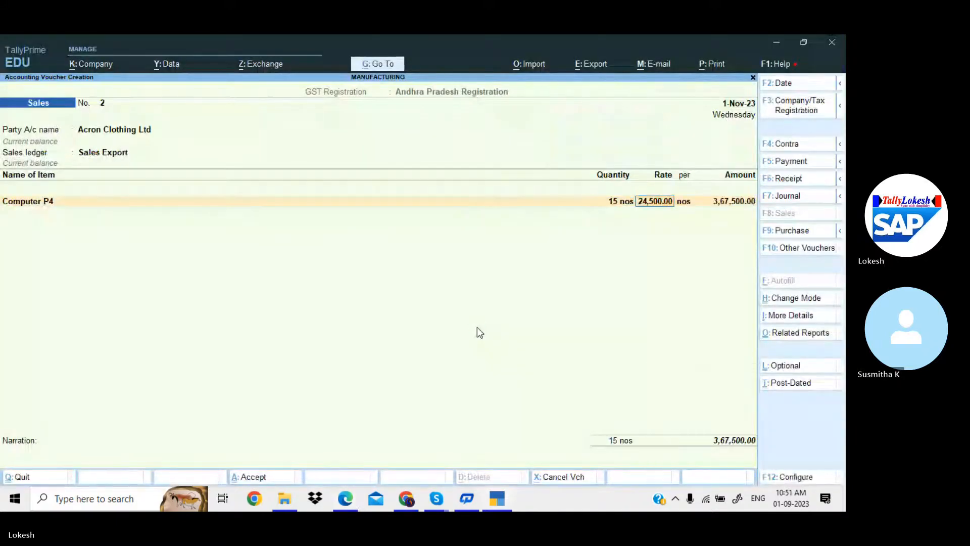
Step: Try to set the rate of Computer P4 to $500 in the sales voucher, and discard the voucher without saving
text($)
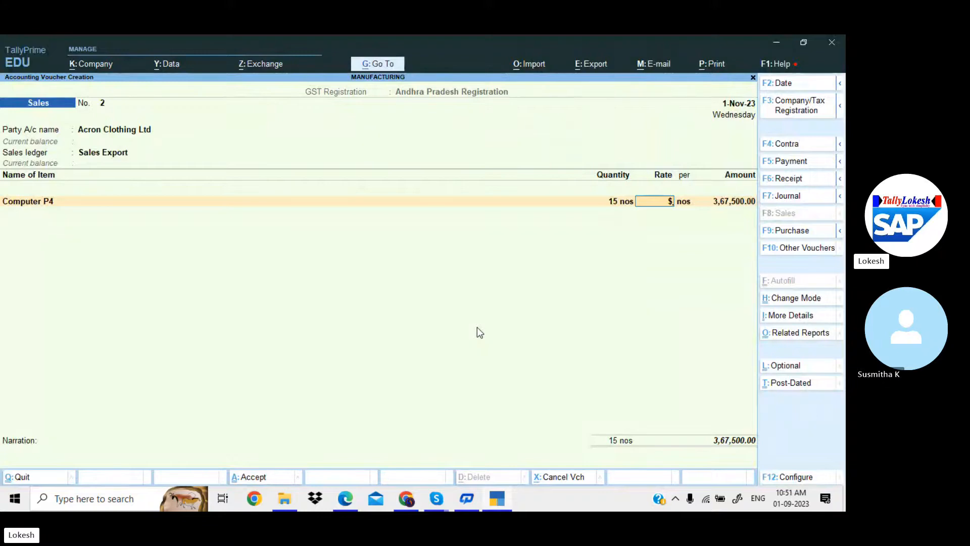
key(alt+Tab)
key(alt+Tab)
text(500)
key(Escape)
key(y)
Step: Create a currency with the symbol $ and the formal name Dollor
key(Up)
key(Up)
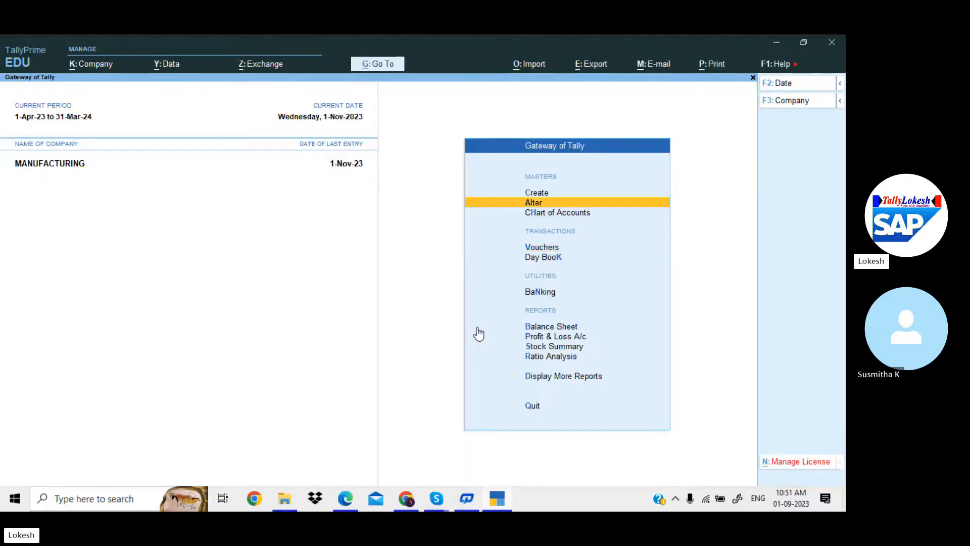
key(Up)
key(Return)
key(Down)
key(Down)
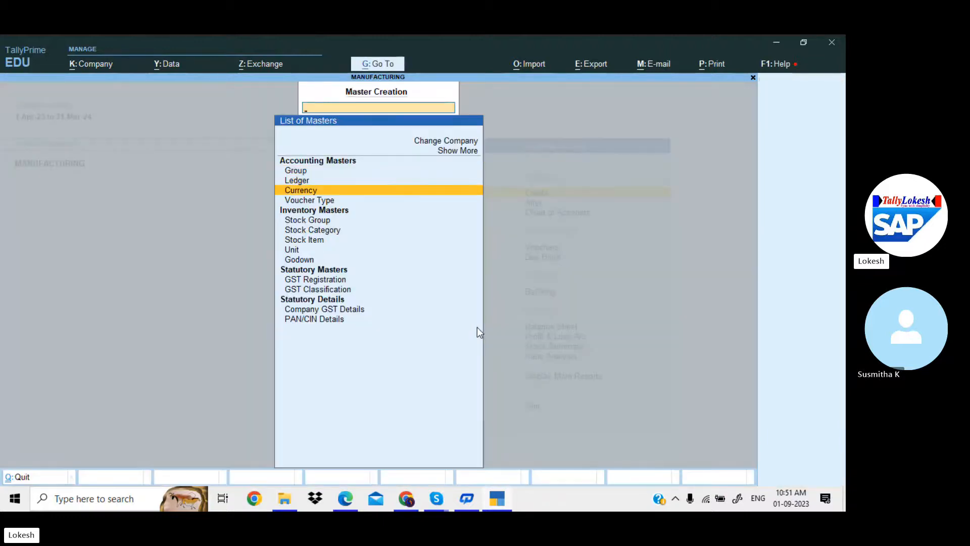
key(Return)
key(Return)
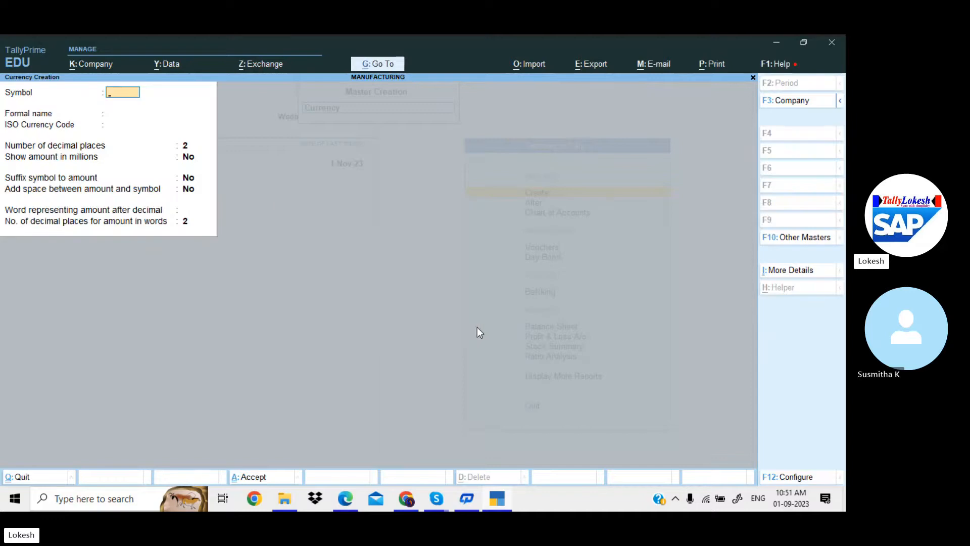
text($)
key(Return)
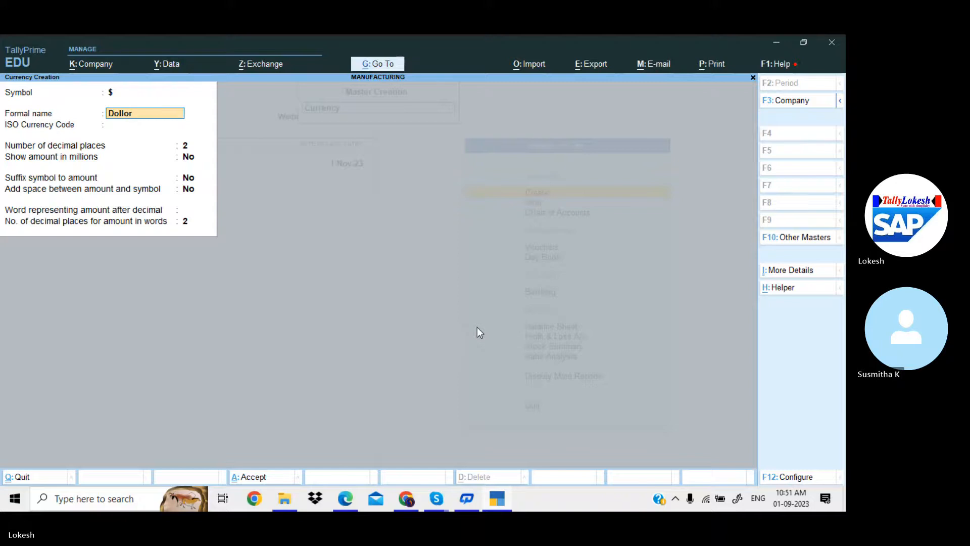
Step: Leave the ISO code empty, keep the default decimal and symbol settings, and save the Dollor currency
key(Return)
key(Return)
key(Return)
key(Return)
key(Return)
key(Return)
key(Return)
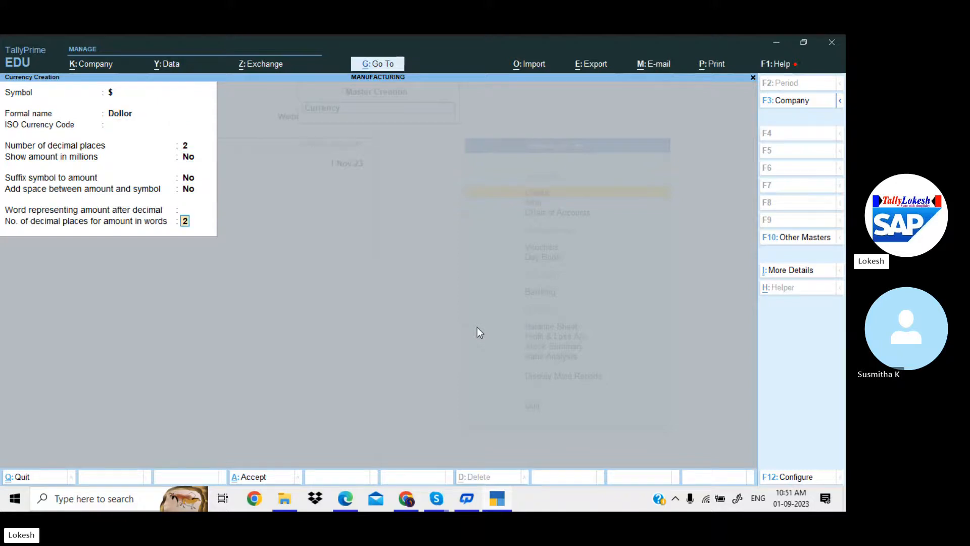
key(Return)
key(Return)
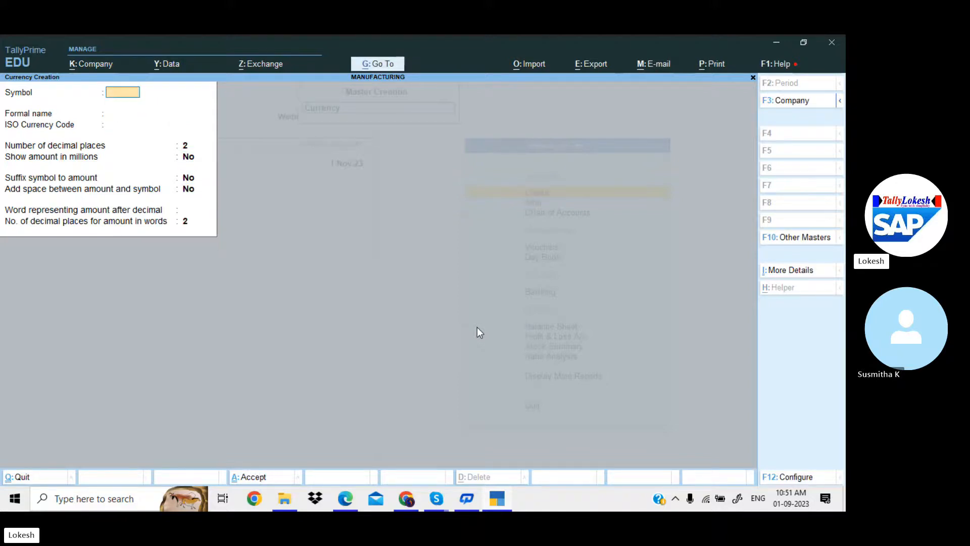
key(Escape)
Step: Set the standard rate of exchange for $ on 1-Nov-23 to ₹45, as given in transaction 41, and save it
key(Return)
key(Down)
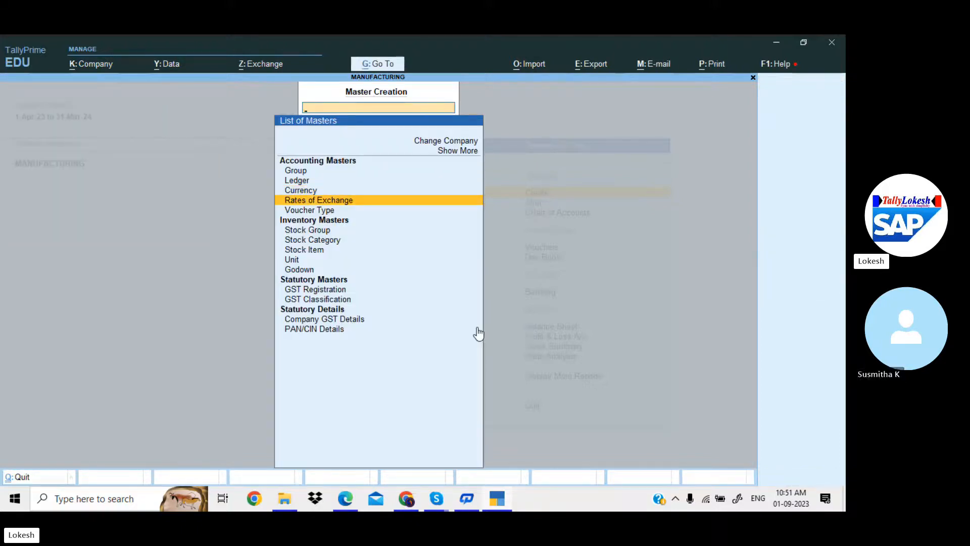
key(Return)
key(Return)
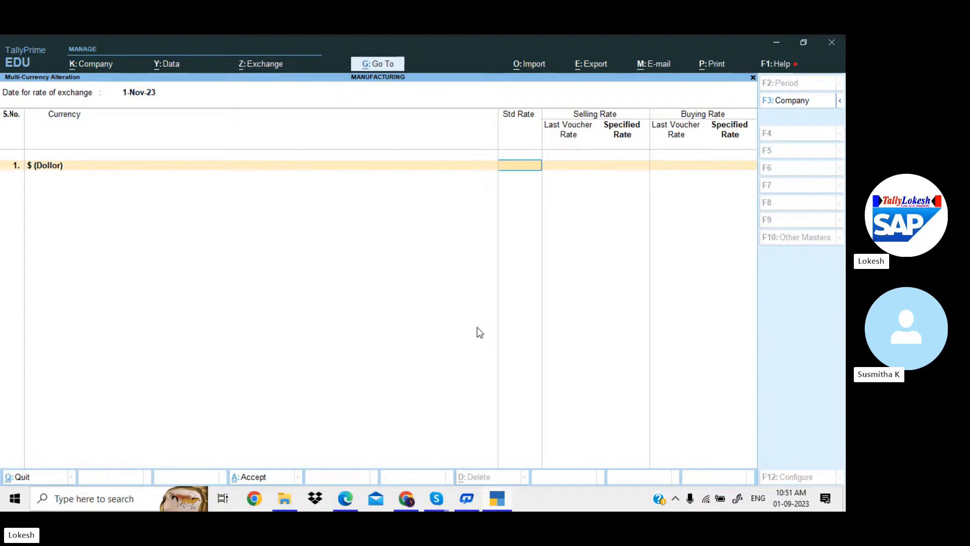
key(alt+Tab)
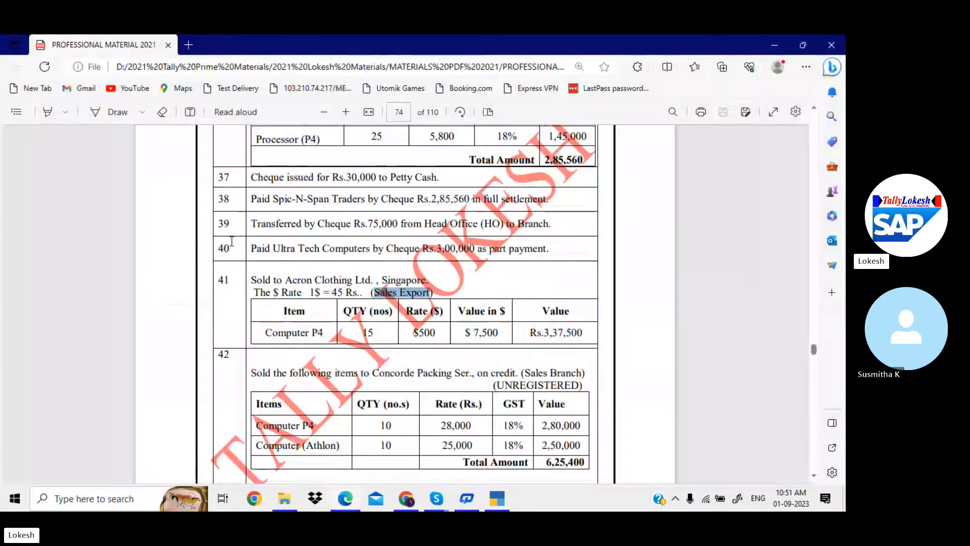
key(alt+Tab)
text(4)
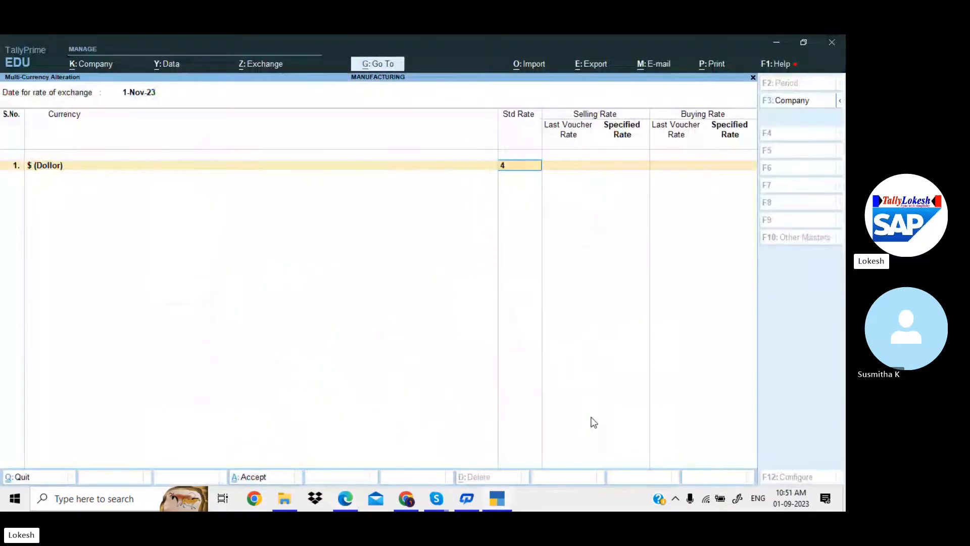
text(5)
key(Return)
key(Return)
key(Return)
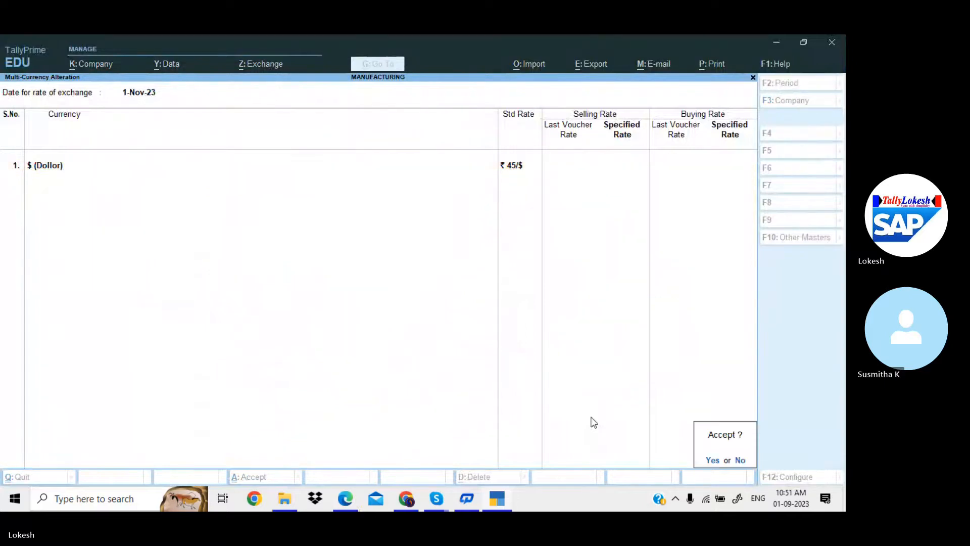
key(Return)
key(Escape)
Step: Start a new sales voucher with Acron Clothing Ltd as the party account
key(Down)
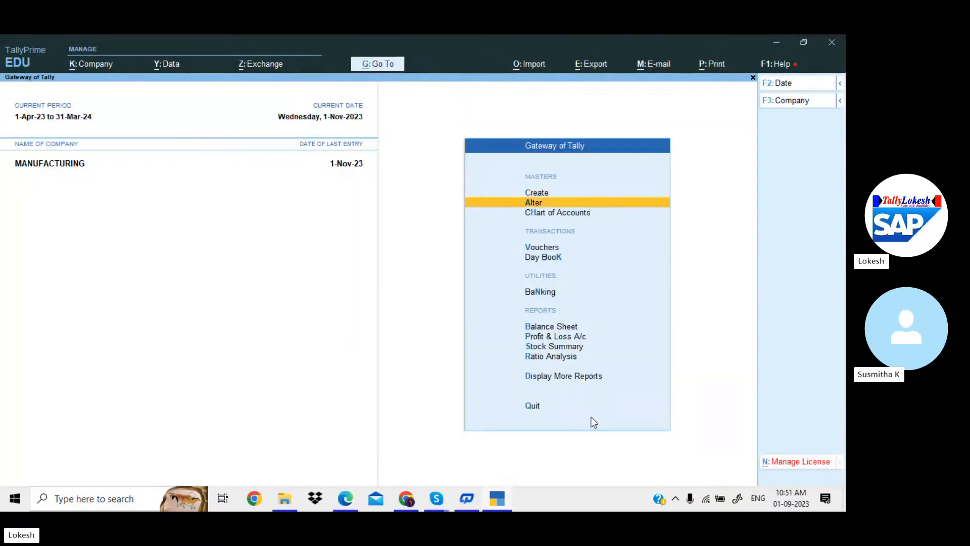
key(Down)
key(Down)
key(Return)
key(Return)
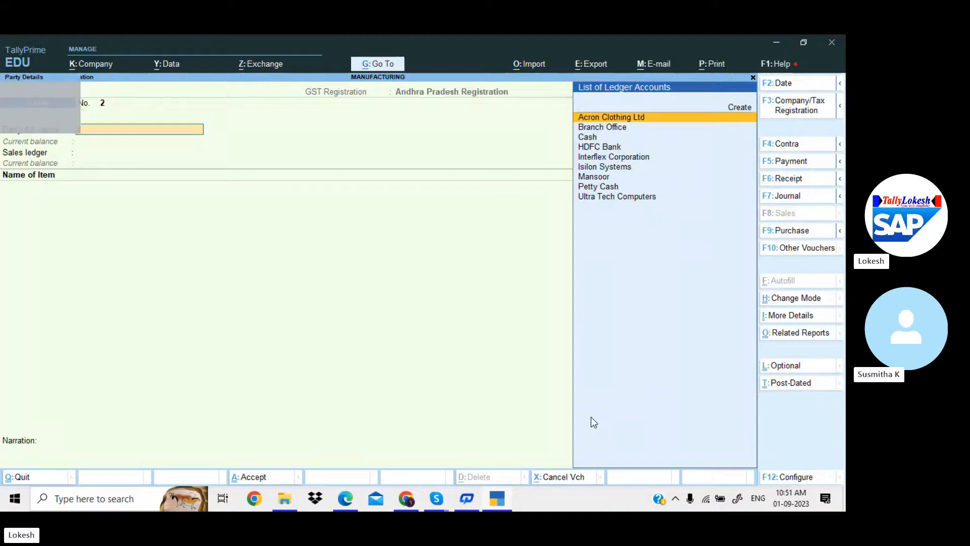
key(Return)
Step: Accept the default dispatch and party details for Acron Clothing Ltd in the new sales voucher
key(Return)
key(Return)
key(Return)
key(Return)
key(Return)
key(Return)
key(Return)
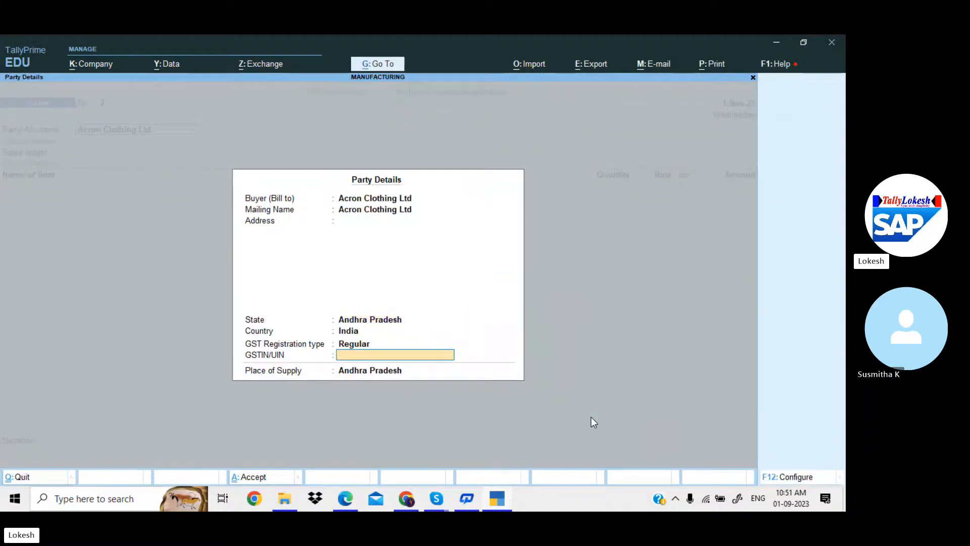
key(Return)
key(Return)
Step: Choose the Sales Export ledger and add Computer P4 with a quantity of 15 nos, as given in transaction 41
key(Down)
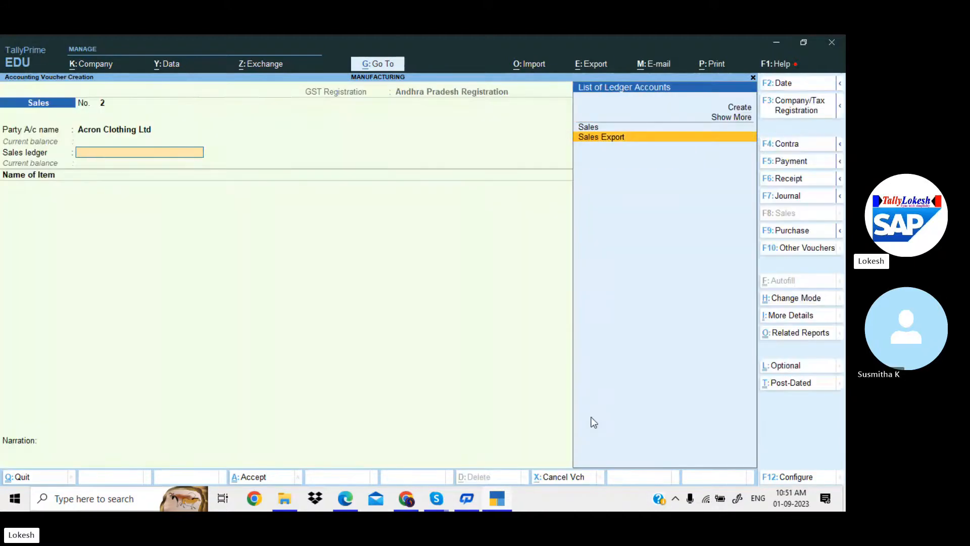
key(Return)
key(alt+Tab)
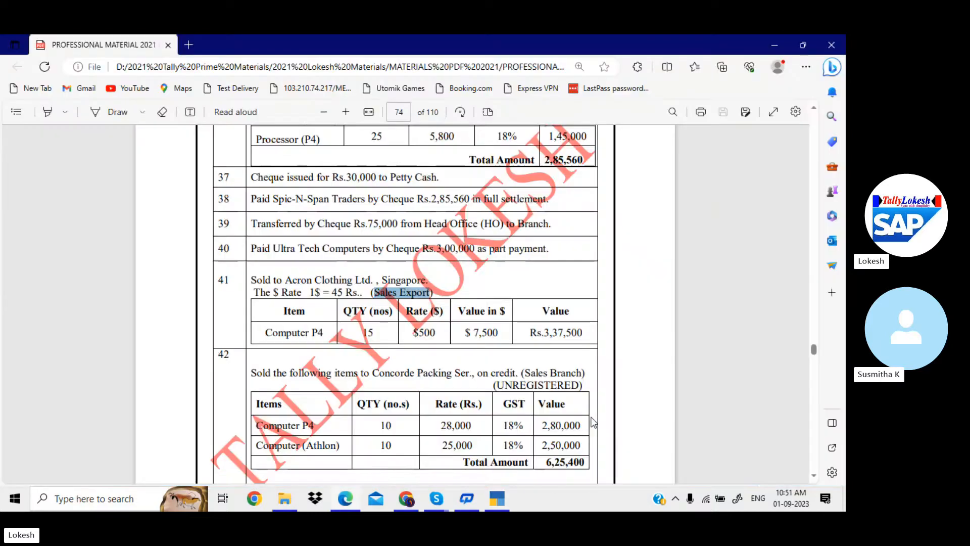
key(alt+Tab)
text(C)
key(Down)
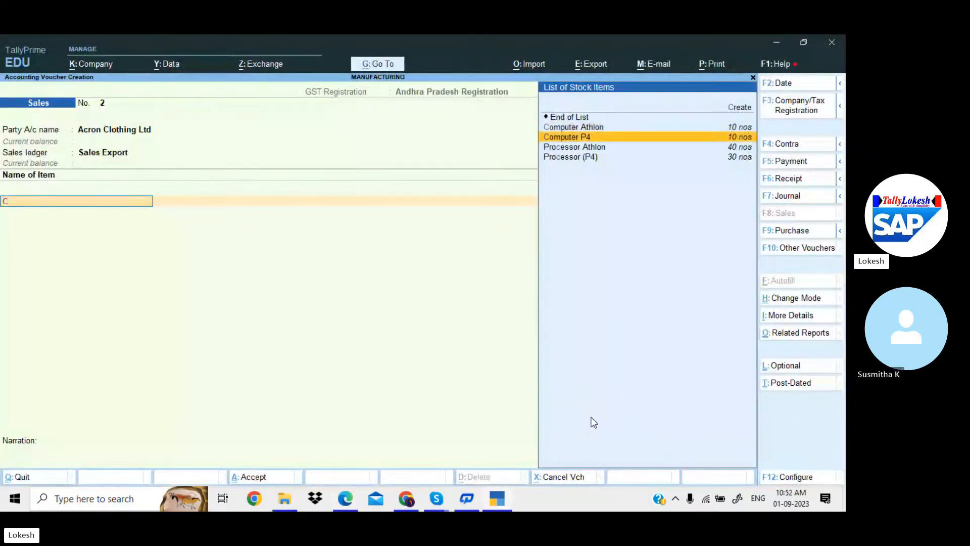
key(Return)
key(alt+Tab)
key(alt+Tab)
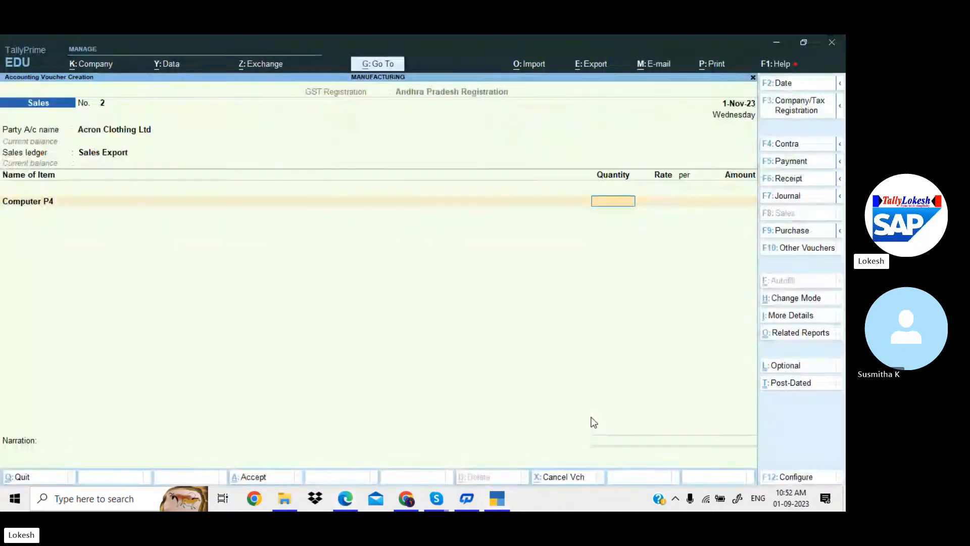
text(15)
key(Return)
key(Return)
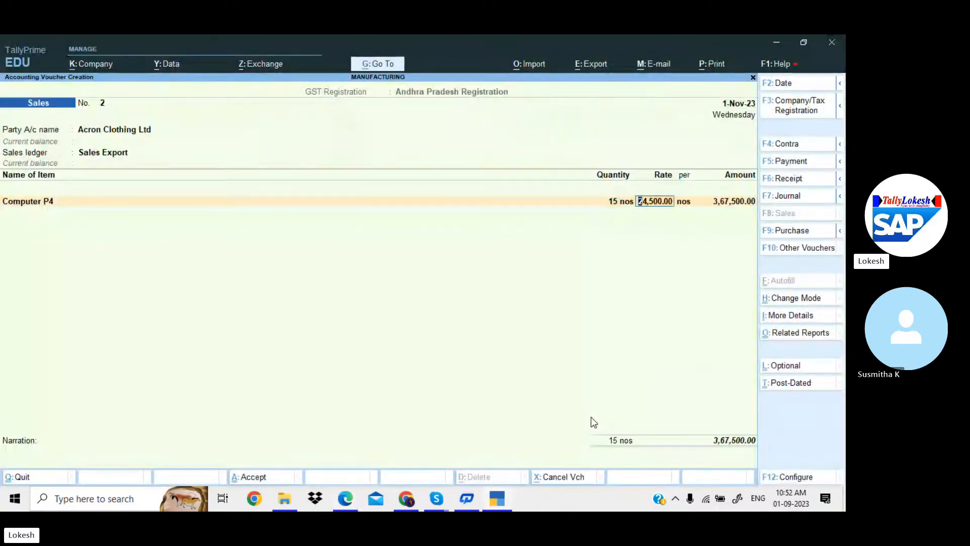
Step: Set the rate of Computer P4 to $500 per nos from transaction 41, accepting the ₹45/$ exchange rate
key(BackSpace)
key(alt+Tab)
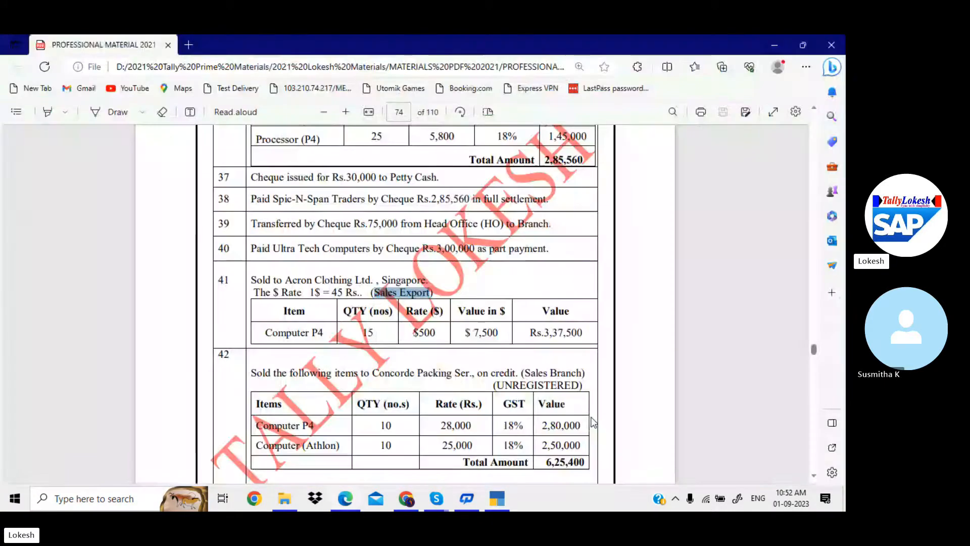
key(alt+Tab)
text($500)
key(Return)
key(Return)
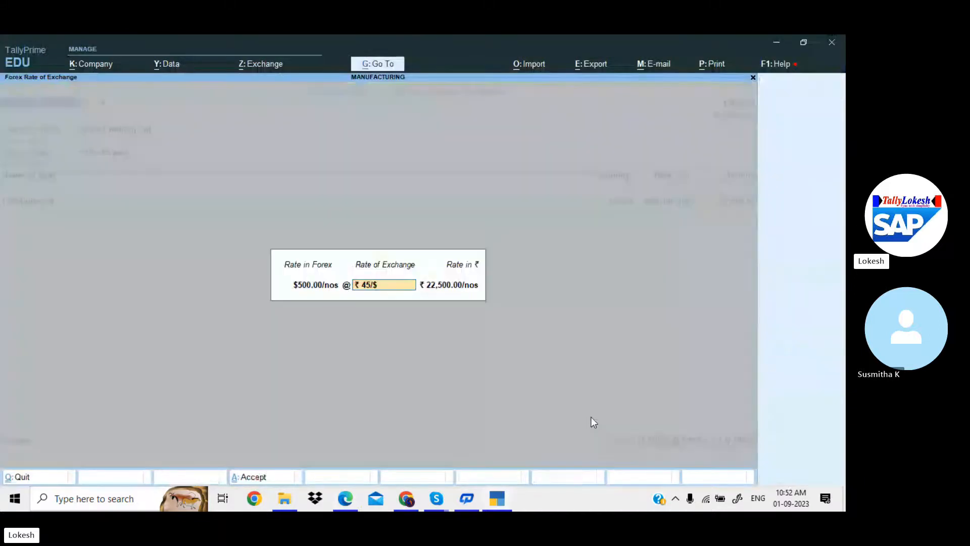
key(Return)
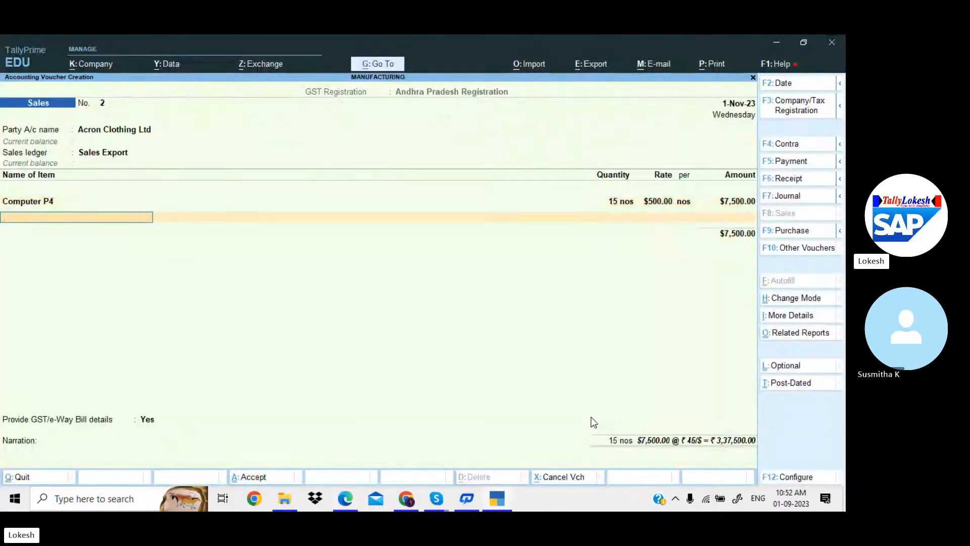
Step: Set Provide GST/e-Way Bill details to No and save the sales voucher without sending it for e-Way Bill generation
key(Return)
key(n)
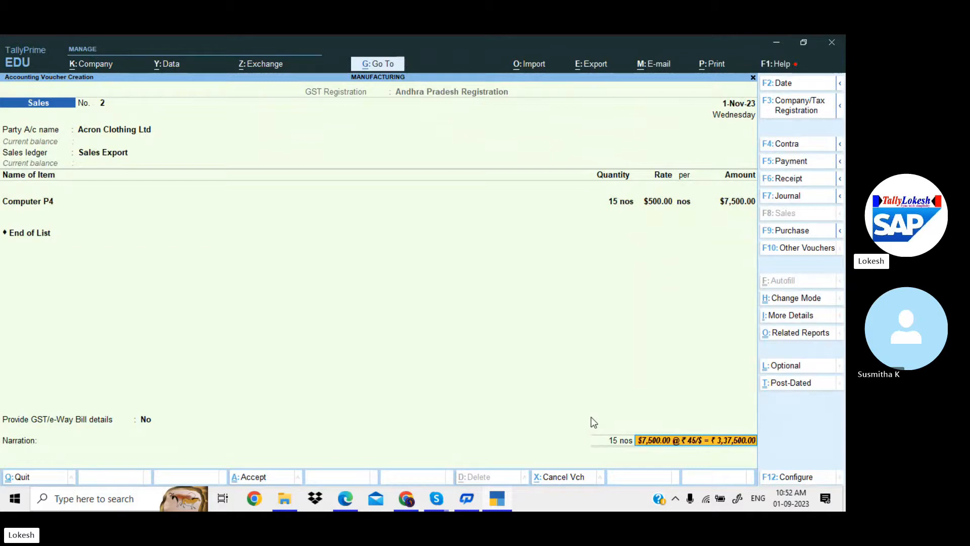
key(Return)
key(Return)
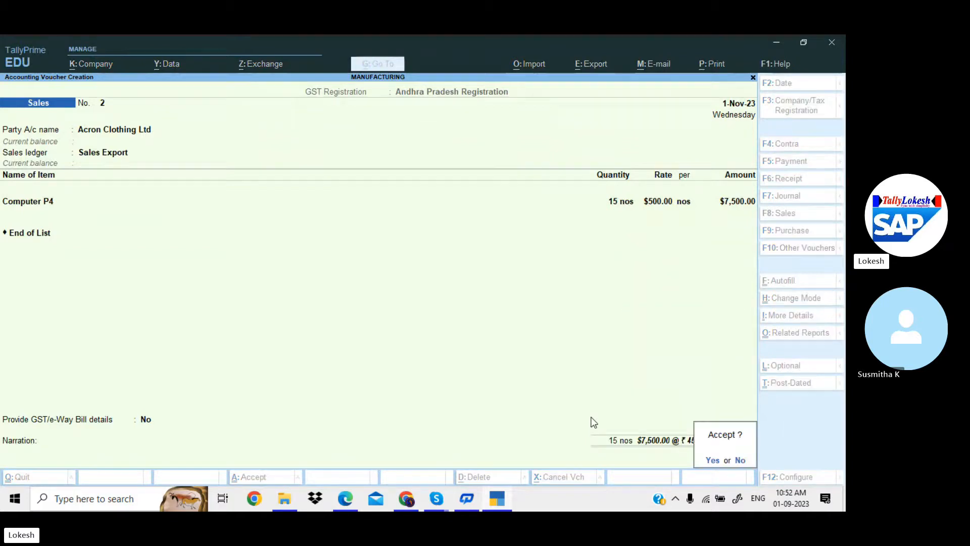
key(Return)
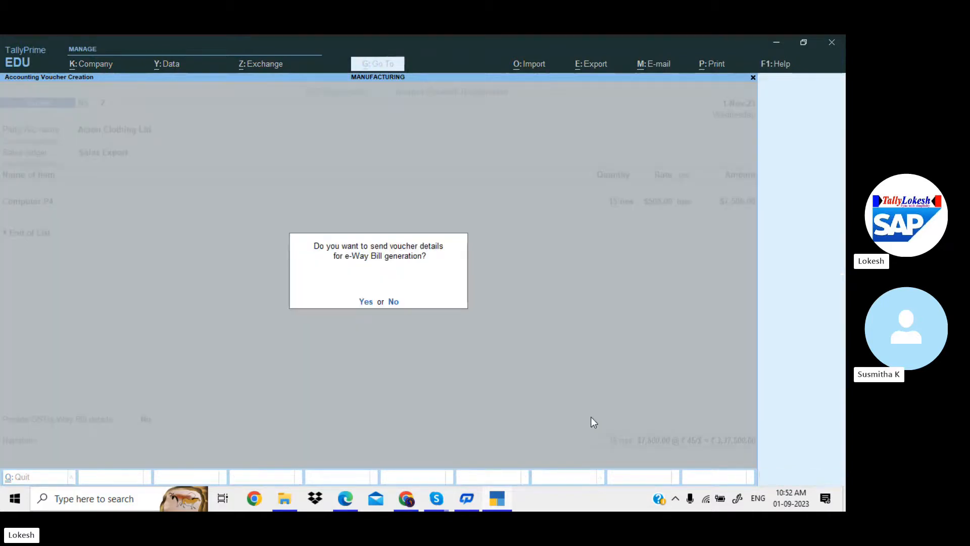
key(n)
Step: Take the name Concorde Packing Ser from transaction 42 in the PDF and create a party ledger with it under Sundry Debtors
key(alt+Tab)
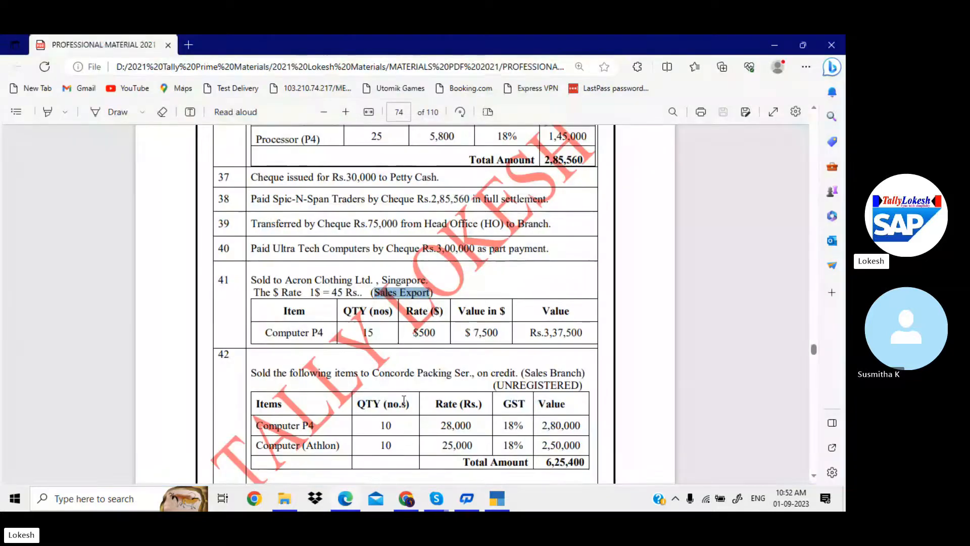
scroll(417, 366, down, 3)
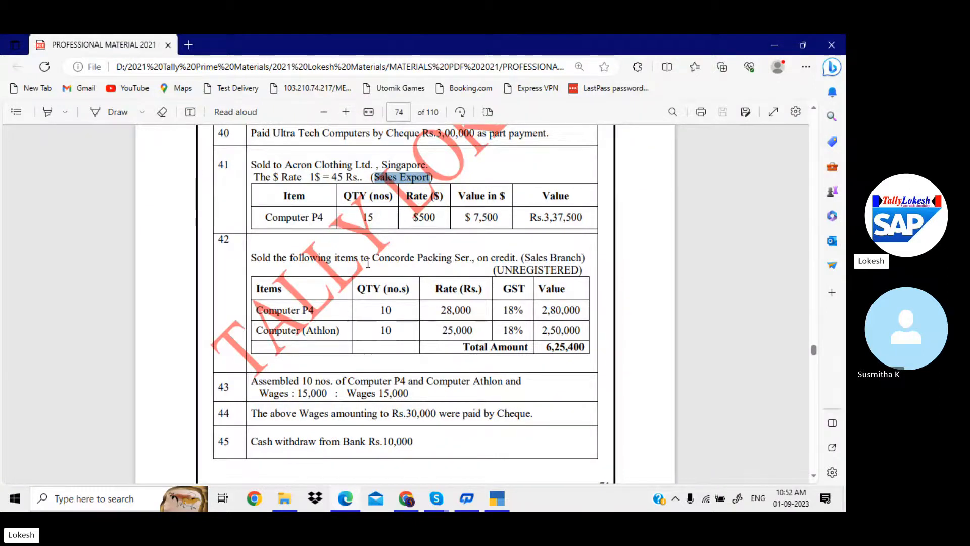
drag(372, 259, 459, 253)
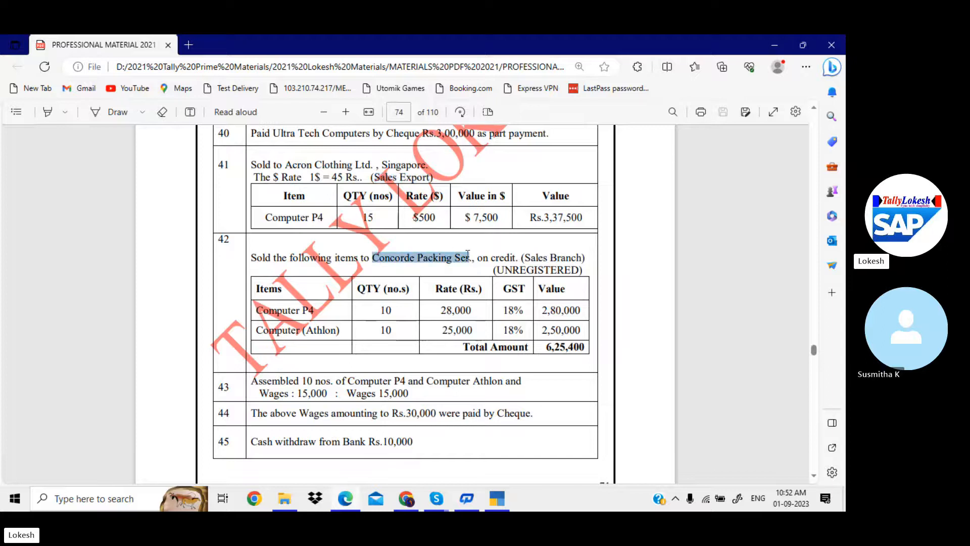
key(alt+Tab)
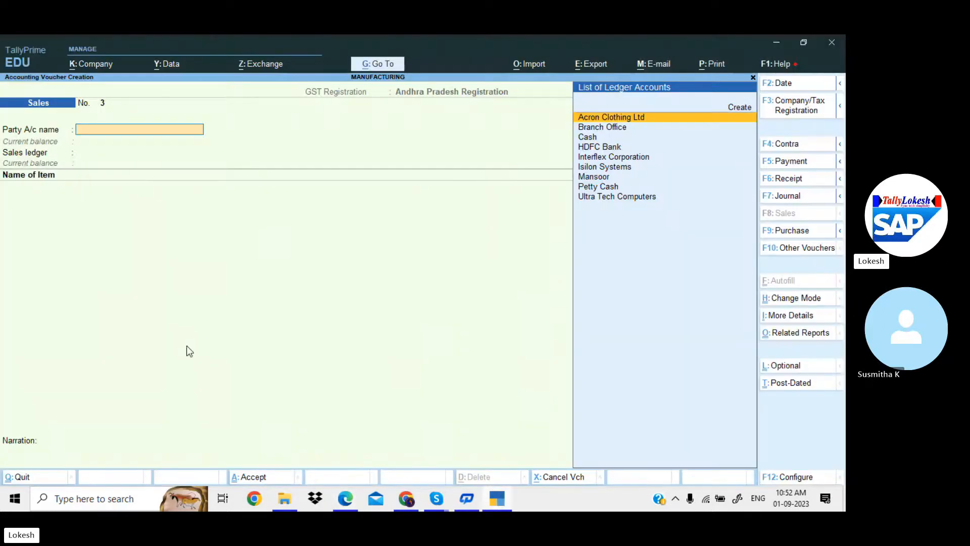
key(alt+c)
key(ctrl+alt+v)
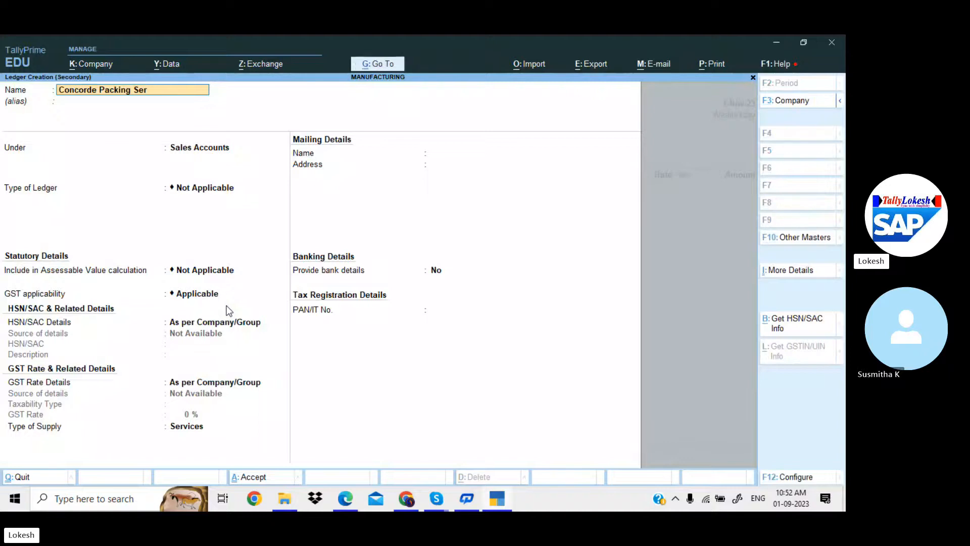
key(Return)
text(Sun)
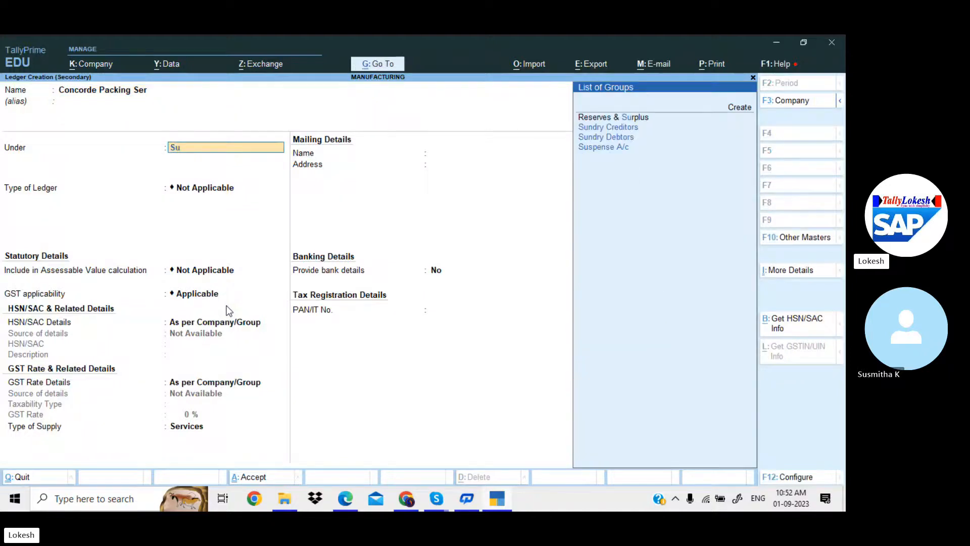
key(Down)
key(Return)
Step: Group the Concorde Packing Ser ledger under Sundry Debtors, set its GST registration type to Unregistered/Consumer and save it
key(Return)
key(Return)
key(Return)
key(Return)
key(Return)
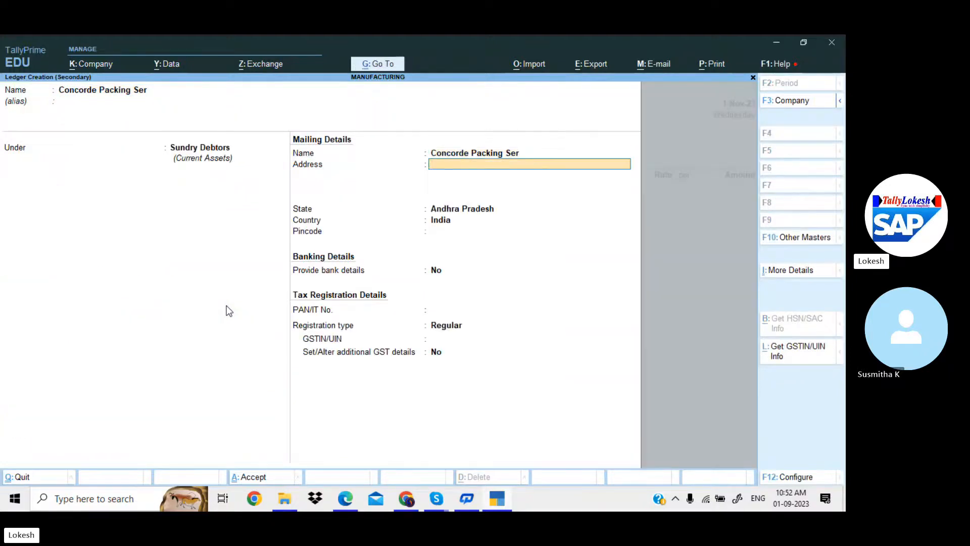
key(Return)
key(Return)
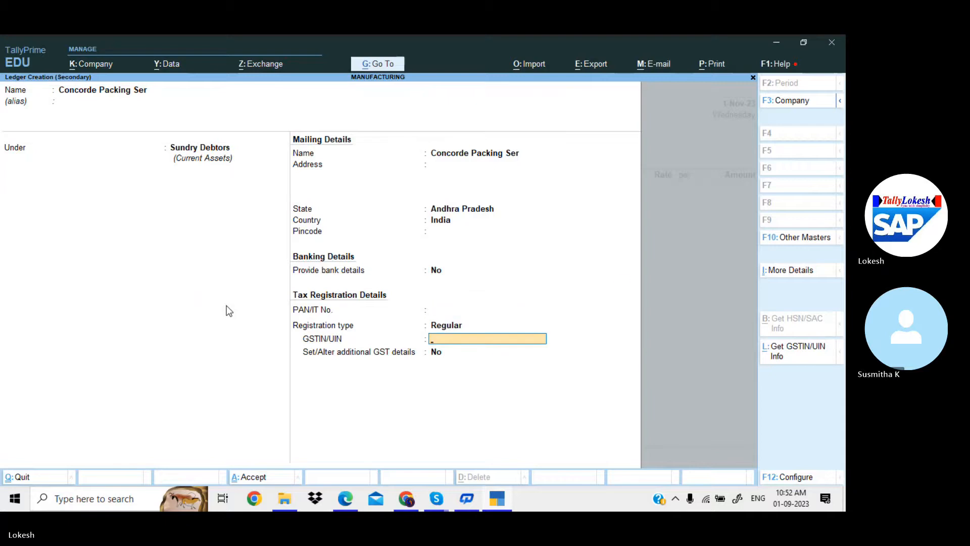
key(Up)
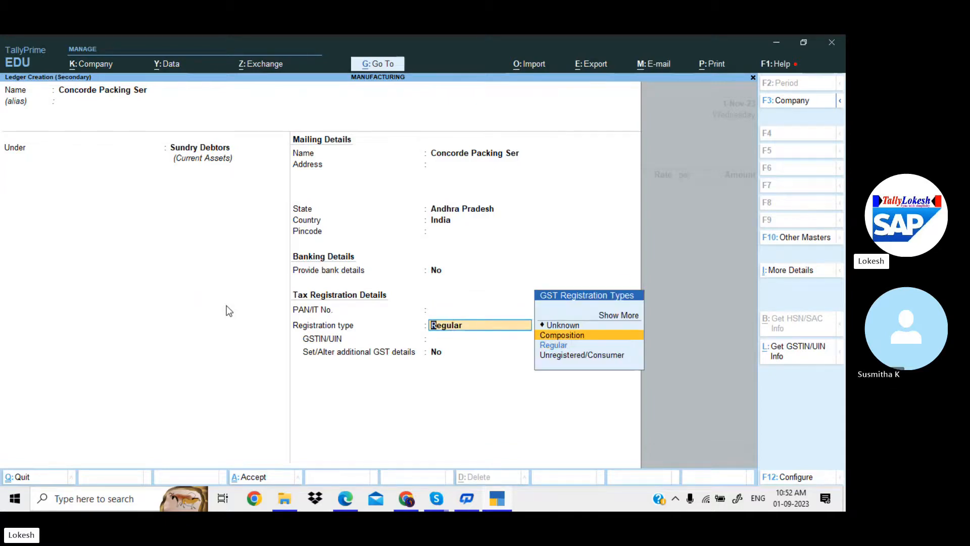
key(Up)
key(Up)
key(Down)
key(Down)
key(Down)
key(Down)
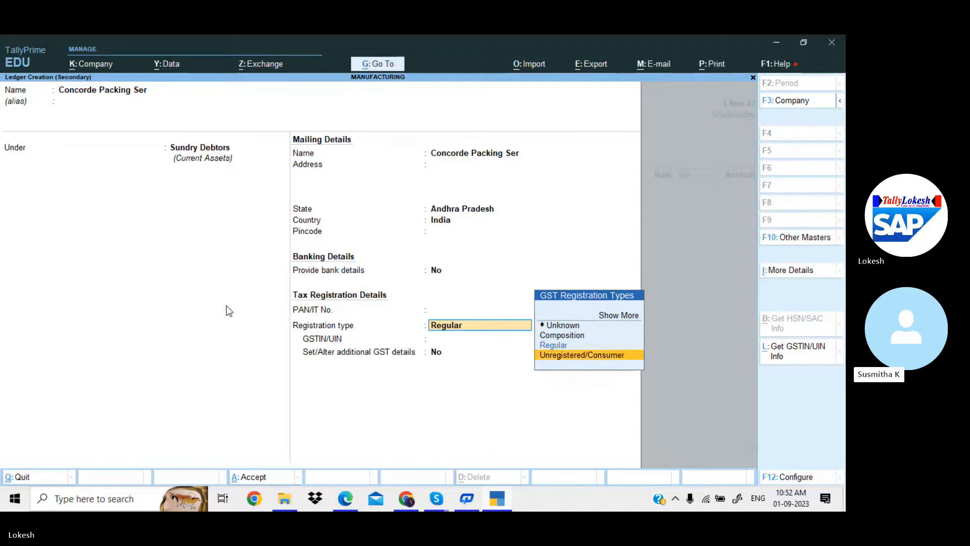
key(Return)
key(Return)
key(Return)
key(Return)
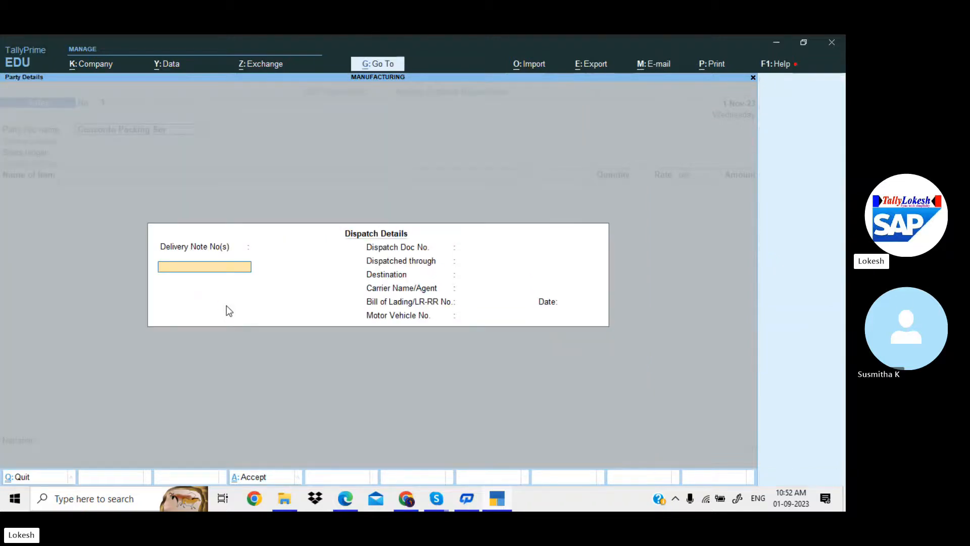
Step: Leave the dispatch details blank and accept the party details with Andhra Pradesh as the place of supply
key(Return)
key(Return)
key(Return)
key(Return)
key(Return)
key(Return)
key(Return)
key(Return)
key(Return)
key(Return)
key(Return)
key(Return)
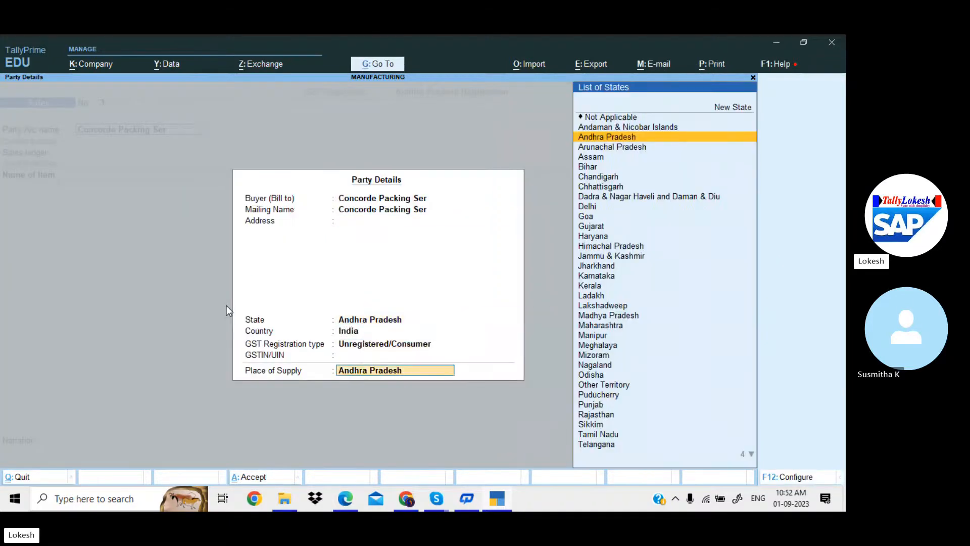
key(Return)
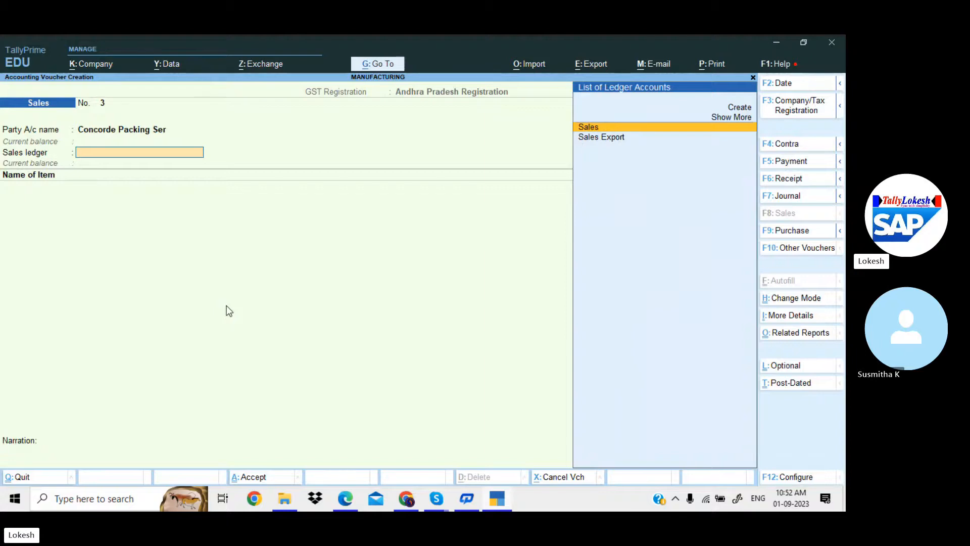
Step: Create a new sales ledger named Sales Branch under the Sales Accounts group from the voucher's sales ledger field
key(alt+c)
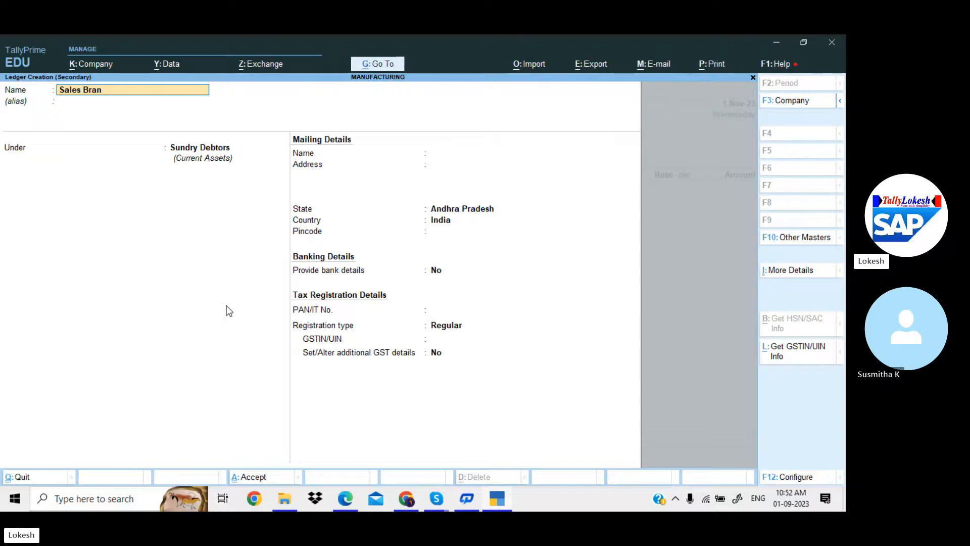
text(Sales Branch)
key(Return)
key(Return)
text(Sa)
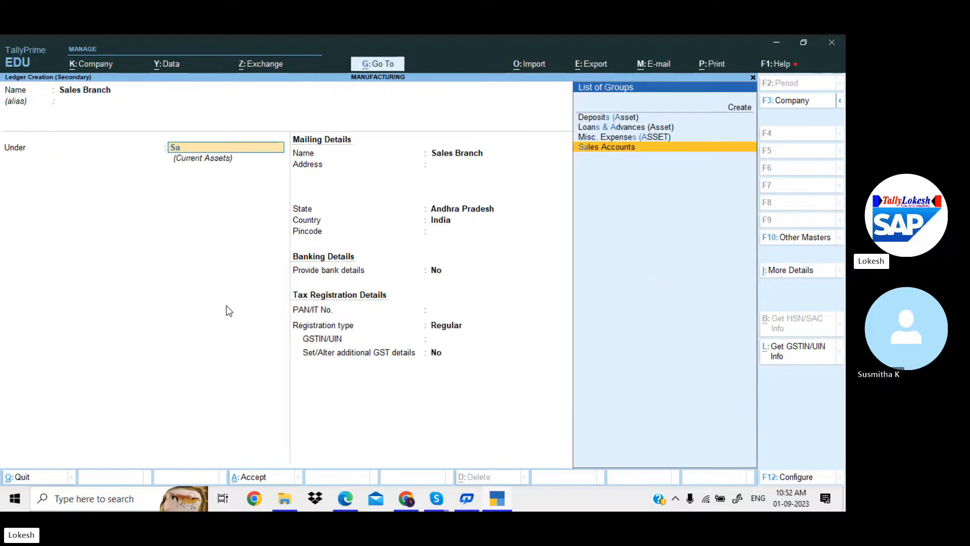
key(Return)
Step: Set the type of supply of the Sales Branch ledger to Goods and save the ledger
key(Return)
key(Return)
key(Return)
key(Return)
key(Return)
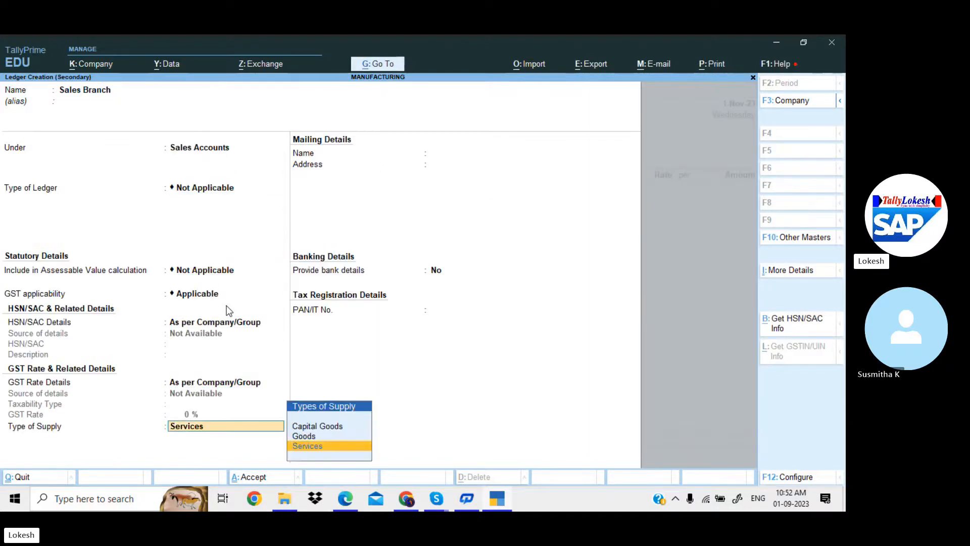
key(Up)
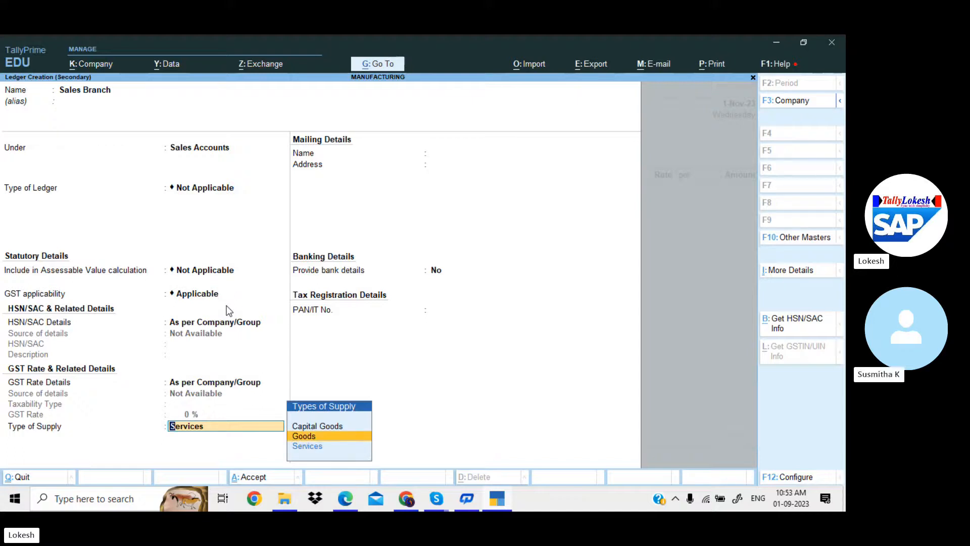
key(Return)
key(Return)
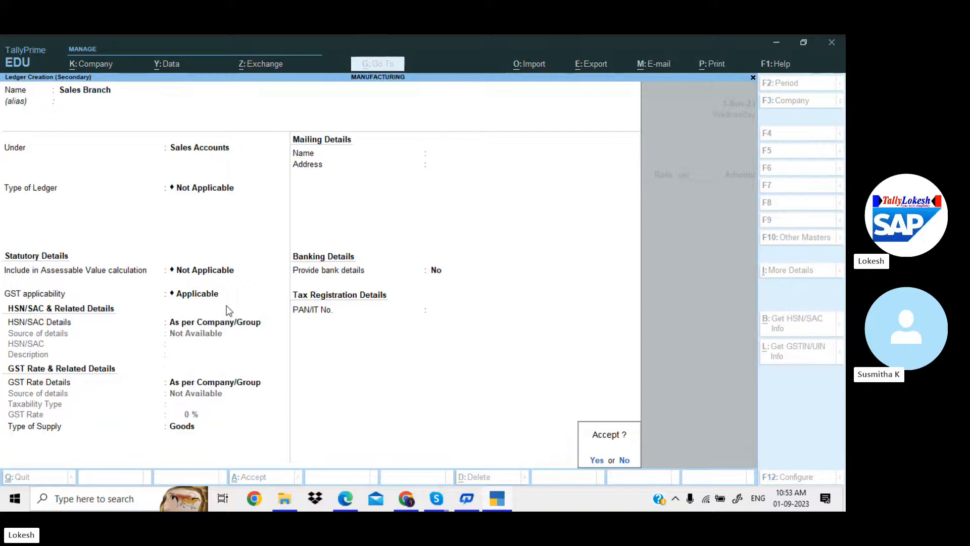
key(Return)
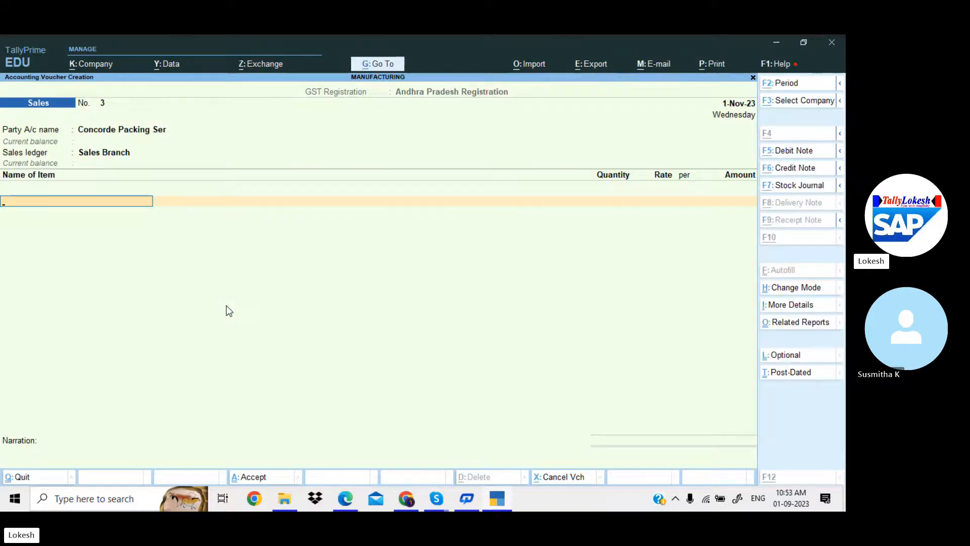
Step: Add Computer P4 to the sales voucher with a quantity of 10 nos, as given in transaction 42 of the PDF
key(alt+Tab)
key(alt+Tab)
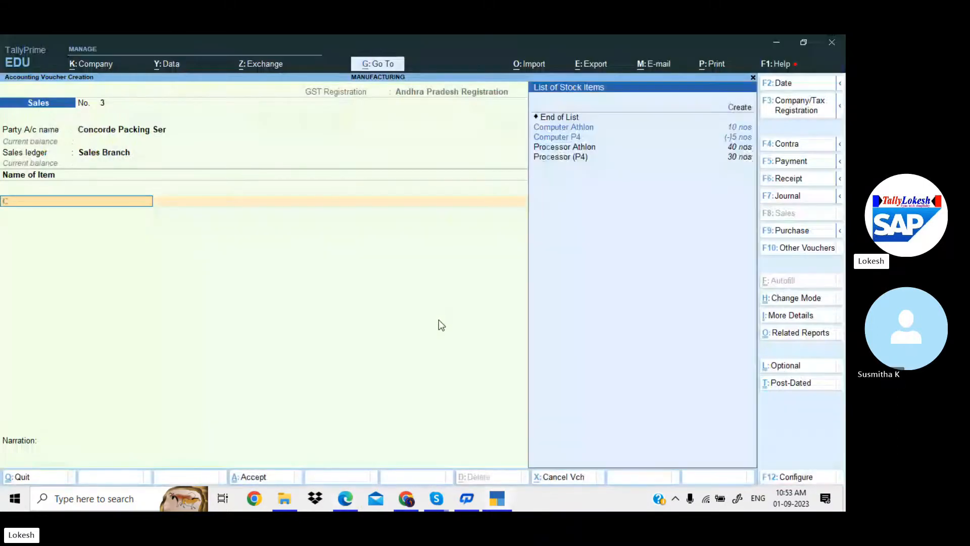
text(c)
key(Down)
key(Return)
key(alt+Tab)
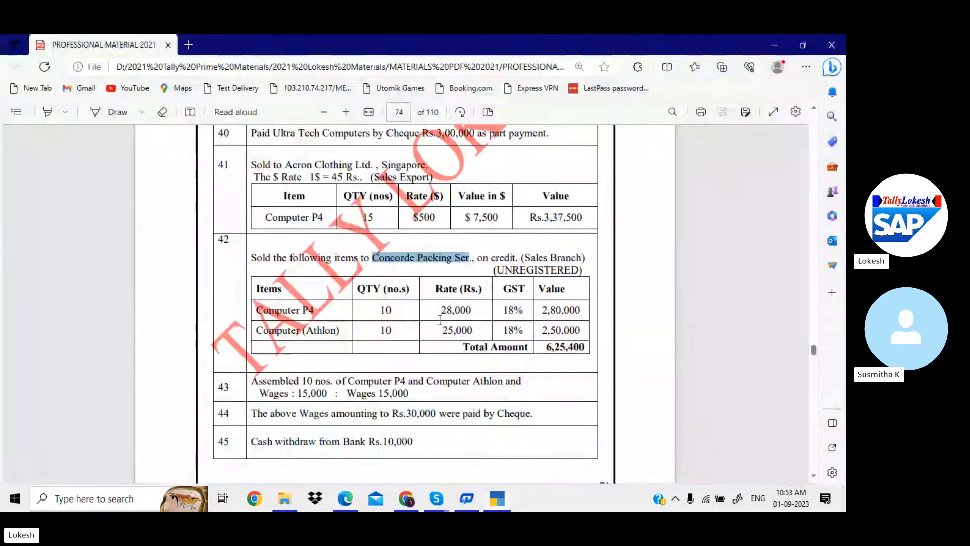
key(alt+Tab)
text(10)
key(Return)
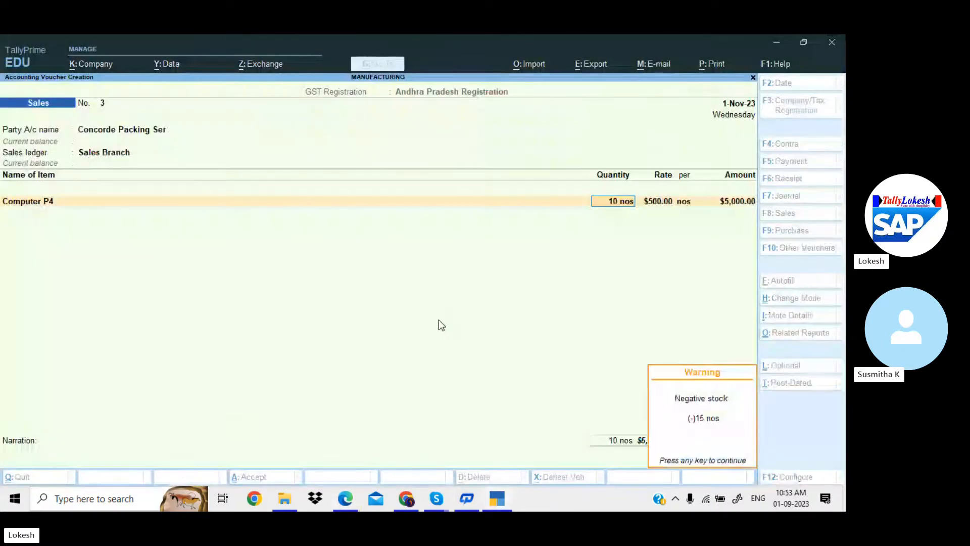
key(Return)
Step: Set the rate of Computer P4 to 28,000 per nos and accept the line amount
text(280)
key(Return)
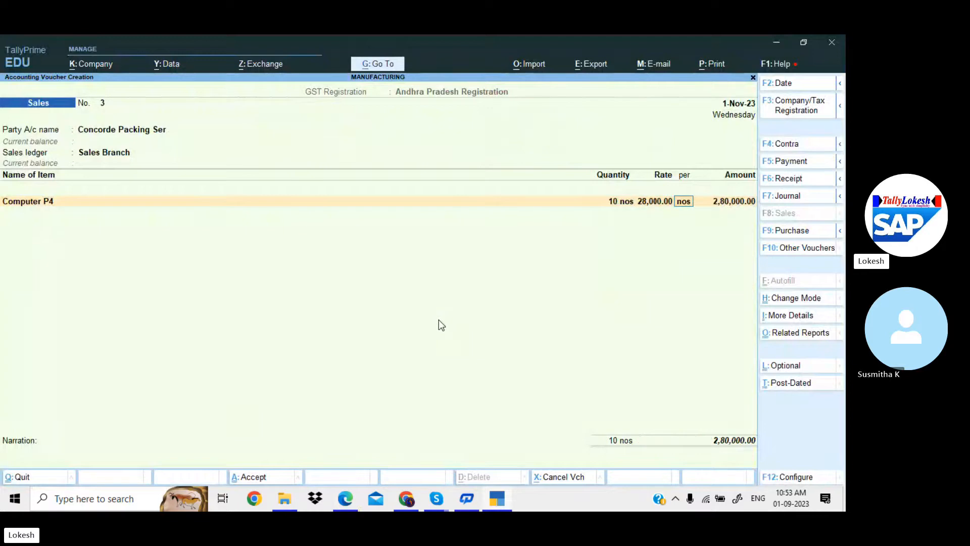
key(Return)
key(Return)
Step: Add Computer Athlon with a quantity of 10 nos at a rate of 28,000 per nos and end the item list
text(C)
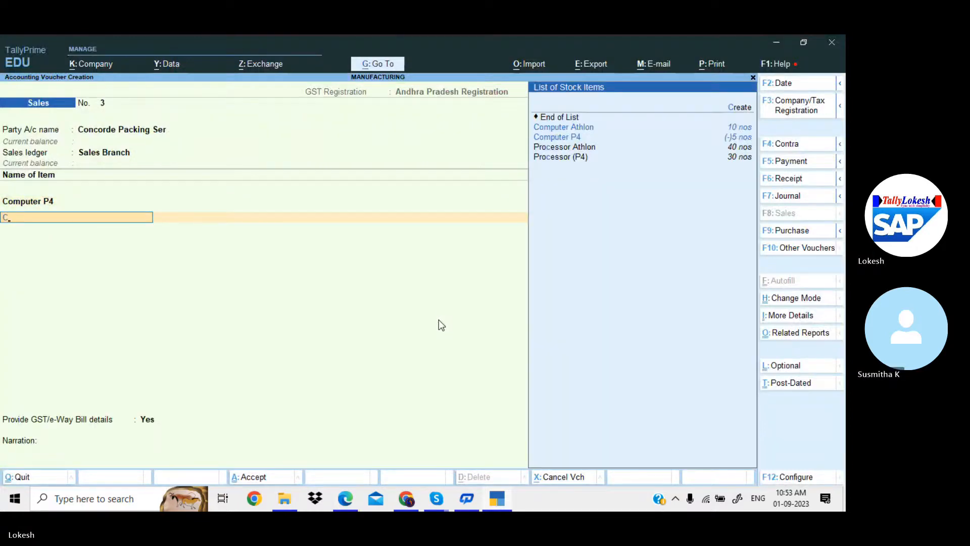
text(o)
key(Down)
key(Return)
key(alt+Tab)
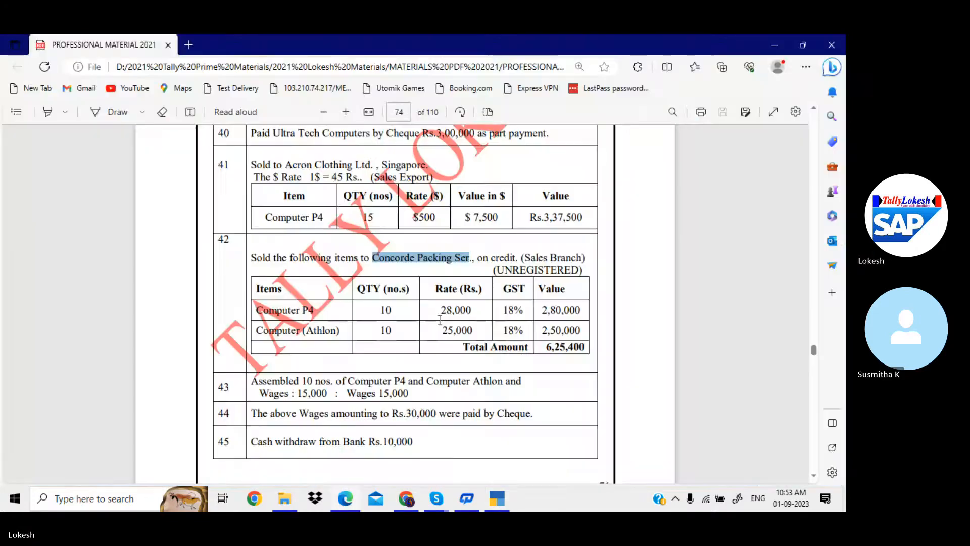
key(alt+Tab)
text(10)
key(Return)
text(280000.00)
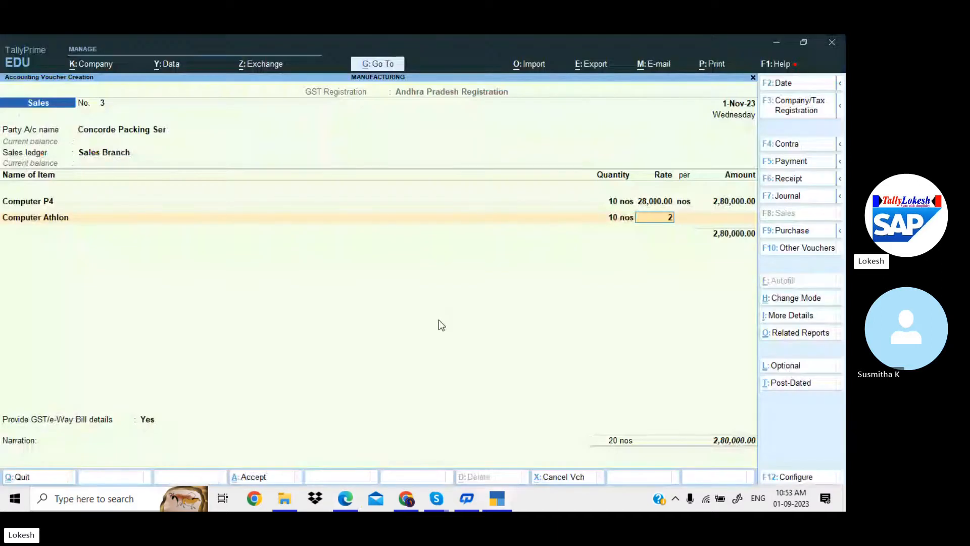
key(Return)
key(Return)
key(Return)
key(Return)
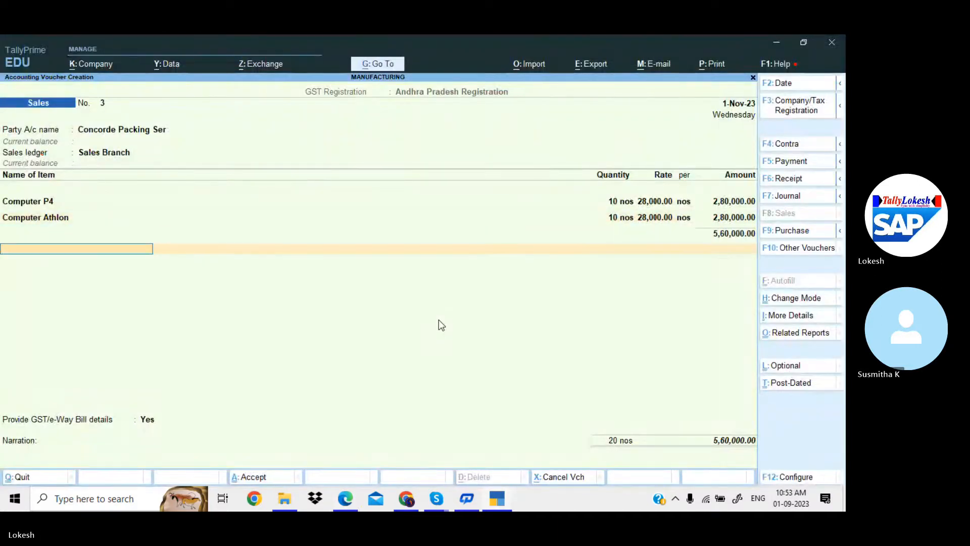
Step: Add the CGST and SGST ledgers below the items in the sales voucher
text(Cg)
key(Return)
key(Return)
text(Sg)
key(Return)
key(Return)
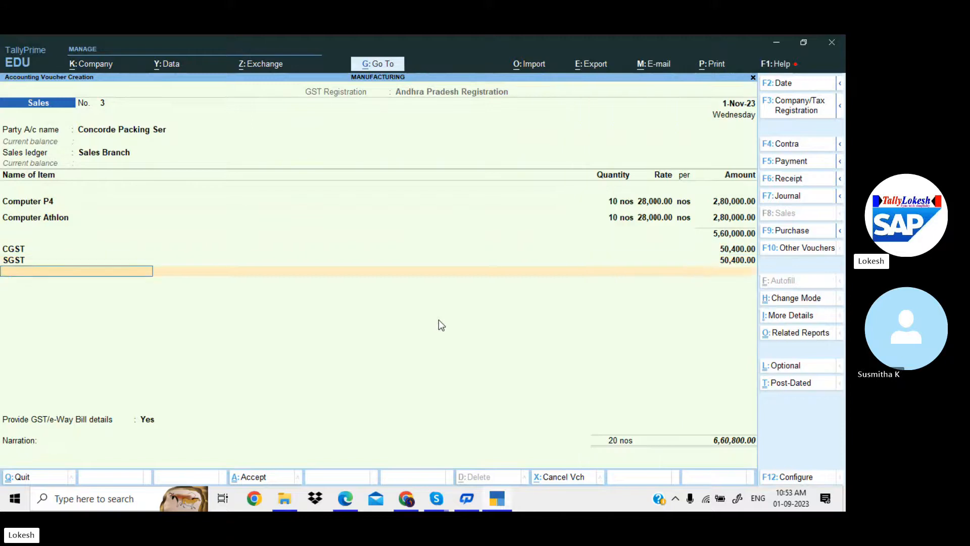
Step: Set Provide GST/e-Way Bill details to No and save the Concorde Packing Ser voucher without sending it for e-Way Bill generation
key(Return)
key(Up)
key(Return)
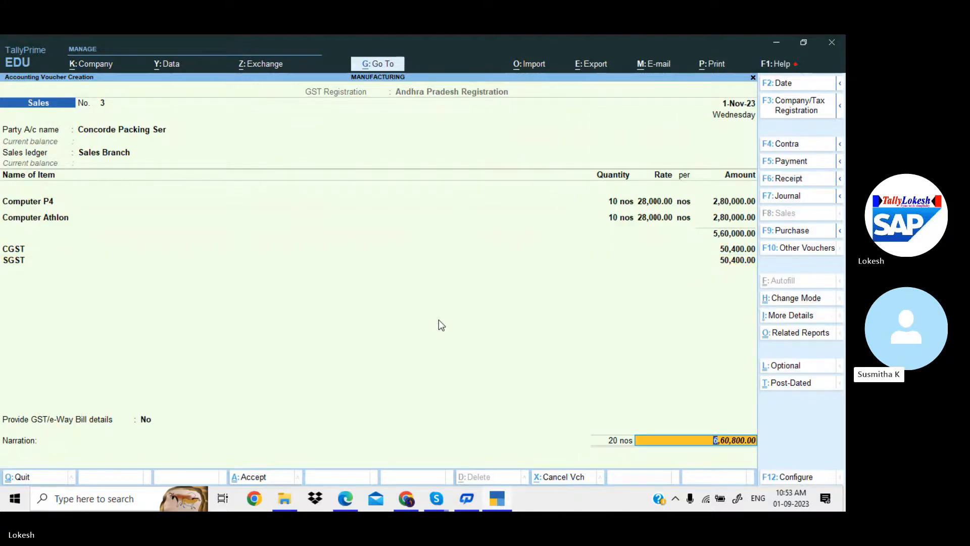
key(Return)
key(Return)
key(Return)
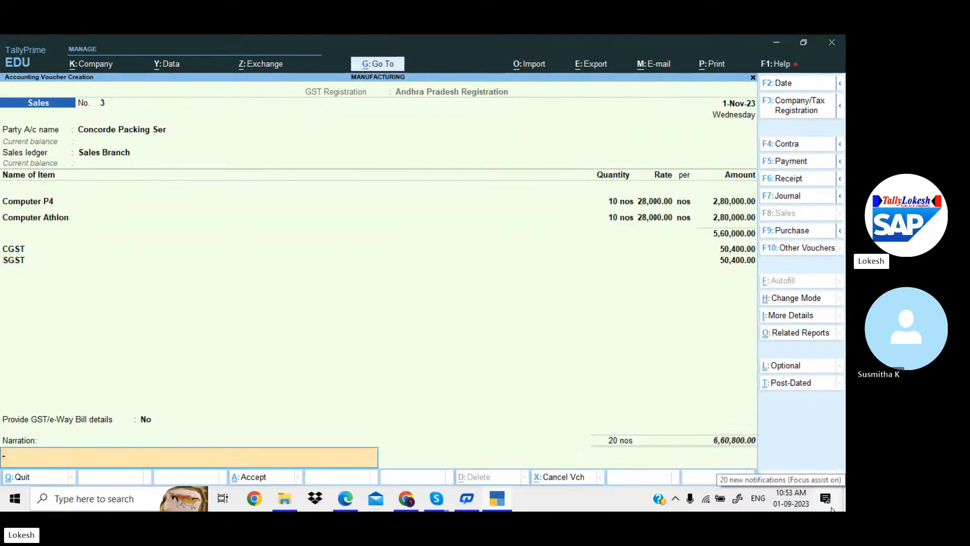
key(n)
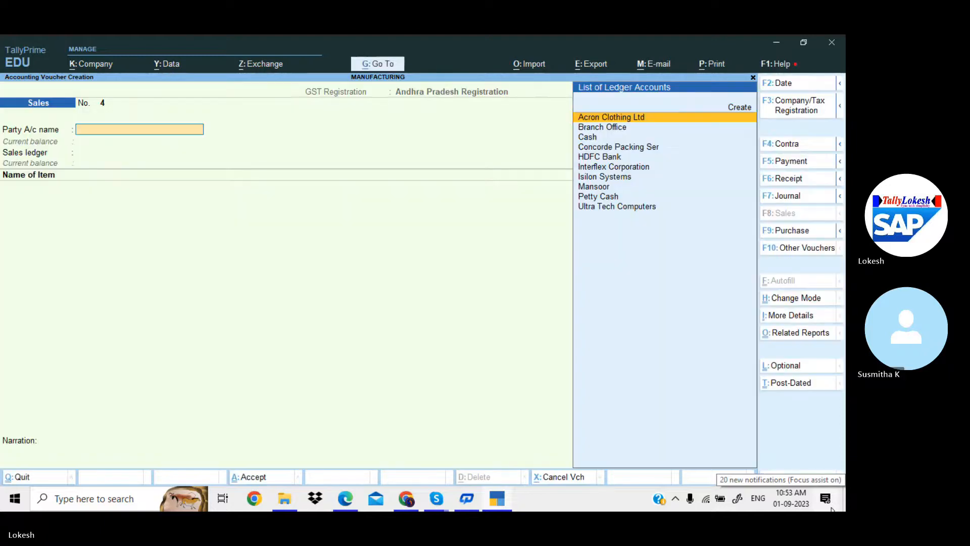
Step: Switch to the practice PDF, read the transactions from number 43 to number 53, and return to TallyPrime
key(alt+Tab)
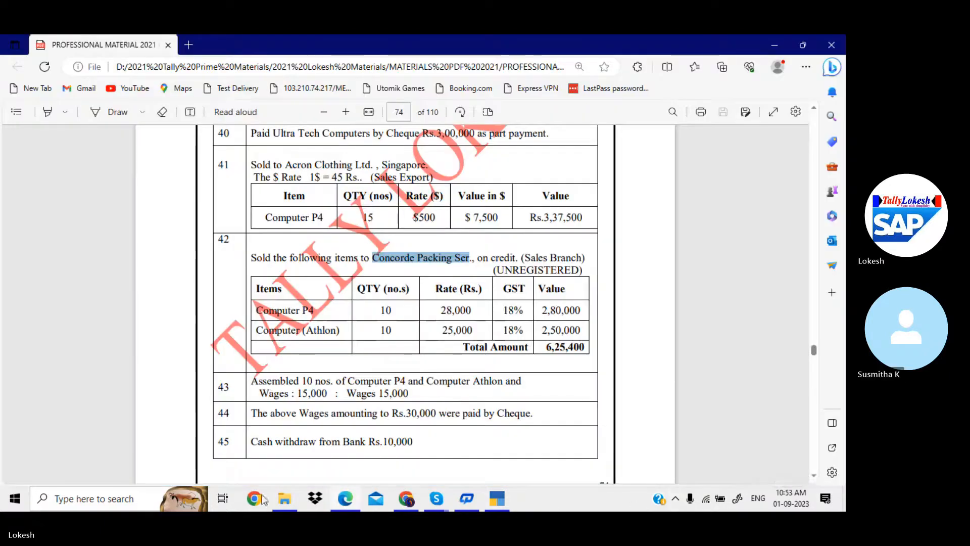
scroll(457, 334, down, 2)
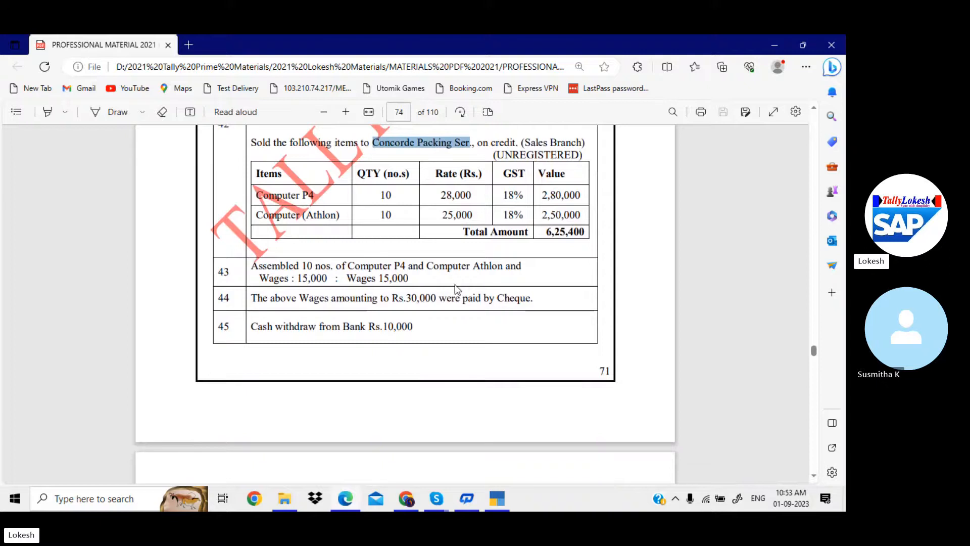
scroll(443, 303, down, 5)
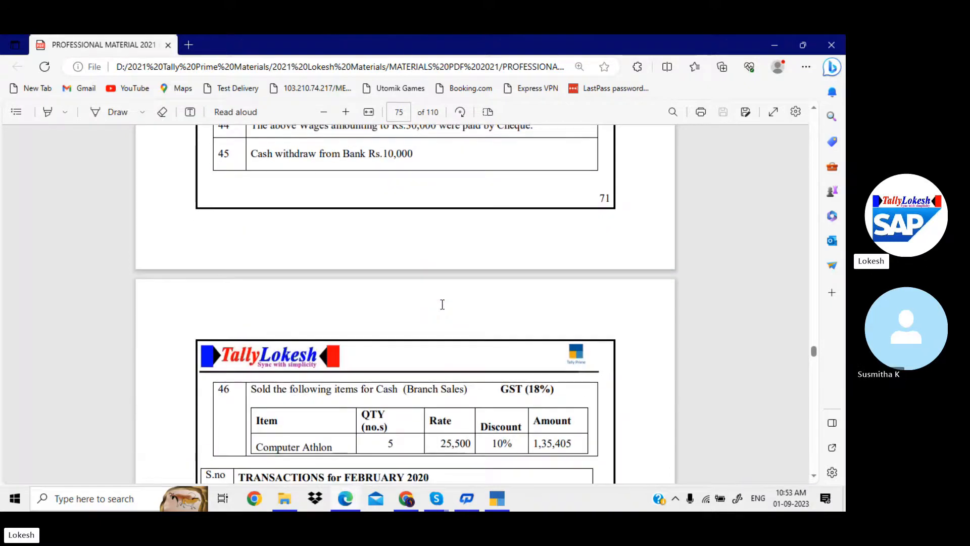
scroll(462, 310, down, 1)
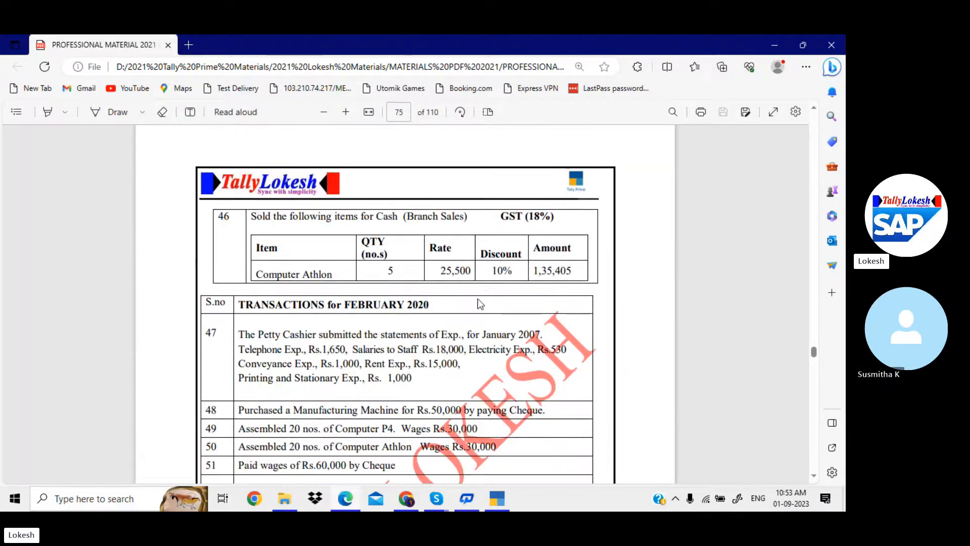
drag(491, 269, 515, 269)
scroll(428, 286, down, 4)
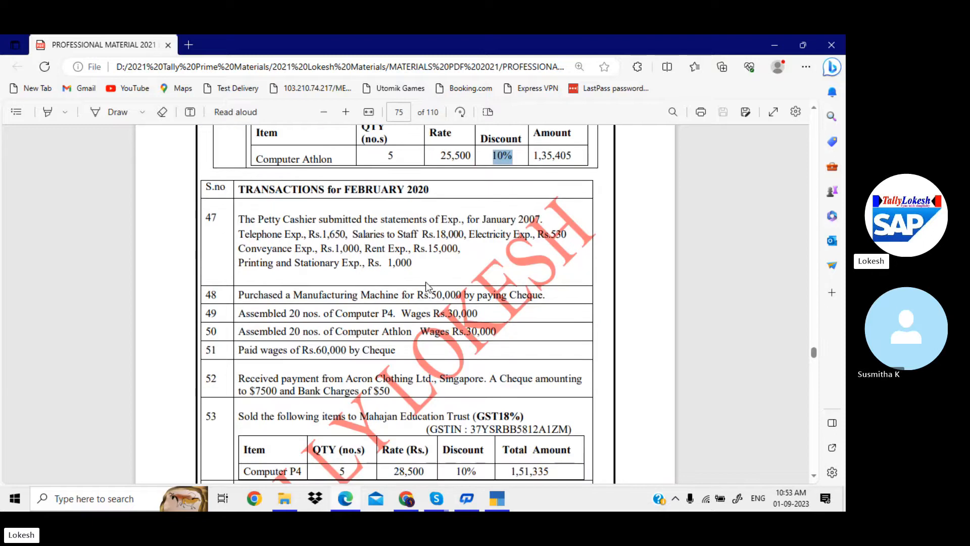
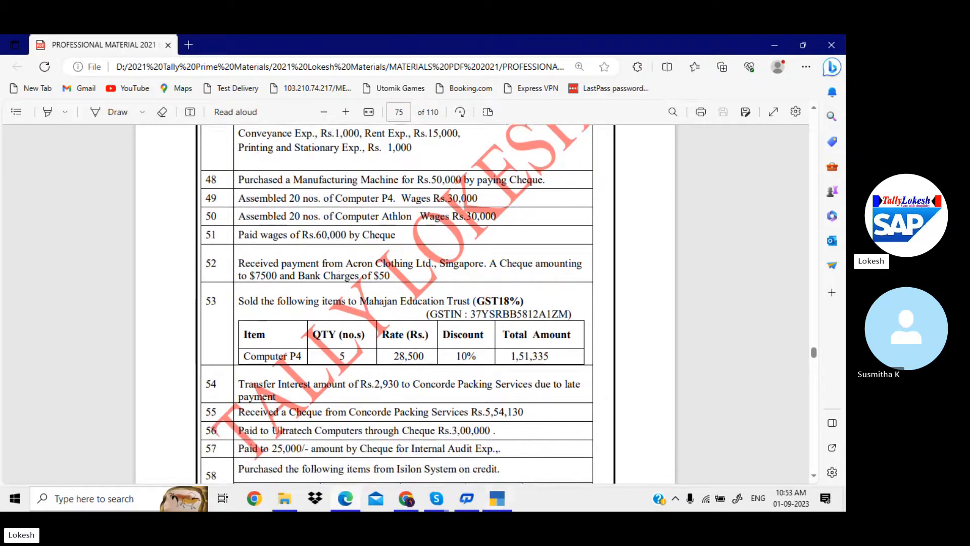
key(alt+Tab)
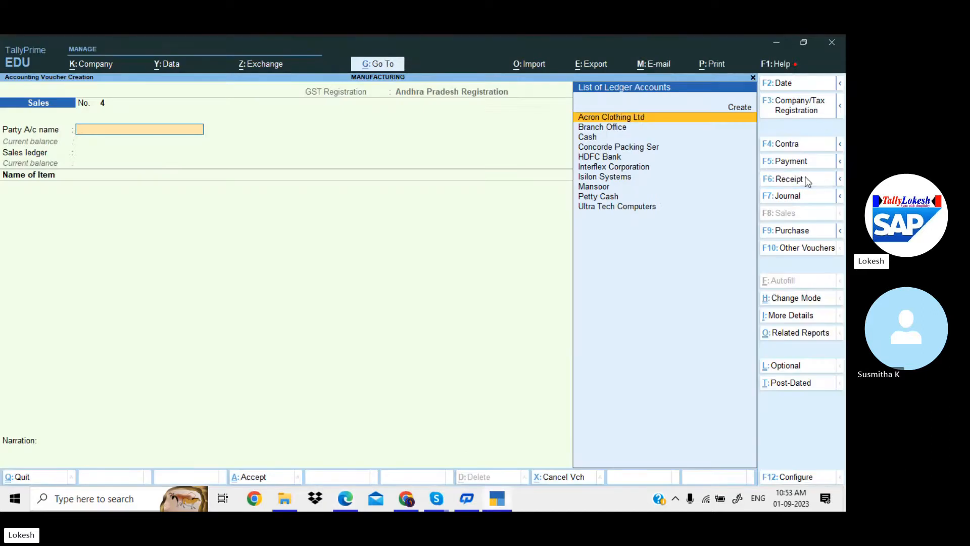
Step: Start a Receipt voucher and credit Acron Clothing Ltd with $7,500 at an exchange rate of ₹45 per dollar
click(778, 181)
text(A)
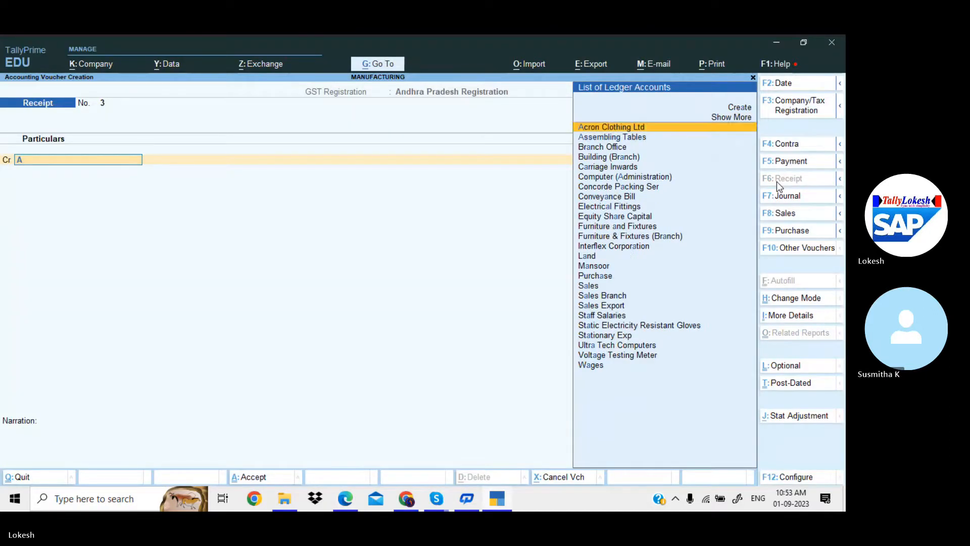
key(Return)
key(alt+Tab)
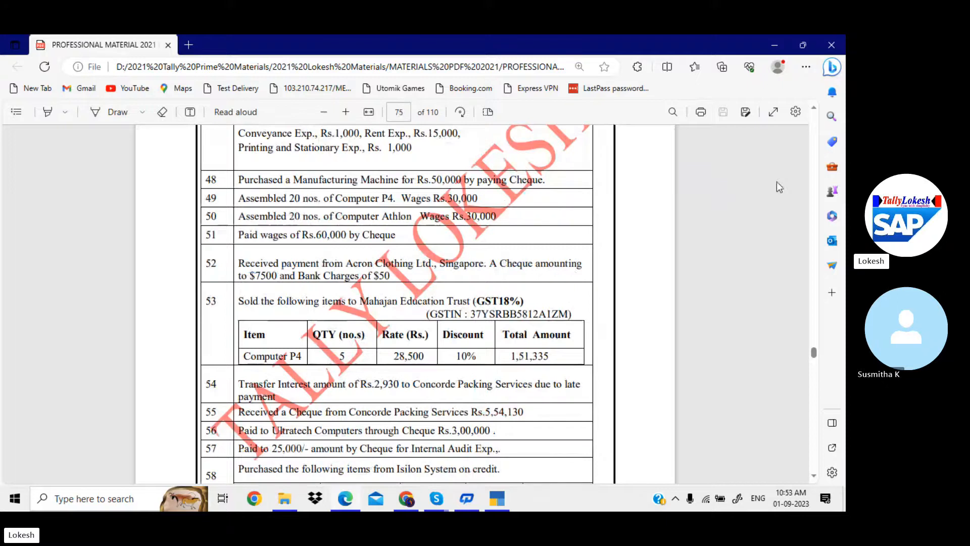
key(alt+Tab)
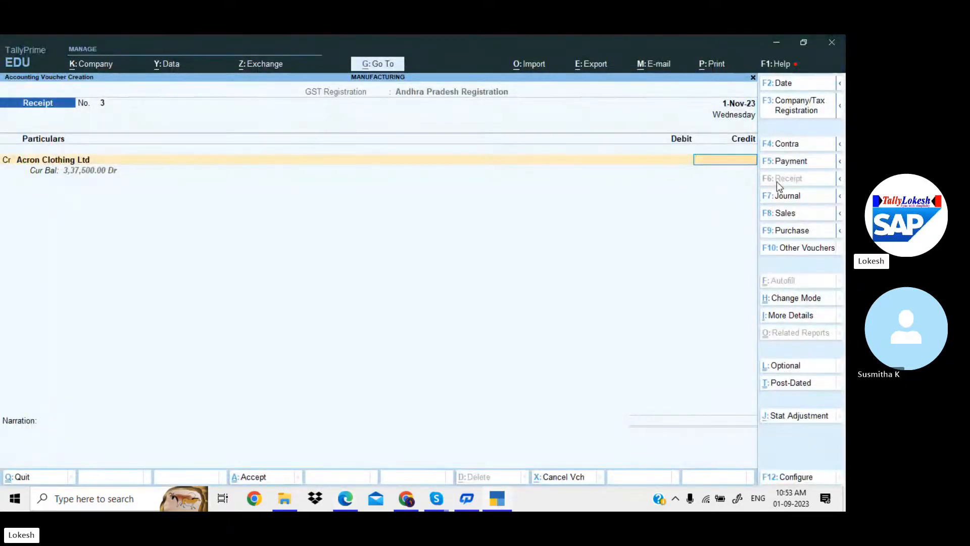
key(alt+Tab)
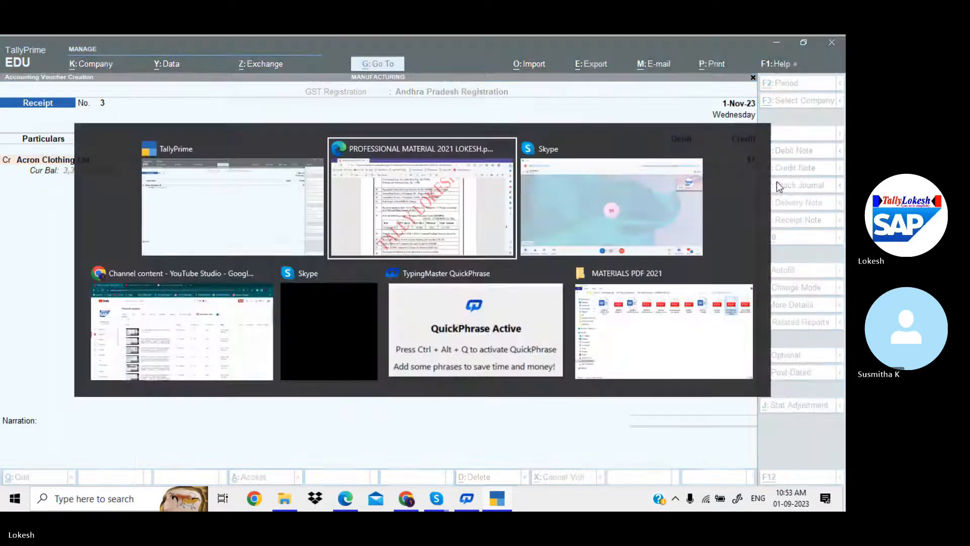
key(alt+Tab)
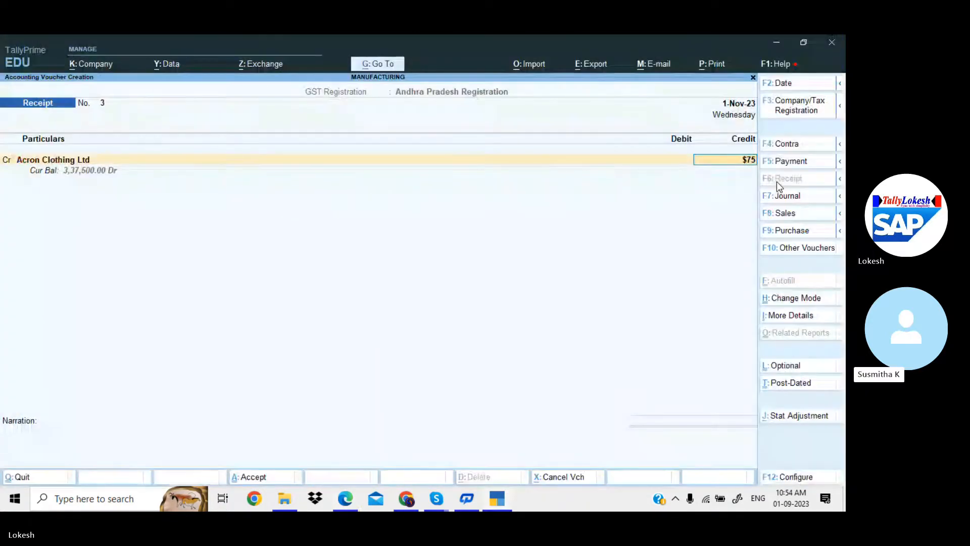
text(500)
key(Return)
key(Return)
key(Return)
key(Return)
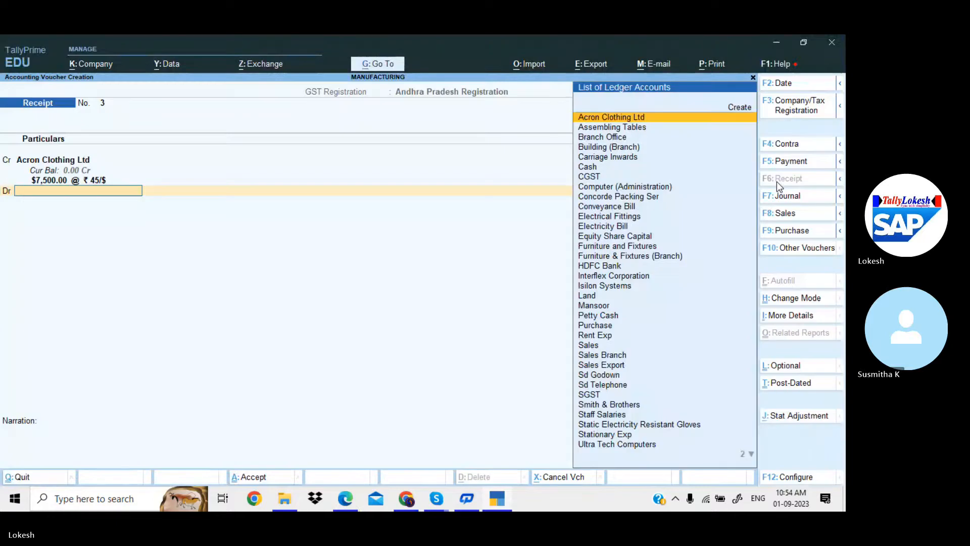
Step: Create a Bank Charges ledger under Indirect Expenses from the receipt voucher, leaving its other details at their defaults
key(alt+c)
text(B)
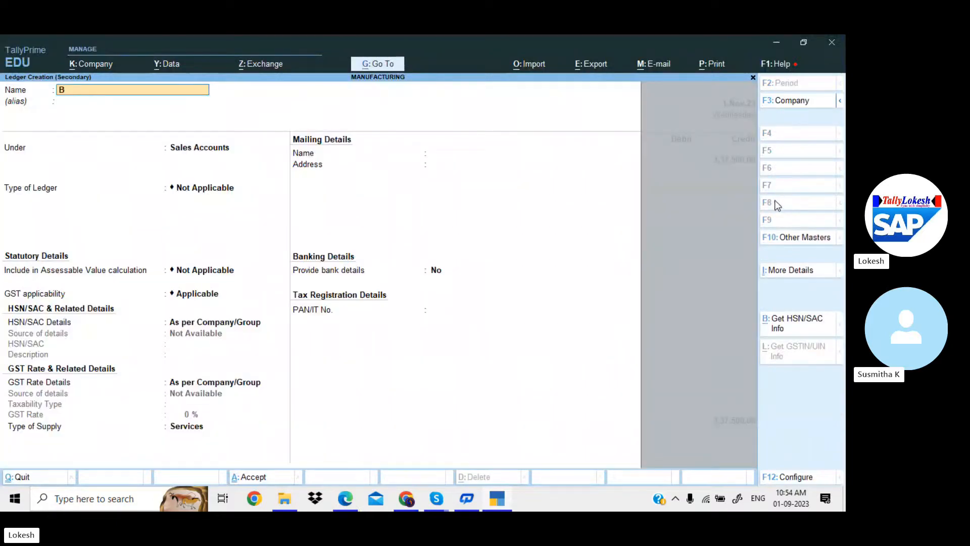
text(ank Charges)
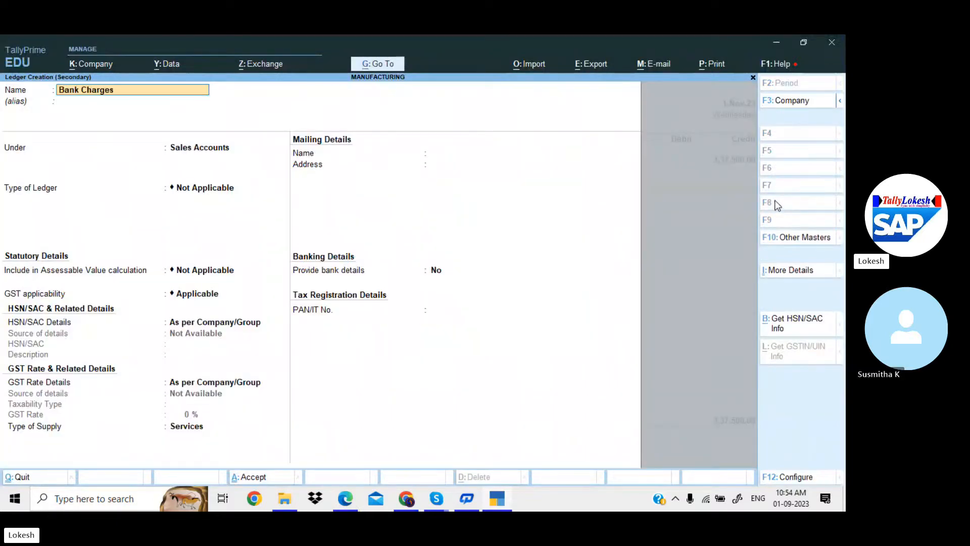
key(Return)
text(Ind)
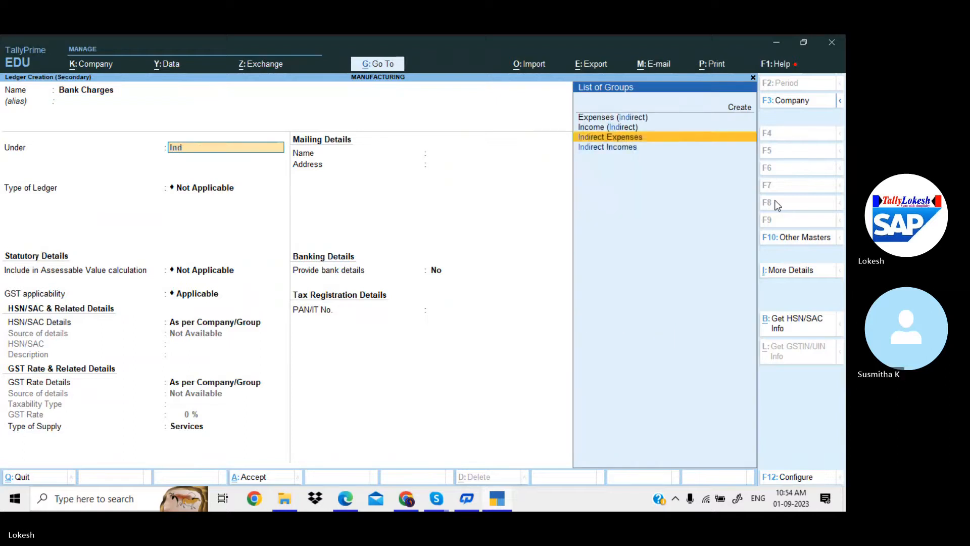
key(Return)
key(Return)
key(Return)
key(Return)
key(Return)
key(Return)
key(Return)
key(Return)
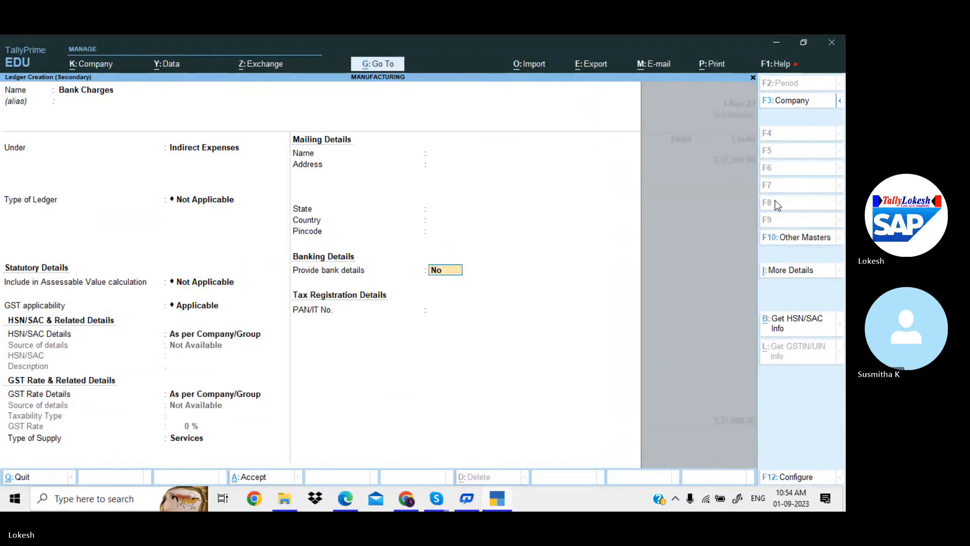
key(Return)
Step: Check the charge in transaction 52 of the PDF and debit Bank Charges with $50 at ₹45 per dollar
key(alt+Tab)
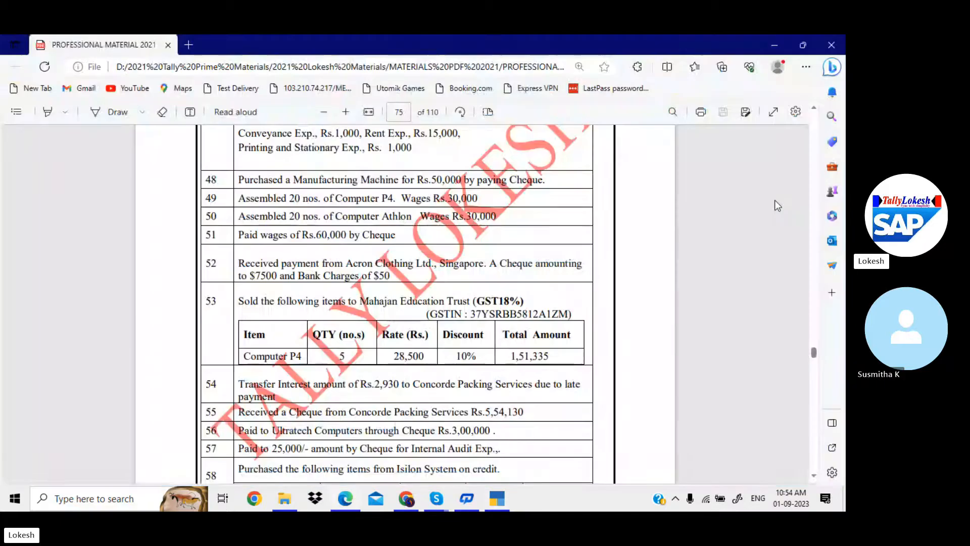
key(alt+Tab)
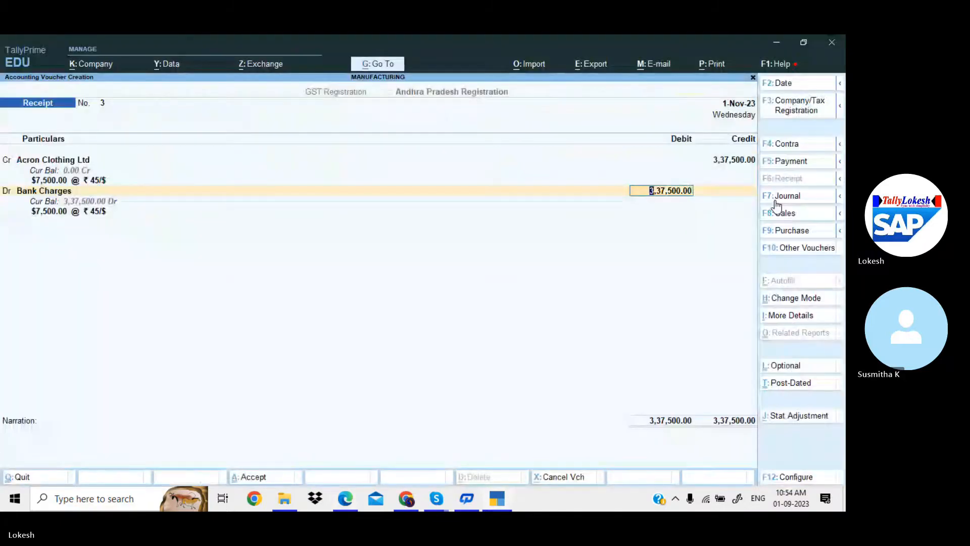
text($50)
key(Return)
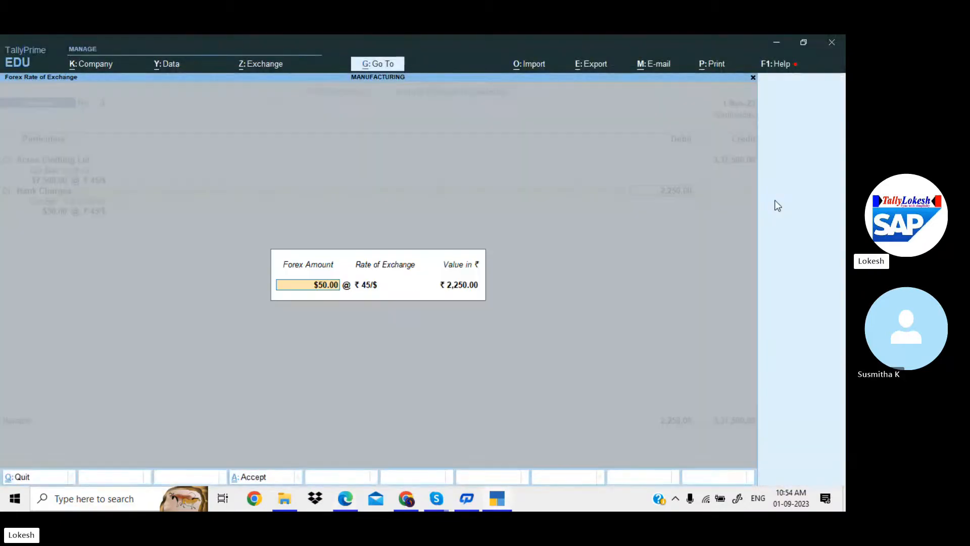
key(Return)
key(Return)
key(Return)
key(Return)
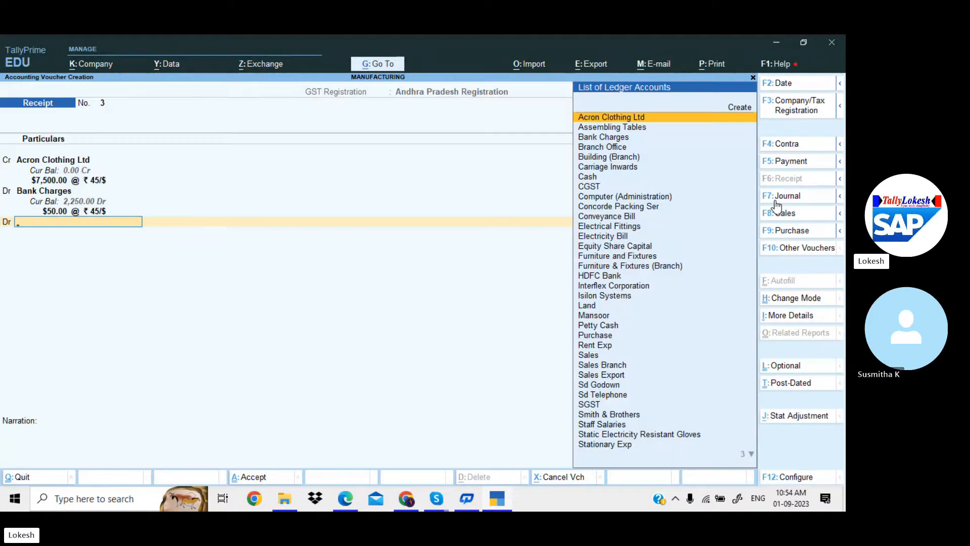
Step: Debit HDFC Bank with $7,450 at ₹45 per dollar and set Cheque/DD as its bank allocation's transaction type
text(h)
key(Return)
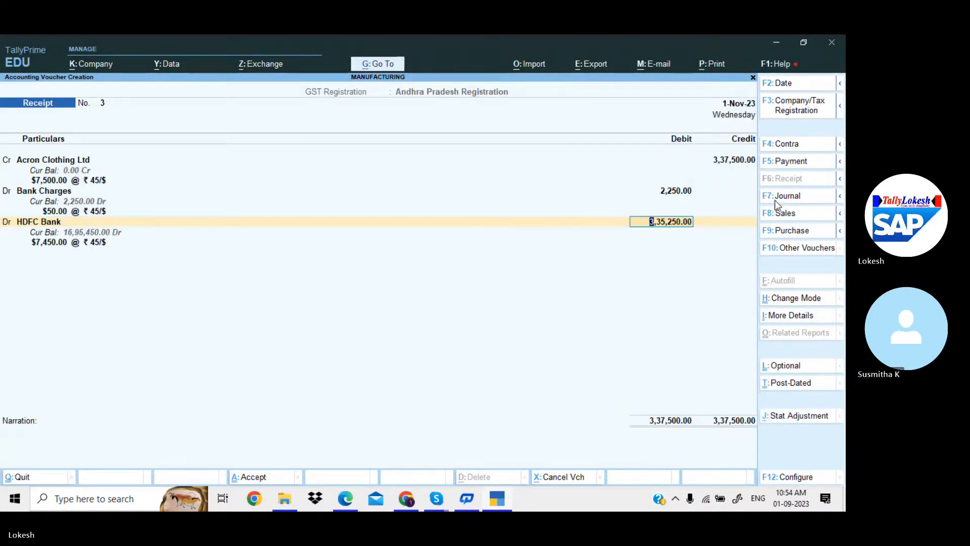
text($7450)
key(Return)
key(Return)
key(Return)
key(Return)
key(Return)
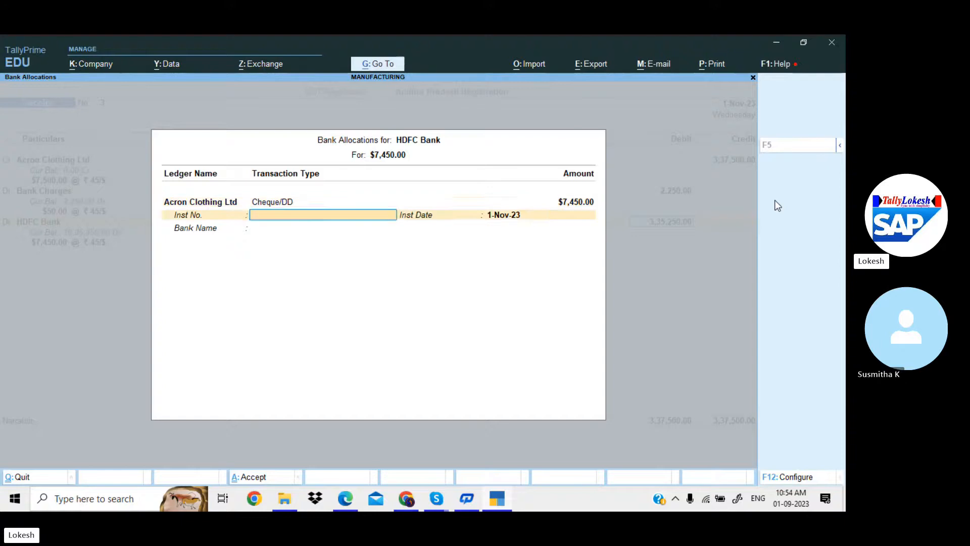
Step: Leave the cheque's instrument number and bank name blank and save the Acron Clothing Ltd receipt voucher
key(Return)
key(Return)
key(Return)
key(Return)
key(Return)
key(Return)
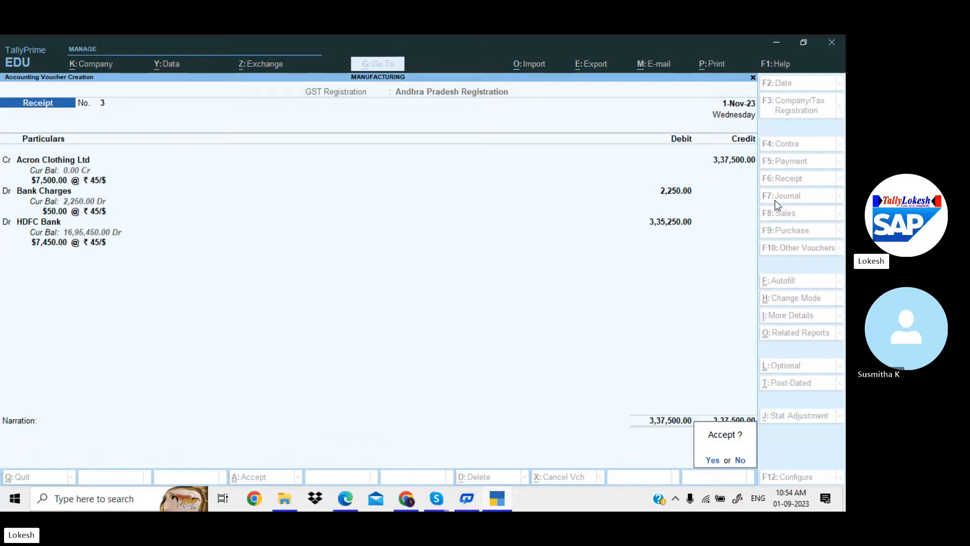
key(Return)
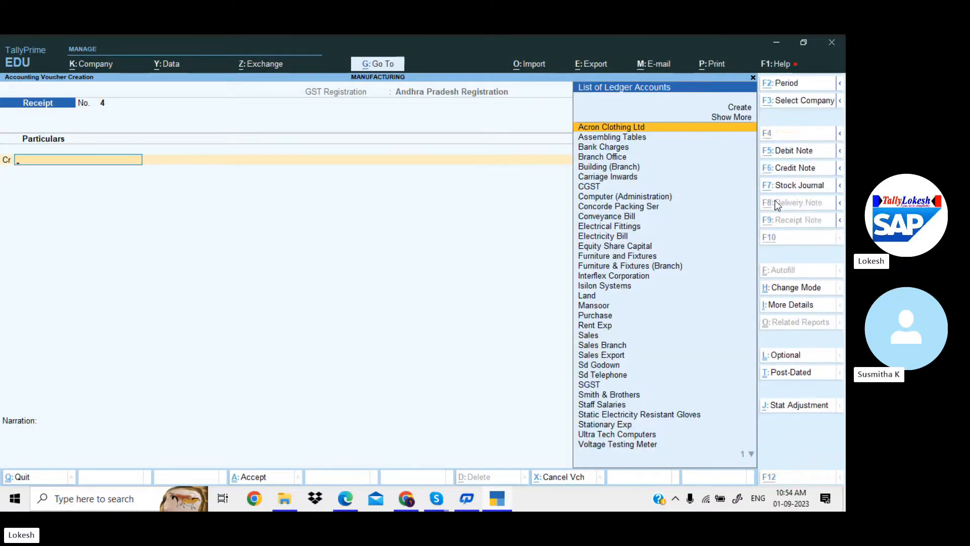
Step: Check transaction 54 in the PDF, start a Payment voucher, and create an Interest Paid ledger under Indirect Expenses
key(alt+Tab)
scroll(493, 334, down, 3)
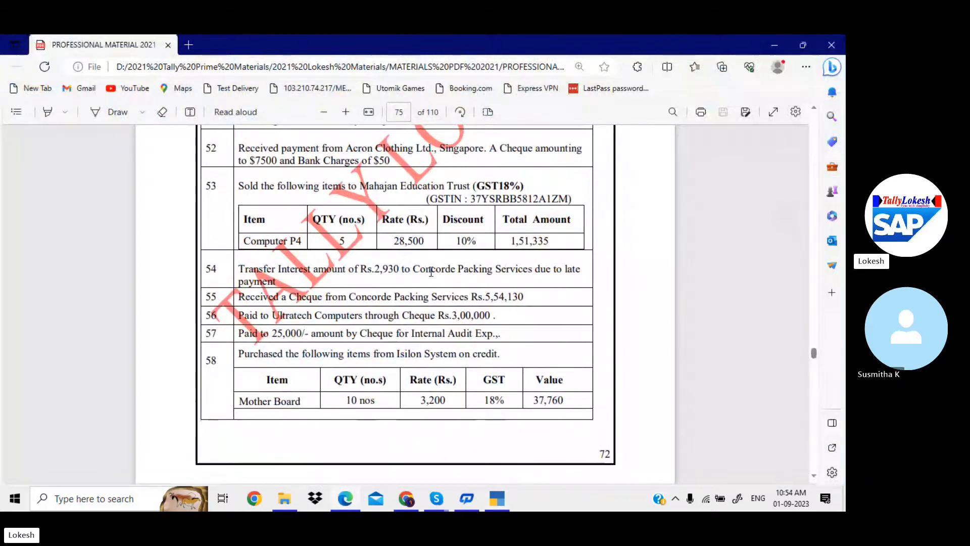
key(alt+Tab)
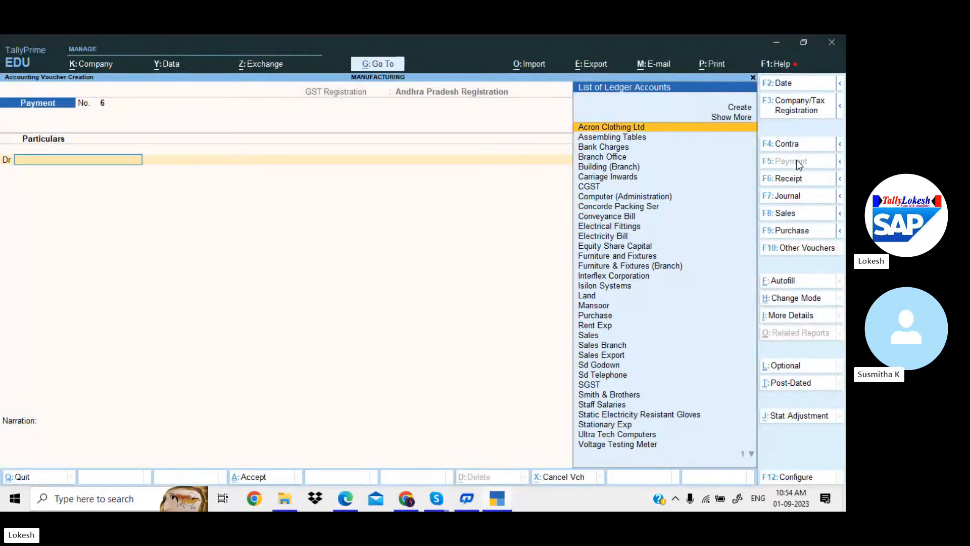
key(alt+c)
text(In)
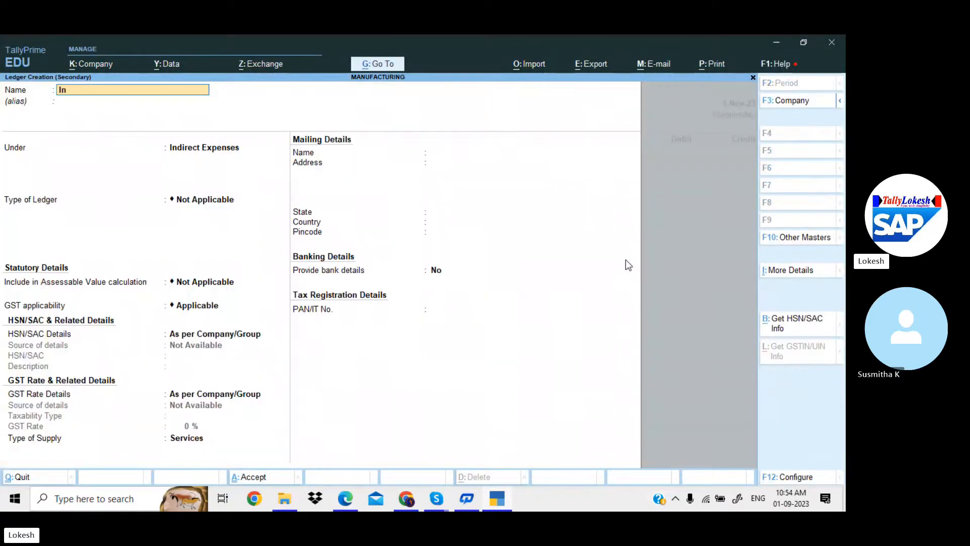
text(terest Paid)
key(Return)
key(Return)
key(Return)
key(Return)
key(Return)
key(Return)
key(Return)
key(Return)
key(Return)
key(Return)
key(Return)
key(Return)
key(Return)
key(Return)
key(Return)
key(Return)
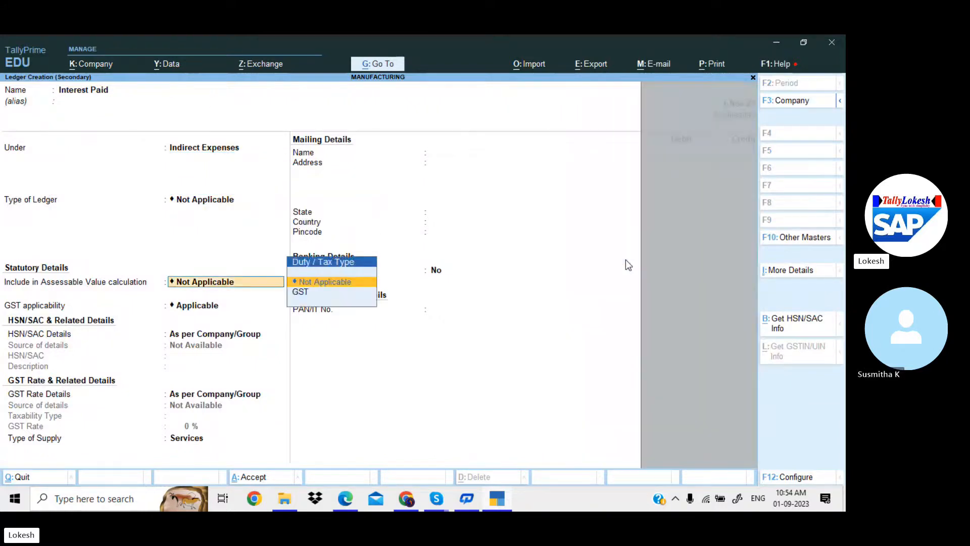
key(Return)
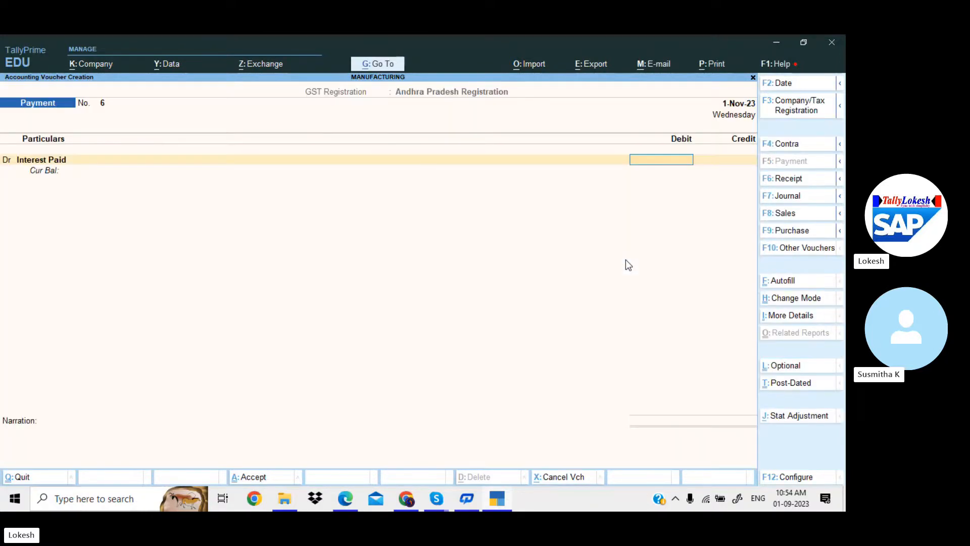
Step: Debit Interest Paid with 2,930 and credit the same amount to Concorde Packing Ser
key(alt+Tab)
key(alt+Tab)
text(2930)
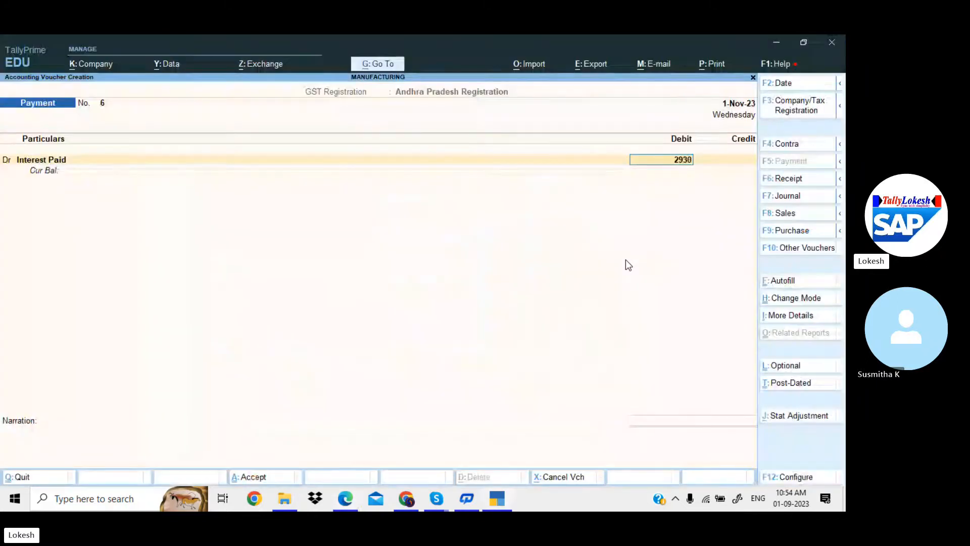
key(Return)
text(Con)
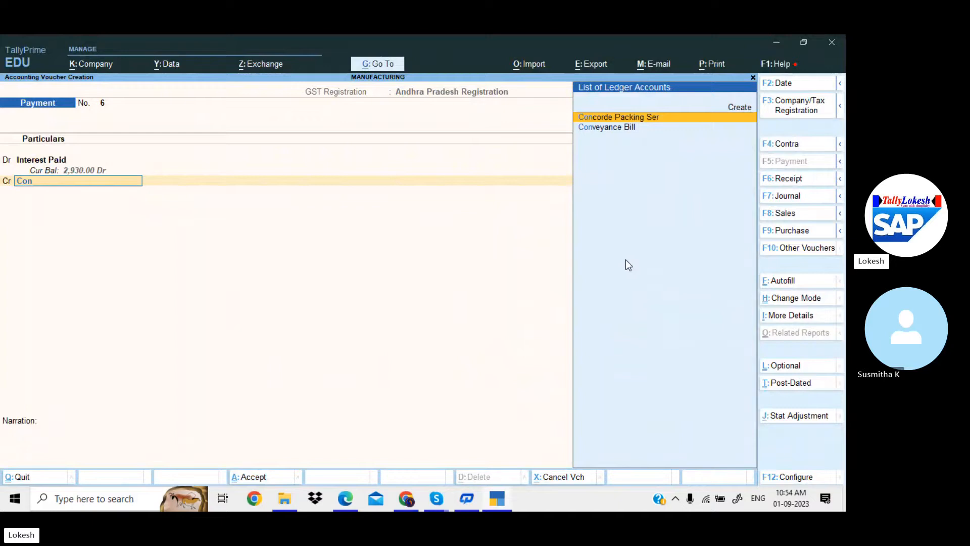
key(Return)
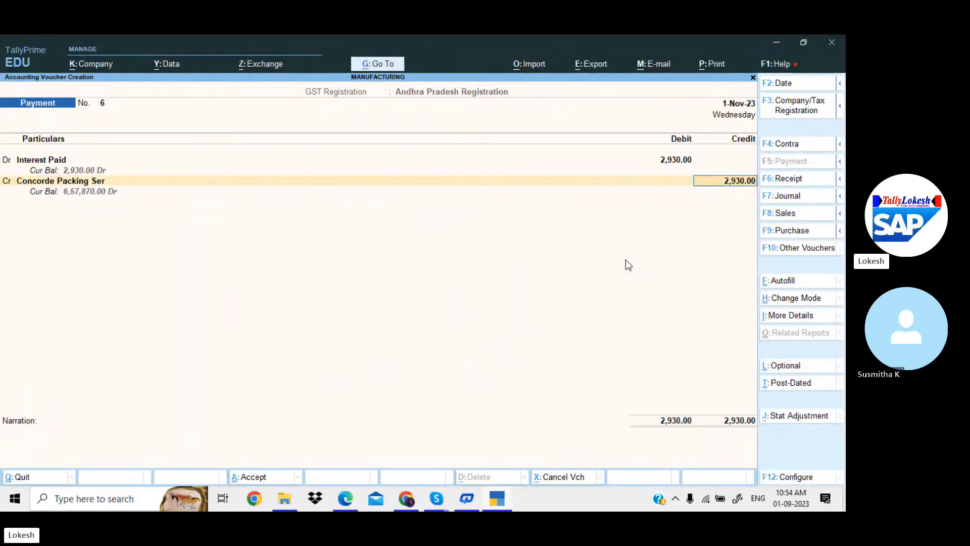
Step: Convert the Interest Paid and Concorde Packing Ser entry into a Journal voucher
key(Return)
key(Return)
key(Escape)
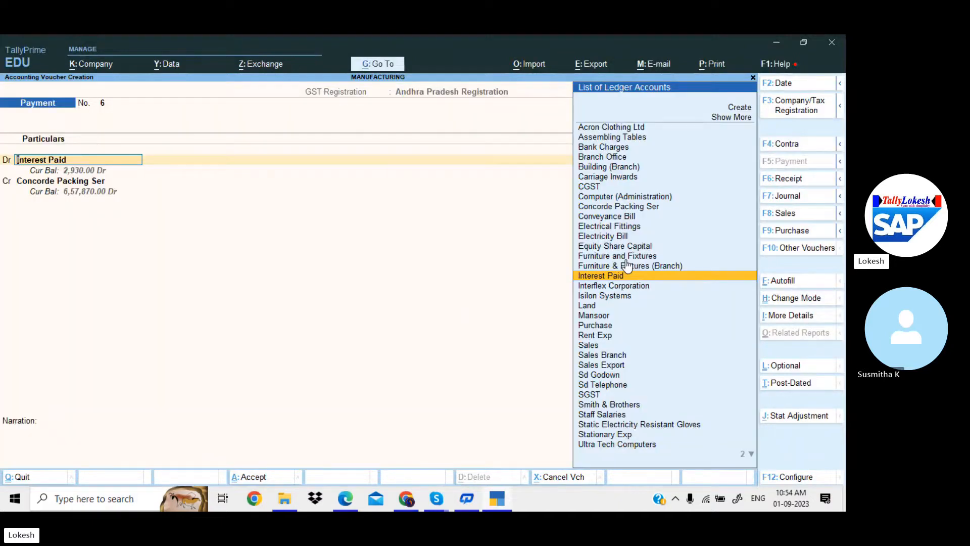
click(796, 198)
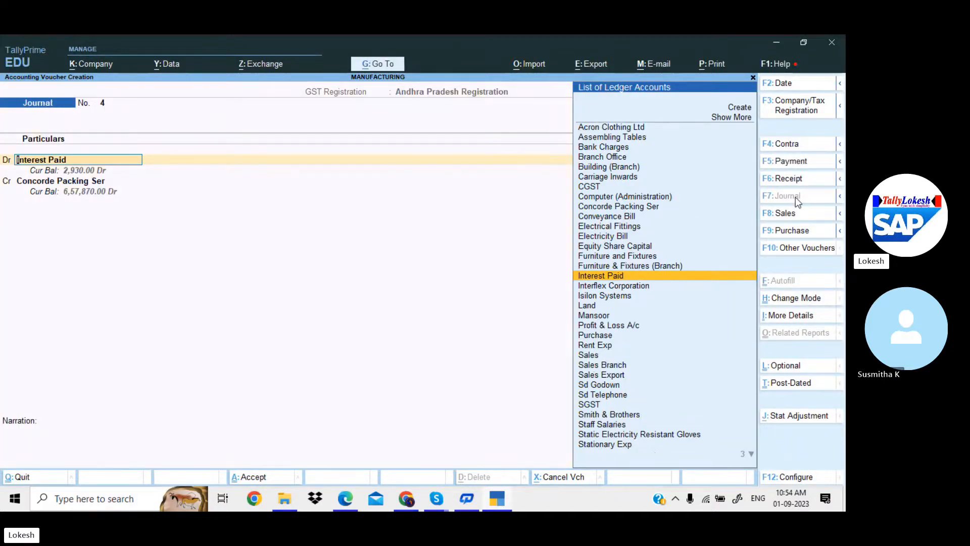
Step: Keep the 2,930 debit and credit amounts and save the Interest Paid and Concorde Packing Ser Journal voucher
key(Return)
key(Return)
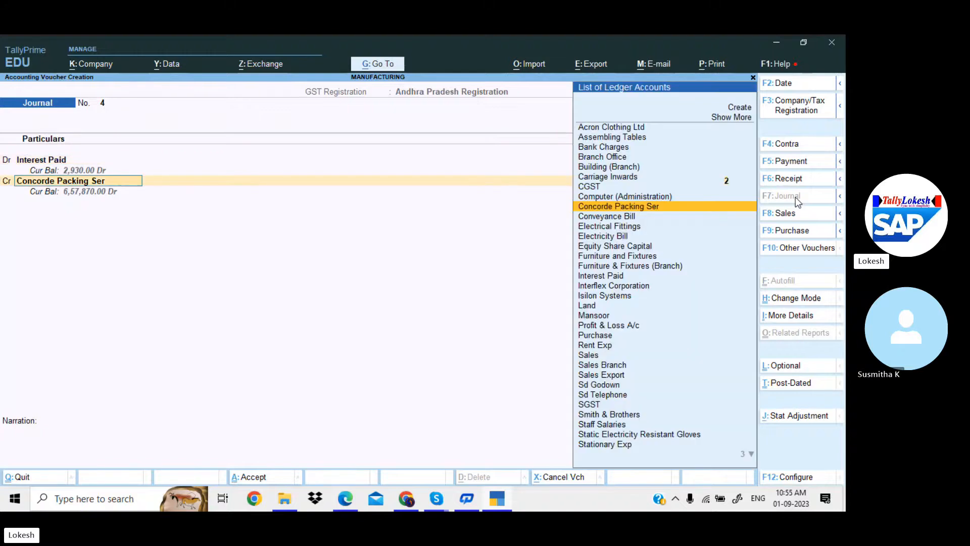
key(Return)
key(Return)
key(Return)
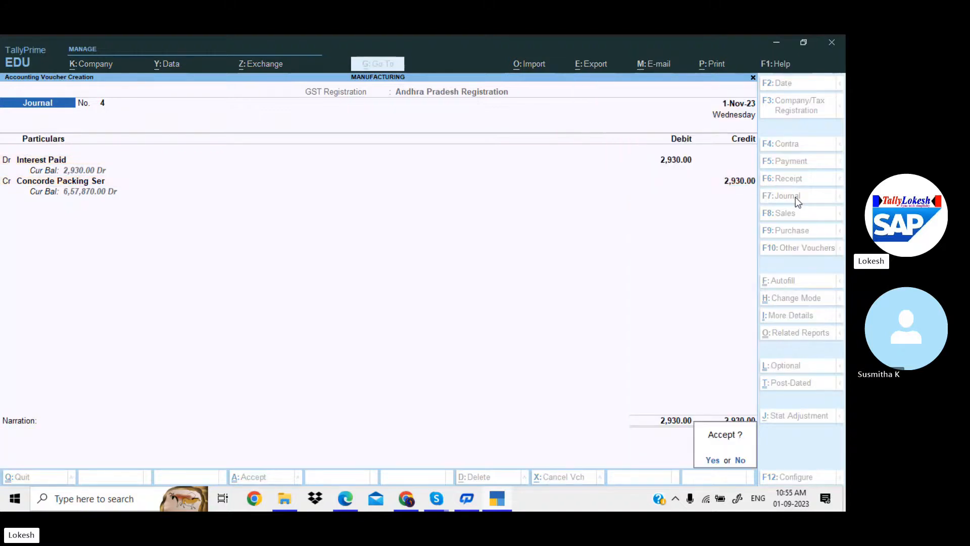
key(Return)
Step: Review the transactions from 54 to 66 in the PDF material, focusing on the Stylex Trading Corporation return in transaction 65
key(alt+Tab)
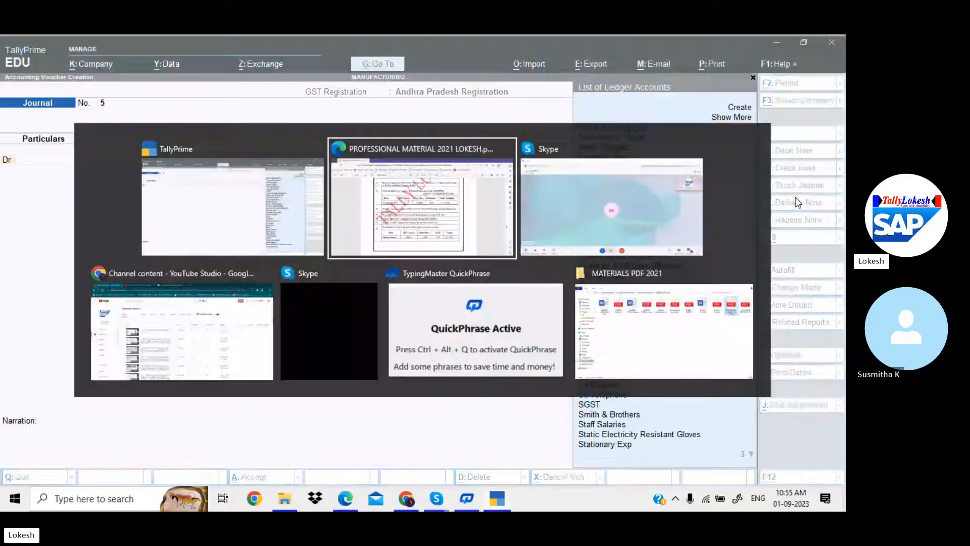
scroll(396, 298, down, 2)
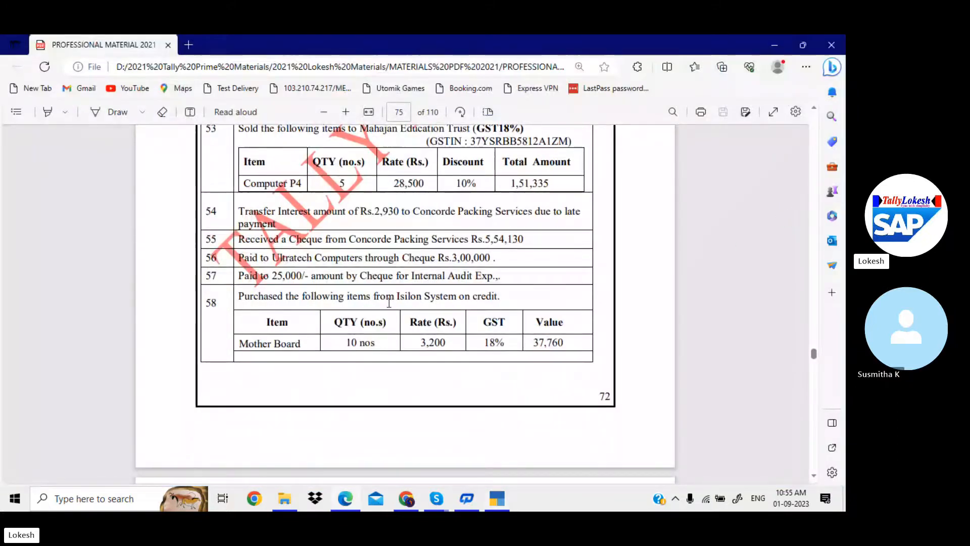
scroll(397, 304, down, 6)
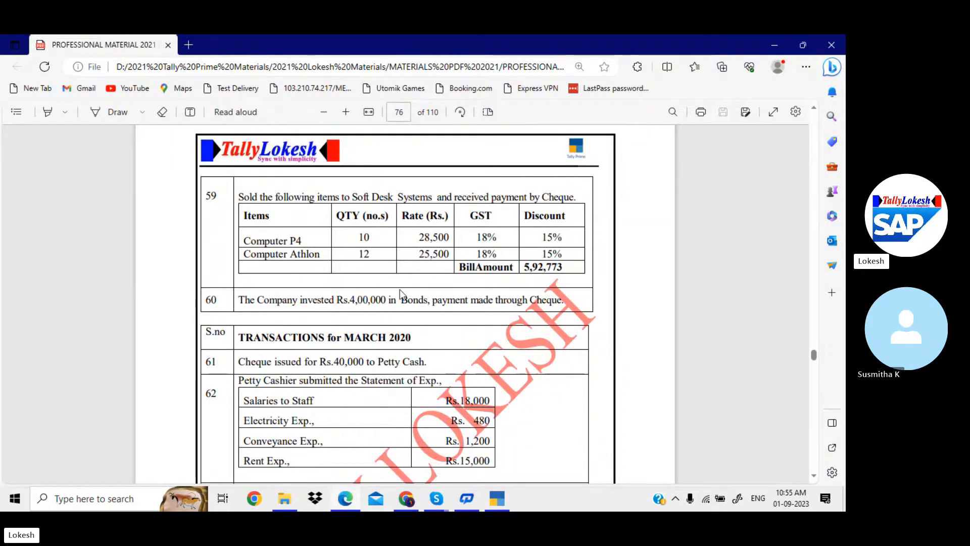
scroll(401, 294, down, 5)
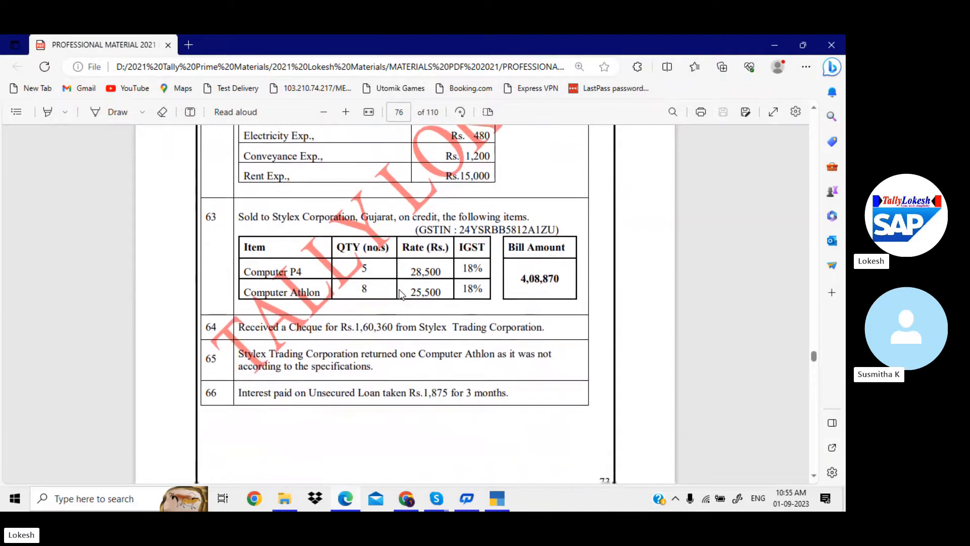
scroll(401, 294, up, 3)
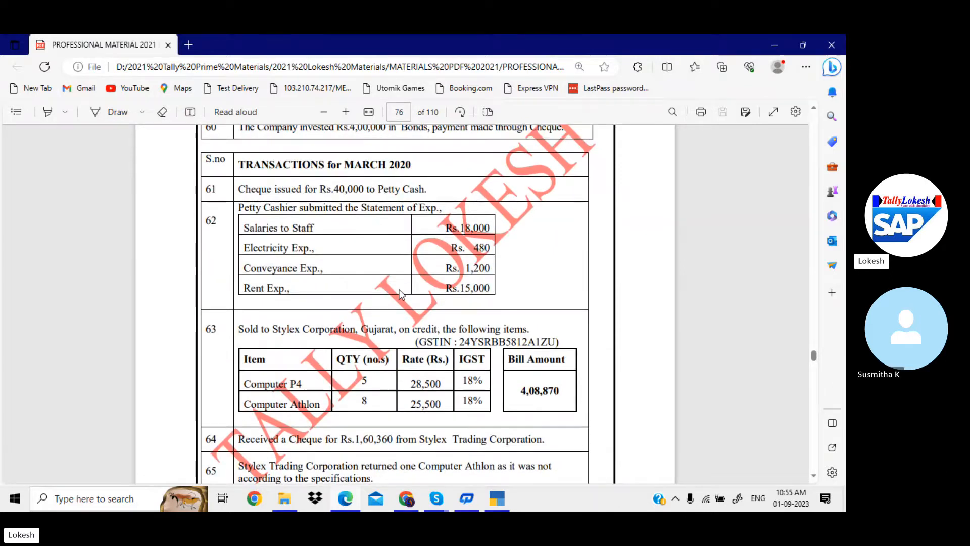
scroll(356, 316, down, 1)
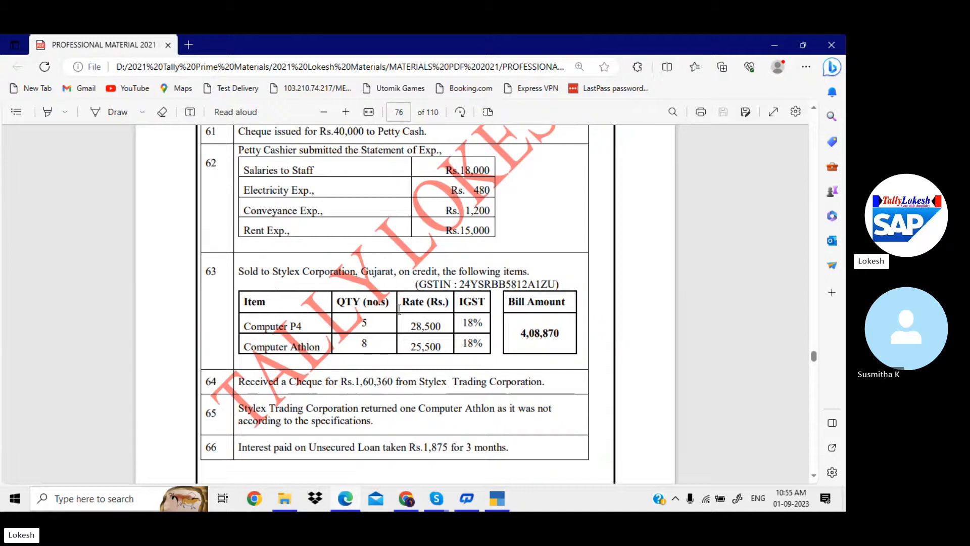
scroll(420, 331, down, 1)
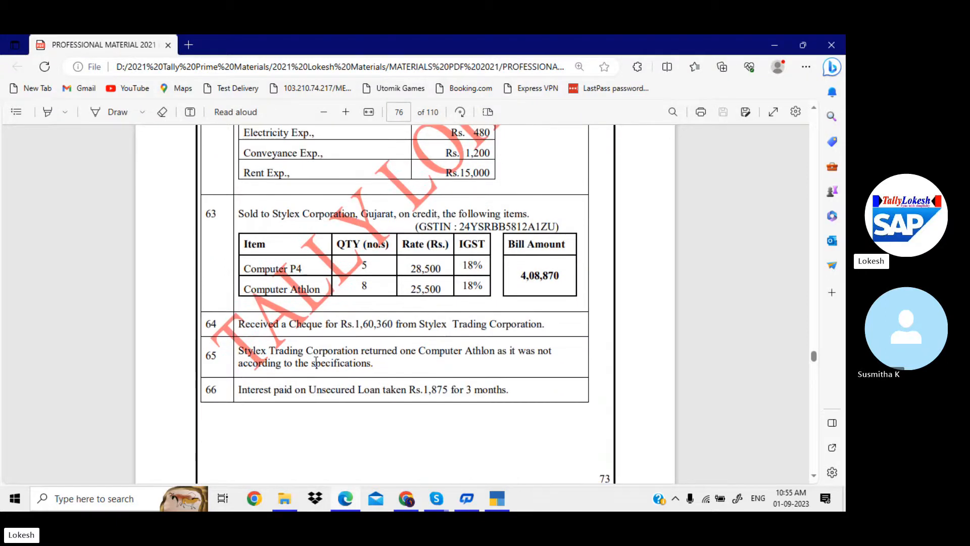
drag(247, 349, 388, 352)
Step: Switch back to TallyPrime and start a Credit Note voucher for the sales return
click(504, 501)
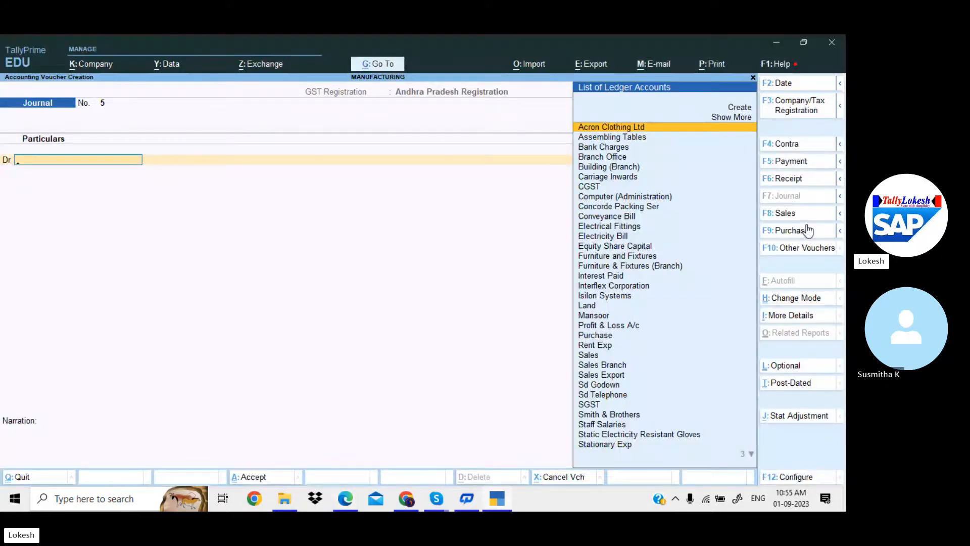
click(804, 250)
key(Down)
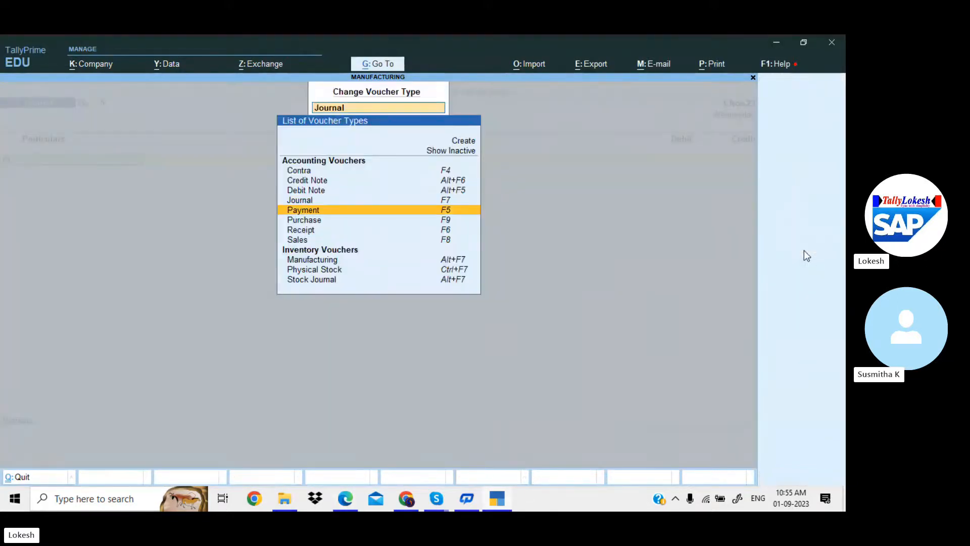
key(Down)
key(Up)
key(Up)
key(Up)
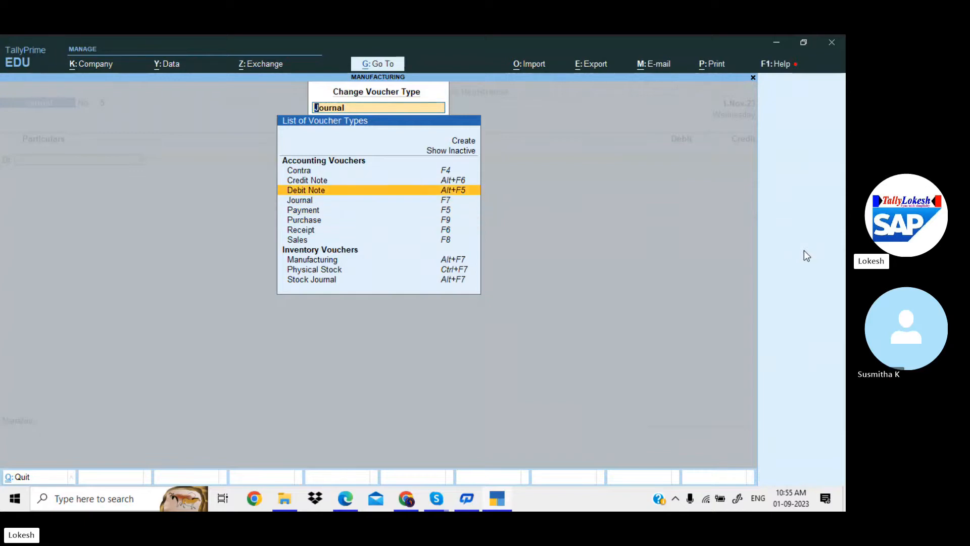
key(Up)
key(Return)
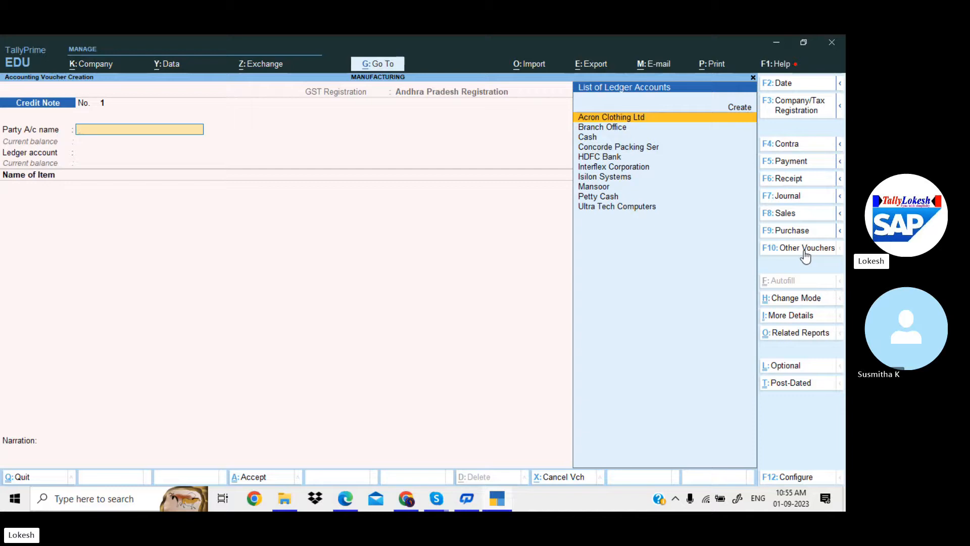
Step: Set Cash as the Credit Note's party with blank receipt and original invoice details, and choose Sales as the ledger account
key(Down)
key(Down)
key(Down)
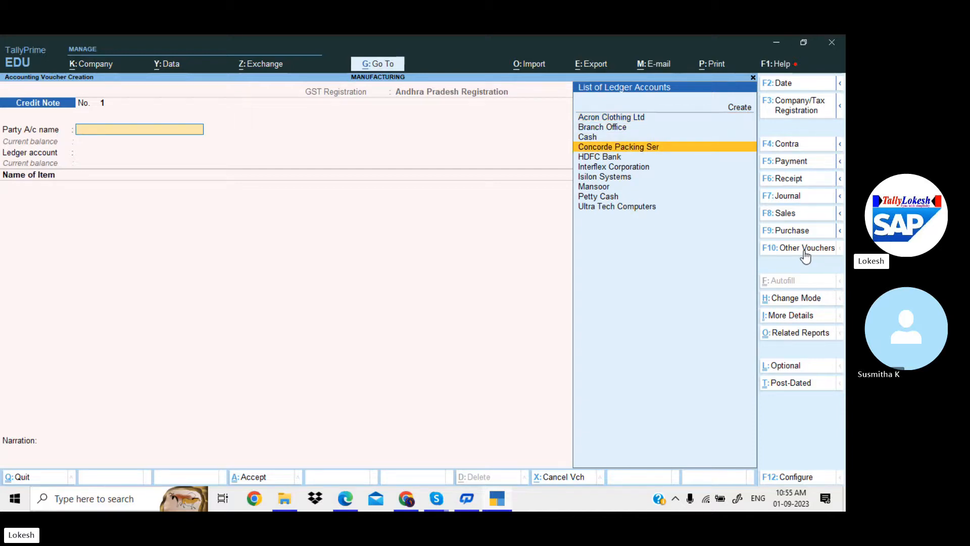
key(Up)
key(Return)
key(Return)
key(Return)
key(Return)
key(Return)
key(Return)
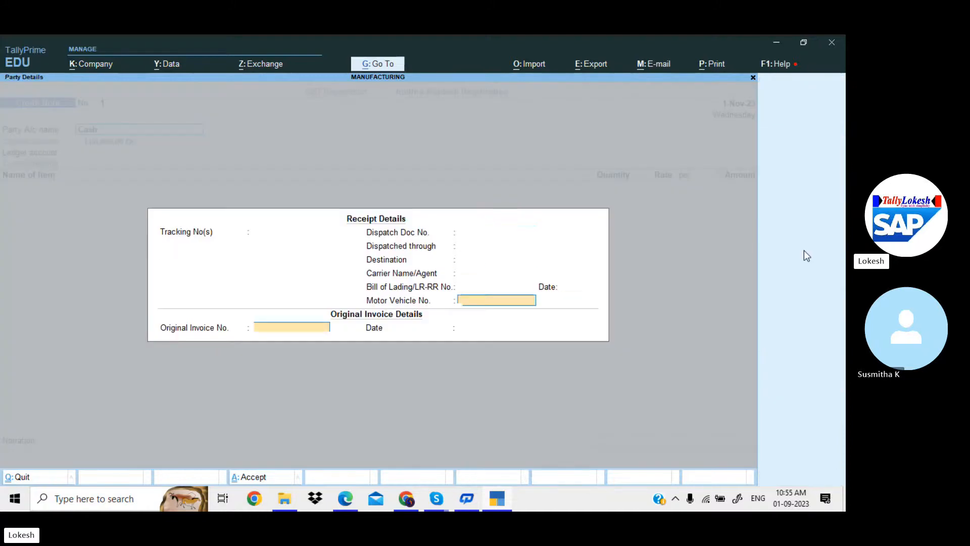
key(Return)
key(Return)
key(Return)
key(Return)
key(Return)
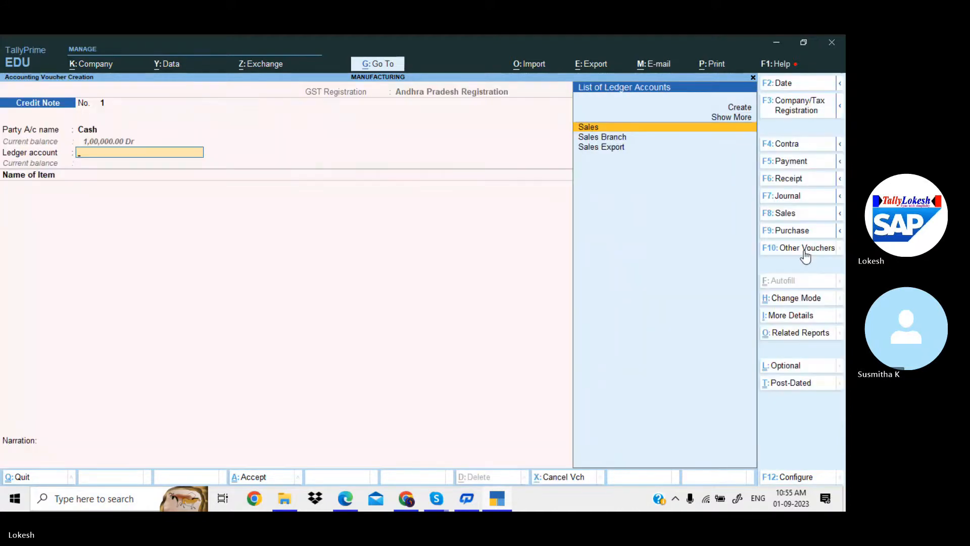
key(Return)
Step: Check the returned item in transaction 65 and add 1 nos of Computer Athlon at 28,000 to the Credit Note
key(alt+Tab)
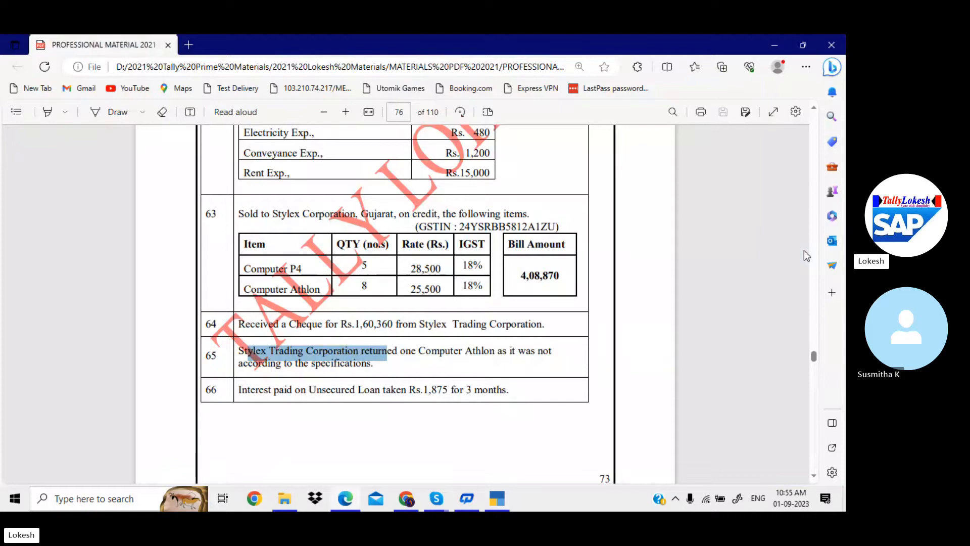
key(alt+Tab)
text(Com)
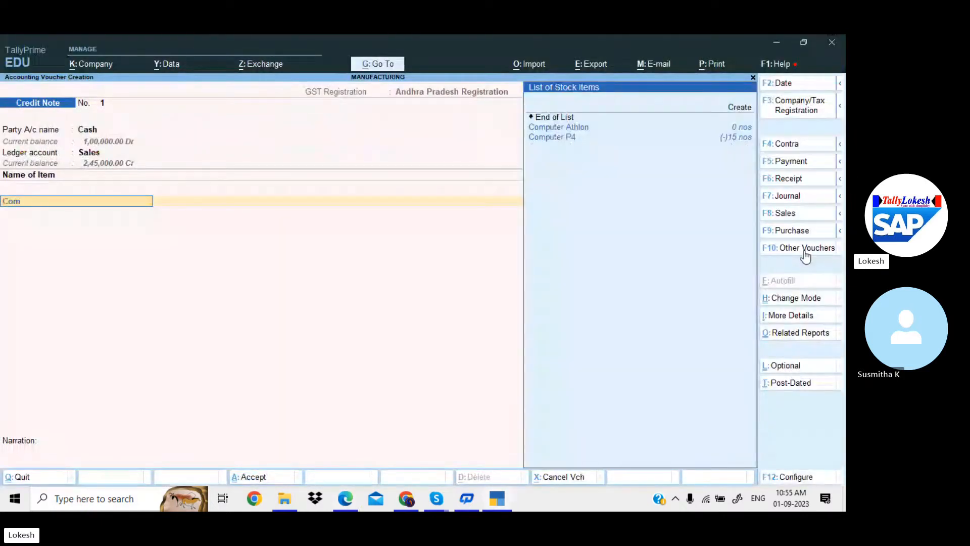
key(Return)
text(1)
key(Return)
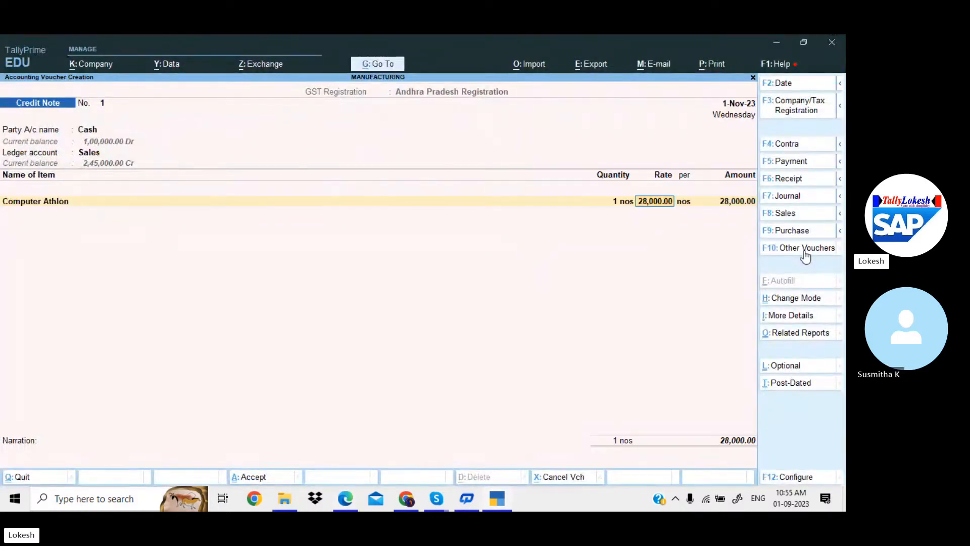
key(Return)
key(Return)
key(Return)
key(Return)
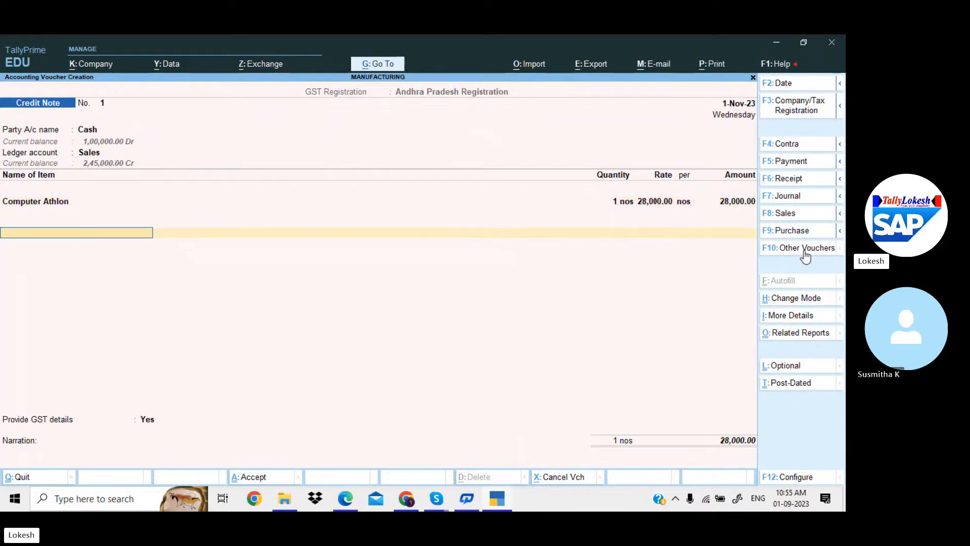
Step: Add the CGST and SGST ledgers to the Credit Note at 2,520 each
text(CG)
key(Return)
key(Return)
text(SG)
key(Return)
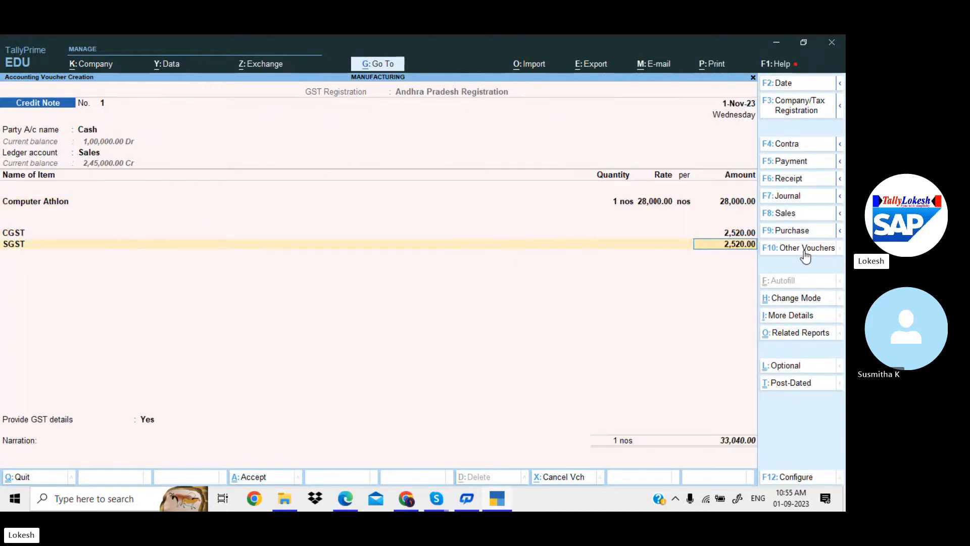
key(Return)
Step: Set Provide GST details to No and save the Computer Athlon Credit Note with a blank narration
key(Return)
key(Up)
key(Return)
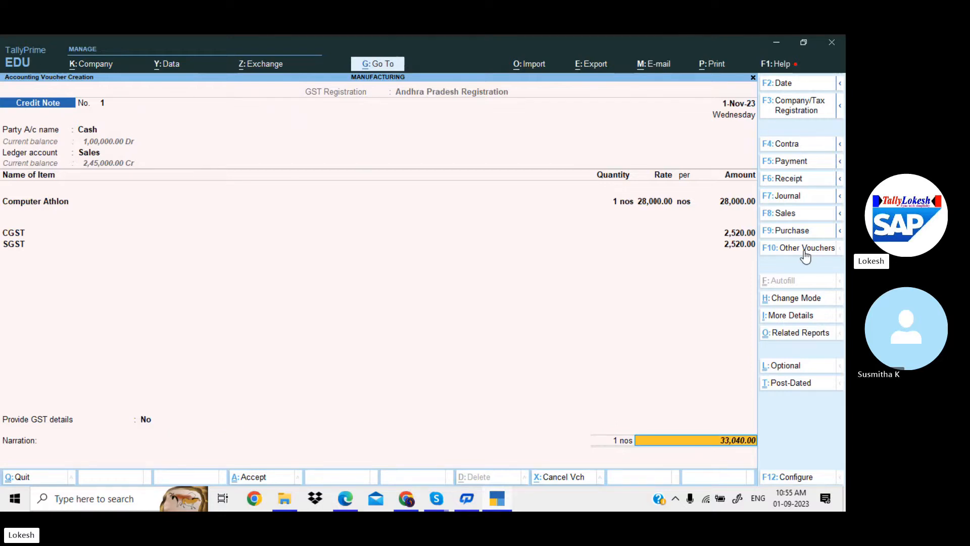
key(Return)
key(Return)
key(Return)
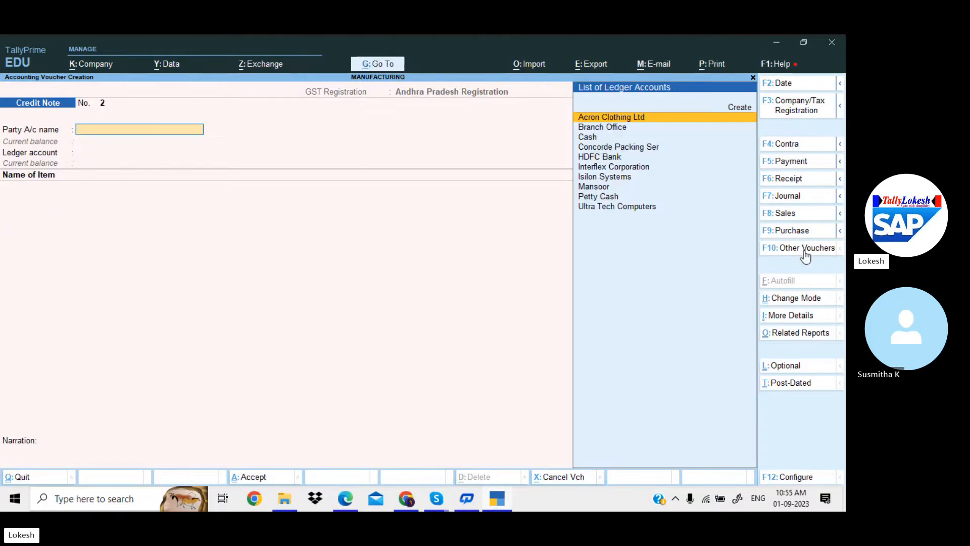
Step: Check the branch expenses and profit transfer in transactions 67 and 68 of the PDF, and start a Journal voucher in TallyPrime
click(342, 502)
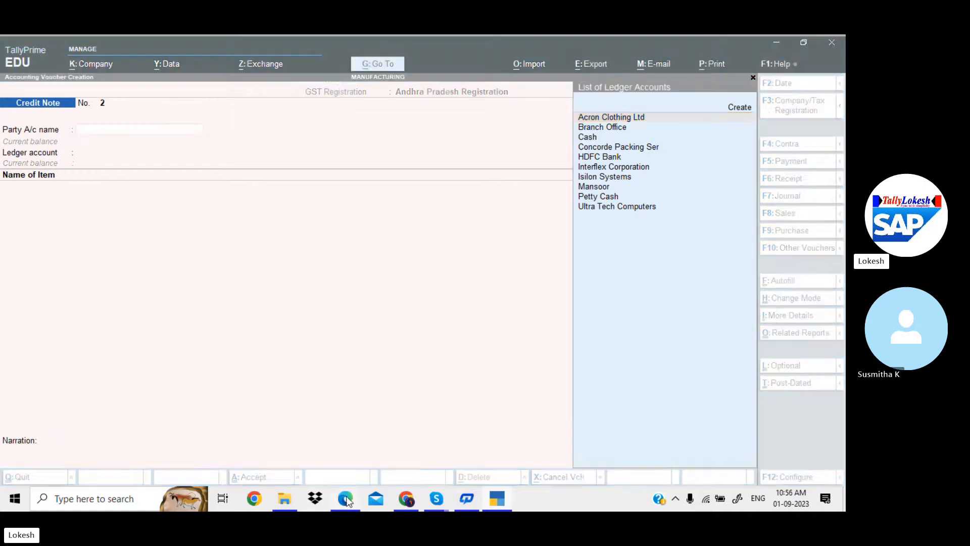
scroll(376, 297, down, 9)
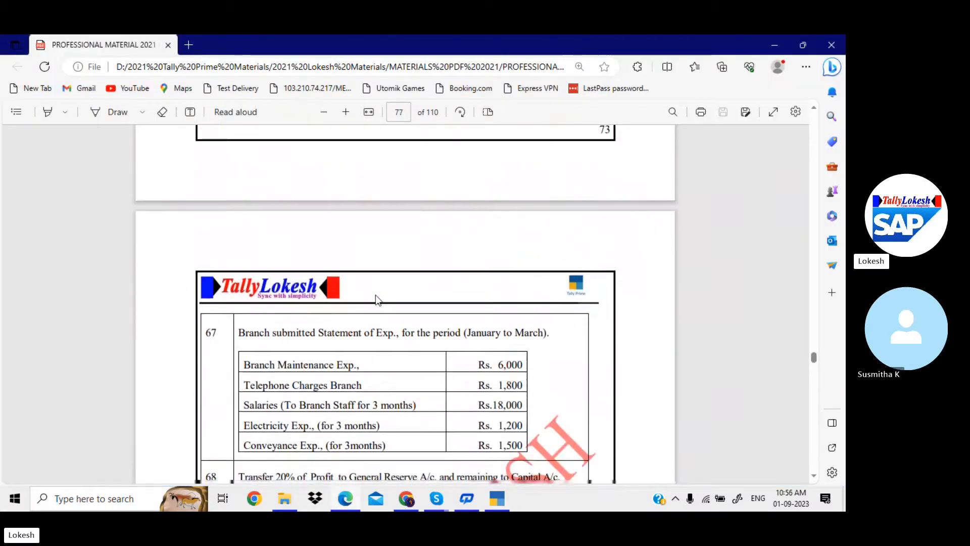
scroll(376, 298, down, 1)
scroll(376, 298, up, 1)
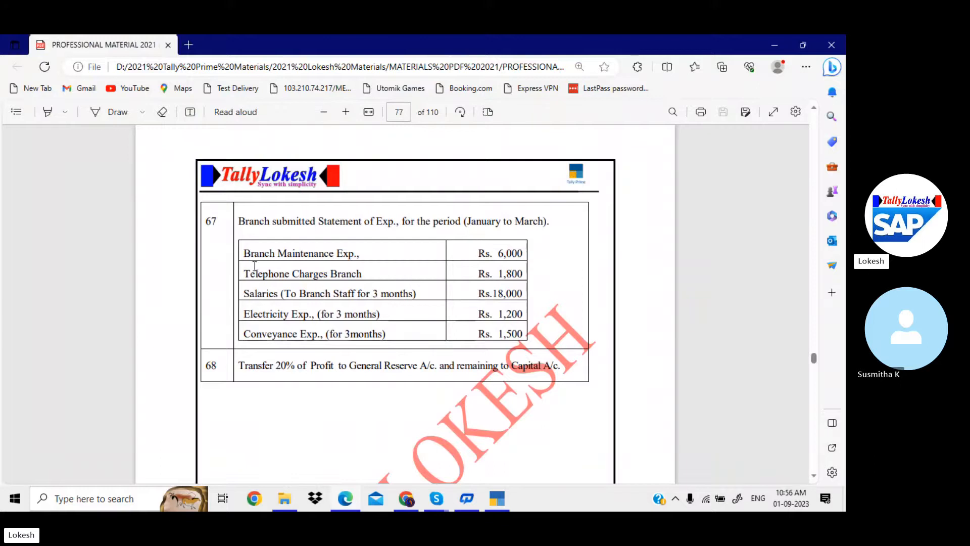
drag(253, 262, 398, 341)
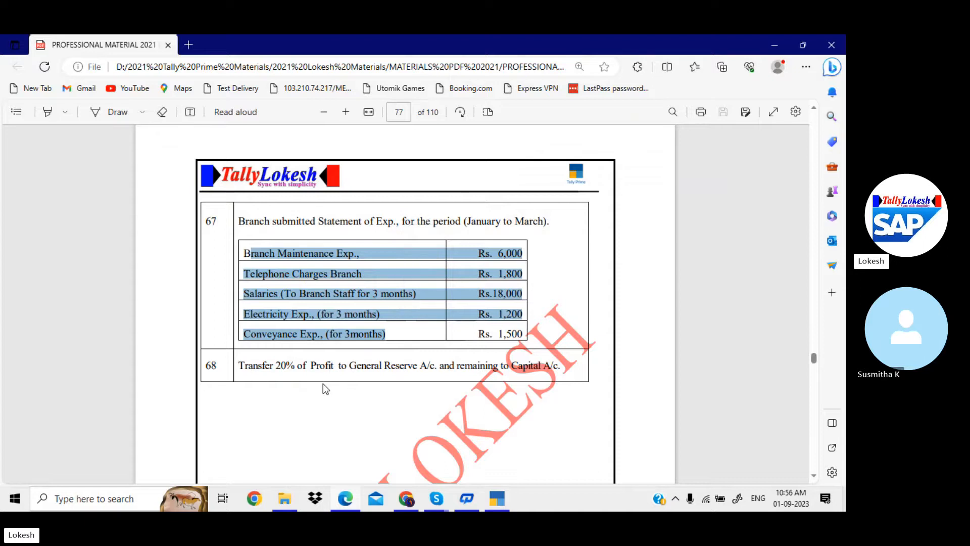
key(alt+Tab)
click(803, 199)
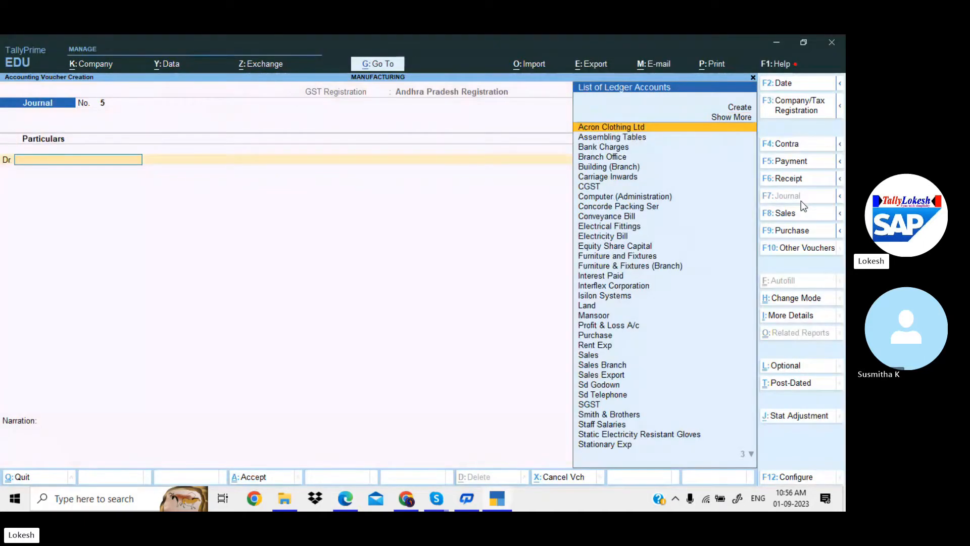
Step: Debit Profit & Loss A/c with 3,86,186.81 in the Journal voucher
text(pro)
key(Return)
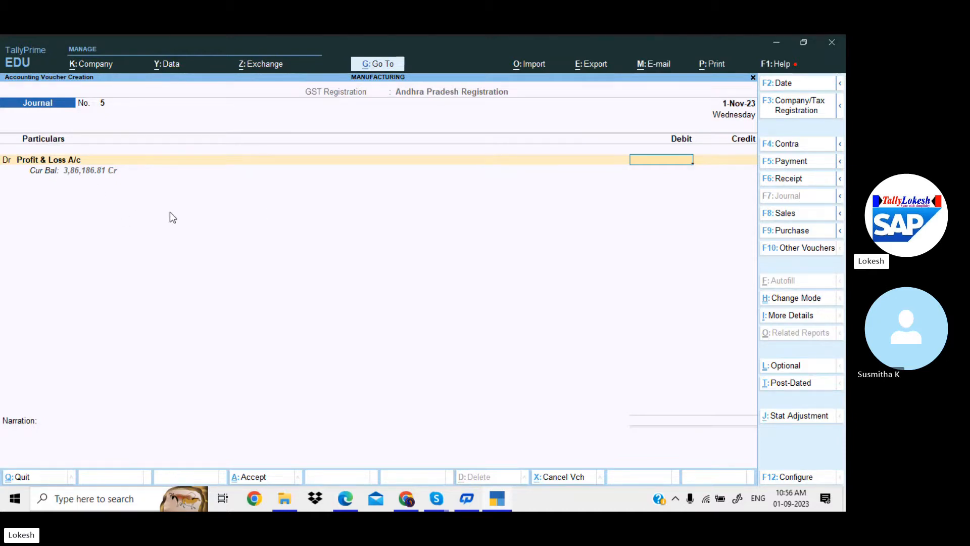
text(3,8)
text(6,186)
text(.81)
key(Return)
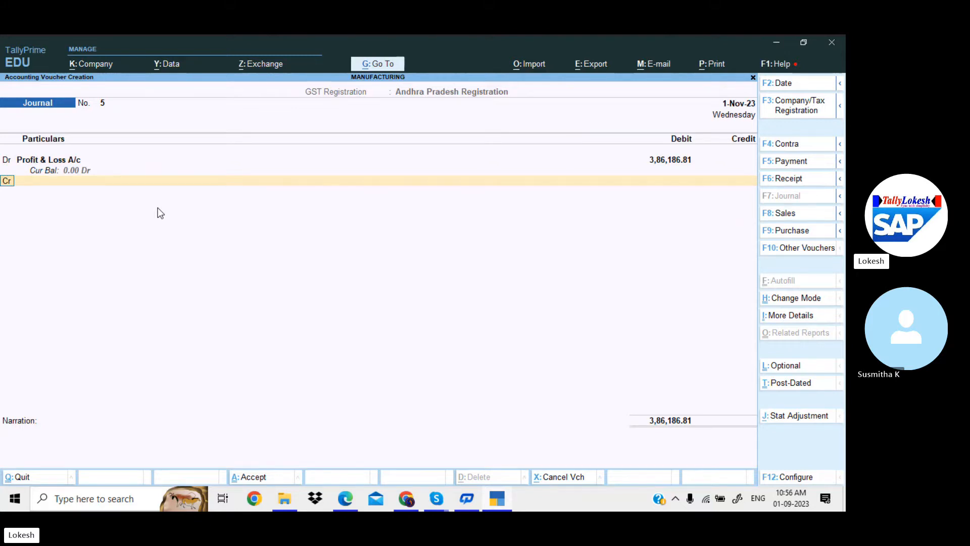
Step: Create a General Reserve ledger under Reserves & Surplus and use it as the Journal voucher's credit ledger for 3,86,186.81
key(Return)
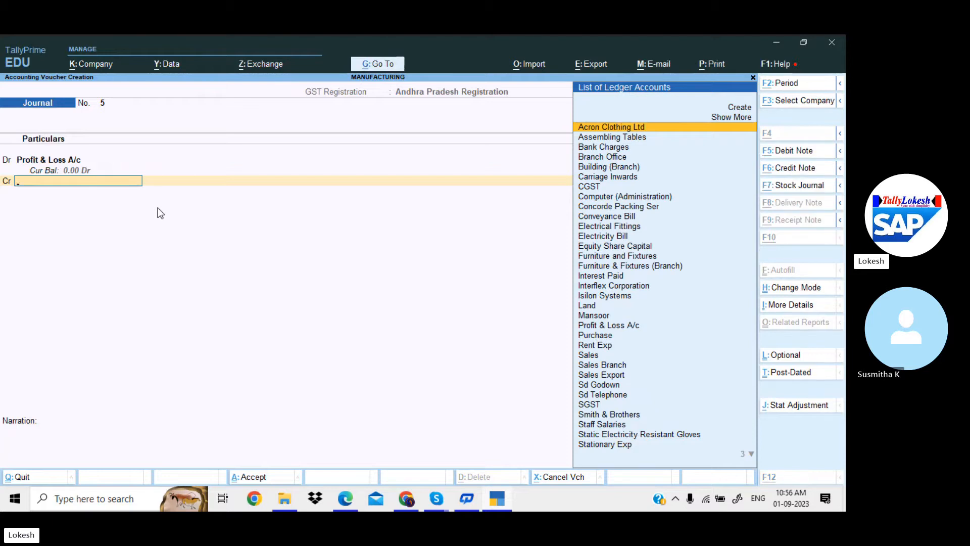
key(alt+c)
text(General)
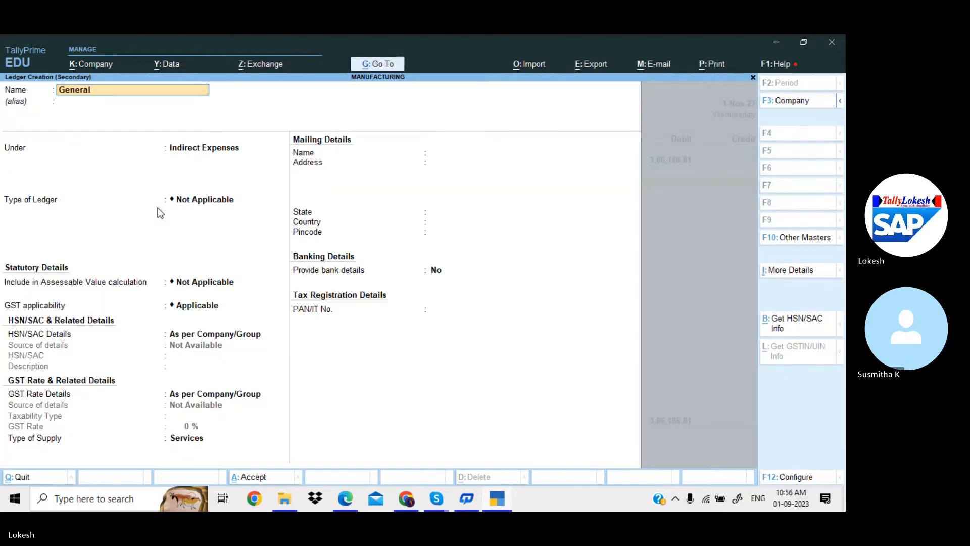
text( Reserve)
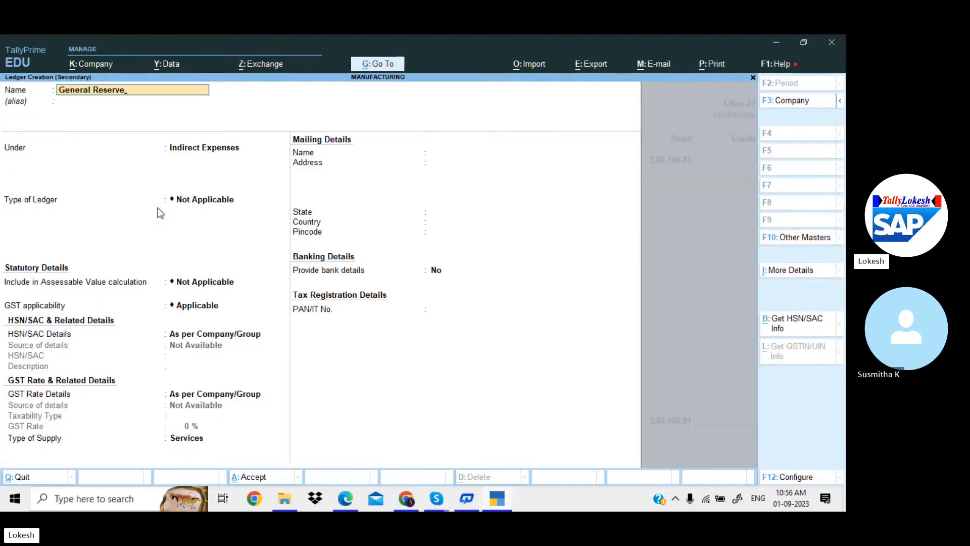
key(Return)
text(Re)
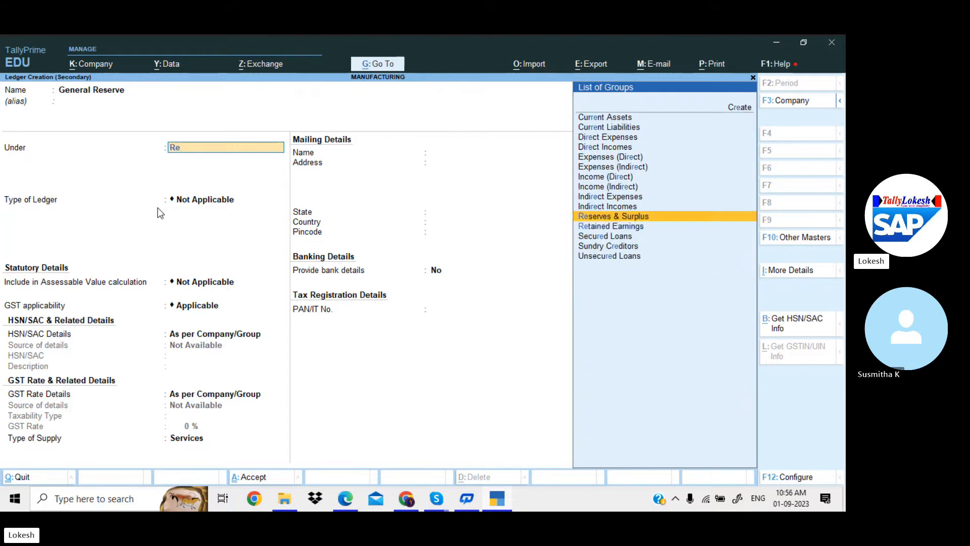
key(Return)
key(Return)
key(Return)
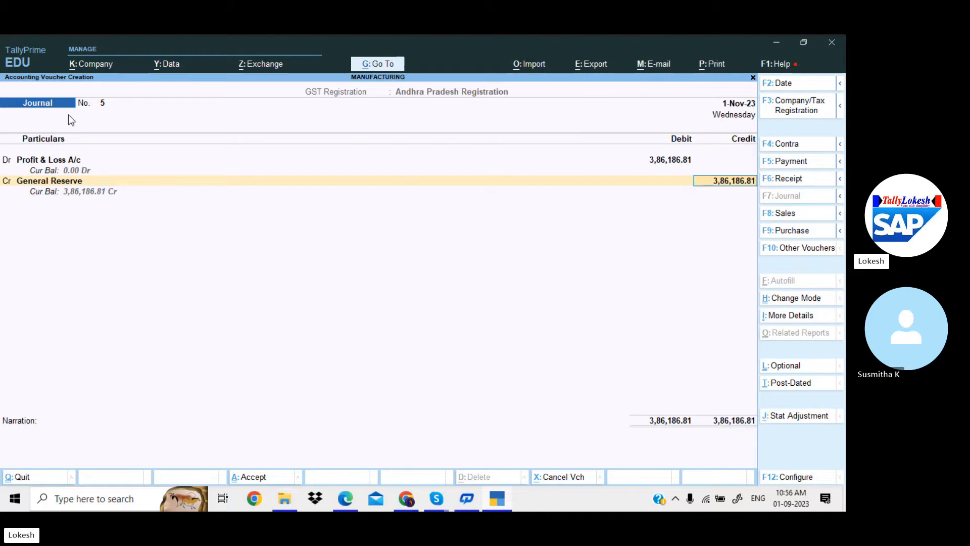
Step: Calculate 20% of 386186.81 in the calculator and set the General Reserve credit to 77,237.362
key(ctrl+n)
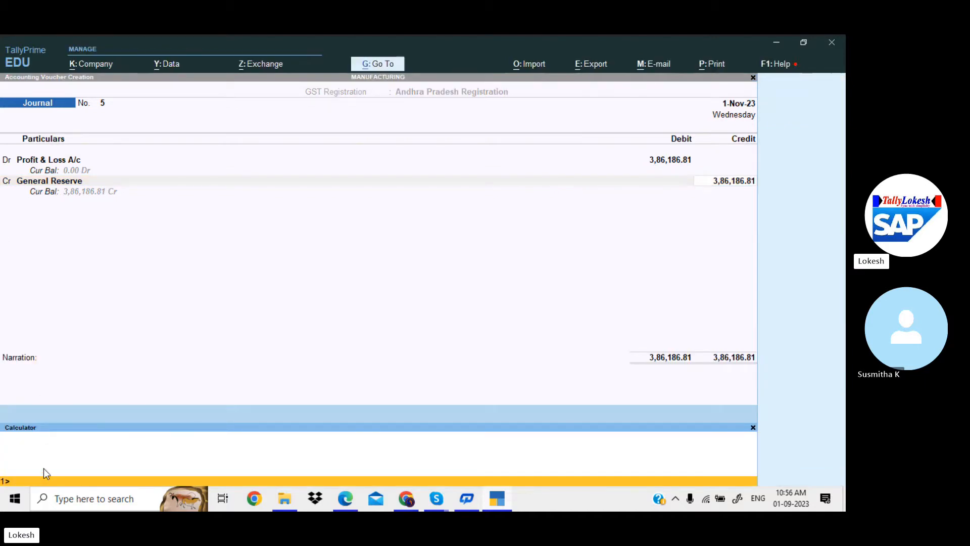
text(386186.81*20/100)
key(Return)
click(713, 182)
key(BackSpace)
text(77)
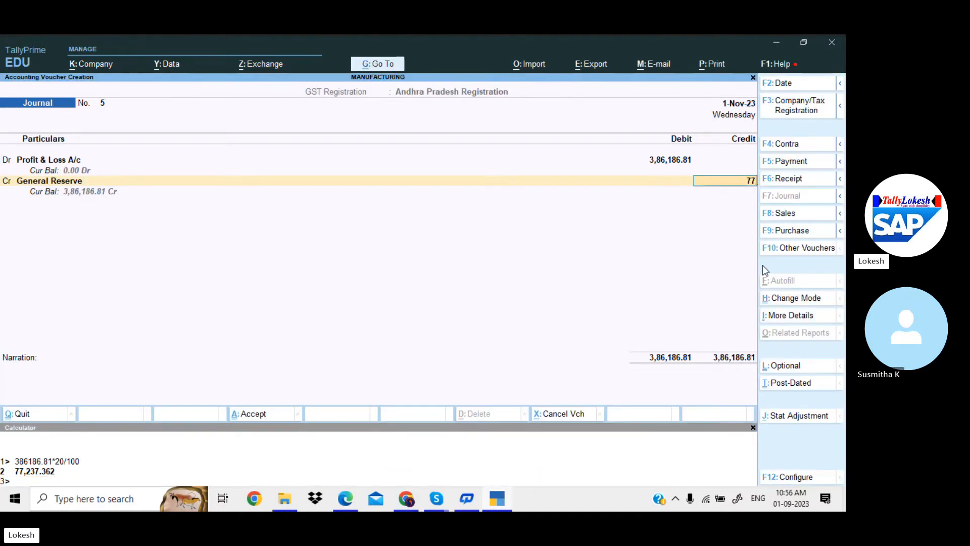
text(,237.362)
key(Return)
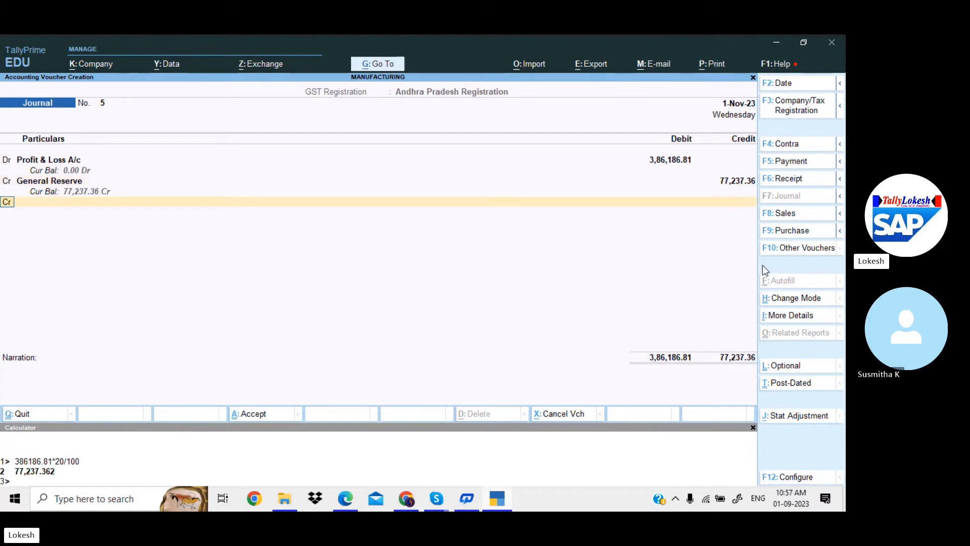
Step: Credit Equity Share Capital with the remaining 3,08,949.45, save the Journal voucher with a blank narration and leave voucher entry
key(Return)
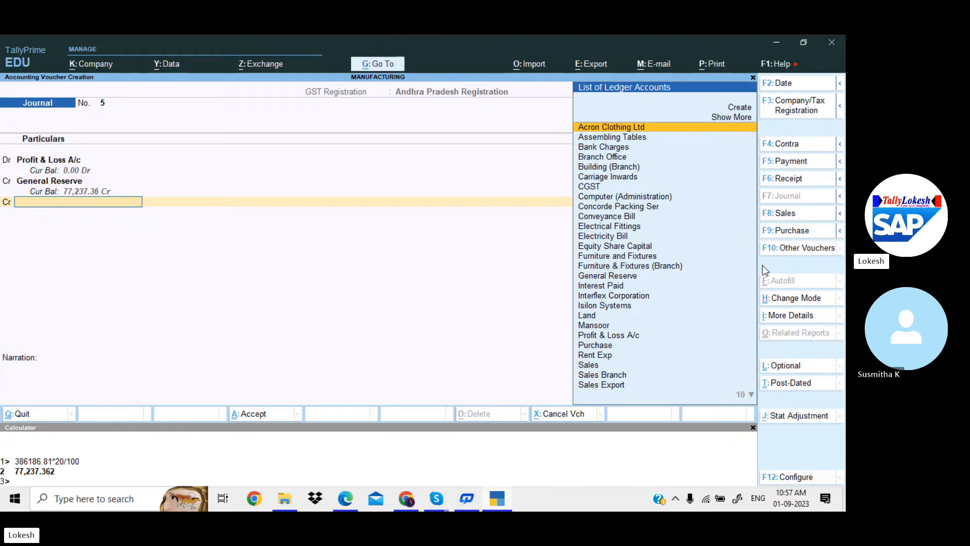
text(eq)
key(Return)
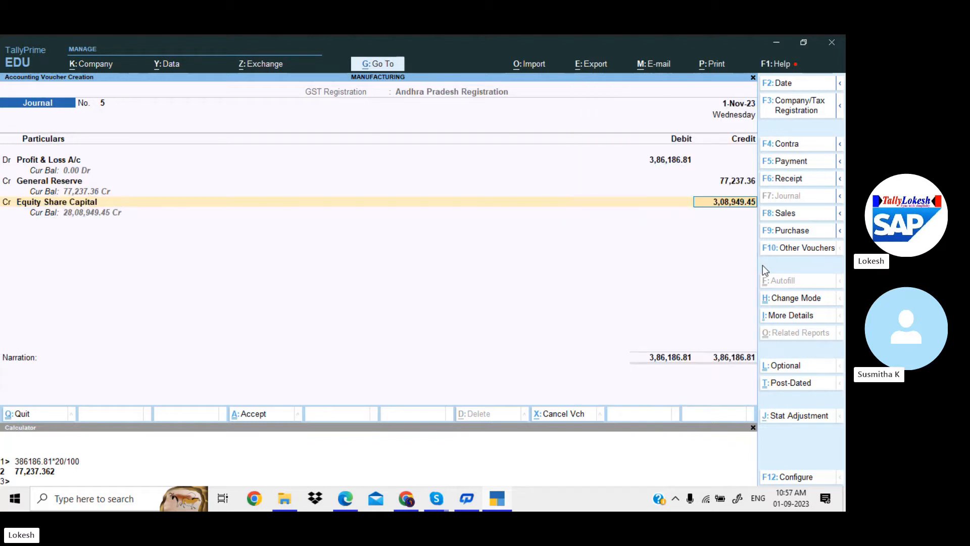
key(Return)
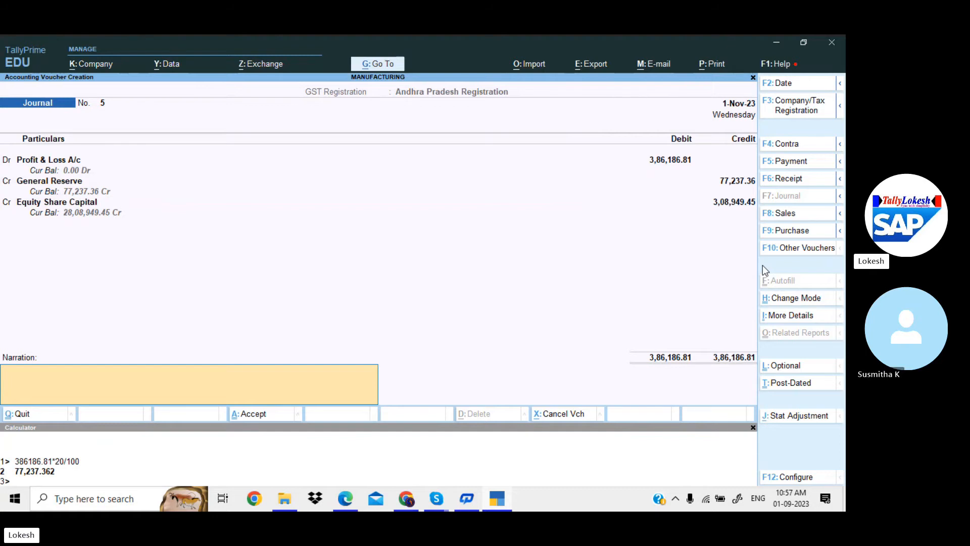
key(Return)
key(Return)
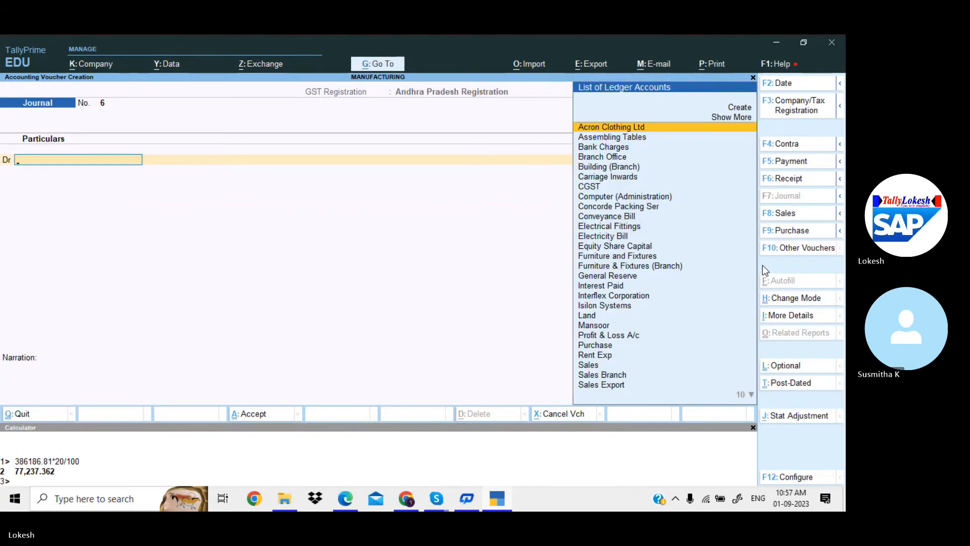
key(Escape)
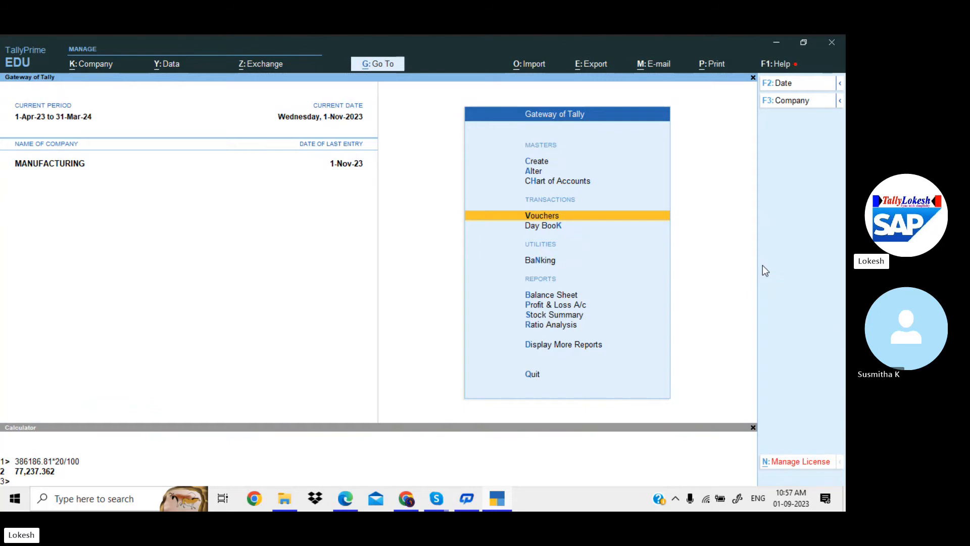
Step: Look through the profit and loss statements, ledger group lists and manufacturing company voucher keys in the PDF material
click(346, 499)
scroll(378, 339, down, 5)
scroll(377, 339, down, 15)
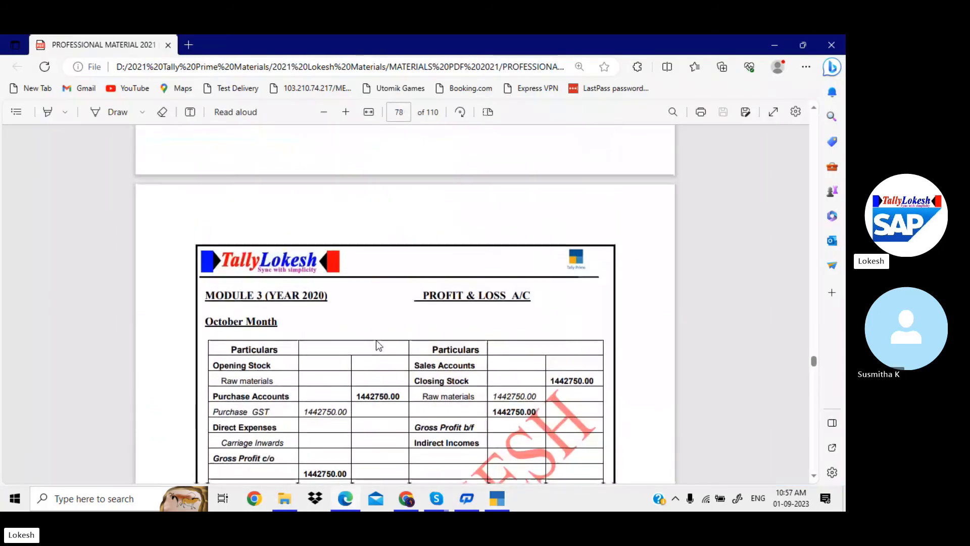
scroll(377, 345, down, 20)
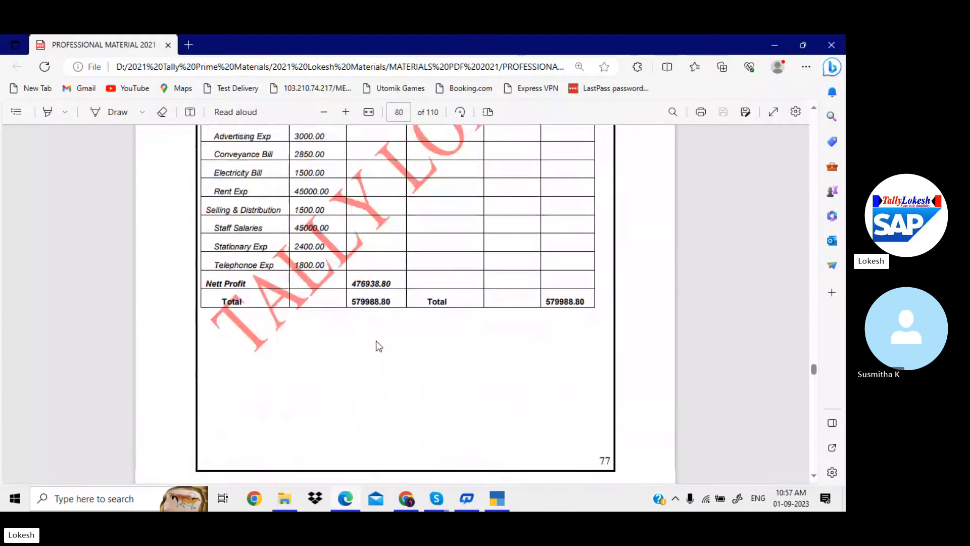
scroll(376, 341, down, 5)
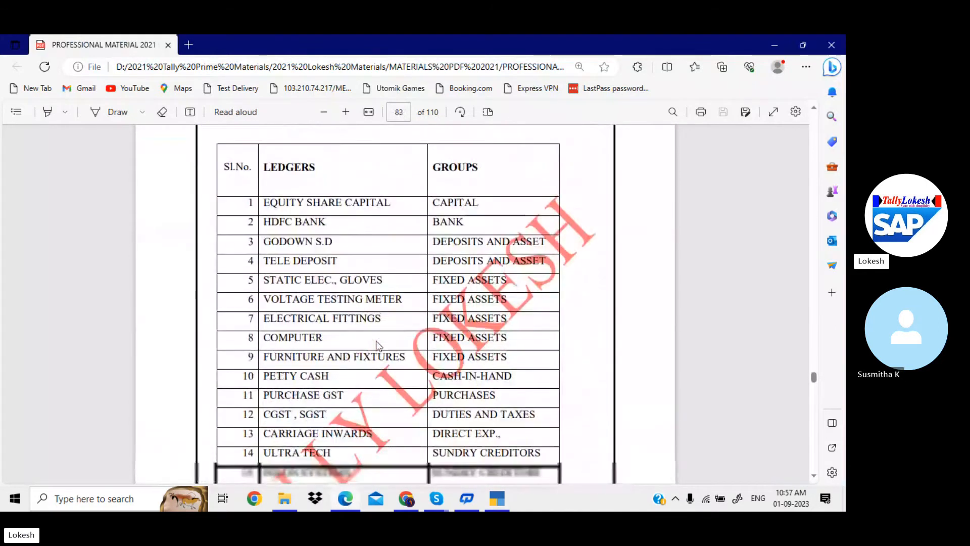
scroll(376, 342, down, 20)
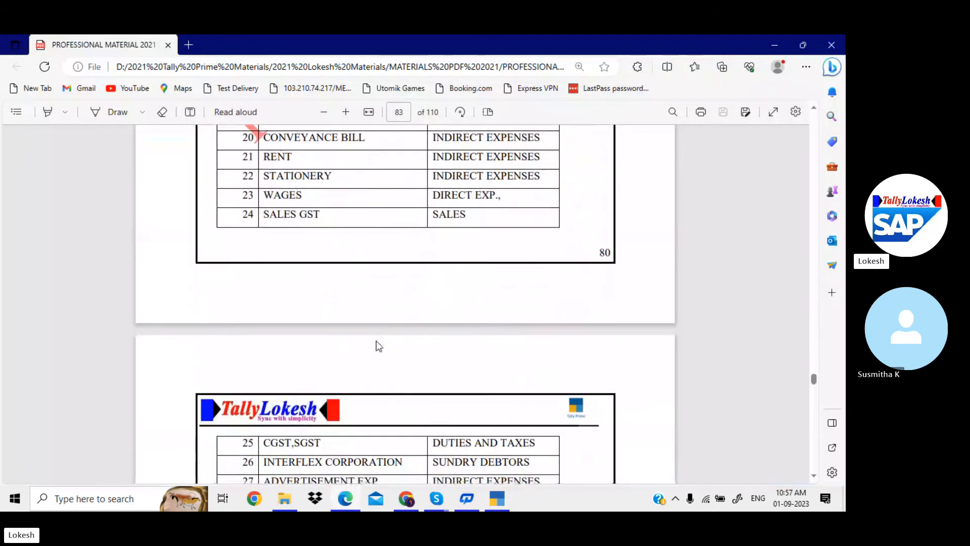
scroll(376, 341, down, 10)
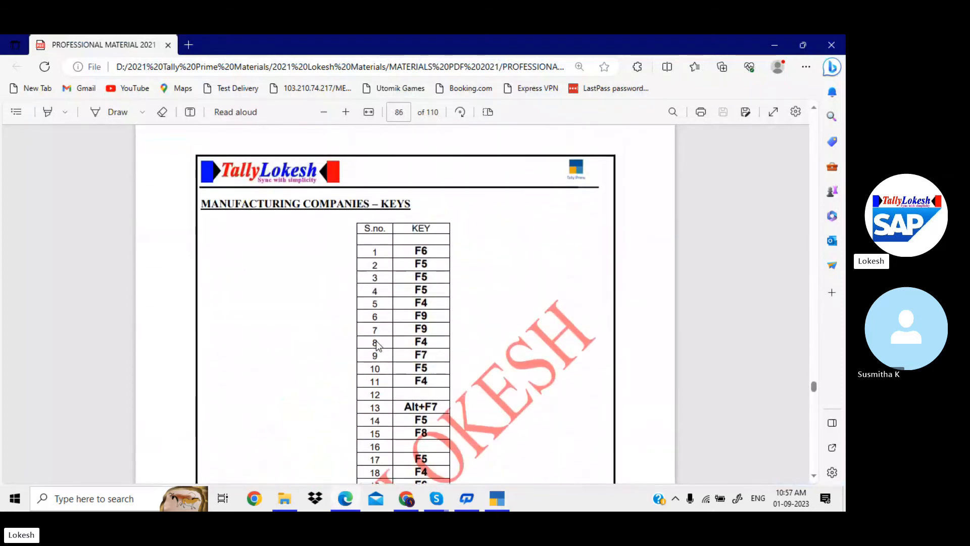
scroll(376, 341, down, 15)
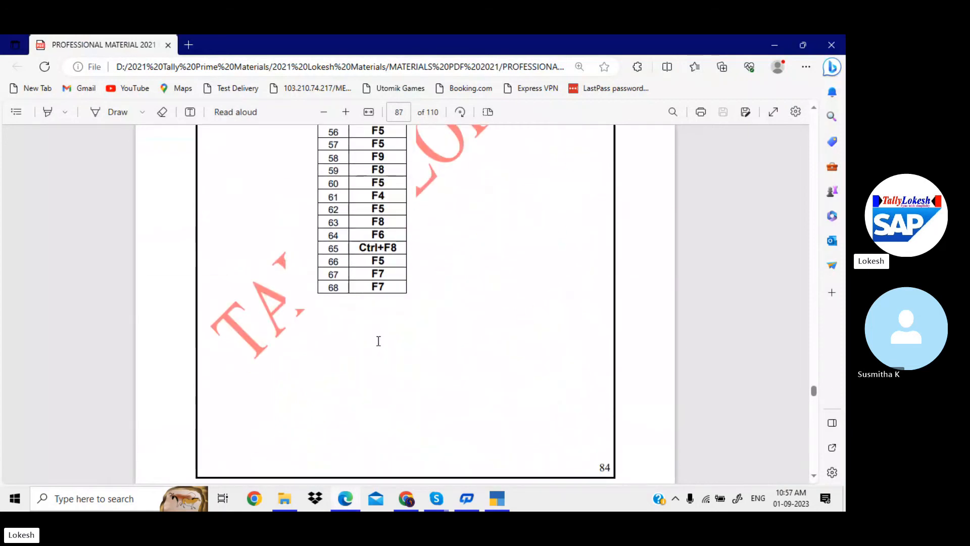
scroll(379, 341, down, 5)
scroll(379, 341, up, 6)
scroll(379, 341, up, 20)
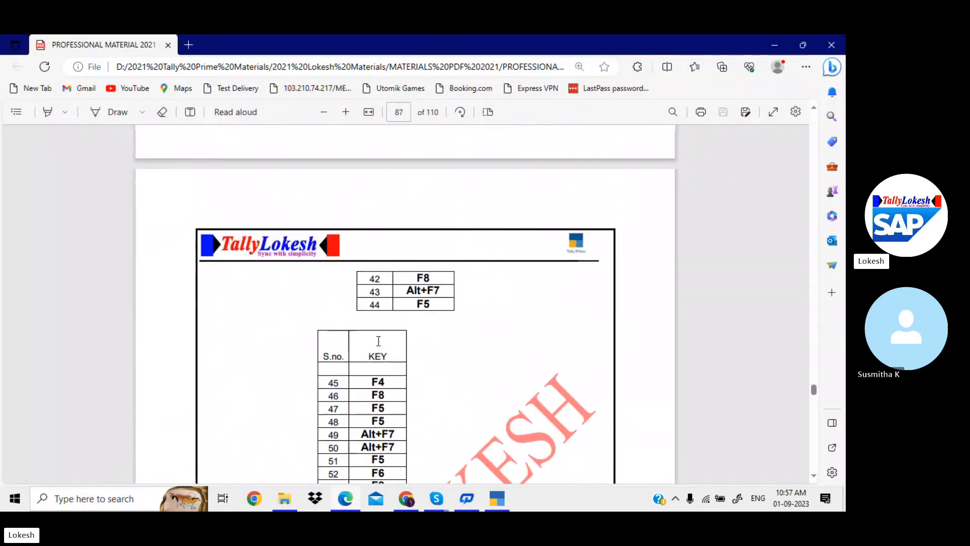
scroll(379, 341, up, 5)
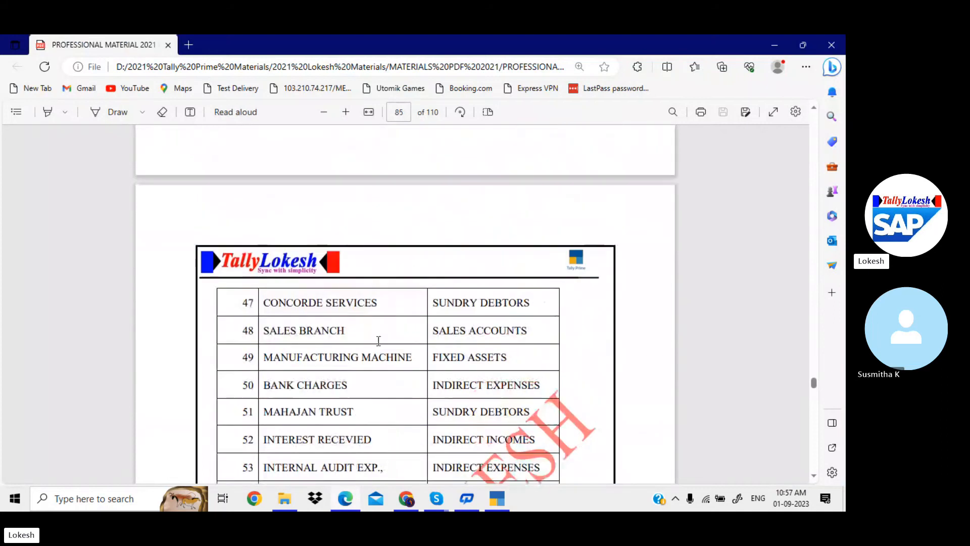
Step: Close the calculator pane in TallyPrime and switch to the Skype call window
key(alt+Tab)
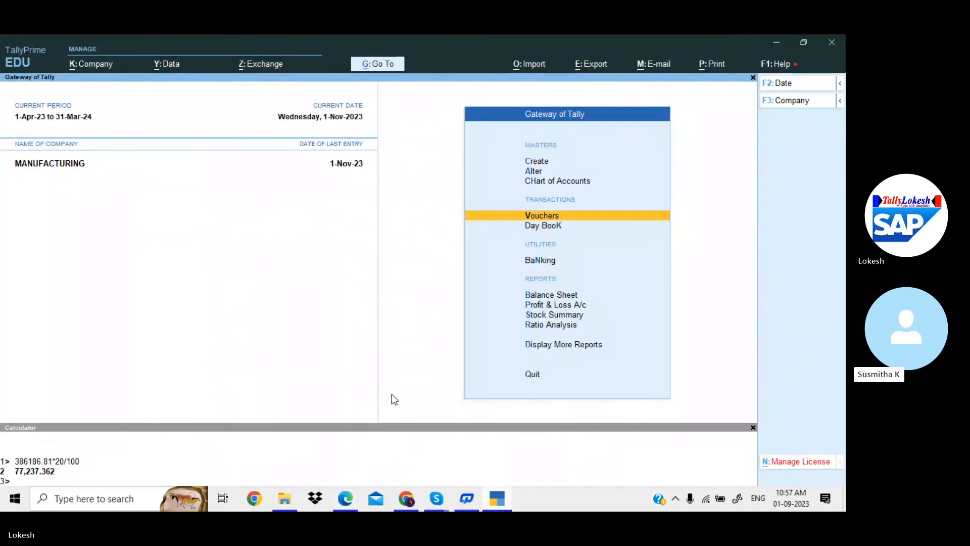
click(754, 428)
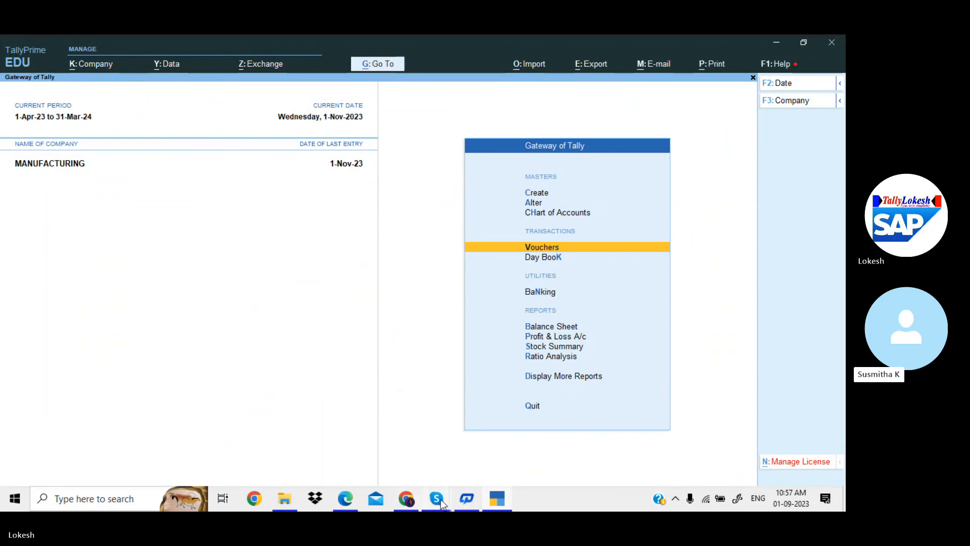
mouse_move(441, 499)
click(426, 450)
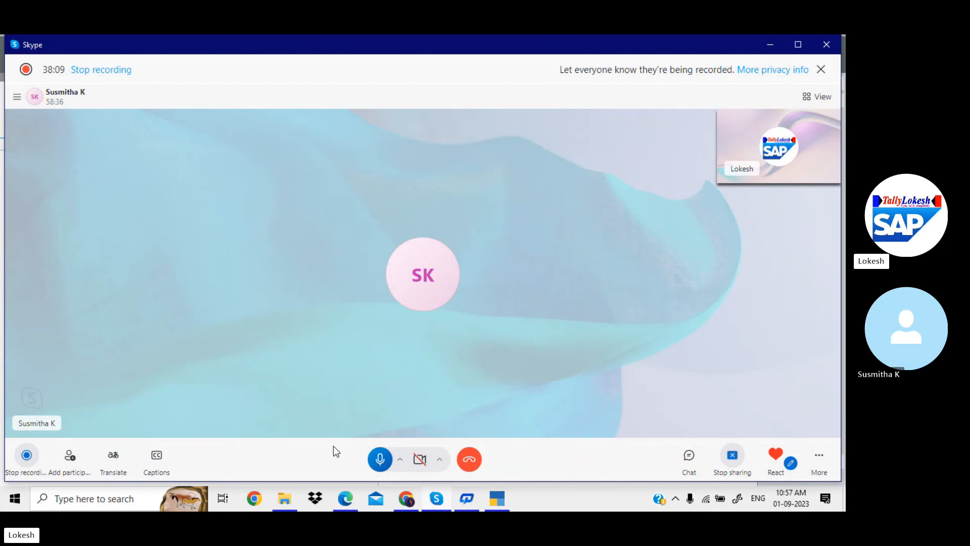